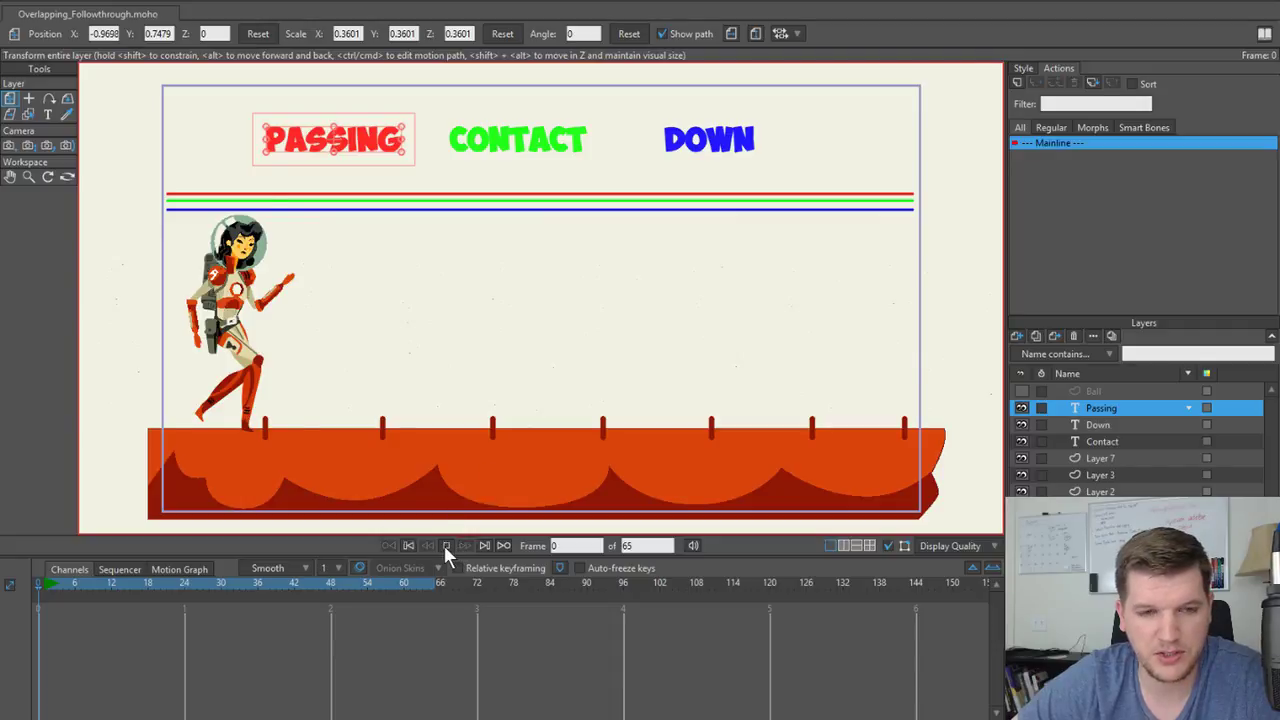
# Play the walk animation, return to frame 1 and select the character's bone layer.
pyautogui.click(445, 546)
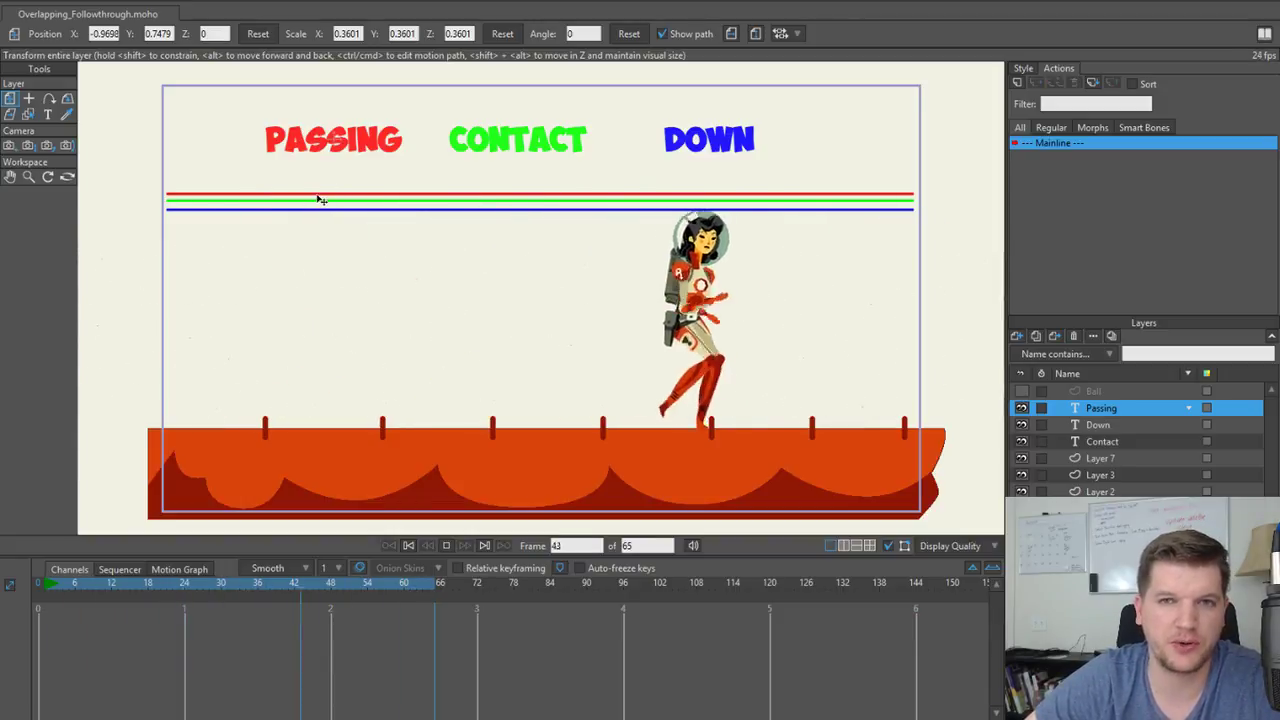
pyautogui.click(45, 583)
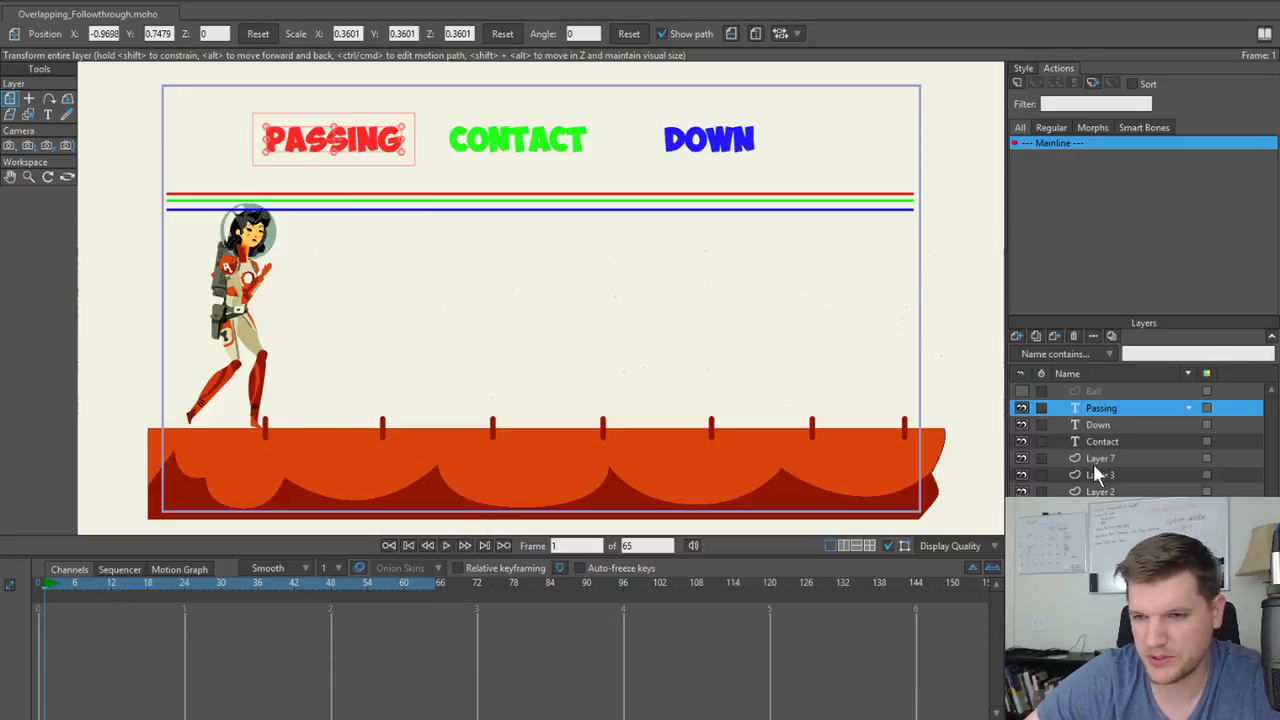
pyautogui.click(1100, 508)
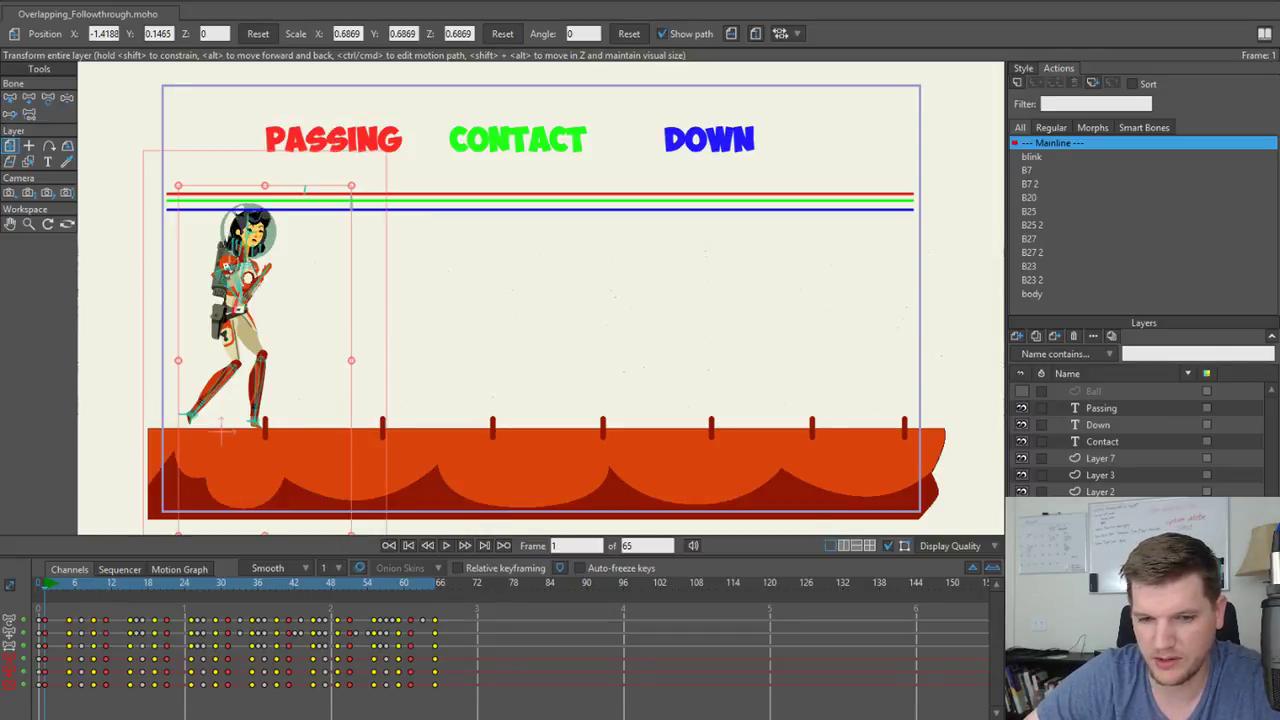
pyautogui.click(992, 569)
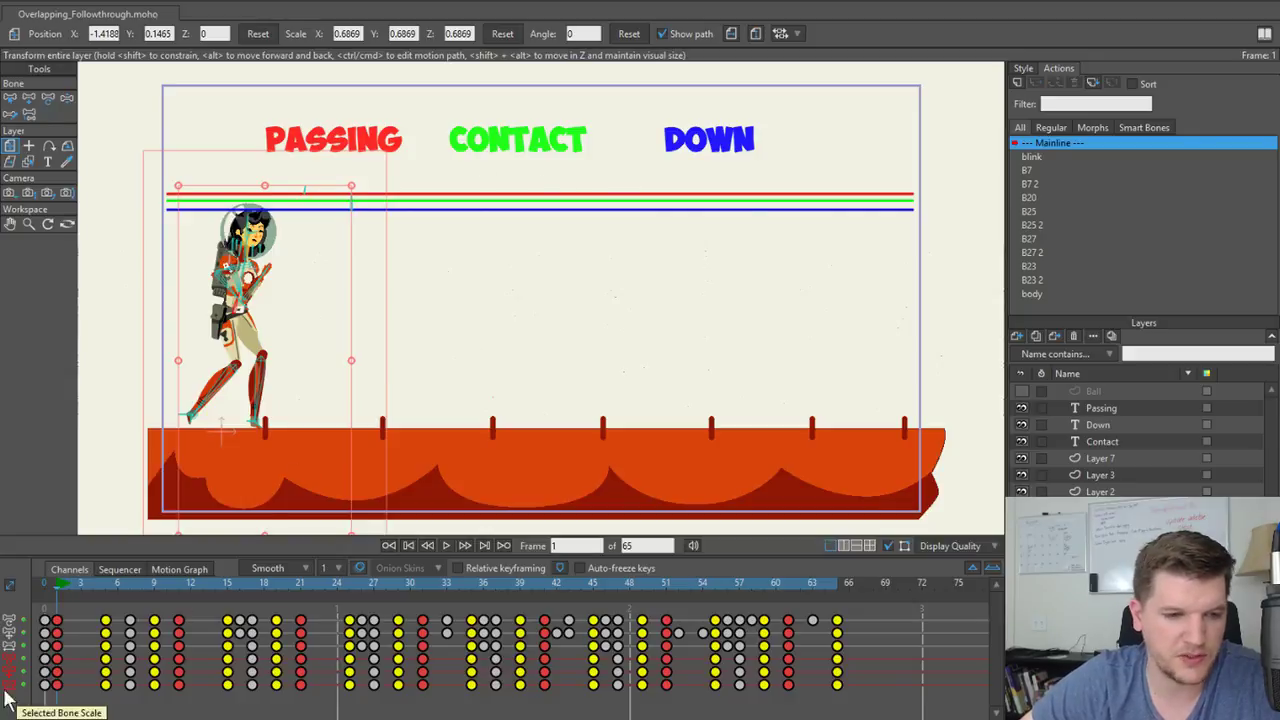
# Compare the character's poses at frames 1, 5, 9 and 11 of the walk cycle.
pyautogui.moveTo(58, 586); pyautogui.dragTo(110, 617)
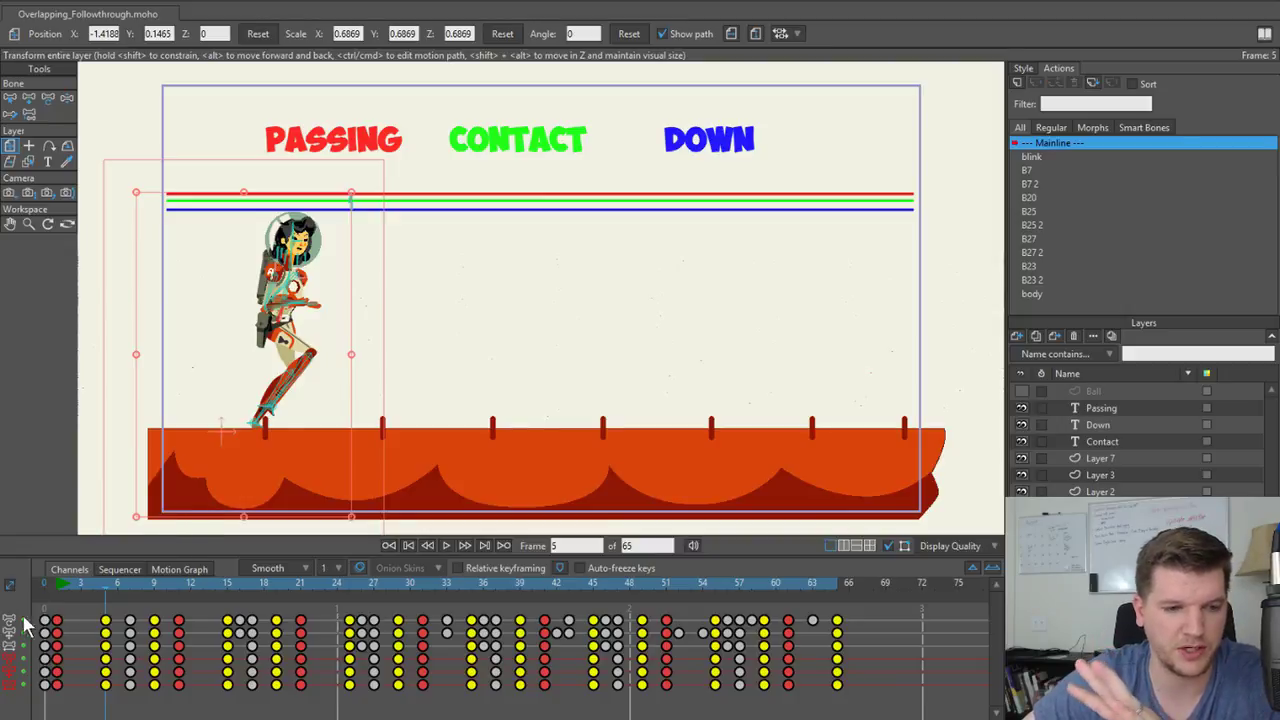
pyautogui.click(57, 588)
pyautogui.moveTo(56, 583); pyautogui.dragTo(100, 586)
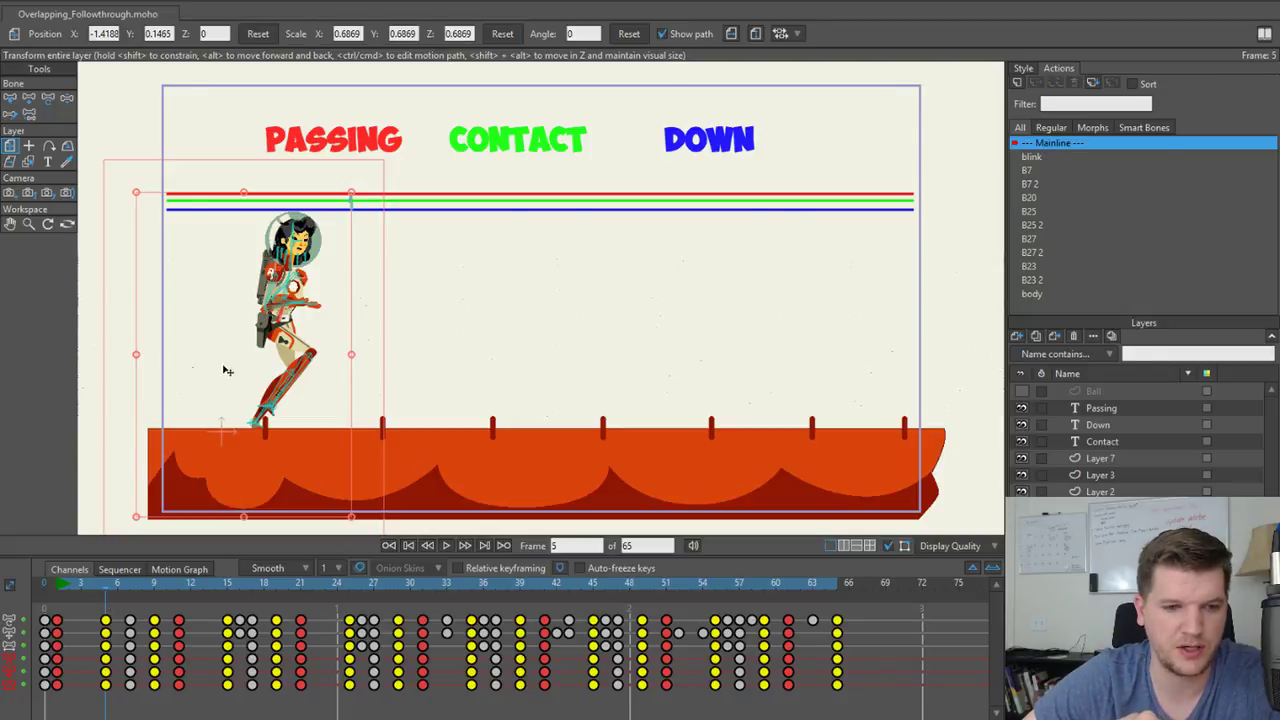
pyautogui.moveTo(111, 582); pyautogui.dragTo(152, 583)
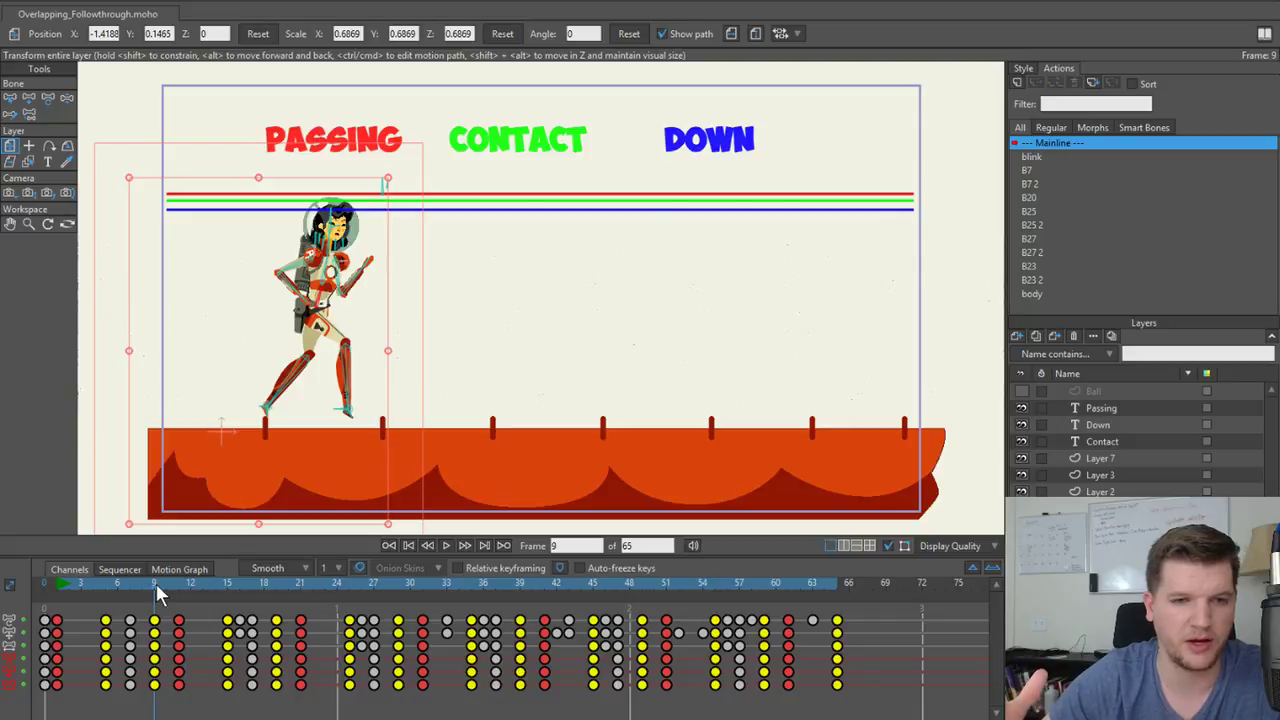
pyautogui.moveTo(156, 585); pyautogui.dragTo(183, 587)
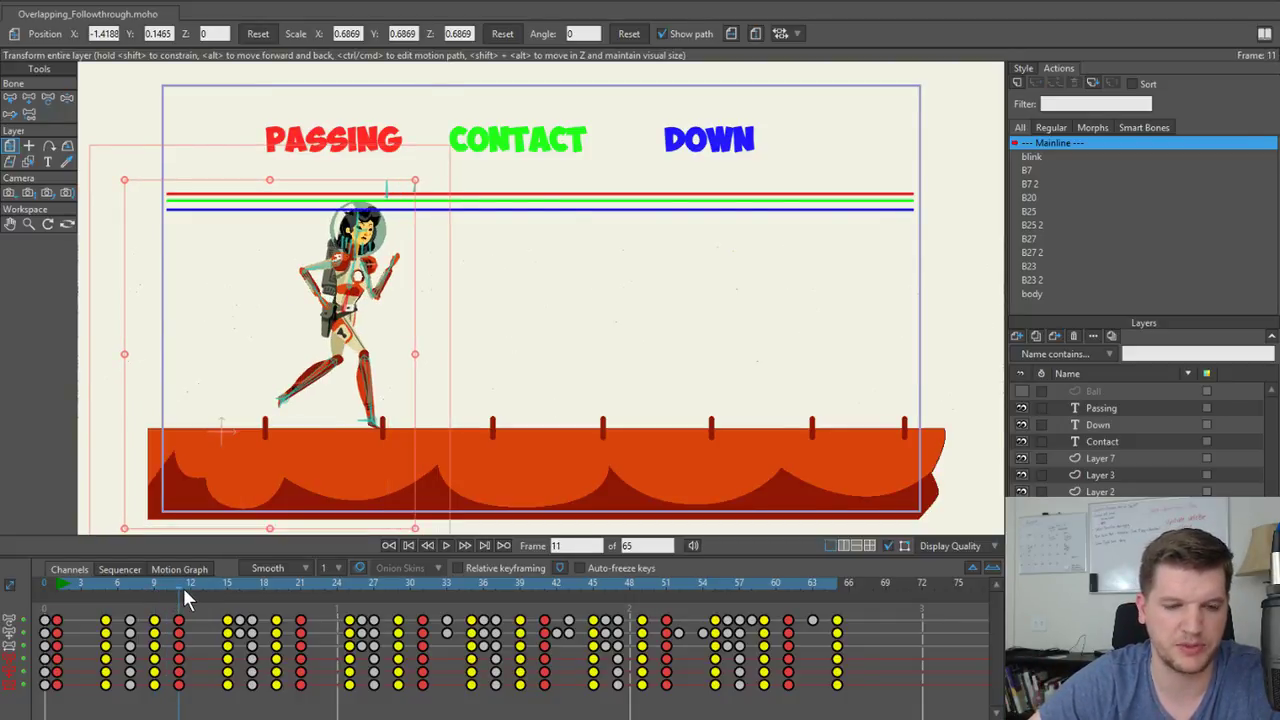
pyautogui.moveTo(183, 587); pyautogui.dragTo(54, 660)
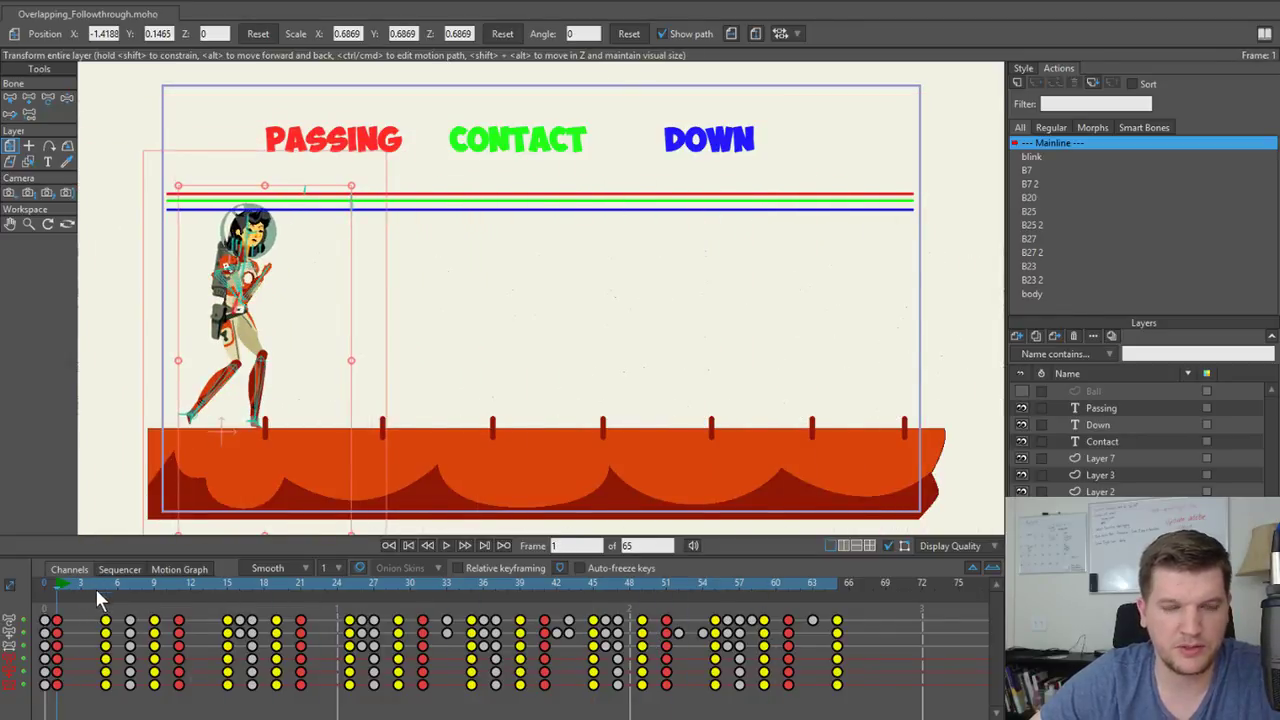
# Scrub through the following strides up to frame 51 to review the character's poses.
pyautogui.click(128, 581)
pyautogui.moveTo(226, 583); pyautogui.dragTo(365, 581)
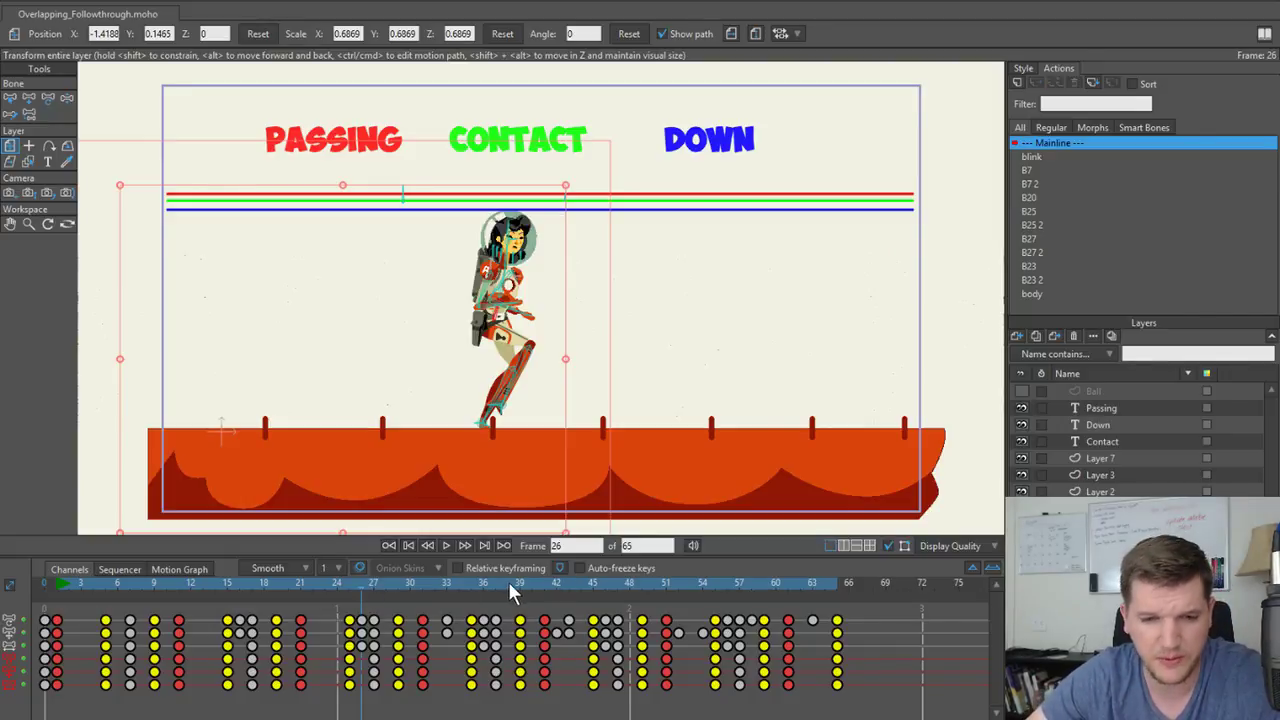
pyautogui.moveTo(509, 582); pyautogui.dragTo(669, 578)
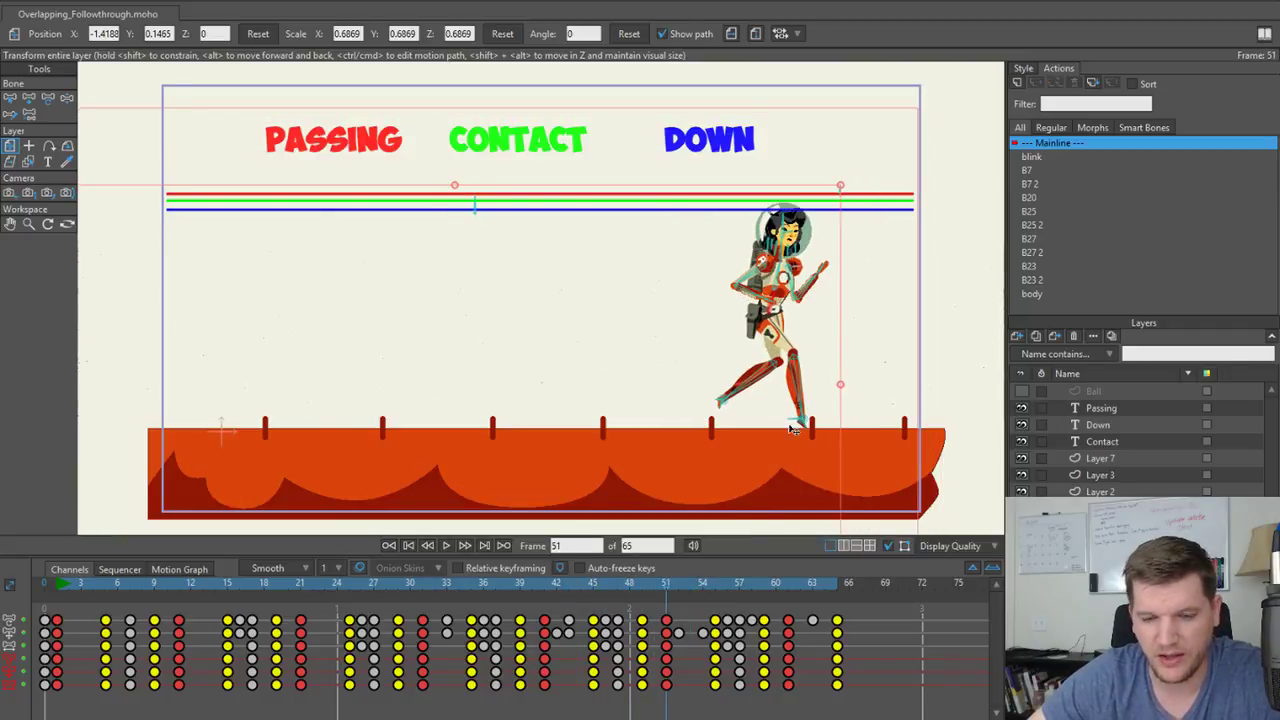
# Enable onion skins at frame 52 for the planted foot, replacing the frame 61 marker with one at frame 51.
pyautogui.click(677, 583)
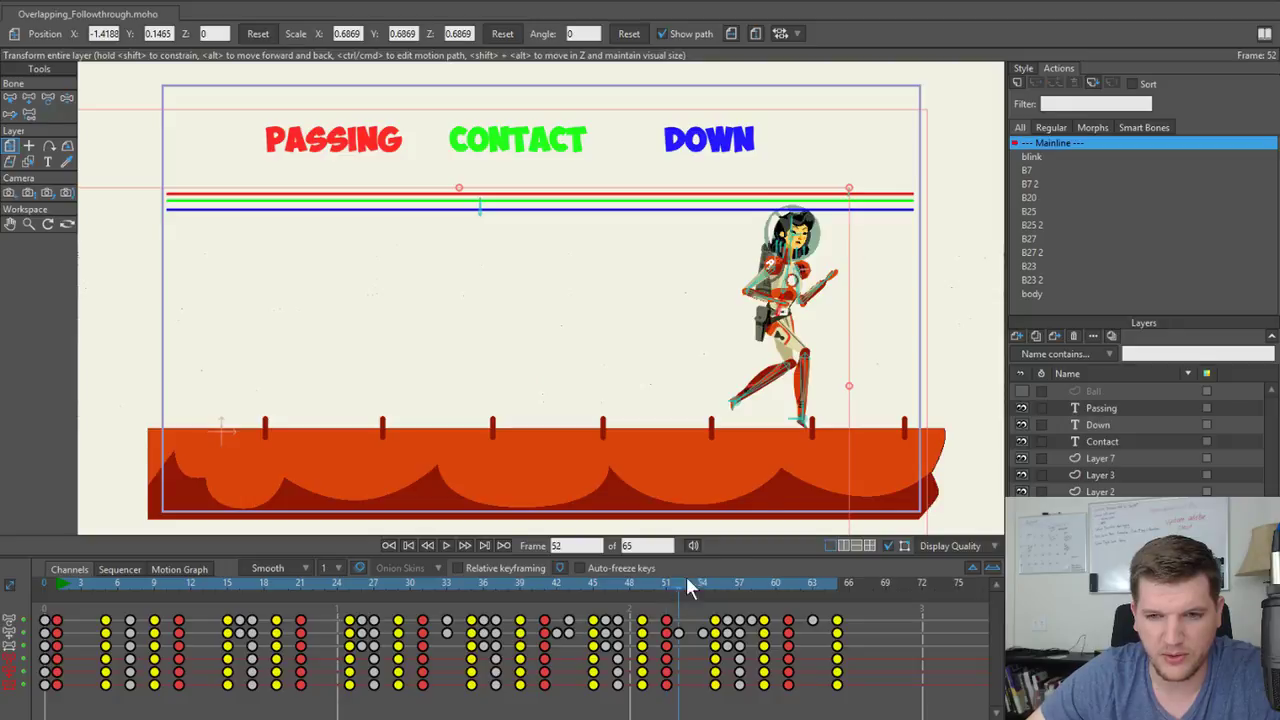
pyautogui.scroll(3, 783, 463)
pyautogui.scroll(6, 833, 339)
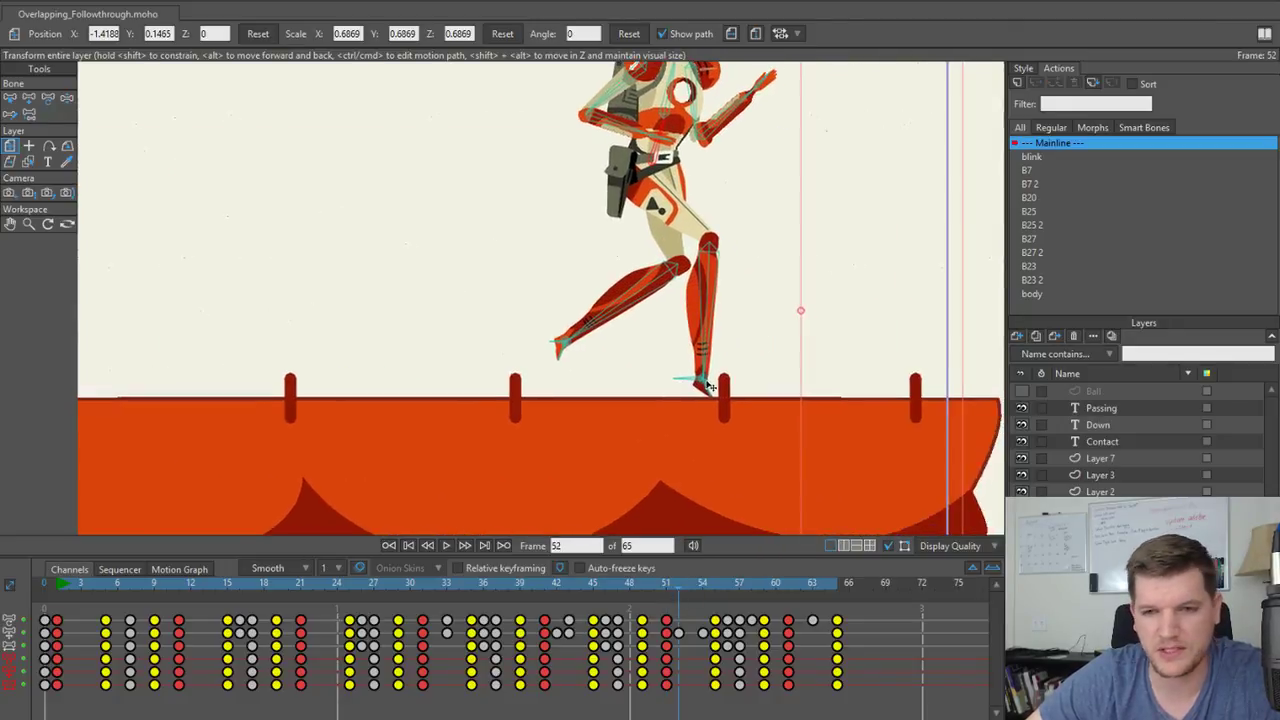
pyautogui.moveTo(430, 366); pyautogui.dragTo(460, 405)
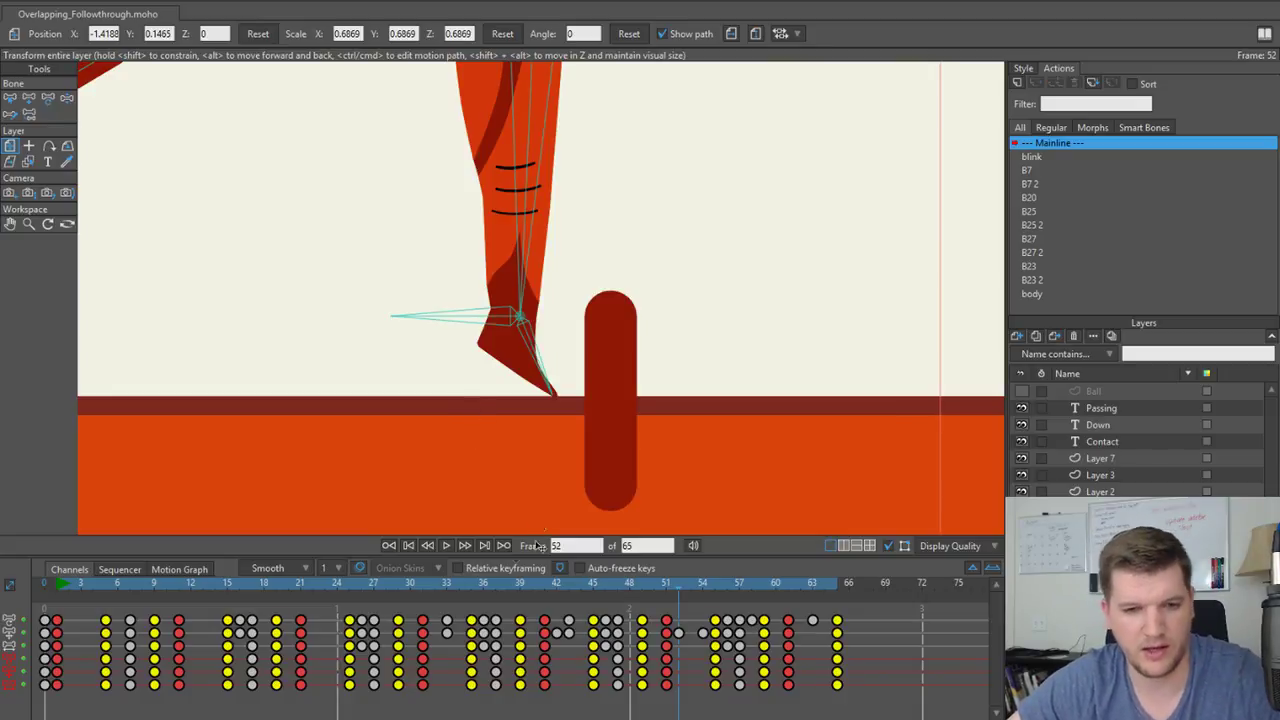
pyautogui.click(358, 567)
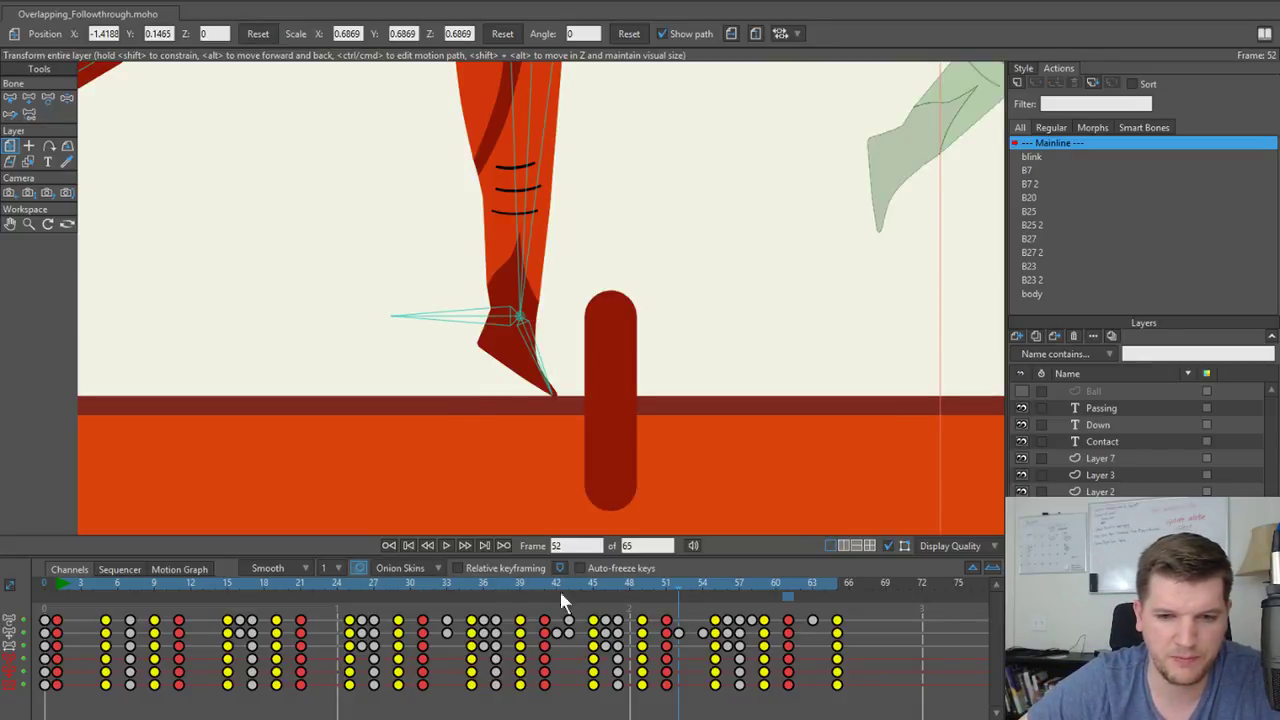
pyautogui.click(786, 591)
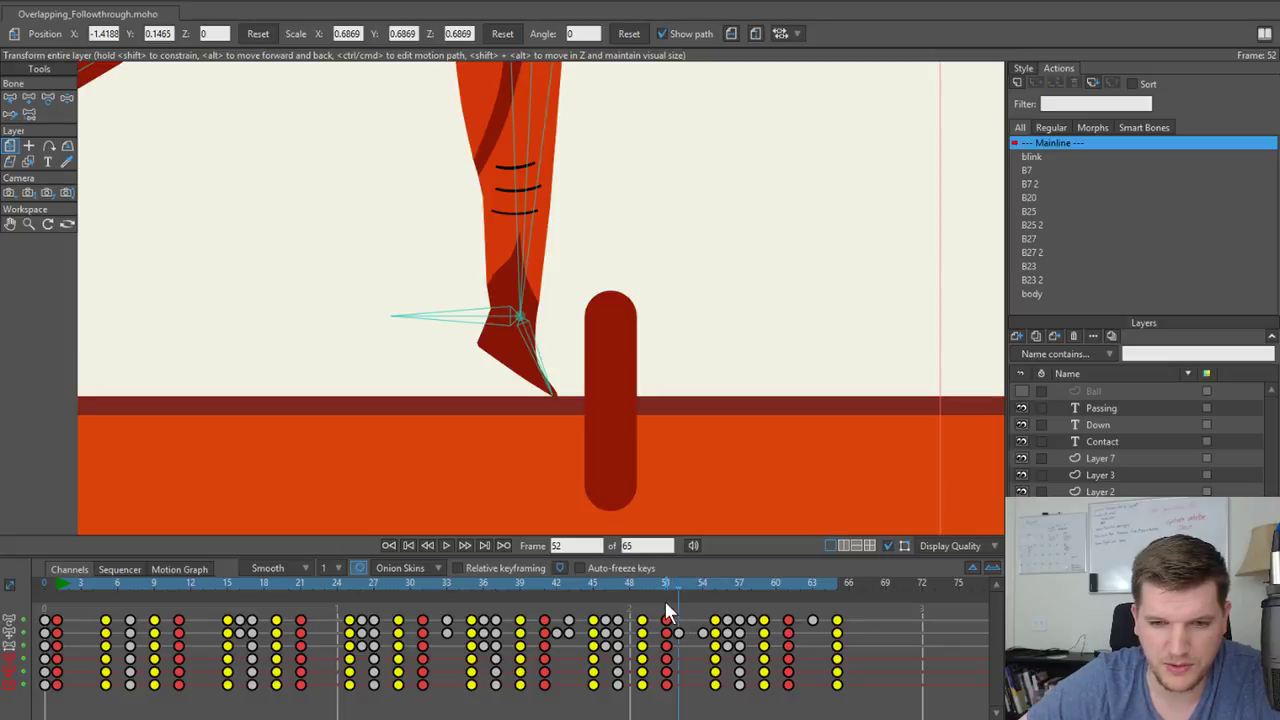
pyautogui.click(667, 597)
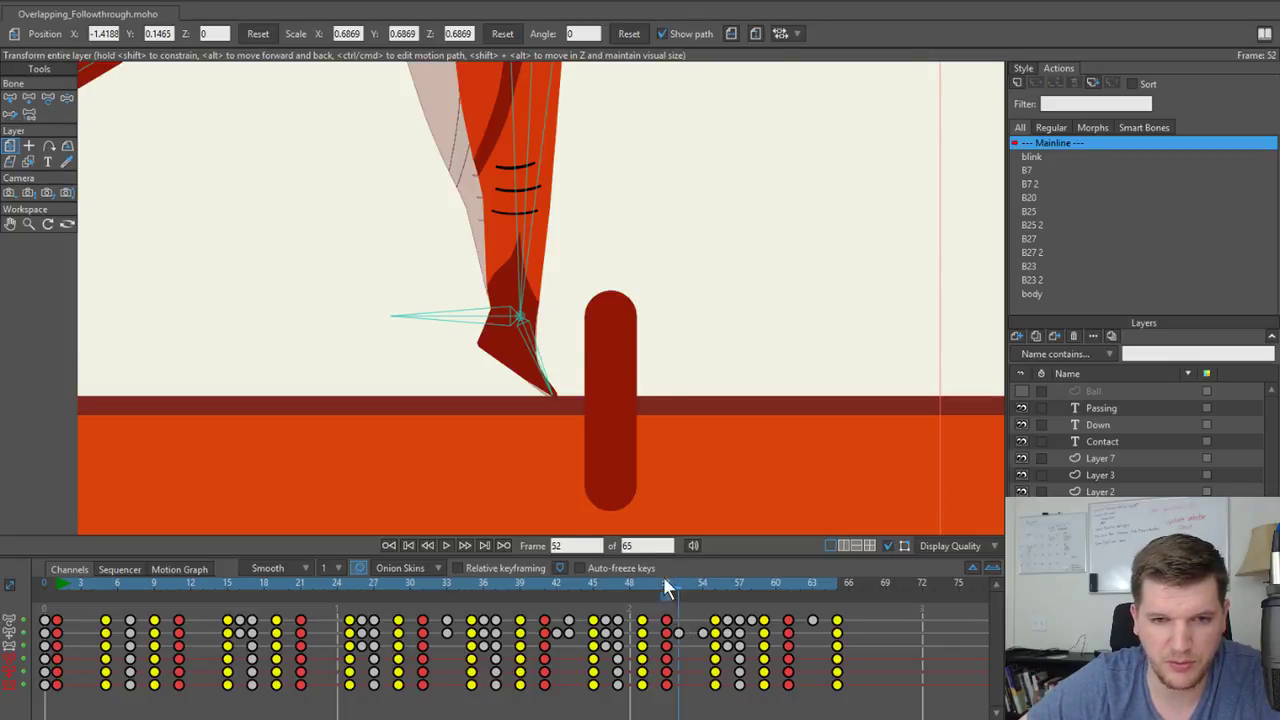
# Lower the planted foot bone at frame 54 with Manipulate Bones so its toe matches the frame 51 onion skin.
pyautogui.moveTo(677, 590)
pyautogui.mouseDown()
pyautogui.moveTo(654, 596)
pyautogui.moveTo(711, 579)
pyautogui.moveTo(681, 594)
pyautogui.mouseUp()
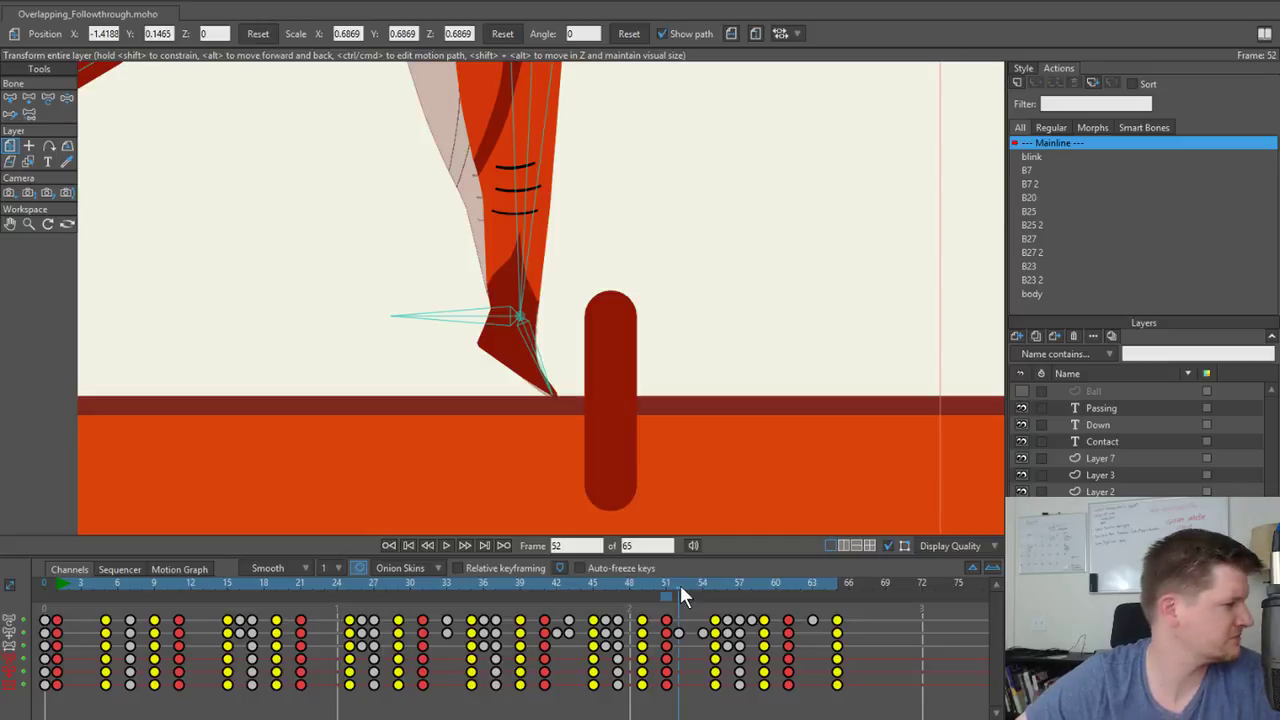
pyautogui.moveTo(680, 585)
pyautogui.mouseDown()
pyautogui.moveTo(695, 583)
pyautogui.moveTo(673, 586)
pyautogui.mouseUp()
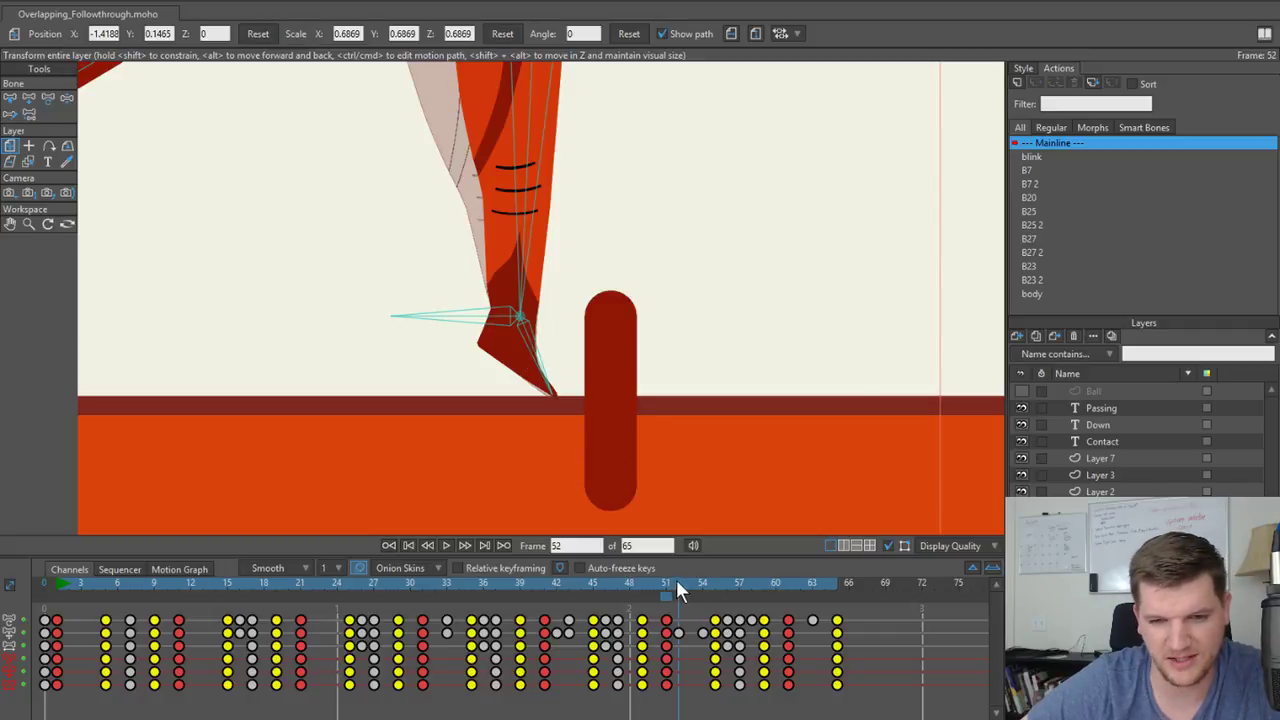
pyautogui.moveTo(676, 579); pyautogui.dragTo(697, 585)
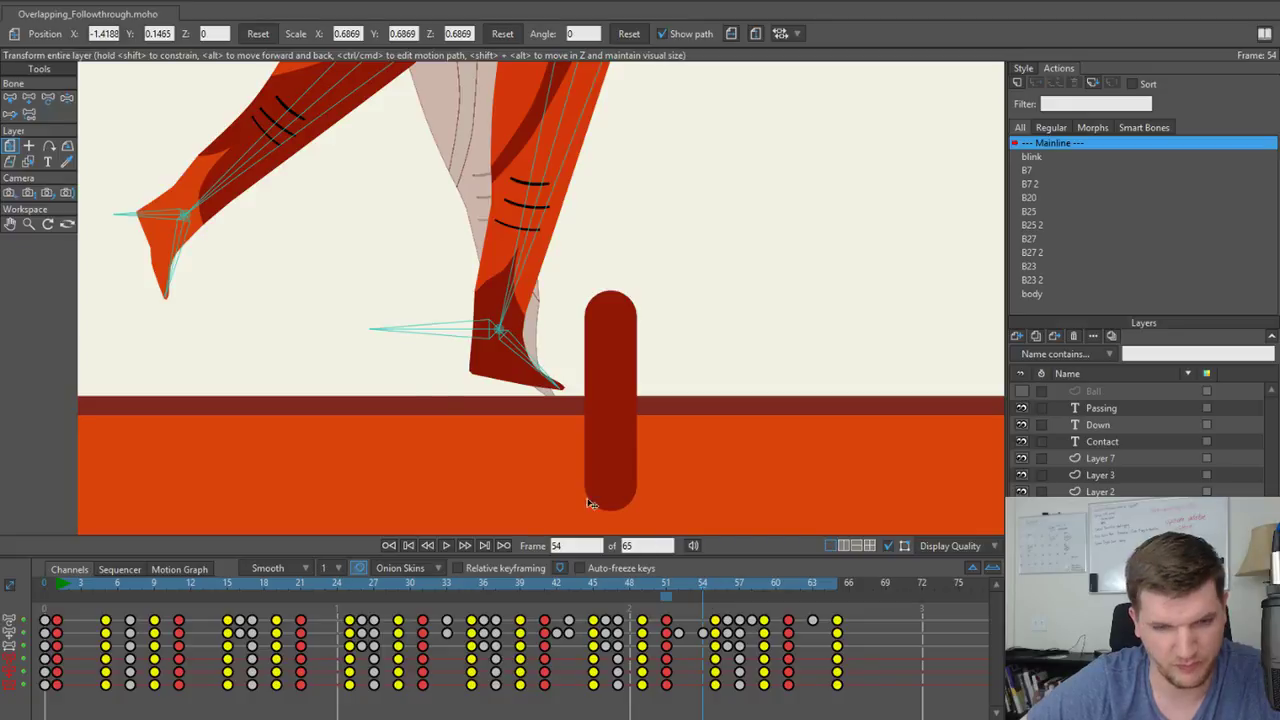
pyautogui.press('z')
pyautogui.moveTo(435, 329); pyautogui.dragTo(438, 341)
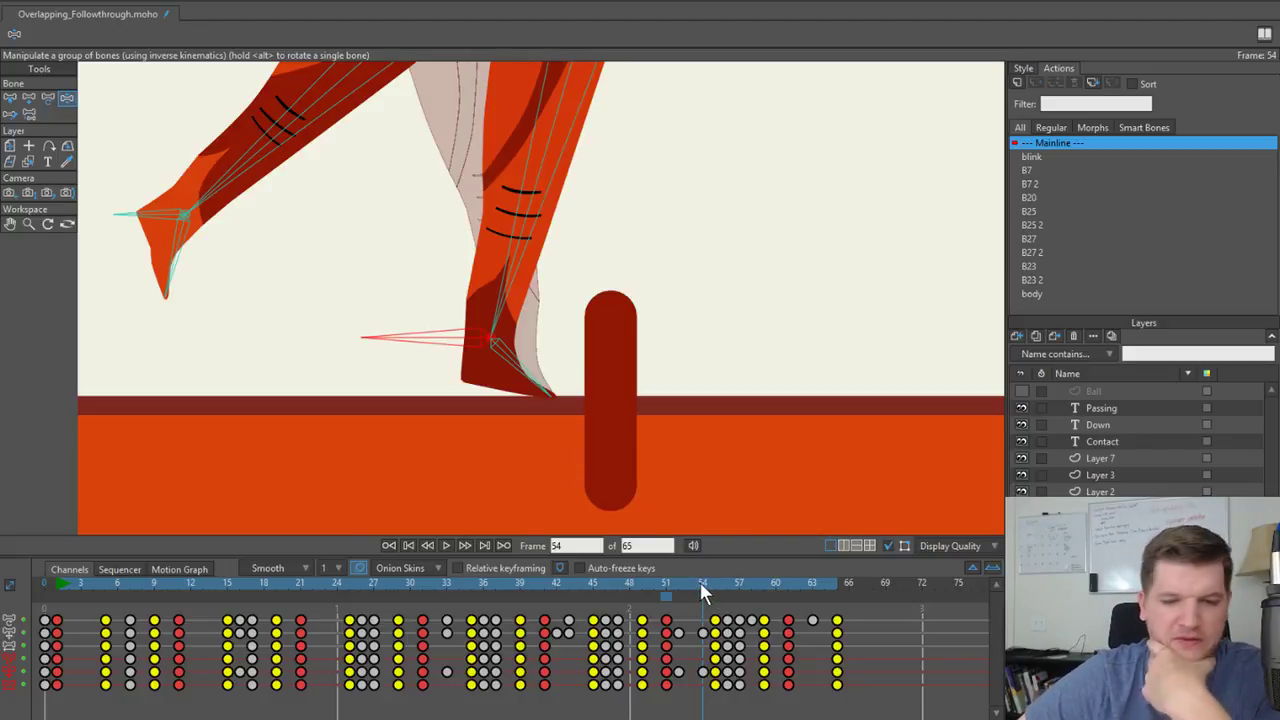
# Nudge the planted foot bone at frame 56 against the onion skin and check its placement at frame 55.
pyautogui.moveTo(699, 581)
pyautogui.mouseDown()
pyautogui.moveTo(668, 583)
pyautogui.moveTo(738, 586)
pyautogui.moveTo(723, 589)
pyautogui.mouseUp()
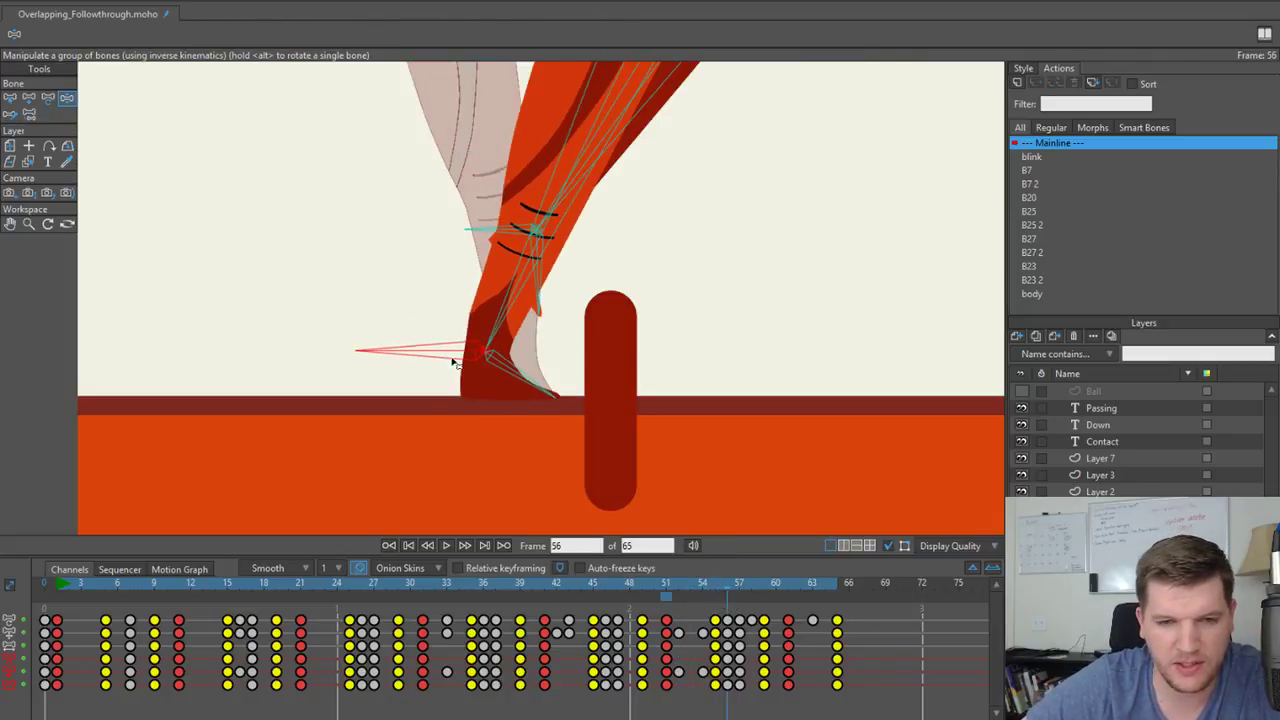
pyautogui.moveTo(446, 354); pyautogui.dragTo(447, 354)
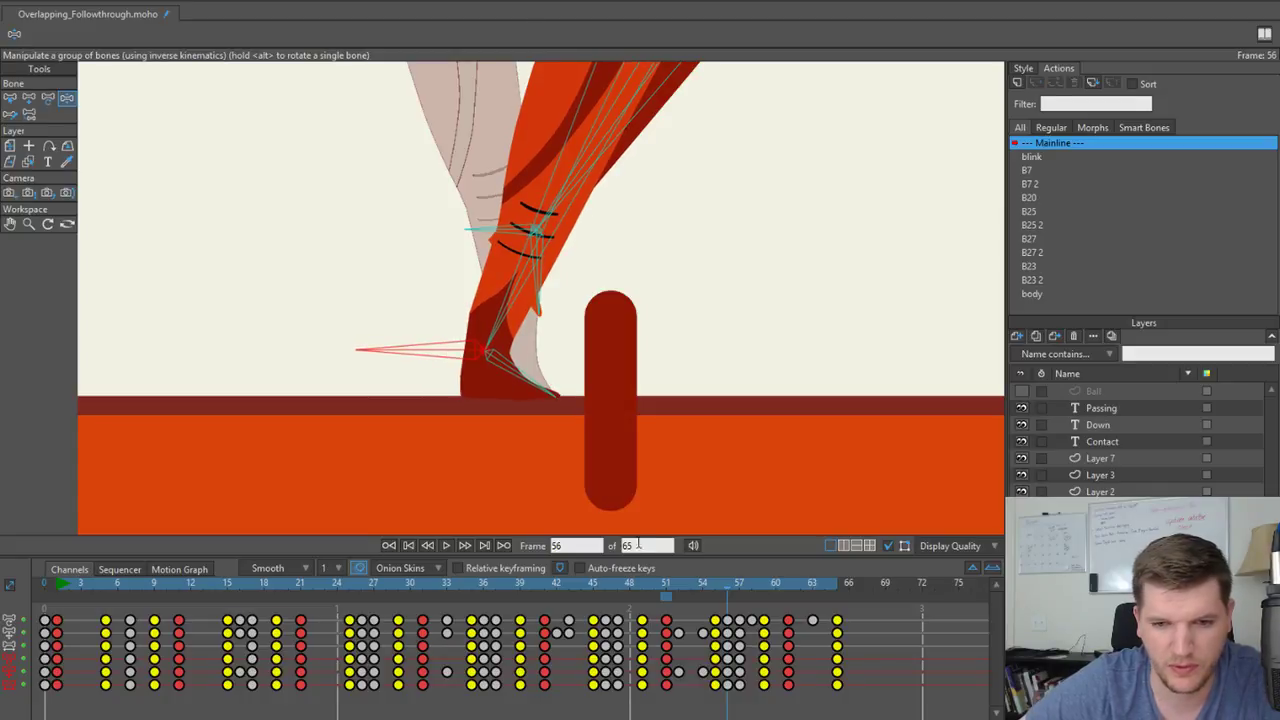
pyautogui.moveTo(725, 584); pyautogui.dragTo(716, 664)
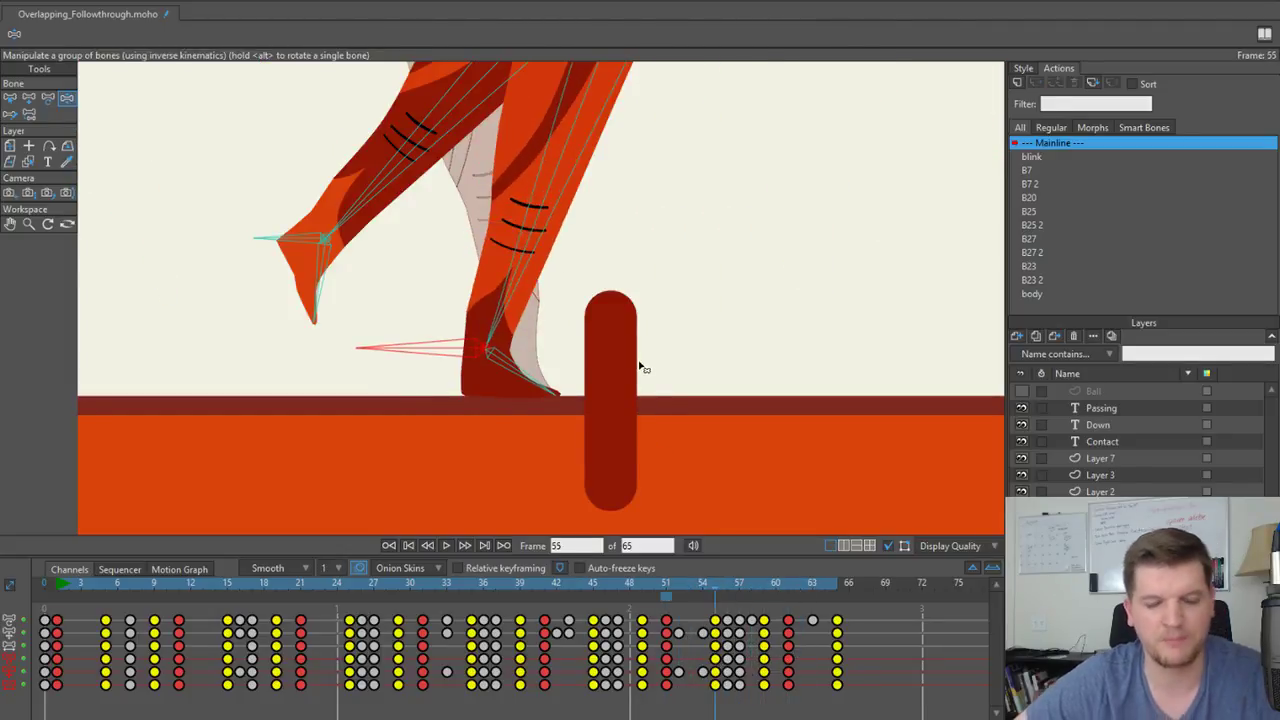
# Return to frame 1 and examine the character's legs and feet at the start of the walk.
pyautogui.scroll(-2, 590, 336)
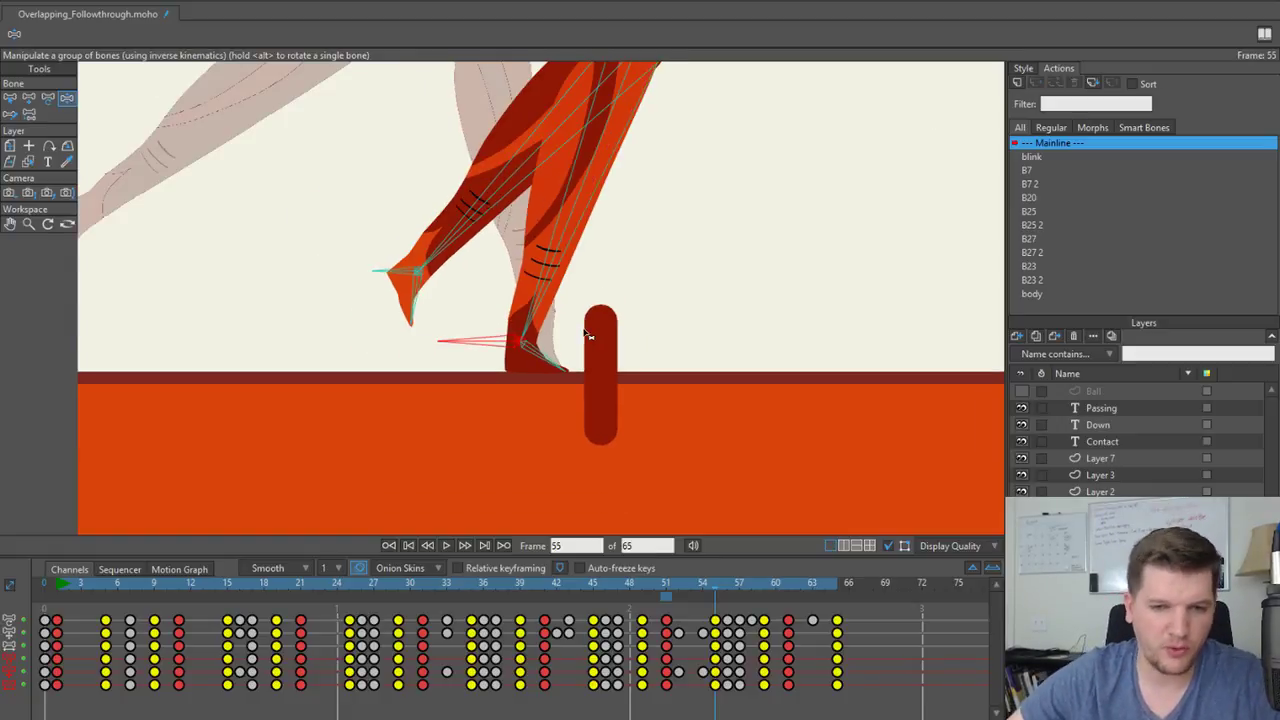
pyautogui.scroll(-4, 463, 340)
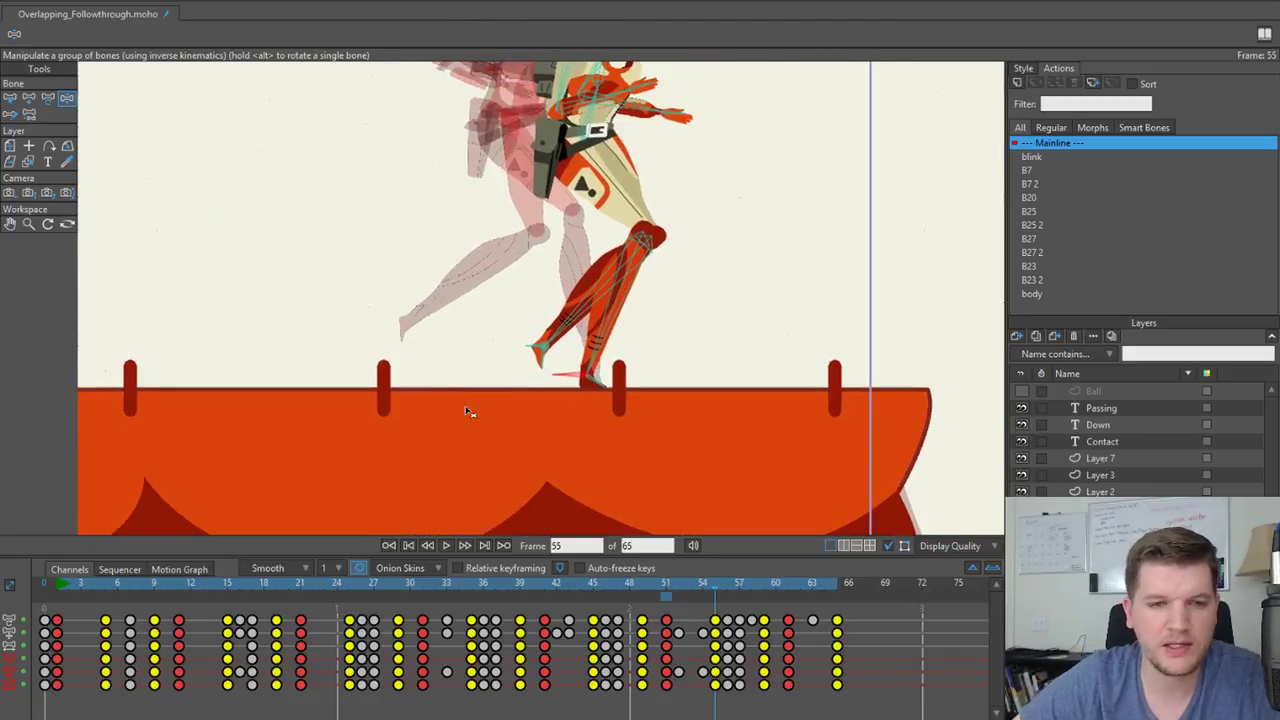
pyautogui.scroll(-3, 466, 411)
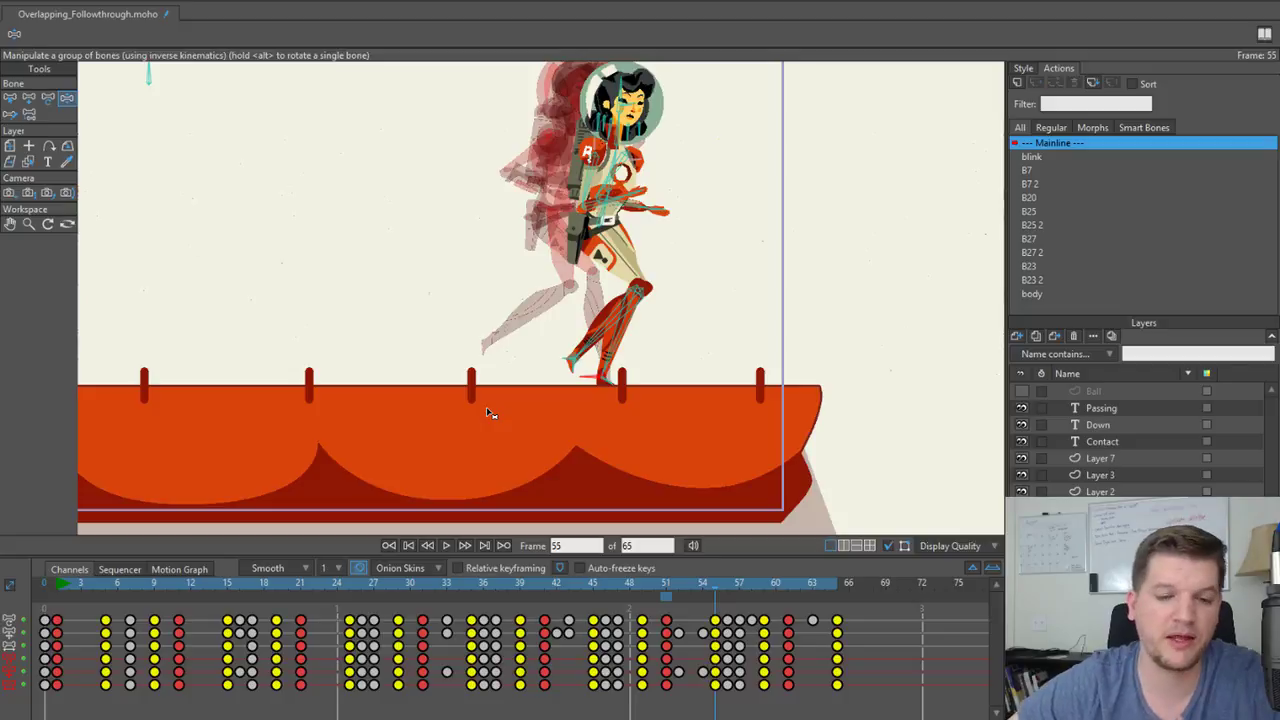
pyautogui.click(54, 585)
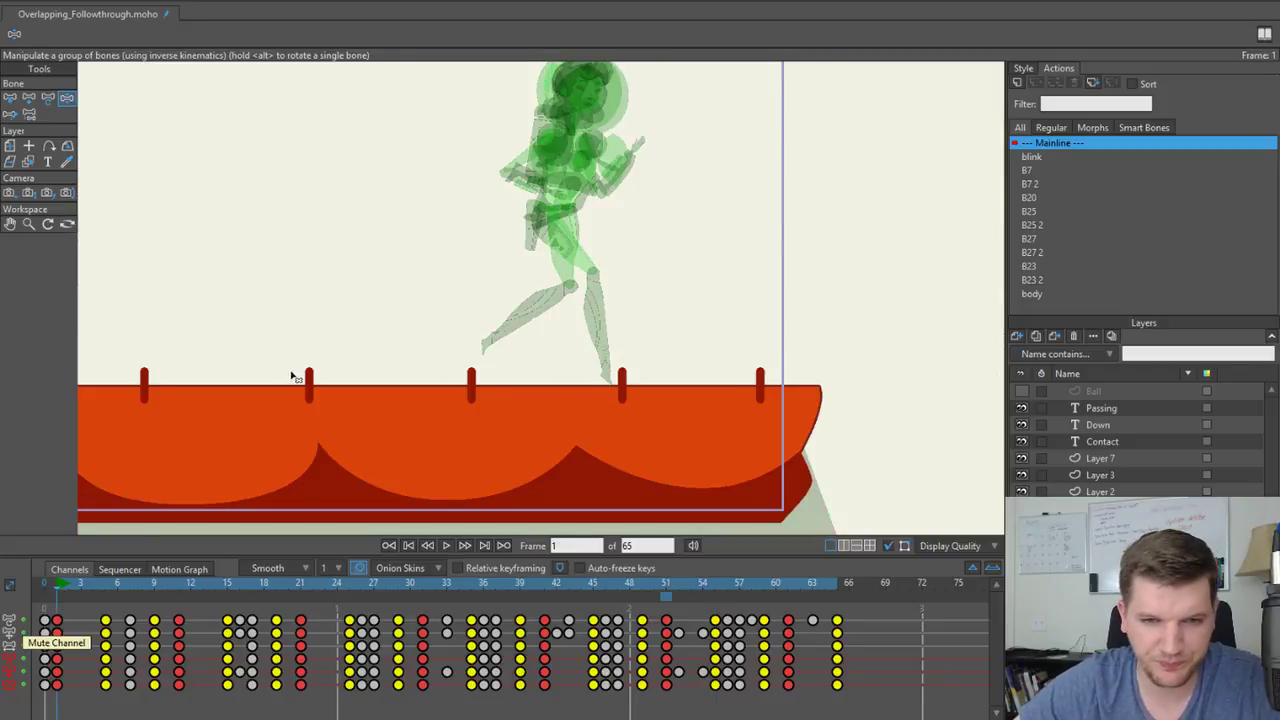
pyautogui.moveTo(292, 375); pyautogui.dragTo(675, 338)
pyautogui.scroll(3, 455, 410)
pyautogui.moveTo(320, 406); pyautogui.dragTo(520, 416)
pyautogui.scroll(-2, 455, 410)
pyautogui.scroll(2, 484, 422)
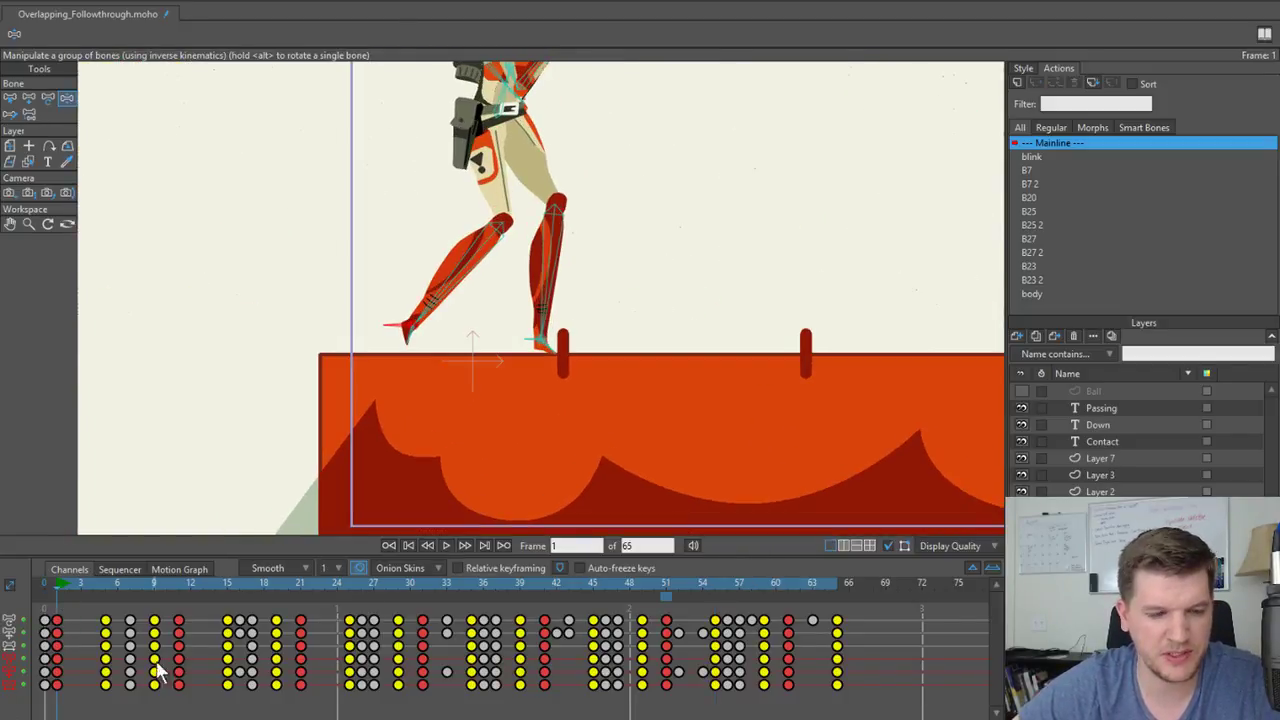
# Delete all bone keyframes at frame 7 and check the interpolated leg pose at frame 6.
pyautogui.moveTo(104, 583); pyautogui.dragTo(153, 712)
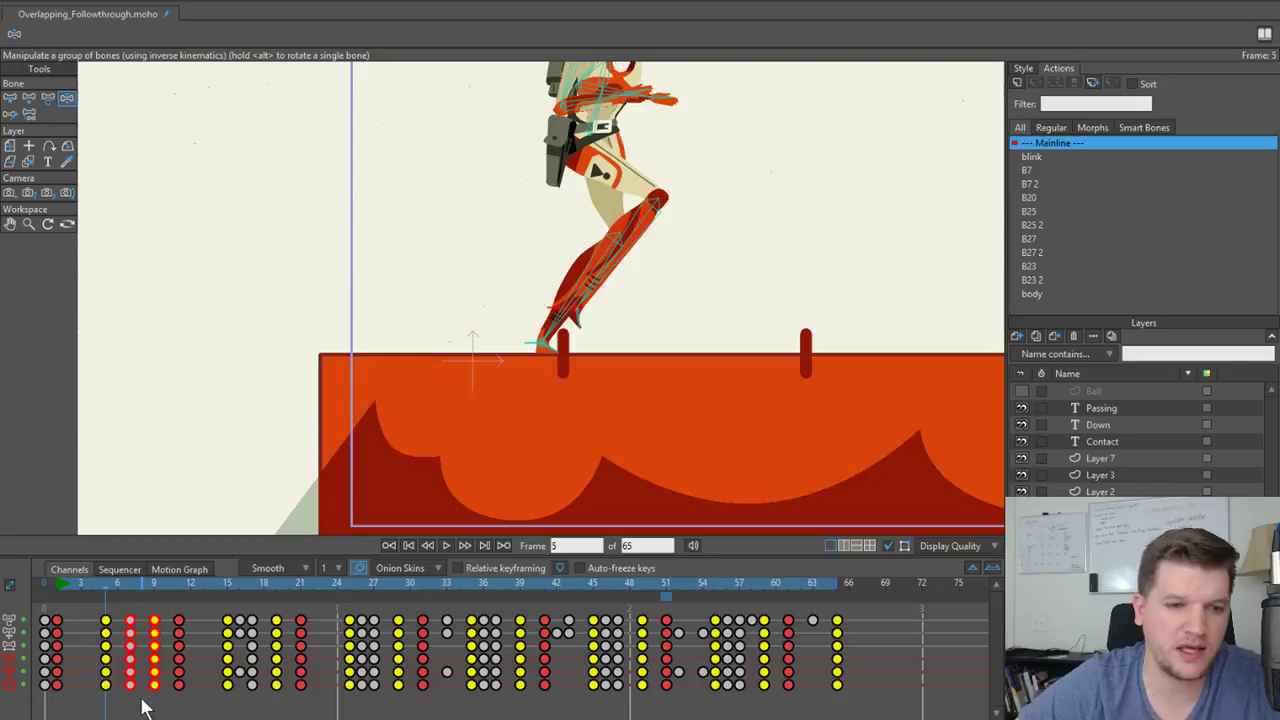
pyautogui.click(141, 700)
pyautogui.moveTo(121, 610); pyautogui.dragTo(153, 712)
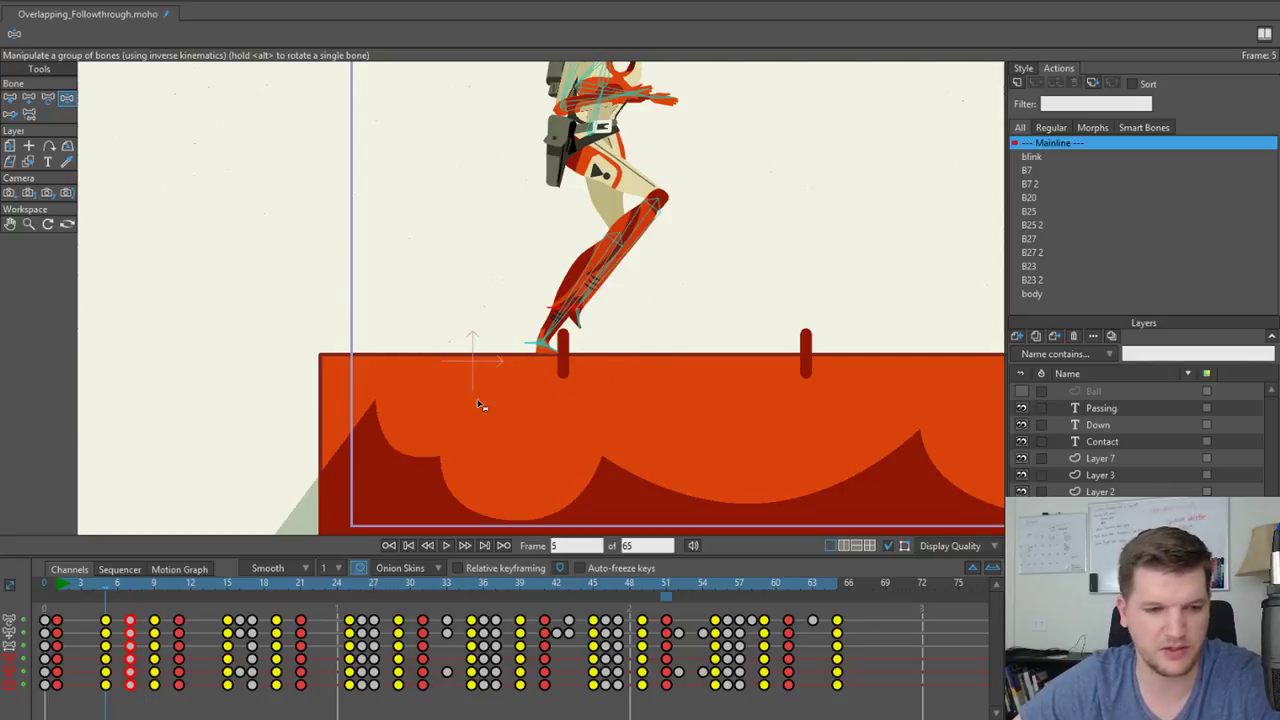
pyautogui.press('Delete')
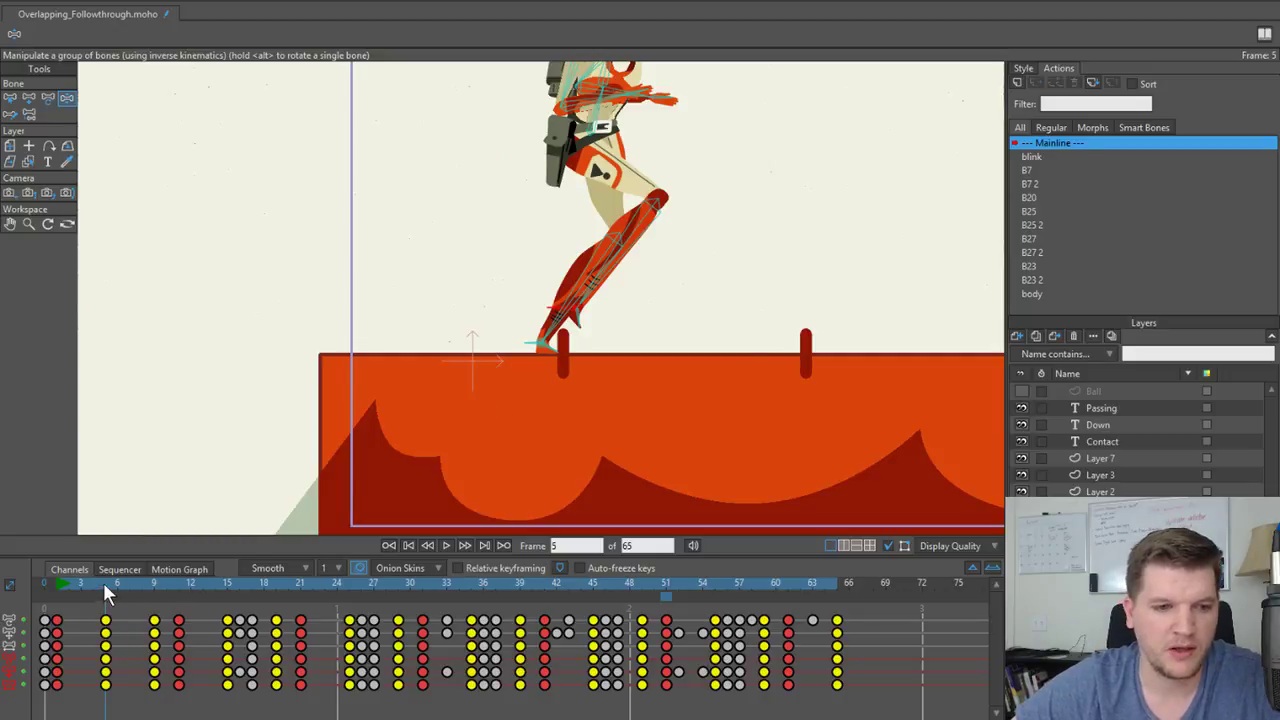
pyautogui.moveTo(107, 582)
pyautogui.mouseDown()
pyautogui.moveTo(144, 585)
pyautogui.moveTo(99, 590)
pyautogui.moveTo(152, 585)
pyautogui.moveTo(107, 591)
pyautogui.mouseUp()
pyautogui.hotkey('ctrl', 'z')
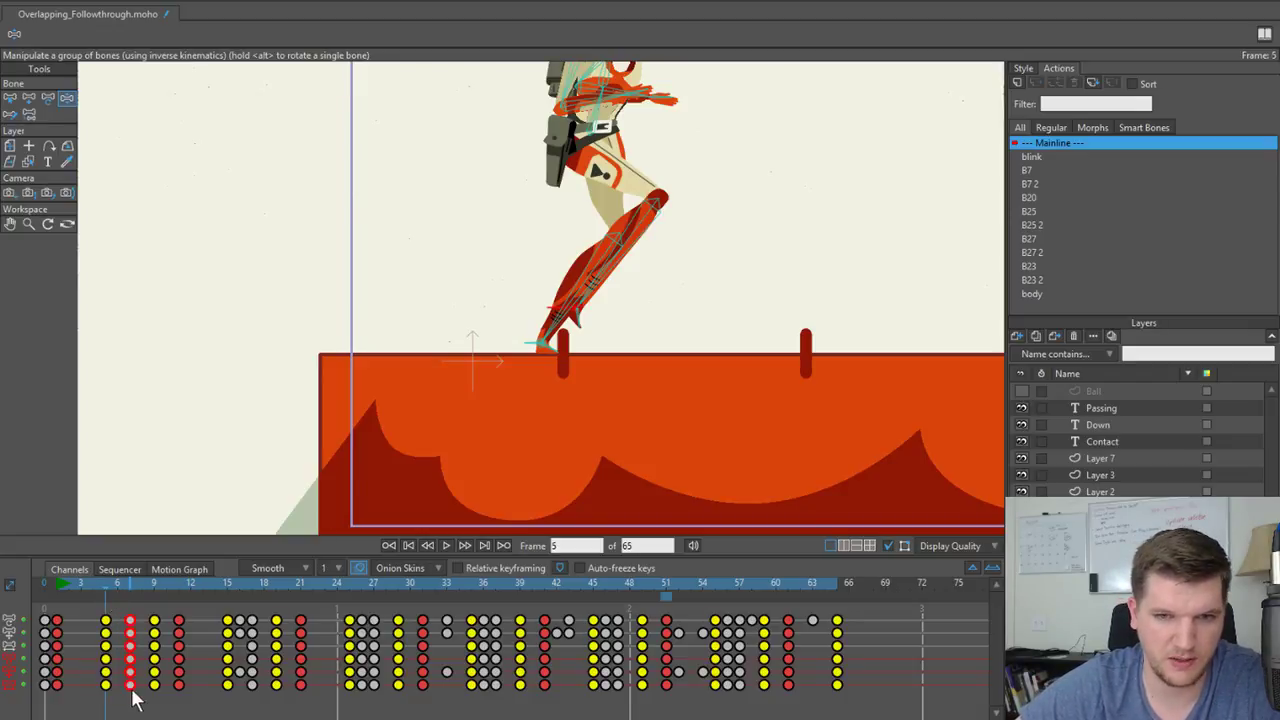
pyautogui.press('Delete')
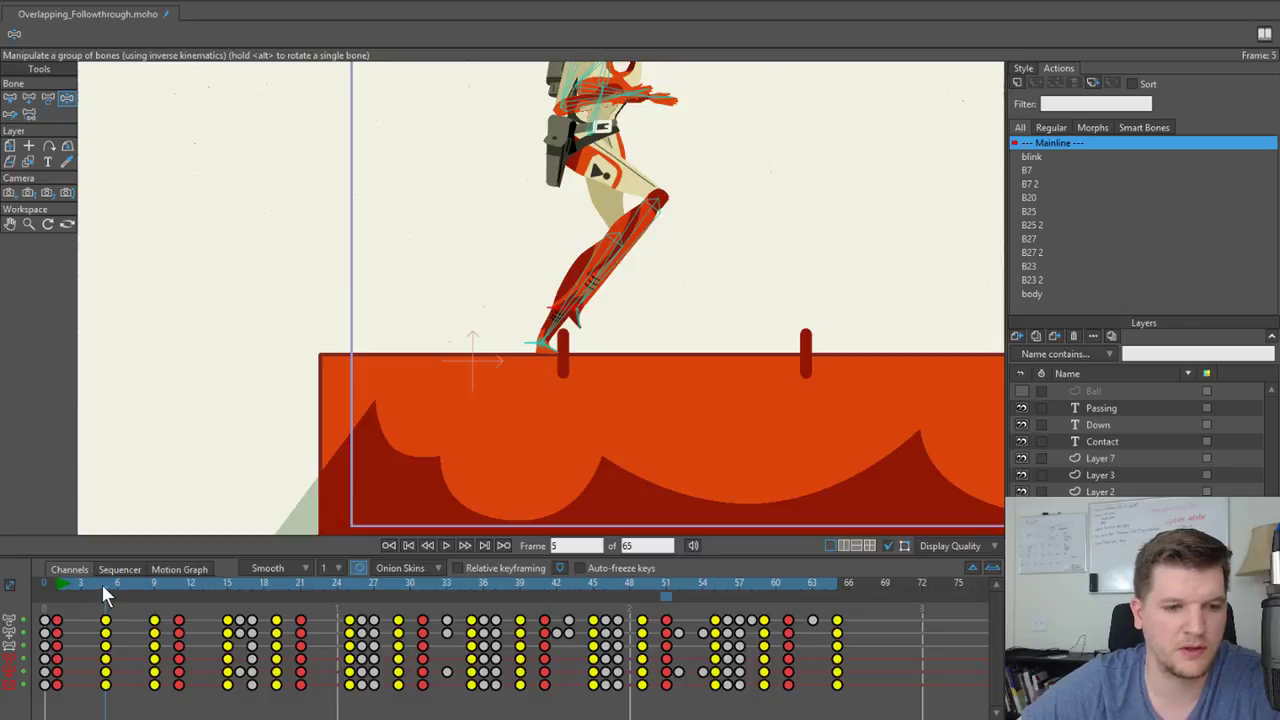
pyautogui.moveTo(103, 584); pyautogui.dragTo(115, 611)
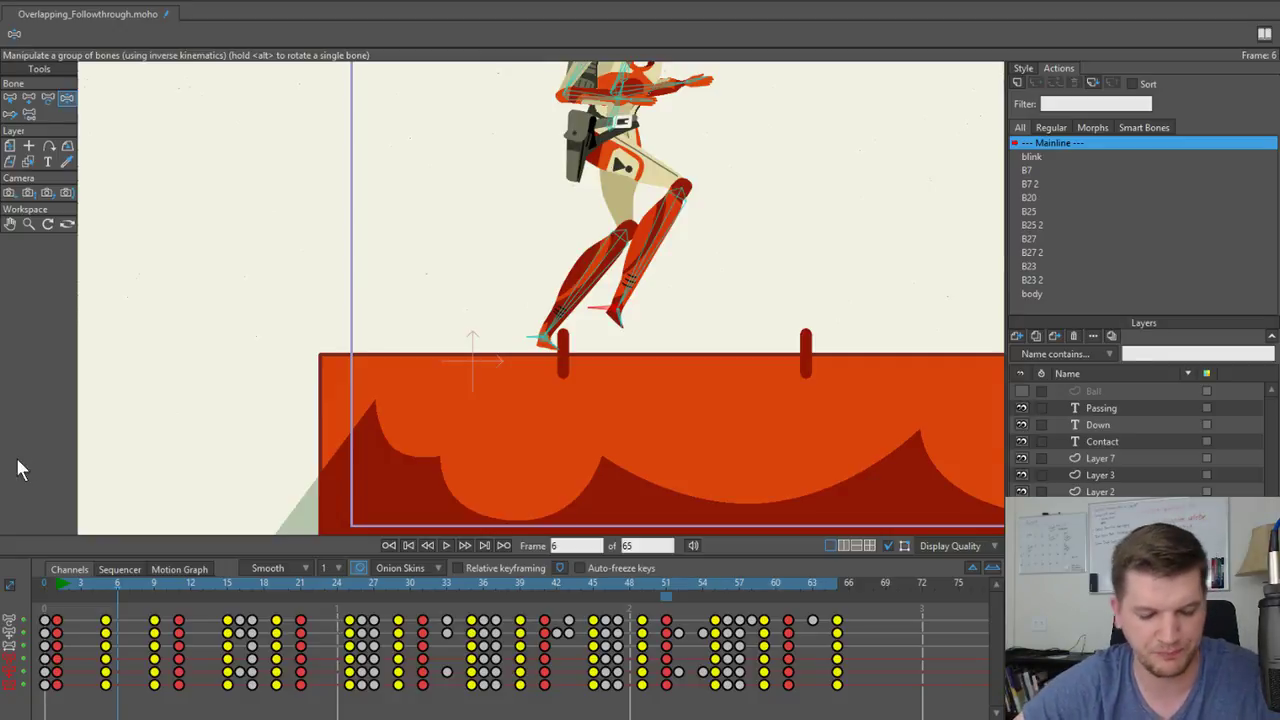
# Undo the bone keyframe deletion and return to frame 7 for a close look at the feet.
pyautogui.hotkey('ctrl', 'z')
pyautogui.moveTo(115, 582); pyautogui.dragTo(131, 579)
pyautogui.scroll(4, 526, 312)
pyautogui.moveTo(462, 456); pyautogui.dragTo(408, 391)
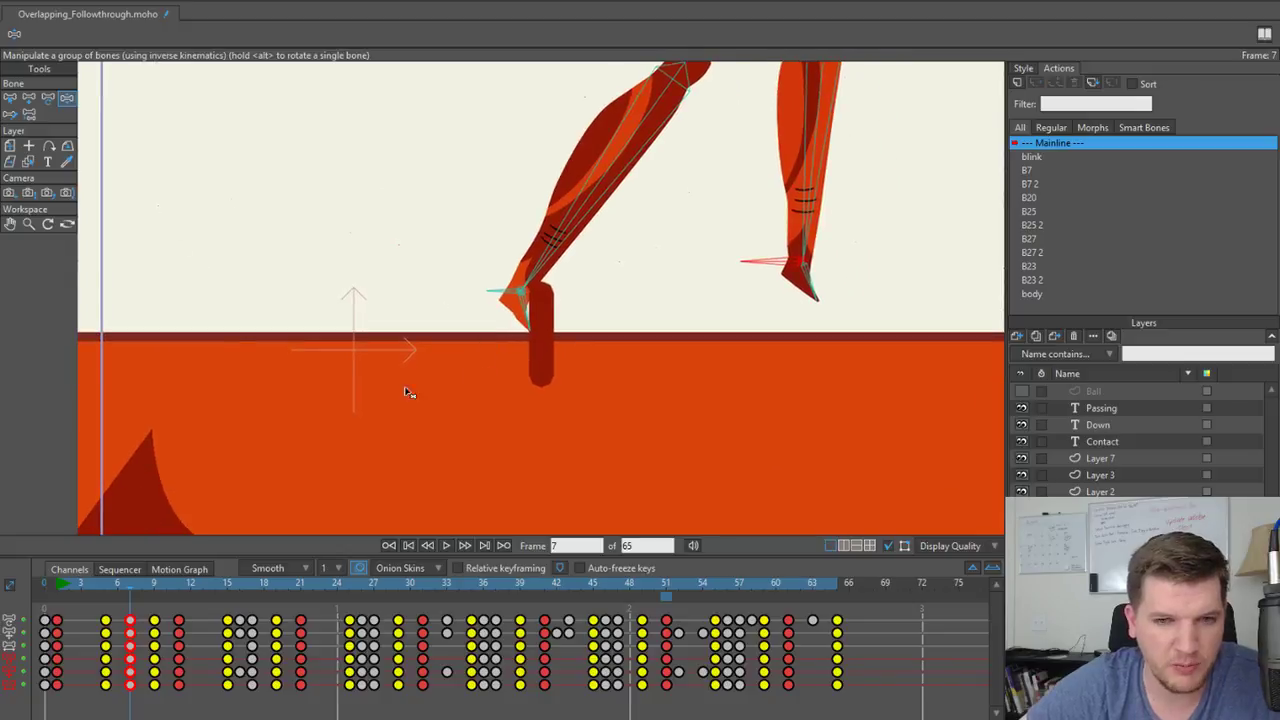
pyautogui.scroll(2, 498, 326)
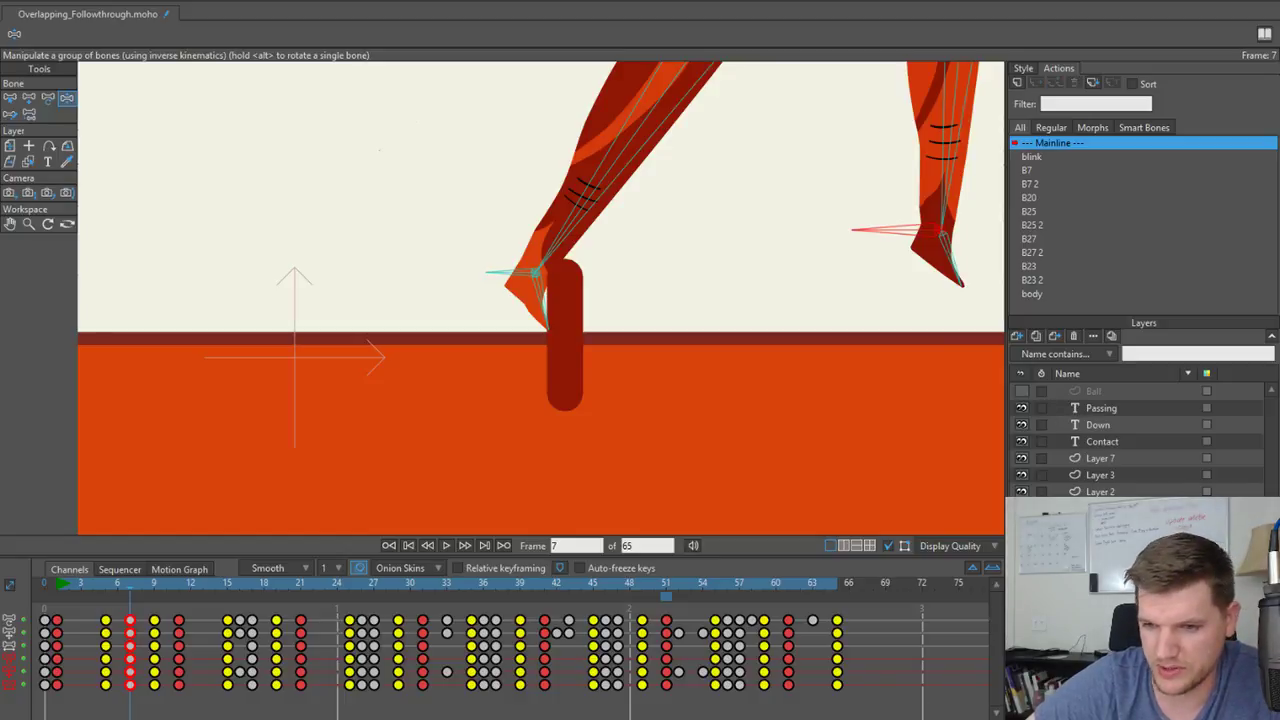
# Hide Layer 7, which holds the red post markers on the ground, and reselect the character's bone layer at frame 7.
pyautogui.keyDown('ctrl'); pyautogui.keyDown('alt'); pyautogui.click(565, 373); pyautogui.keyUp('alt'); pyautogui.keyUp('ctrl')
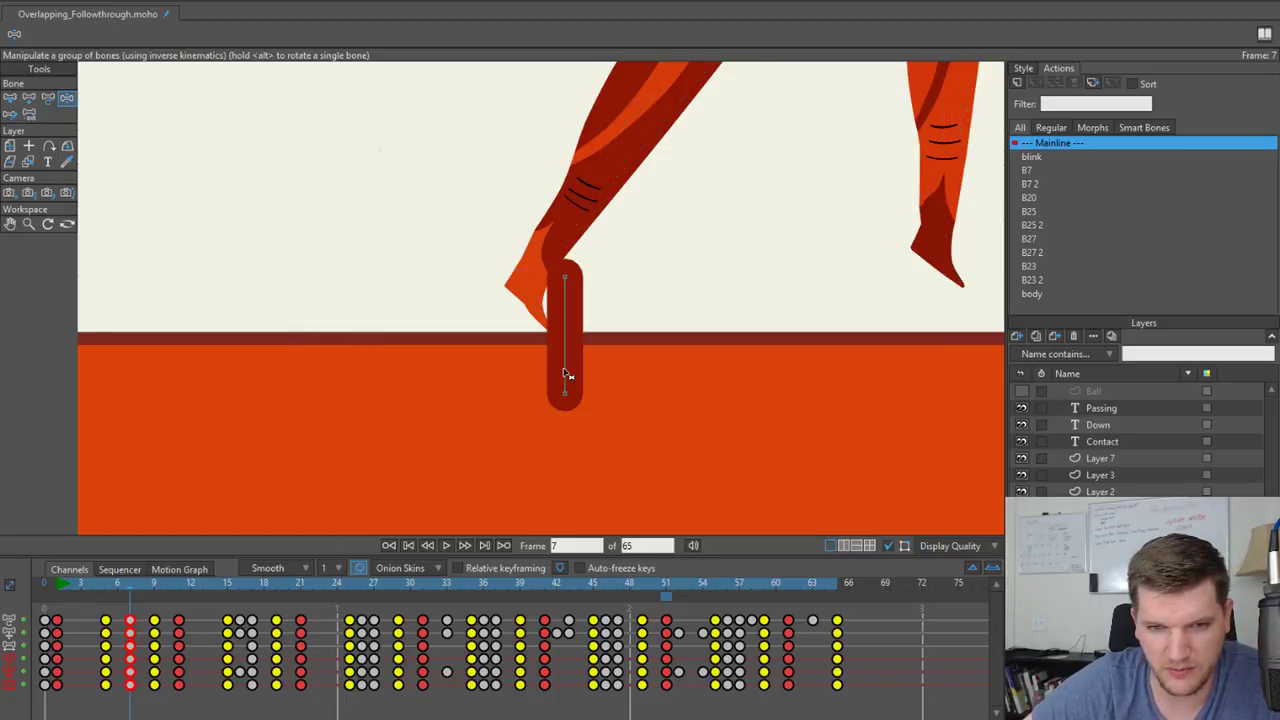
pyautogui.click(1021, 458)
pyautogui.scroll(-5, 689, 269)
pyautogui.moveTo(645, 320); pyautogui.dragTo(527, 393)
pyautogui.scroll(1, 527, 393)
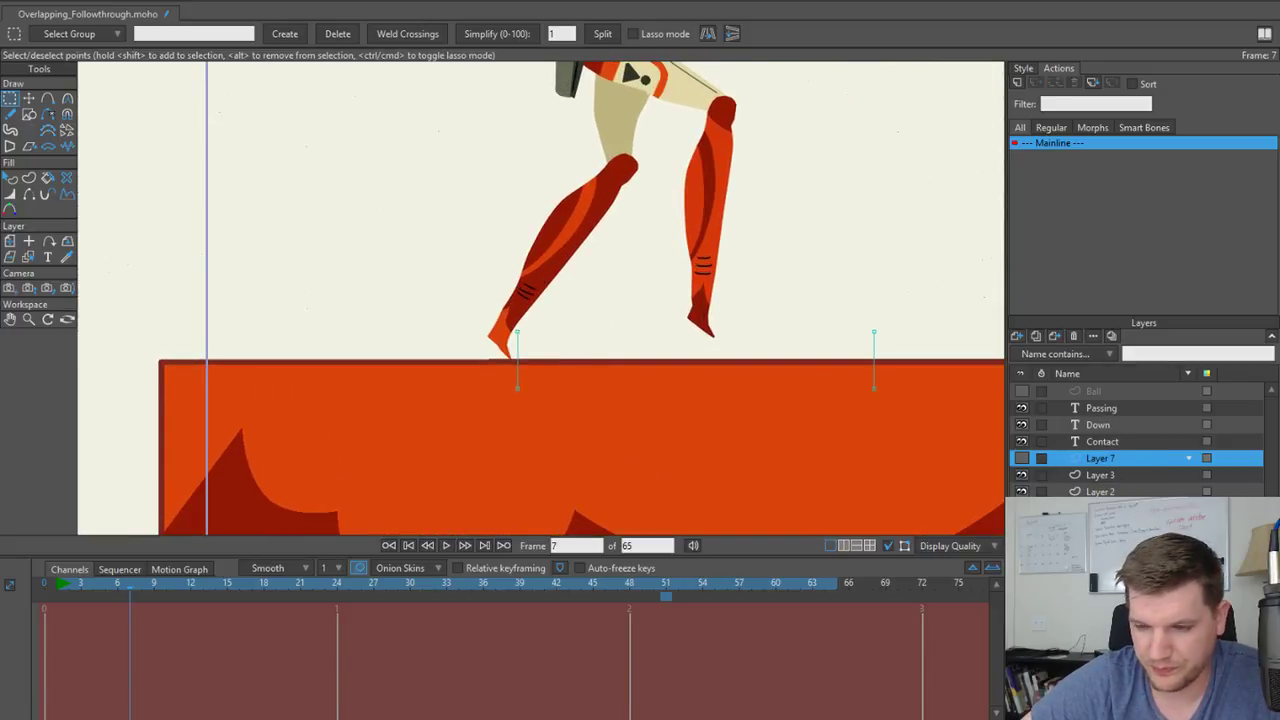
pyautogui.click(1126, 525)
pyautogui.scroll(3, 600, 415)
pyautogui.scroll(1, 428, 379)
pyautogui.moveTo(428, 379); pyautogui.dragTo(487, 432)
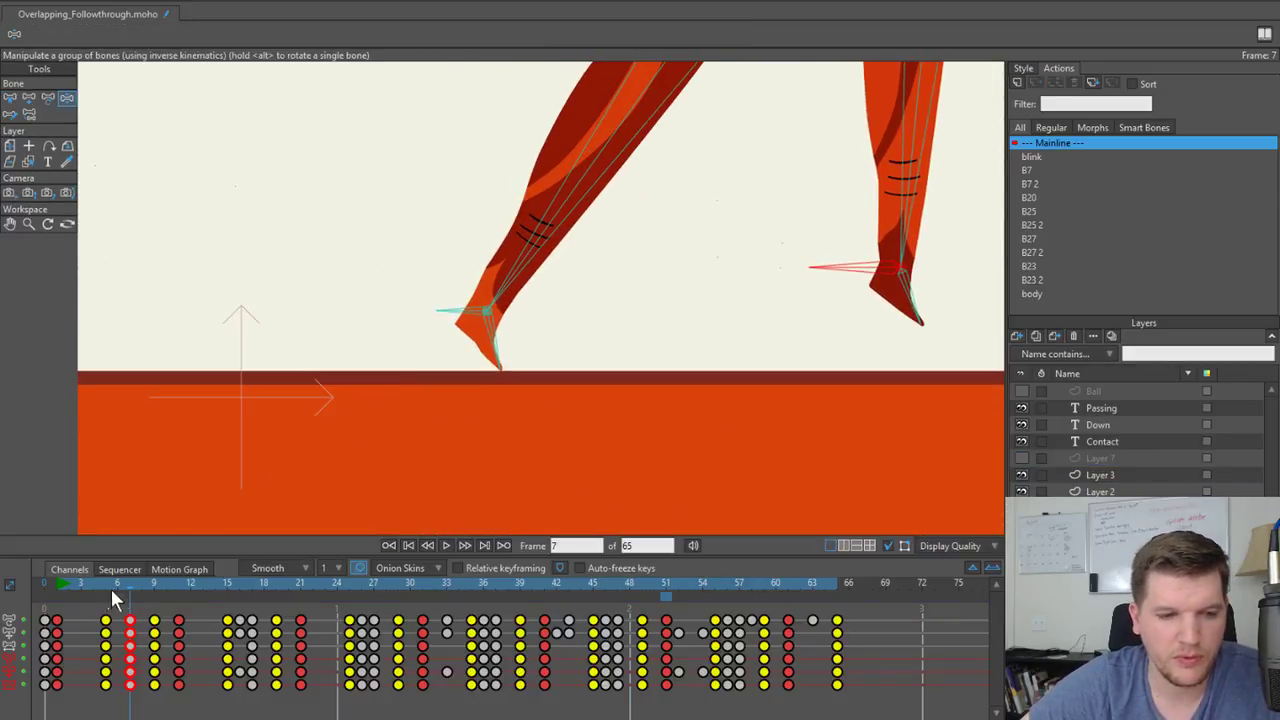
# At frame 6, raise the planted foot's toe to the ground line and shift the foot bone back toward the frame 5 onion skin.
pyautogui.moveTo(126, 581); pyautogui.dragTo(114, 583)
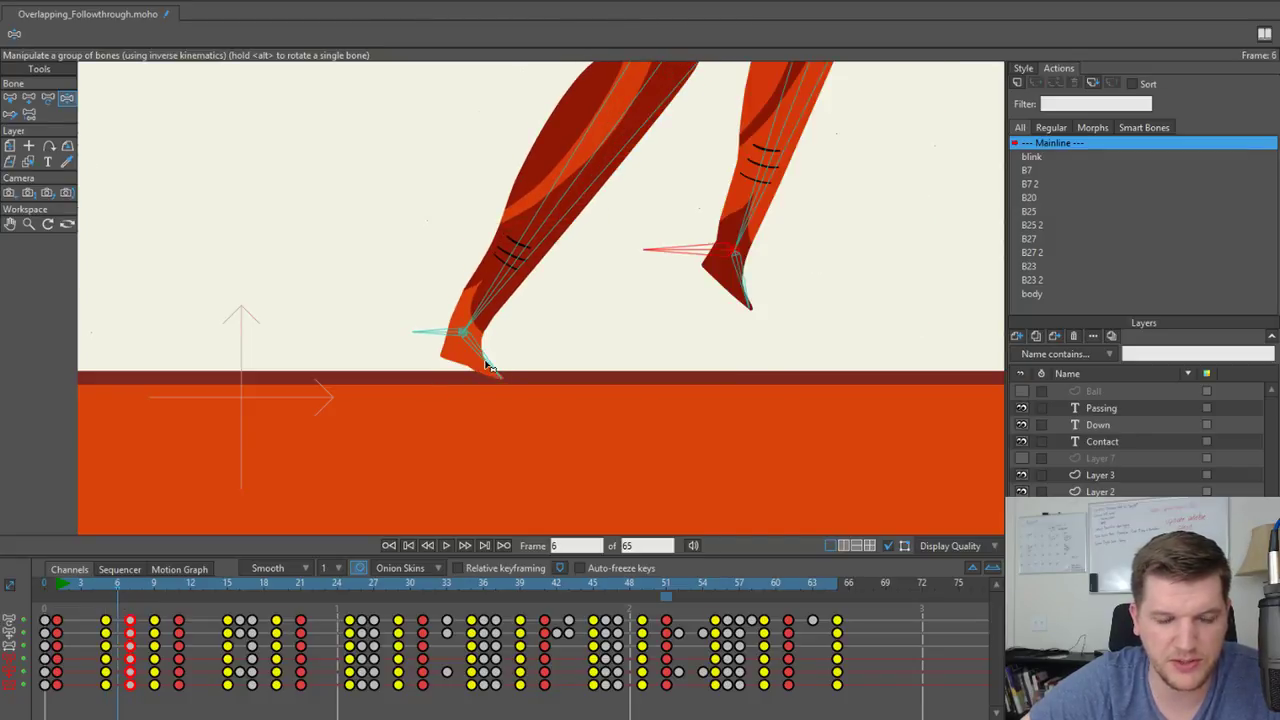
pyautogui.moveTo(491, 370); pyautogui.dragTo(489, 353)
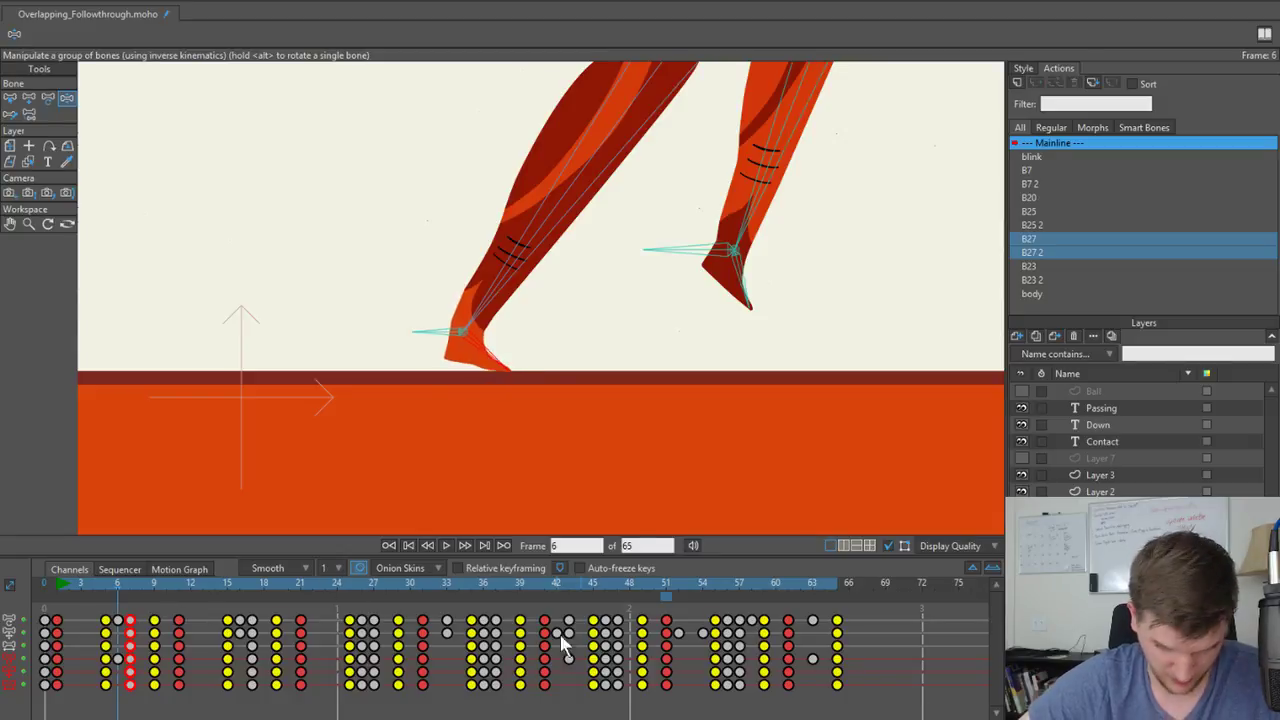
pyautogui.click(106, 590)
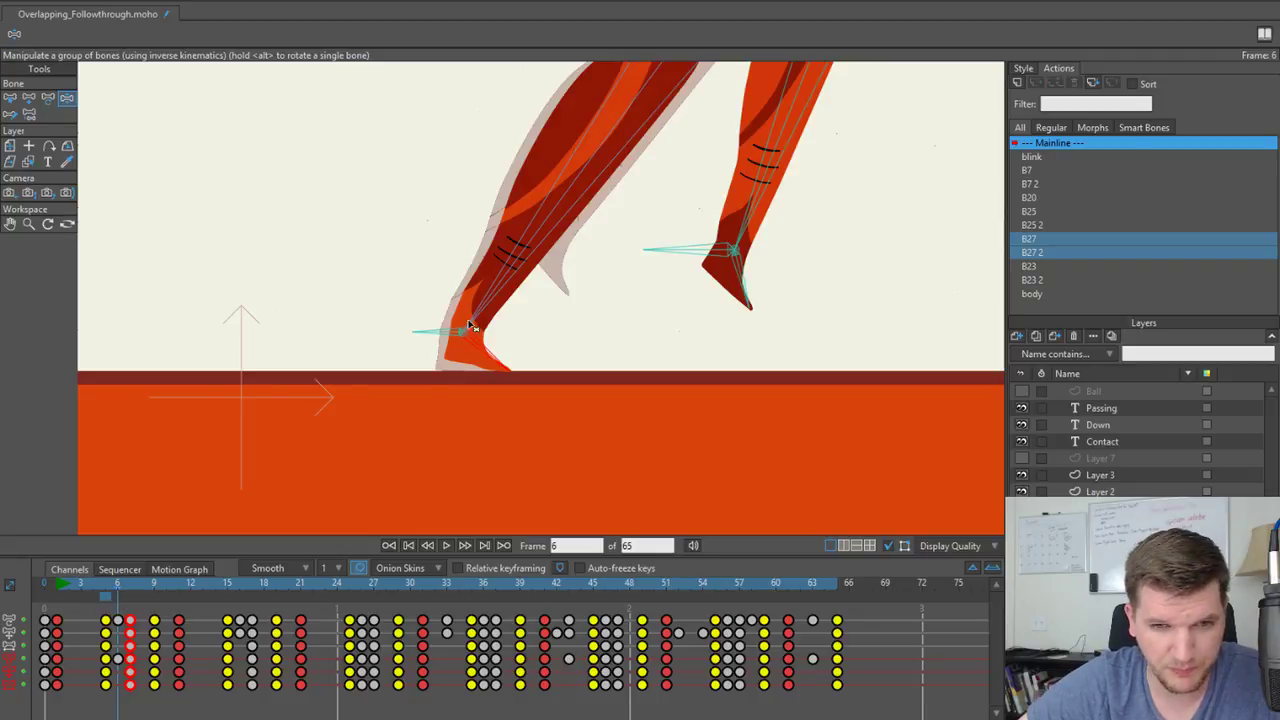
pyautogui.moveTo(450, 338)
pyautogui.mouseDown()
pyautogui.moveTo(410, 340)
pyautogui.moveTo(440, 338)
pyautogui.mouseUp()
# Rotate the trailing foot's toe bone slightly backward at frames 8 and 9 so the toes drag behind the lifting foot.
pyautogui.moveTo(117, 582); pyautogui.dragTo(131, 585)
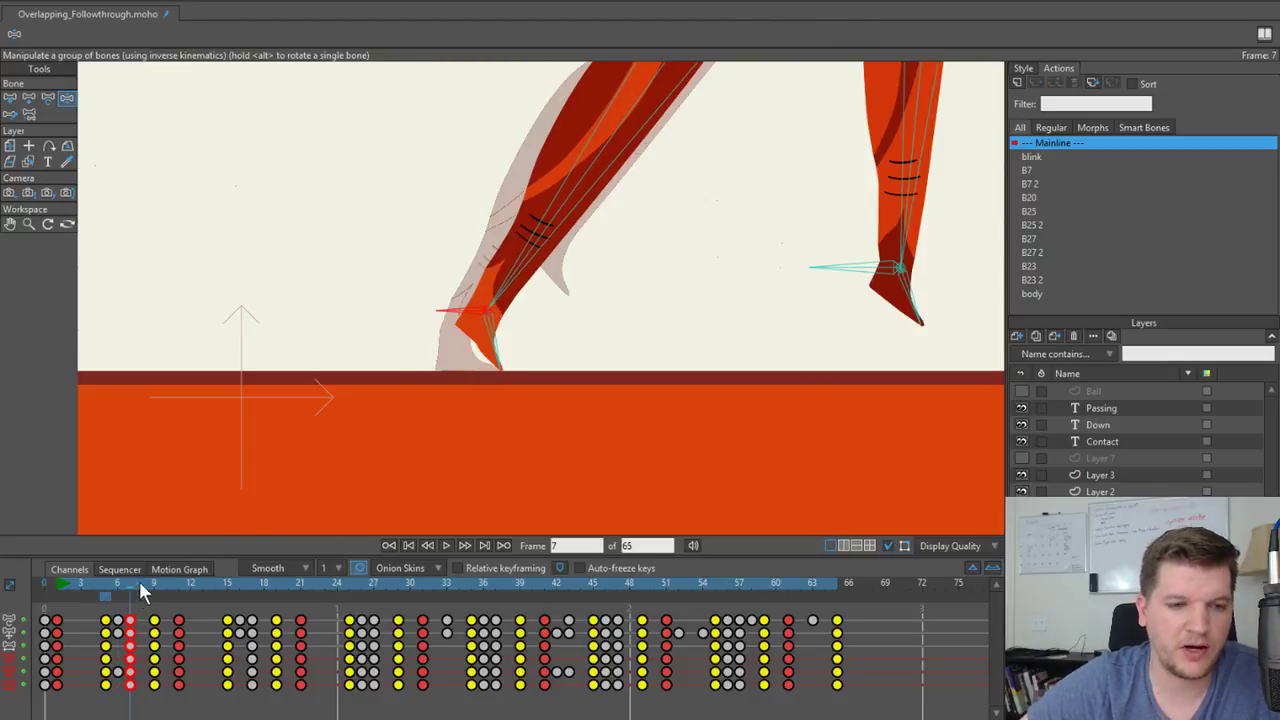
pyautogui.scroll(-4, 516, 224)
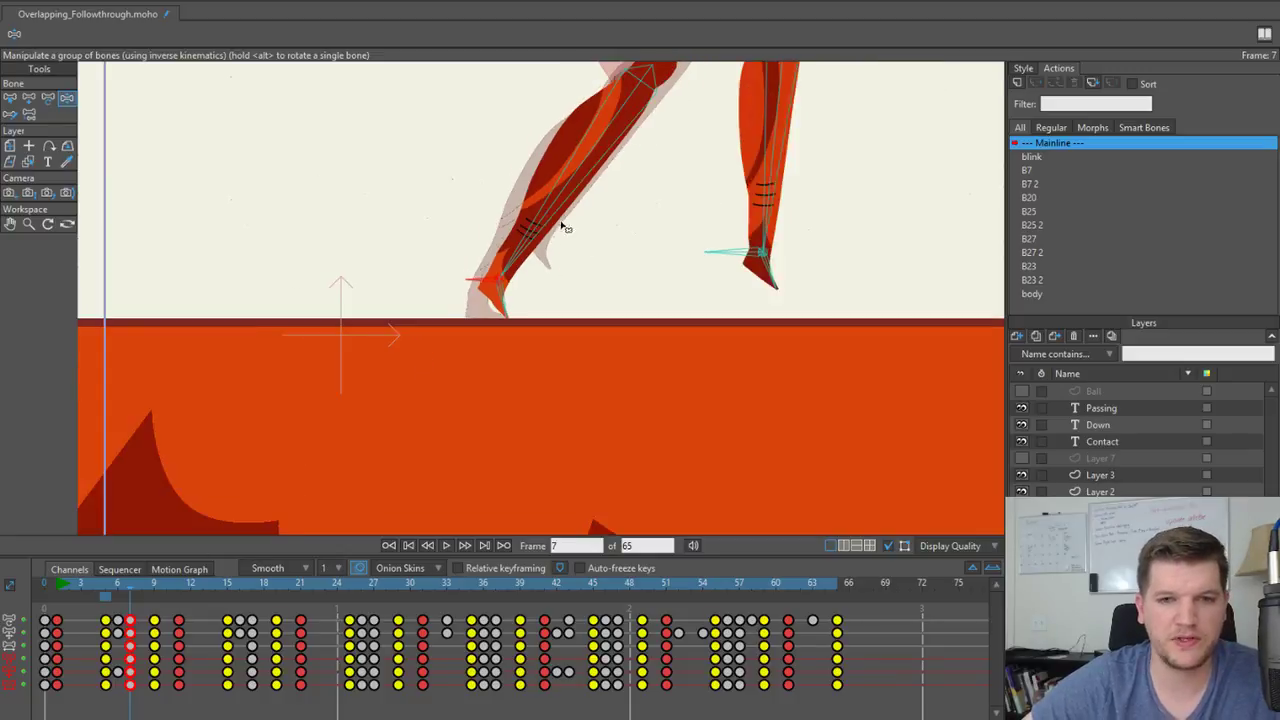
pyautogui.moveTo(562, 228); pyautogui.dragTo(448, 346)
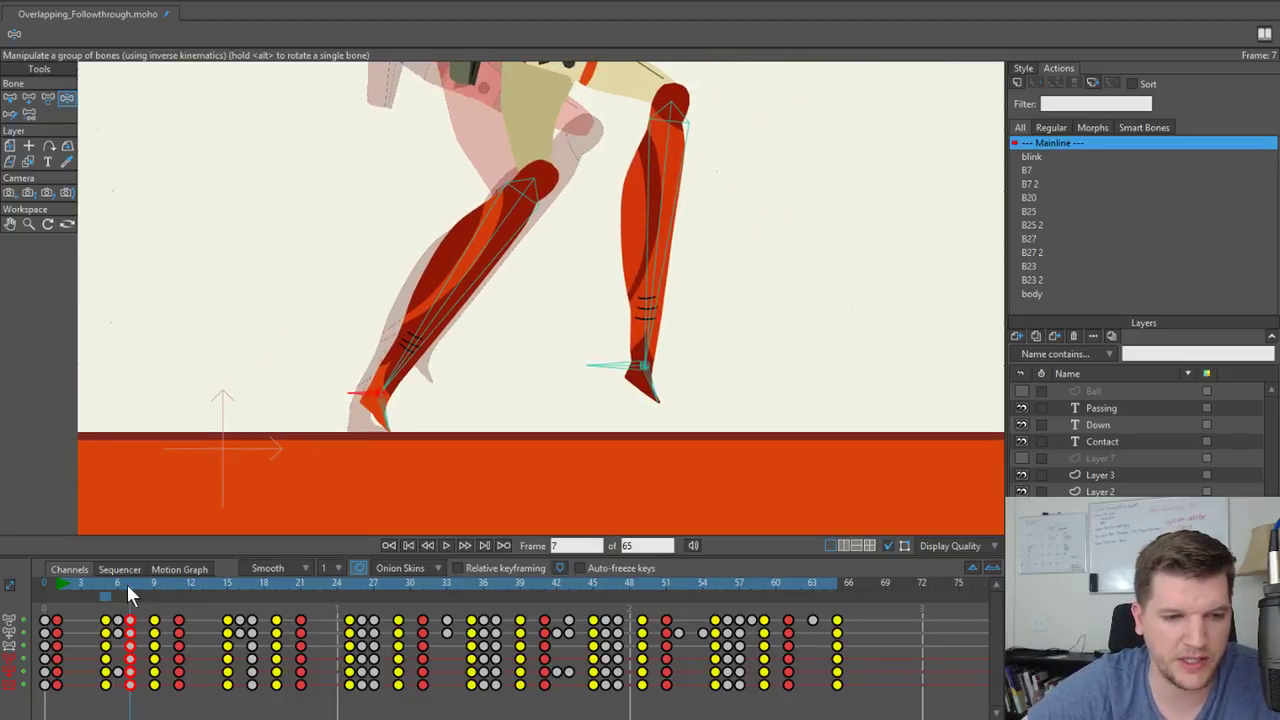
pyautogui.moveTo(133, 584)
pyautogui.mouseDown()
pyautogui.moveTo(161, 574)
pyautogui.moveTo(100, 598)
pyautogui.moveTo(143, 600)
pyautogui.mouseUp()
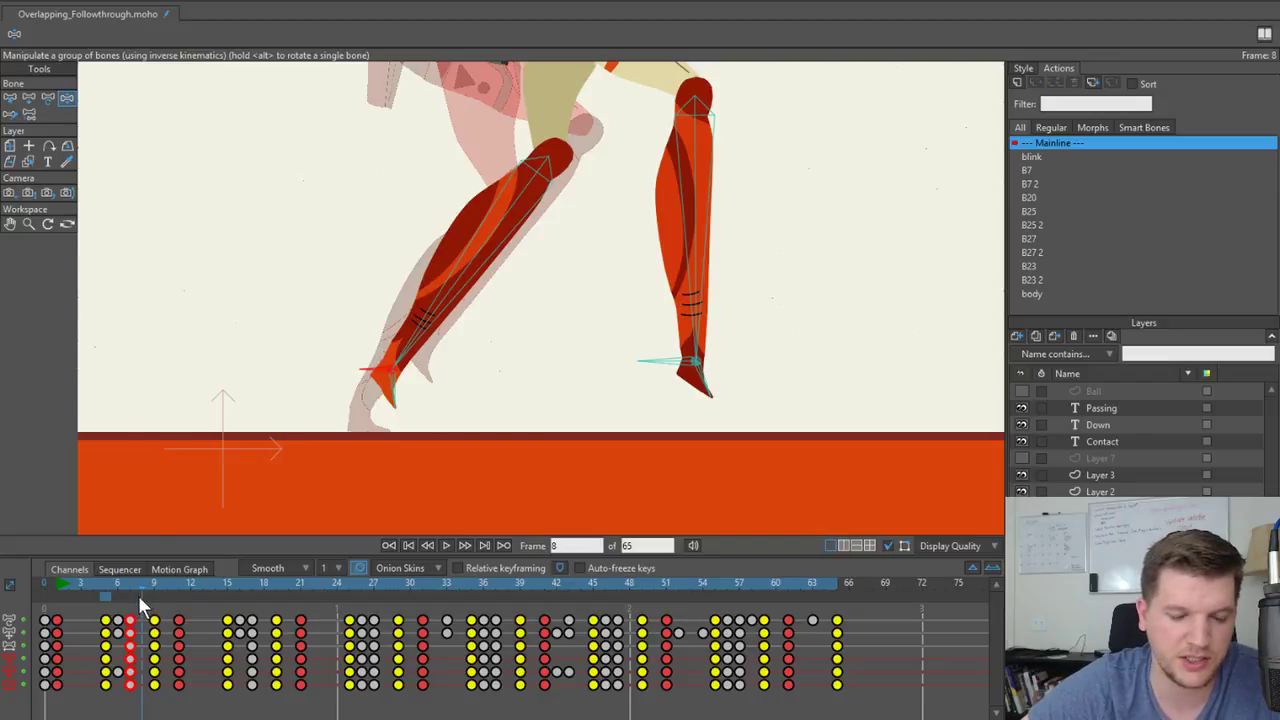
pyautogui.scroll(2, 395, 354)
pyautogui.moveTo(140, 592)
pyautogui.mouseDown()
pyautogui.moveTo(129, 591)
pyautogui.moveTo(143, 591)
pyautogui.mouseUp()
pyautogui.moveTo(397, 410); pyautogui.dragTo(386, 410)
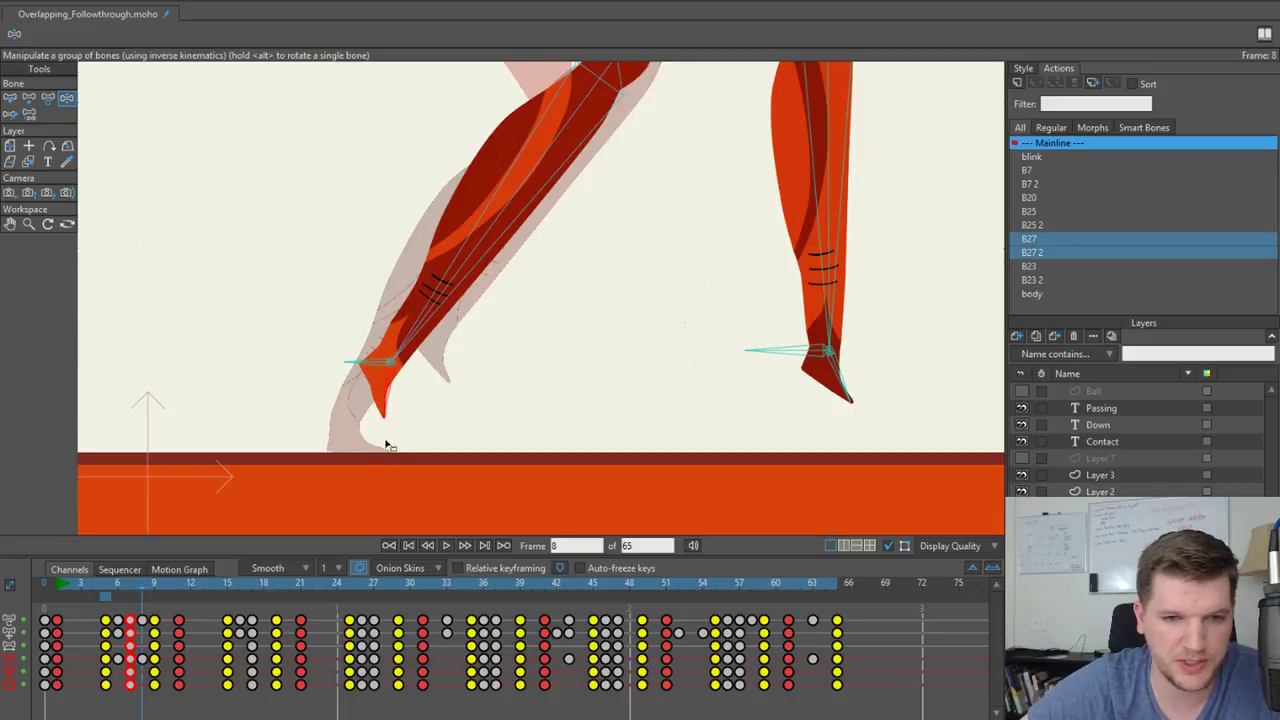
pyautogui.click(152, 582)
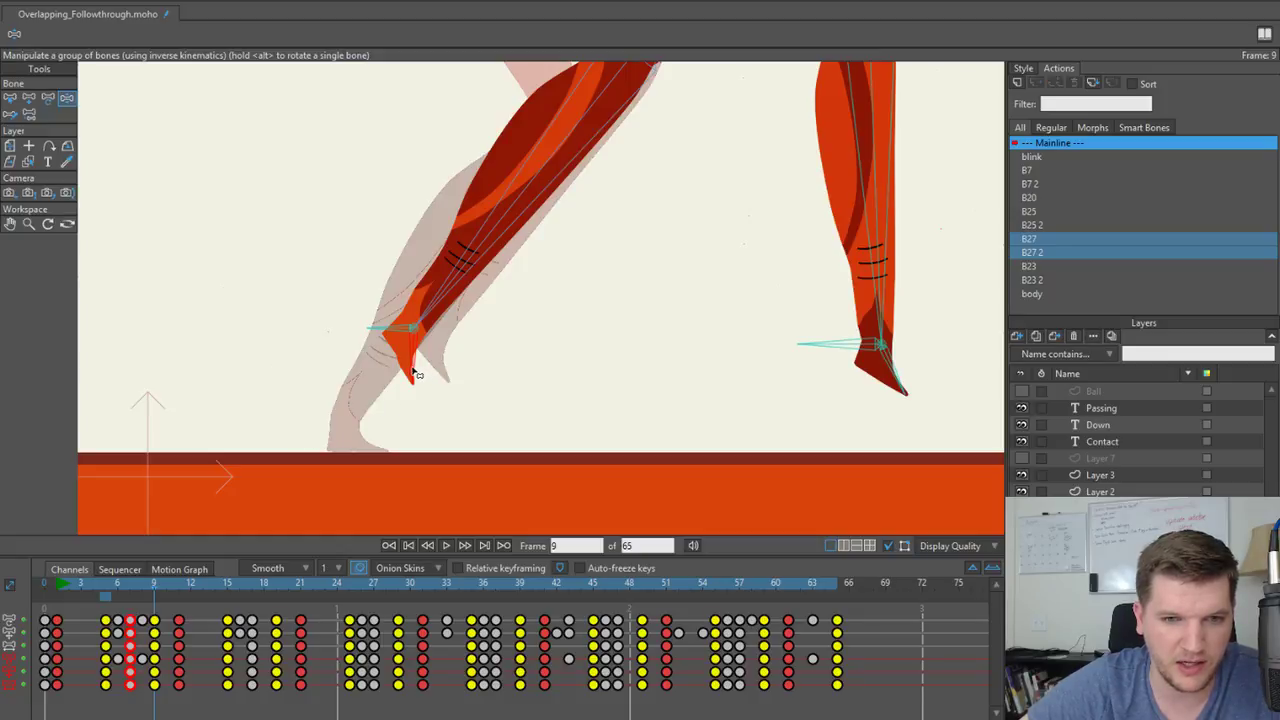
pyautogui.moveTo(413, 371); pyautogui.dragTo(398, 379)
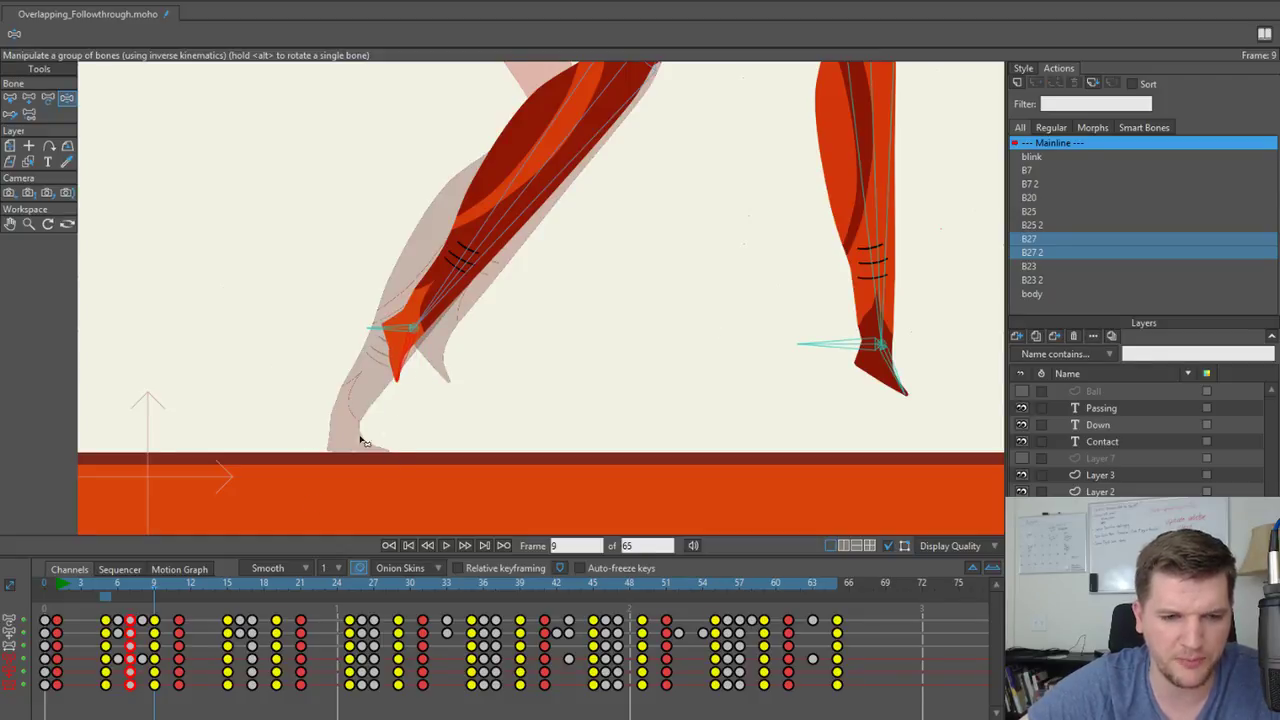
# Scrub between frames 6 and 9 to examine the foot peeling off the ground, ending on the full pose at frame 9.
pyautogui.moveTo(152, 585); pyautogui.dragTo(118, 625)
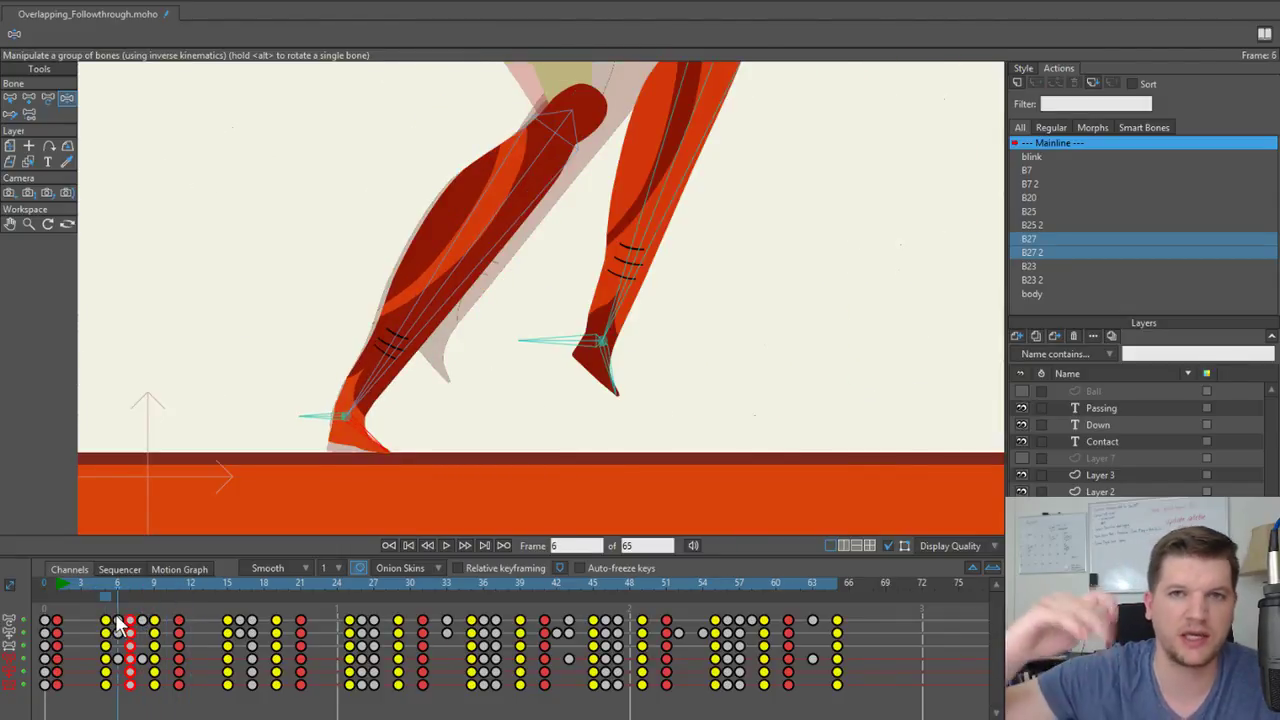
pyautogui.moveTo(113, 581); pyautogui.dragTo(115, 583)
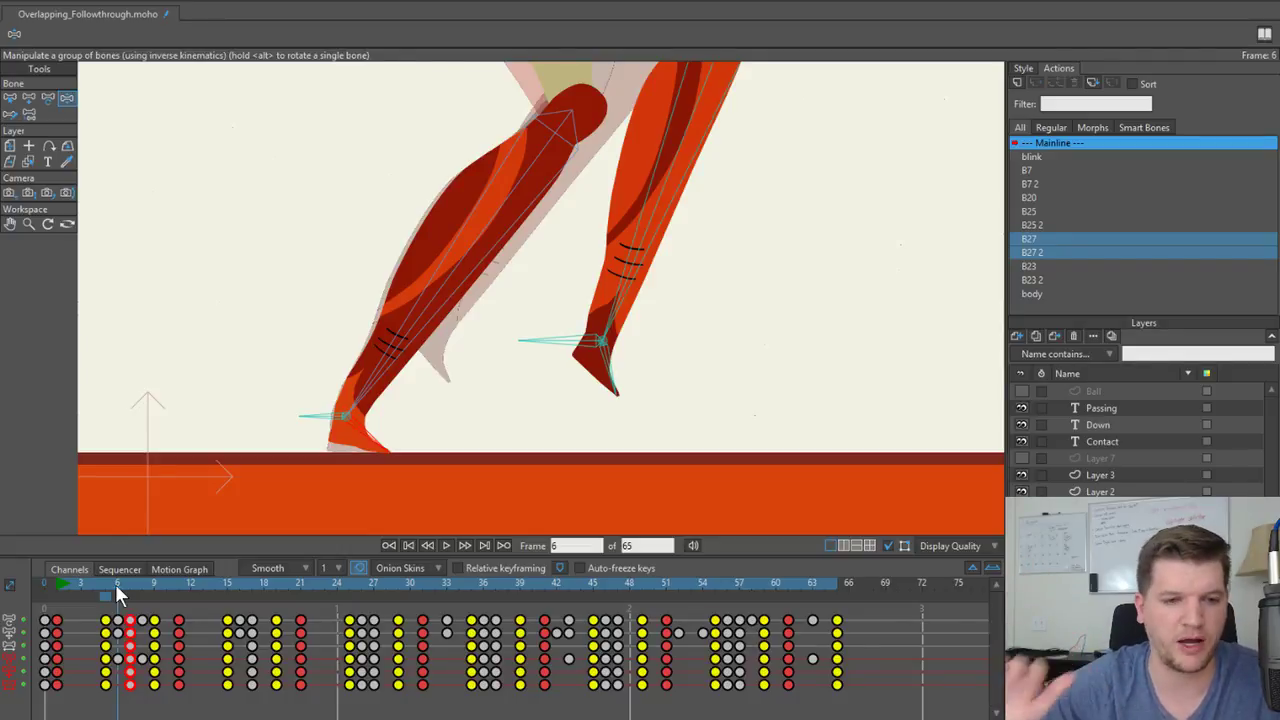
pyautogui.moveTo(116, 590); pyautogui.dragTo(158, 602)
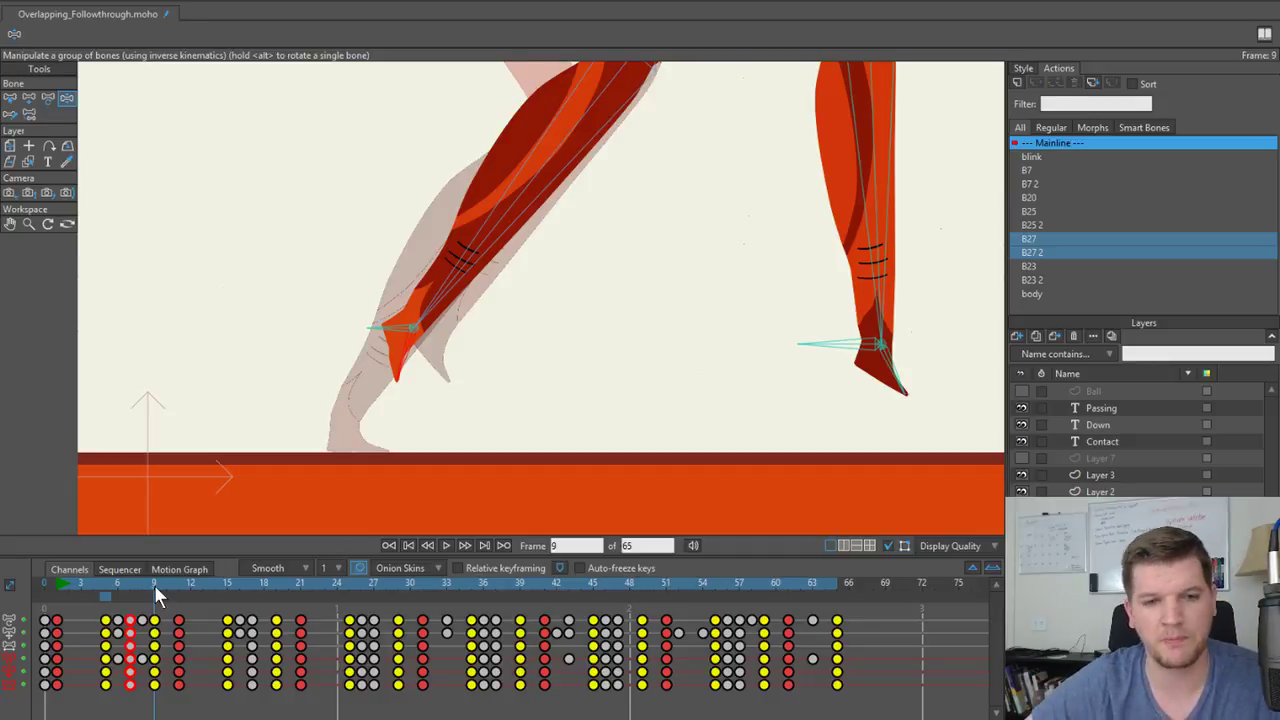
pyautogui.scroll(-4, 516, 397)
pyautogui.moveTo(521, 358); pyautogui.dragTo(457, 399)
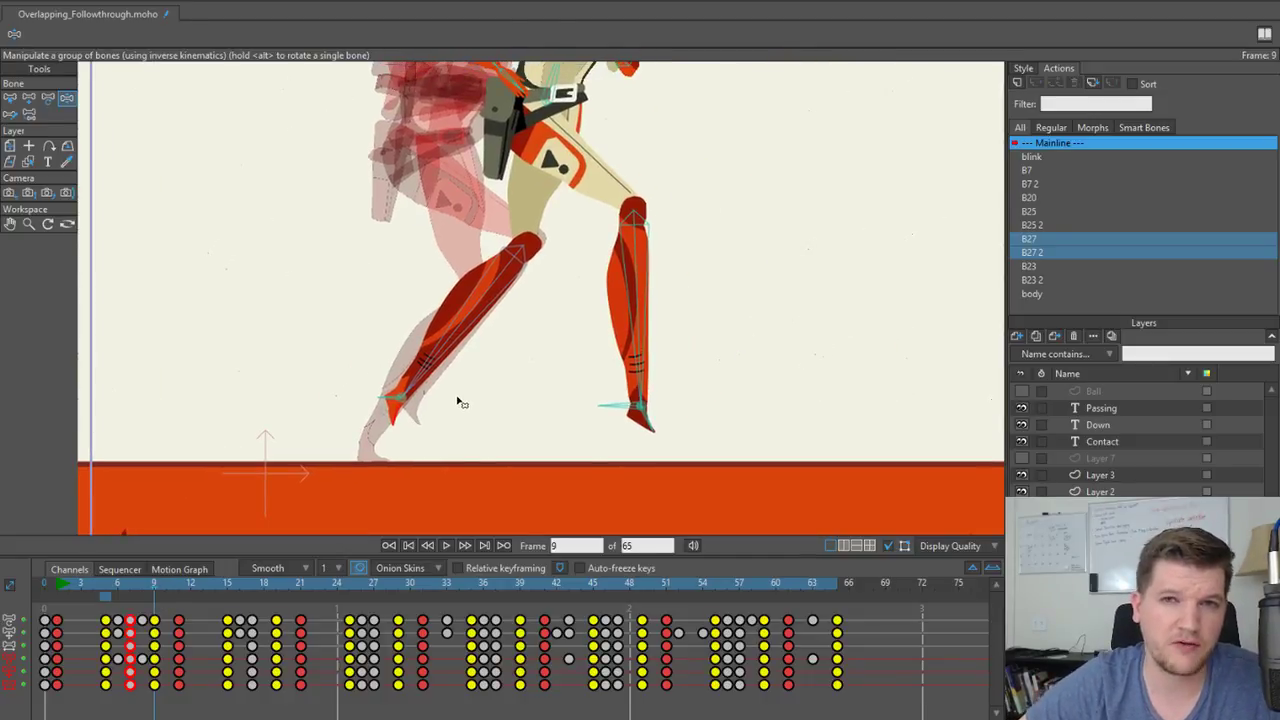
pyautogui.scroll(-1, 500, 384)
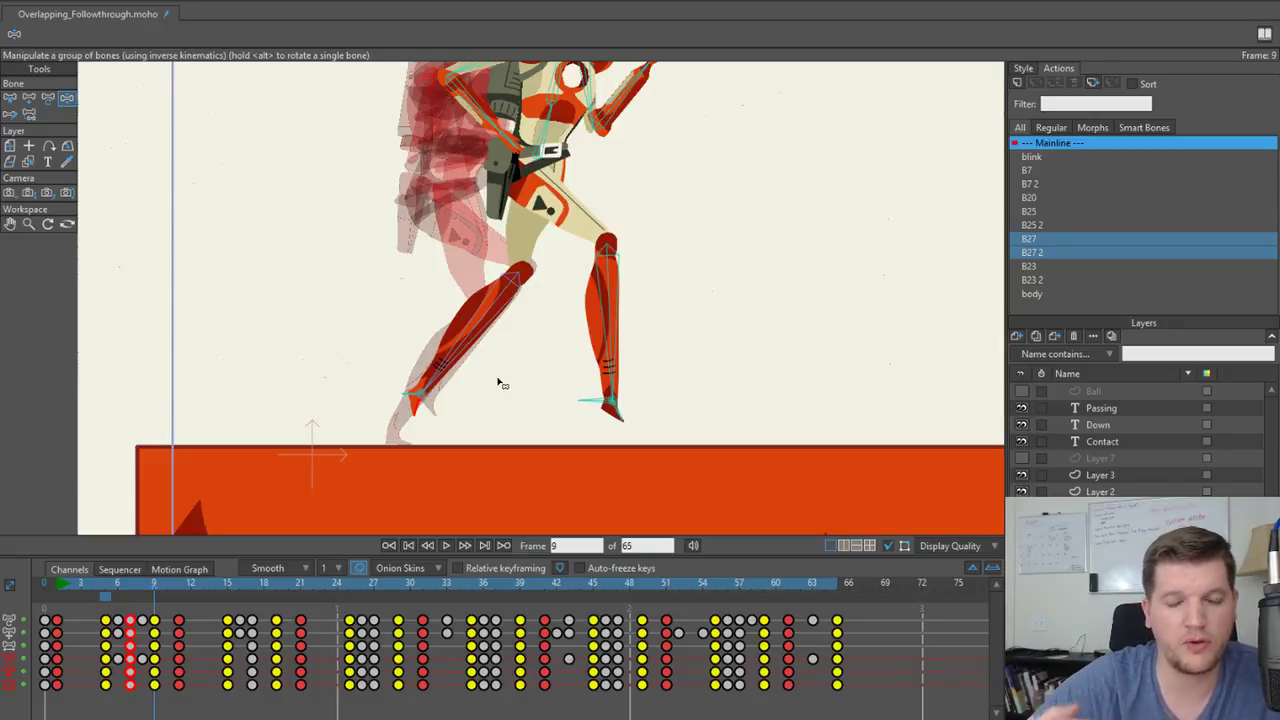
pyautogui.scroll(-3, 501, 293)
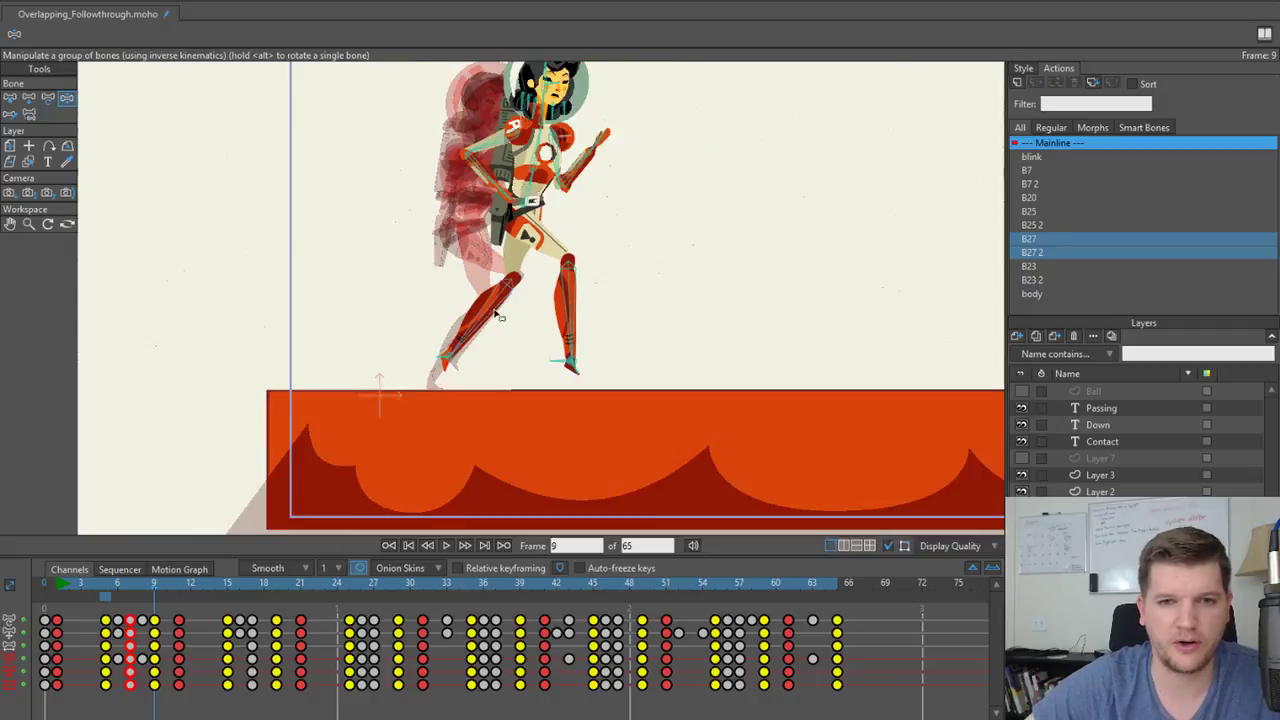
pyautogui.moveTo(503, 287); pyautogui.dragTo(462, 355)
pyautogui.scroll(2, 403, 314)
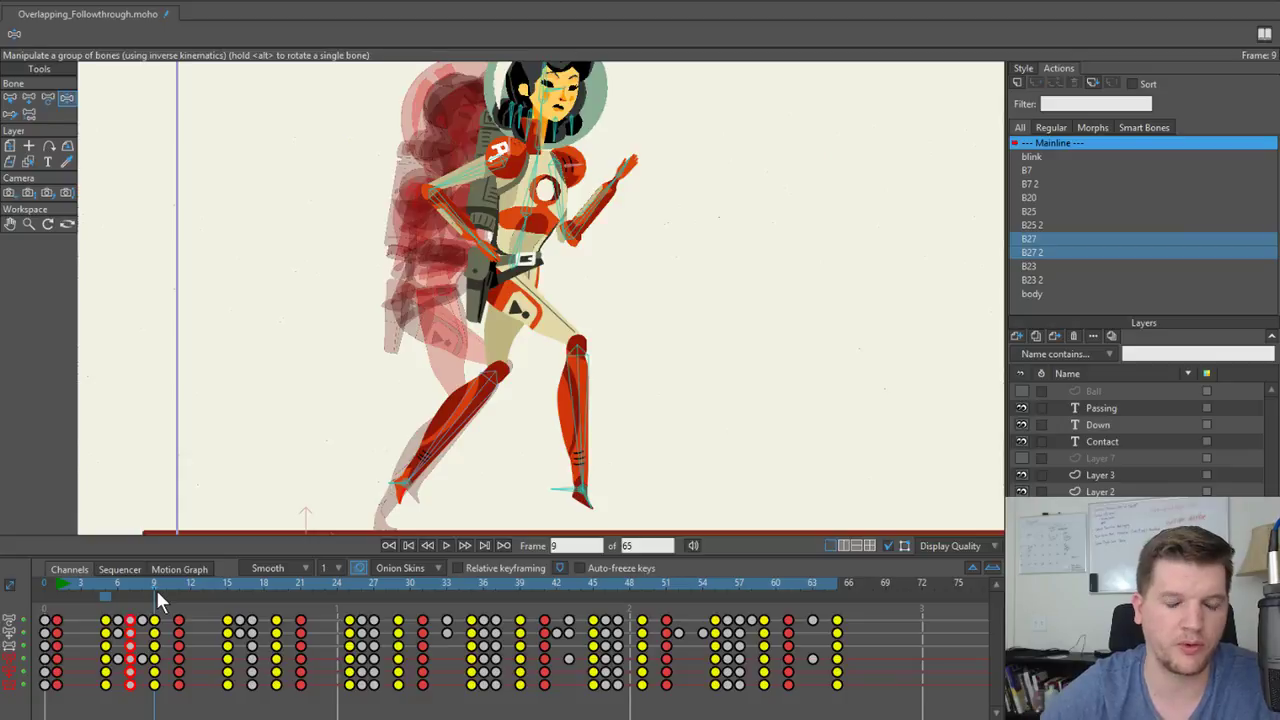
# Turn off the frame 5 onion skin and review the frame 9 pose against the height guide lines and the ground.
pyautogui.click(108, 603)
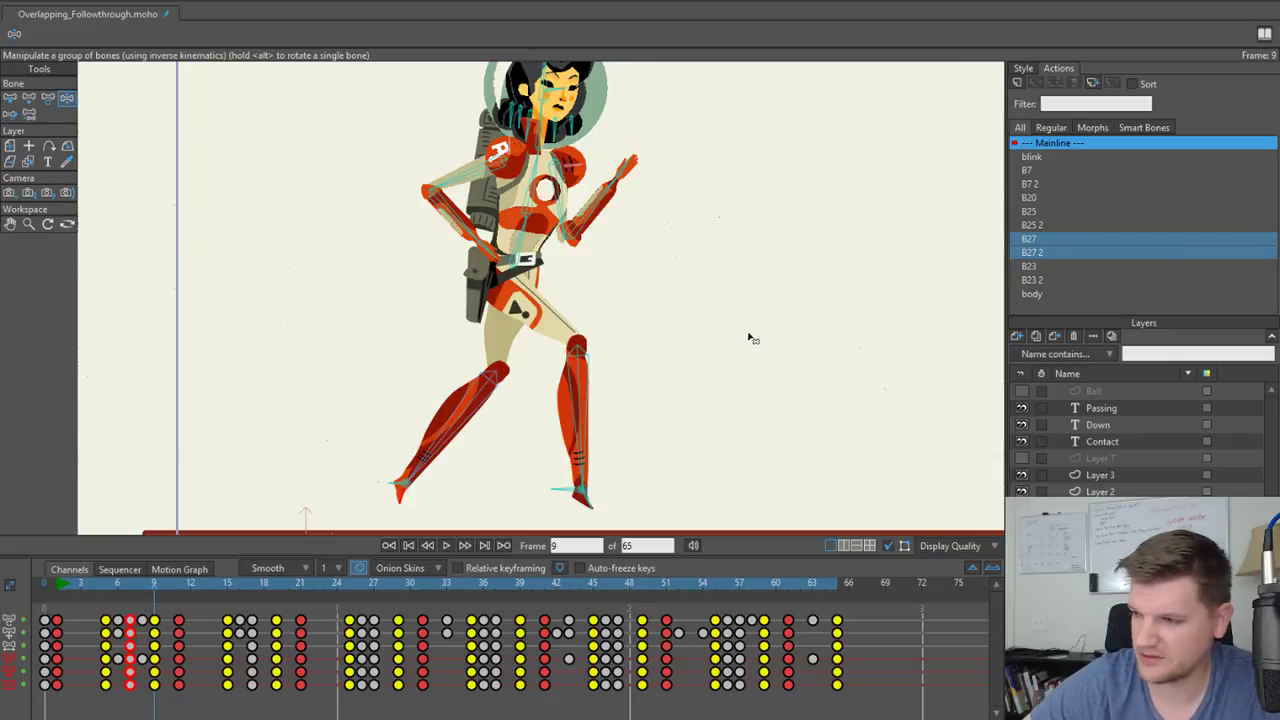
pyautogui.scroll(-2, 680, 345)
pyautogui.moveTo(680, 345); pyautogui.dragTo(453, 388)
pyautogui.scroll(-2, 602, 341)
pyautogui.scroll(2, 604, 343)
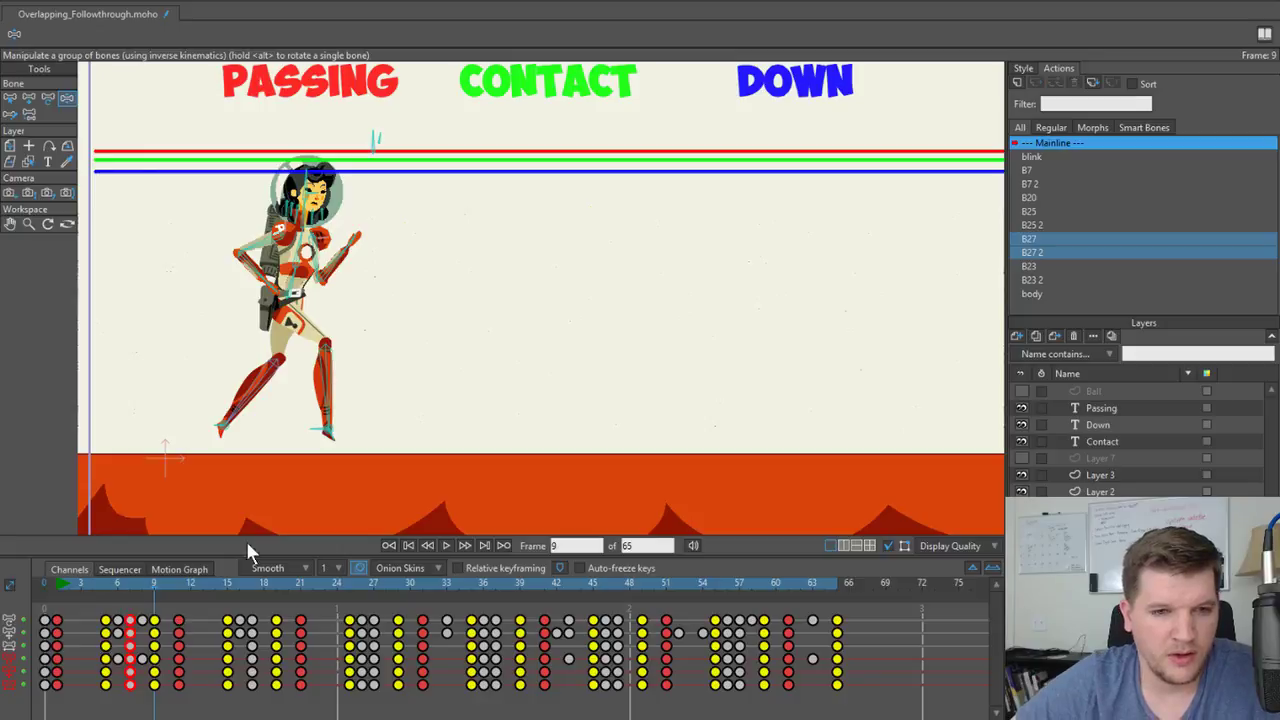
pyautogui.moveTo(359, 430); pyautogui.dragTo(451, 404)
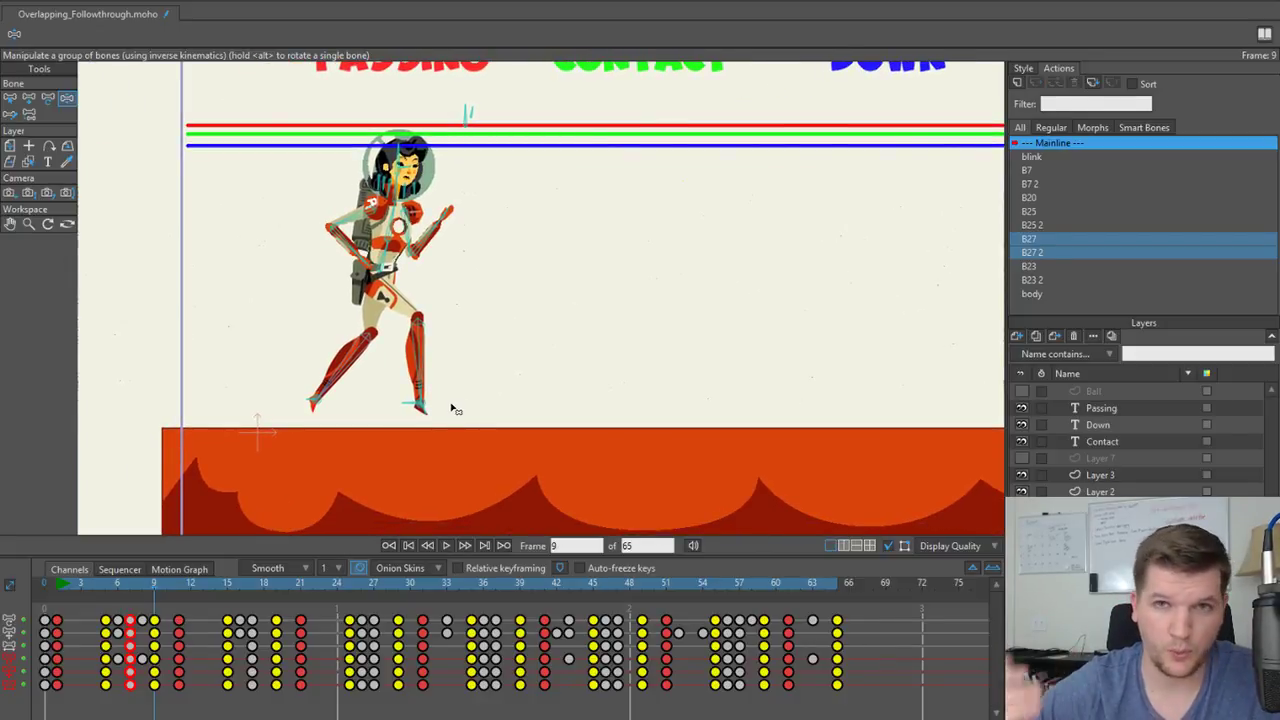
pyautogui.scroll(3, 452, 408)
pyautogui.scroll(1, 283, 438)
pyautogui.moveTo(281, 439); pyautogui.dragTo(366, 426)
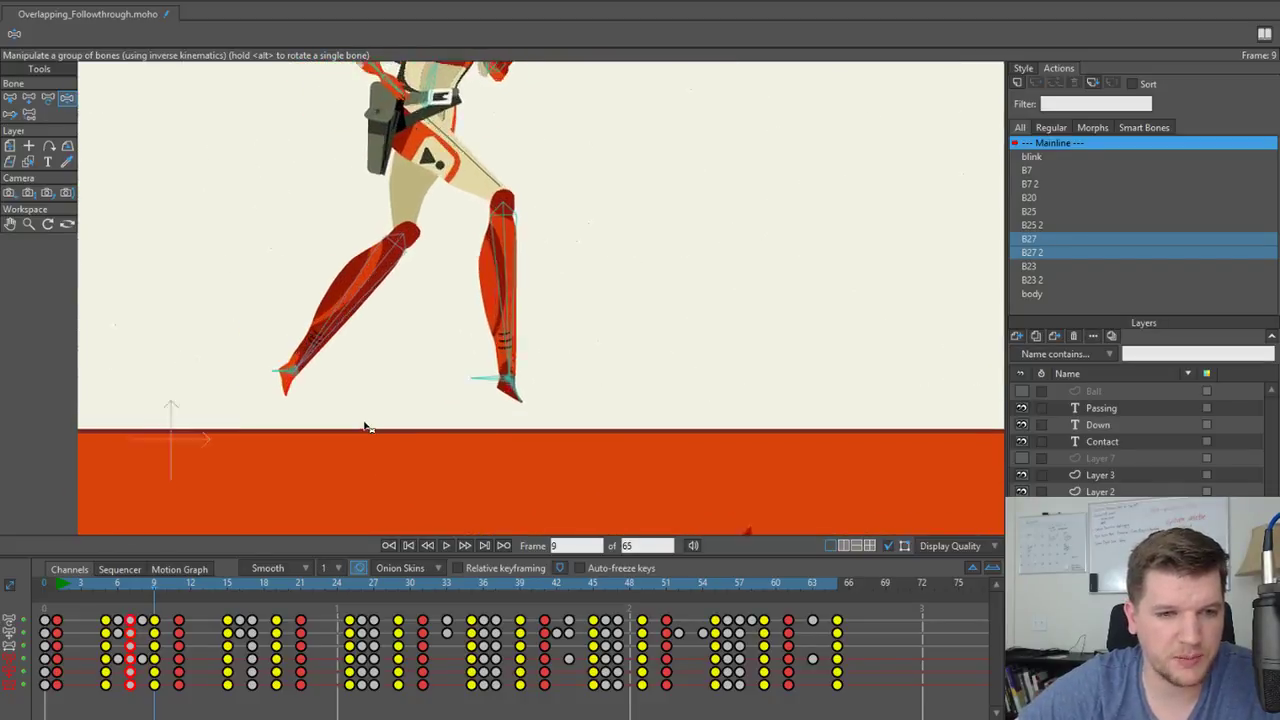
pyautogui.scroll(1, 366, 426)
pyautogui.moveTo(266, 391); pyautogui.dragTo(319, 404)
# Select the trailing foot's bone B28, go to frame 1, and show its motion path with the Transform Bone tool.
pyautogui.press('b')
pyautogui.click(318, 371)
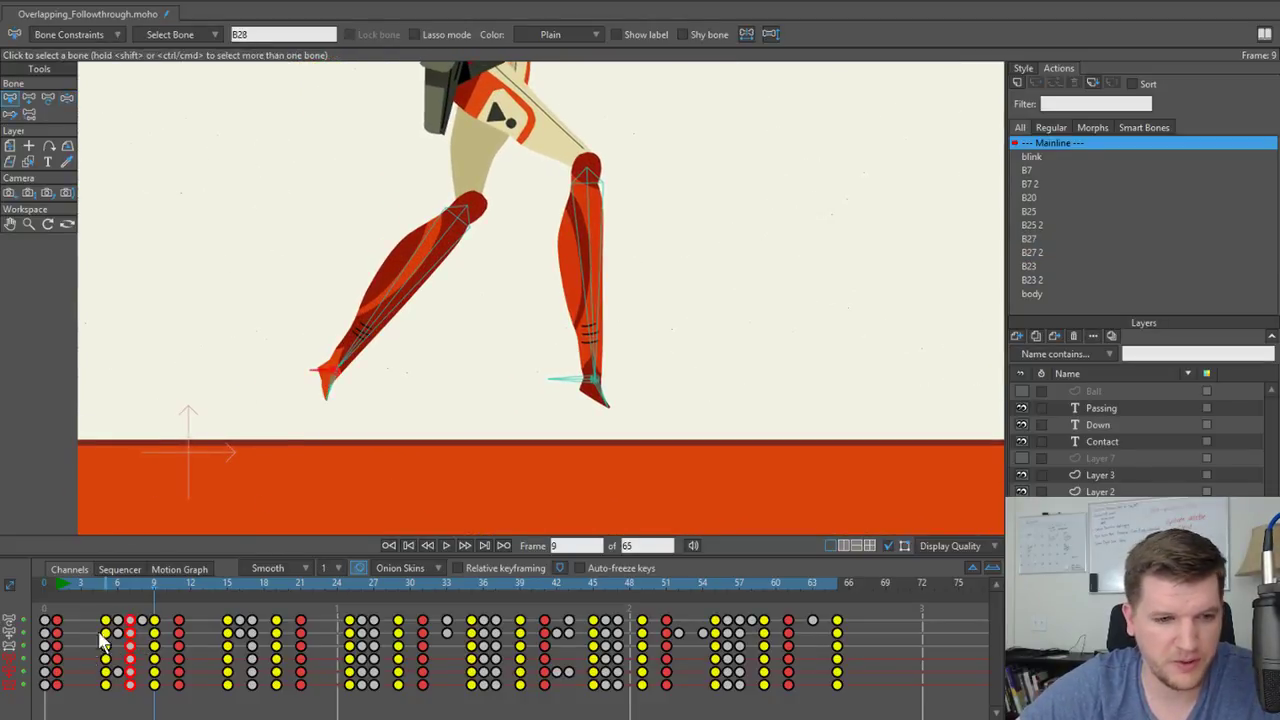
pyautogui.moveTo(114, 583); pyautogui.dragTo(60, 584)
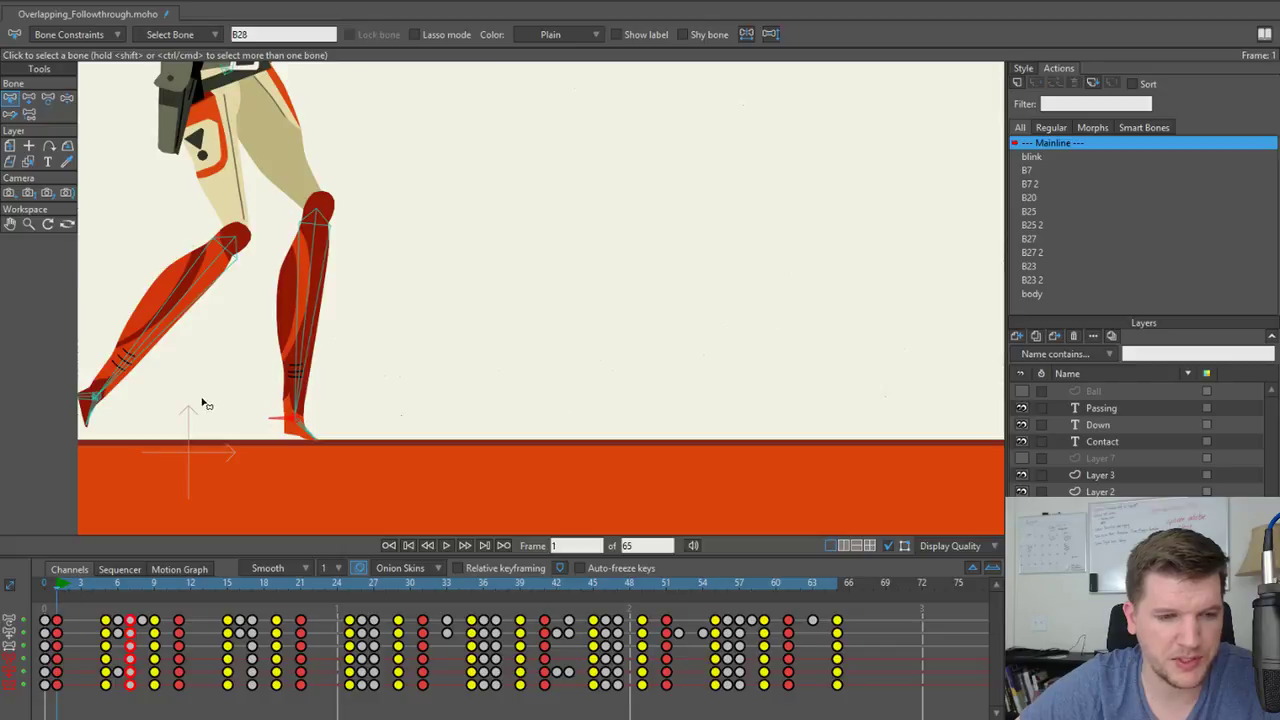
pyautogui.moveTo(201, 399); pyautogui.dragTo(333, 390)
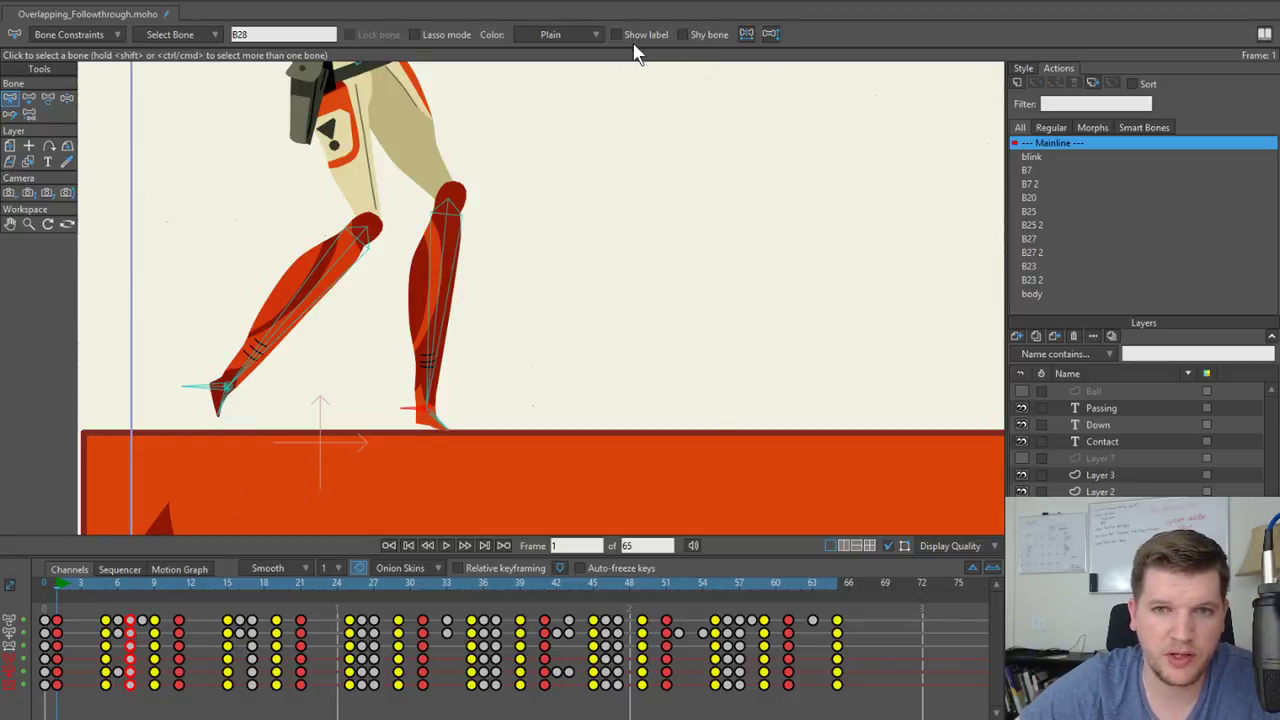
pyautogui.press('t')
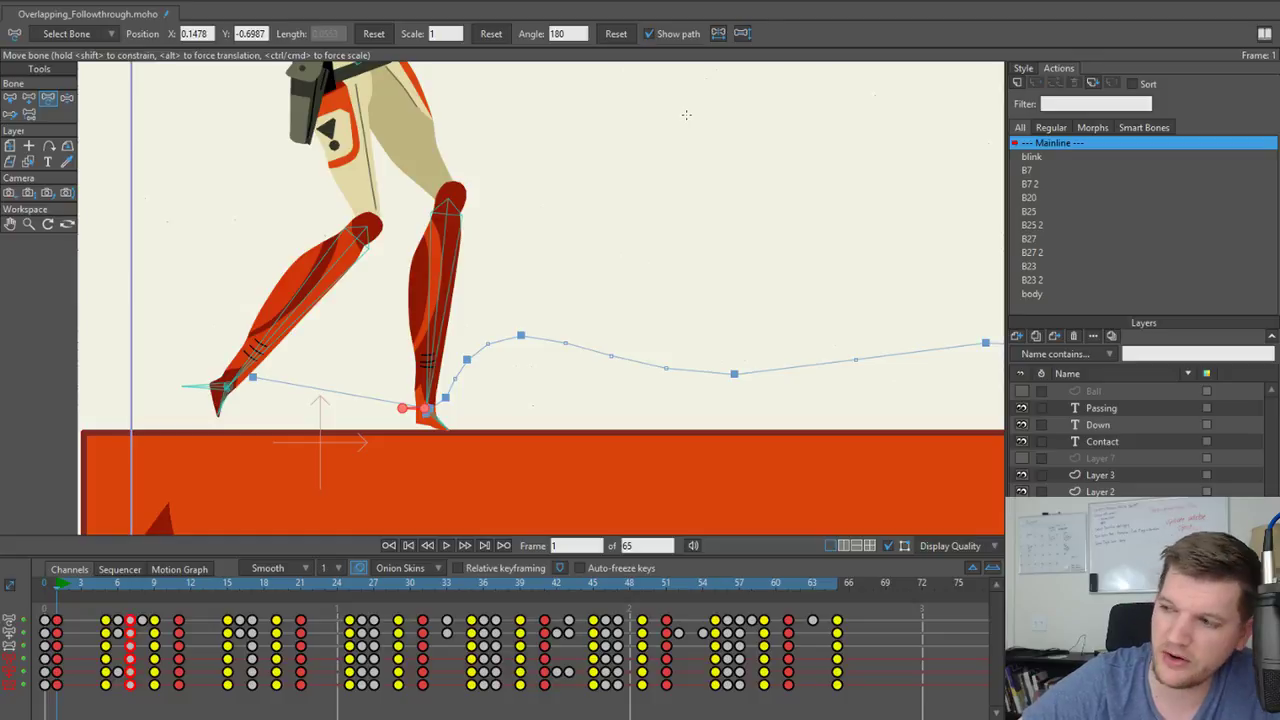
pyautogui.click(648, 33)
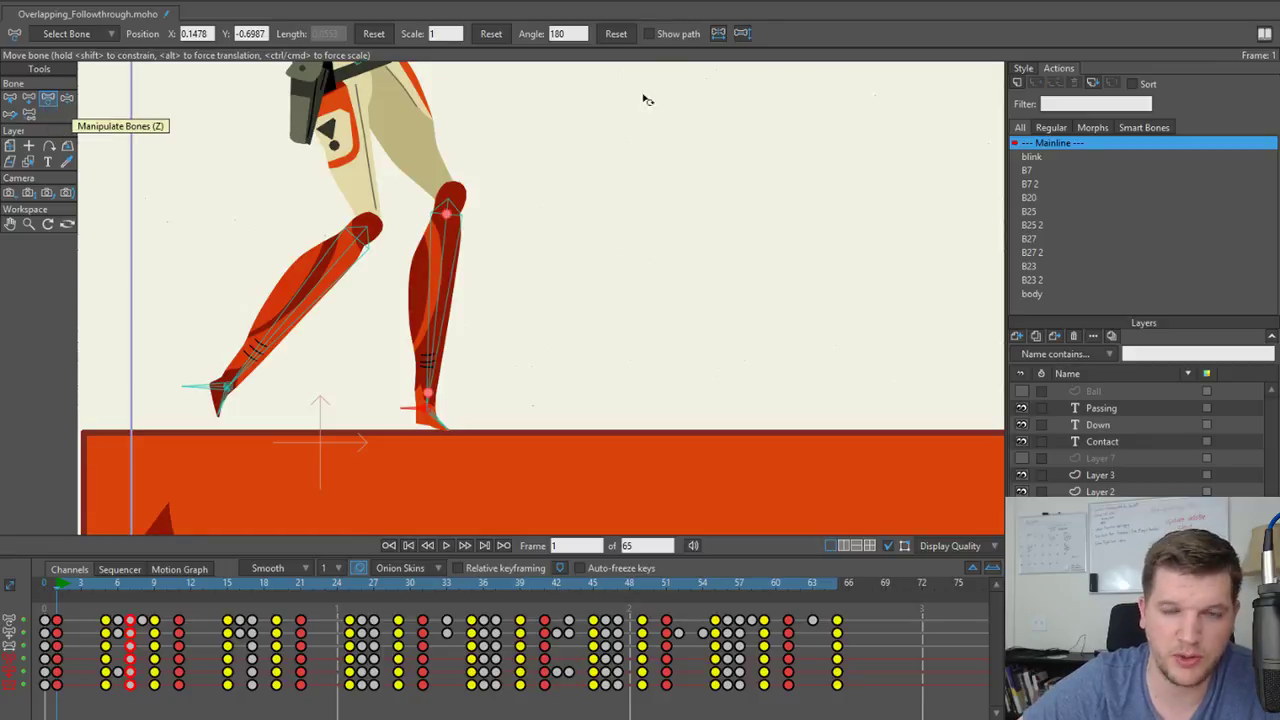
pyautogui.click(649, 34)
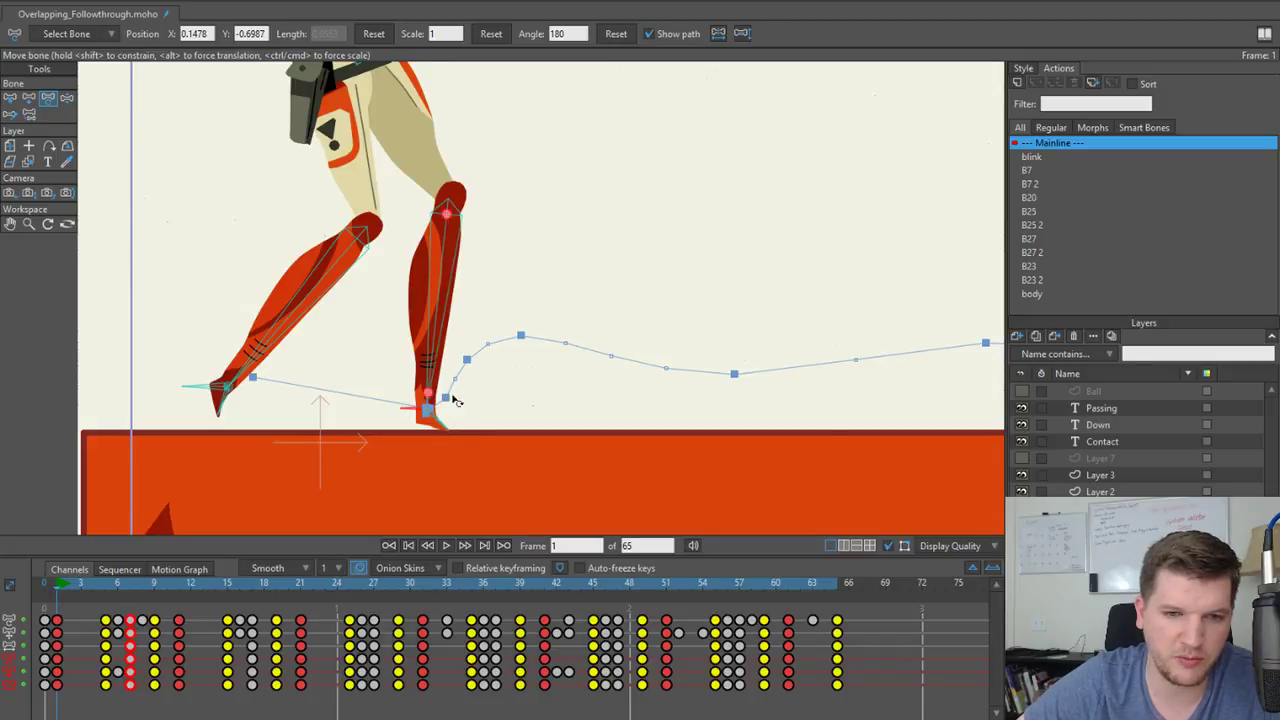
# Examine the foot bone's motion path along the ground over the successive steps of the walk.
pyautogui.scroll(2, 446, 404)
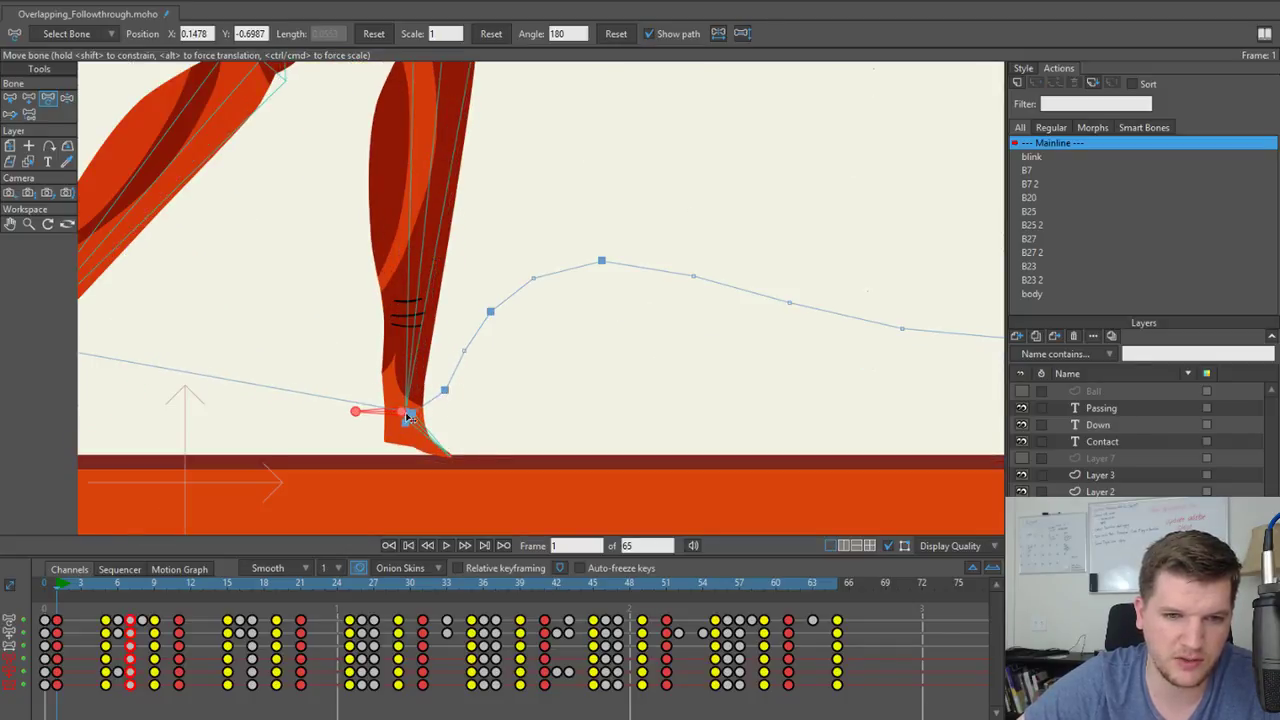
pyautogui.scroll(-4, 512, 304)
pyautogui.moveTo(671, 378); pyautogui.dragTo(454, 404)
pyautogui.scroll(-1, 498, 389)
pyautogui.moveTo(608, 417); pyautogui.dragTo(458, 417)
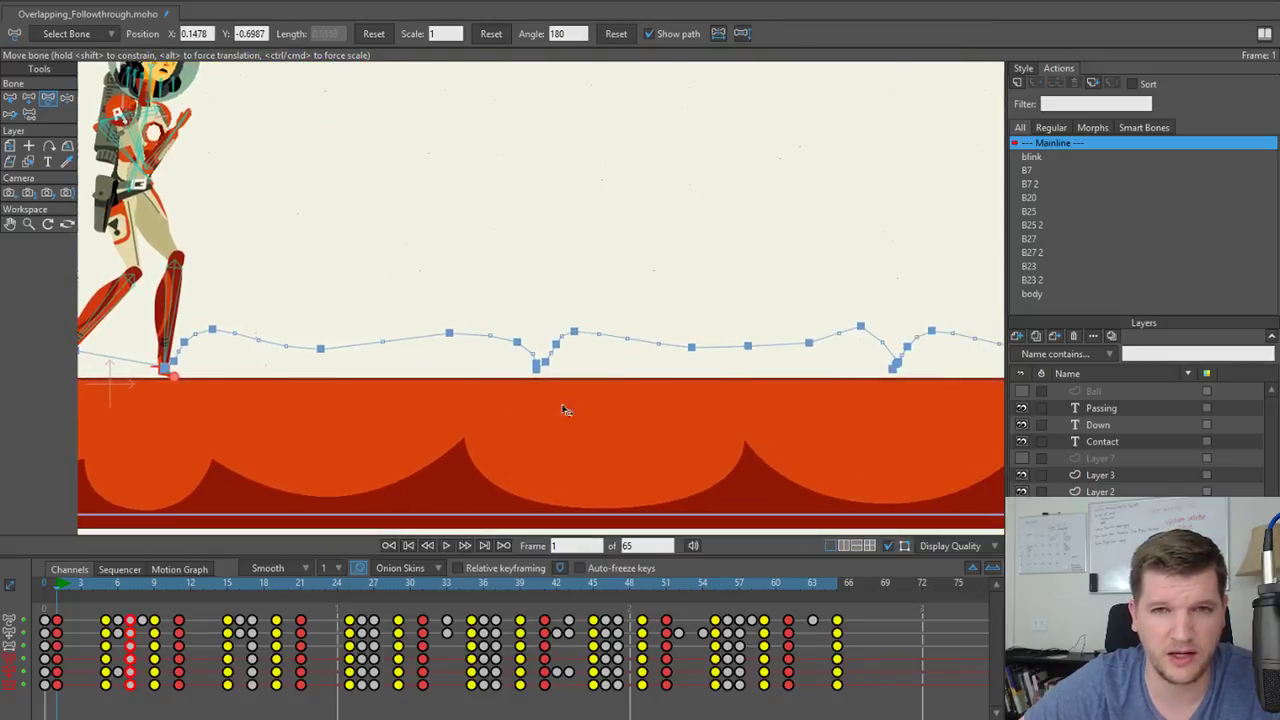
pyautogui.moveTo(562, 406); pyautogui.dragTo(401, 400)
pyautogui.moveTo(482, 408); pyautogui.dragTo(640, 408)
pyautogui.moveTo(253, 416); pyautogui.dragTo(507, 405)
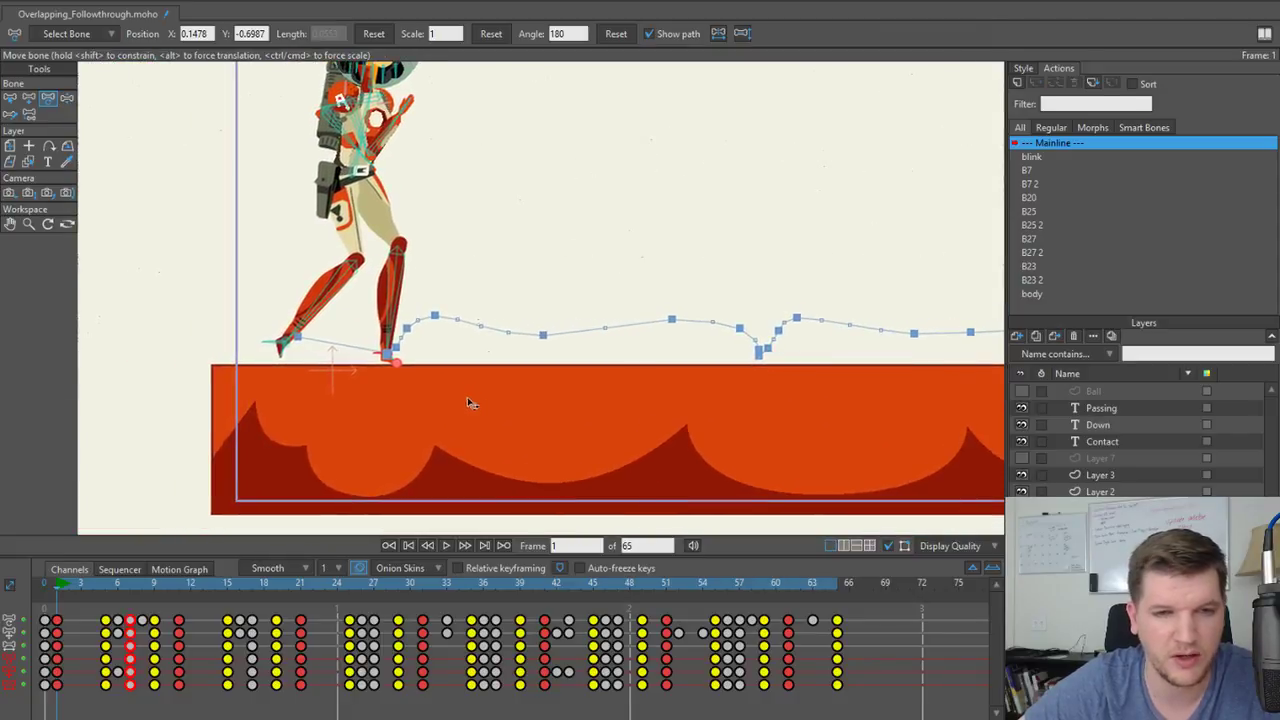
# At frame 9, shift the trailing foot bone forward to X 0.2766, keeping its height, to smooth its motion path.
pyautogui.scroll(3, 471, 402)
pyautogui.scroll(3, 333, 375)
pyautogui.moveTo(362, 388); pyautogui.dragTo(377, 445)
pyautogui.scroll(-5, 750, 384)
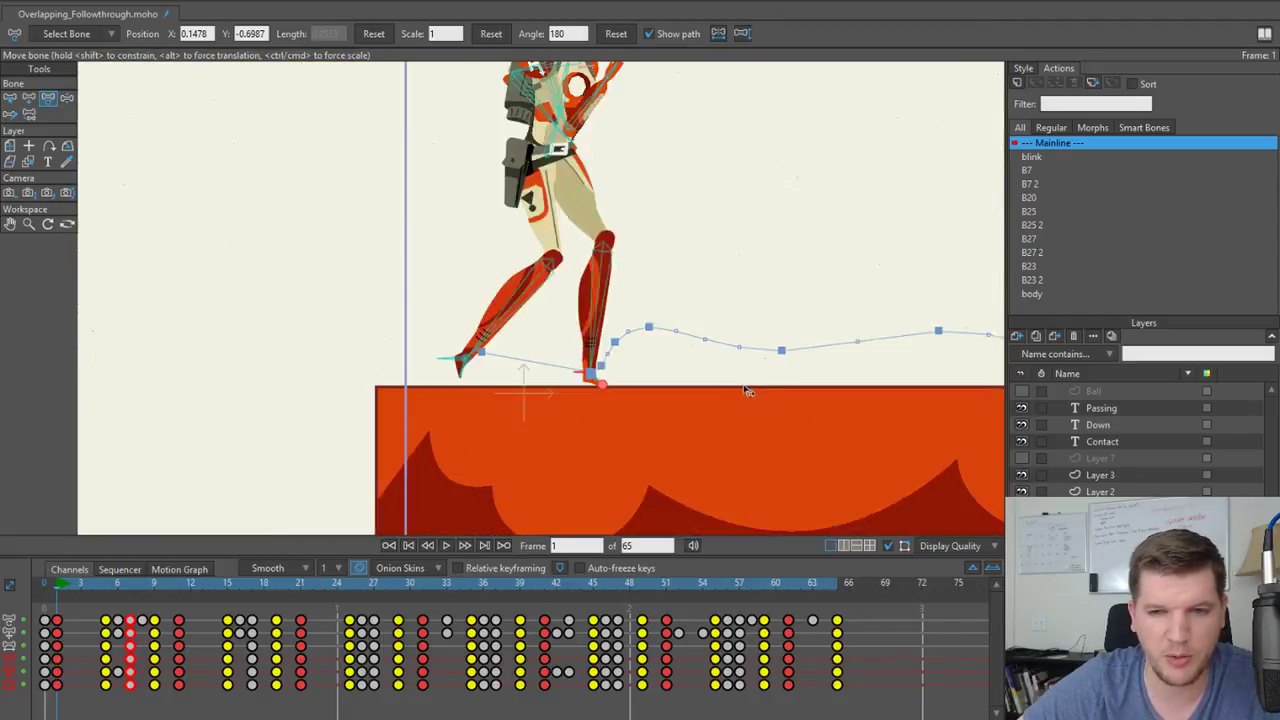
pyautogui.scroll(3, 743, 387)
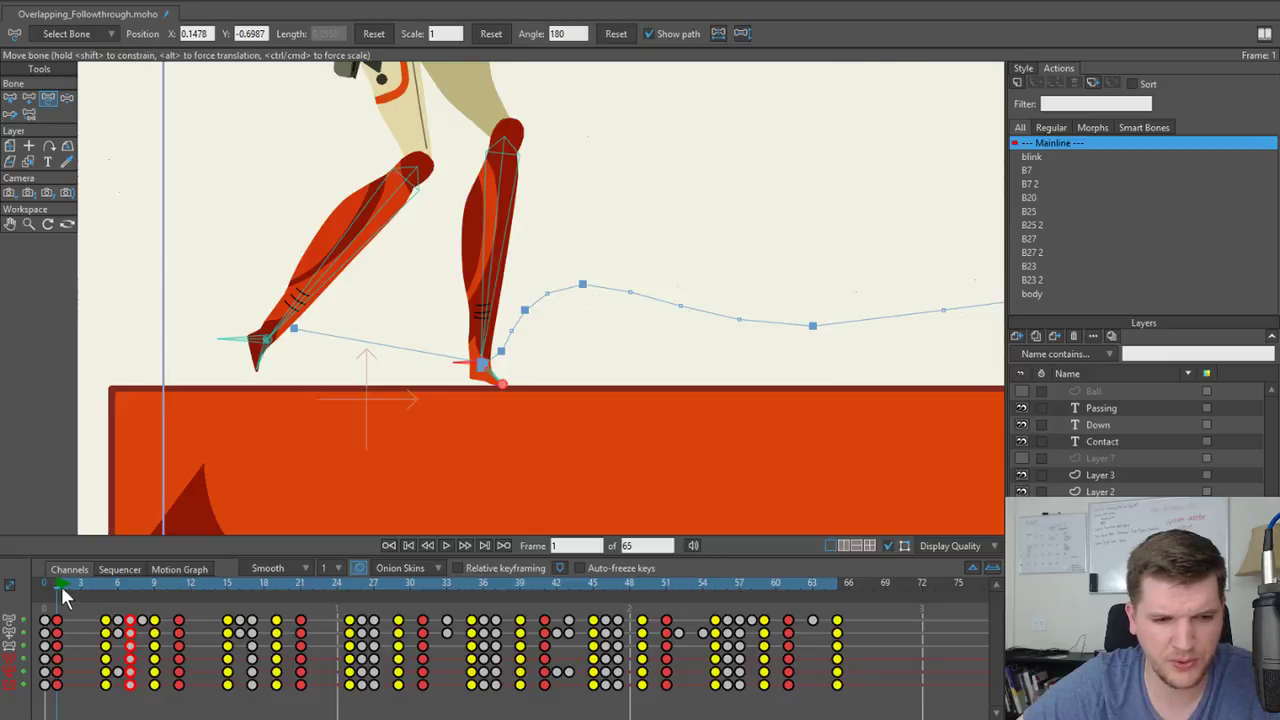
pyautogui.moveTo(61, 586); pyautogui.dragTo(155, 600)
pyautogui.scroll(3, 450, 397)
pyautogui.scroll(2, 348, 446)
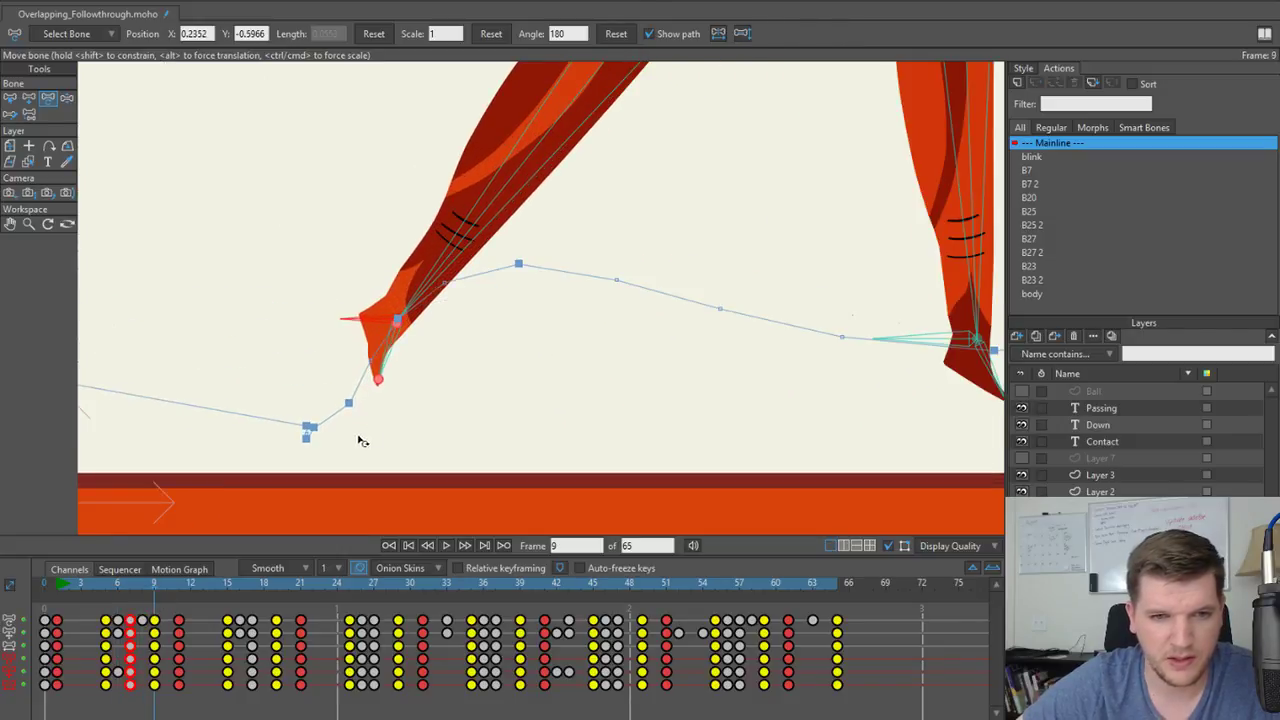
pyautogui.moveTo(398, 321); pyautogui.dragTo(442, 320)
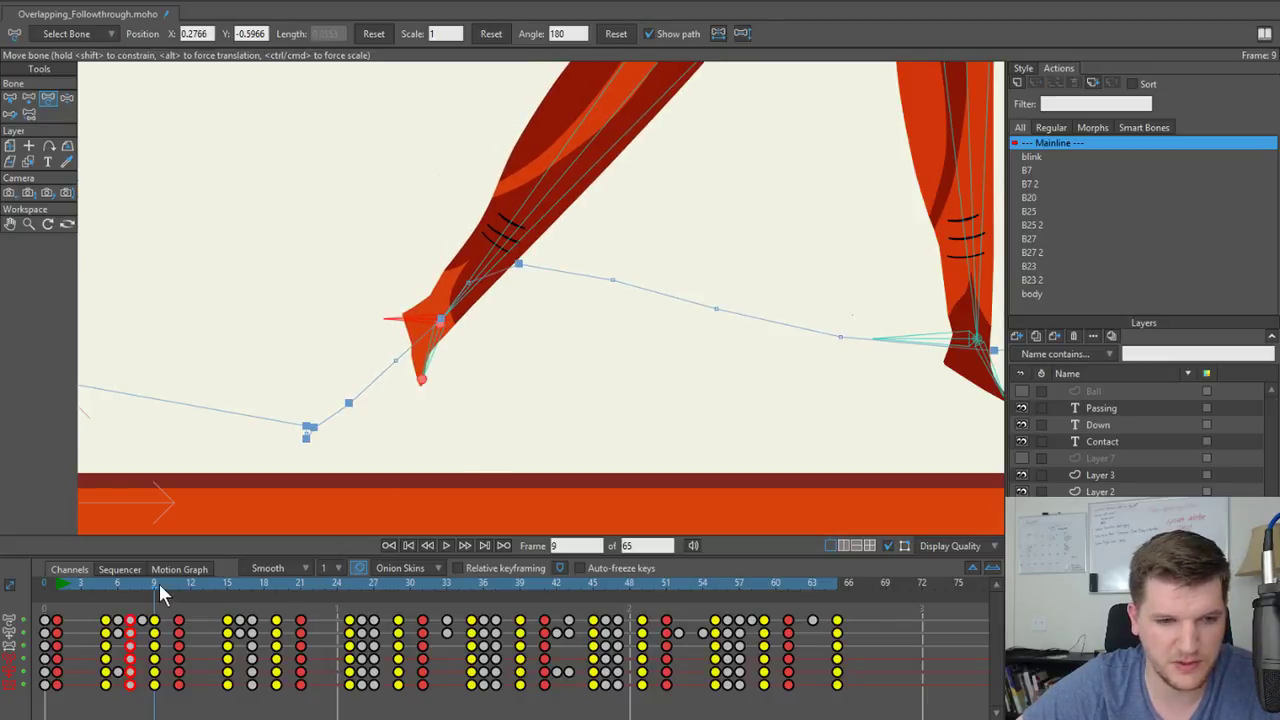
# At frame 11, move the trailing foot bone forward to X 0.4039, keeping its height, to round the top of its path.
pyautogui.moveTo(157, 583); pyautogui.dragTo(177, 584)
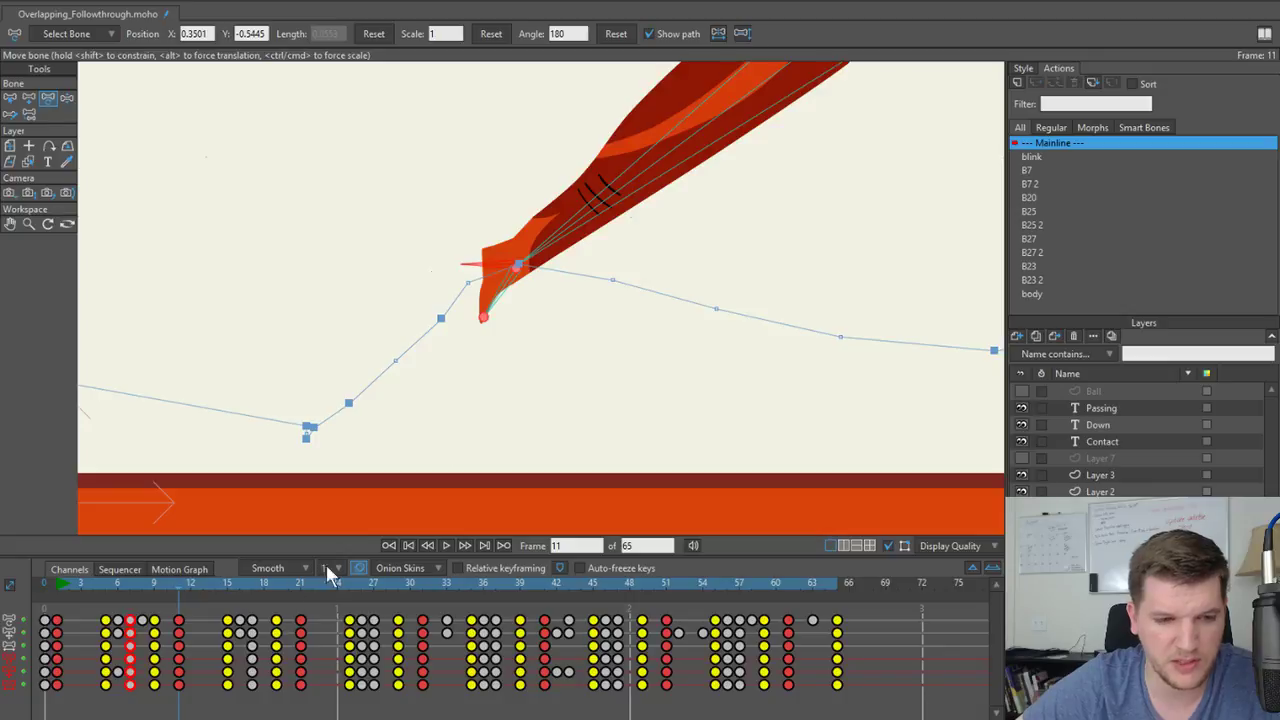
pyautogui.moveTo(520, 265); pyautogui.dragTo(577, 287)
pyautogui.scroll(-6, 577, 288)
pyautogui.moveTo(590, 340); pyautogui.dragTo(487, 440)
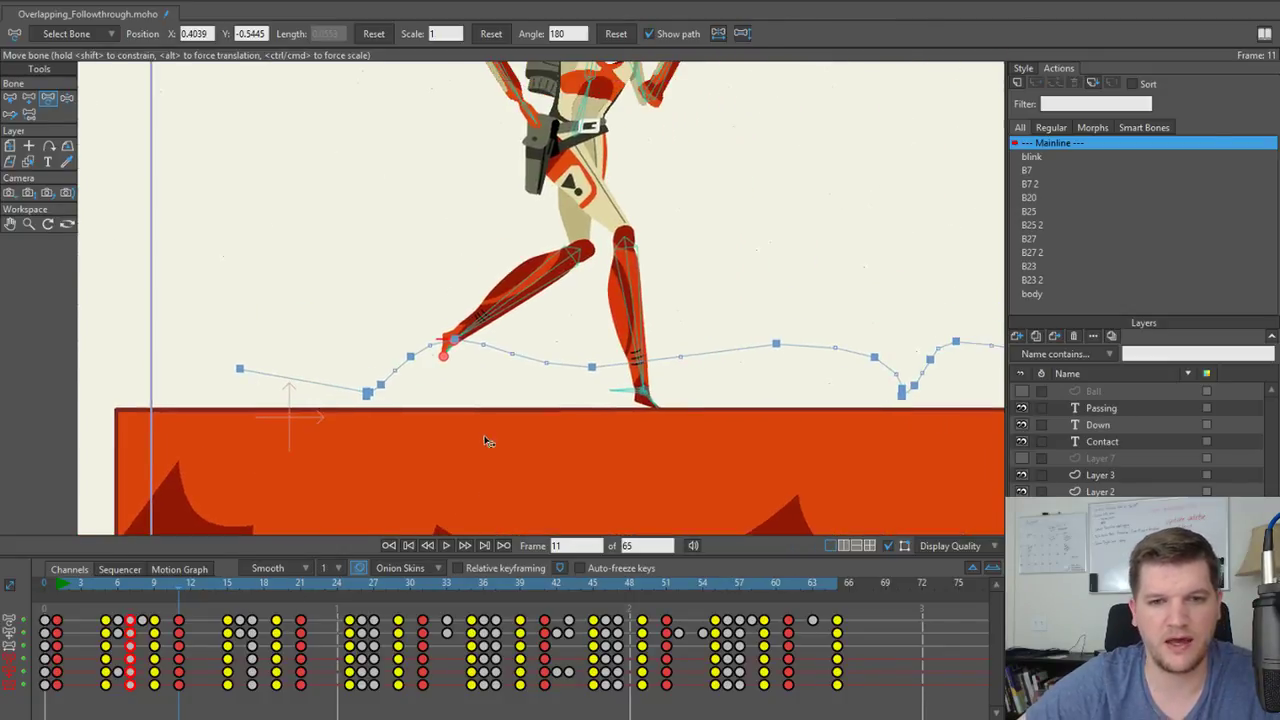
pyautogui.scroll(1, 487, 440)
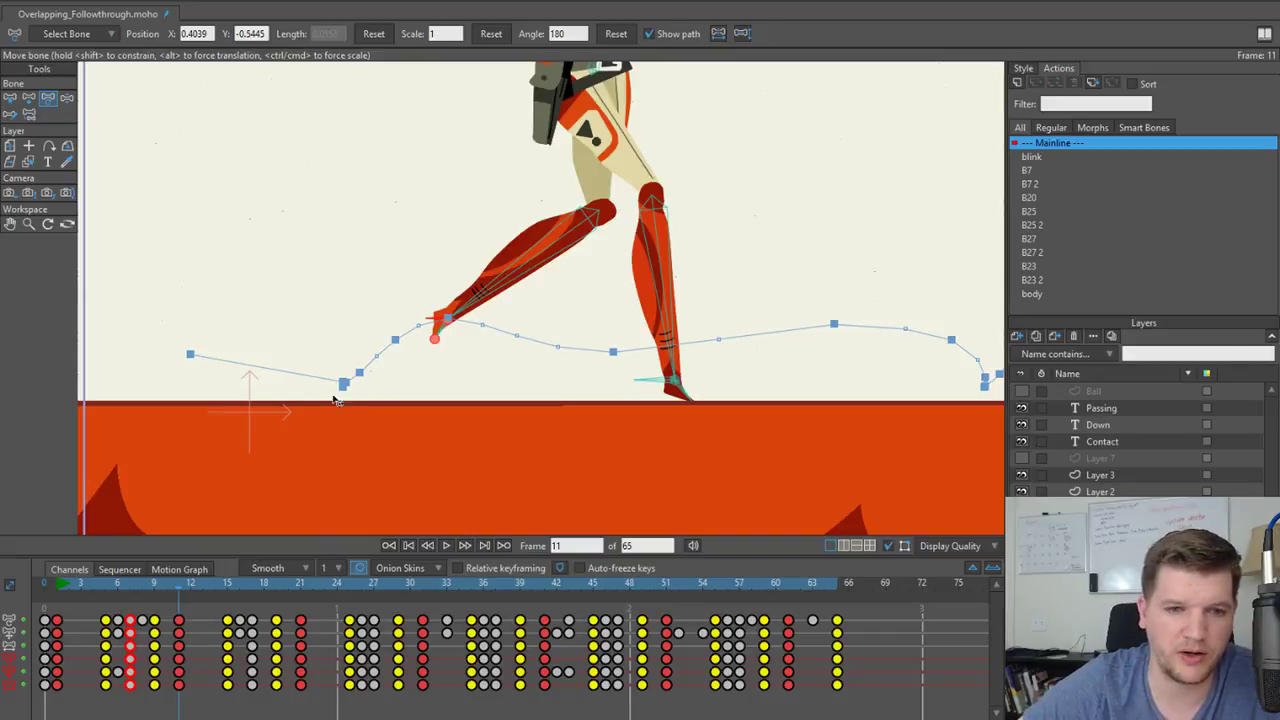
# Step through frames 9, 25 and 39 to check the foot's poses against its motion path.
pyautogui.moveTo(190, 598); pyautogui.dragTo(154, 608)
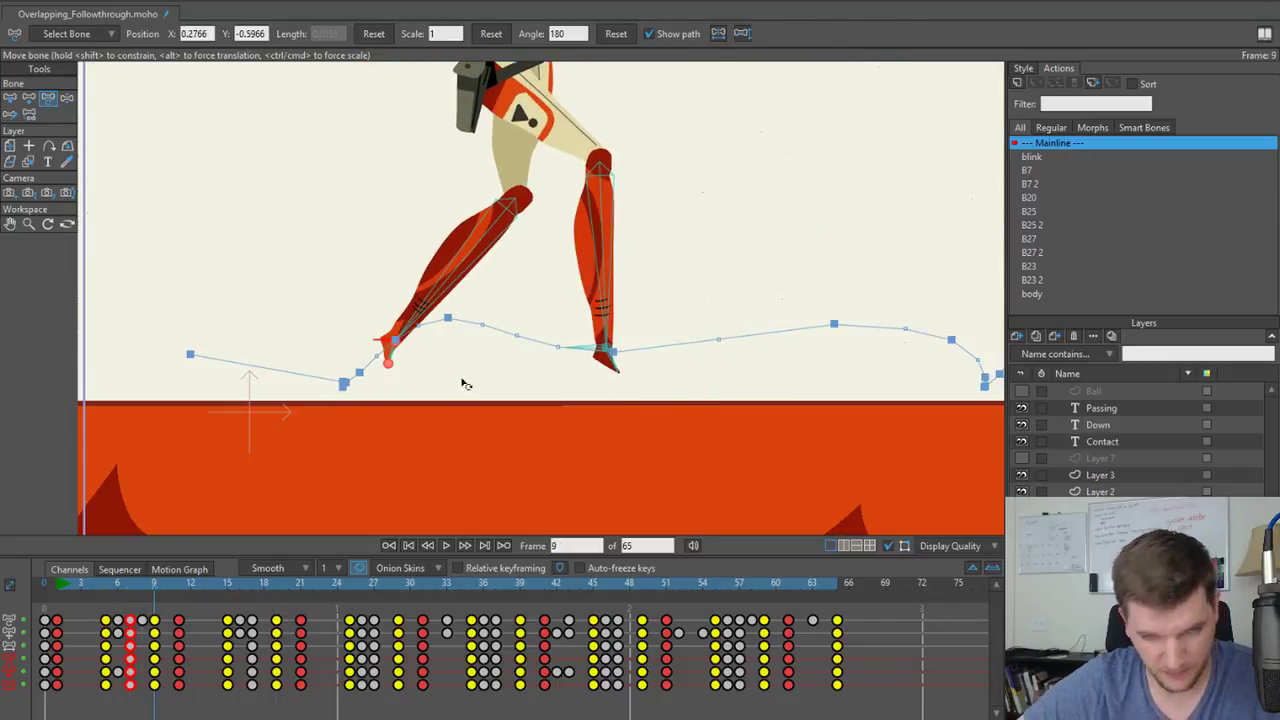
pyautogui.scroll(-2, 495, 381)
pyautogui.moveTo(506, 380); pyautogui.dragTo(366, 446)
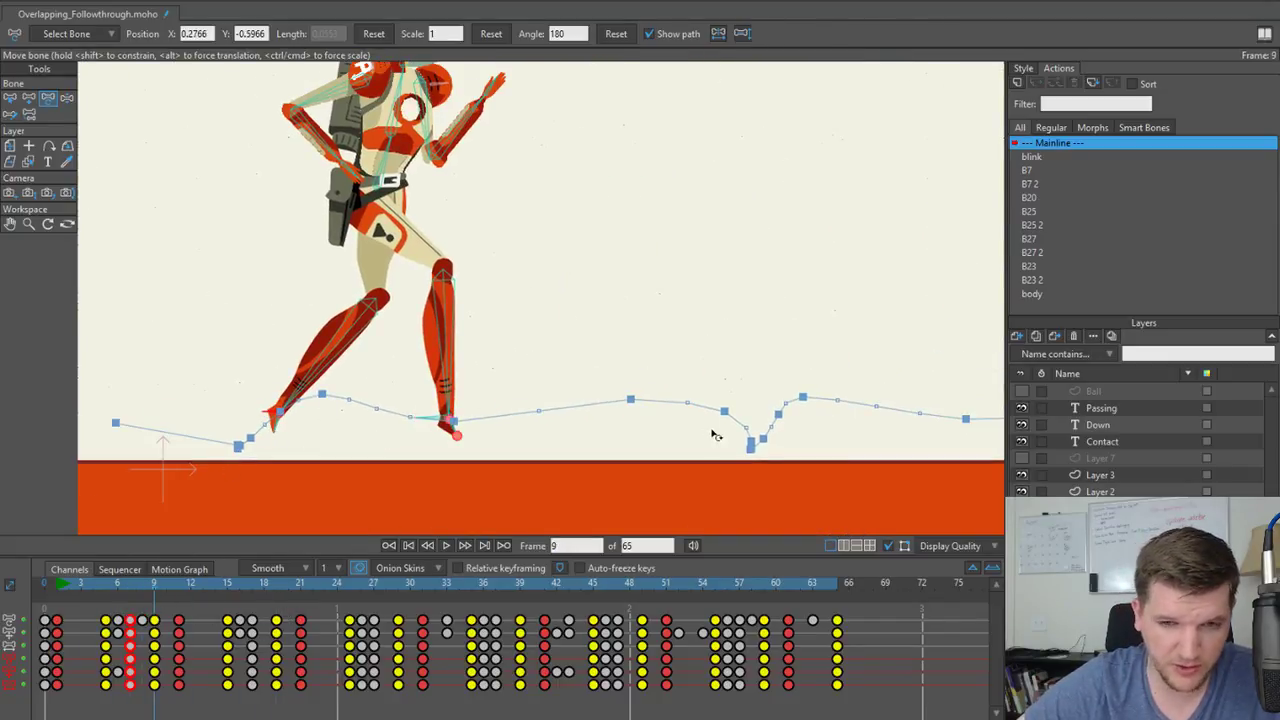
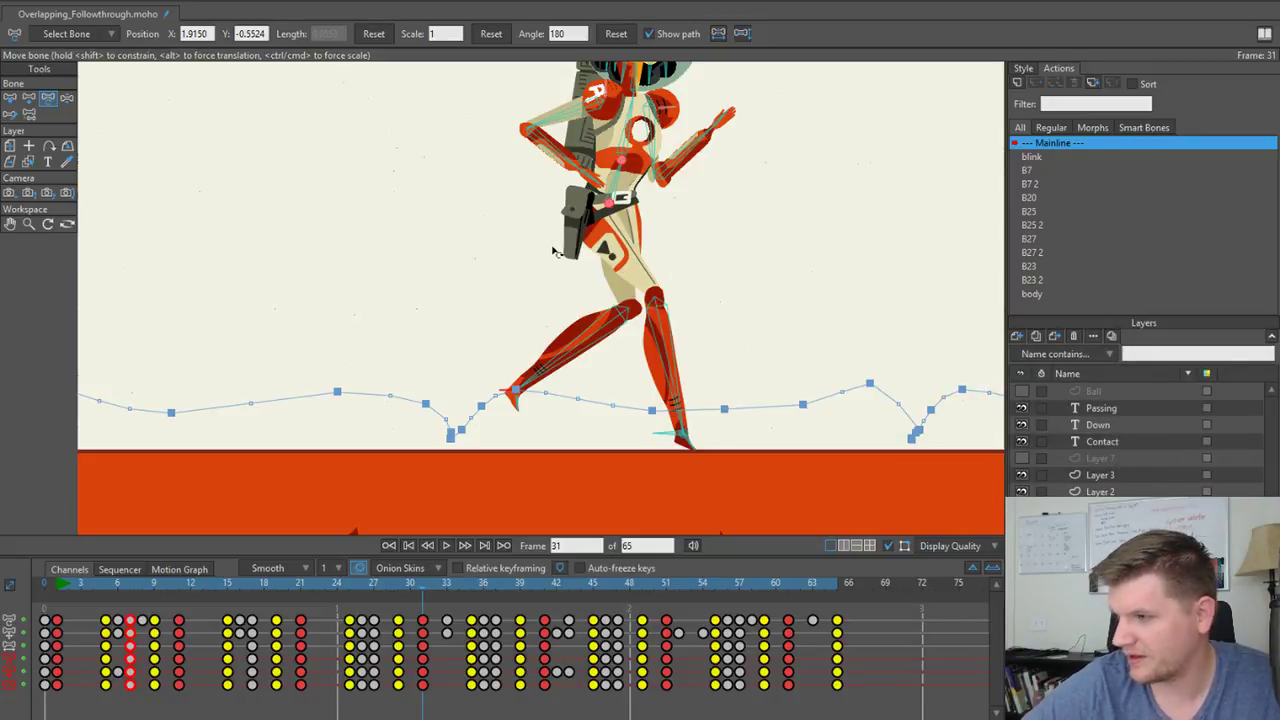
pyautogui.moveTo(233, 585); pyautogui.dragTo(349, 588)
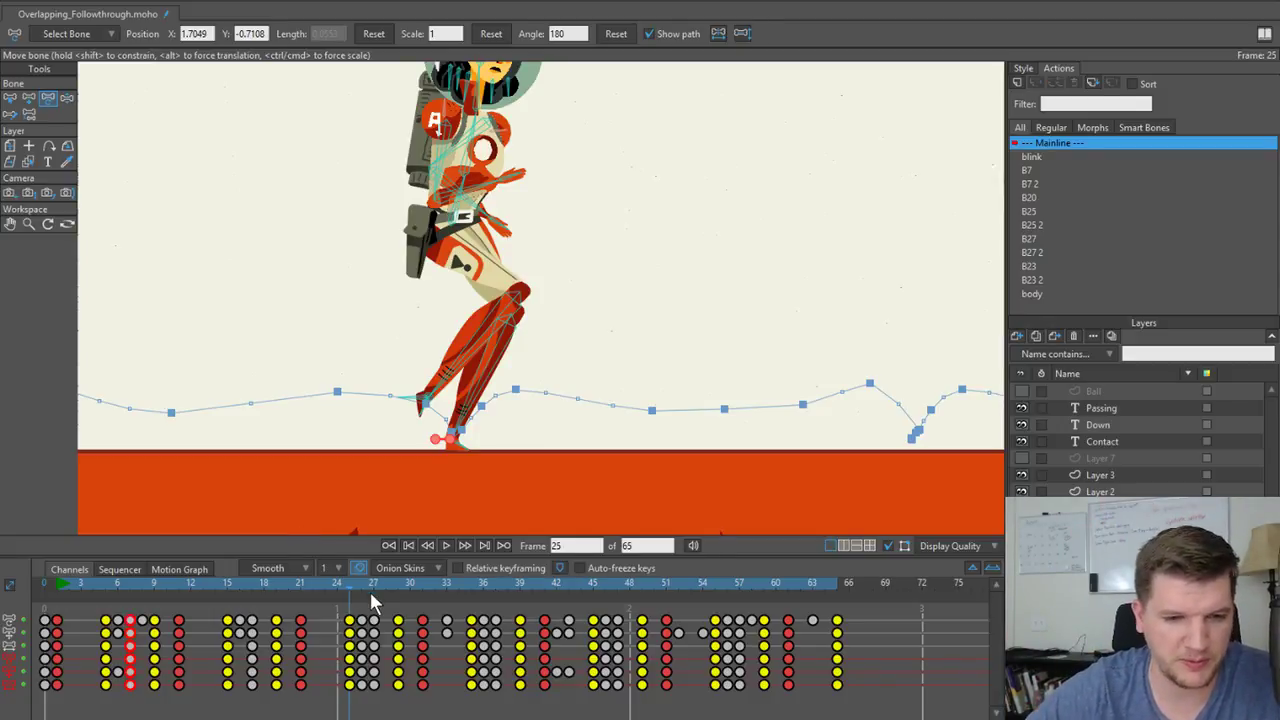
pyautogui.moveTo(351, 583); pyautogui.dragTo(518, 620)
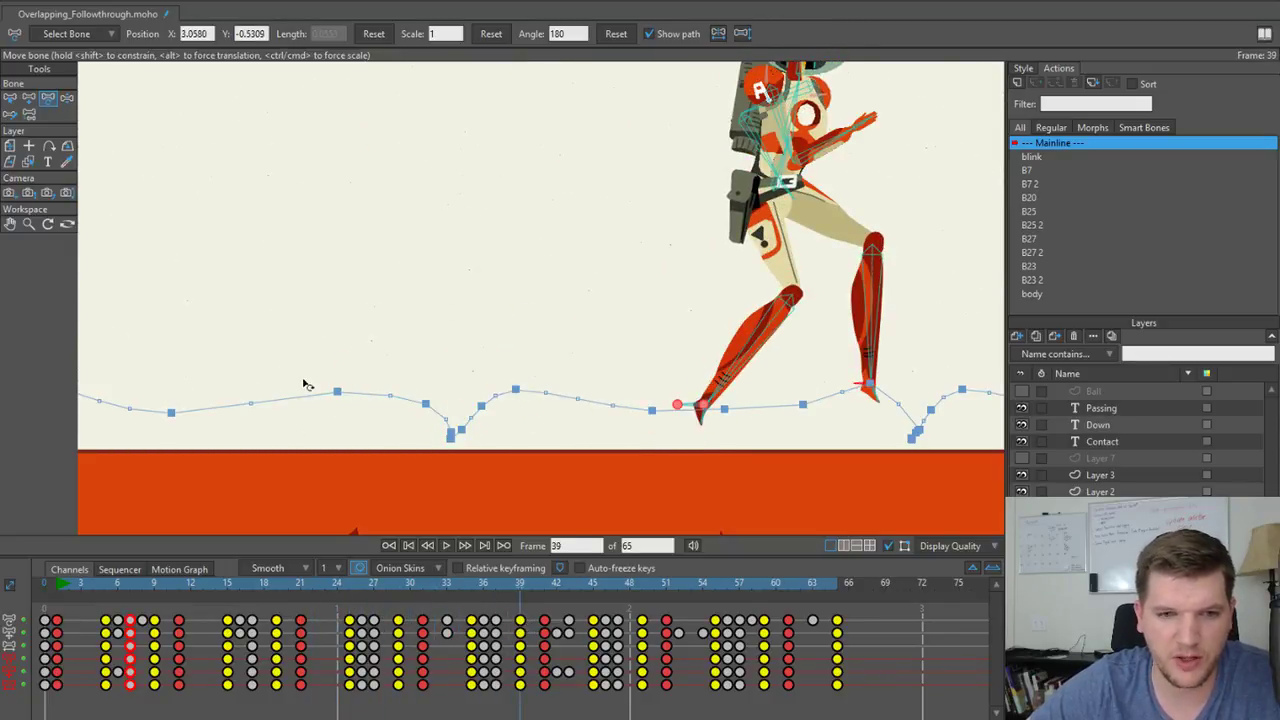
# Examine the foot's full motion path across the whole scene, comparing the arcs of the successive steps.
pyautogui.moveTo(687, 438); pyautogui.dragTo(563, 414)
pyautogui.moveTo(416, 418); pyautogui.dragTo(551, 464)
pyautogui.scroll(-2, 507, 405)
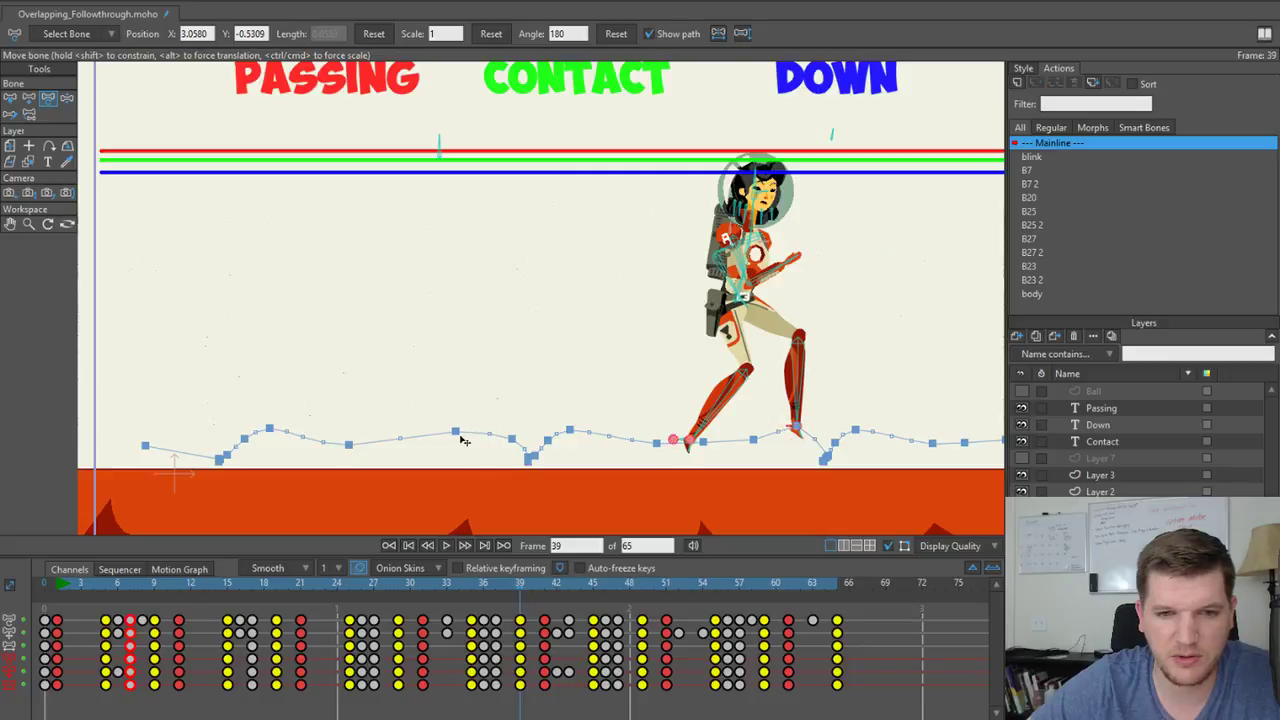
pyautogui.moveTo(692, 450); pyautogui.dragTo(614, 445)
pyautogui.scroll(-2, 669, 439)
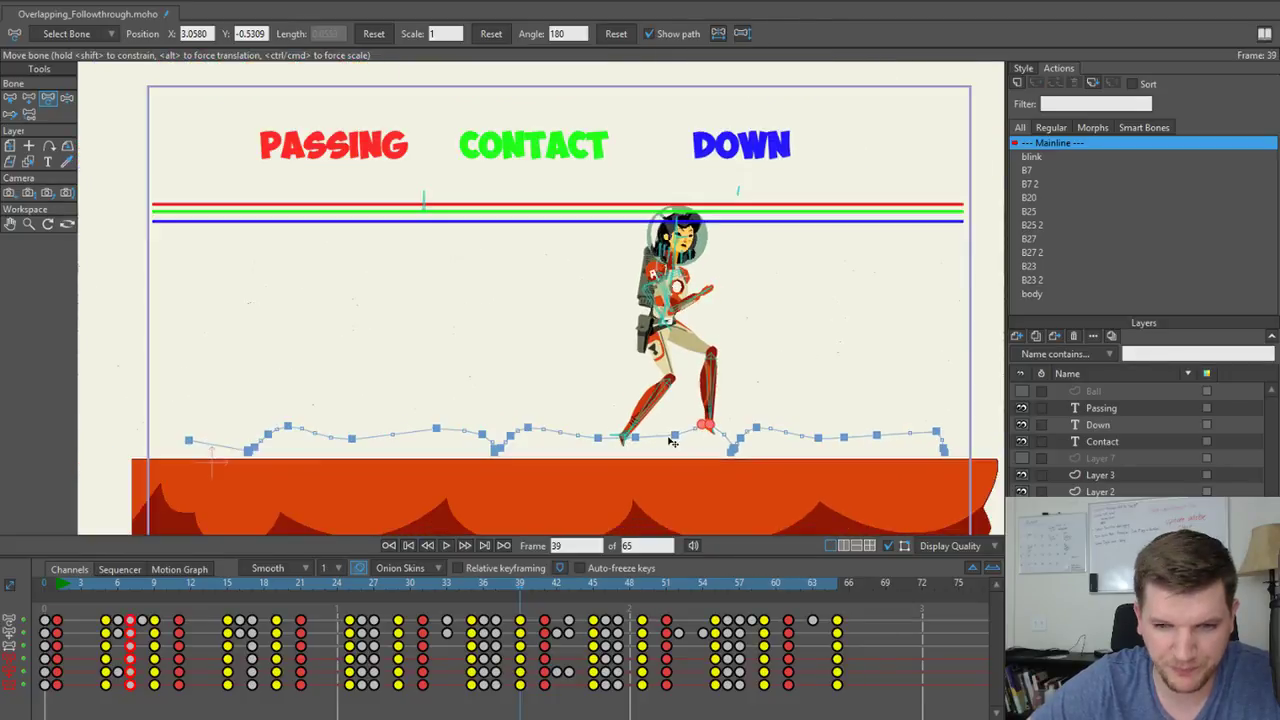
pyautogui.scroll(2, 672, 441)
pyautogui.scroll(-4, 420, 231)
pyautogui.scroll(2, 420, 231)
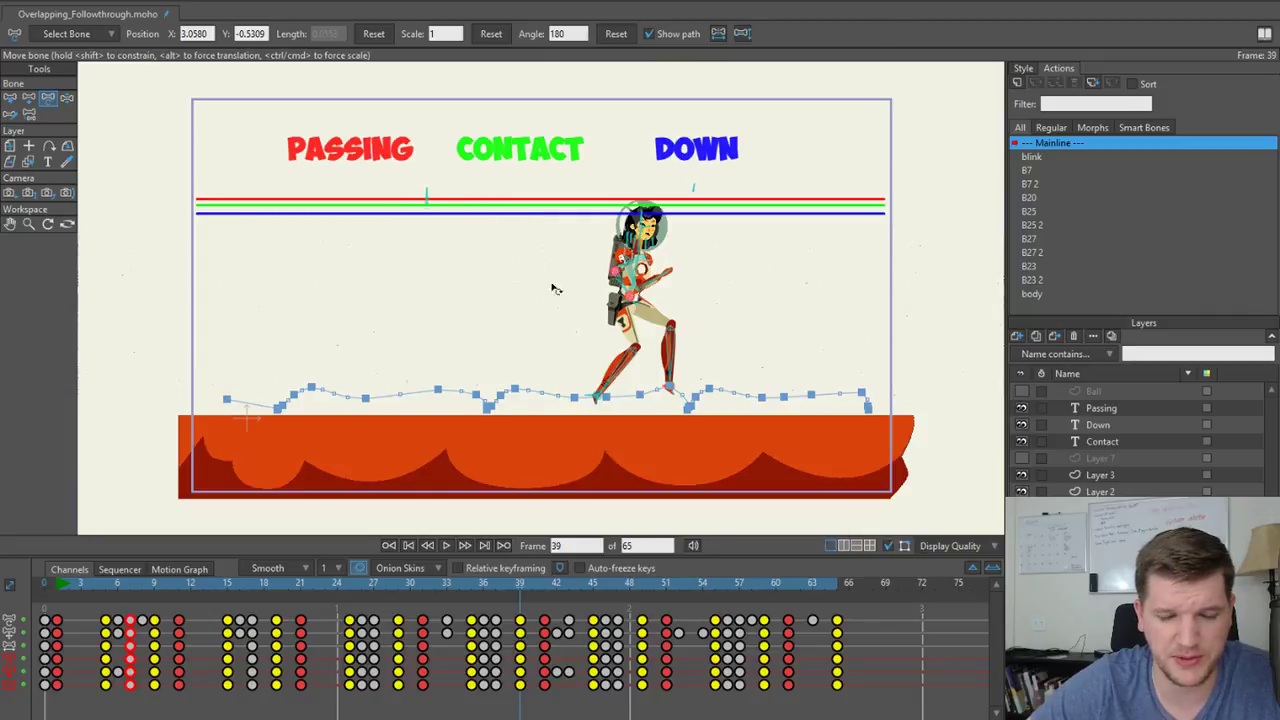
pyautogui.scroll(1, 400, 220)
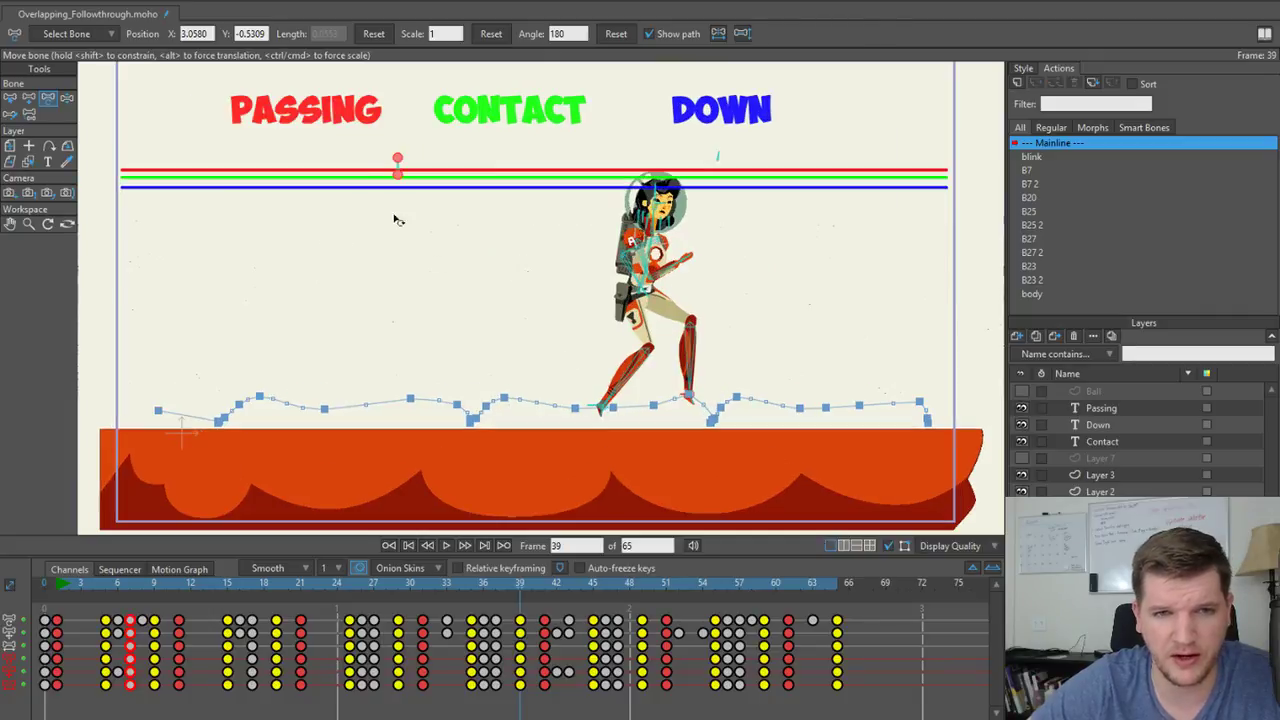
# Scrub the walk from frame 1 to 51, recheck frames 5 to 9 with the frame 7 keys deselected, and return to frame 1.
pyautogui.click(60, 581)
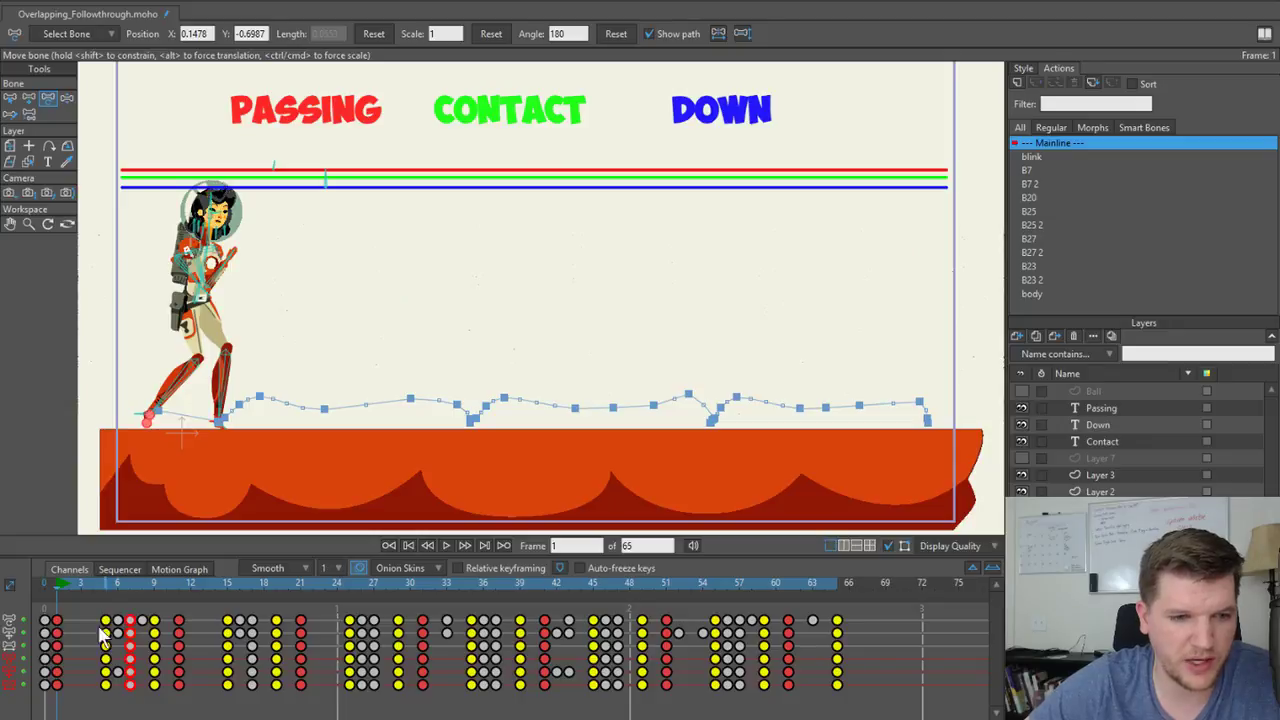
pyautogui.moveTo(59, 586); pyautogui.dragTo(666, 636)
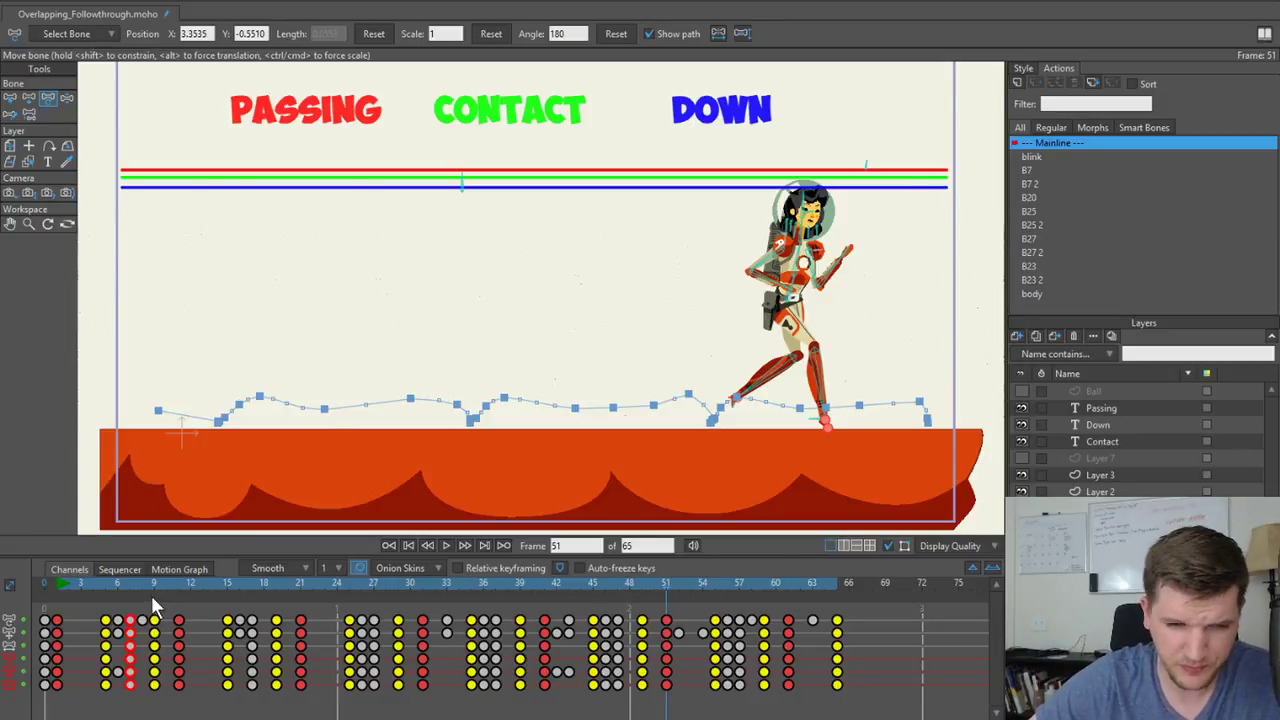
pyautogui.click(104, 586)
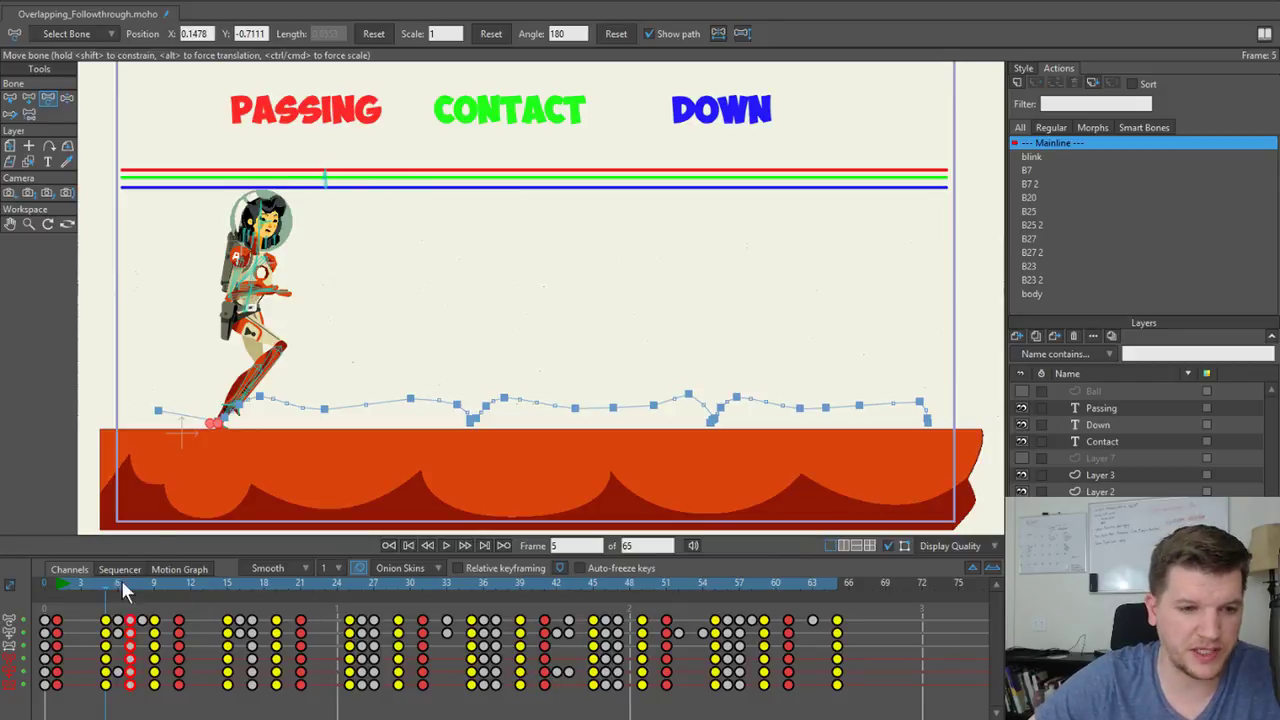
pyautogui.moveTo(98, 586); pyautogui.dragTo(154, 591)
pyautogui.click(136, 596)
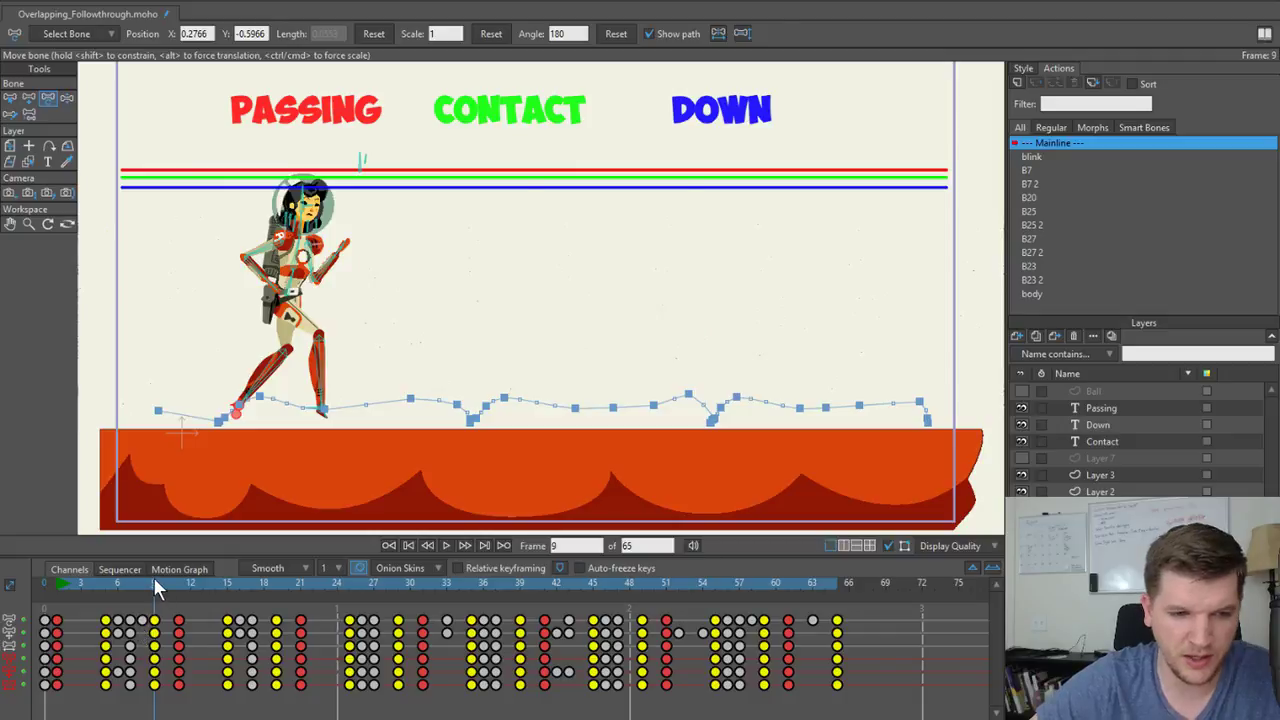
pyautogui.moveTo(154, 581); pyautogui.dragTo(62, 617)
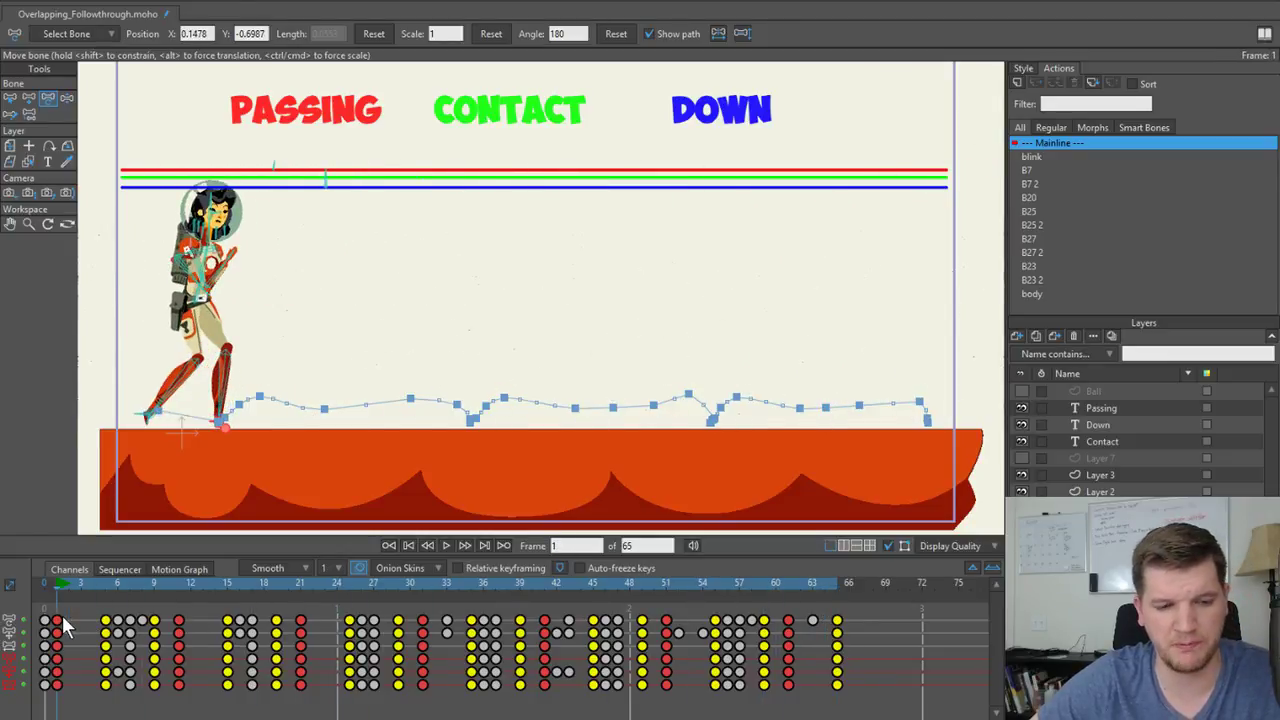
# At frame 39, lower the leading foot bone to flatten the peak in its motion path before the foot lands.
pyautogui.scroll(2, 425, 345)
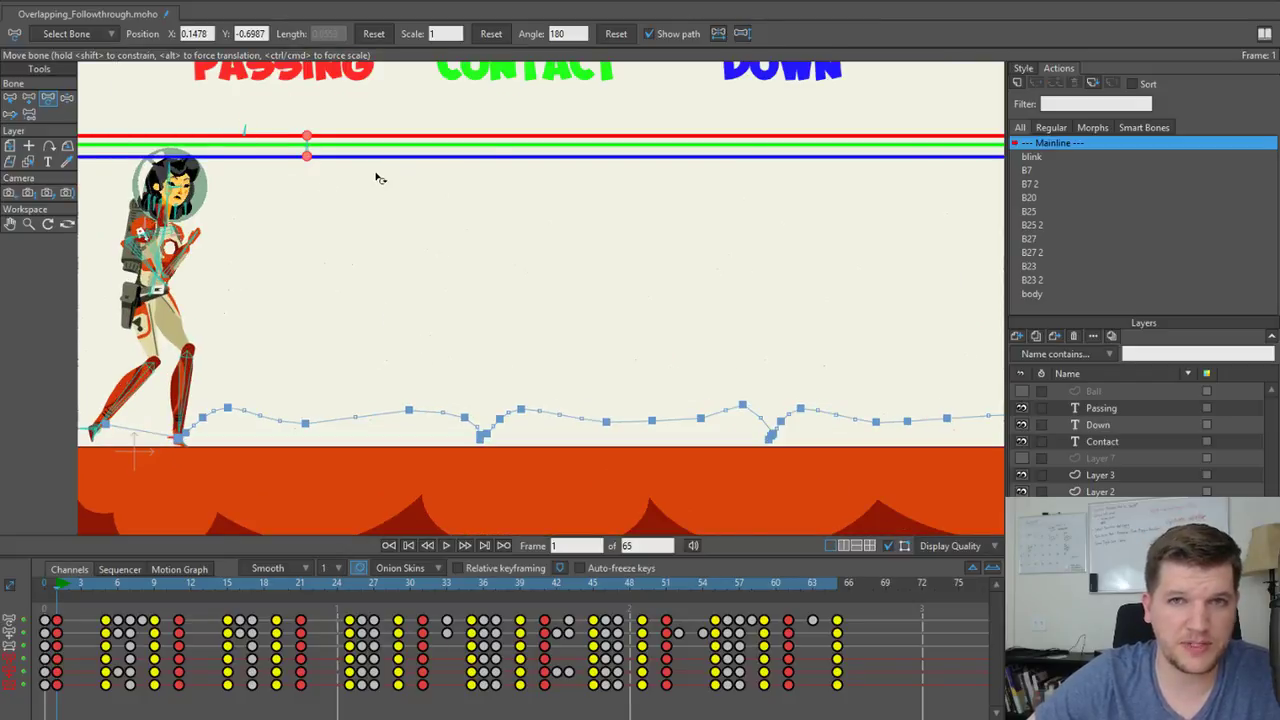
pyautogui.scroll(-3, 362, 300)
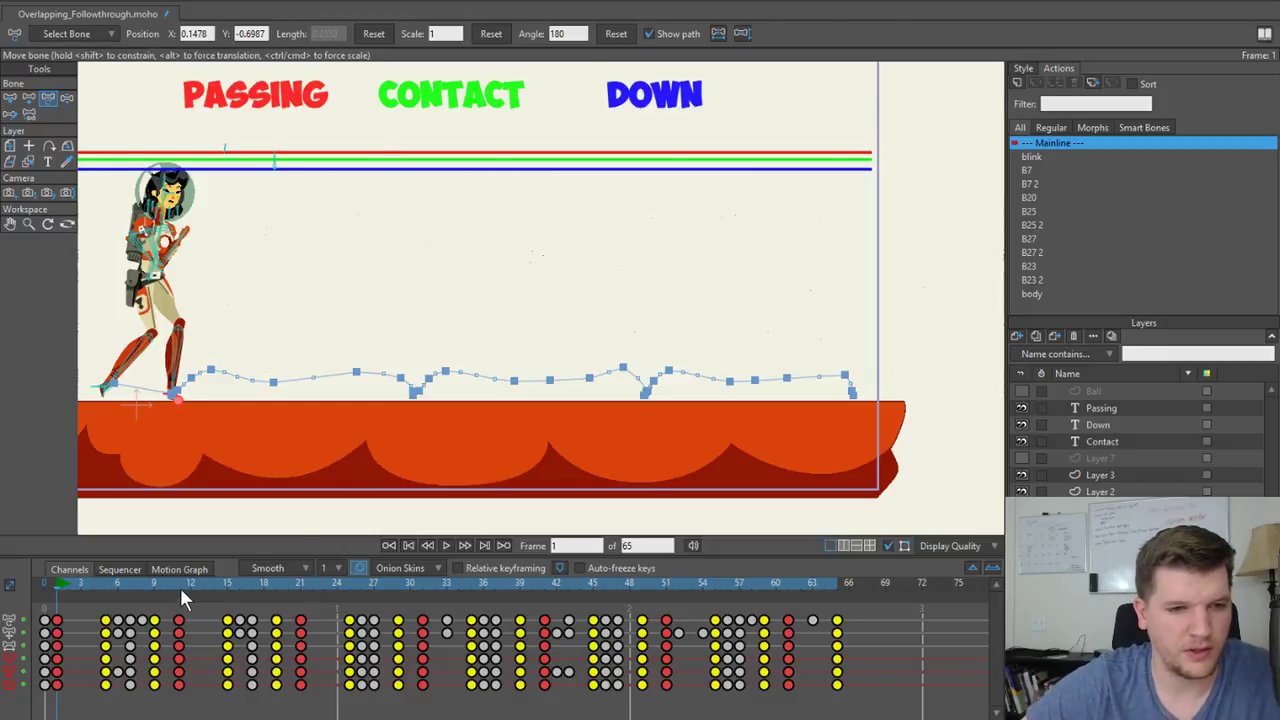
pyautogui.scroll(1, 450, 370)
pyautogui.scroll(2, 441, 400)
pyautogui.moveTo(548, 401); pyautogui.dragTo(290, 410)
pyautogui.scroll(2, 435, 402)
pyautogui.moveTo(352, 581); pyautogui.dragTo(520, 590)
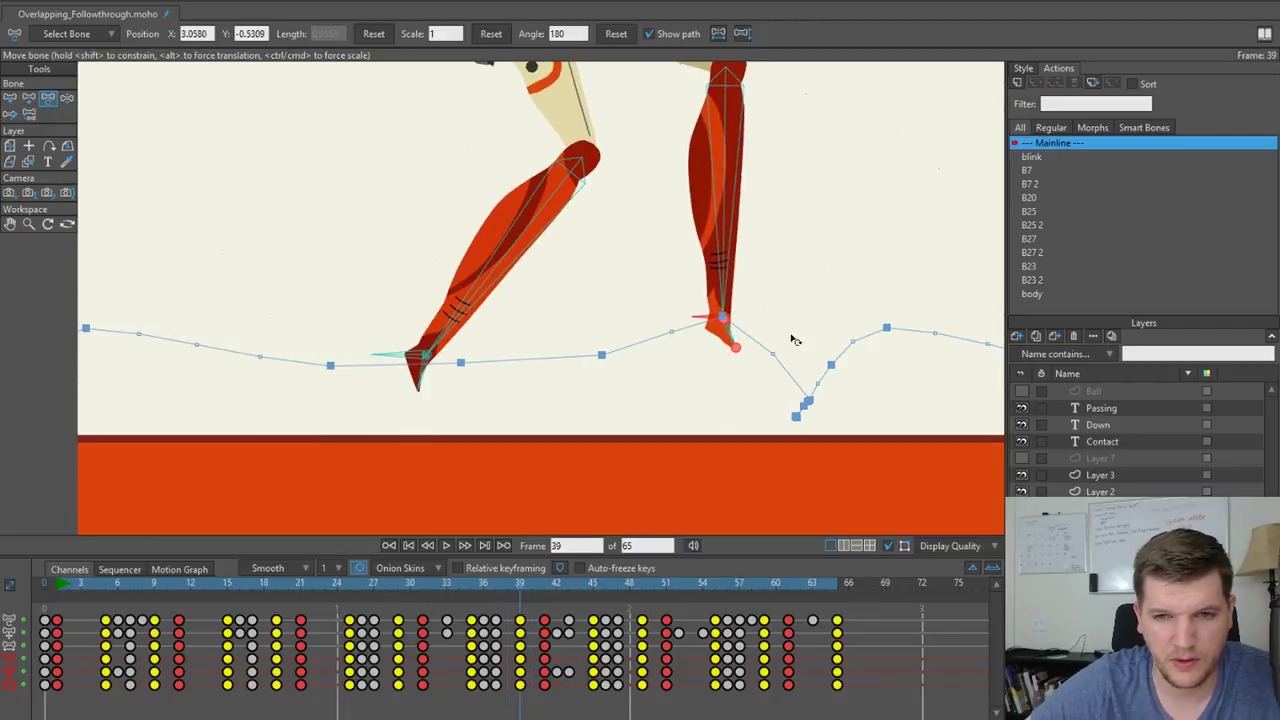
pyautogui.moveTo(724, 318); pyautogui.dragTo(722, 348)
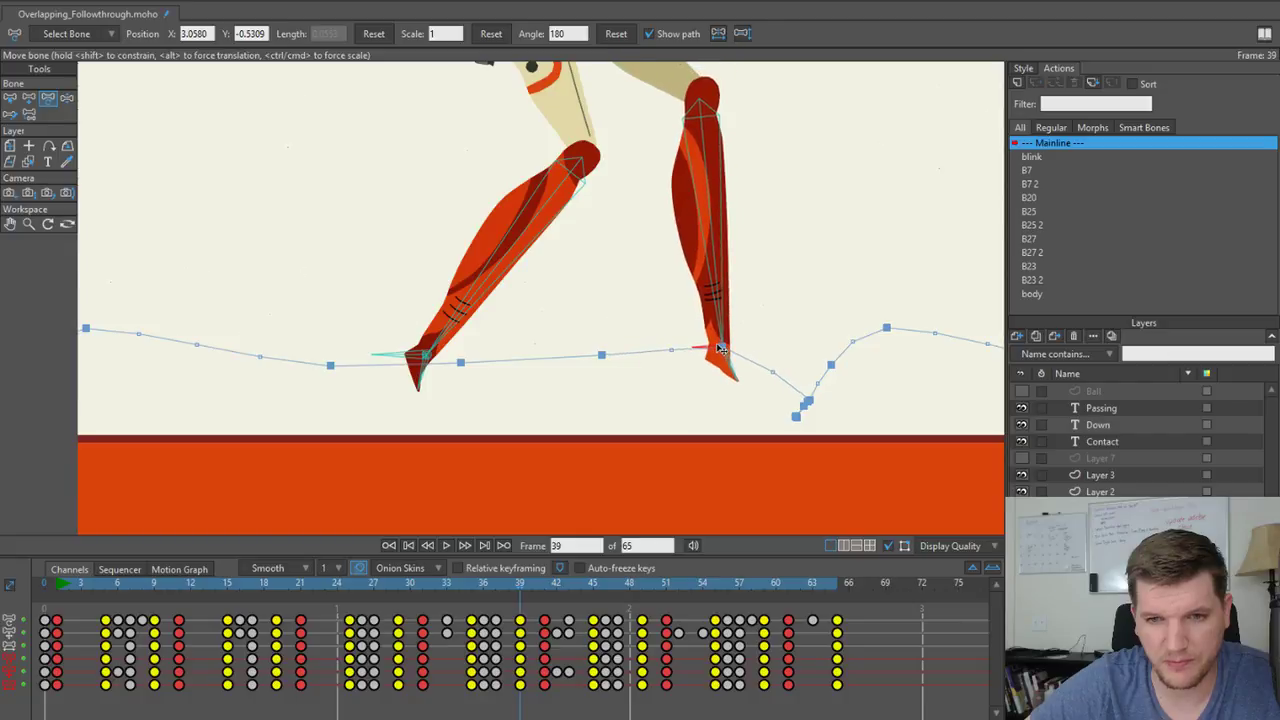
# At frame 59, lower the leading foot bone to Y -0.6049 and compare its path with the earlier steps.
pyautogui.moveTo(780, 468); pyautogui.dragTo(509, 457)
pyautogui.moveTo(517, 588); pyautogui.dragTo(573, 590)
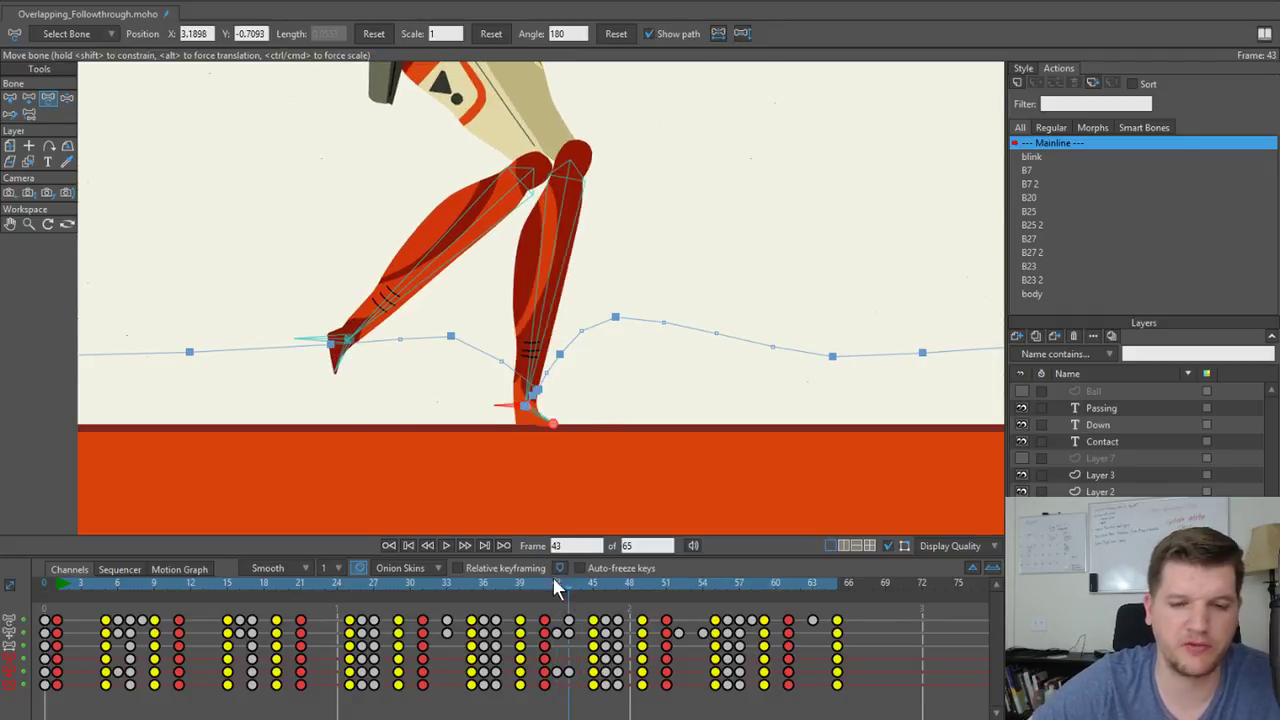
pyautogui.moveTo(574, 585); pyautogui.dragTo(717, 580)
pyautogui.moveTo(740, 449); pyautogui.dragTo(346, 432)
pyautogui.moveTo(625, 585); pyautogui.dragTo(765, 603)
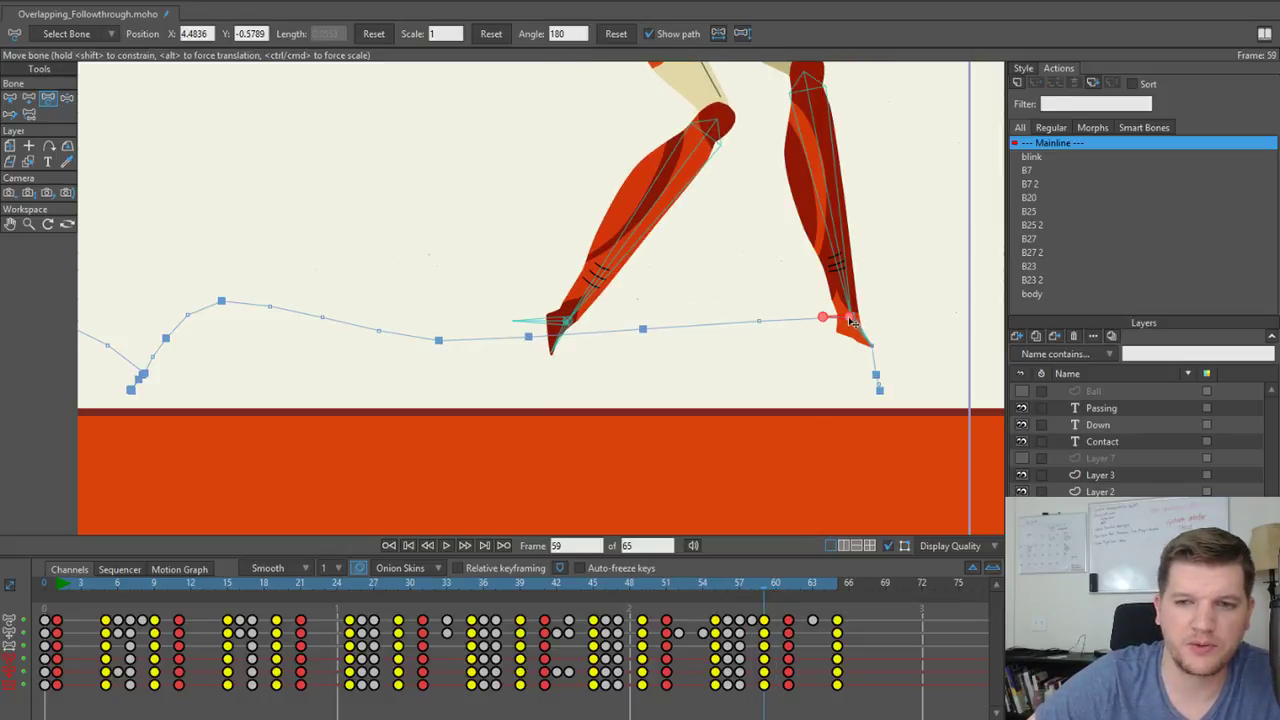
pyautogui.moveTo(851, 321); pyautogui.dragTo(849, 336)
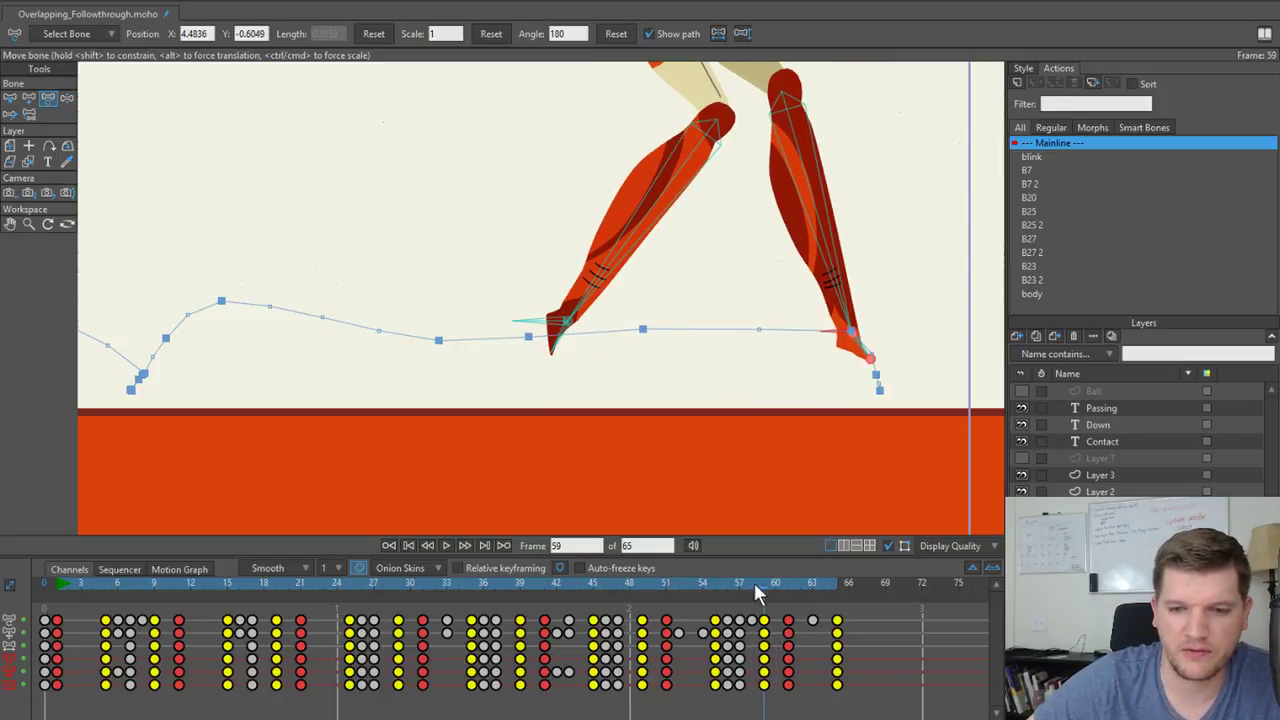
pyautogui.scroll(-4, 692, 334)
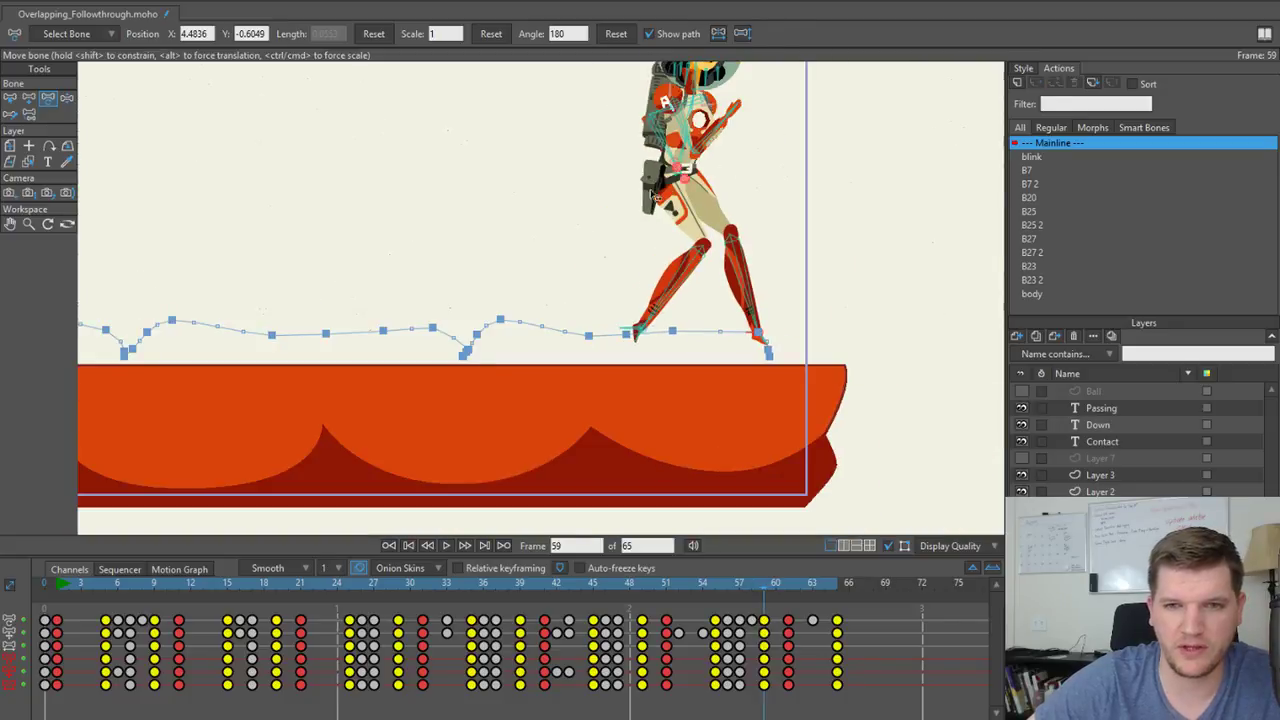
pyautogui.scroll(4, 664, 298)
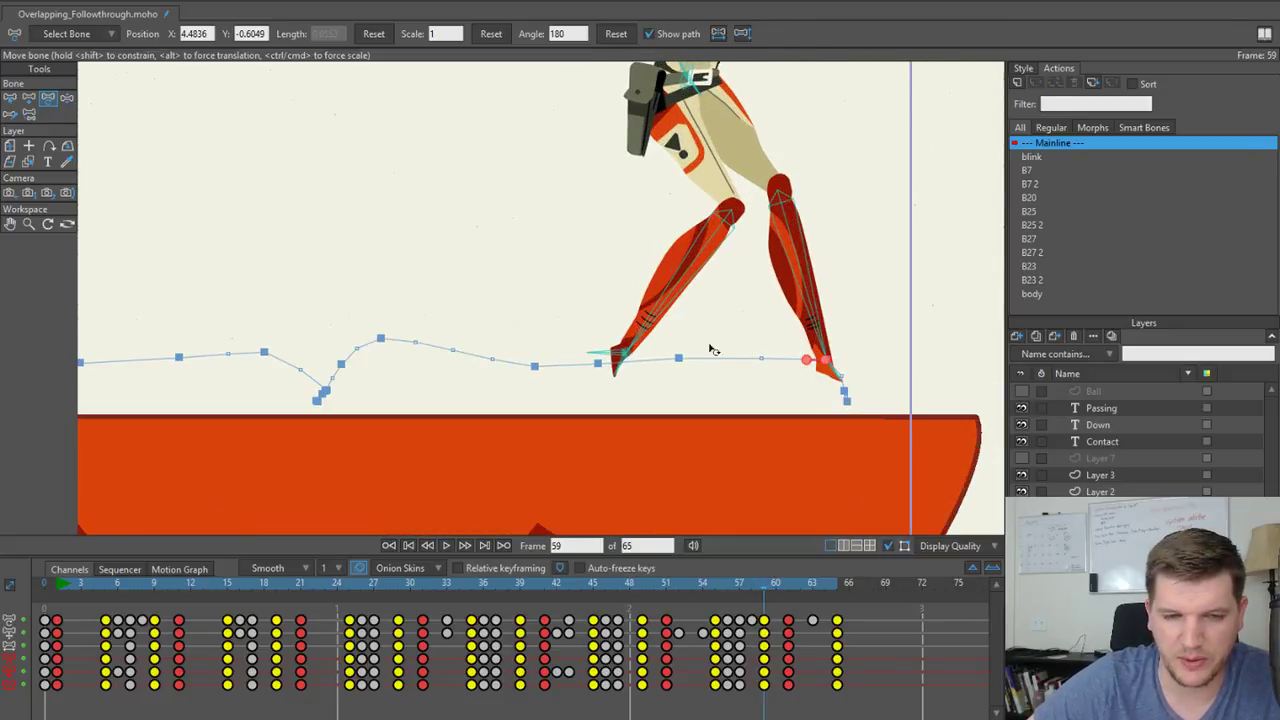
pyautogui.scroll(-3, 713, 349)
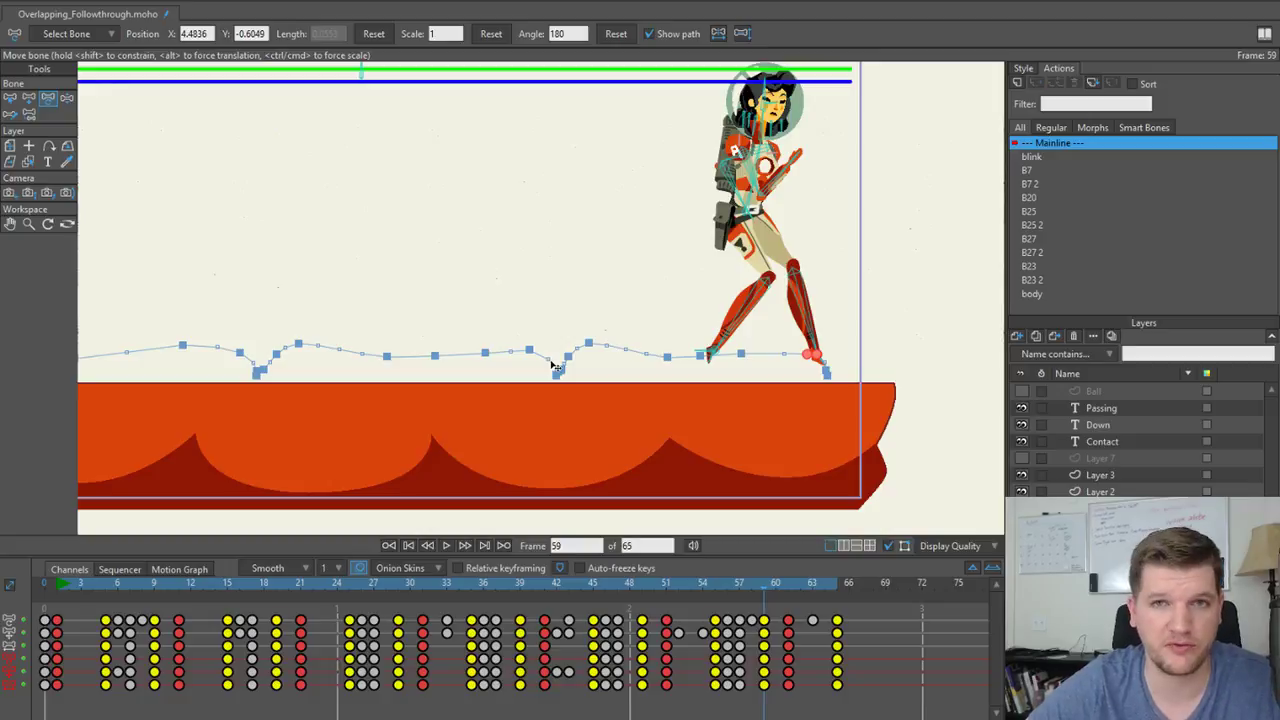
# Return to frame 1 and examine the starting pose together with the leading foot bone's motion path.
pyautogui.moveTo(118, 581); pyautogui.dragTo(56, 578)
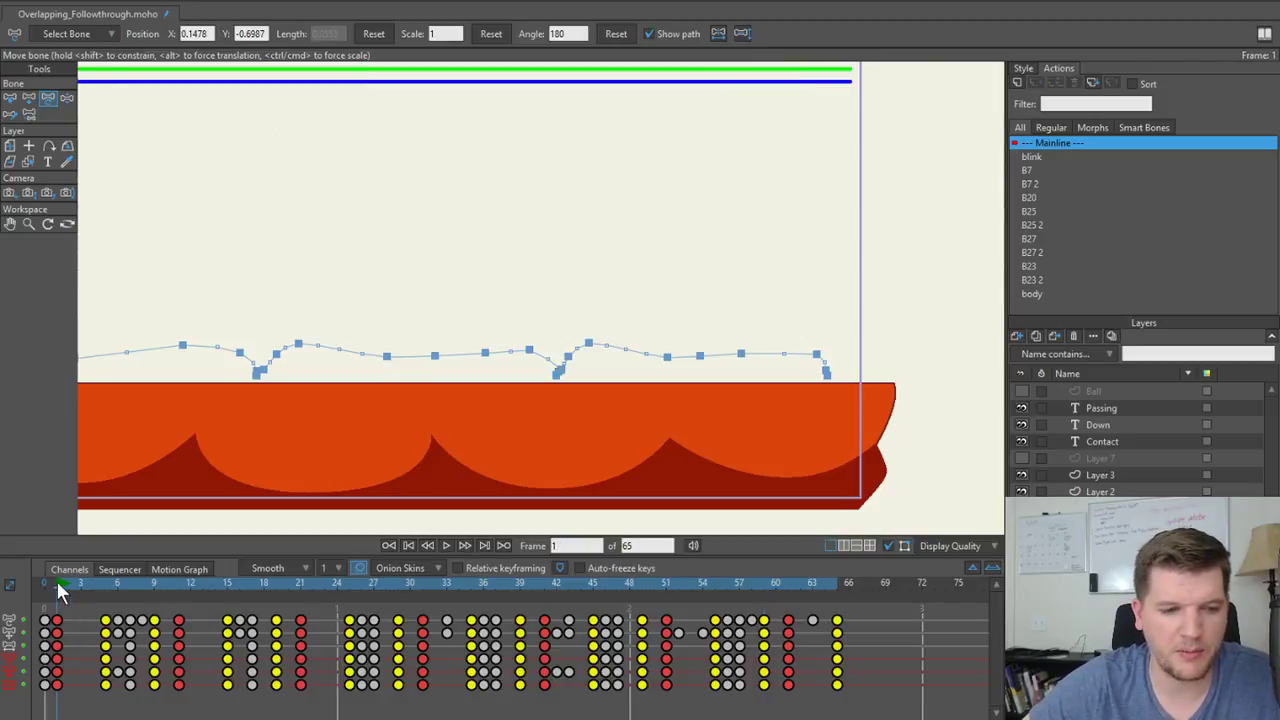
pyautogui.moveTo(313, 438); pyautogui.dragTo(590, 455)
pyautogui.moveTo(265, 356); pyautogui.dragTo(355, 406)
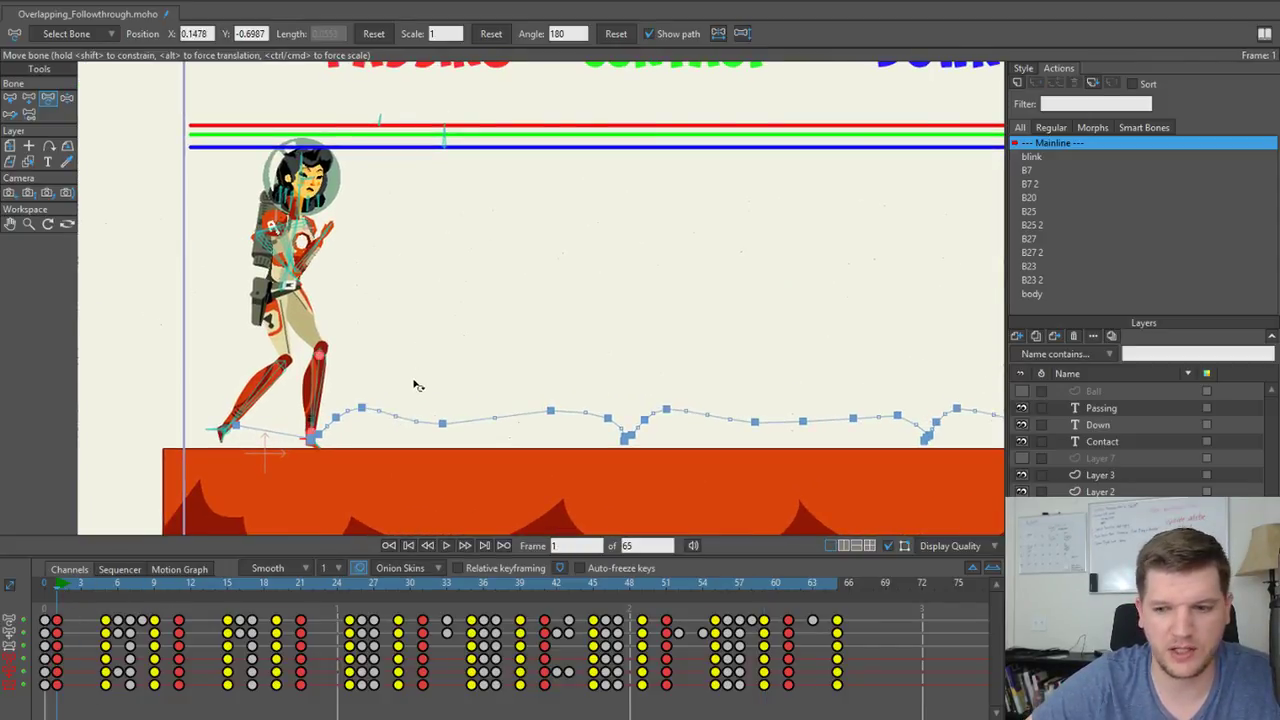
pyautogui.scroll(1, 318, 338)
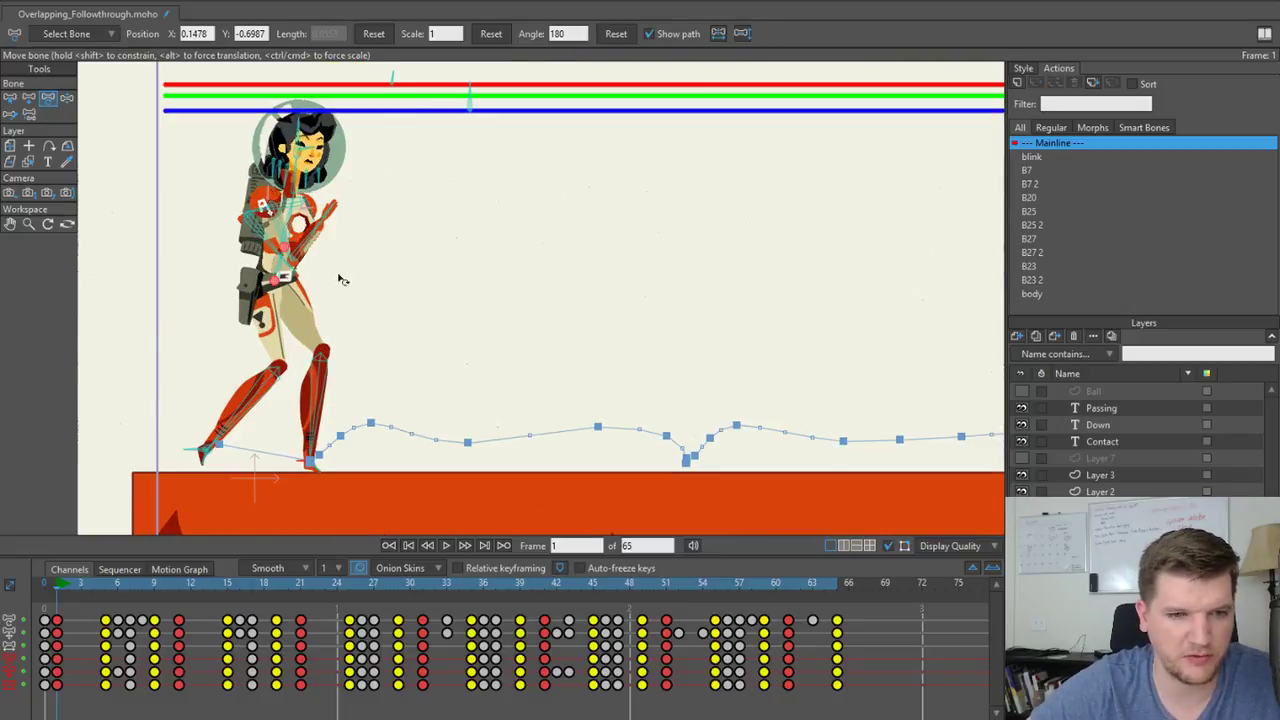
pyautogui.scroll(3, 366, 237)
pyautogui.moveTo(317, 261); pyautogui.dragTo(468, 280)
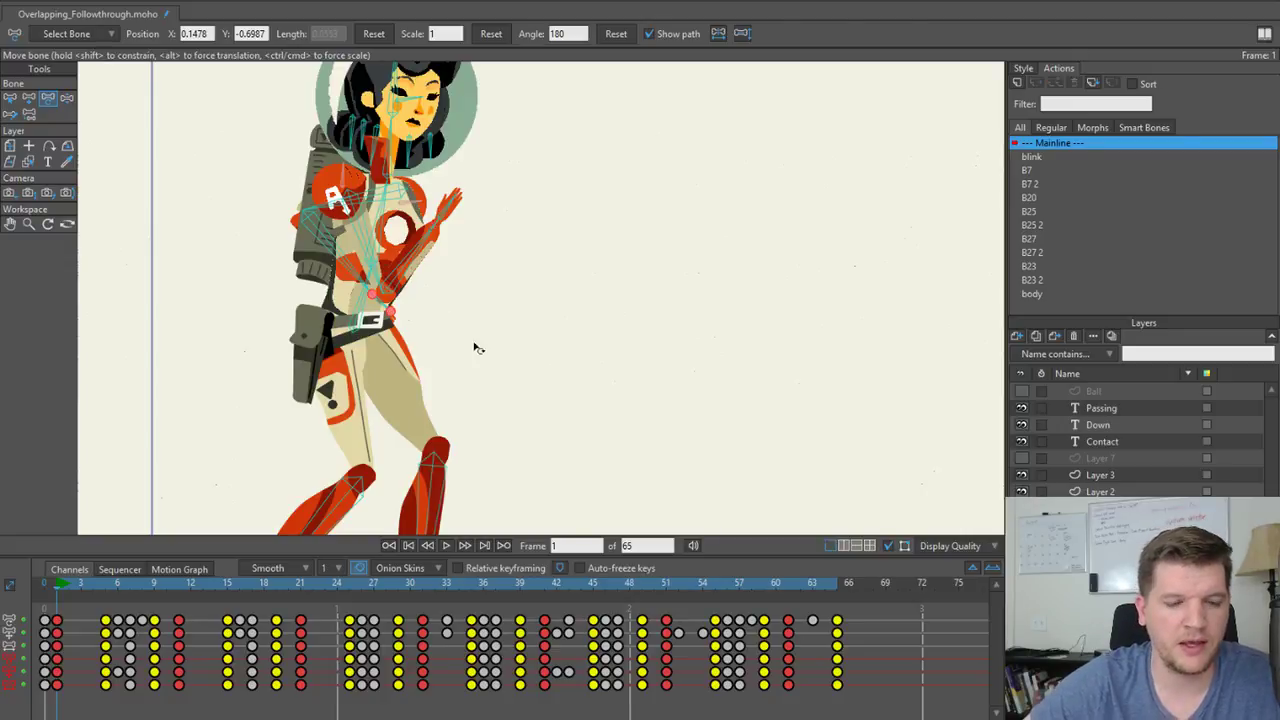
pyautogui.scroll(-3, 436, 308)
pyautogui.moveTo(405, 490); pyautogui.dragTo(403, 322)
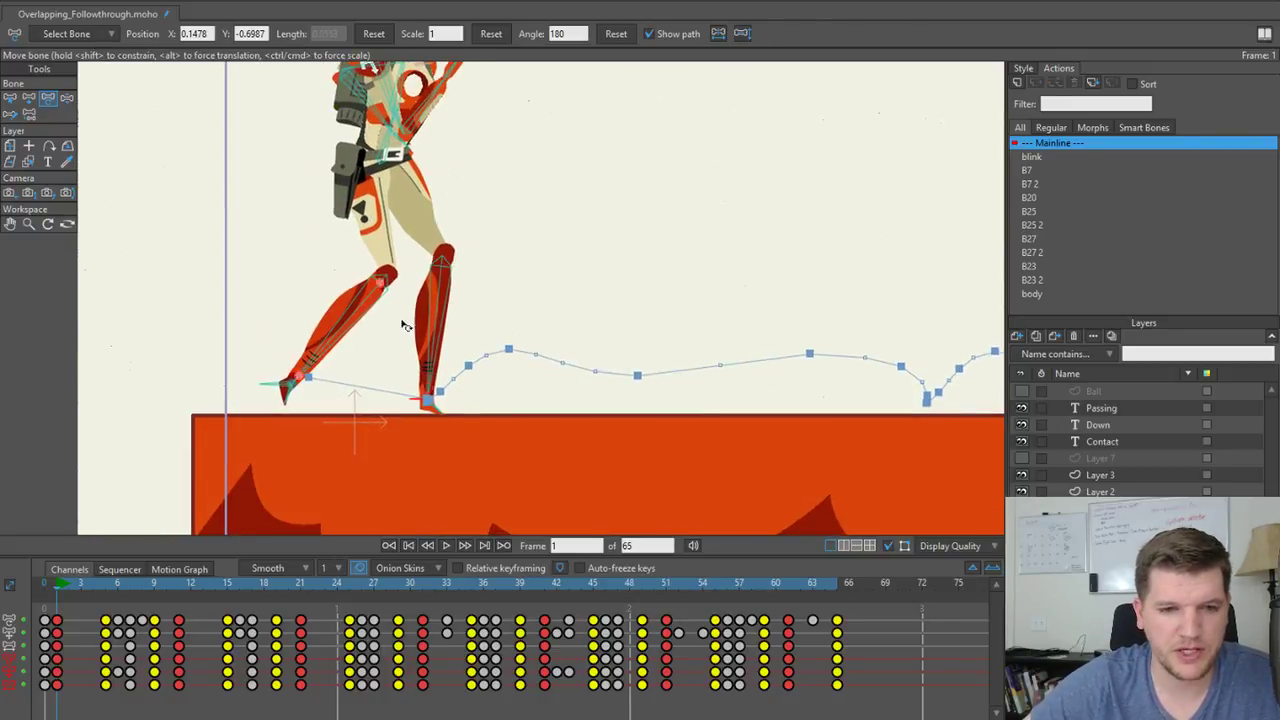
# Select the trailing foot bone B22 at frame 1 and examine its motion path across the scene with the Transform Bone tool.
pyautogui.scroll(1, 402, 330)
pyautogui.press('b')
pyautogui.click(239, 392)
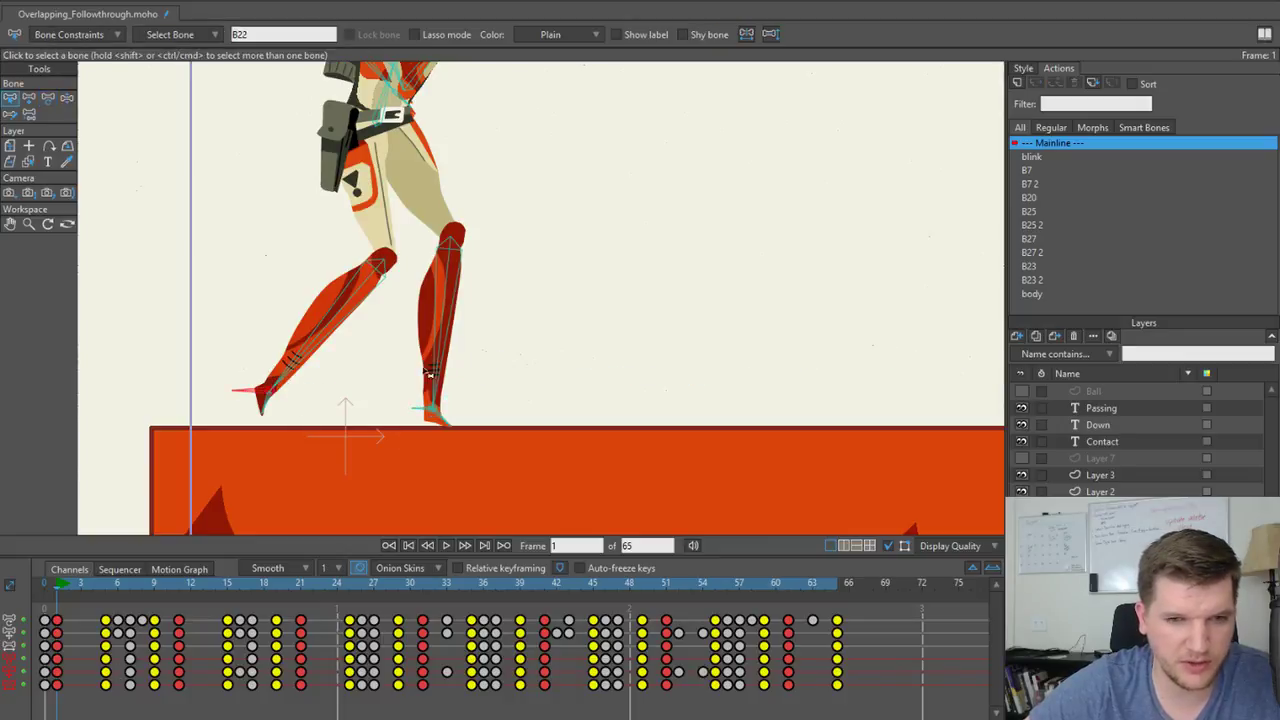
pyautogui.press('t')
pyautogui.scroll(-2, 517, 409)
pyautogui.moveTo(545, 407); pyautogui.dragTo(210, 422)
pyautogui.moveTo(446, 452); pyautogui.dragTo(162, 424)
pyautogui.scroll(-5, 224, 327)
pyautogui.moveTo(219, 324); pyautogui.dragTo(480, 404)
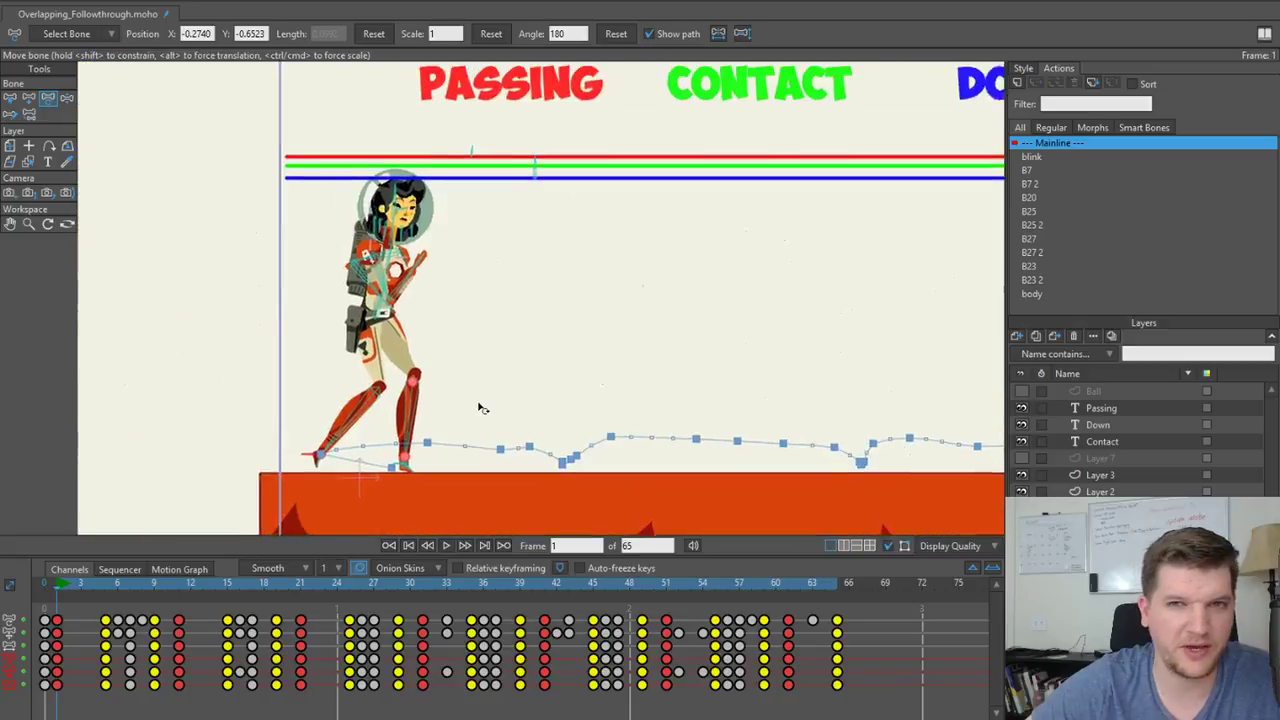
# Select the bone at the hips and display its motion path across the successive steps with the Transform Bone tool.
pyautogui.scroll(4, 448, 392)
pyautogui.moveTo(412, 382); pyautogui.dragTo(424, 346)
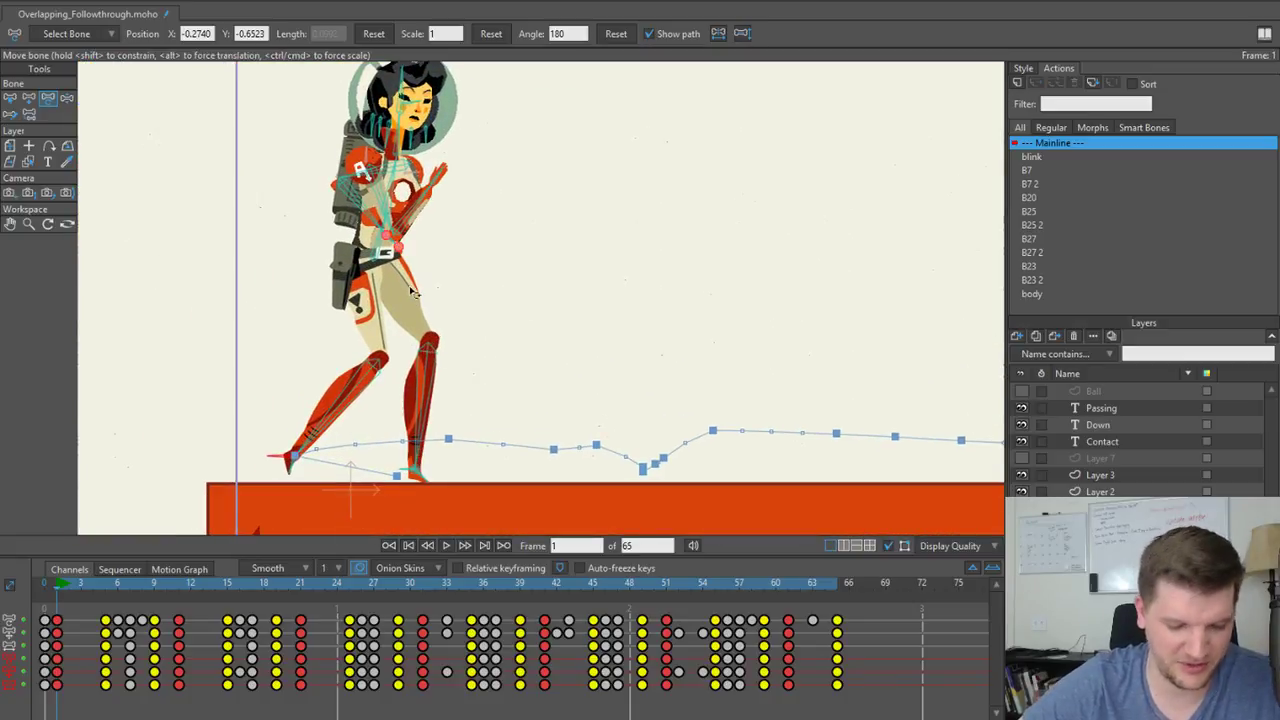
pyautogui.click(383, 251)
pyautogui.press('z')
pyautogui.press('t')
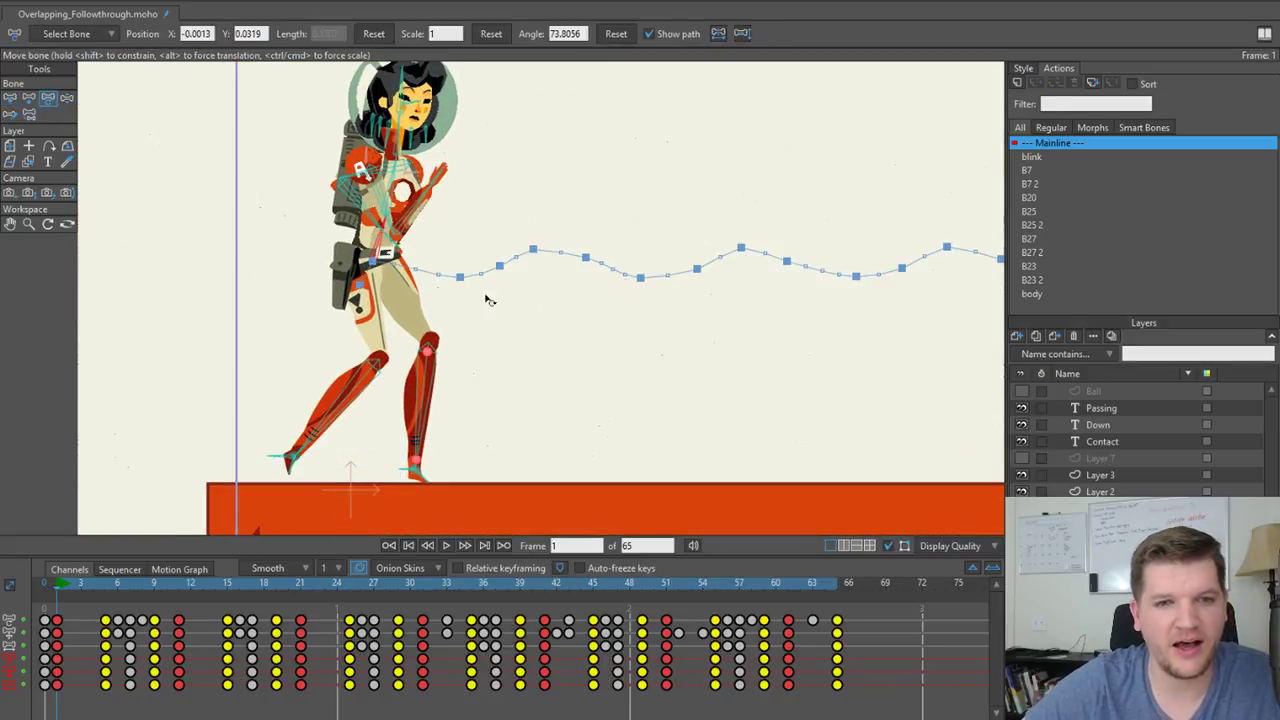
pyautogui.moveTo(818, 323); pyautogui.dragTo(486, 343)
pyautogui.scroll(-2, 484, 344)
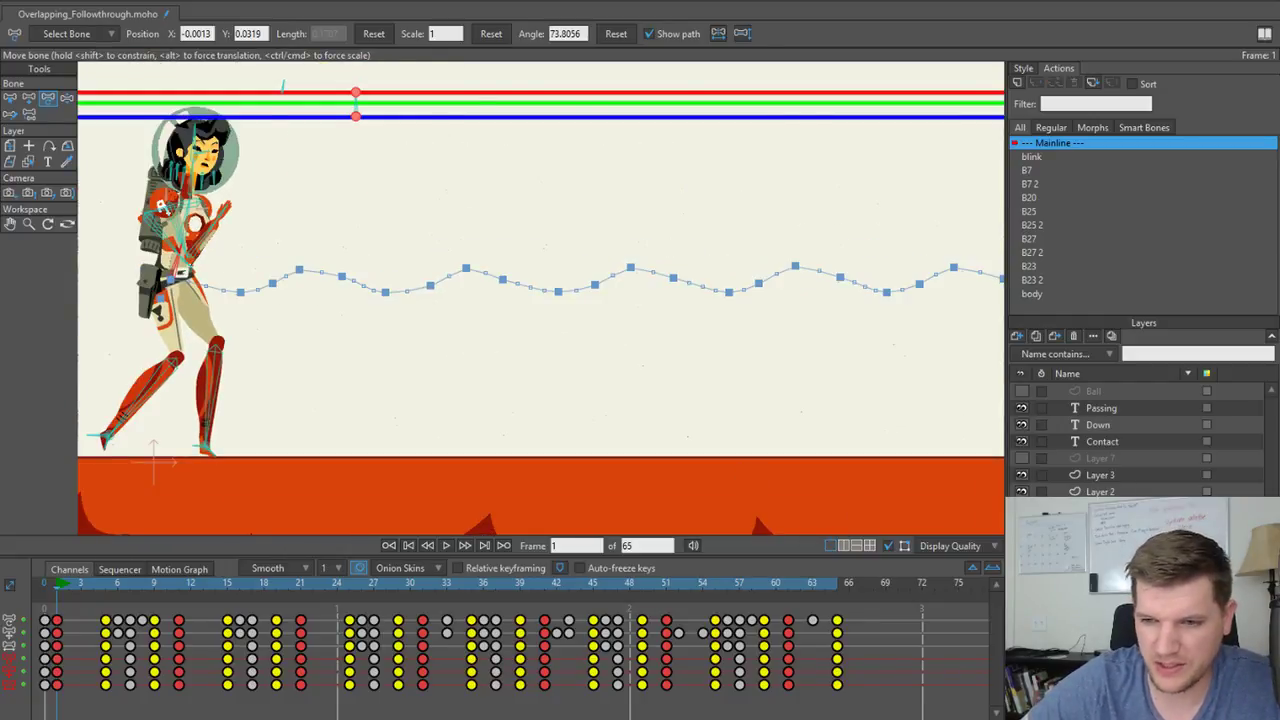
# Make Layer 7 with the foot placement marks visible and go to frame 1.
pyautogui.click(1021, 458)
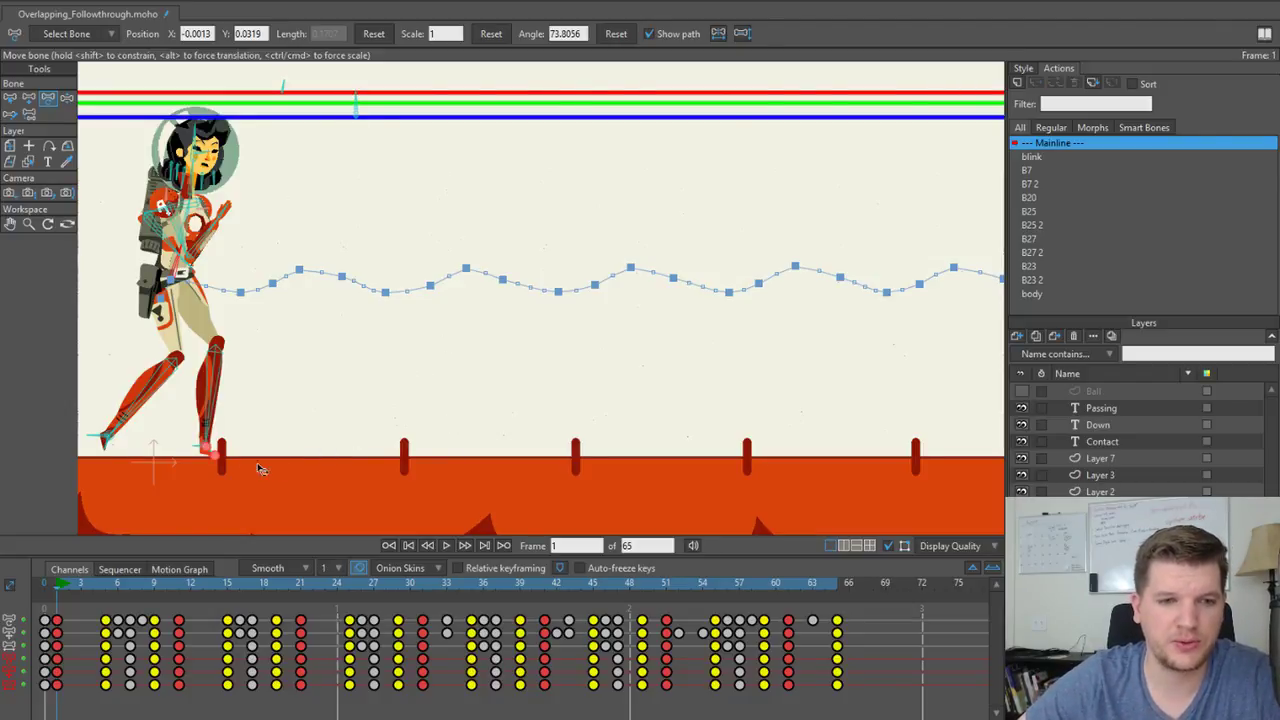
pyautogui.moveTo(77, 582)
pyautogui.mouseDown()
pyautogui.moveTo(104, 583)
pyautogui.moveTo(54, 580)
pyautogui.mouseUp()
pyautogui.click(57, 583)
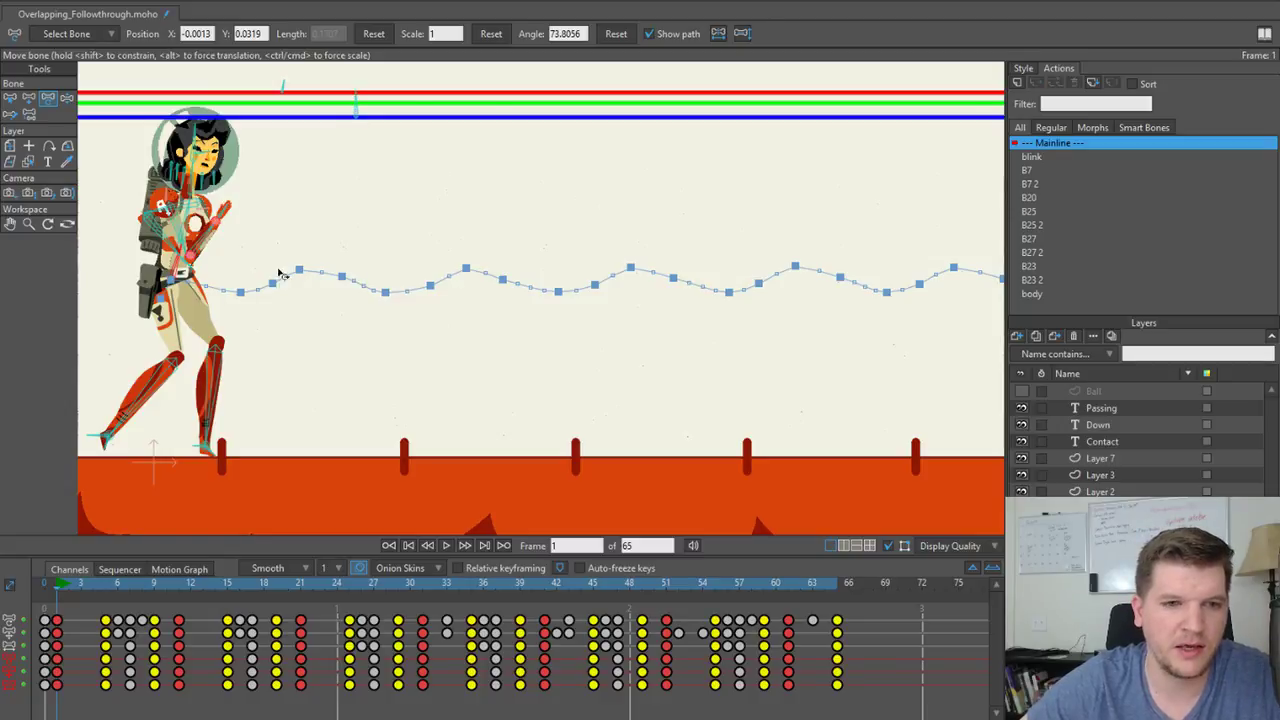
# Examine the hip bone's motion path from the first step onward, comparing the peaks and dips of its successive arcs.
pyautogui.scroll(3, 246, 354)
pyautogui.scroll(1, 300, 323)
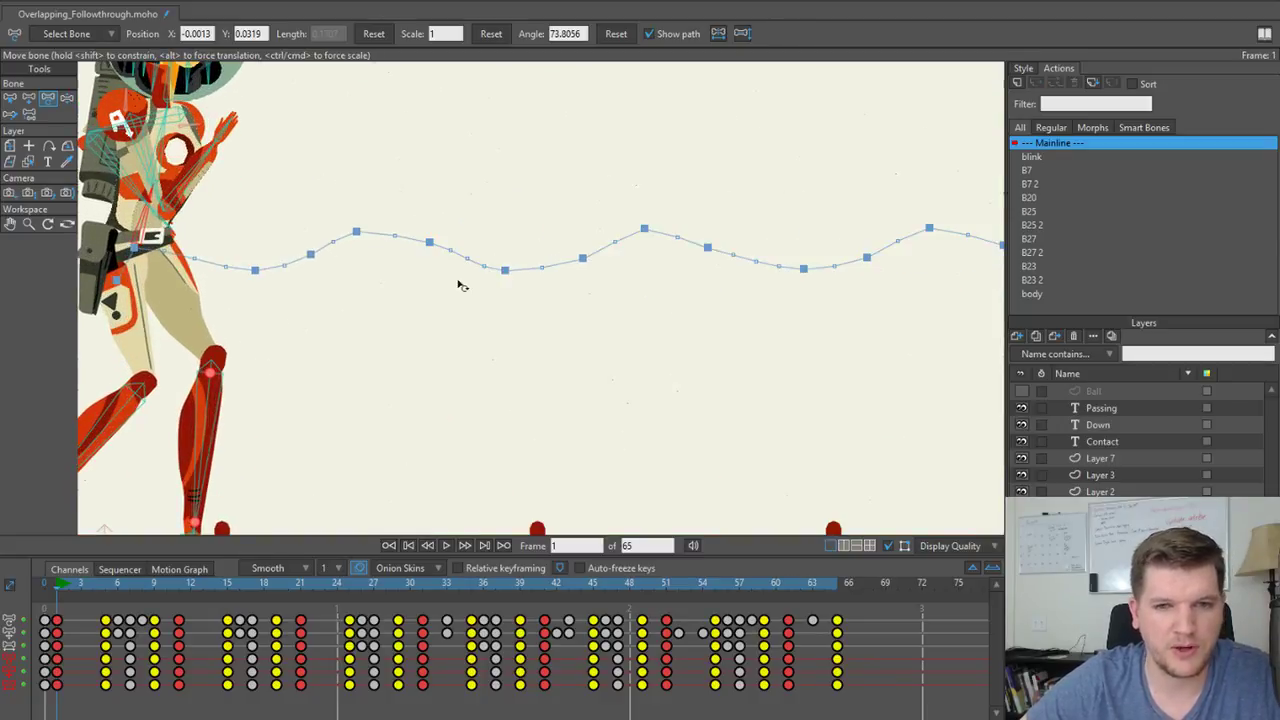
pyautogui.scroll(1, 460, 286)
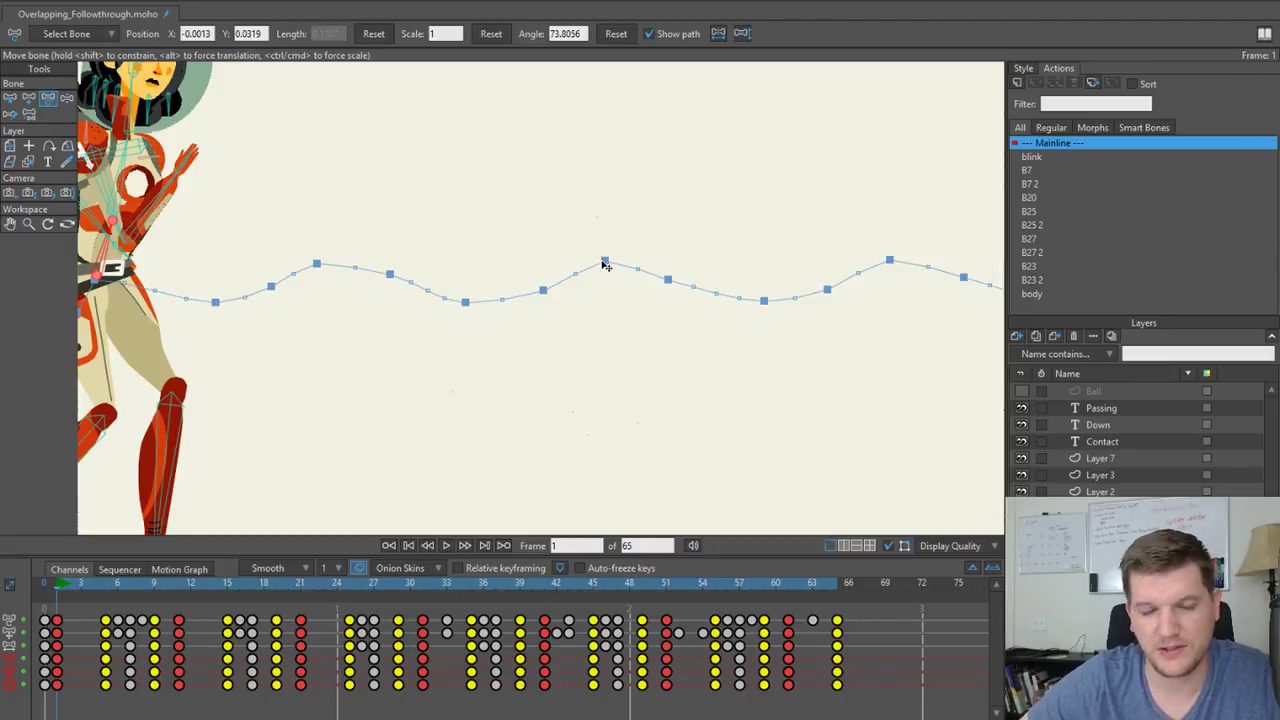
pyautogui.moveTo(850, 362); pyautogui.dragTo(753, 360)
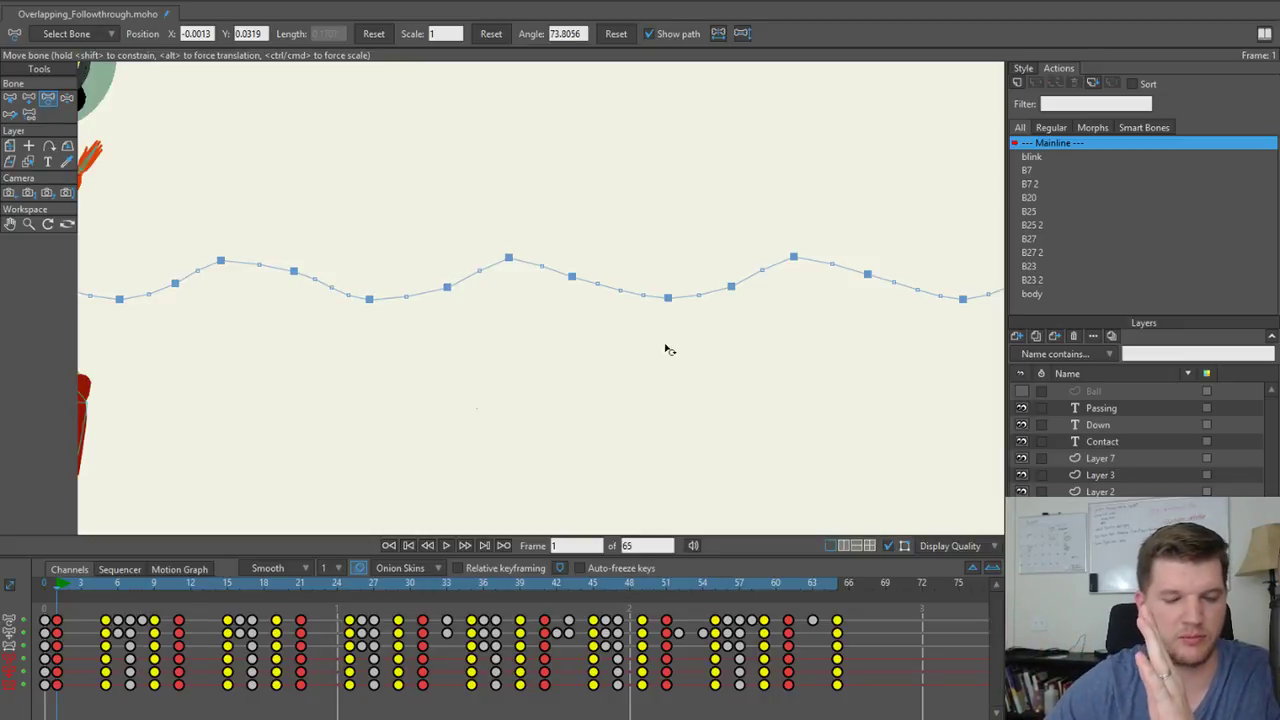
pyautogui.moveTo(579, 286); pyautogui.dragTo(430, 309)
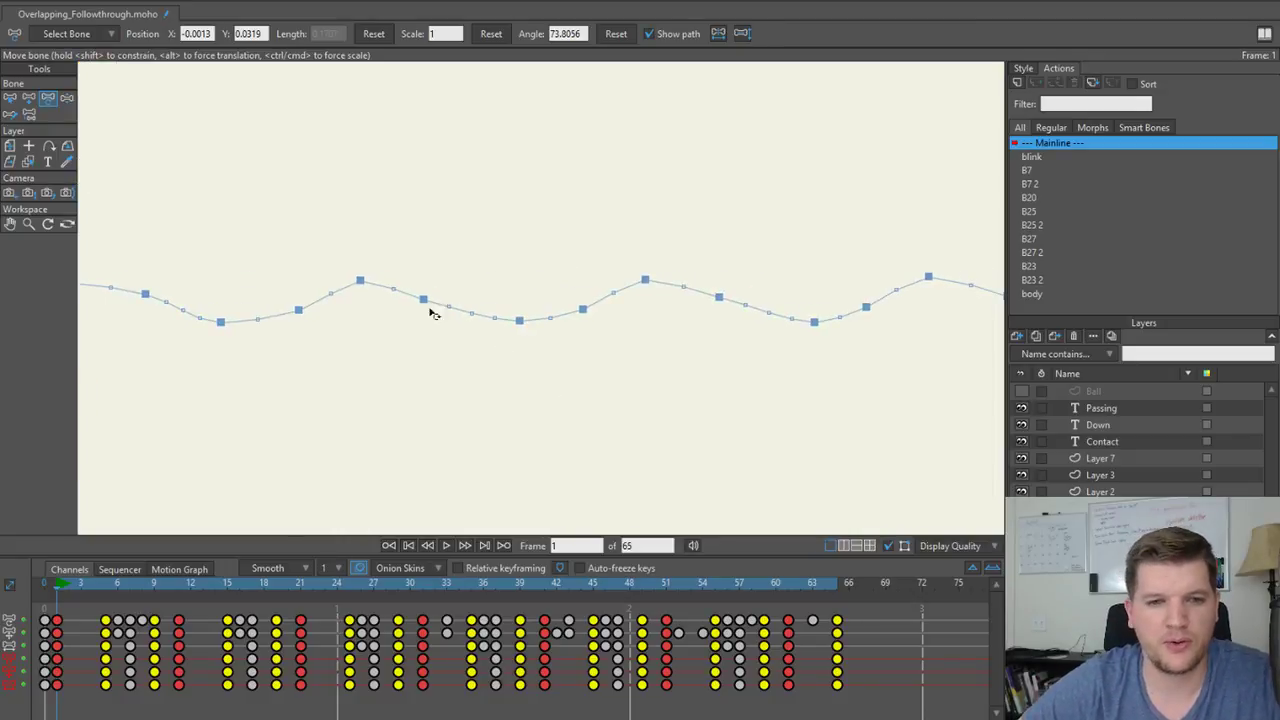
pyautogui.moveTo(654, 302); pyautogui.dragTo(424, 314)
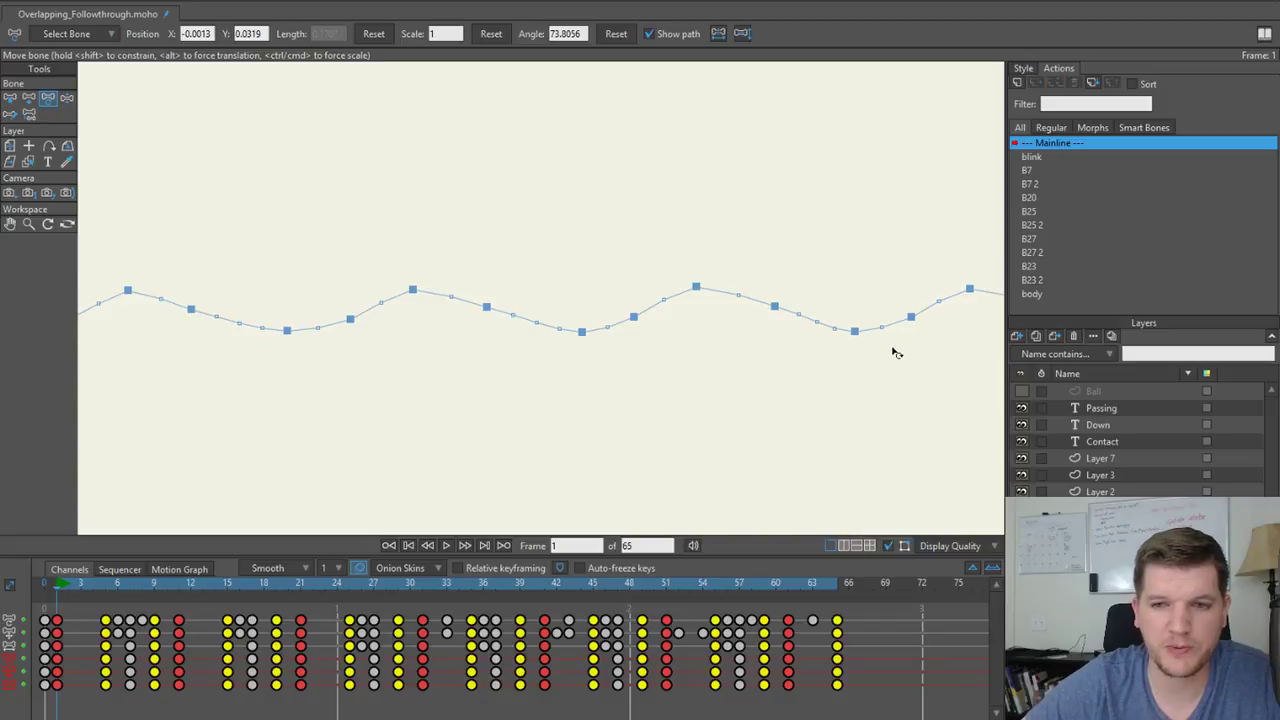
pyautogui.moveTo(896, 352); pyautogui.dragTo(720, 368)
# Play the walk with the construction curves hidden and no bone selected, stop it, and show the bones again.
pyautogui.hotkey('ctrl', 'r')
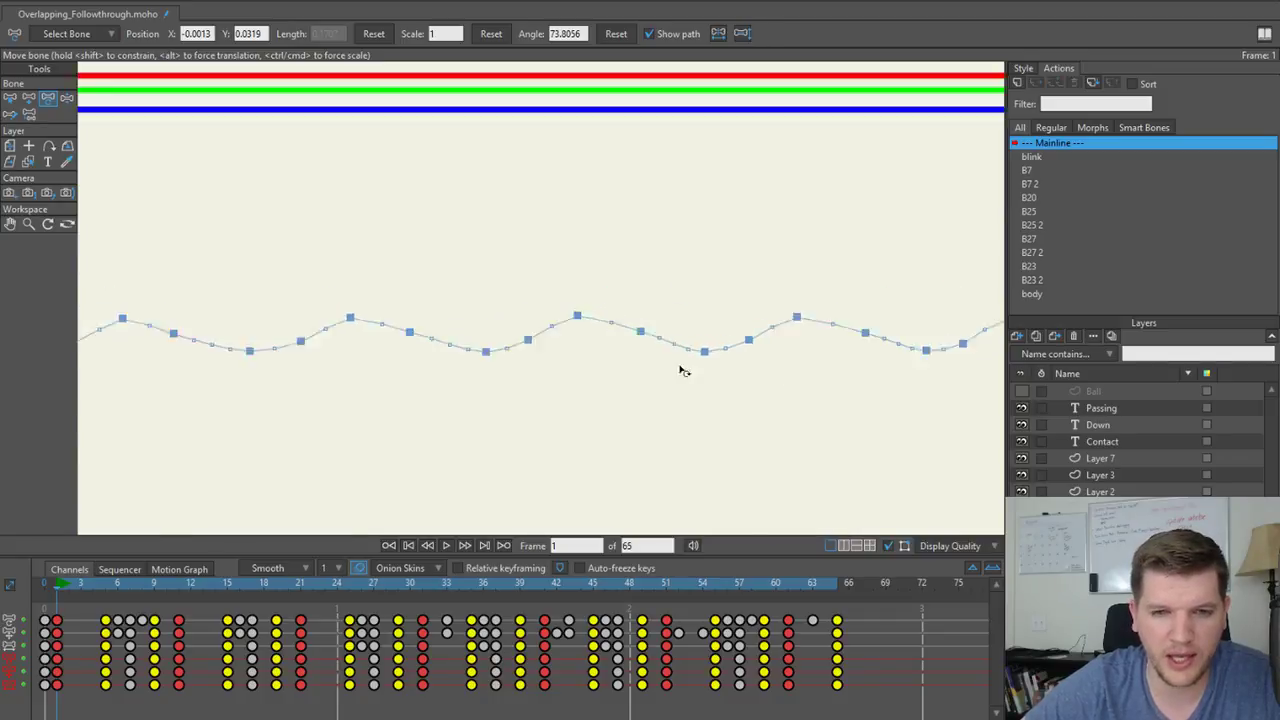
pyautogui.click(446, 545)
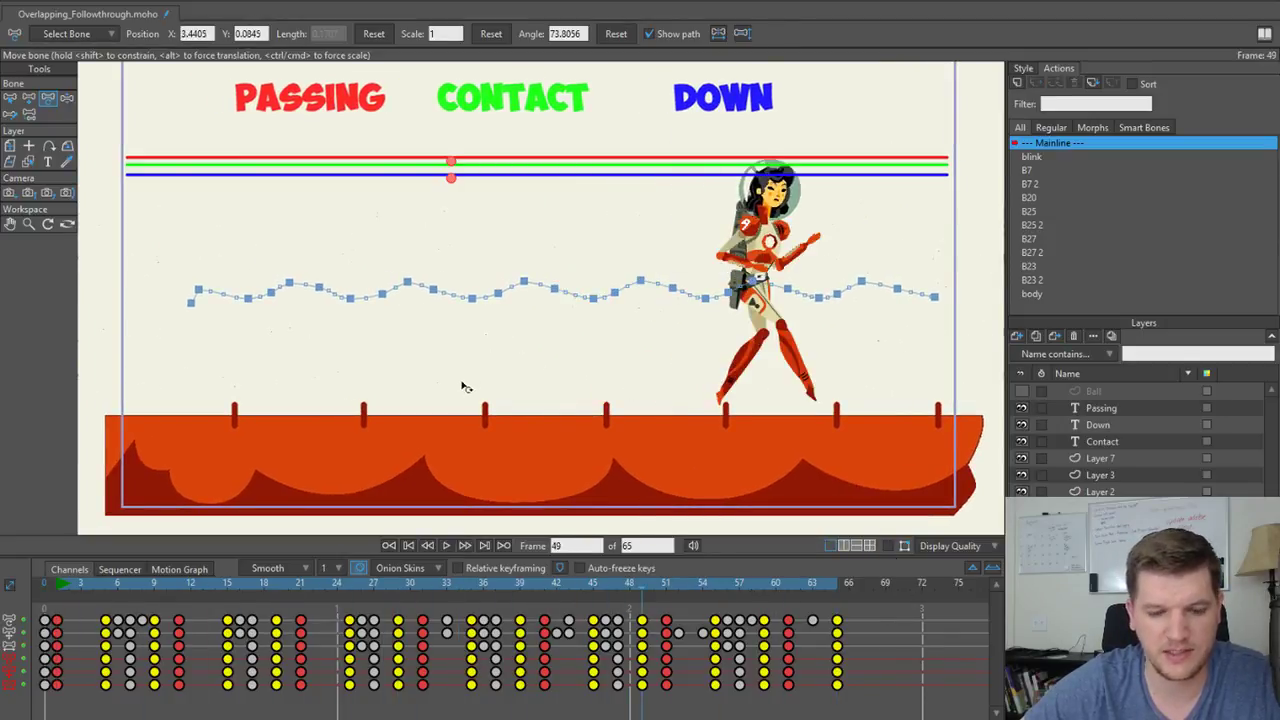
pyautogui.press('b')
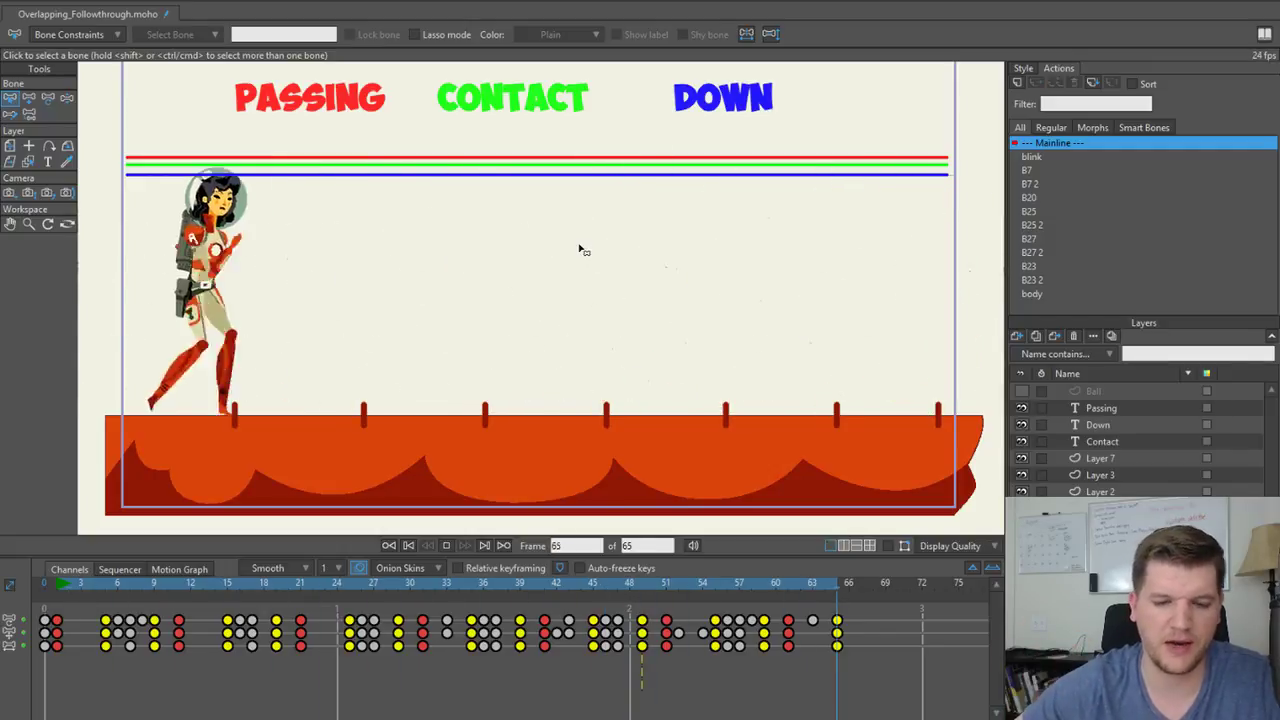
pyautogui.press('space')
pyautogui.click(889, 545)
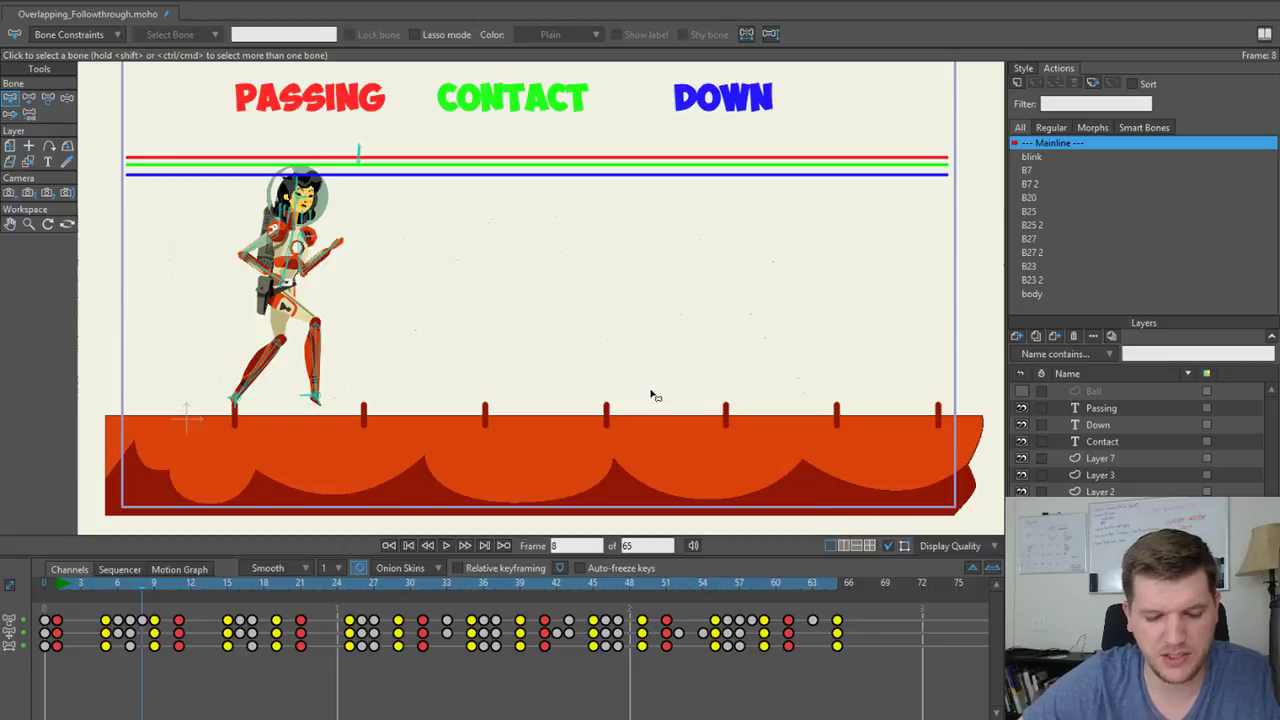
# Return to frame 1, reselect the hip bone, and display its motion path with the Transform Bone tool.
pyautogui.press('t')
pyautogui.scroll(3, 315, 298)
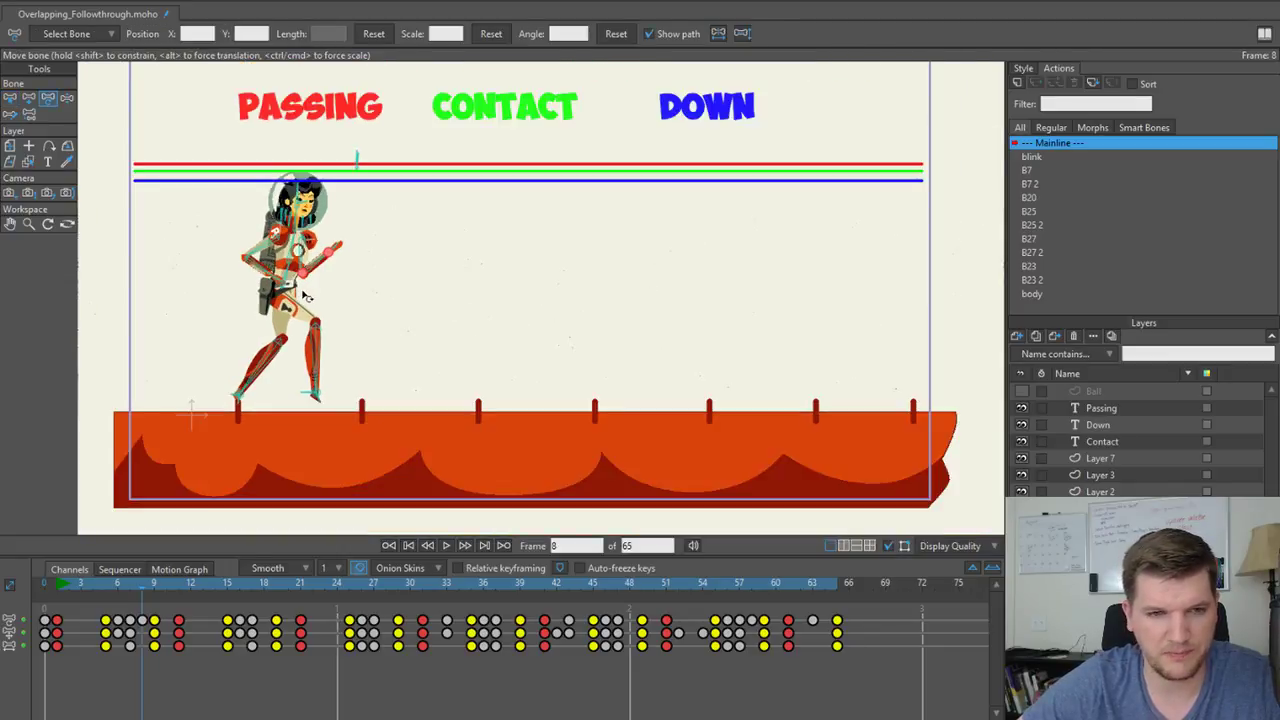
pyautogui.moveTo(143, 584); pyautogui.dragTo(59, 586)
pyautogui.scroll(2, 196, 277)
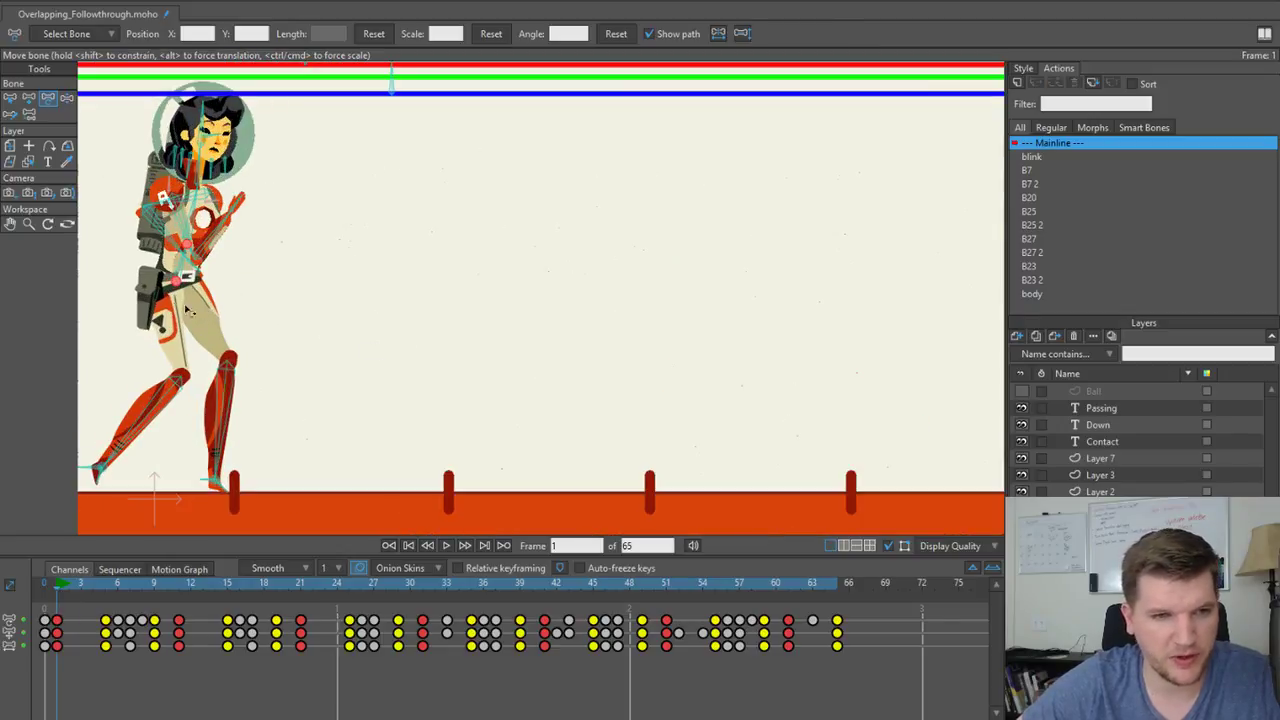
pyautogui.press('z')
pyautogui.click(186, 277)
pyautogui.press('t')
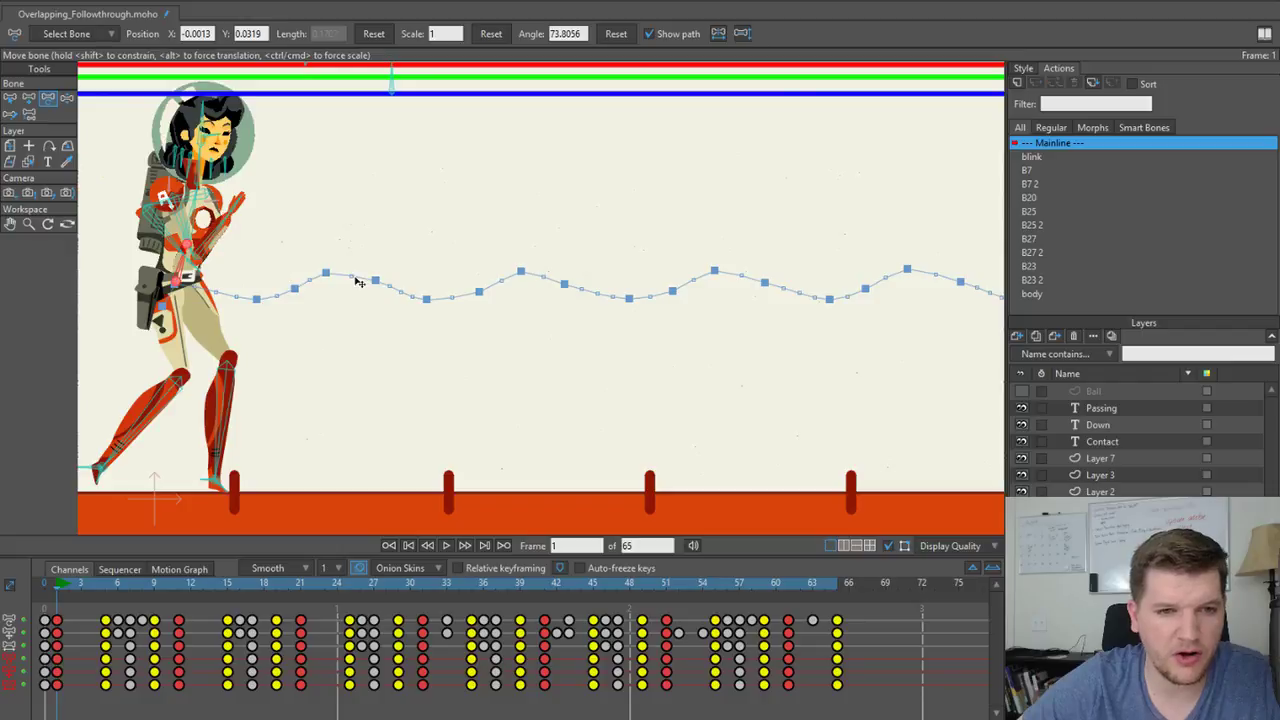
# Scrub to frame 9 and inspect the body's pose there against the hip path and the passing, contact and down guide lines.
pyautogui.scroll(2, 357, 277)
pyautogui.moveTo(78, 584); pyautogui.dragTo(156, 579)
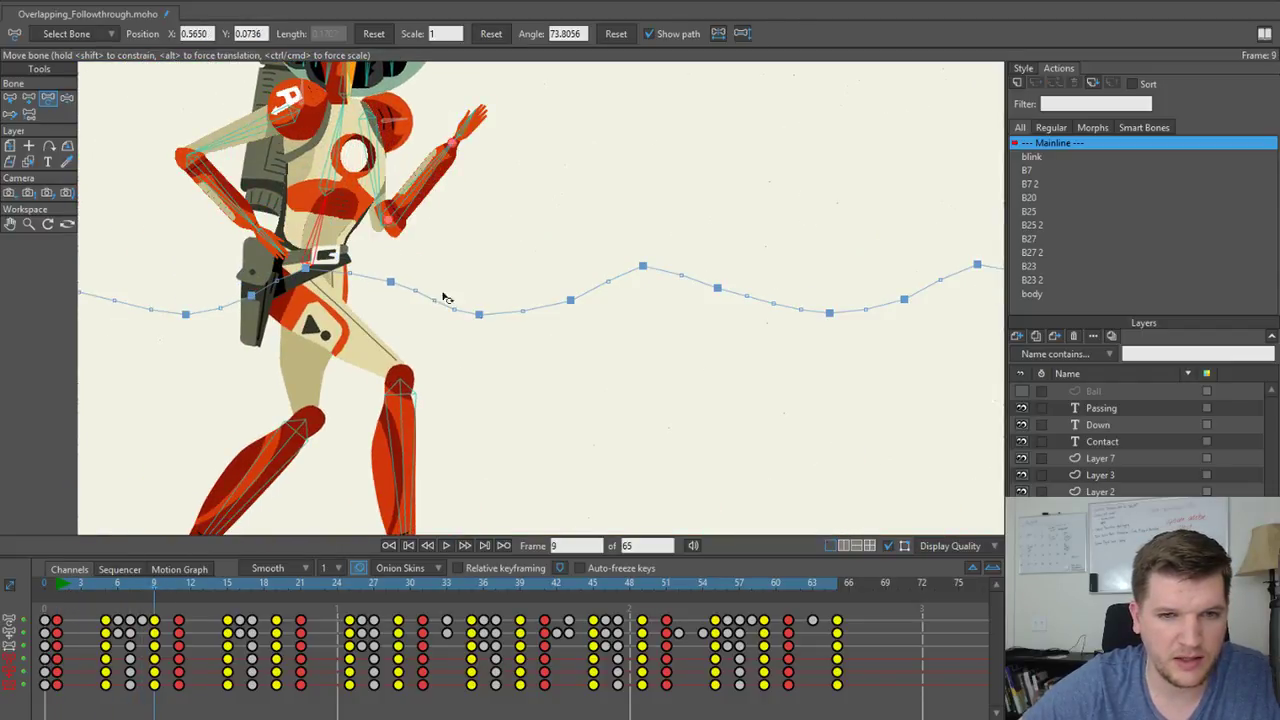
pyautogui.scroll(-2, 512, 326)
pyautogui.scroll(-2, 516, 327)
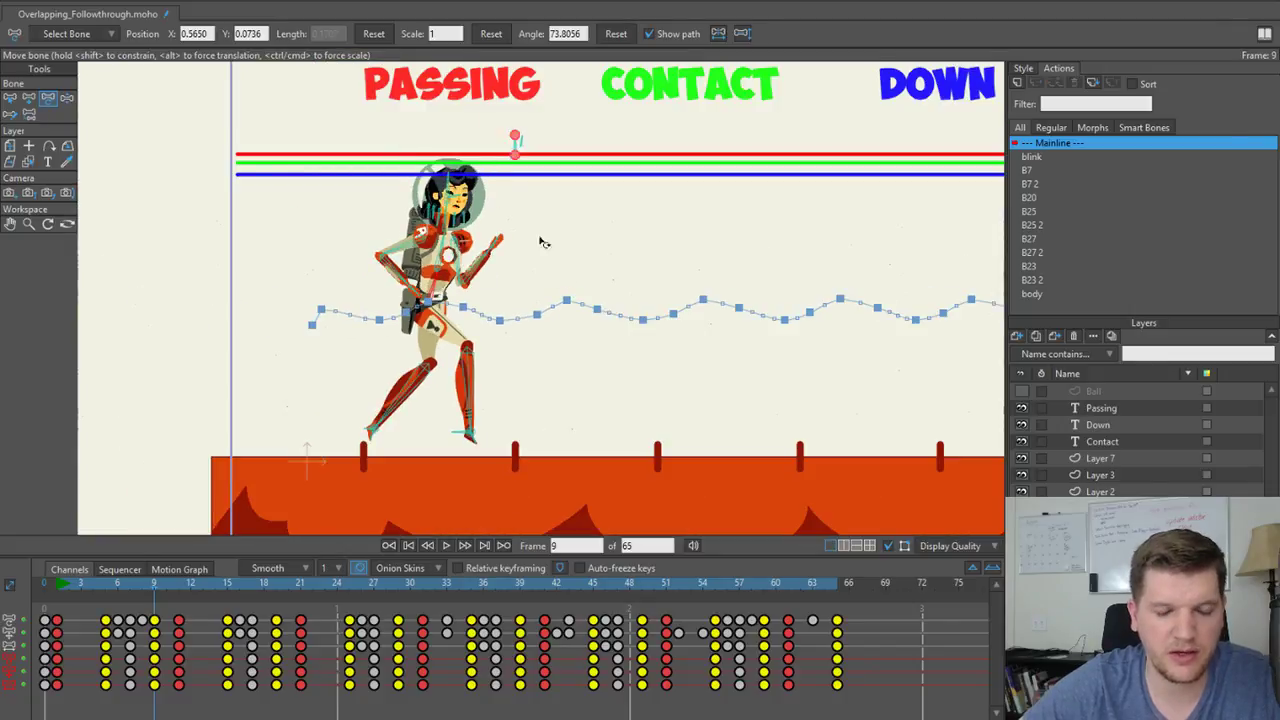
pyautogui.scroll(4, 555, 352)
pyautogui.moveTo(431, 288); pyautogui.dragTo(412, 298)
pyautogui.scroll(-3, 415, 302)
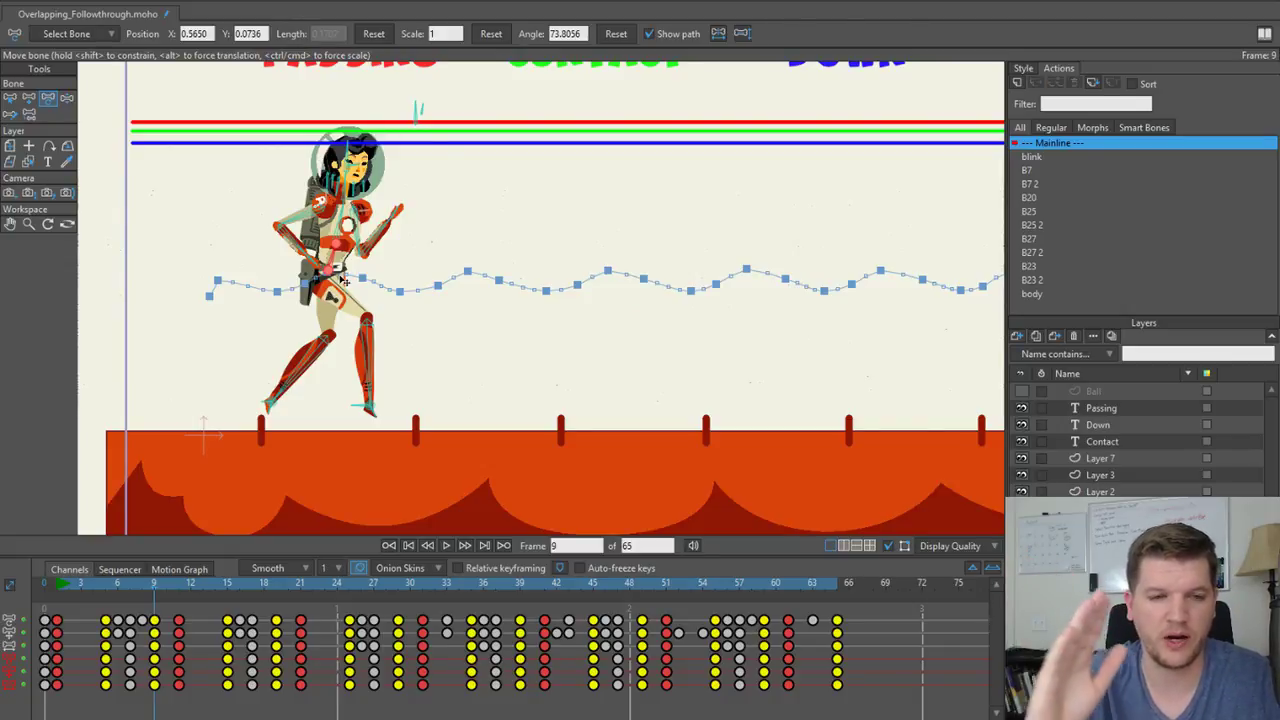
pyautogui.scroll(1, 387, 318)
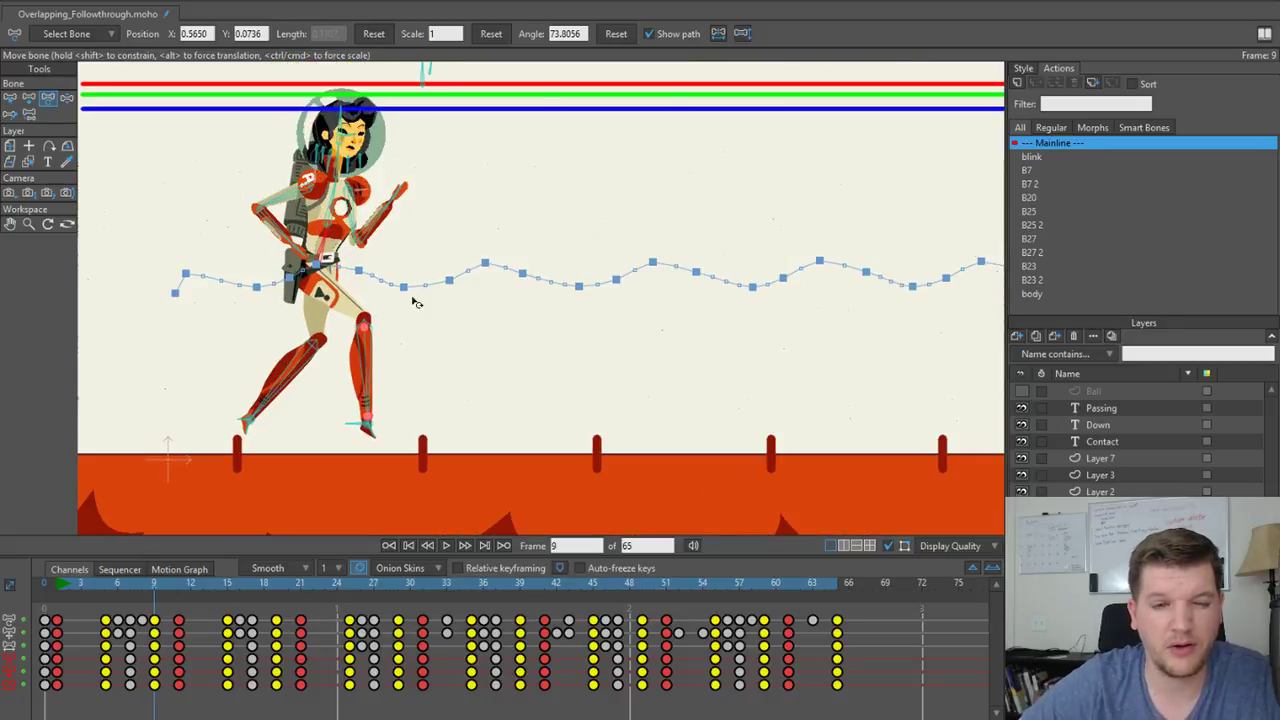
pyautogui.scroll(-1, 394, 295)
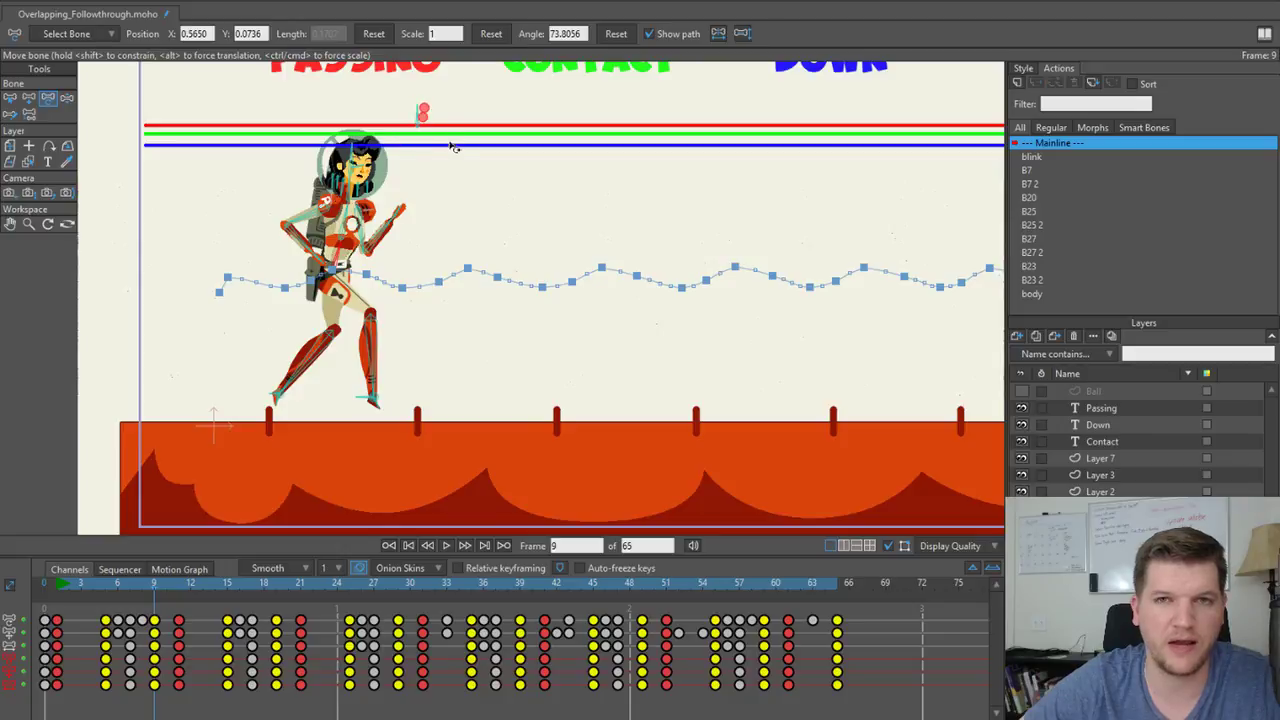
pyautogui.scroll(-2, 440, 217)
pyautogui.moveTo(440, 217); pyautogui.dragTo(376, 236)
pyautogui.scroll(2, 376, 236)
pyautogui.scroll(-1, 375, 236)
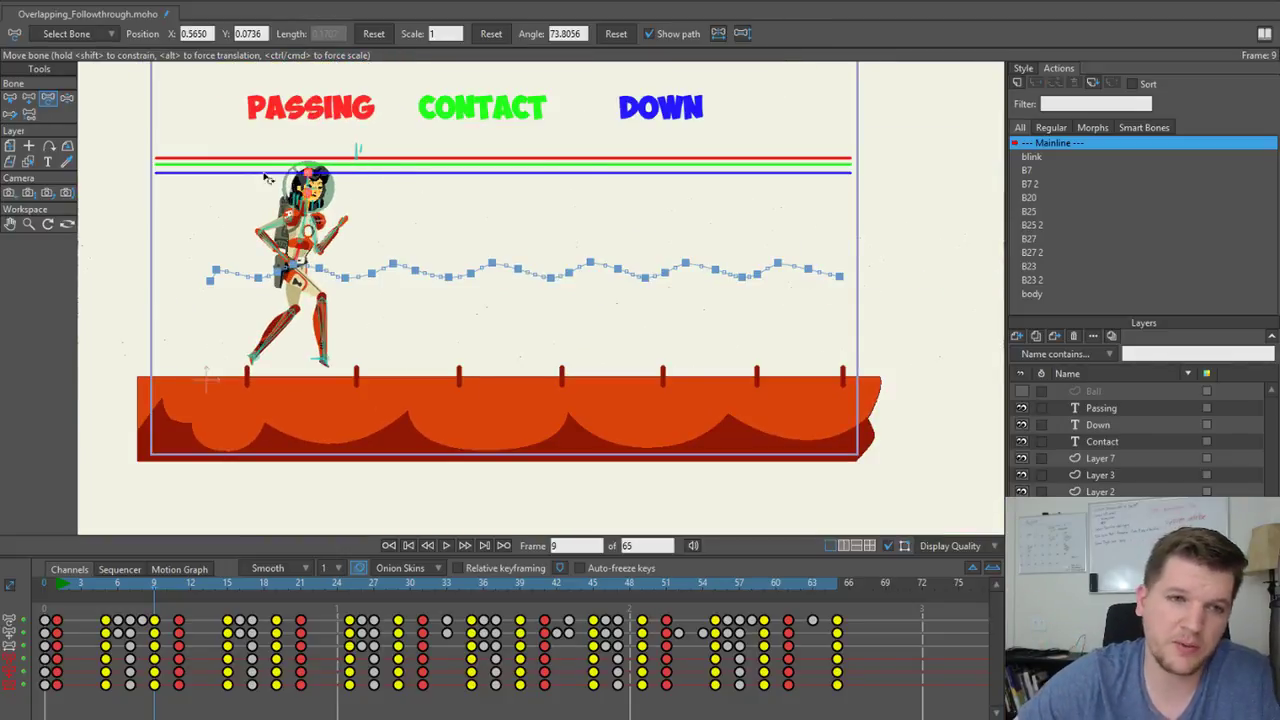
# Compare the body height at frames 1, 5 and 11 with the guide lines, and return to frame 1.
pyautogui.click(57, 580)
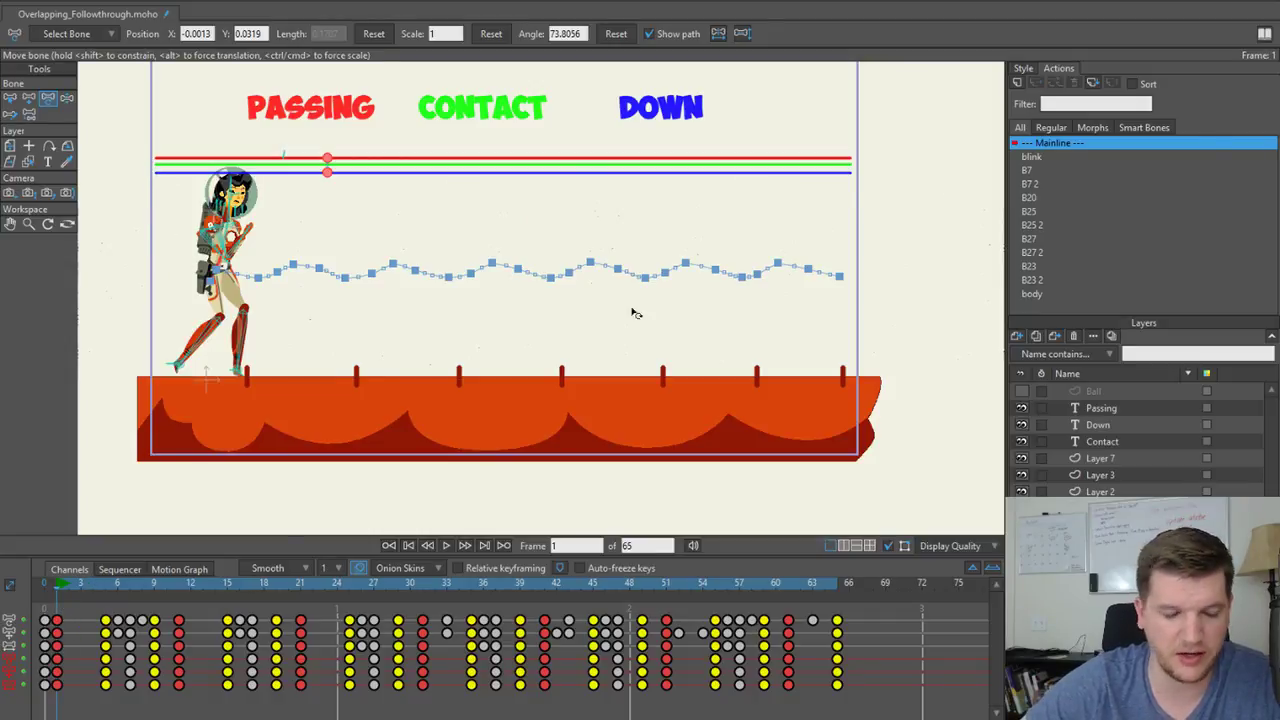
pyautogui.click(106, 583)
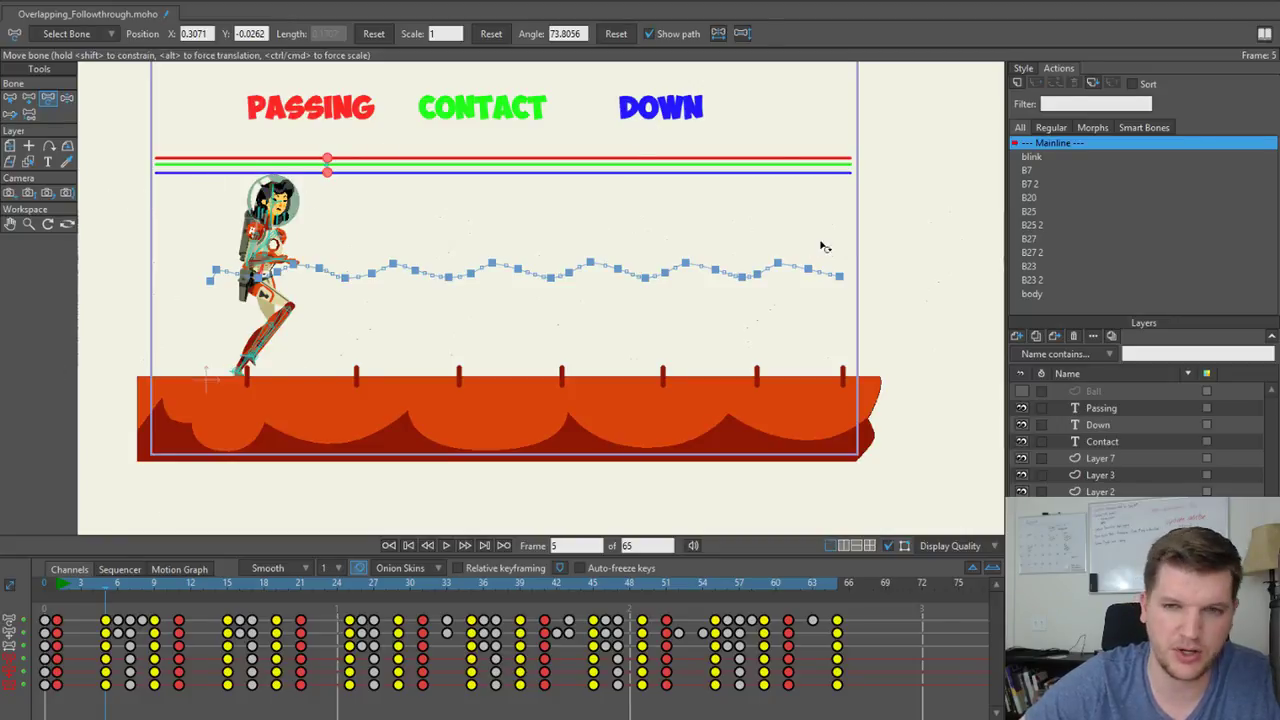
pyautogui.moveTo(105, 578); pyautogui.dragTo(183, 577)
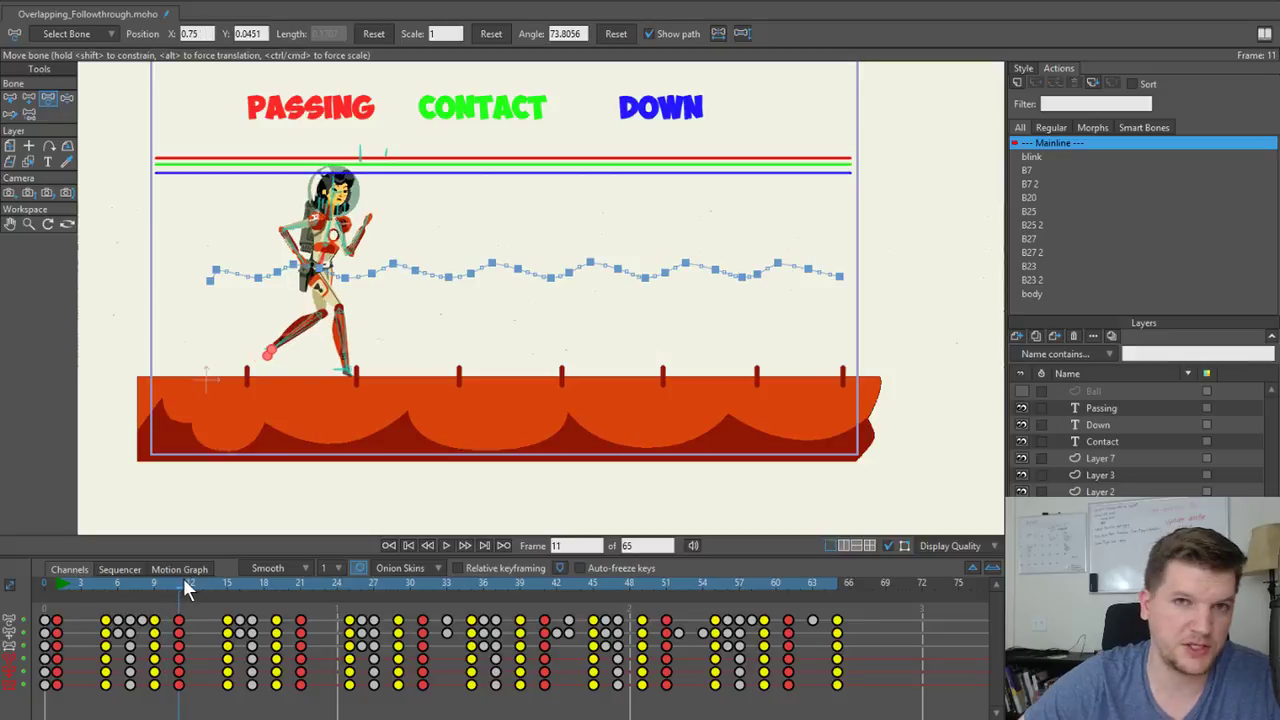
pyautogui.moveTo(58, 583)
pyautogui.mouseDown()
pyautogui.moveTo(47, 588)
pyautogui.moveTo(58, 582)
pyautogui.mouseUp()
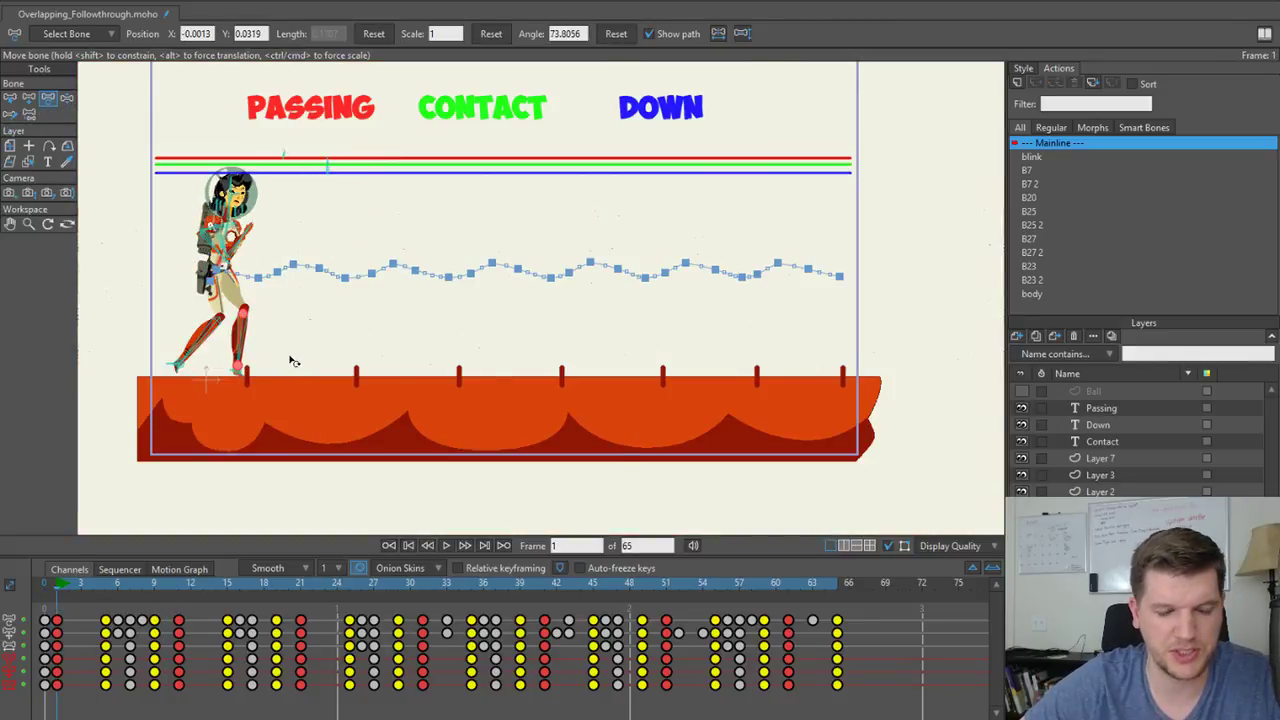
pyautogui.scroll(3, 292, 364)
pyautogui.scroll(-3, 640, 417)
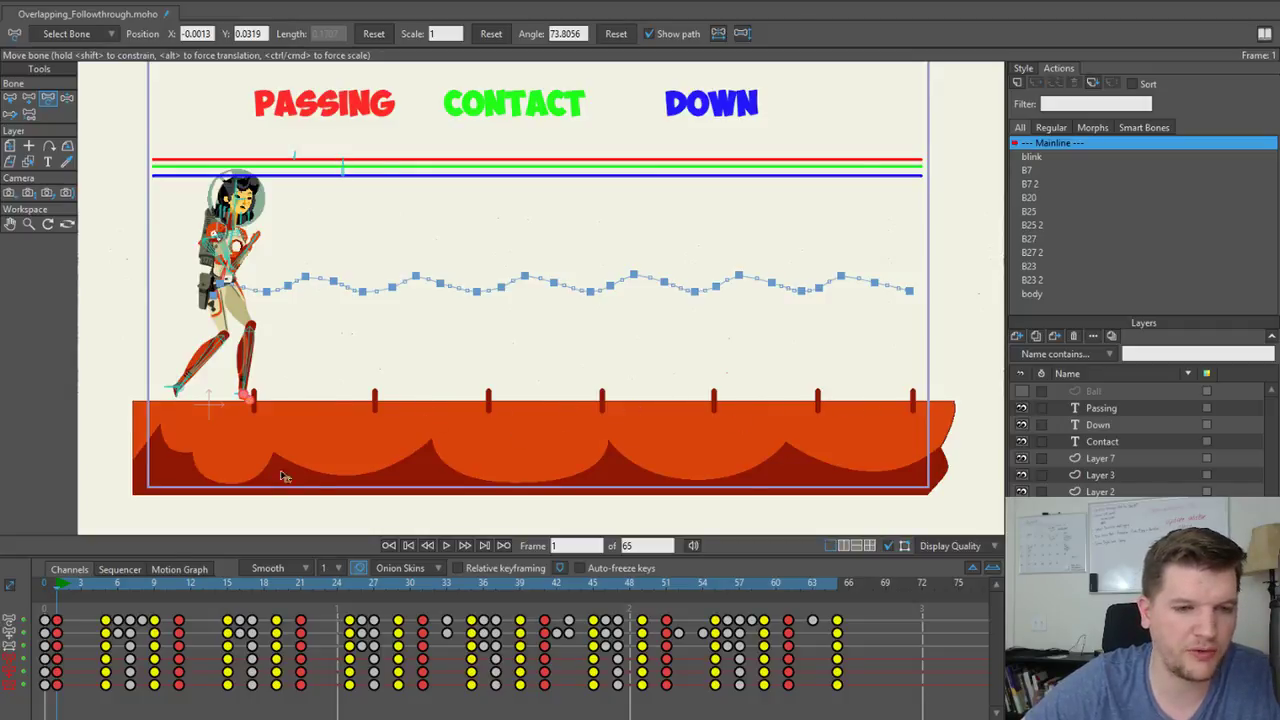
# Scrub to frame 7, inspect the pose and hip path up close, and return to frame 1.
pyautogui.moveTo(79, 584); pyautogui.dragTo(134, 558)
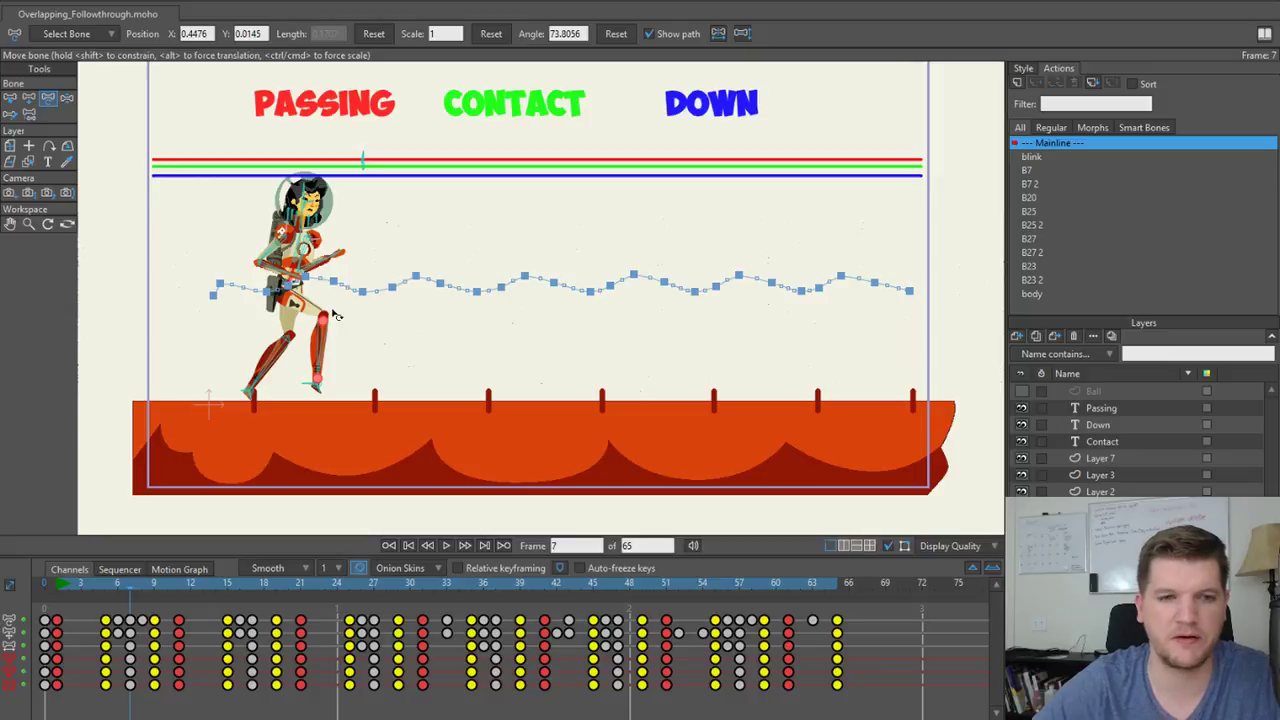
pyautogui.scroll(3, 358, 267)
pyautogui.moveTo(345, 258); pyautogui.dragTo(420, 271)
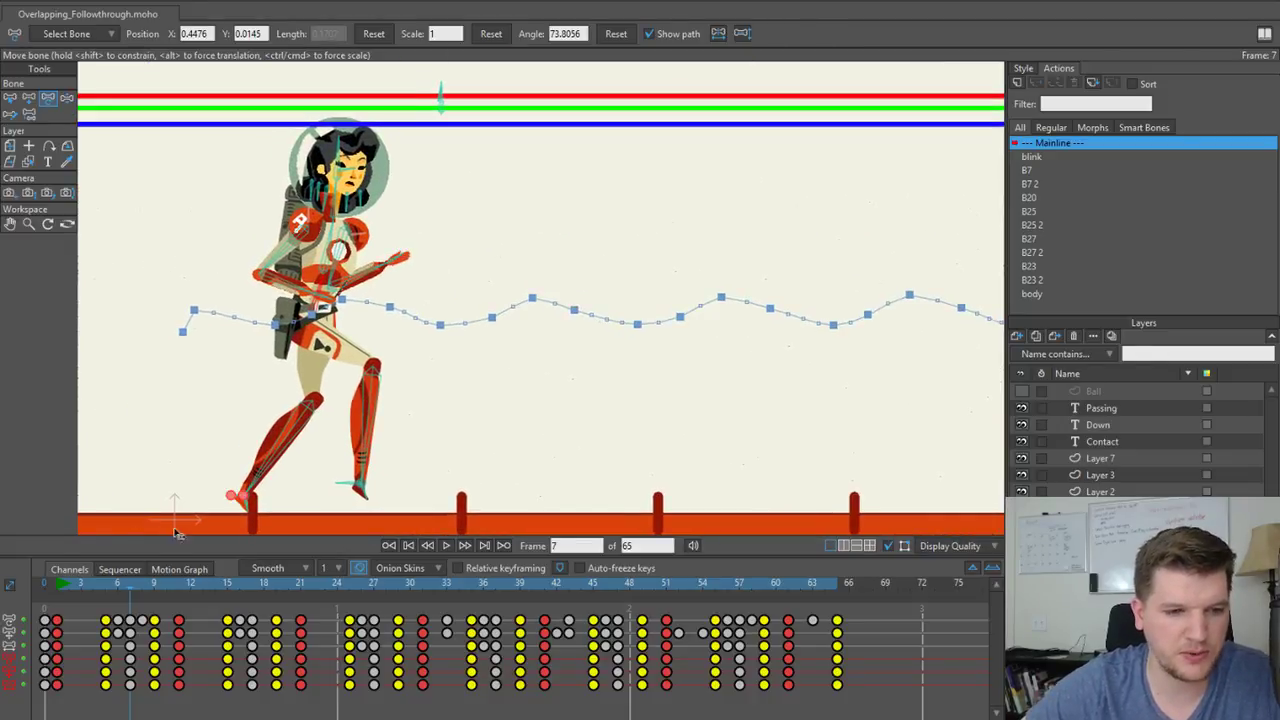
pyautogui.click(59, 584)
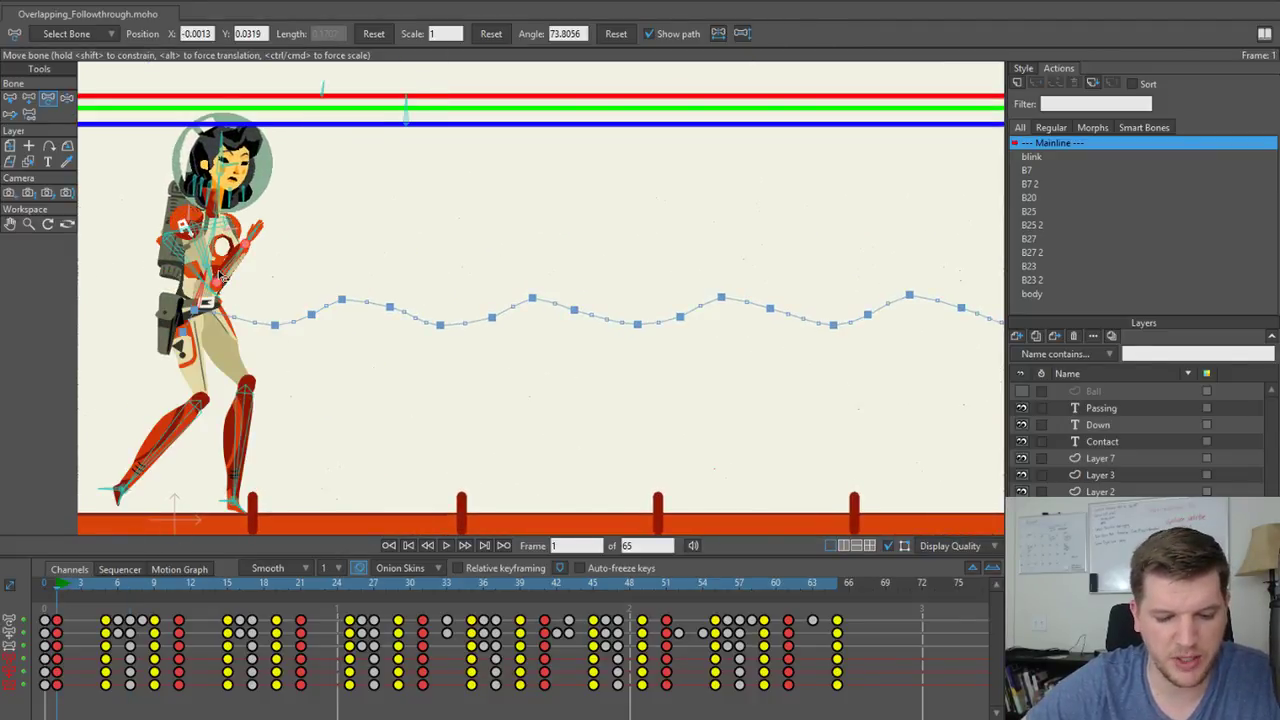
# Select the upper torso bone and inspect it at frame 1 with the Transform Bone tool.
pyautogui.press('b')
pyautogui.click(221, 227)
pyautogui.scroll(2, 263, 286)
pyautogui.moveTo(288, 300); pyautogui.dragTo(510, 322)
pyautogui.press('t')
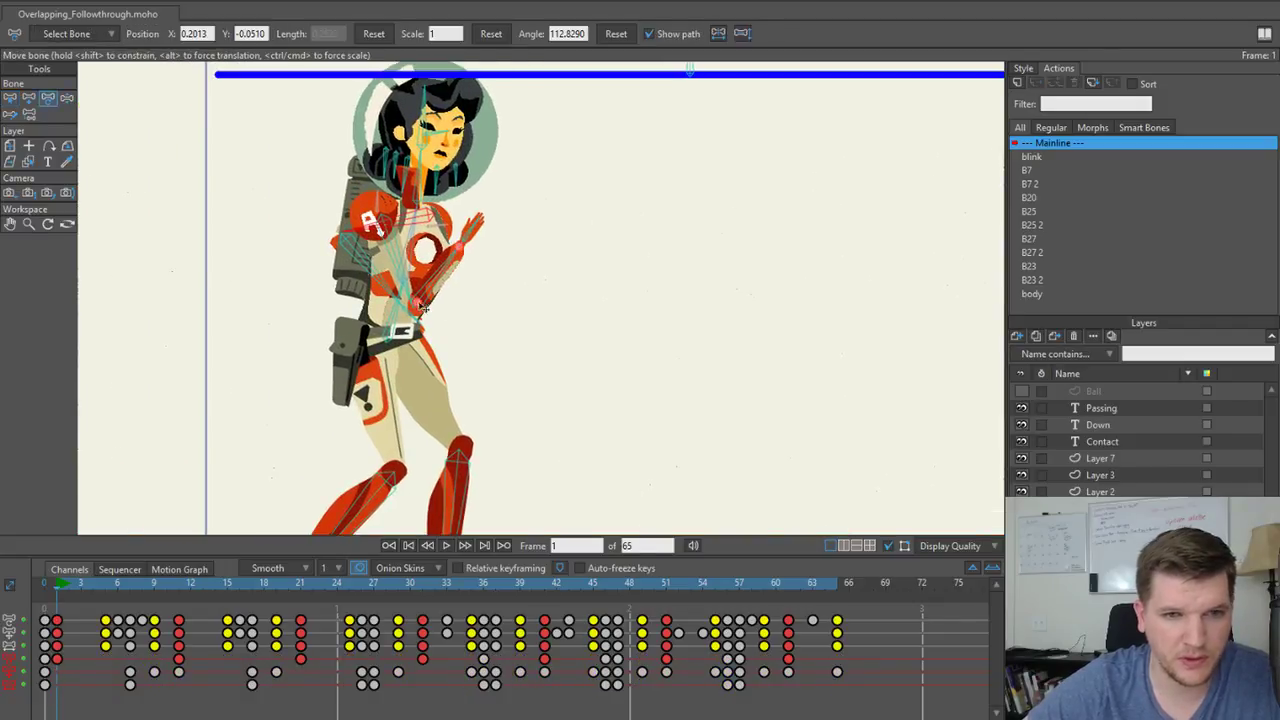
pyautogui.press('b')
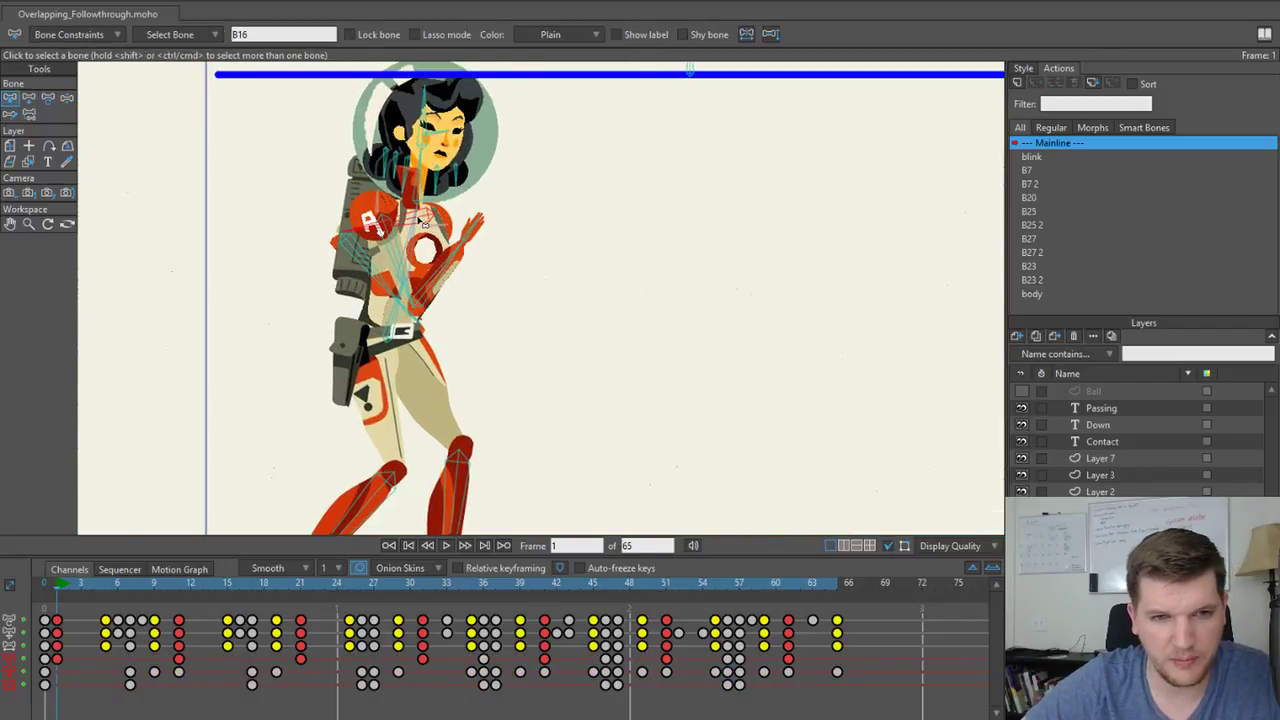
pyautogui.press('t')
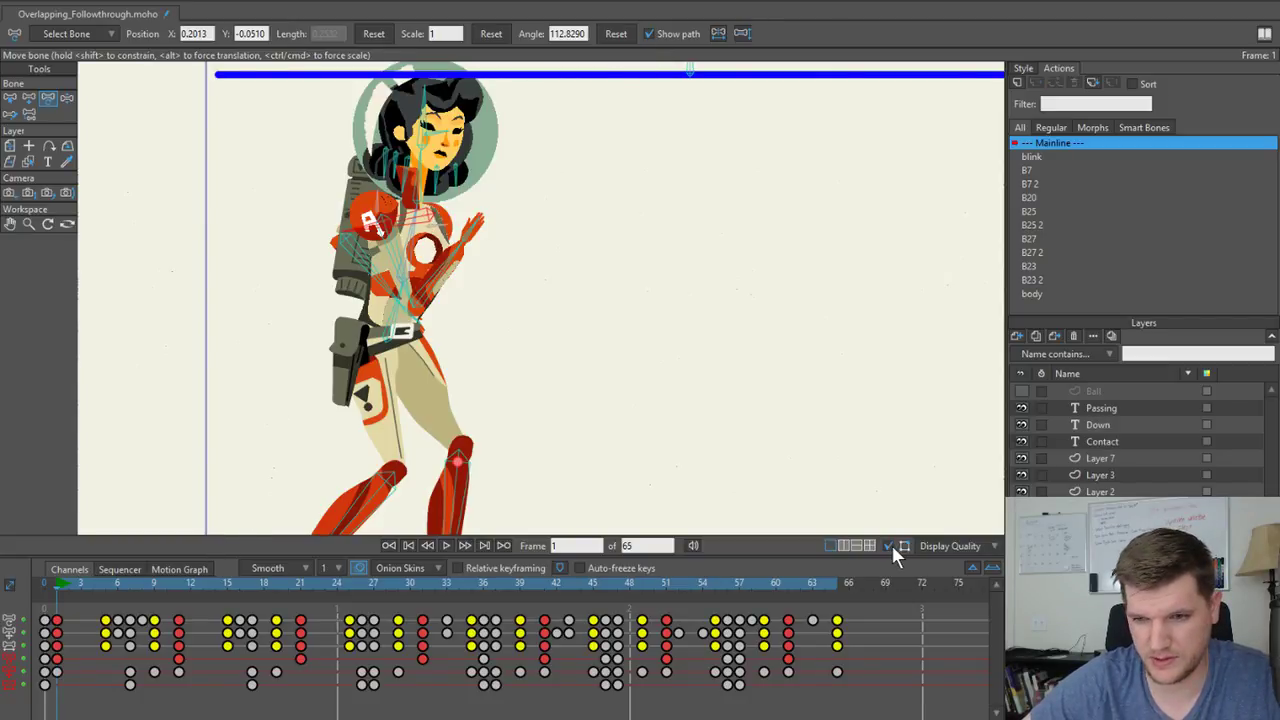
pyautogui.scroll(-3, 586, 171)
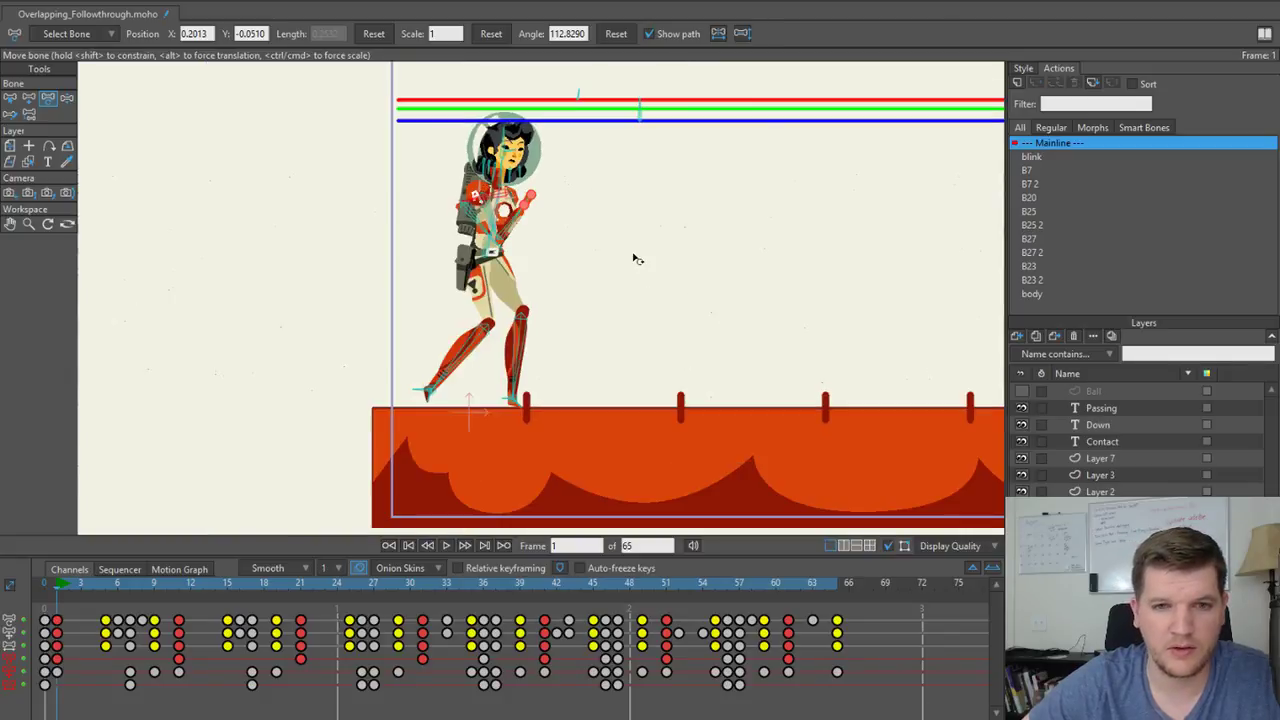
# Display the hip bone's motion path again and compare it with the upper torso bone in the Transform Bone tool.
pyautogui.scroll(3, 633, 258)
pyautogui.press('b')
pyautogui.click(446, 251)
pyautogui.press('t')
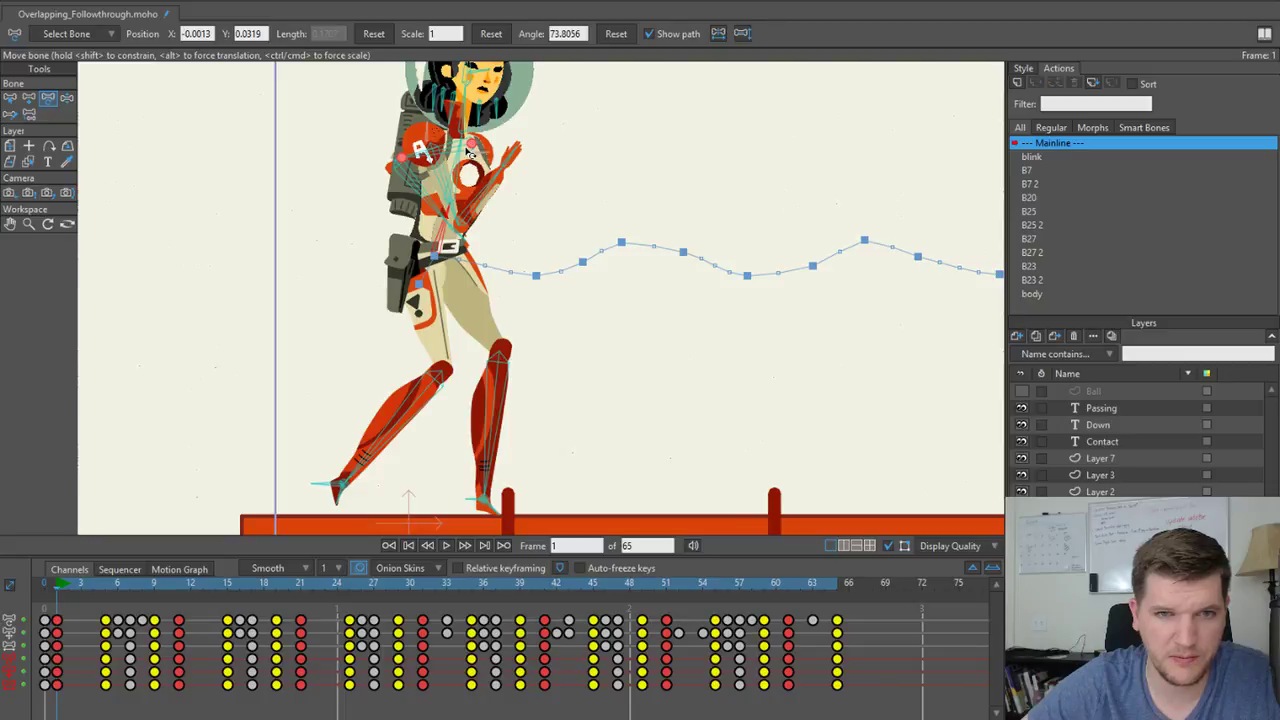
pyautogui.press('b')
pyautogui.click(448, 151)
pyautogui.press('t')
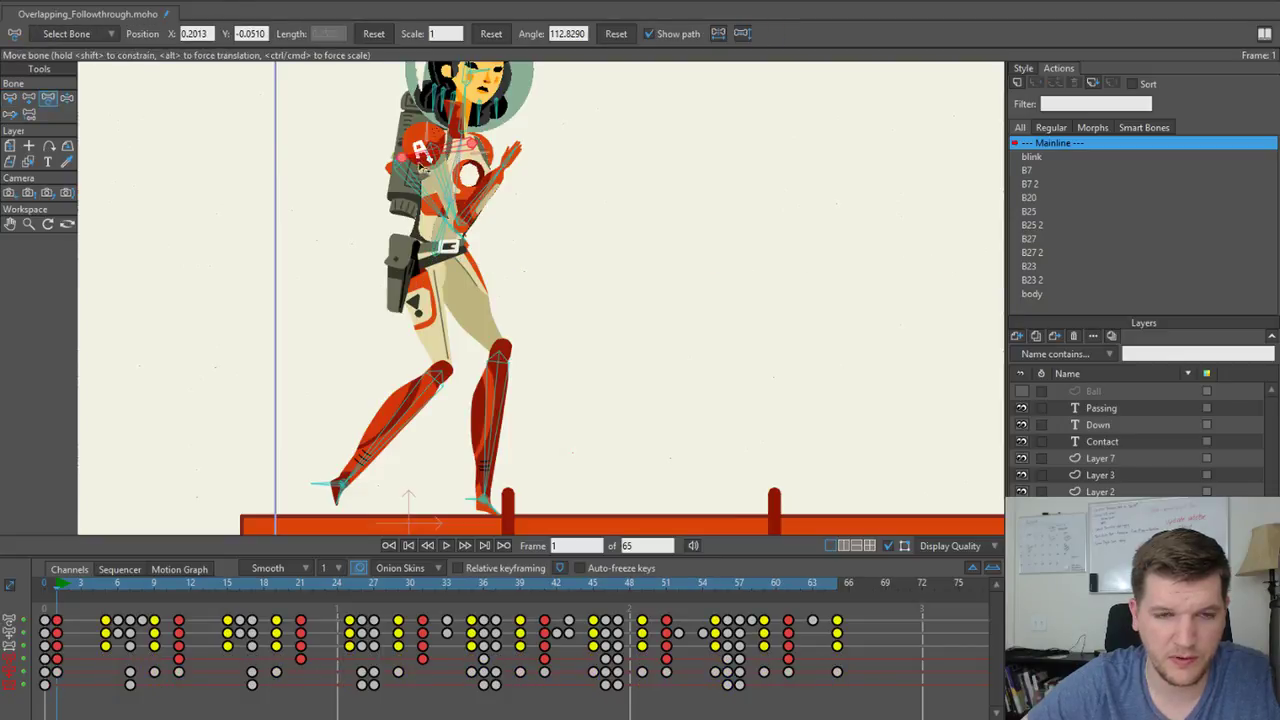
# Inspect the upper arm bone B18 with Transform Bone, and return to the hip bone's motion path.
pyautogui.press('b')
pyautogui.click(413, 181)
pyautogui.press('t')
pyautogui.press('b')
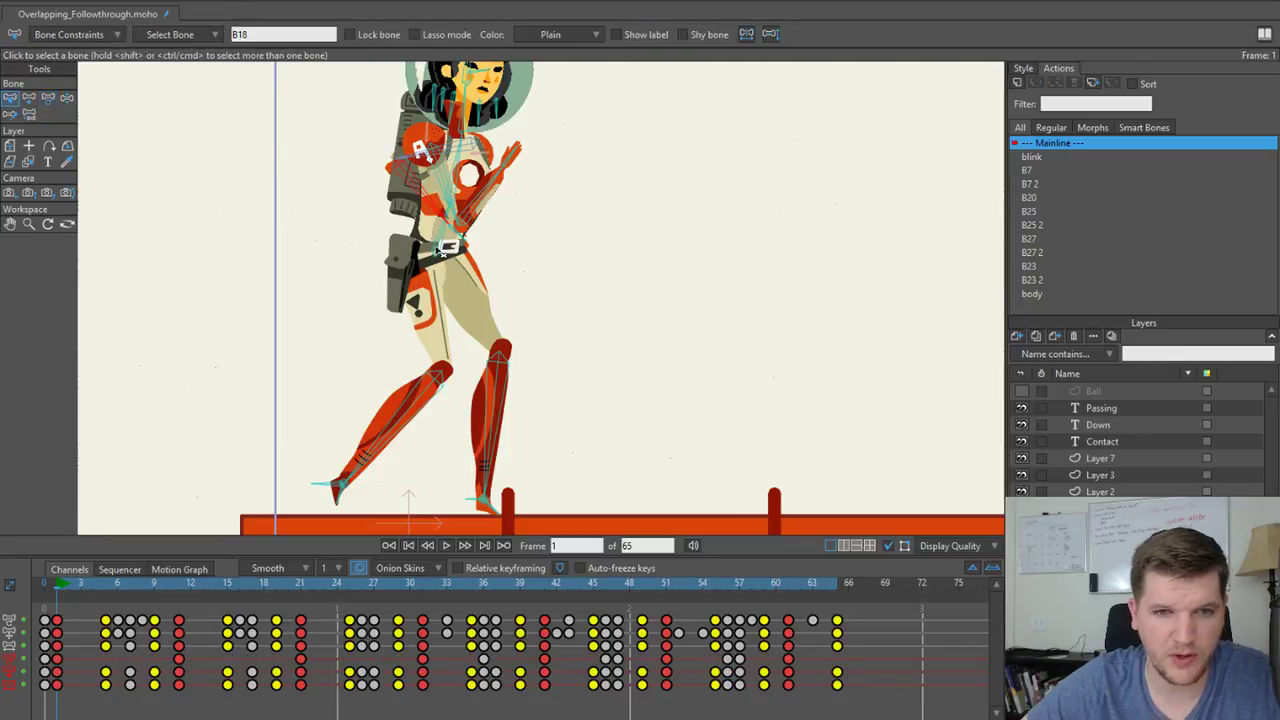
pyautogui.click(445, 187)
pyautogui.press('t')
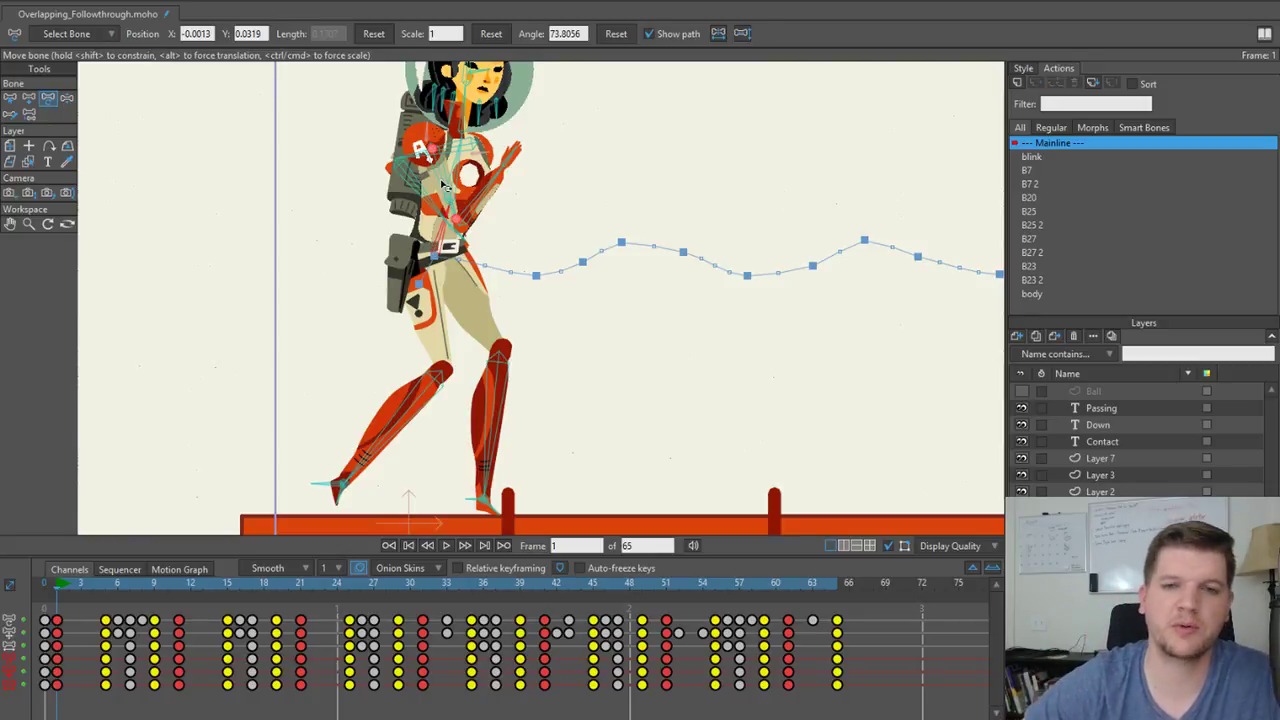
pyautogui.moveTo(684, 323); pyautogui.dragTo(512, 355)
pyautogui.scroll(-2, 512, 350)
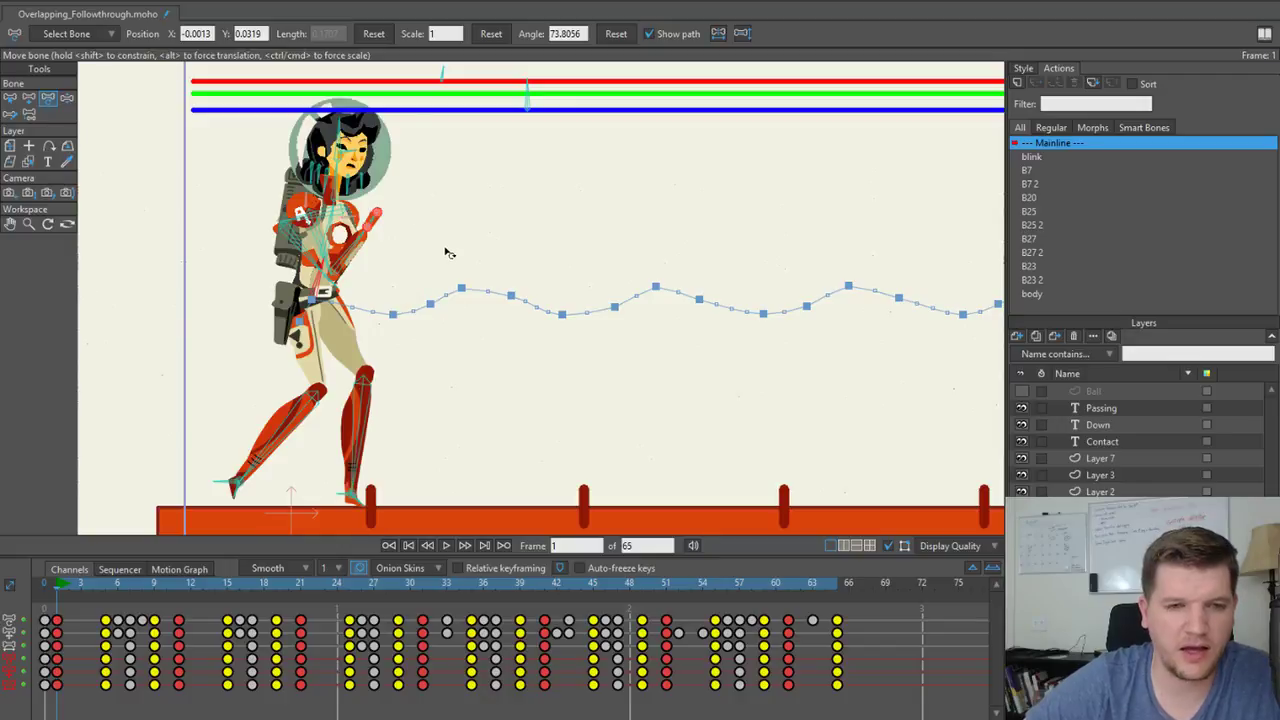
# Try moving the hip bone at frame 1 to see how the body follows, and undo the move.
pyautogui.scroll(3, 420, 270)
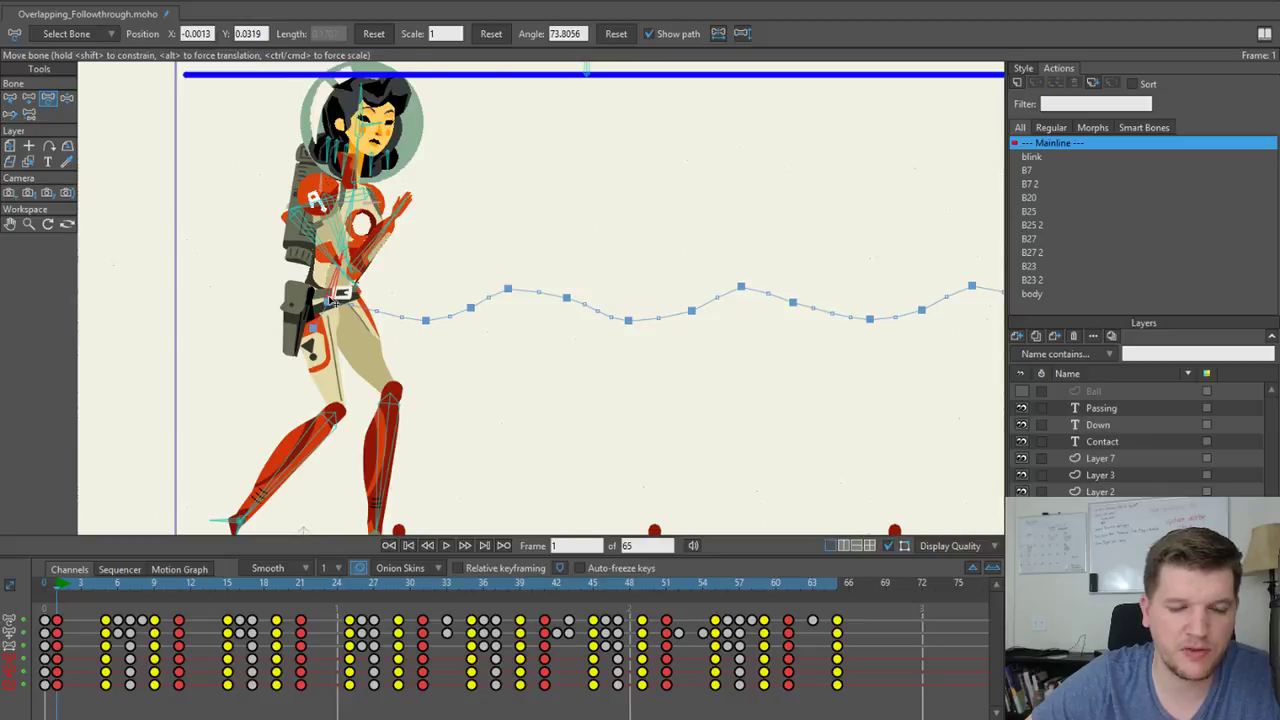
pyautogui.moveTo(330, 302); pyautogui.dragTo(409, 337)
pyautogui.hotkey('ctrl', 'z')
pyautogui.scroll(-2, 409, 337)
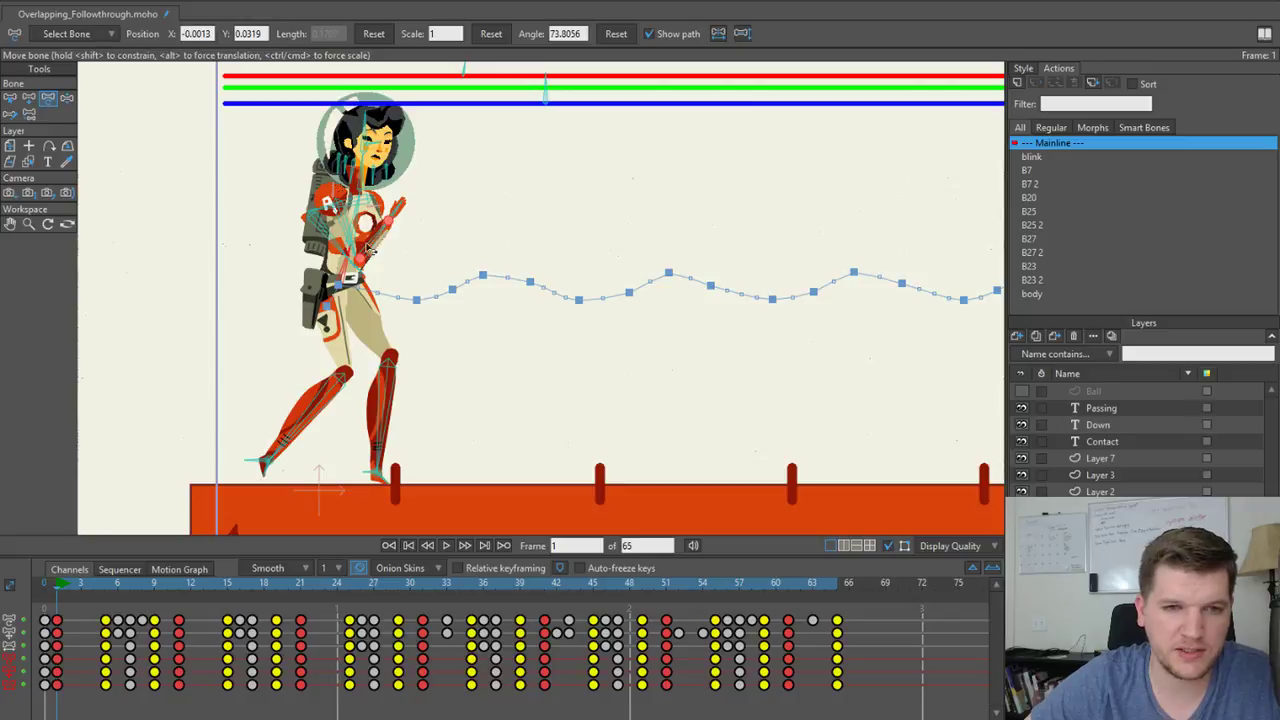
pyautogui.scroll(1, 378, 232)
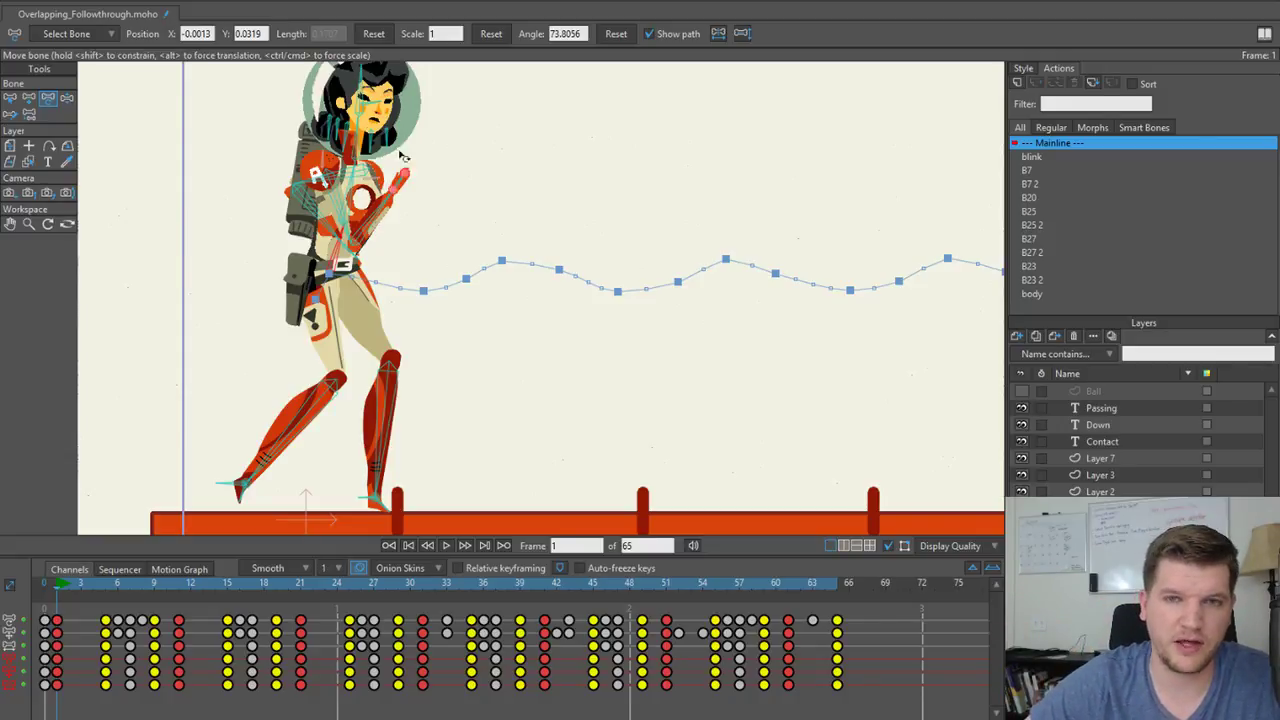
pyautogui.scroll(1, 405, 253)
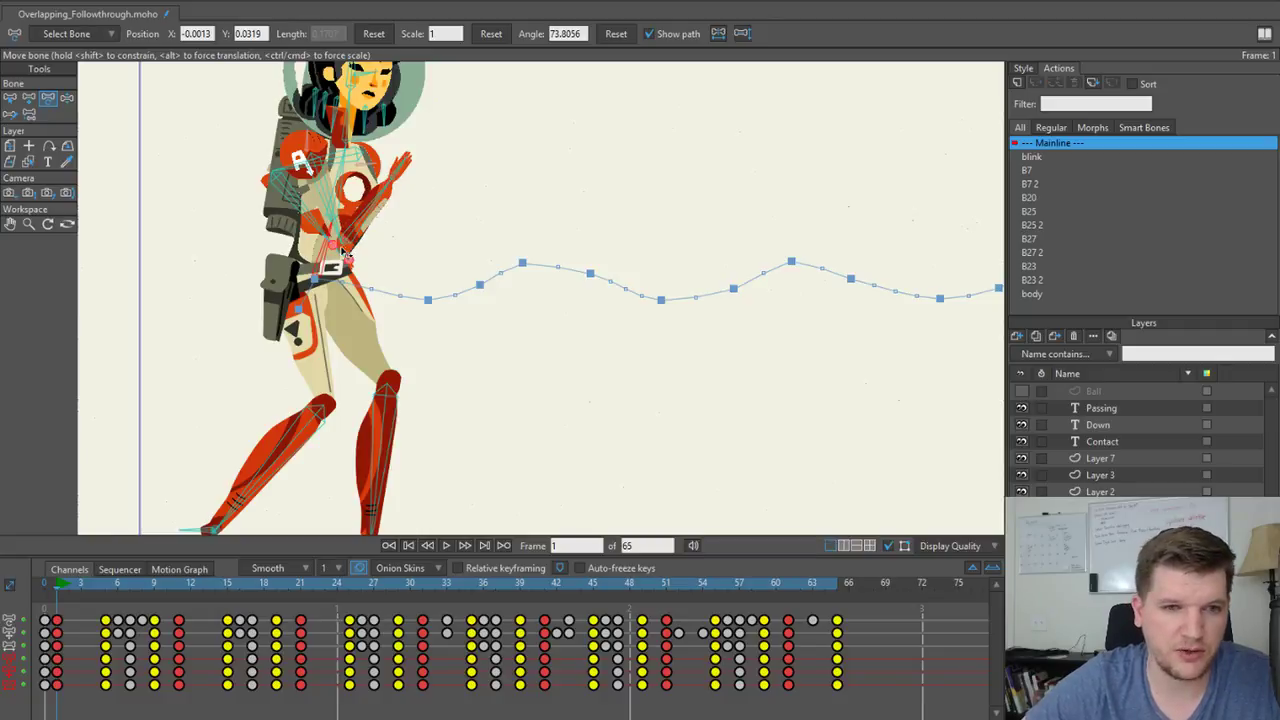
# Select the upper torso bone B6, show all of the rig's bones, and mark B6 as a shy bone.
pyautogui.press('z')
pyautogui.click(336, 184)
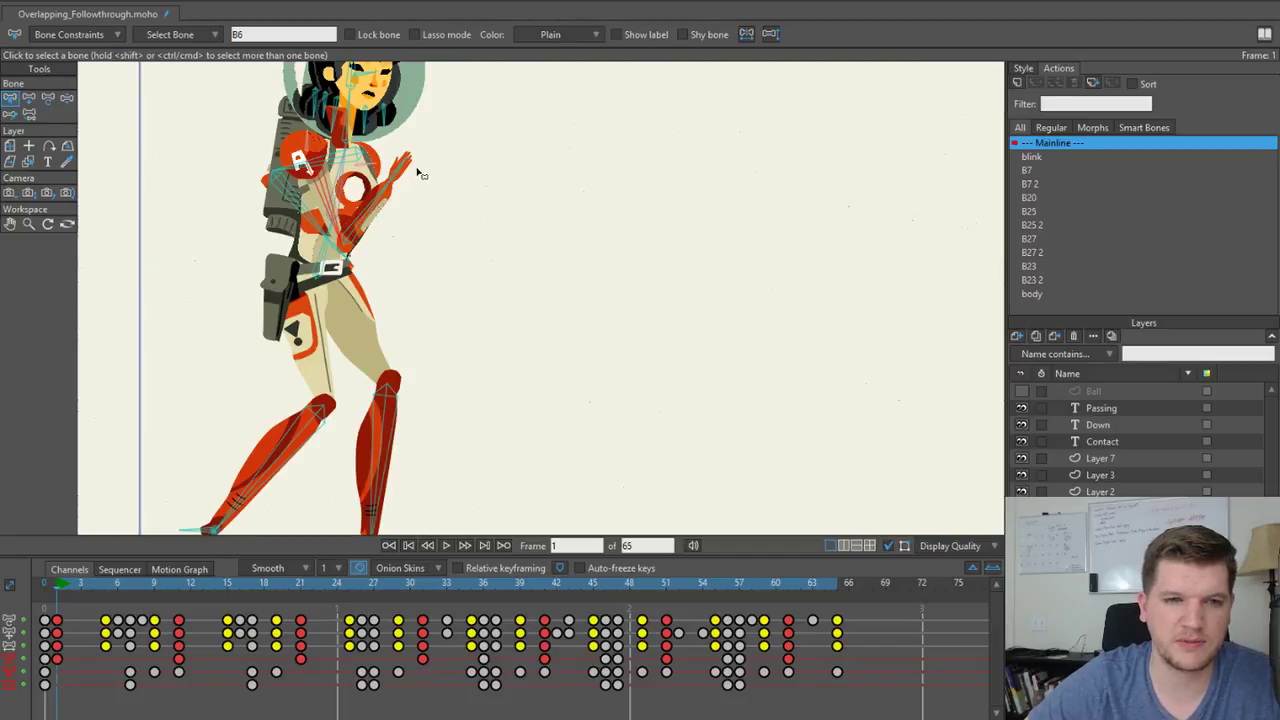
pyautogui.click(150, 3)
pyautogui.moveTo(110, 4)
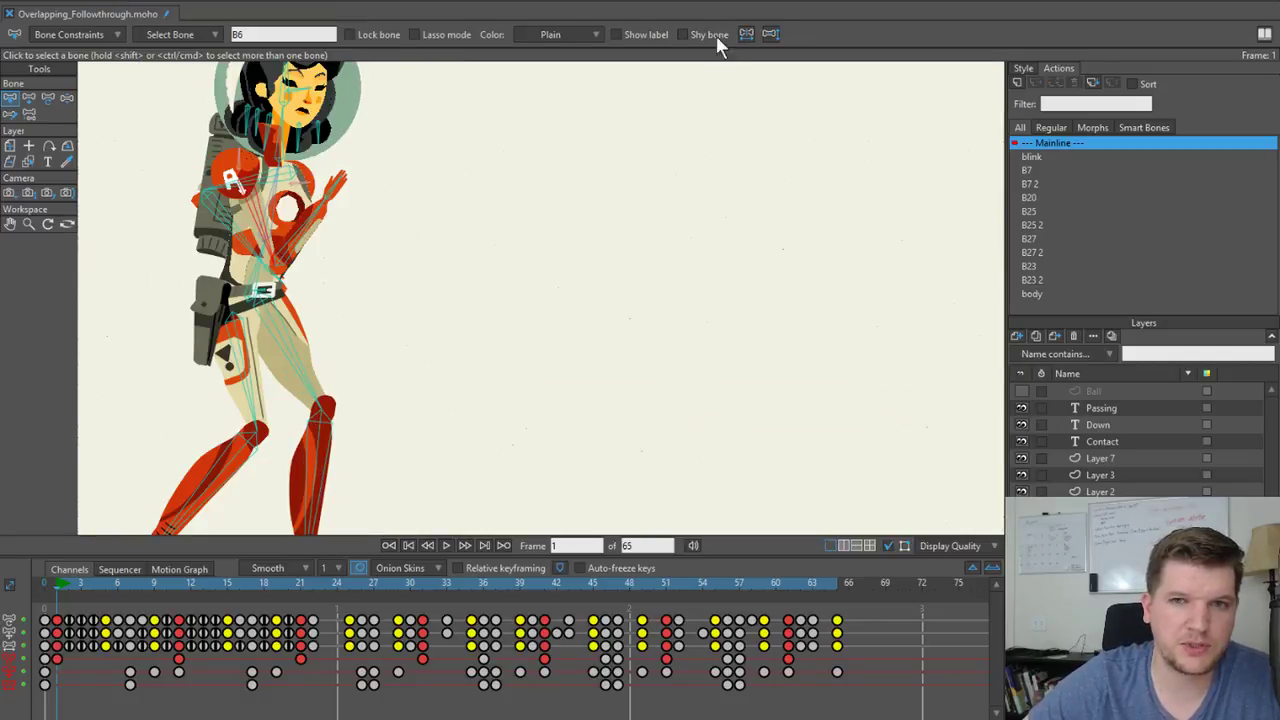
pyautogui.click(683, 34)
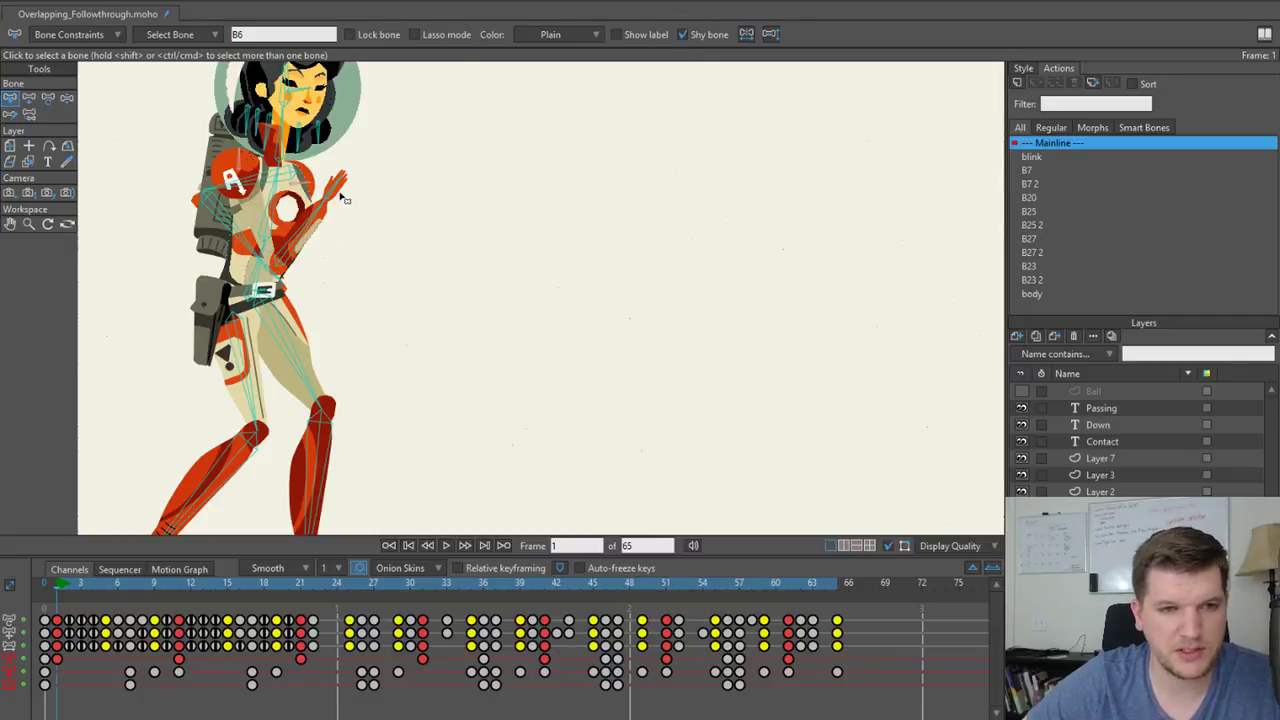
# Select and hide every bone in the rig, and toggle the shy bones back on.
pyautogui.click(135, 4)
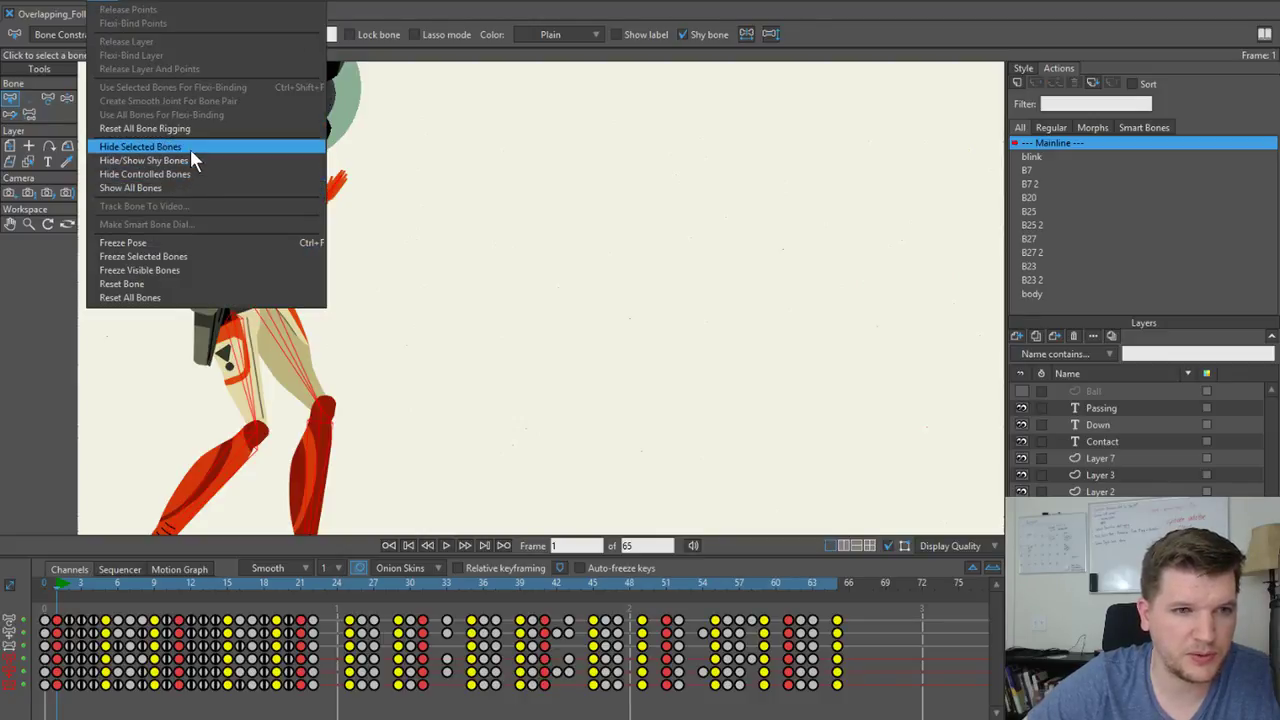
pyautogui.click(189, 147)
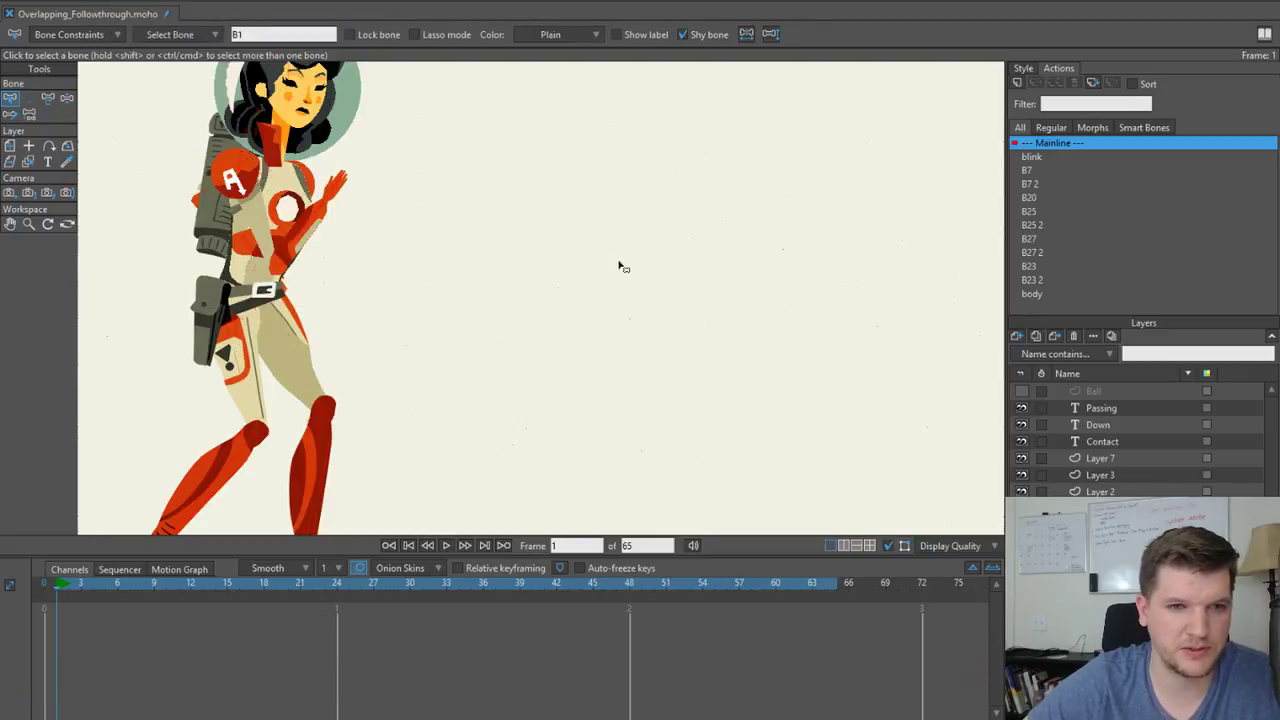
pyautogui.scroll(1, 337, 216)
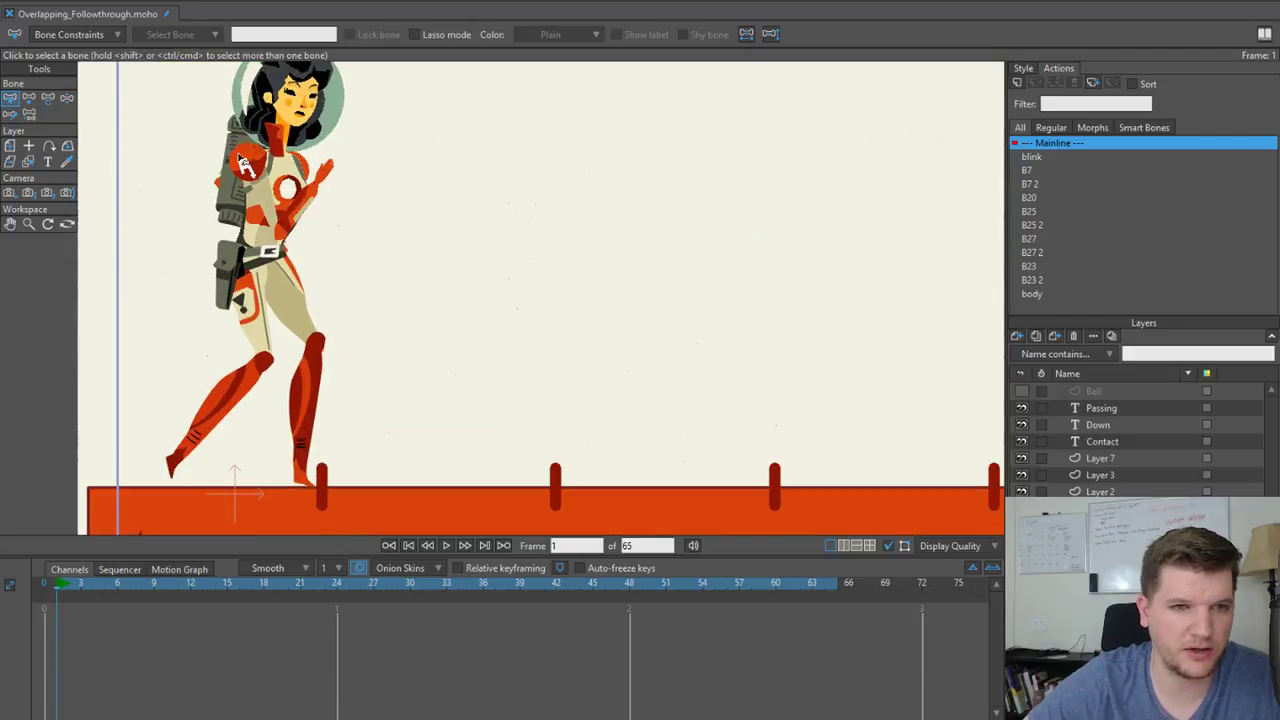
pyautogui.click(106, 3)
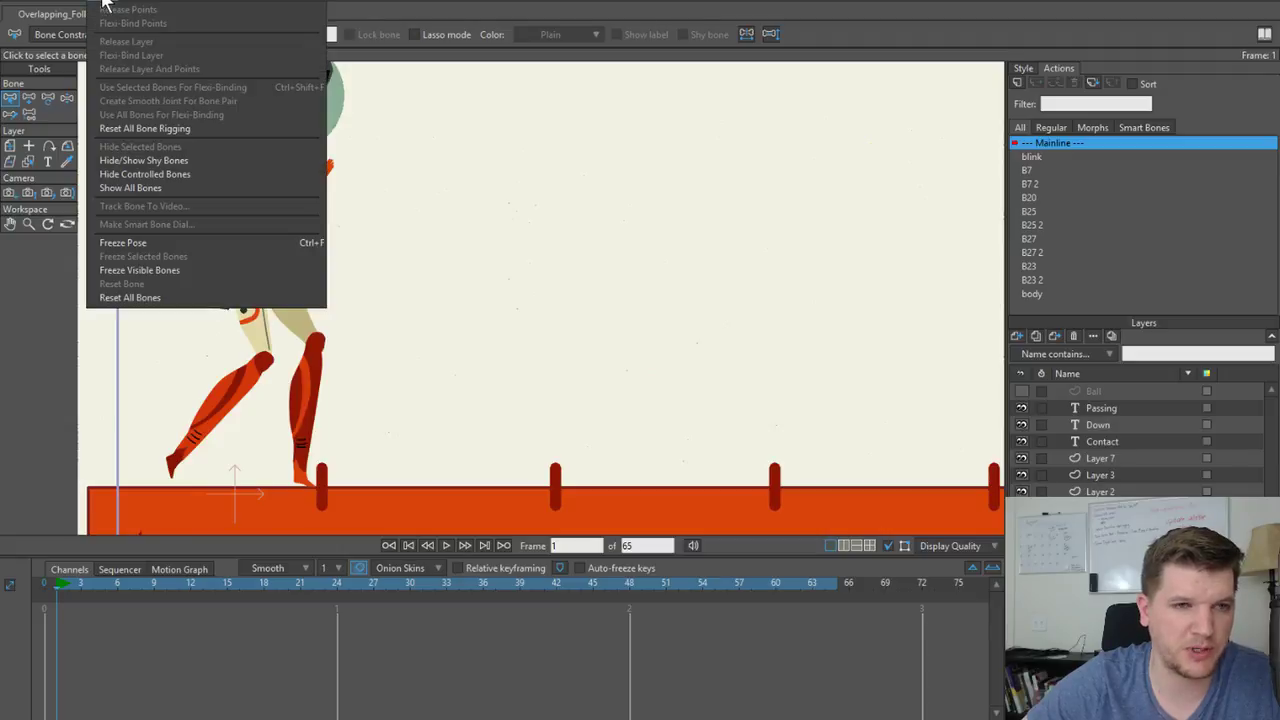
pyautogui.click(167, 160)
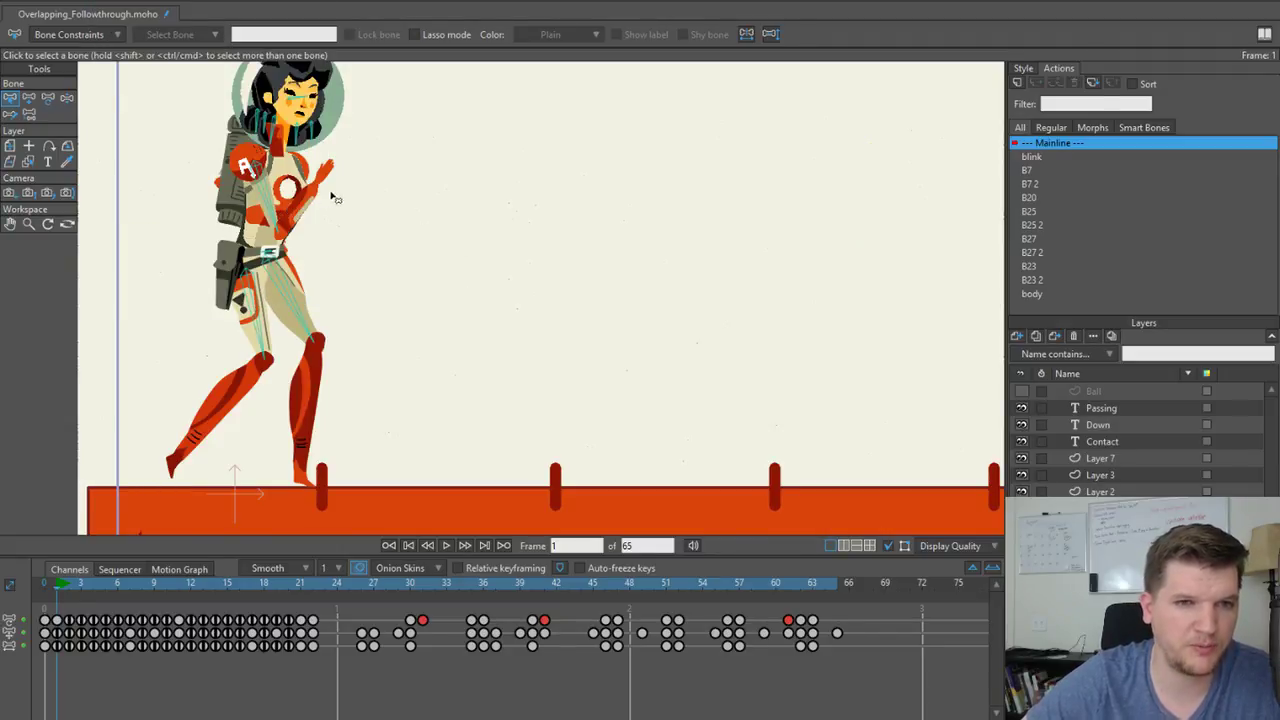
# Examine the shy bones on the character's body, and select torso bone B6 to view its keyframes.
pyautogui.scroll(2, 350, 199)
pyautogui.moveTo(356, 199); pyautogui.dragTo(363, 323)
pyautogui.scroll(2, 362, 327)
pyautogui.moveTo(281, 277); pyautogui.dragTo(368, 249)
pyautogui.scroll(2, 368, 249)
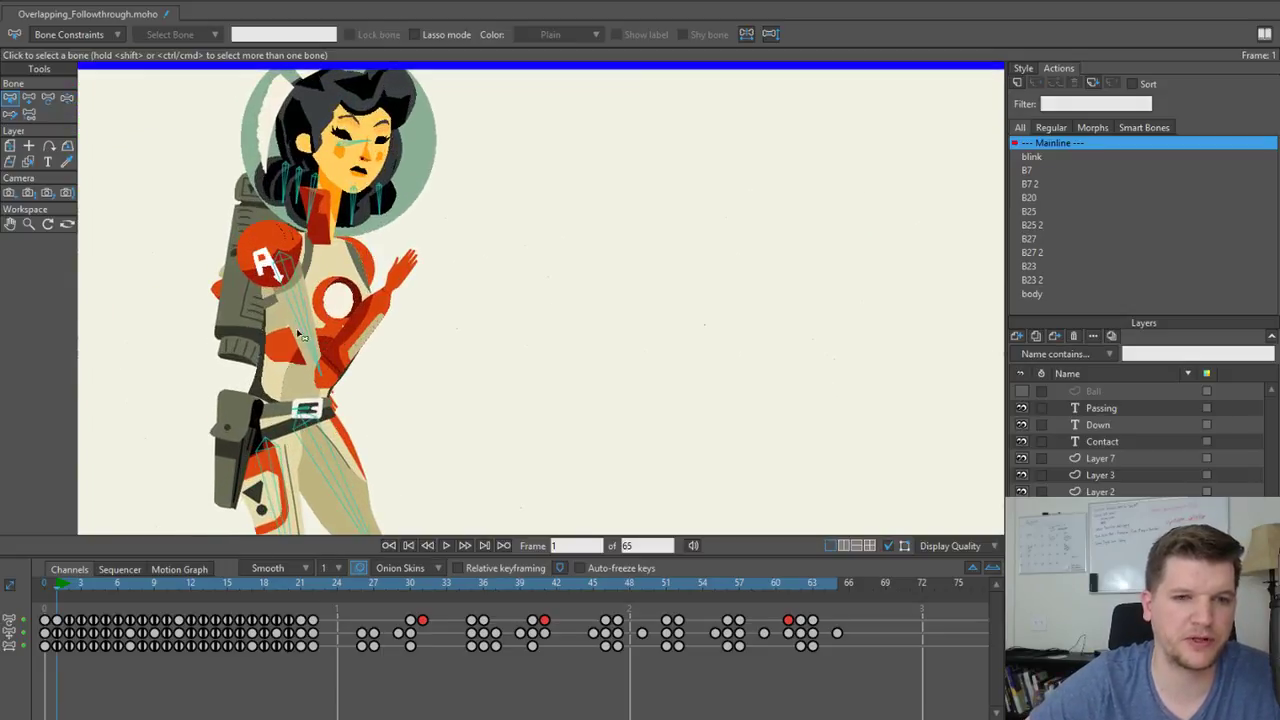
pyautogui.scroll(-4, 361, 391)
pyautogui.moveTo(386, 415); pyautogui.dragTo(371, 348)
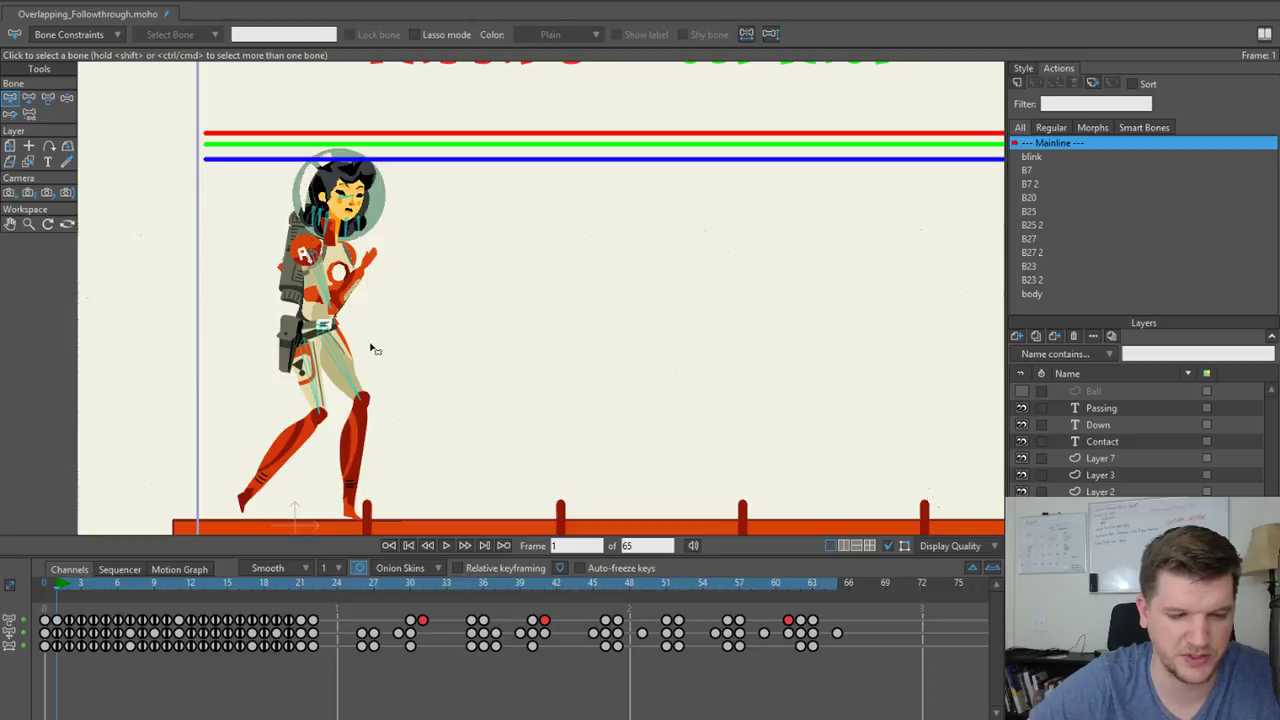
pyautogui.scroll(3, 375, 348)
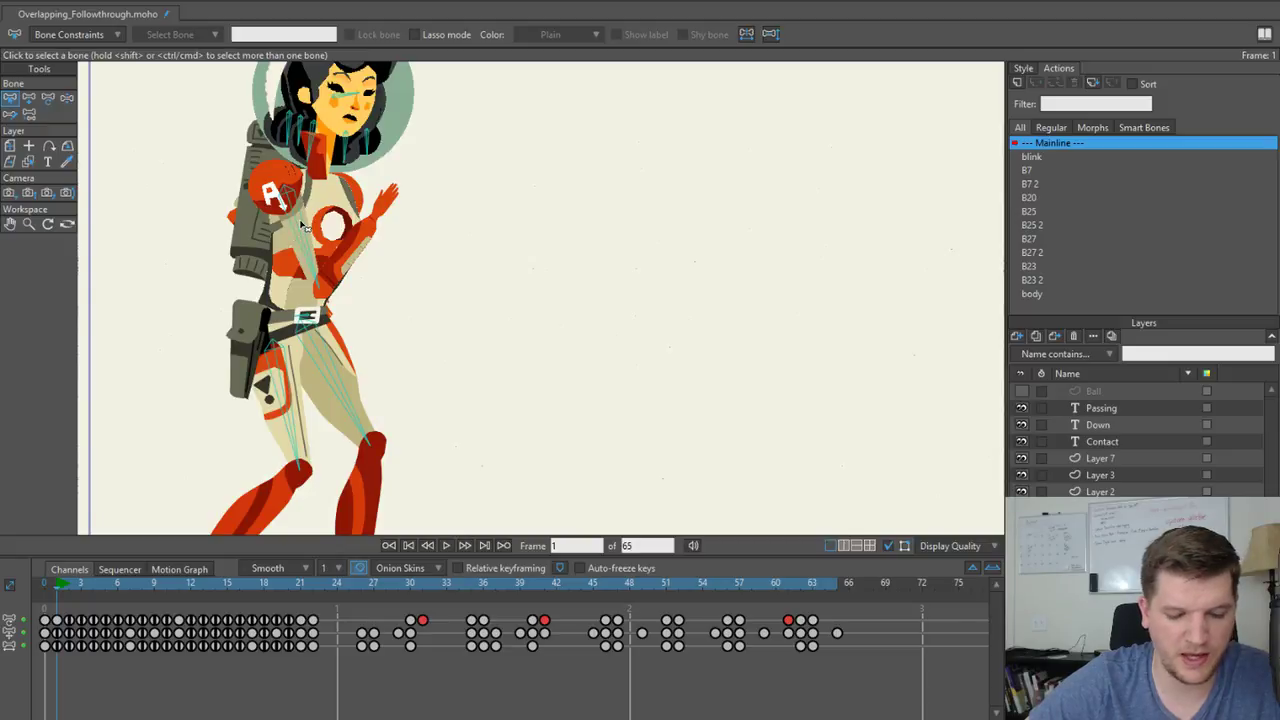
pyautogui.click(305, 225)
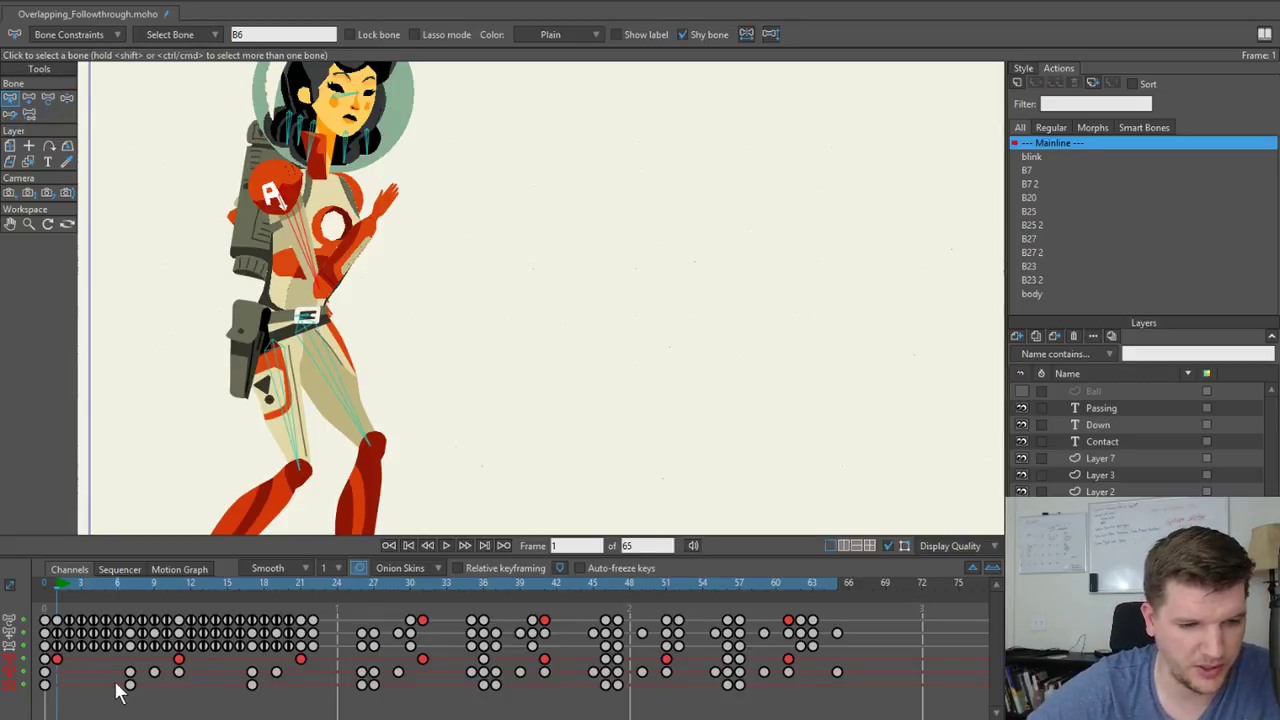
# Select the thigh bones together with the hair and face bones, and hide them.
pyautogui.scroll(-4, 371, 289)
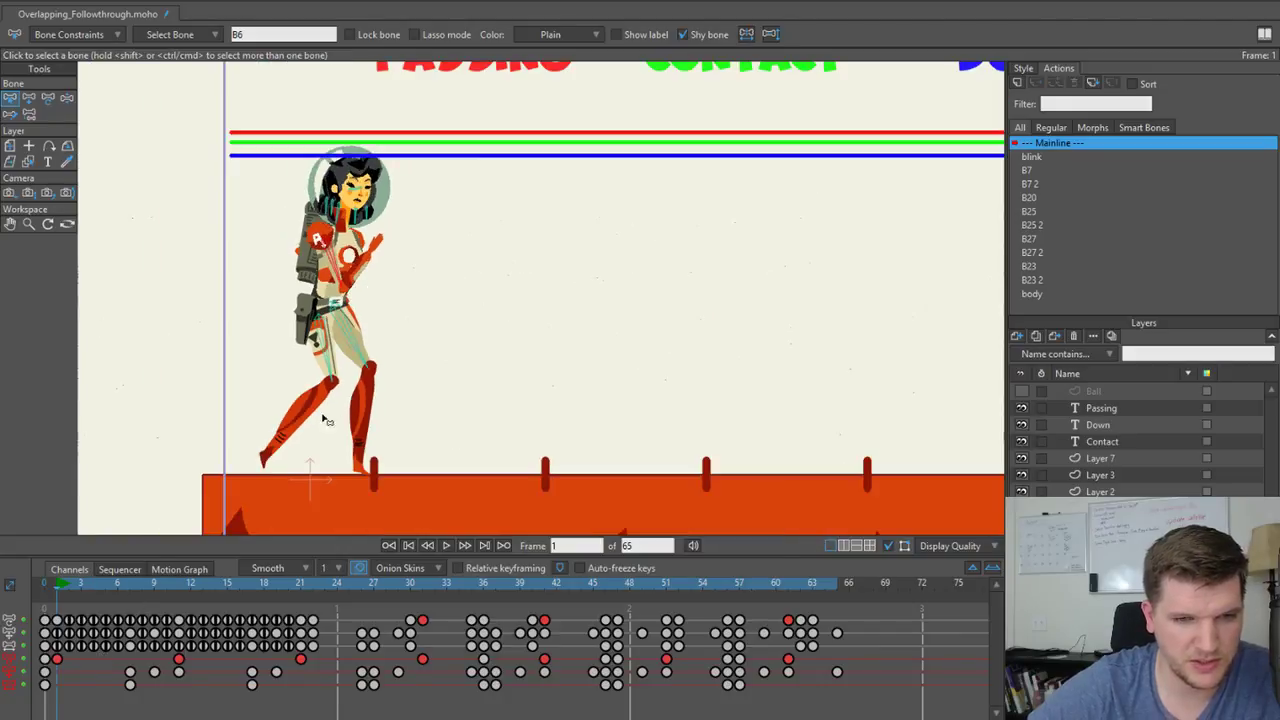
pyautogui.scroll(2, 310, 402)
pyautogui.click(336, 323)
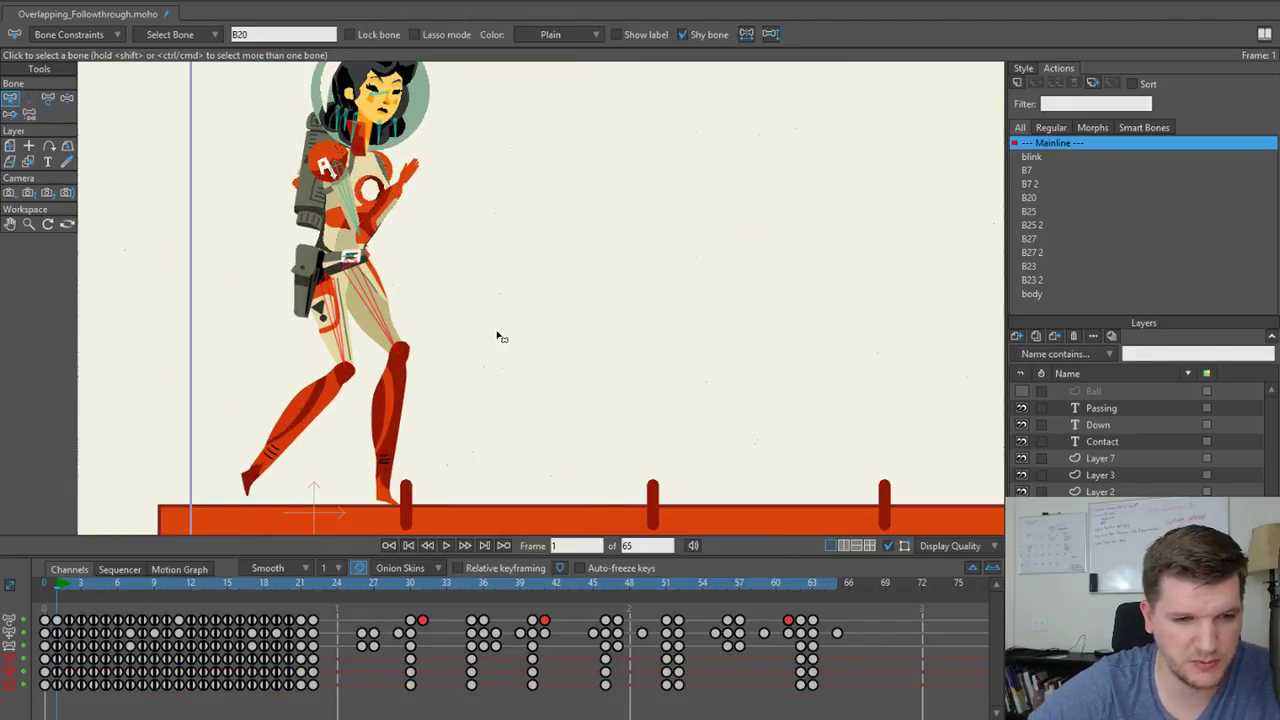
pyautogui.scroll(-3, 500, 337)
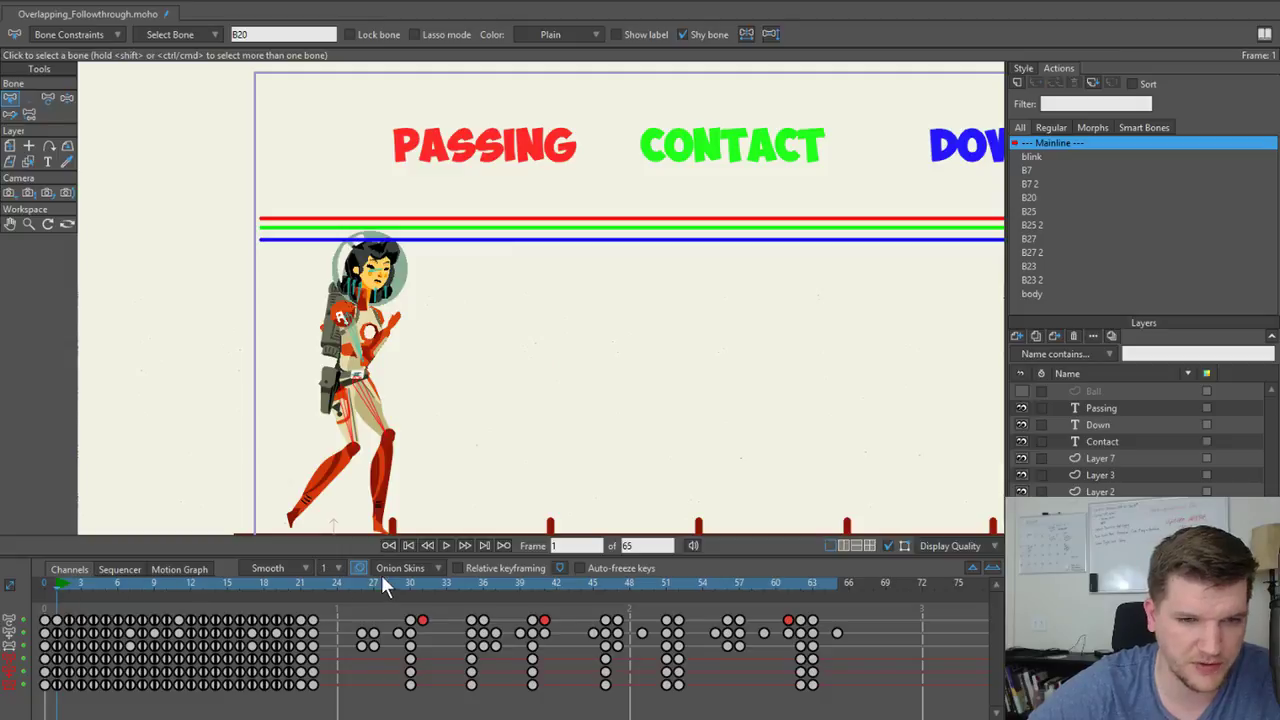
pyautogui.scroll(2, 435, 300)
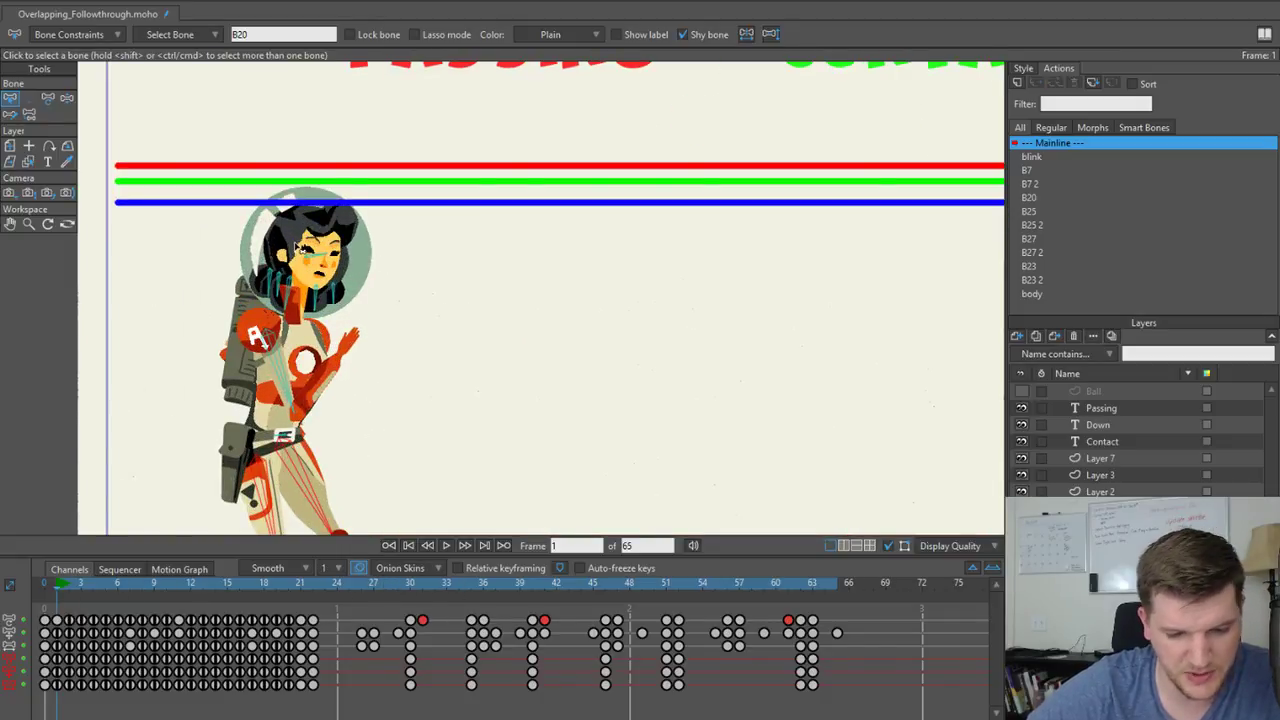
pyautogui.moveTo(216, 224); pyautogui.dragTo(375, 261)
pyautogui.scroll(-1, 372, 304)
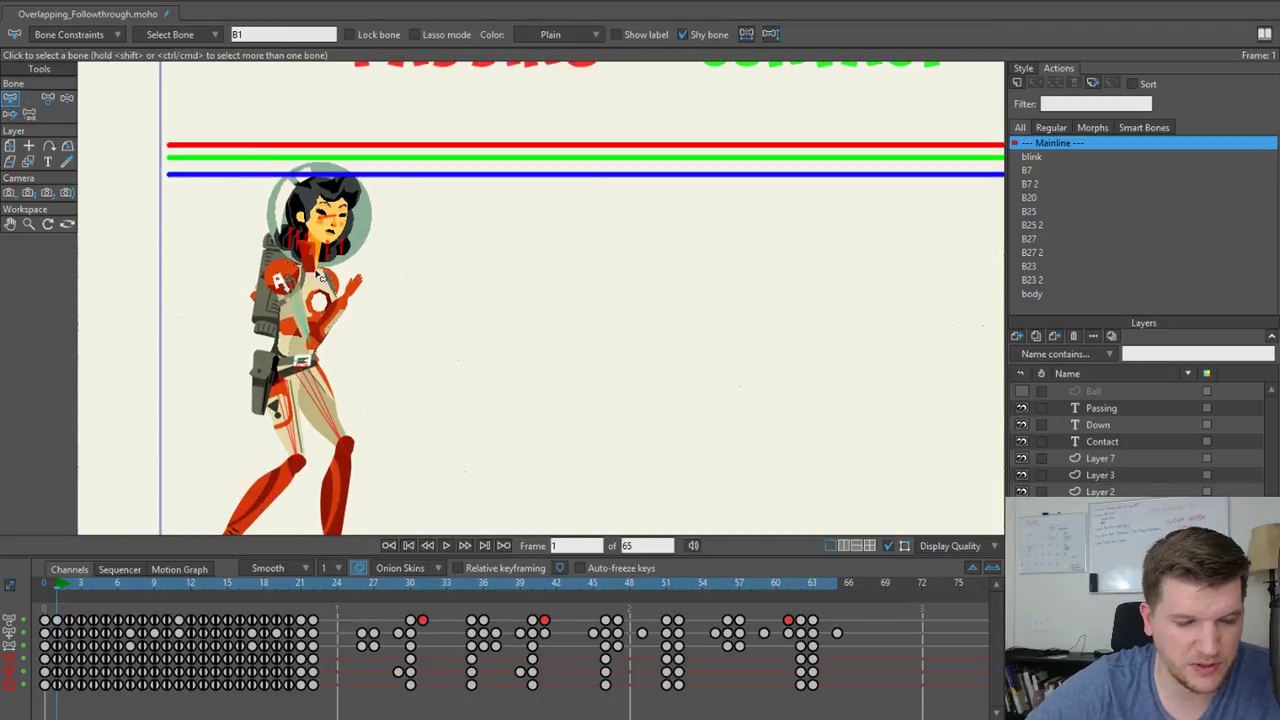
pyautogui.click(106, 2)
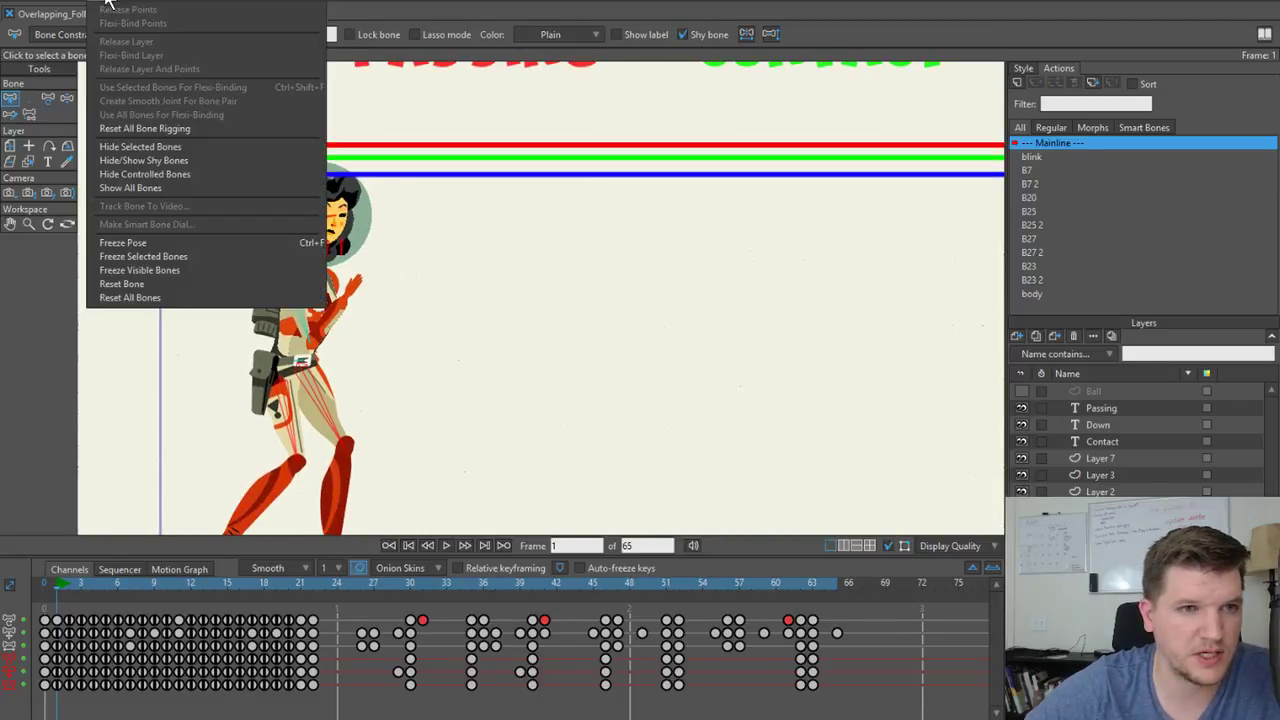
pyautogui.click(140, 147)
pyautogui.scroll(-1, 405, 400)
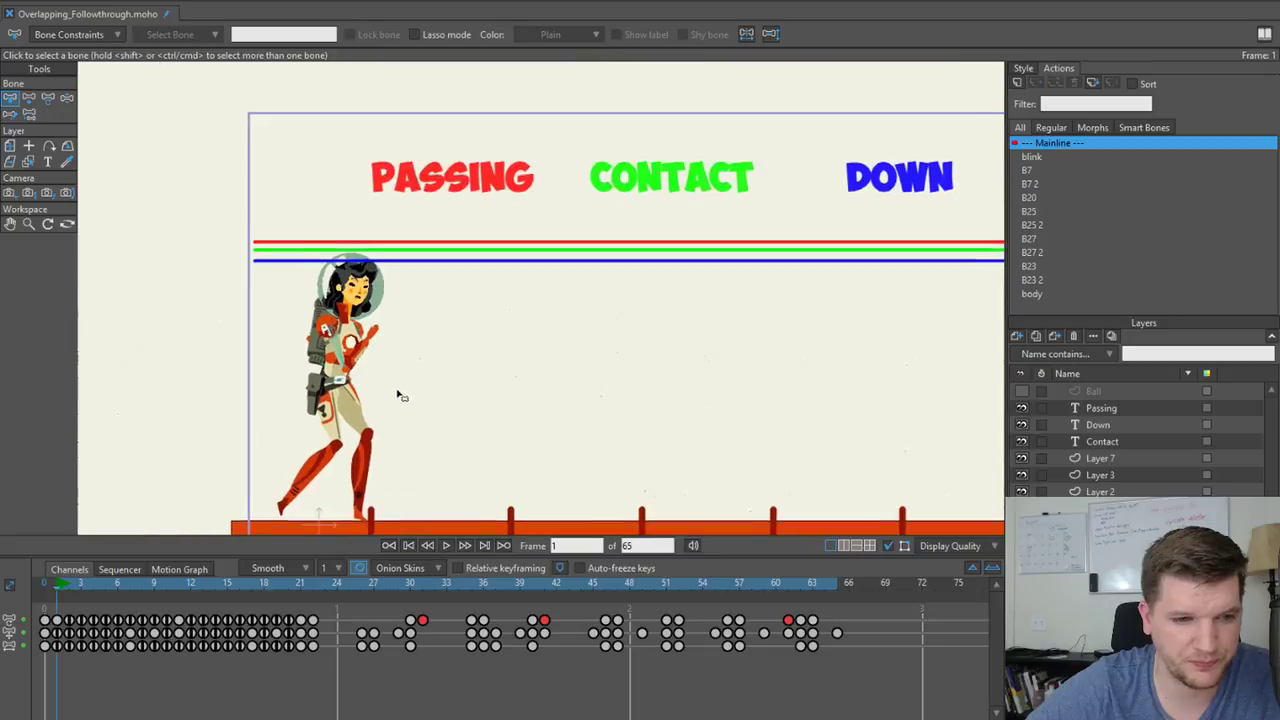
# Select hip bone B31 at the character's belt and hide it.
pyautogui.scroll(1, 385, 360)
pyautogui.scroll(2, 332, 309)
pyautogui.moveTo(263, 245); pyautogui.dragTo(392, 285)
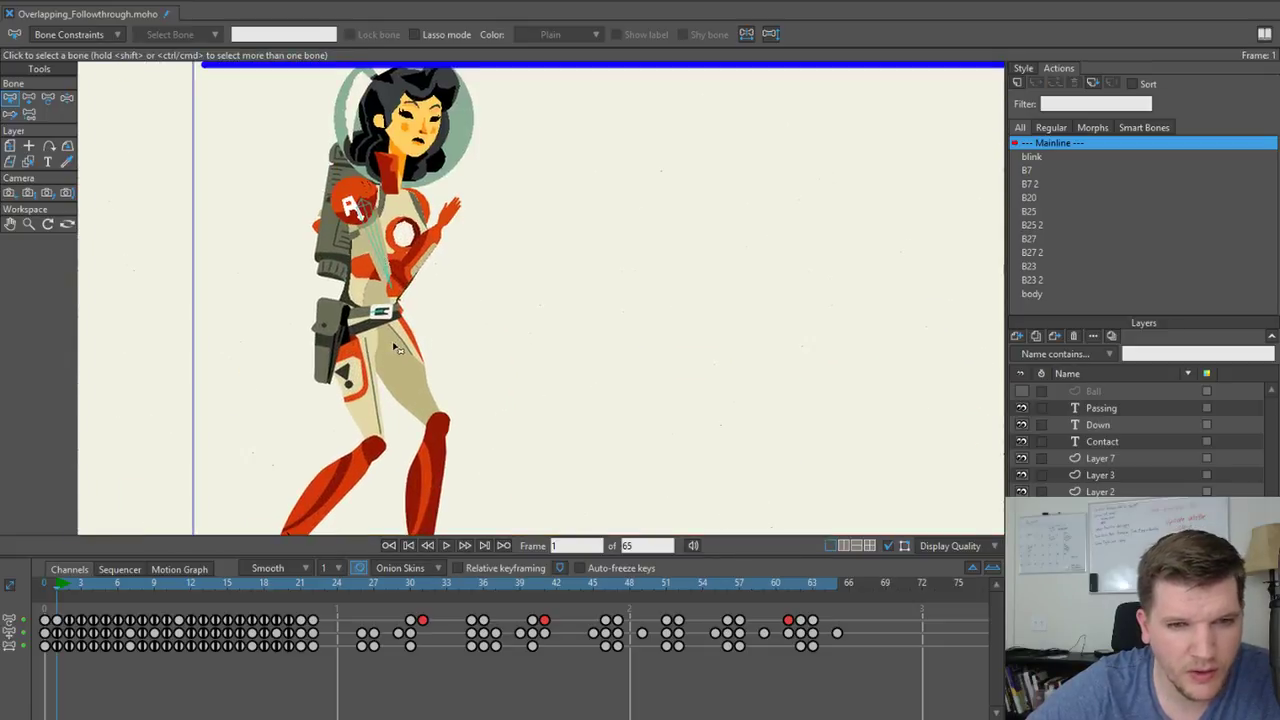
pyautogui.click(377, 312)
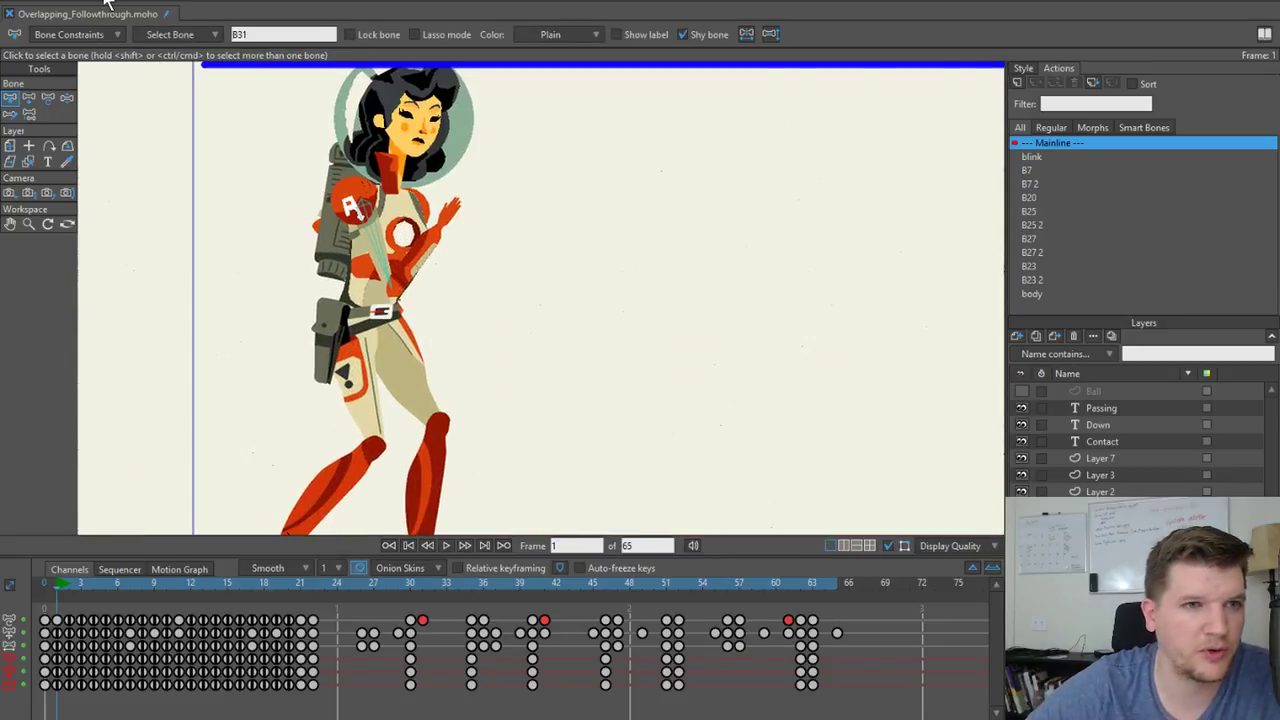
pyautogui.click(683, 34)
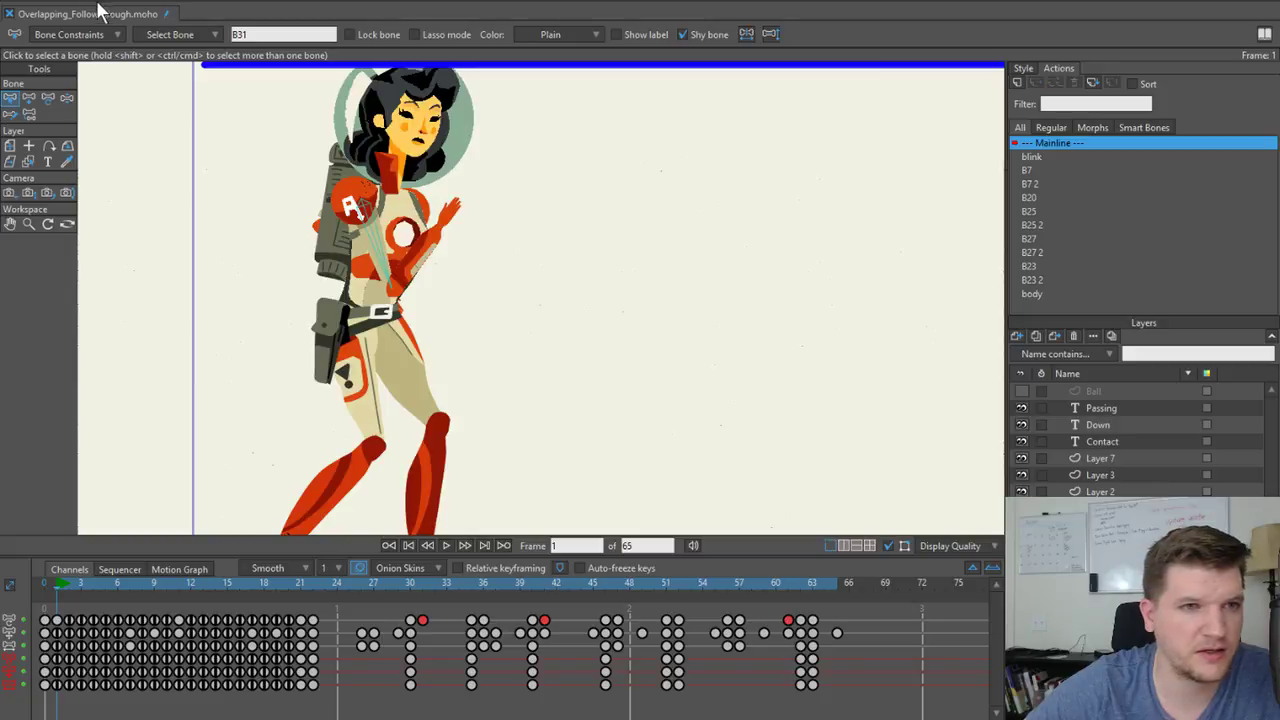
pyautogui.click(99, 1)
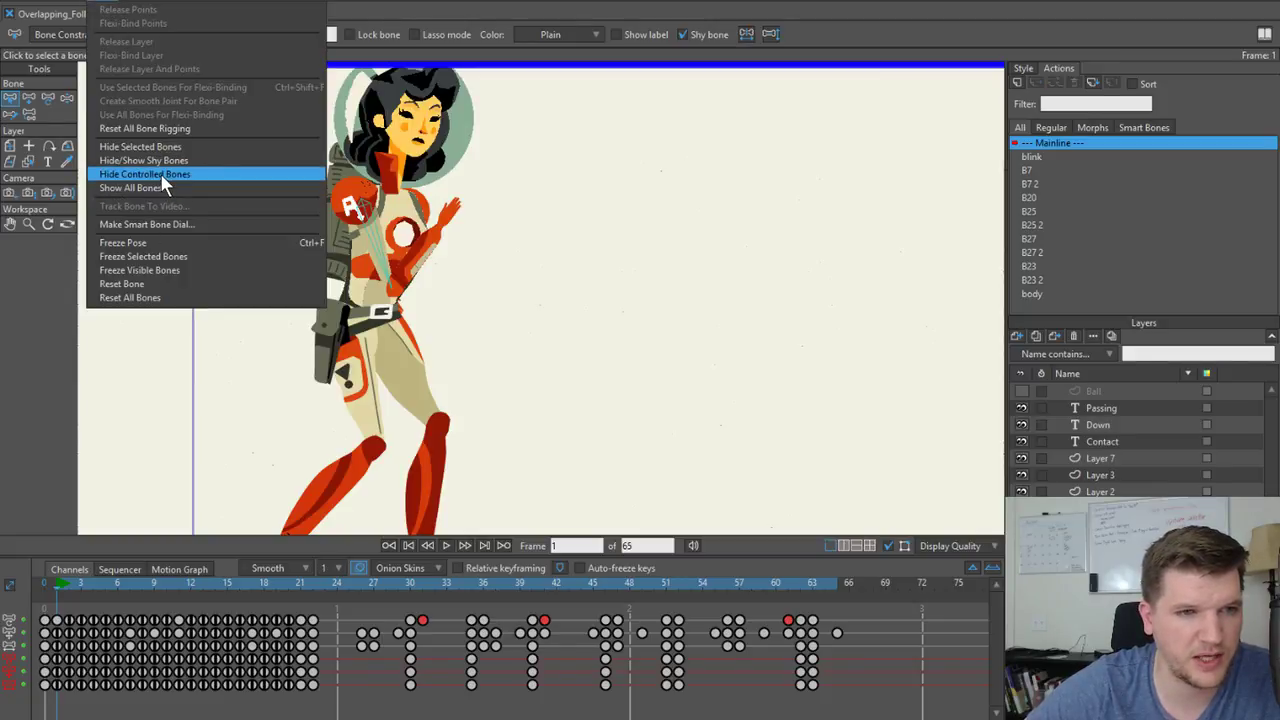
pyautogui.click(154, 147)
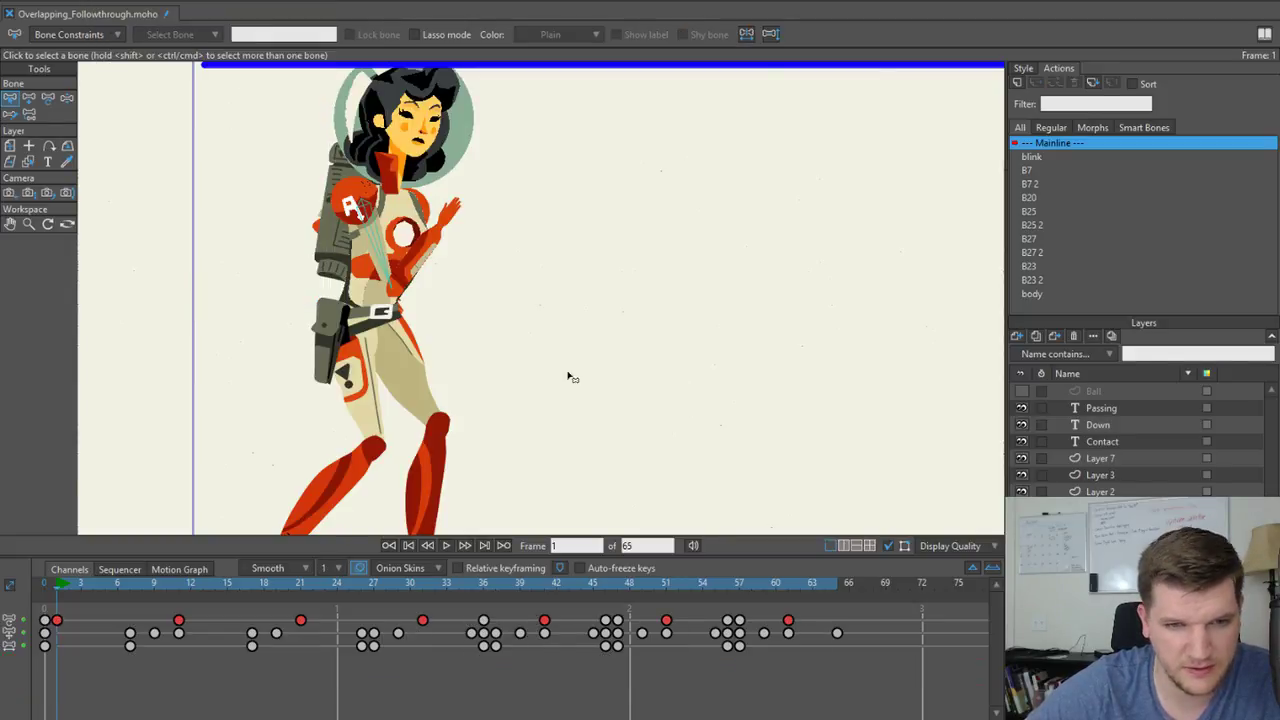
# Select torso bone B6 and delete all of its translation and scale keyframes.
pyautogui.scroll(-2, 530, 359)
pyautogui.moveTo(529, 357); pyautogui.dragTo(502, 359)
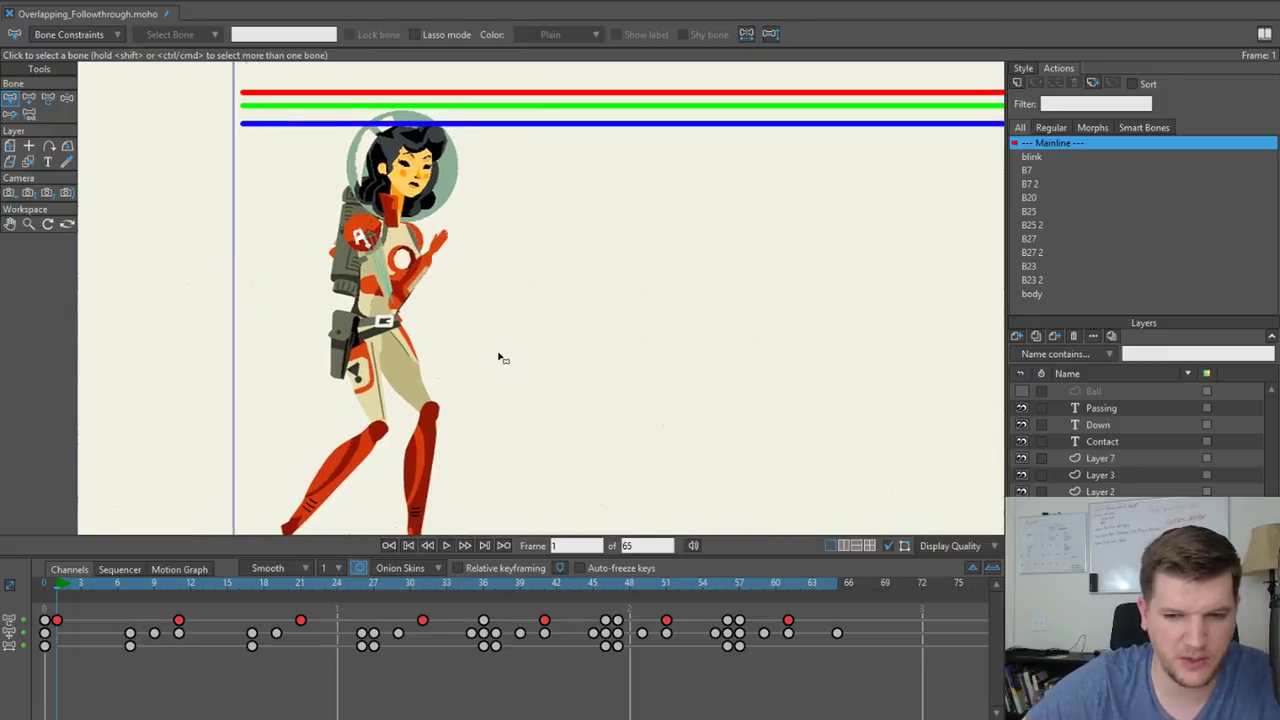
pyautogui.scroll(2, 502, 359)
pyautogui.click(350, 245)
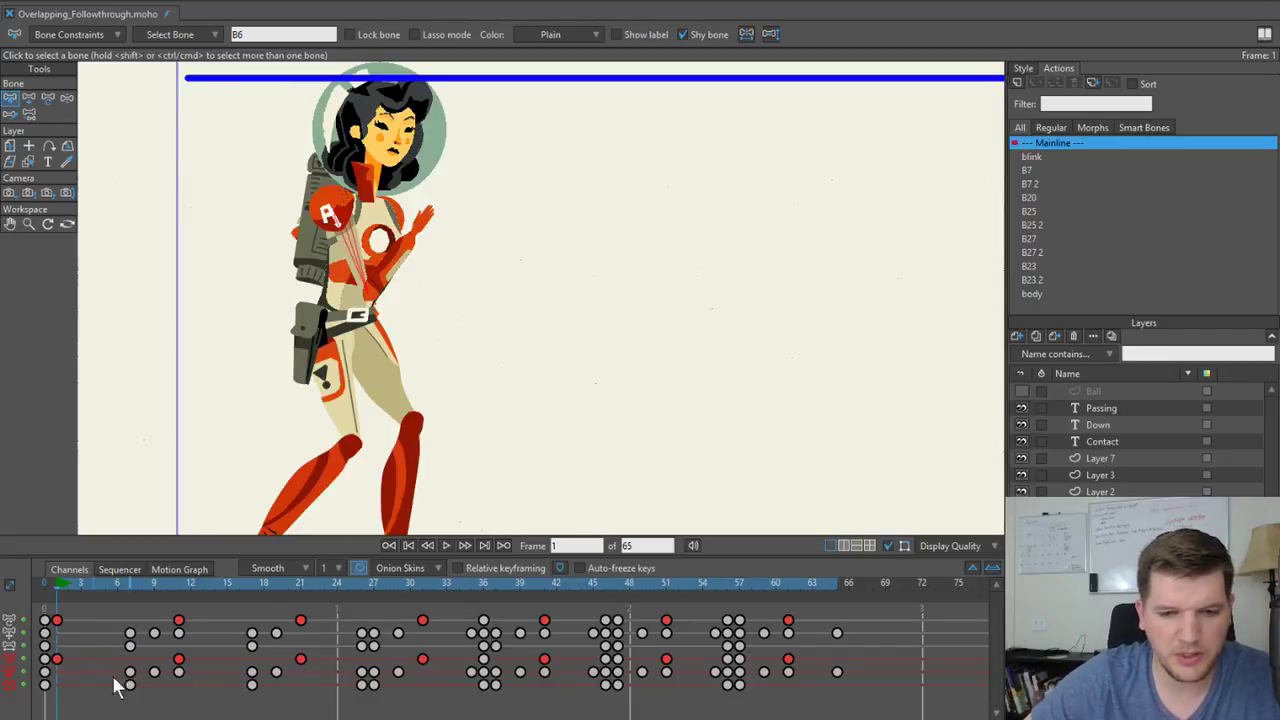
pyautogui.click(11, 675)
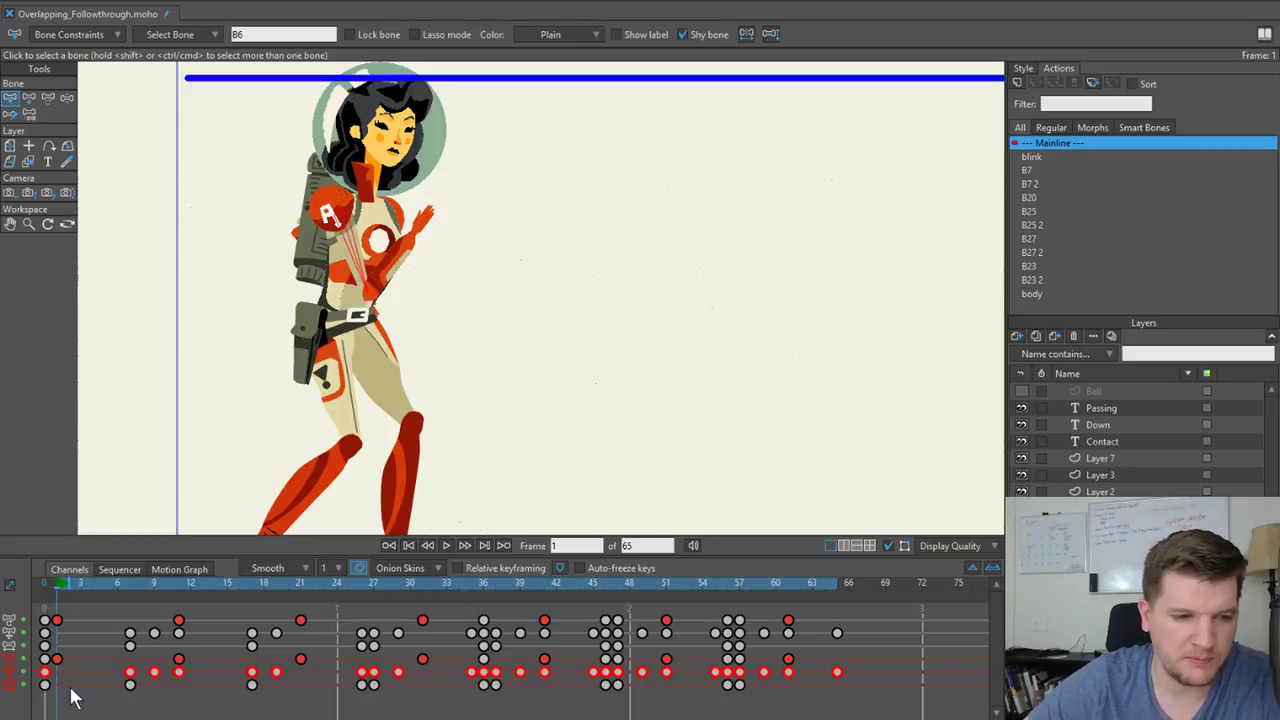
pyautogui.click(12, 676)
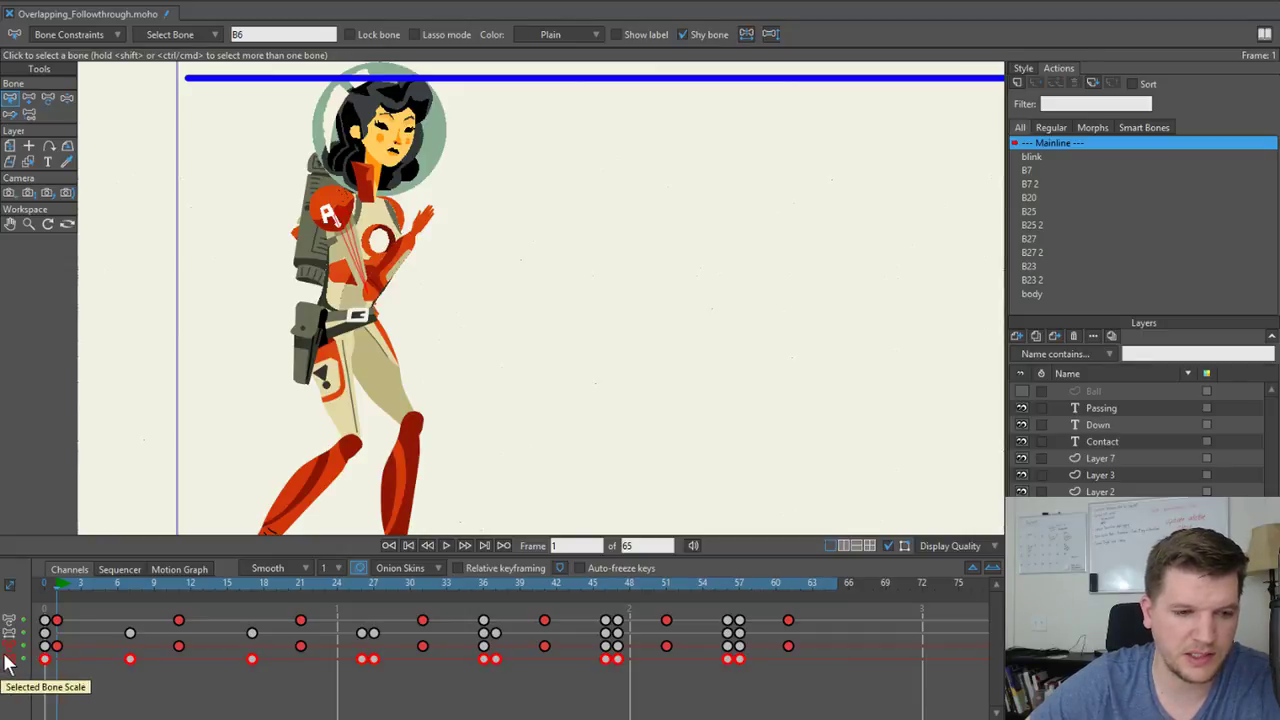
pyautogui.click(8, 664)
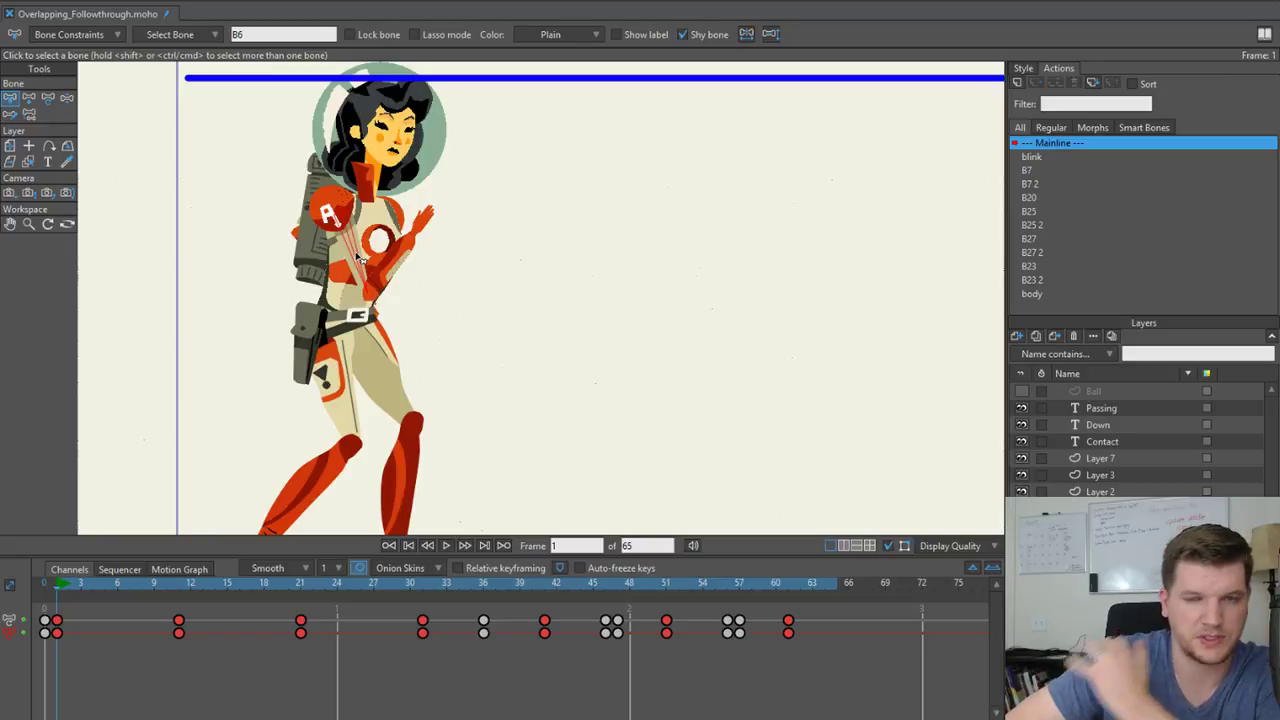
# Delete torso bone B6's stray rotation keyframes at frames 36, 46, 47, 56 and 57.
pyautogui.scroll(2, 358, 257)
pyautogui.scroll(-1, 330, 320)
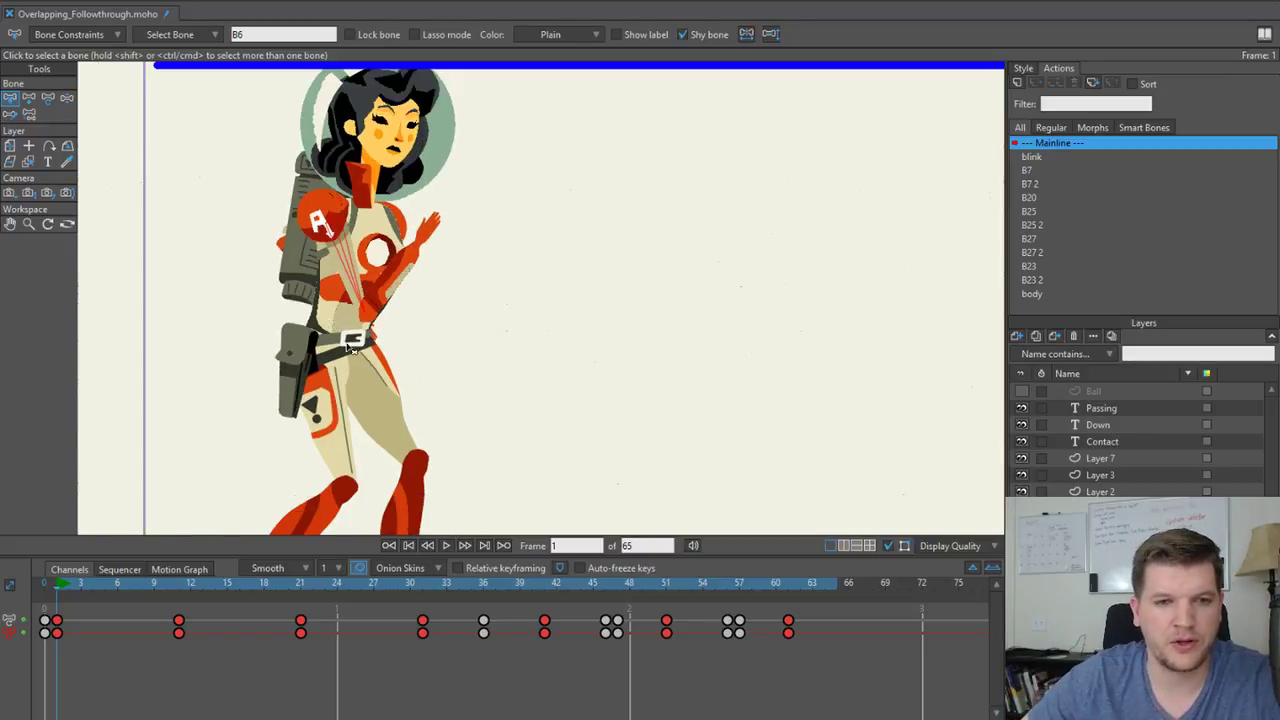
pyautogui.moveTo(330, 320); pyautogui.dragTo(409, 366)
pyautogui.moveTo(494, 601); pyautogui.dragTo(495, 603)
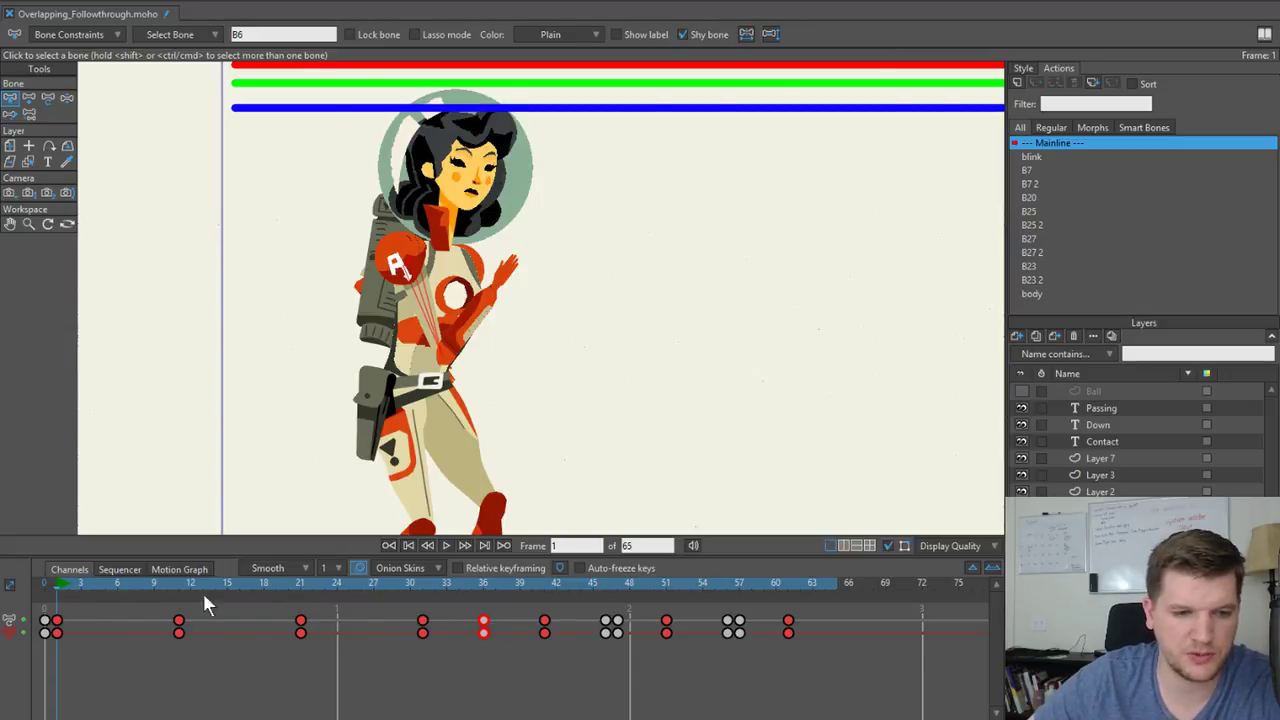
pyautogui.press('Delete')
pyautogui.moveTo(592, 672); pyautogui.dragTo(640, 608)
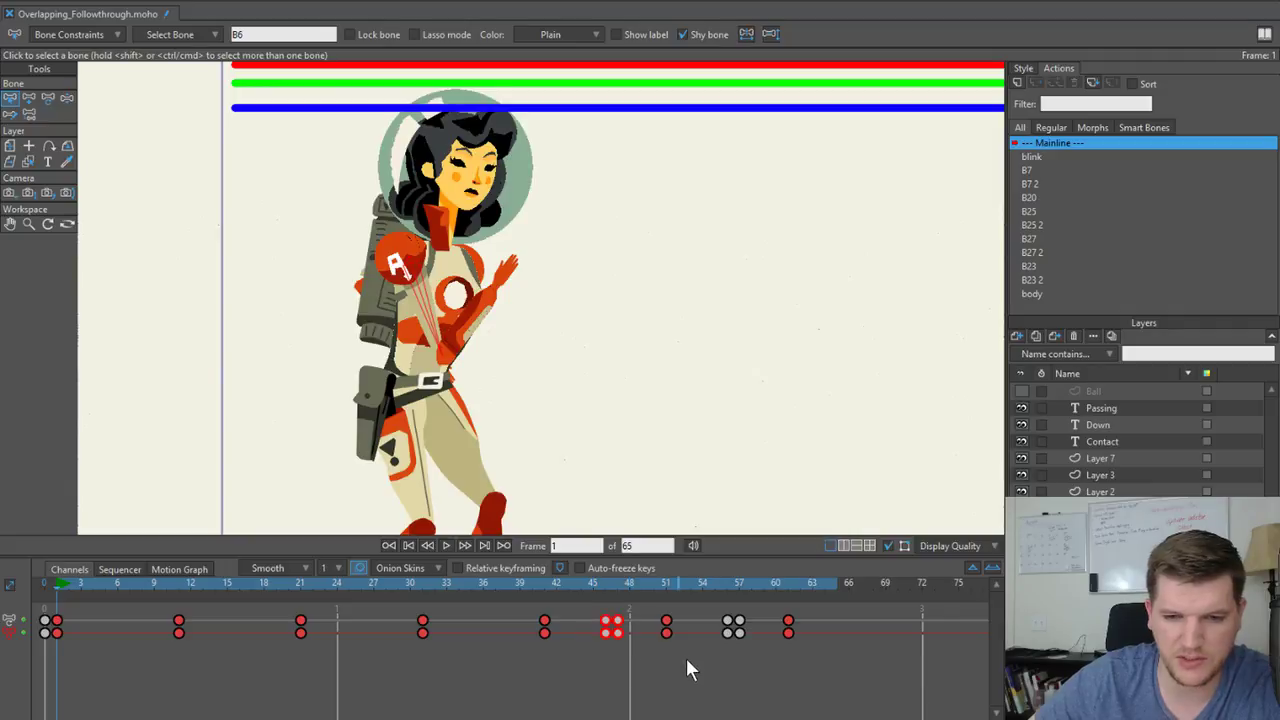
pyautogui.press('Delete')
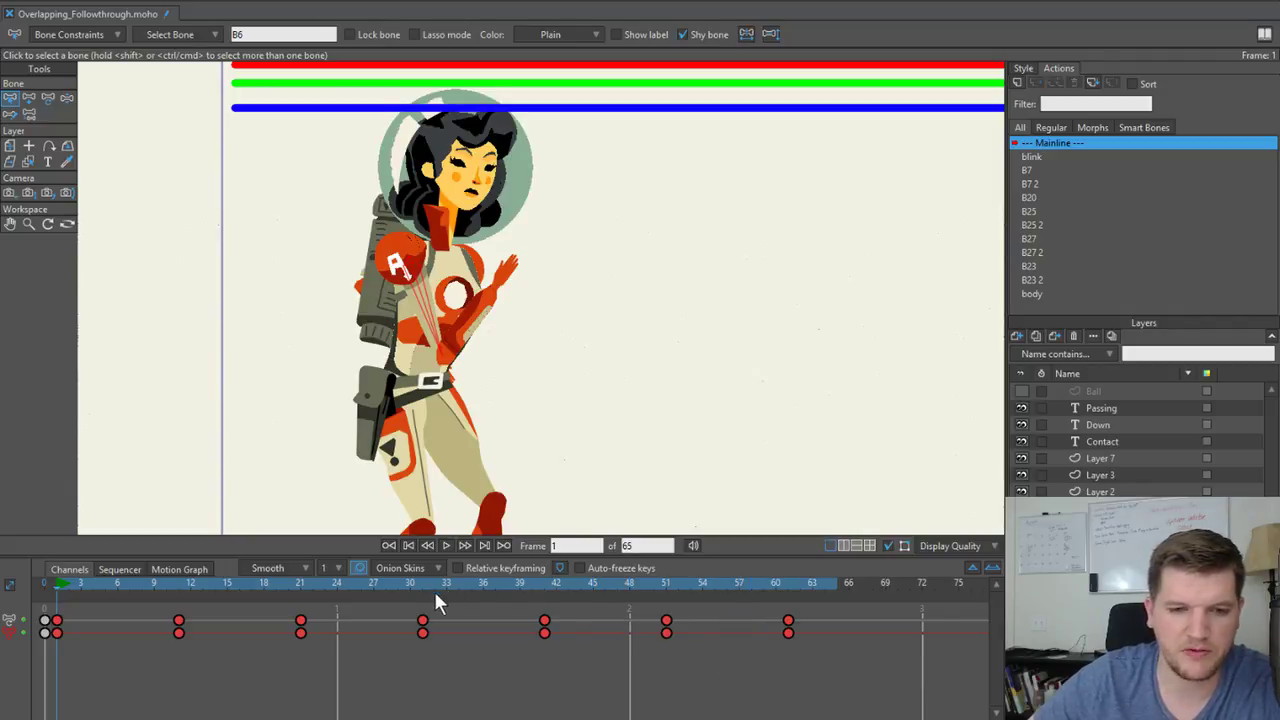
# Examine the torso's pose in the walk by scrubbing between the start of the timeline and frame 18.
pyautogui.moveTo(417, 582); pyautogui.dragTo(60, 579)
pyautogui.scroll(-2, 510, 338)
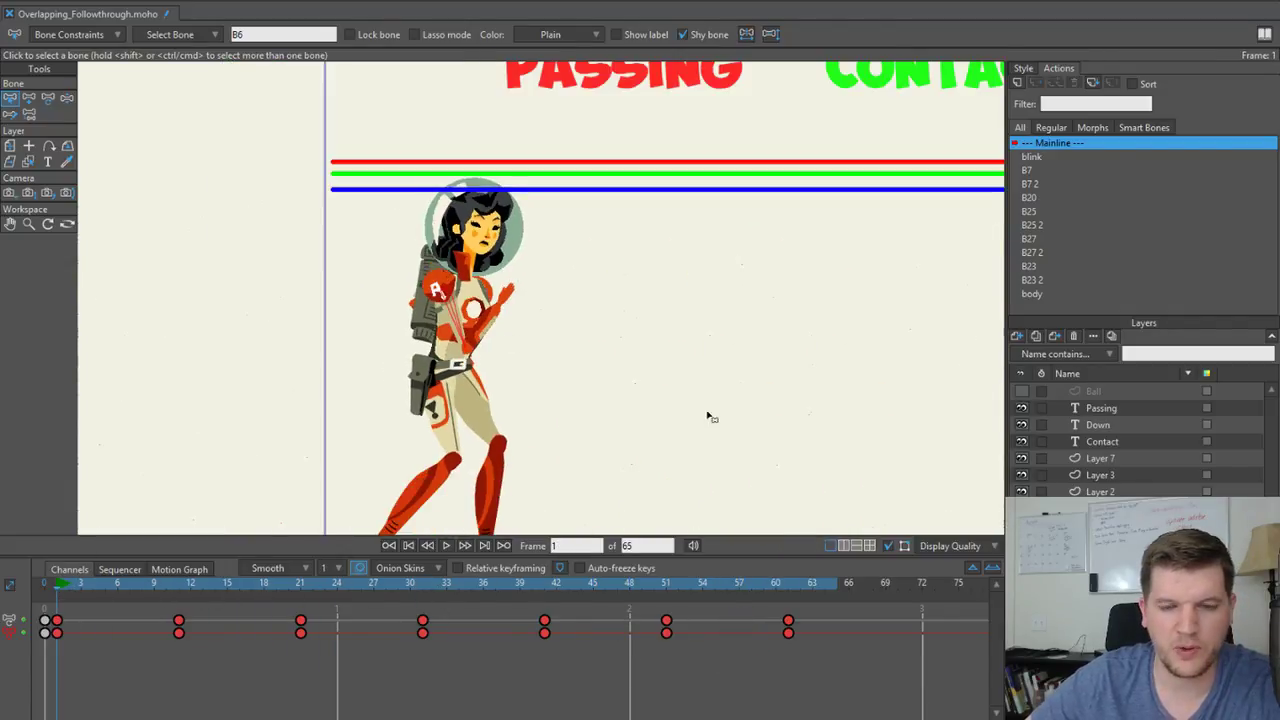
pyautogui.moveTo(709, 414); pyautogui.dragTo(437, 364)
pyautogui.scroll(-1, 437, 364)
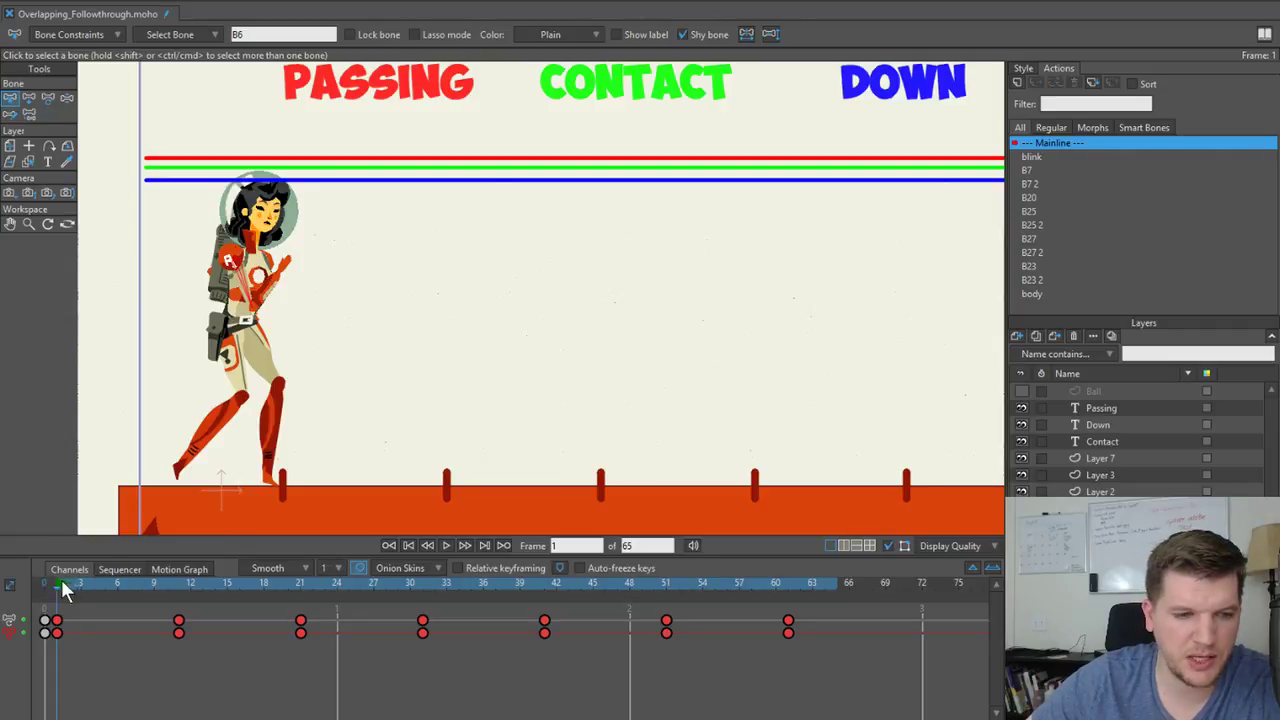
pyautogui.moveTo(61, 580); pyautogui.dragTo(60, 649)
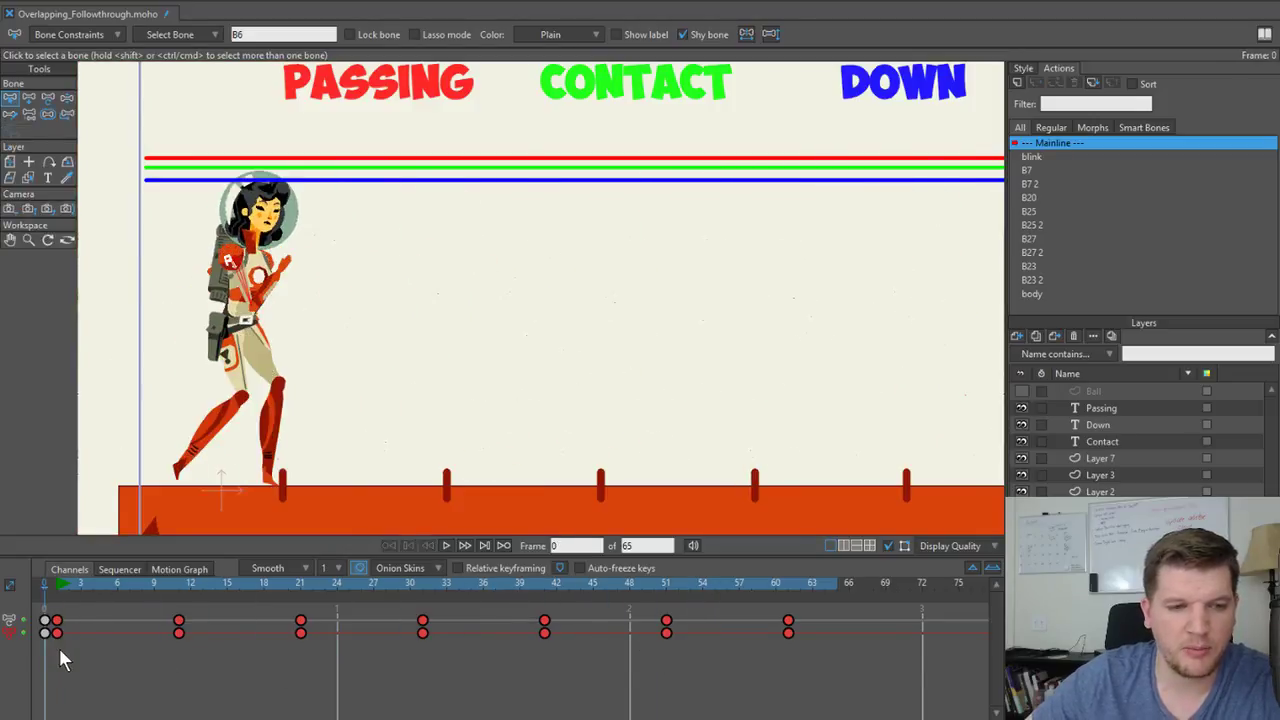
pyautogui.scroll(3, 235, 340)
pyautogui.moveTo(235, 341); pyautogui.dragTo(335, 345)
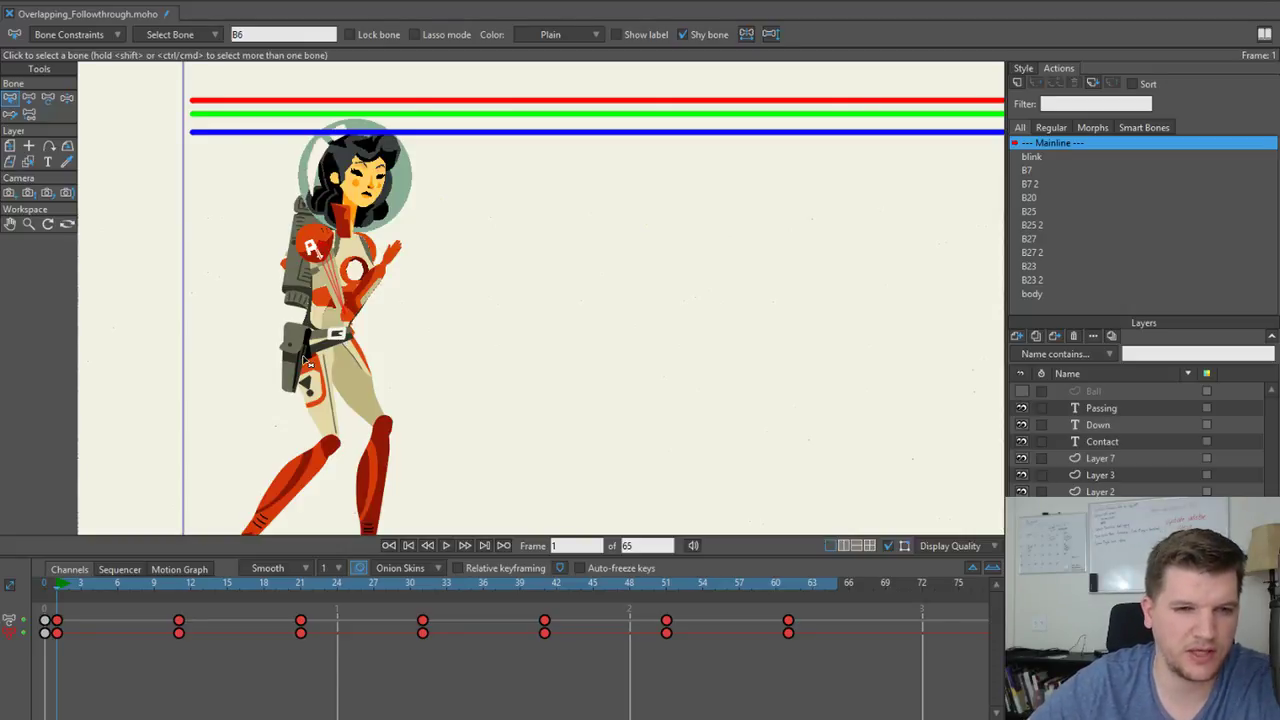
pyautogui.scroll(-2, 306, 360)
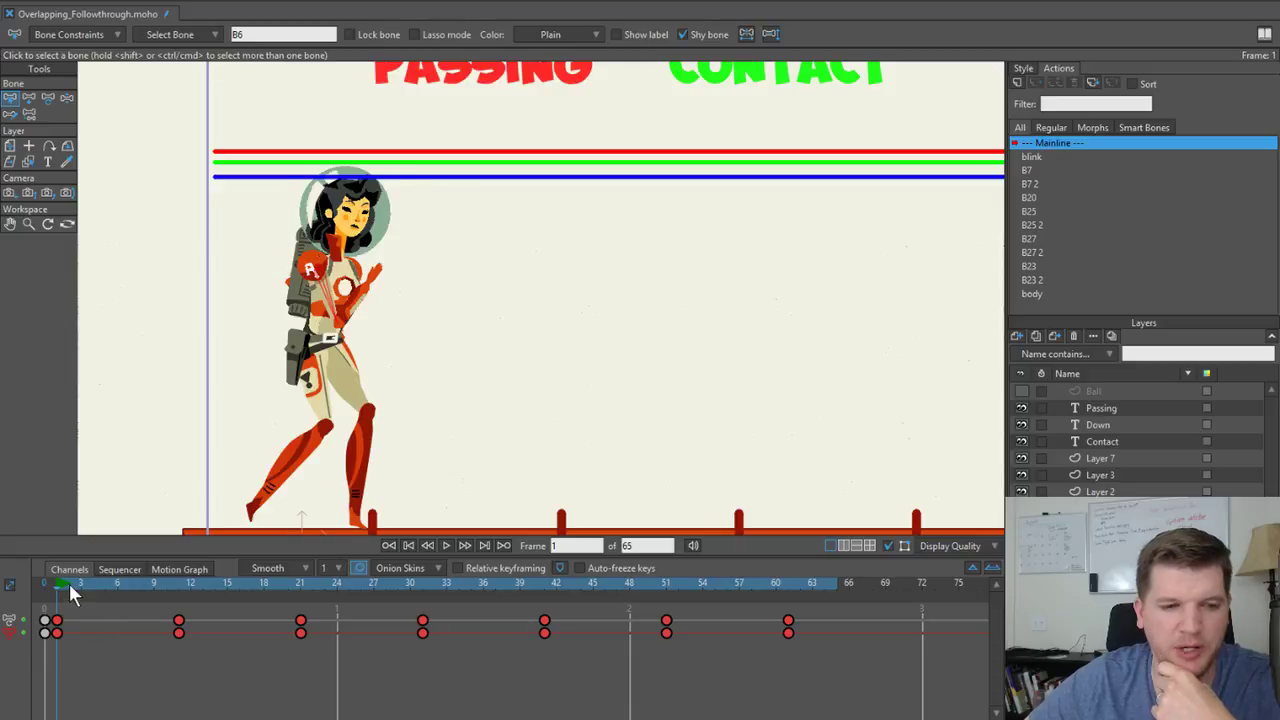
pyautogui.moveTo(69, 583)
pyautogui.mouseDown()
pyautogui.moveTo(522, 599)
pyautogui.moveTo(165, 618)
pyautogui.moveTo(333, 607)
pyautogui.moveTo(190, 615)
pyautogui.moveTo(158, 604)
pyautogui.moveTo(218, 592)
pyautogui.moveTo(200, 592)
pyautogui.moveTo(461, 595)
pyautogui.moveTo(56, 601)
pyautogui.mouseUp()
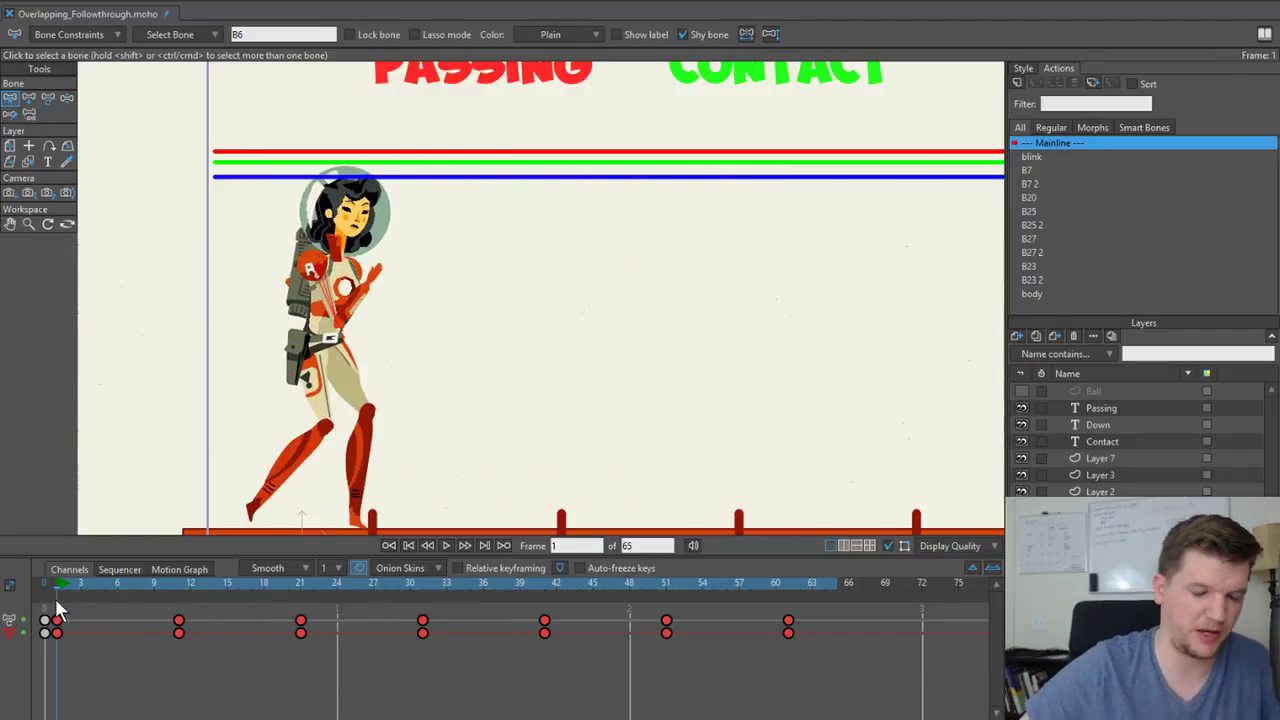
pyautogui.moveTo(55, 598); pyautogui.dragTo(263, 605)
pyautogui.scroll(-2, 655, 317)
pyautogui.moveTo(697, 376); pyautogui.dragTo(452, 352)
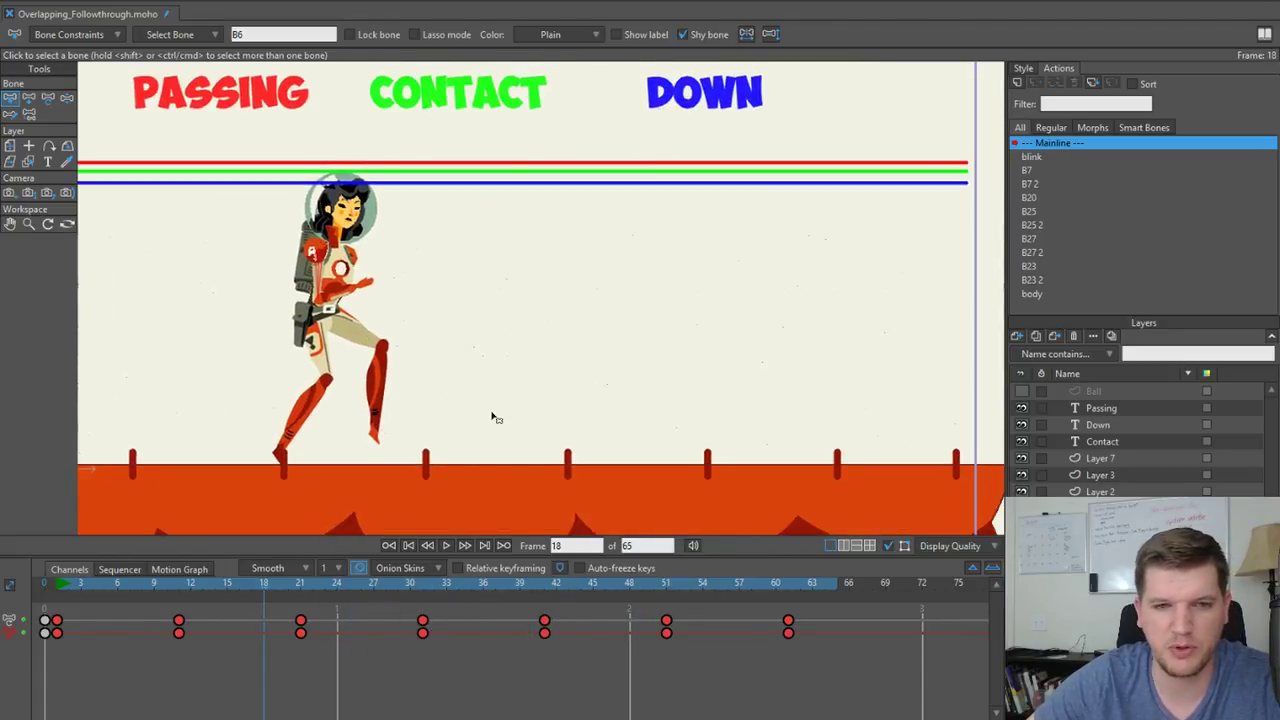
pyautogui.moveTo(345, 401); pyautogui.dragTo(379, 398)
pyautogui.scroll(1, 380, 403)
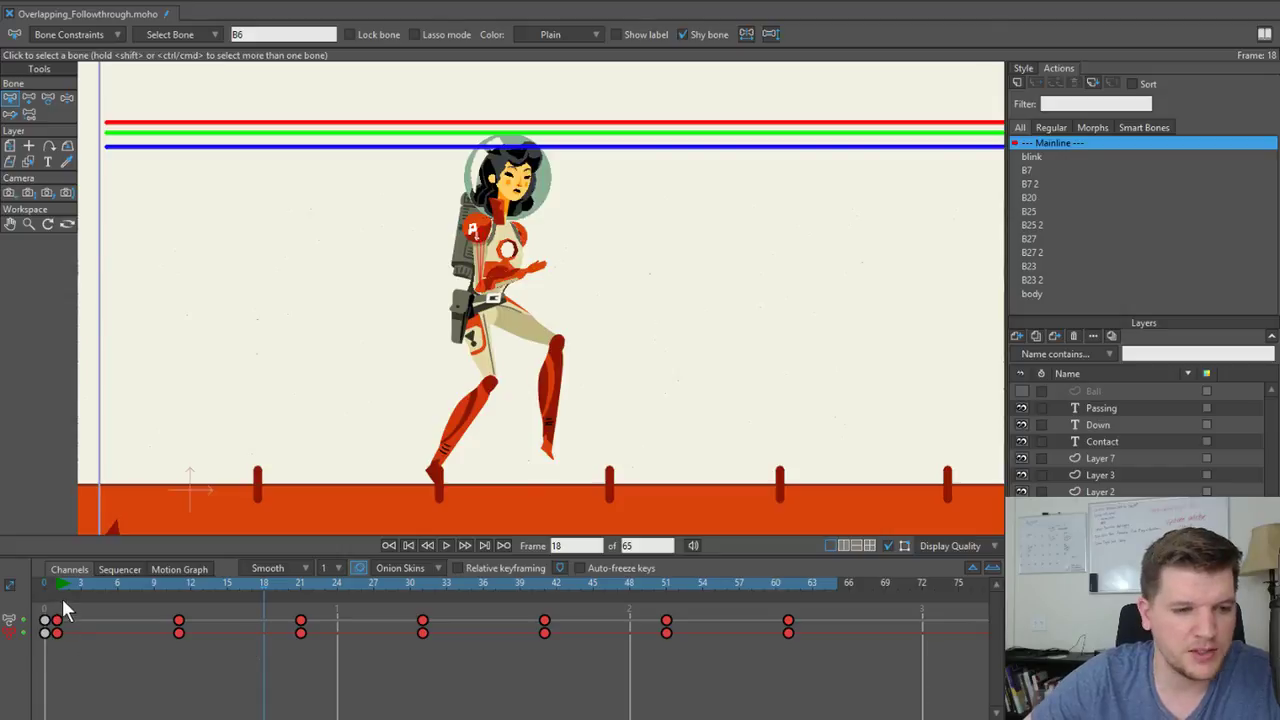
pyautogui.click(56, 584)
pyautogui.moveTo(286, 388); pyautogui.dragTo(366, 400)
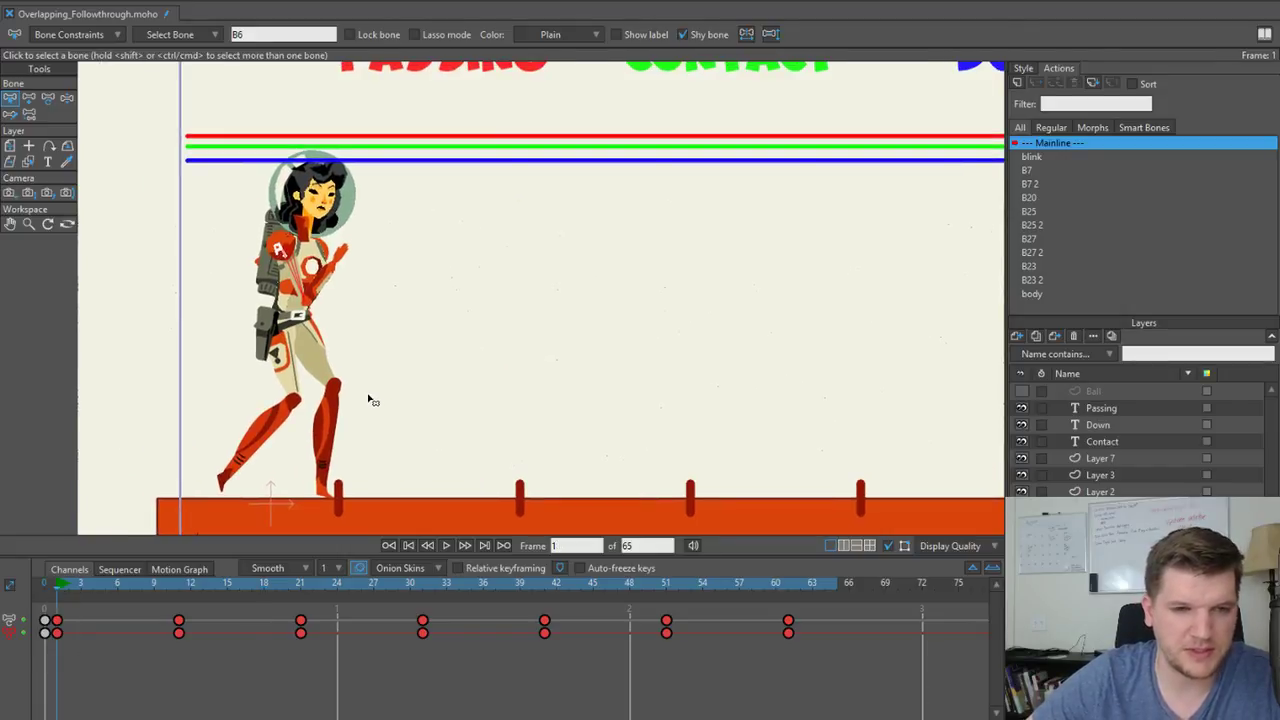
pyautogui.scroll(1, 296, 338)
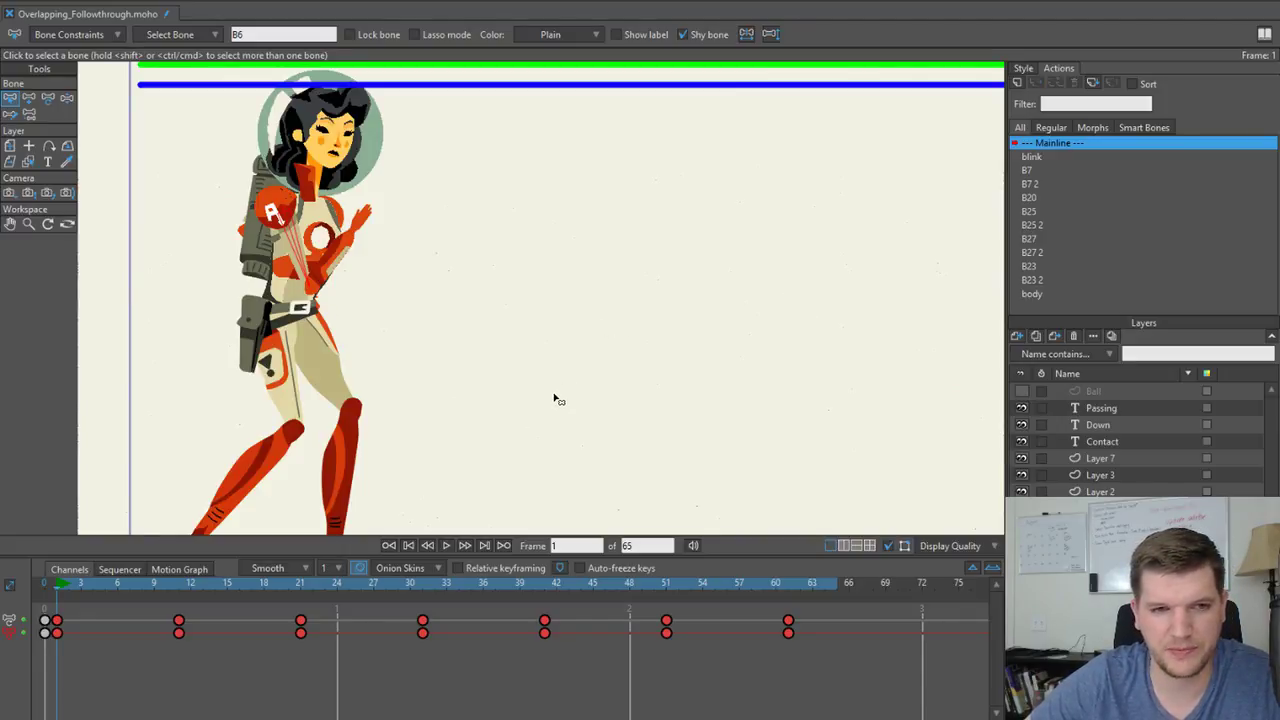
# Add a bone layer at frame 0 and draw a downward bone about 0.33 long with a horizontal child bone from its tip.
pyautogui.click(1015, 336)
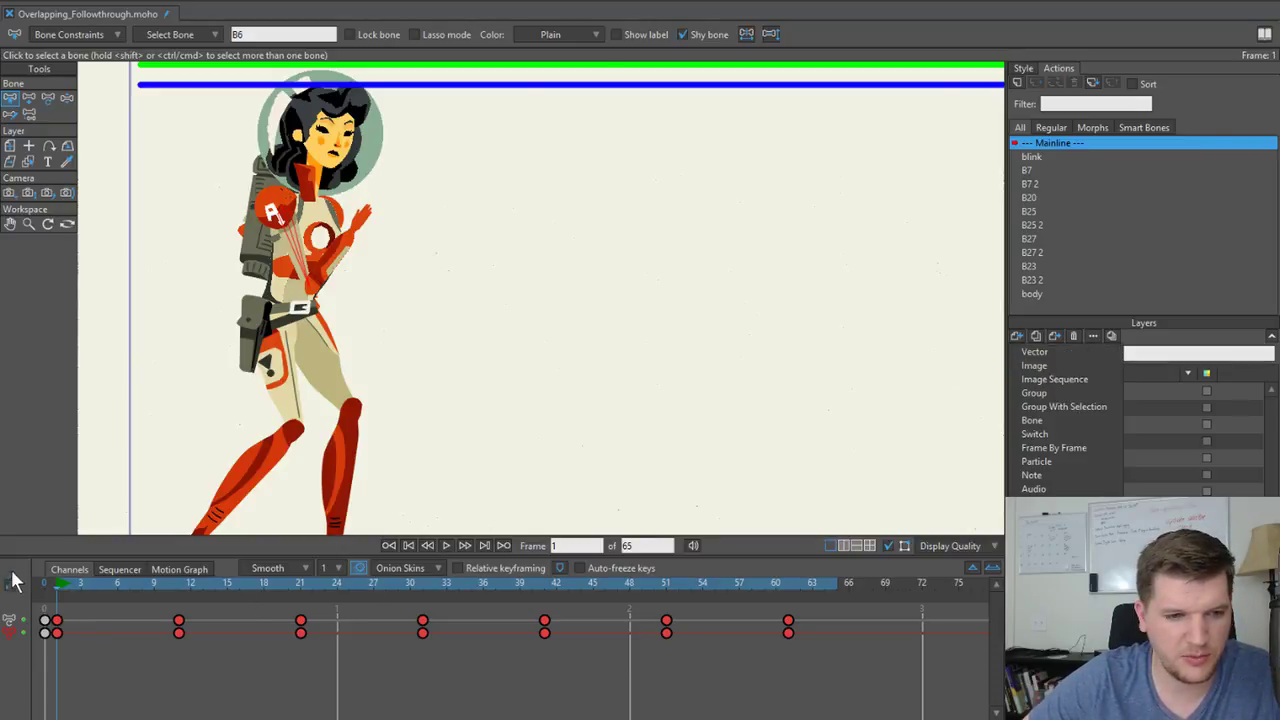
pyautogui.click(48, 598)
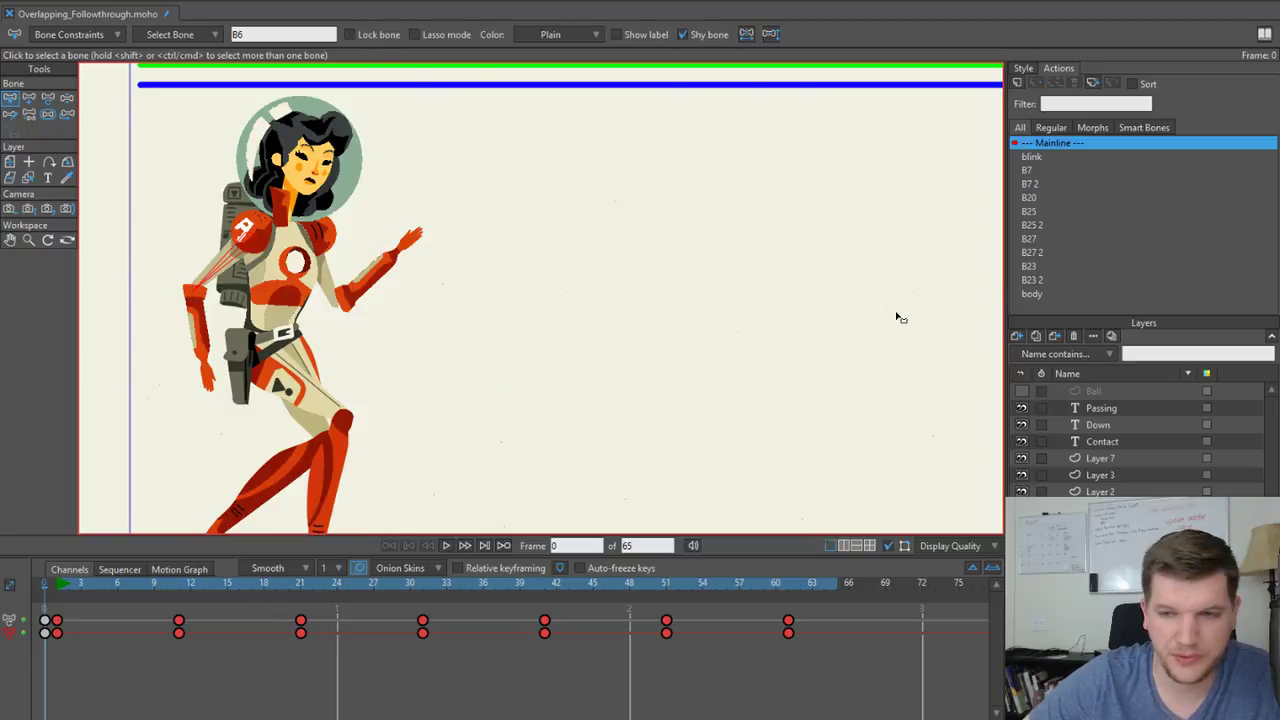
pyautogui.click(1016, 337)
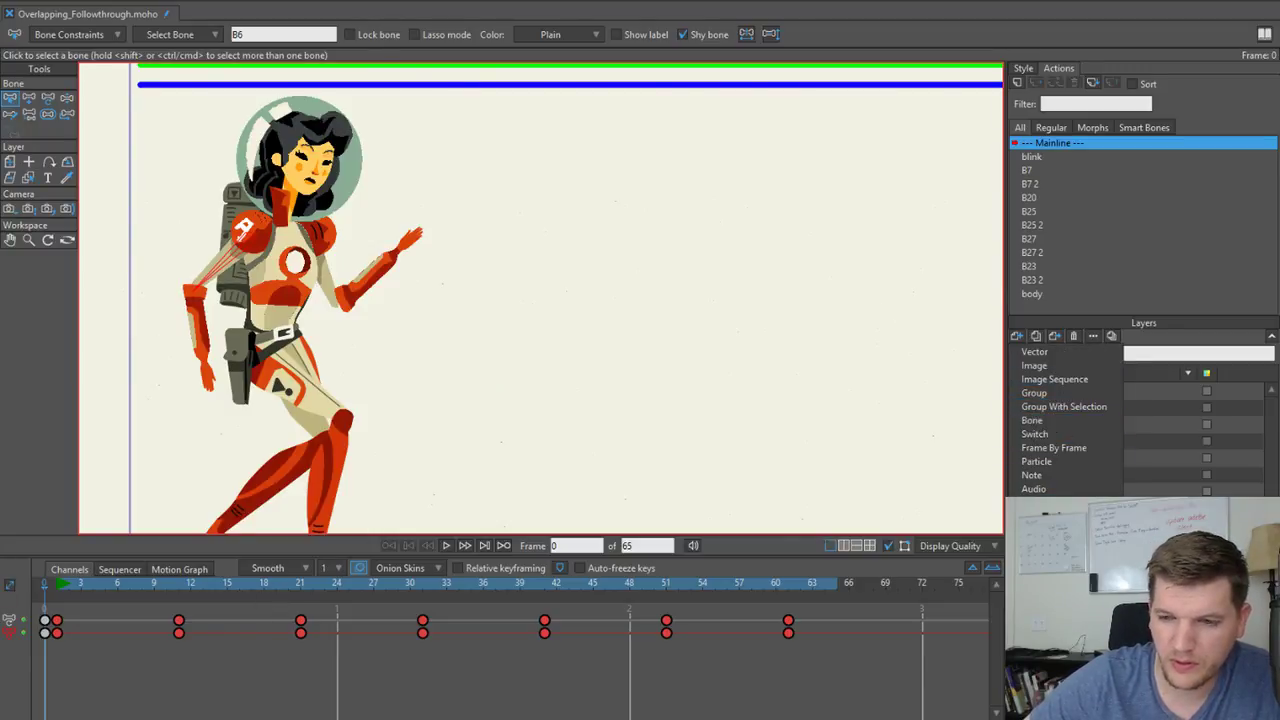
pyautogui.click(1060, 407)
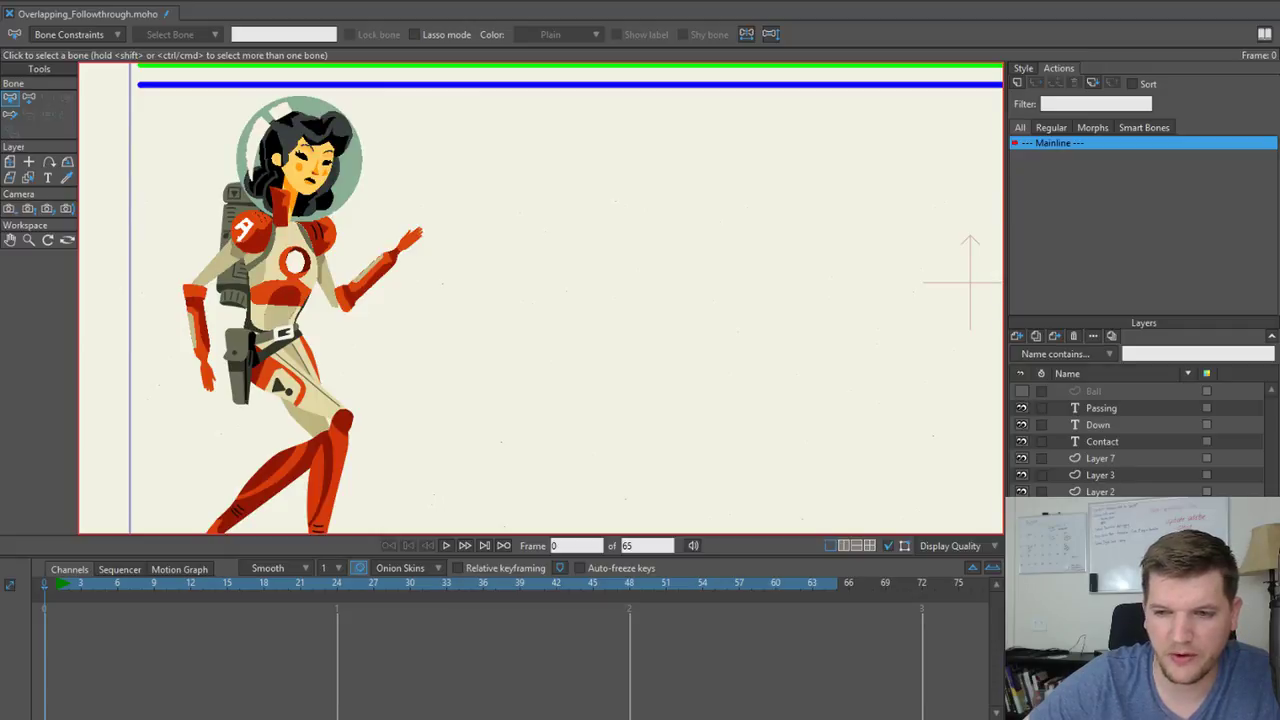
pyautogui.press('a')
pyautogui.moveTo(594, 257); pyautogui.dragTo(745, 369)
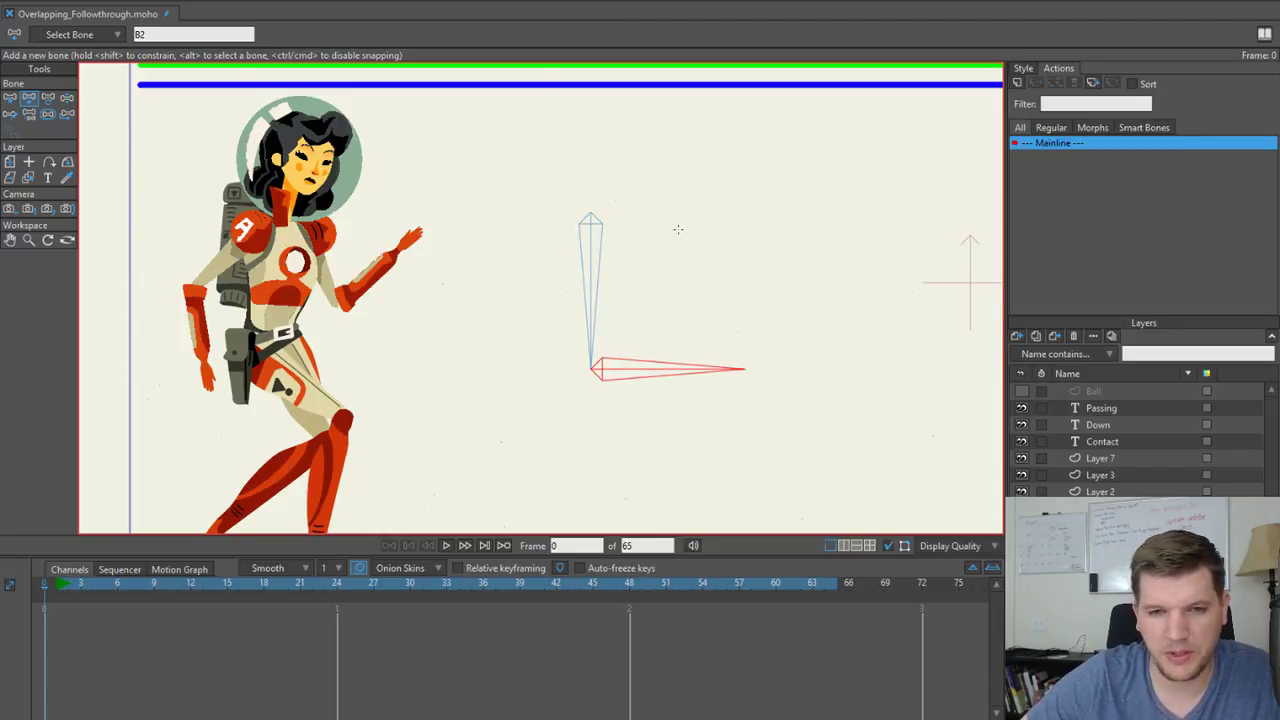
# Set the bone strength of both the vertical and the horizontal bone to 0.
pyautogui.press('z')
pyautogui.click(590, 230)
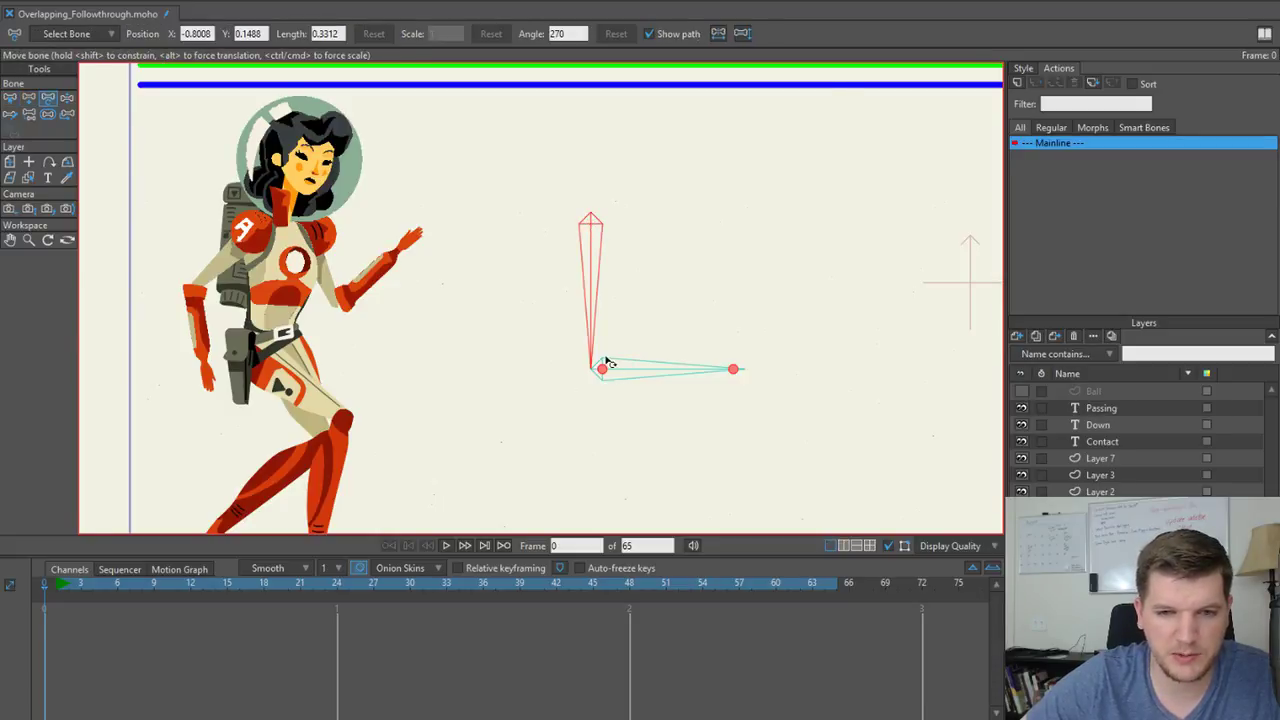
pyautogui.press('z')
pyautogui.press('s')
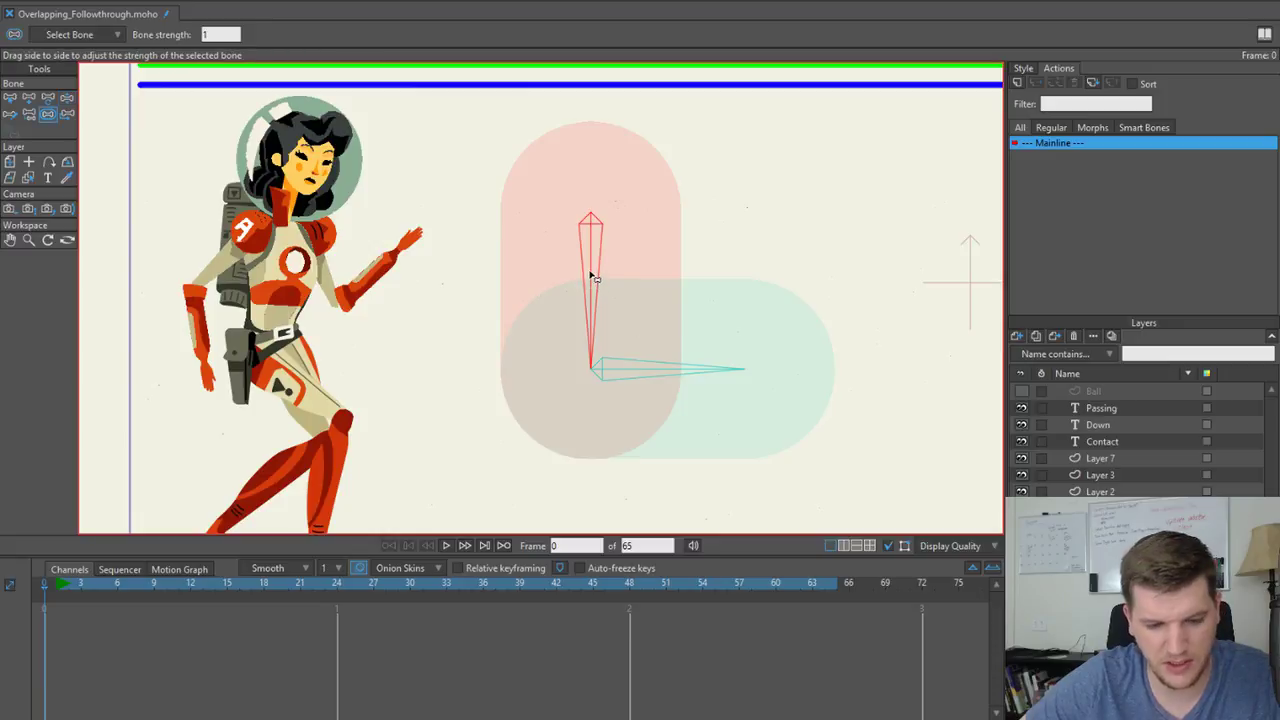
pyautogui.moveTo(590, 278); pyautogui.dragTo(385, 264)
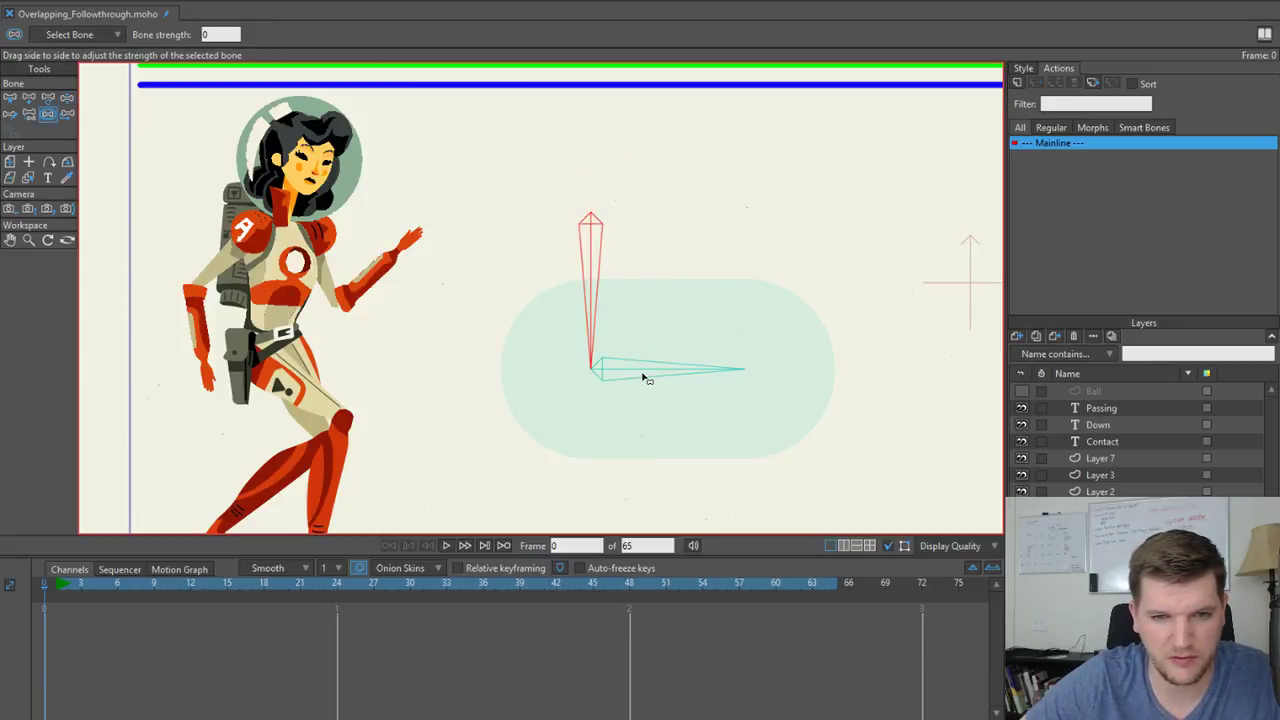
pyautogui.moveTo(646, 378); pyautogui.dragTo(486, 343)
# Manipulate the vertical bone to test how its horizontal child bone follows.
pyautogui.press('z')
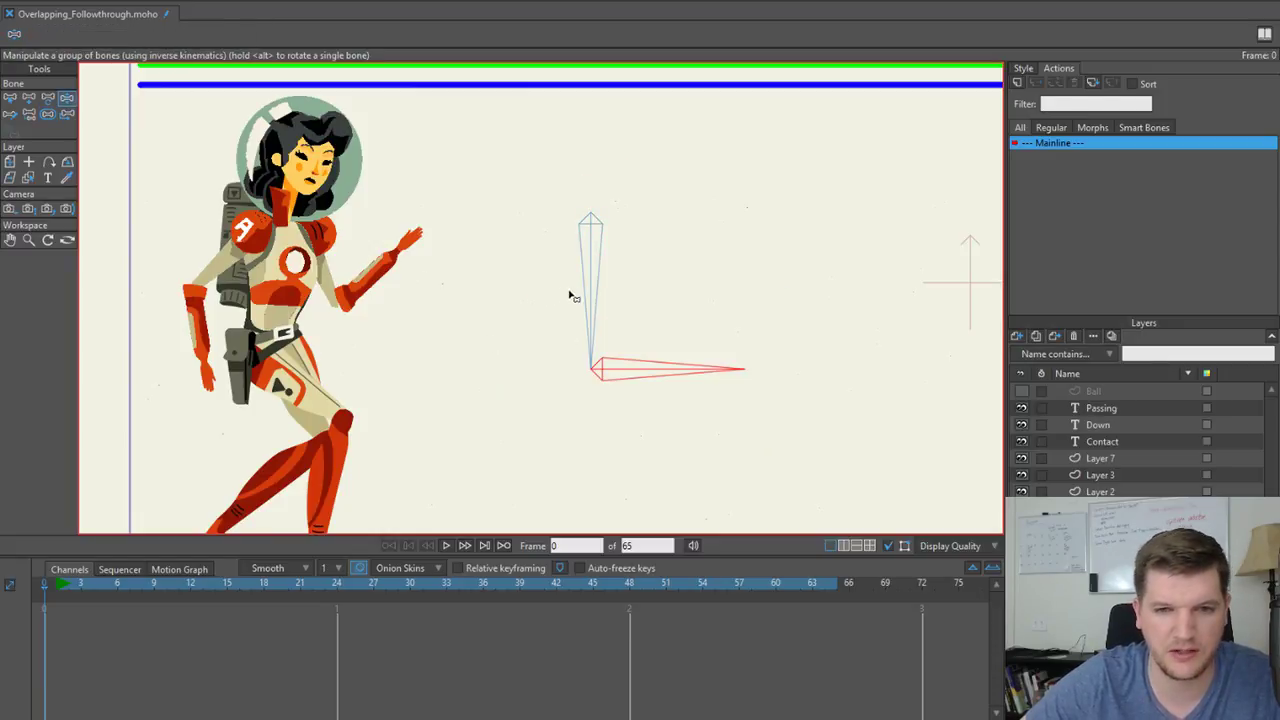
pyautogui.click(588, 288)
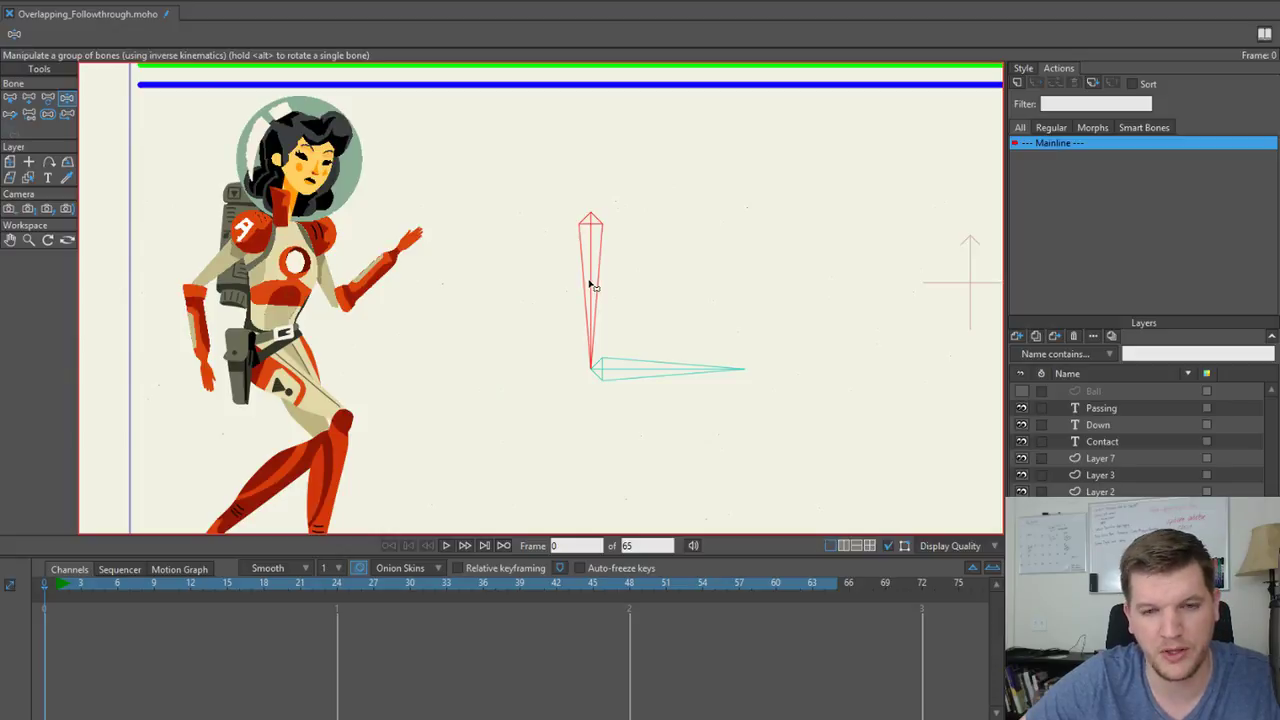
pyautogui.moveTo(590, 286)
pyautogui.mouseDown()
pyautogui.moveTo(563, 303)
pyautogui.moveTo(680, 282)
pyautogui.moveTo(534, 263)
pyautogui.moveTo(611, 300)
pyautogui.mouseUp()
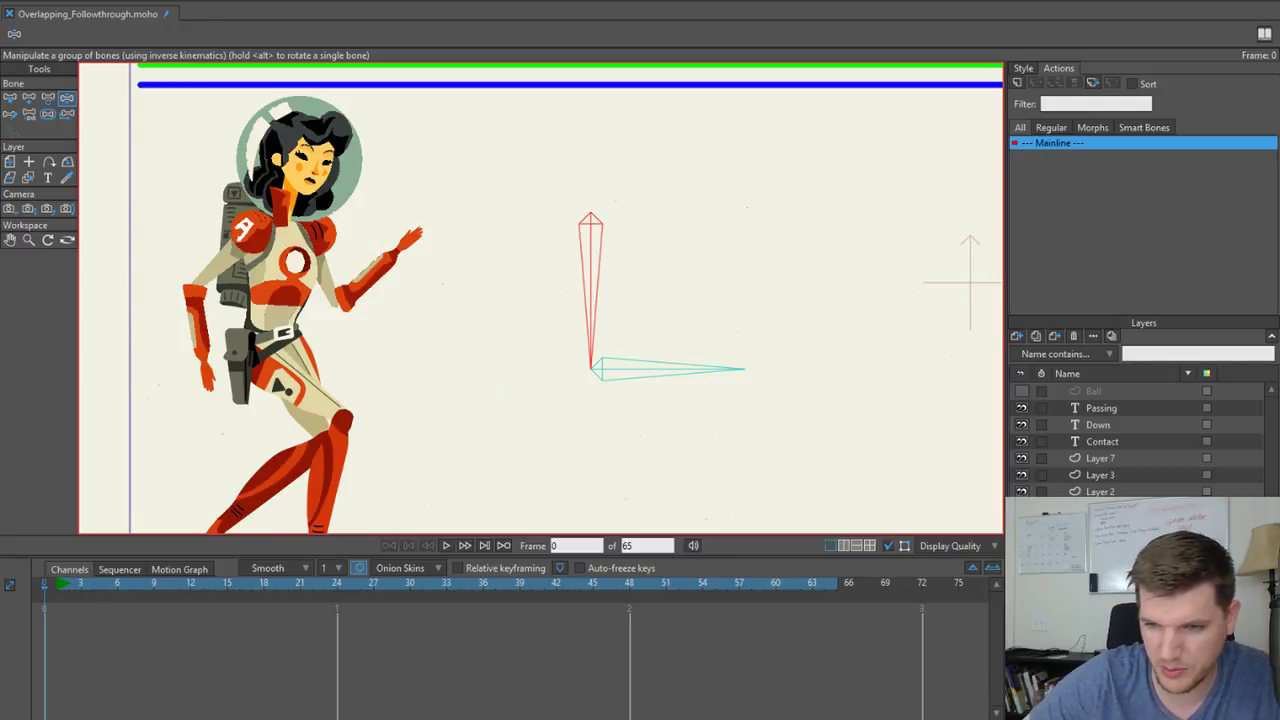
# Examine the character rig's keyframes and its pose at frame 11, returning to the two-bone demo layer.
pyautogui.click(1105, 600)
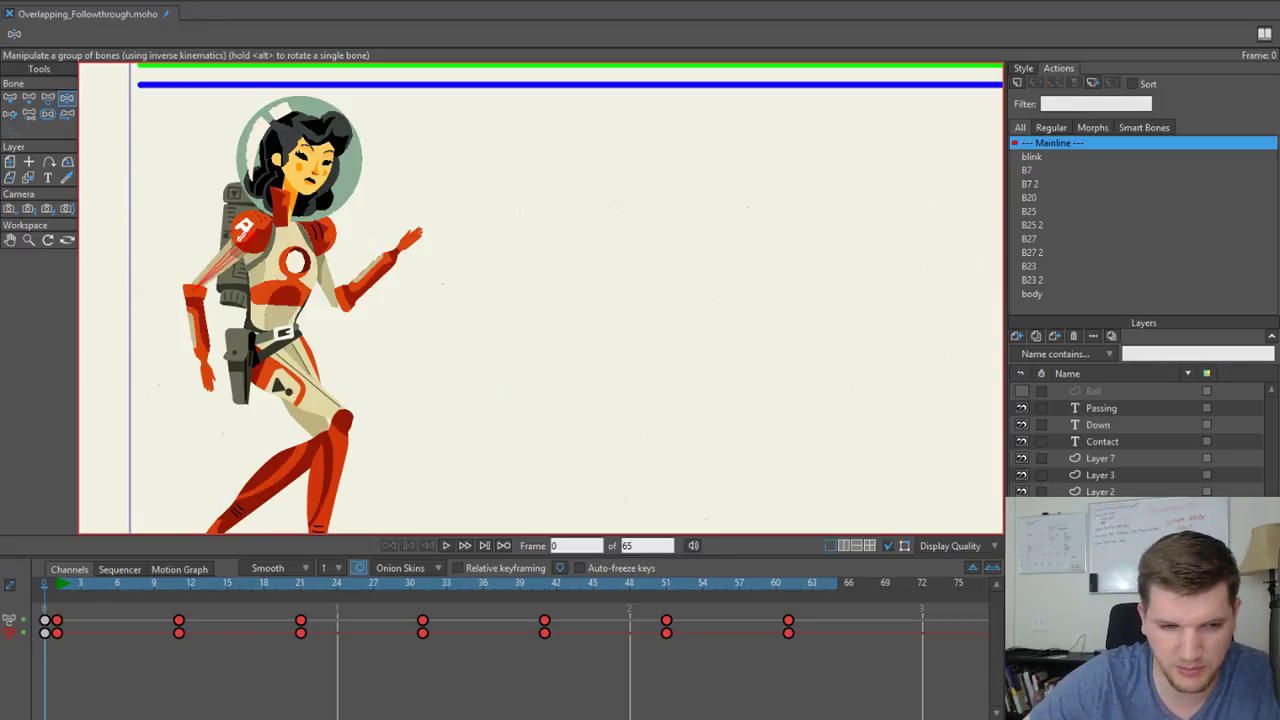
pyautogui.click(176, 582)
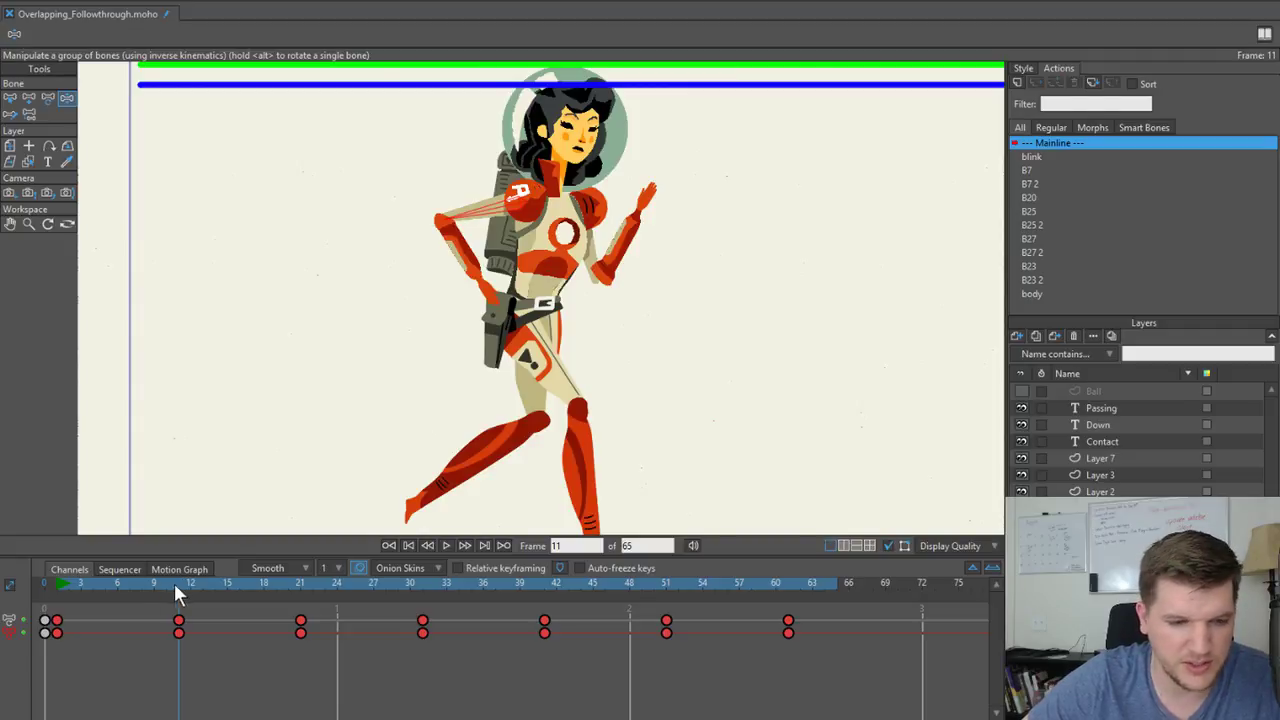
pyautogui.click(1105, 580)
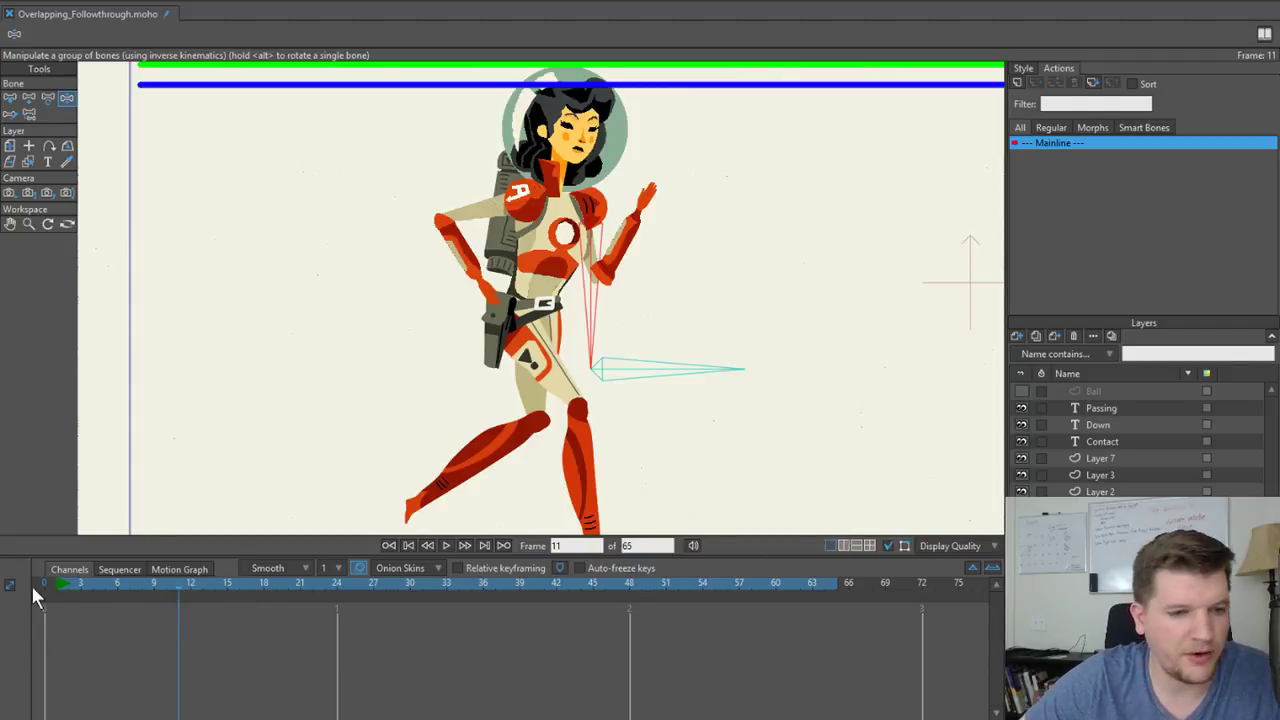
# Hide the character and key the parent bone swung up to the left at frame 1 and to the right at frame 11.
pyautogui.click(58, 588)
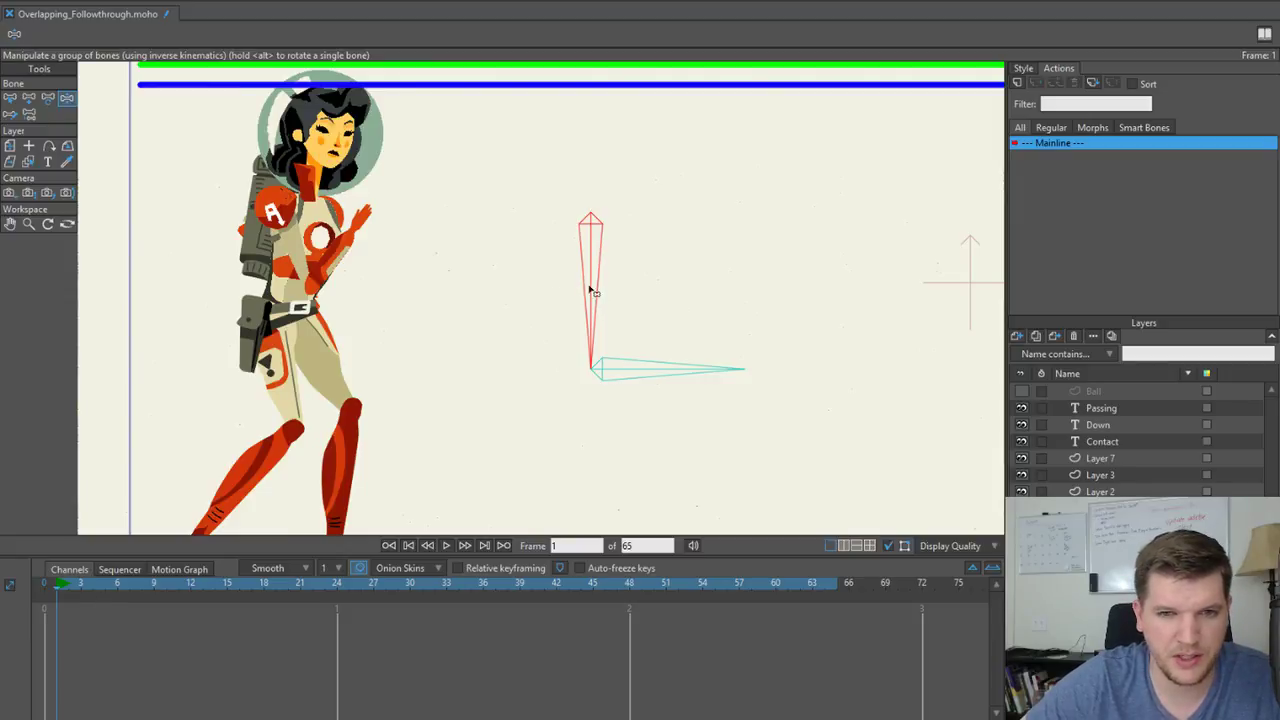
pyautogui.click(1021, 591)
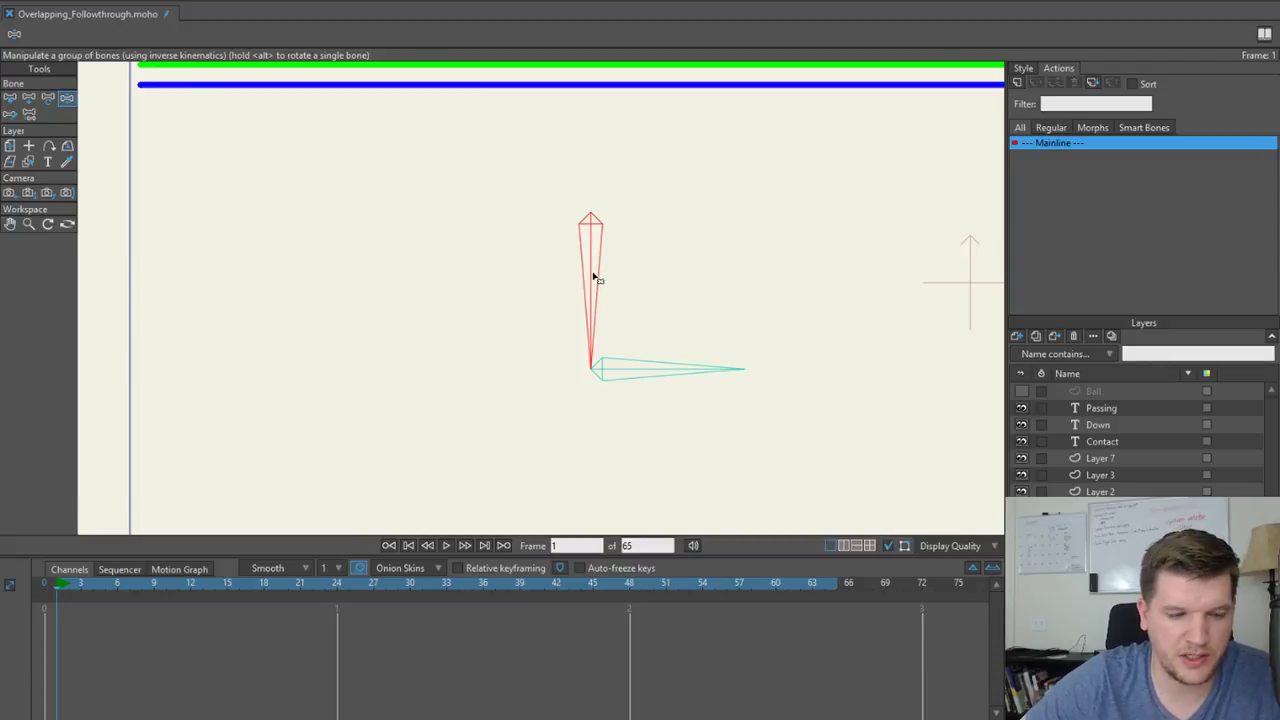
pyautogui.moveTo(598, 273); pyautogui.dragTo(500, 269)
pyautogui.hotkey('ctrl', 'z')
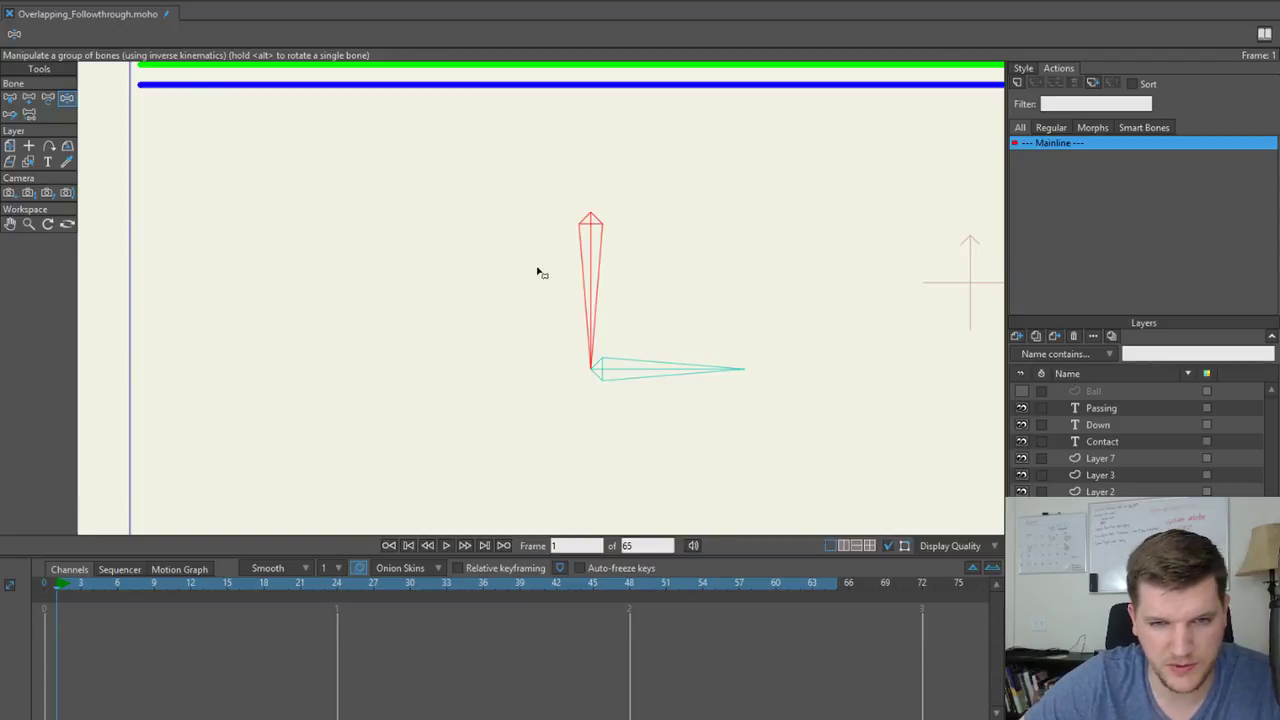
pyautogui.moveTo(590, 278); pyautogui.dragTo(506, 269)
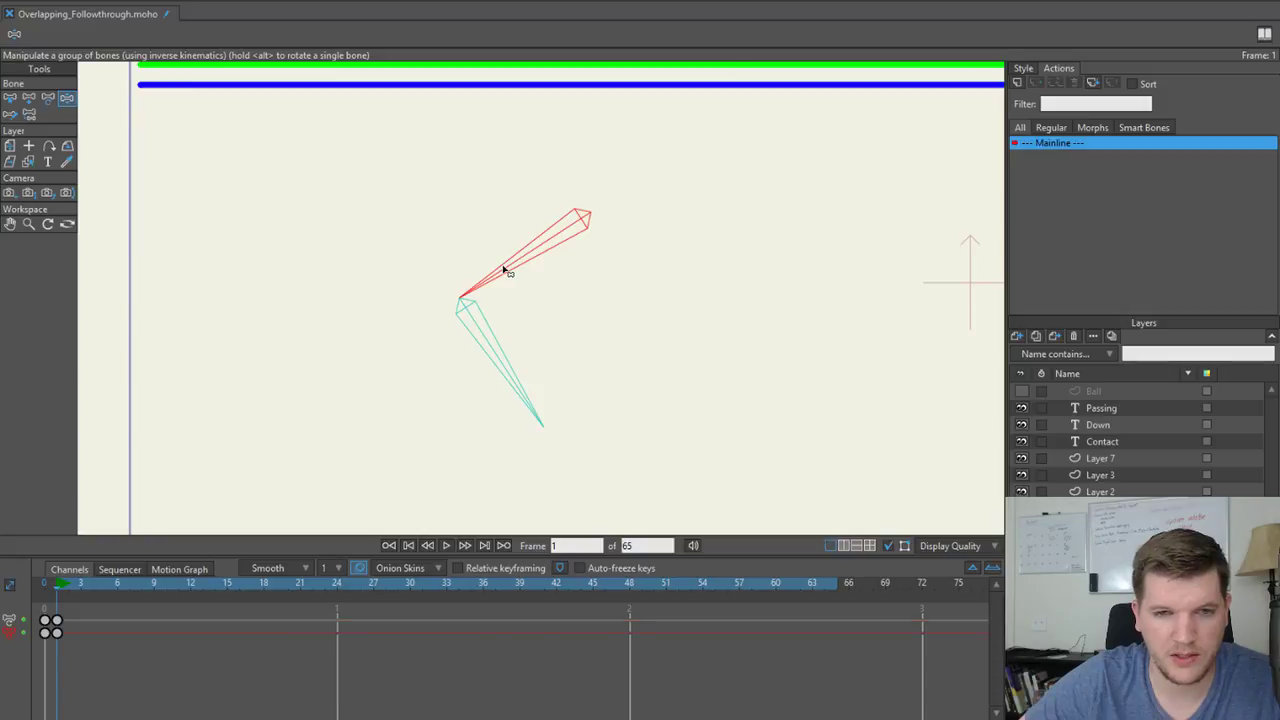
pyautogui.moveTo(60, 583); pyautogui.dragTo(184, 586)
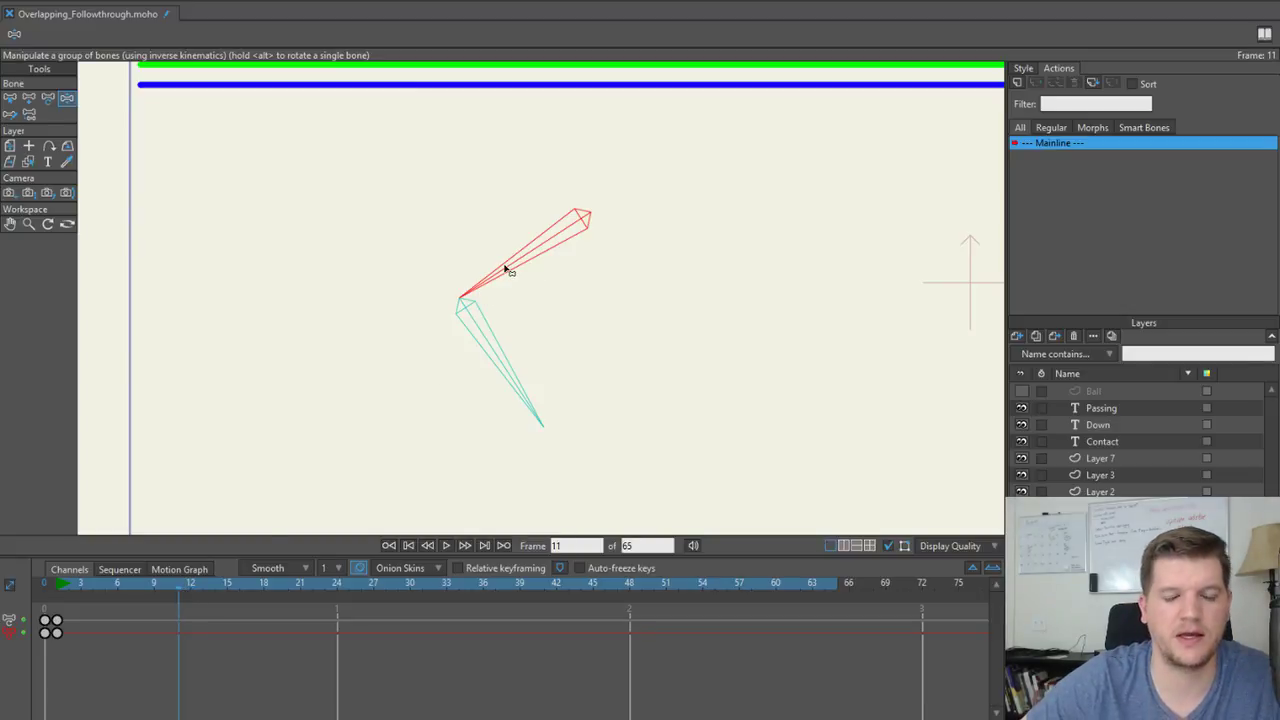
pyautogui.moveTo(506, 266); pyautogui.dragTo(643, 263)
# Copy the bone keyframes from frame 1 and place the copy at frame 21.
pyautogui.moveTo(177, 584); pyautogui.dragTo(290, 597)
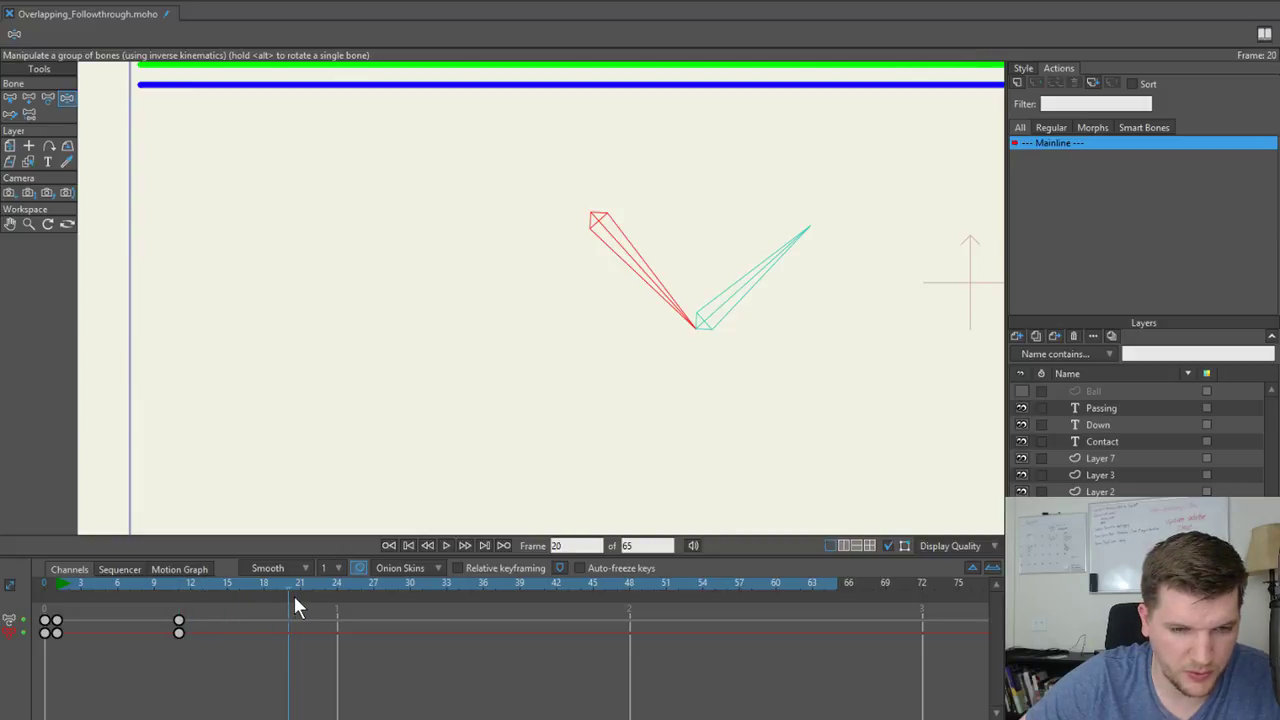
pyautogui.moveTo(61, 655); pyautogui.dragTo(56, 656)
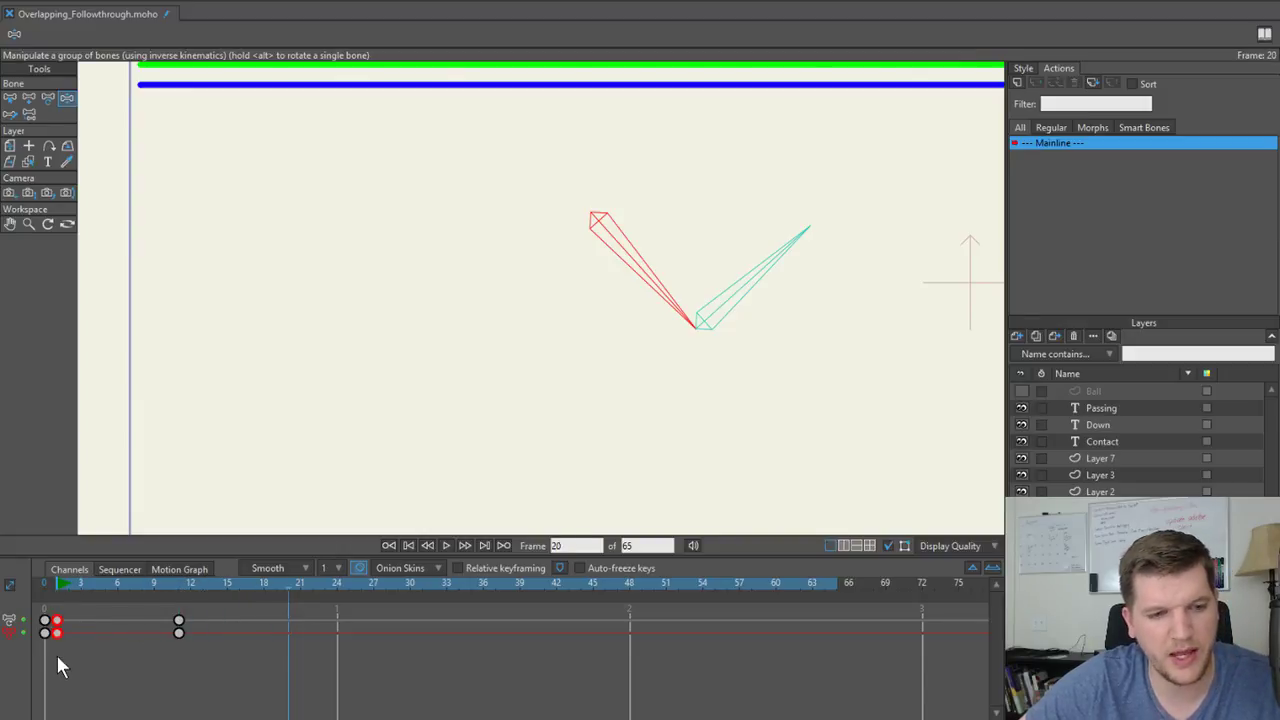
pyautogui.hotkey('ctrl', 'c')
pyautogui.hotkey('ctrl', 'v')
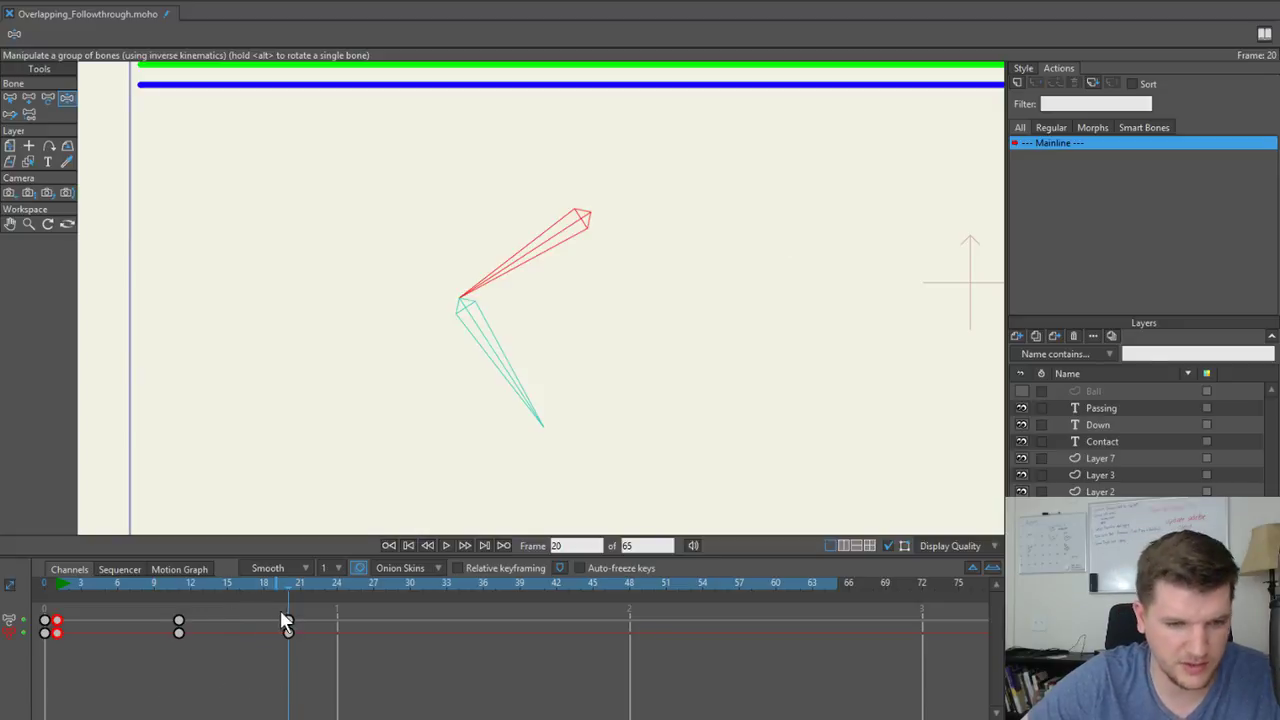
pyautogui.moveTo(281, 612); pyautogui.dragTo(302, 633)
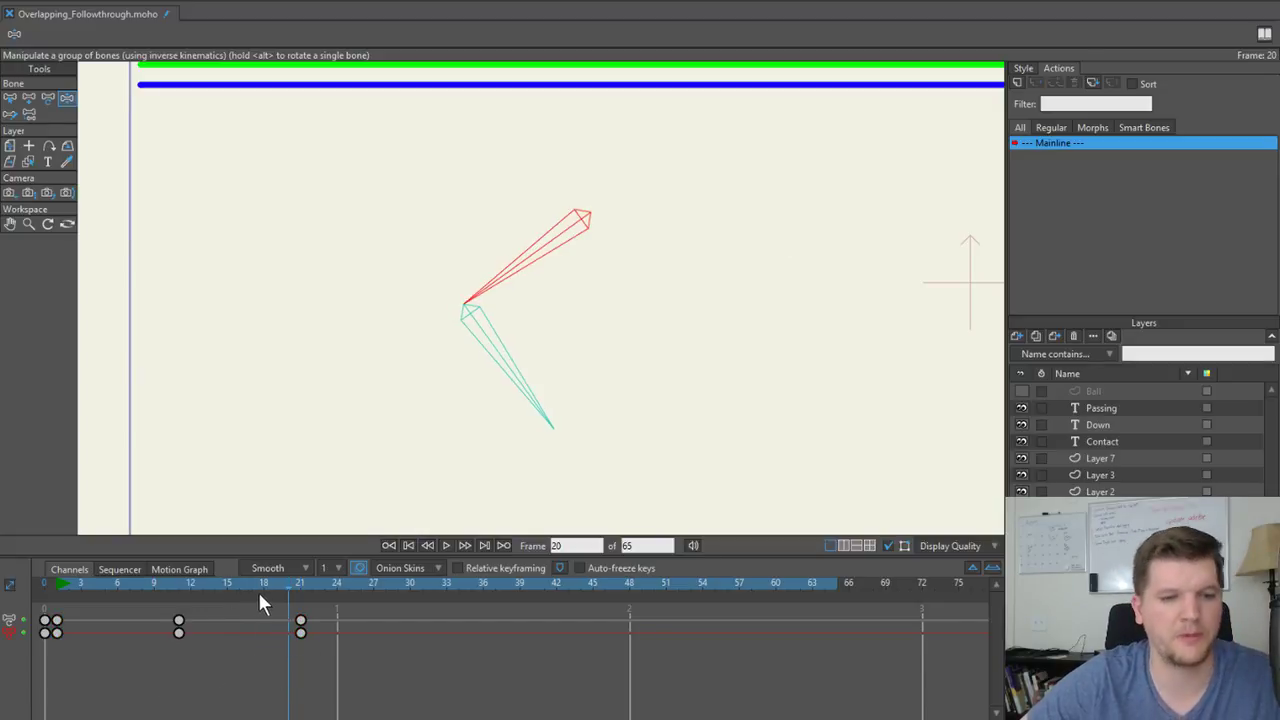
# Set the playback end to frame 21, play the swing loop and scrub from frame 1 to frame 4.
pyautogui.click(303, 588)
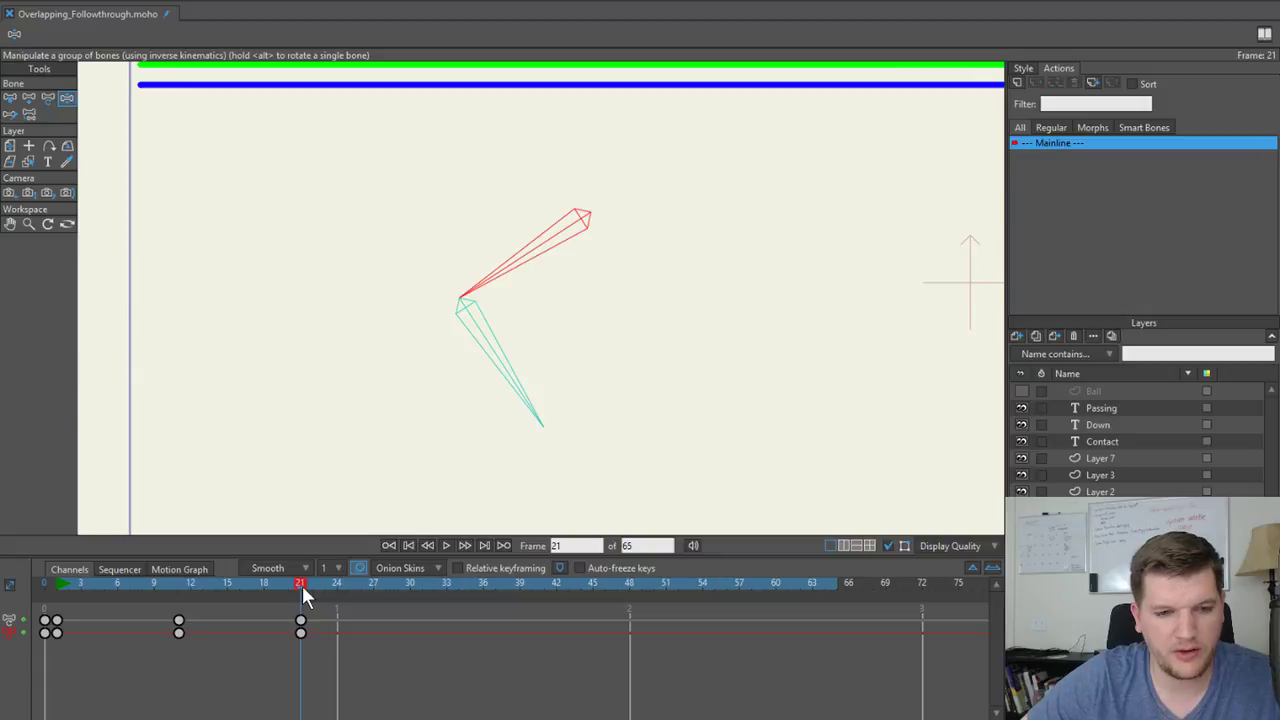
pyautogui.keyDown('alt'); pyautogui.rightClick(302, 586); pyautogui.keyUp('alt')
pyautogui.press('space')
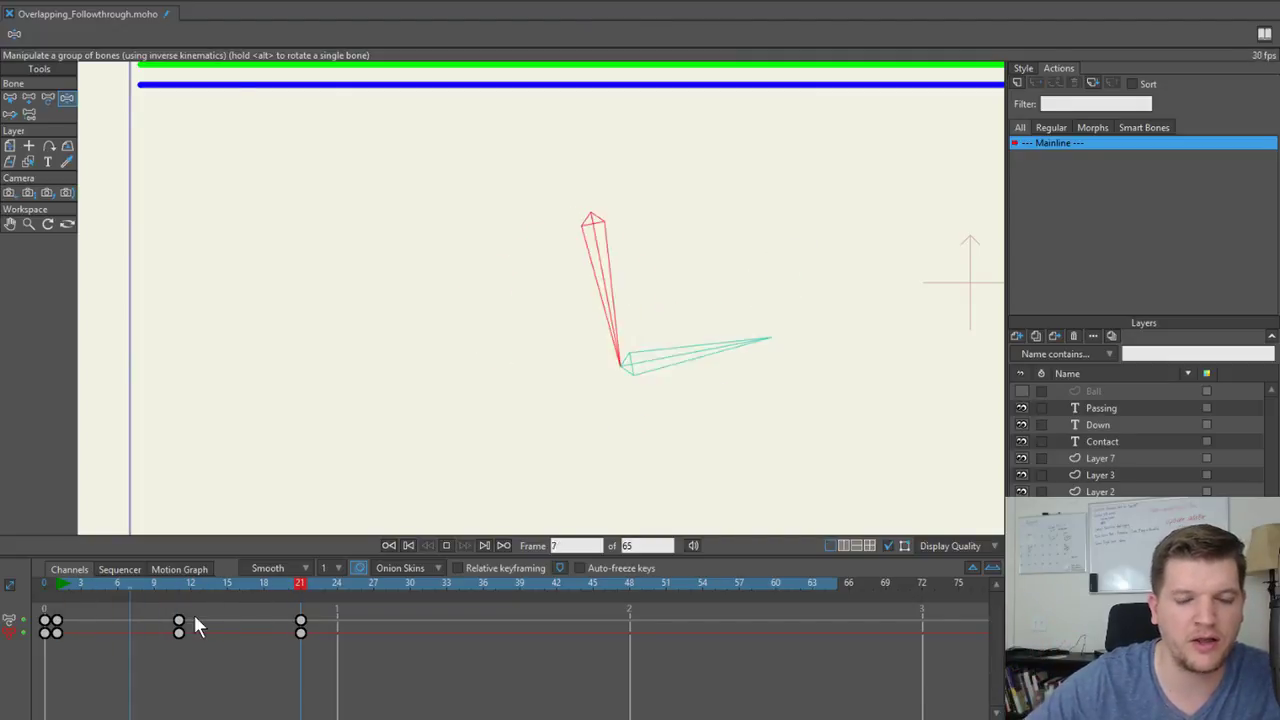
pyautogui.click(56, 585)
pyautogui.moveTo(56, 587); pyautogui.dragTo(90, 597)
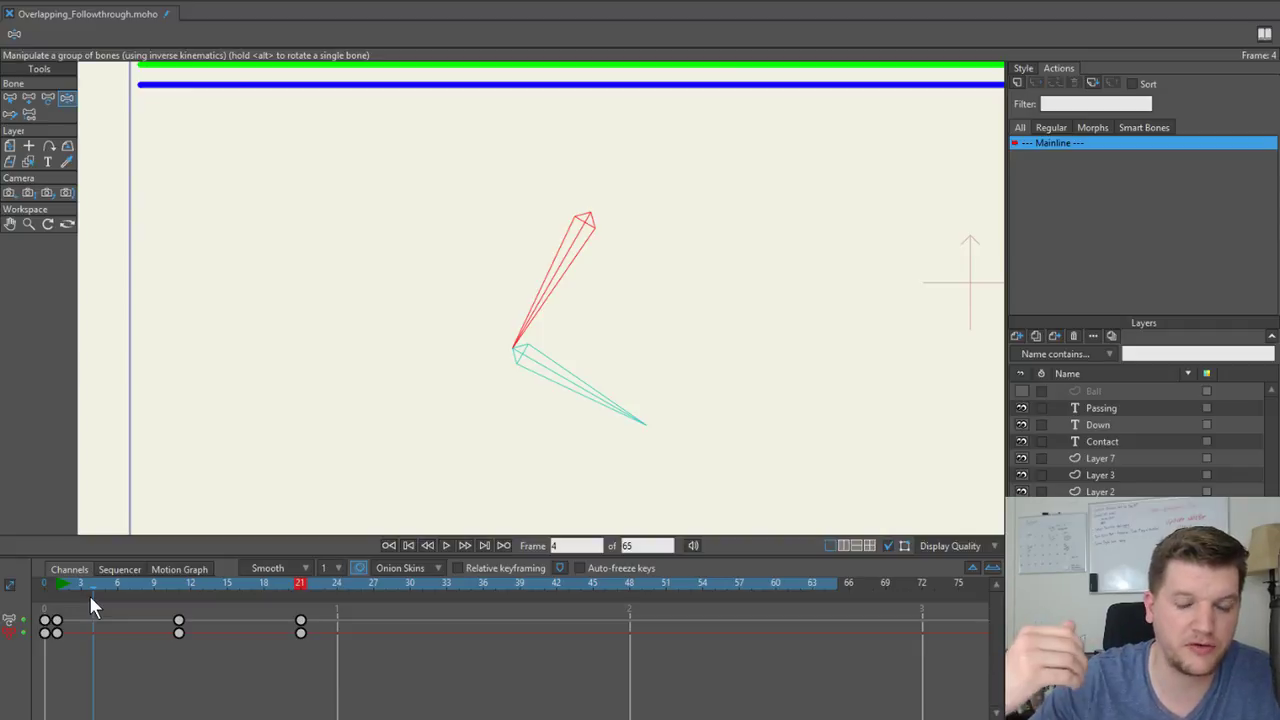
# Duplicate the frame 1 bone keyframes into the start of the swing and position the duplicates at frame 4.
pyautogui.moveTo(83, 585); pyautogui.dragTo(57, 603)
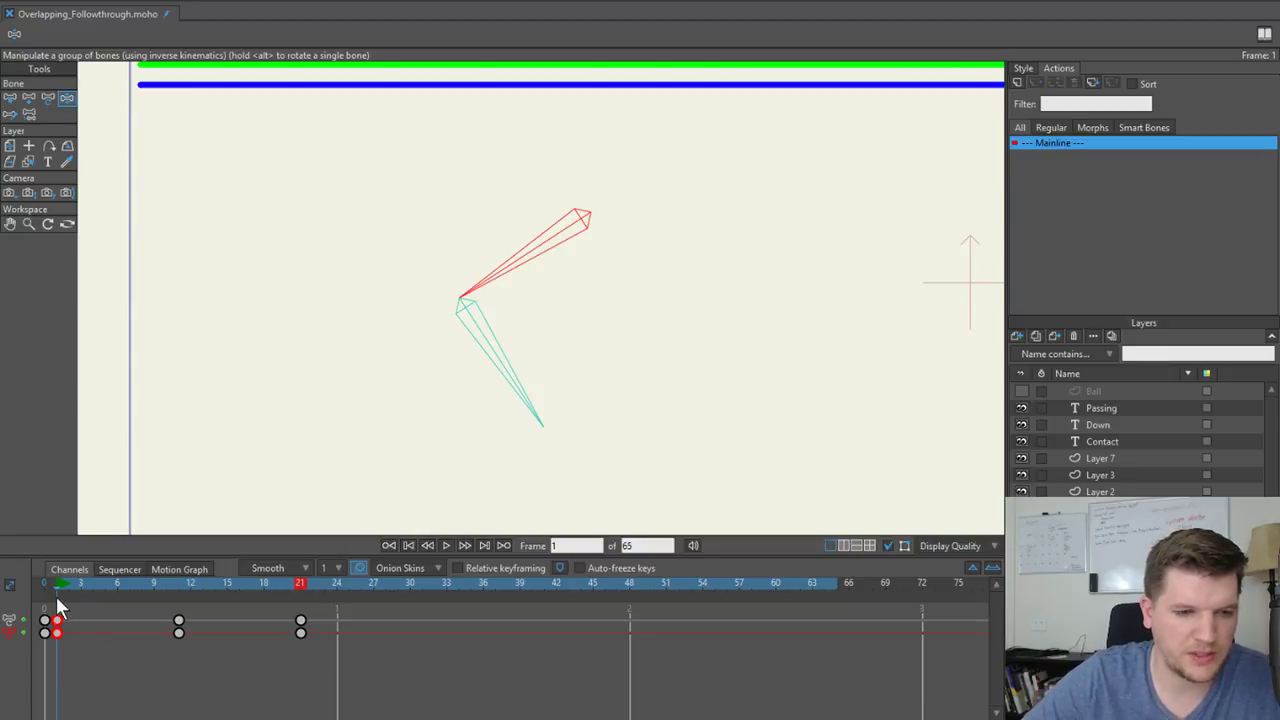
pyautogui.moveTo(57, 588); pyautogui.dragTo(83, 592)
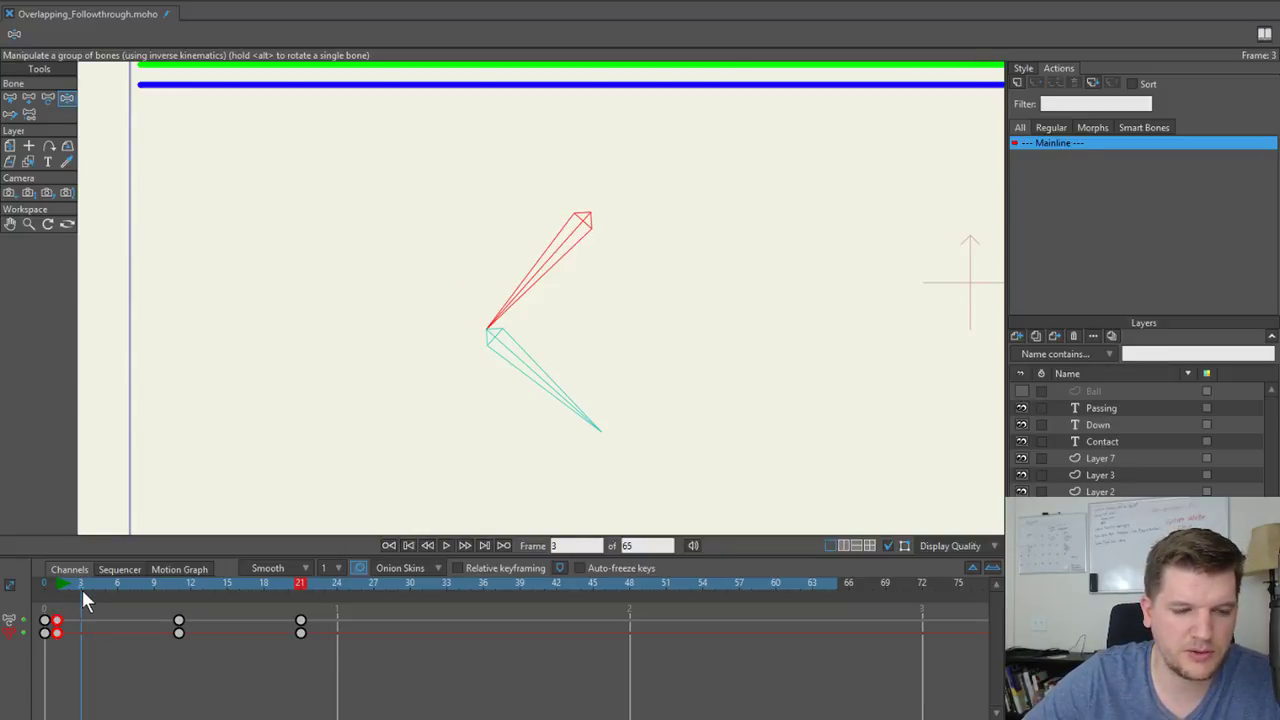
pyautogui.hotkey('ctrl', 'v')
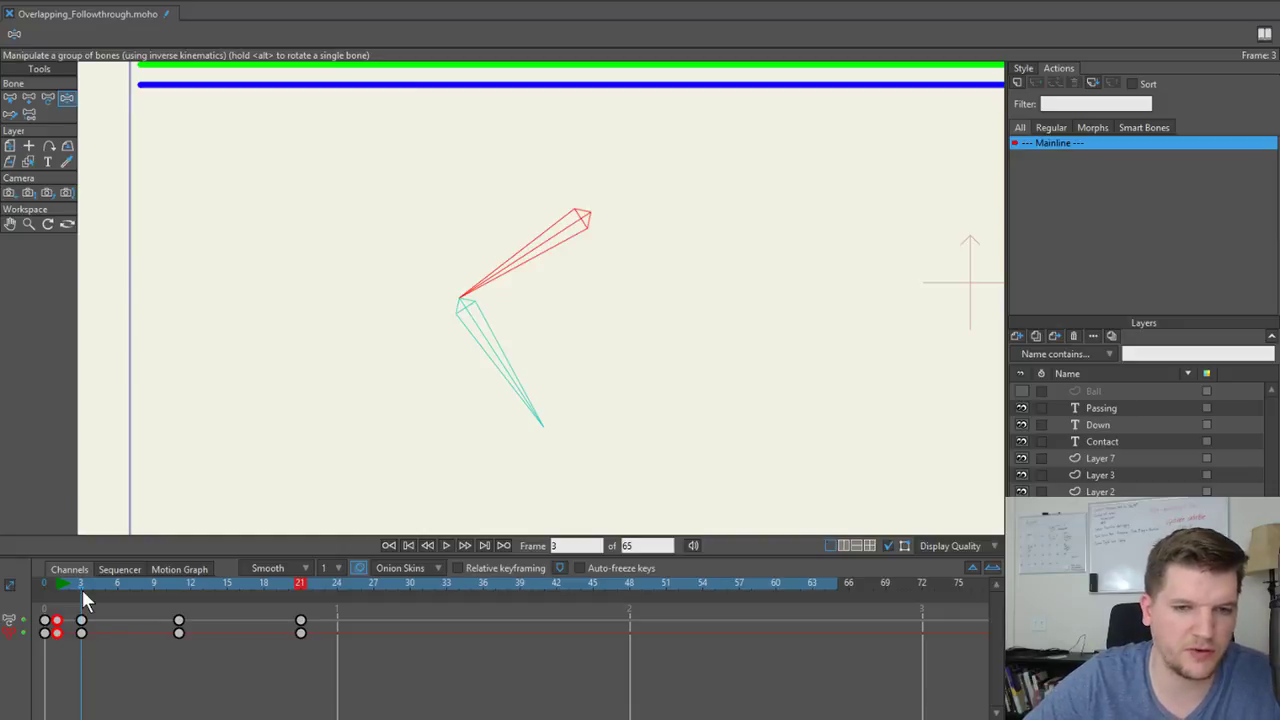
pyautogui.moveTo(77, 582)
pyautogui.mouseDown()
pyautogui.moveTo(58, 590)
pyautogui.moveTo(78, 603)
pyautogui.mouseUp()
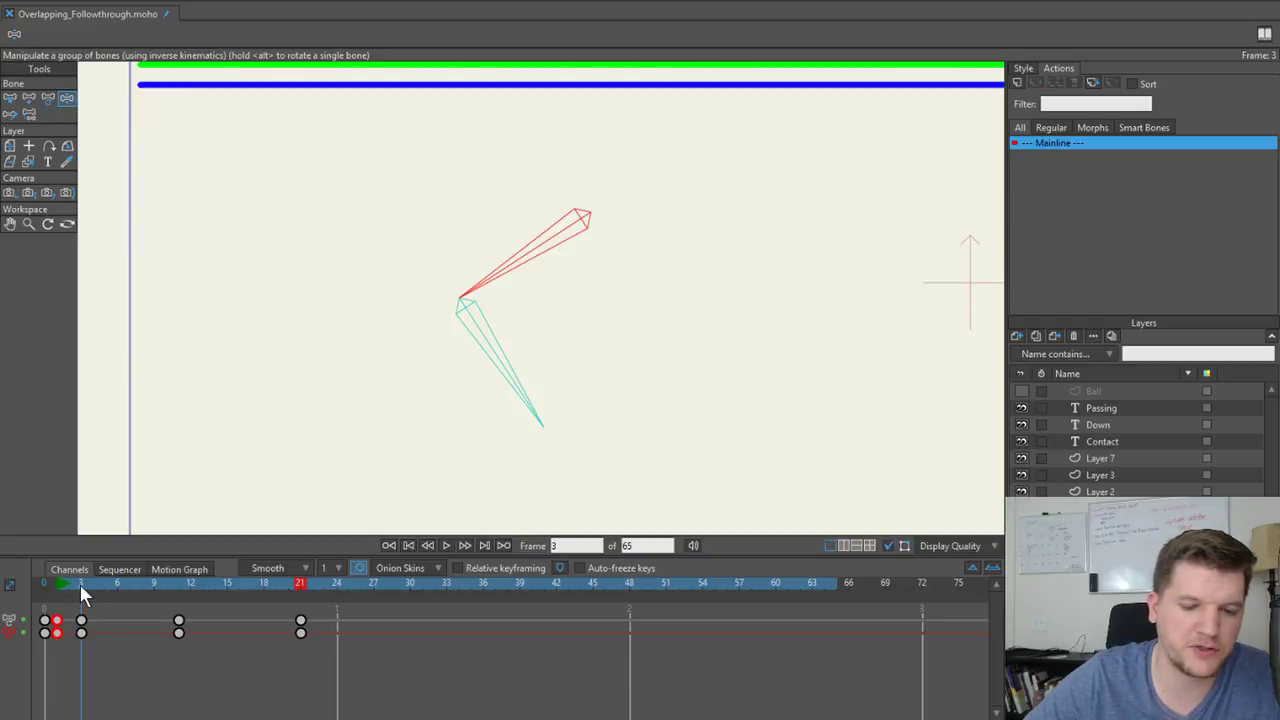
pyautogui.moveTo(96, 605); pyautogui.dragTo(94, 634)
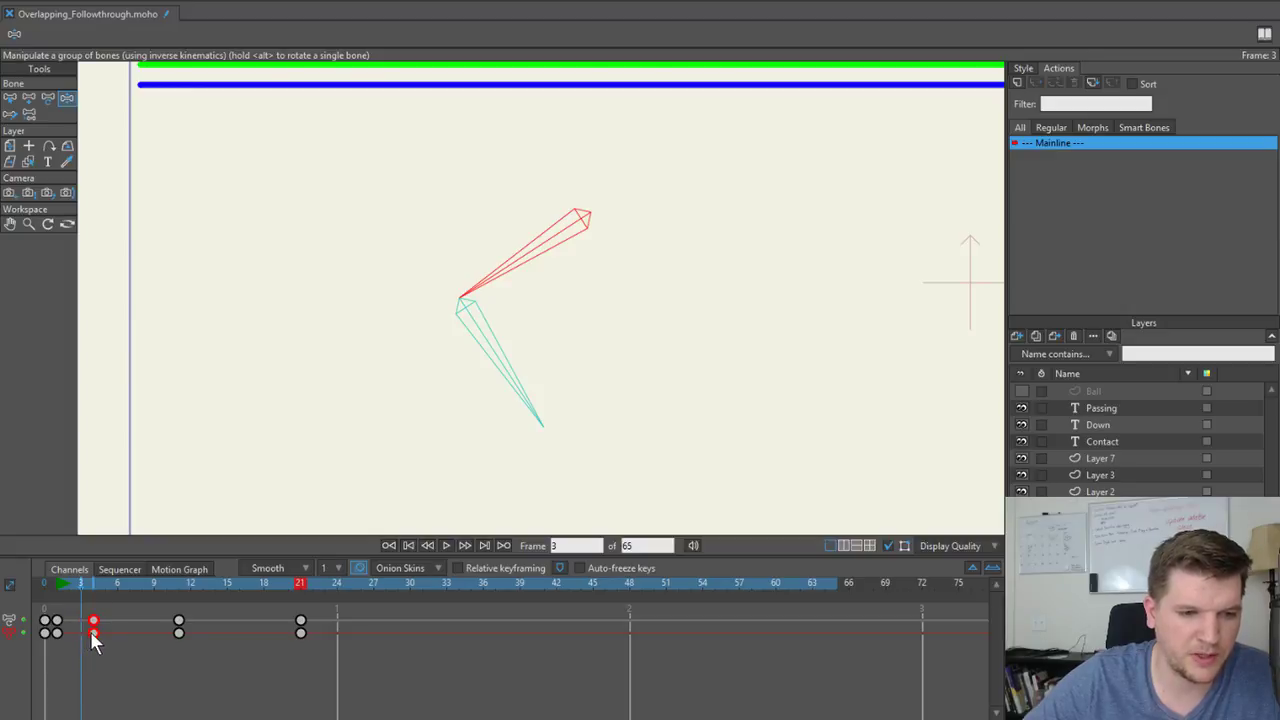
pyautogui.click(93, 583)
pyautogui.moveTo(94, 583)
pyautogui.mouseDown()
pyautogui.moveTo(57, 588)
pyautogui.moveTo(96, 586)
pyautogui.mouseUp()
# Rotate the parent bone slightly downward at frame 4 to begin the swing gradually.
pyautogui.scroll(3, 465, 307)
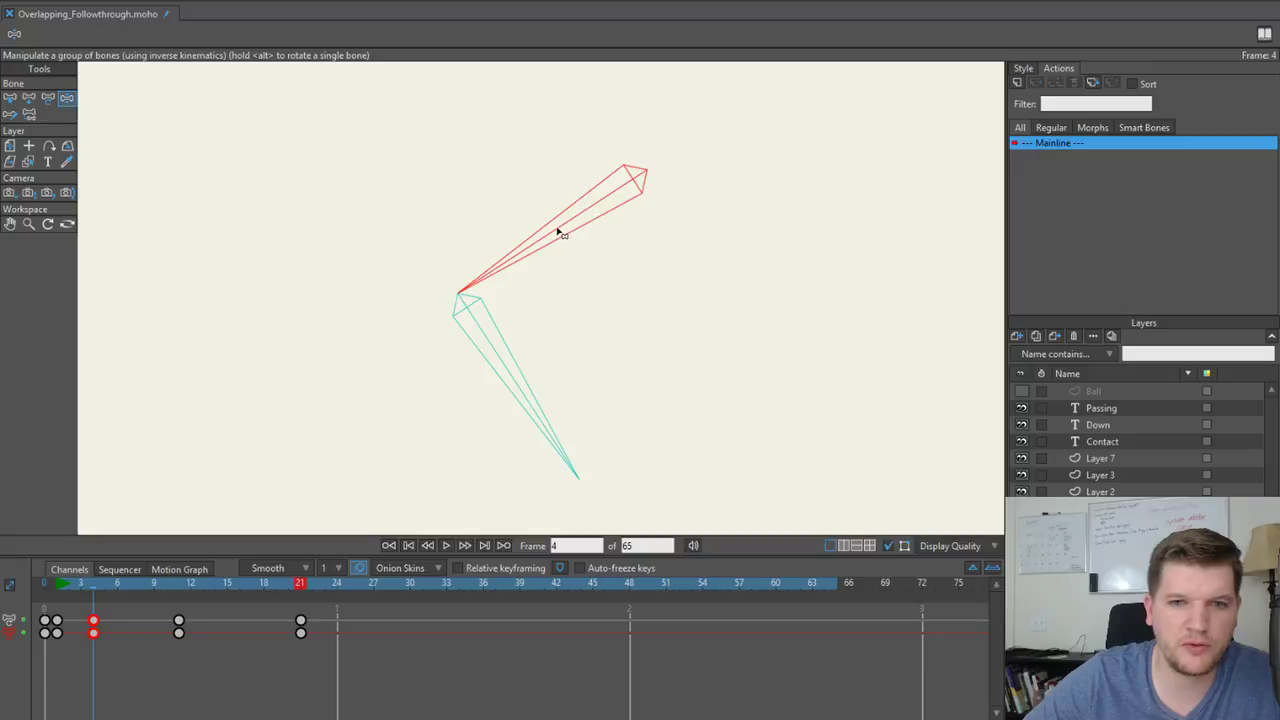
pyautogui.moveTo(557, 230); pyautogui.dragTo(570, 248)
pyautogui.hotkey('ctrl', 'z')
pyautogui.moveTo(91, 583)
pyautogui.mouseDown()
pyautogui.moveTo(57, 595)
pyautogui.moveTo(88, 595)
pyautogui.moveTo(65, 603)
pyautogui.moveTo(95, 610)
pyautogui.moveTo(62, 586)
pyautogui.moveTo(95, 586)
pyautogui.mouseUp()
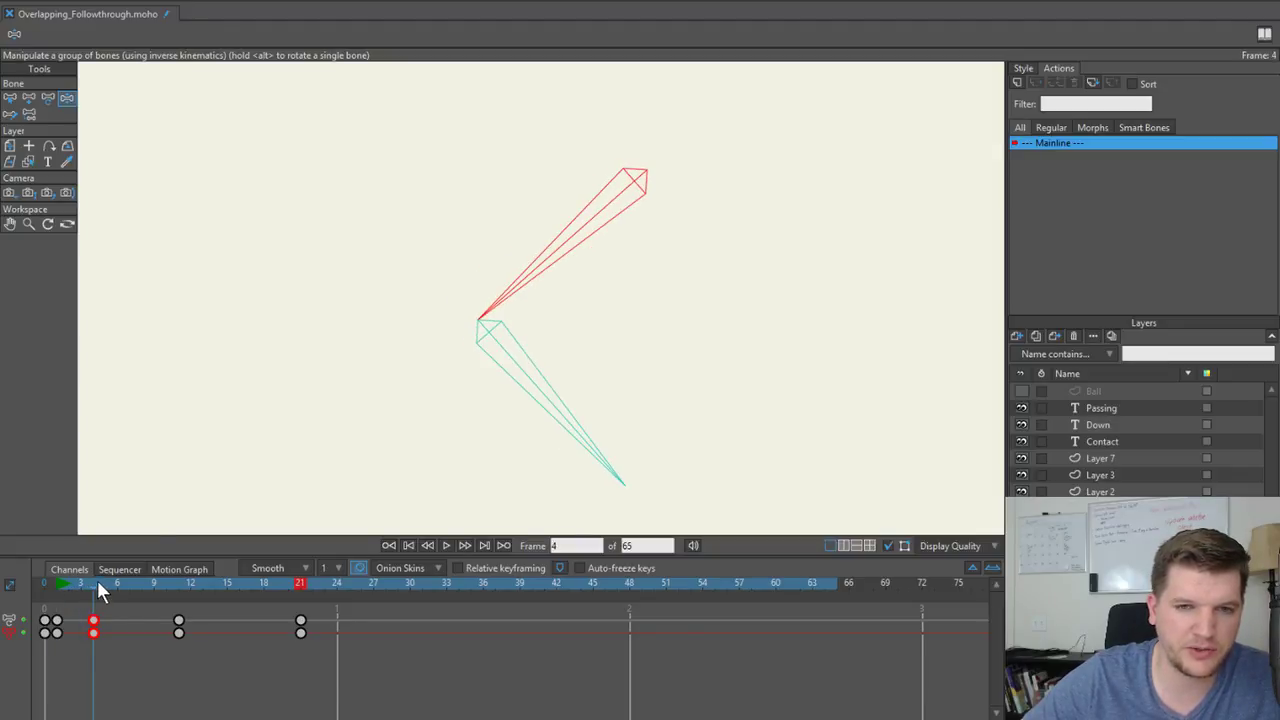
pyautogui.scroll(-1, 594, 217)
pyautogui.scroll(2, 620, 202)
pyautogui.moveTo(591, 244); pyautogui.dragTo(564, 201)
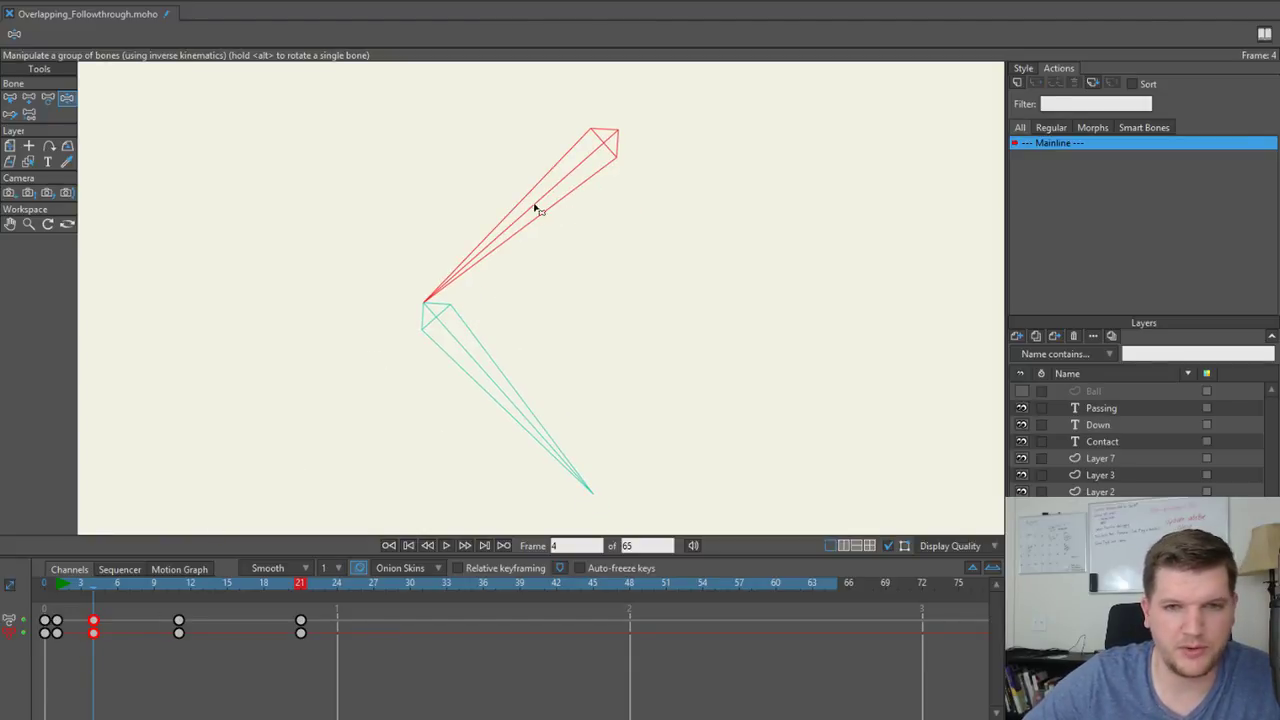
# Select both the child and parent bones and color them yellow.
pyautogui.click(496, 379)
pyautogui.press('b')
pyautogui.keyDown('shift'); pyautogui.click(518, 219); pyautogui.keyUp('shift')
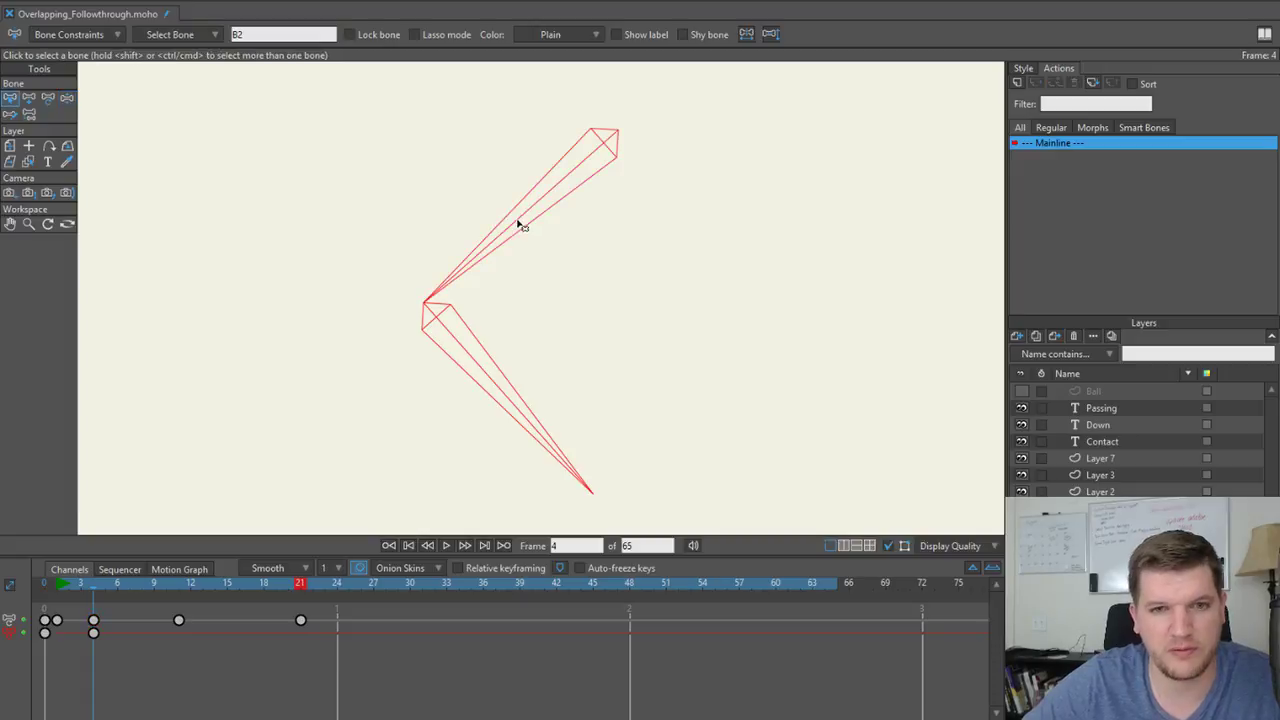
pyautogui.click(593, 36)
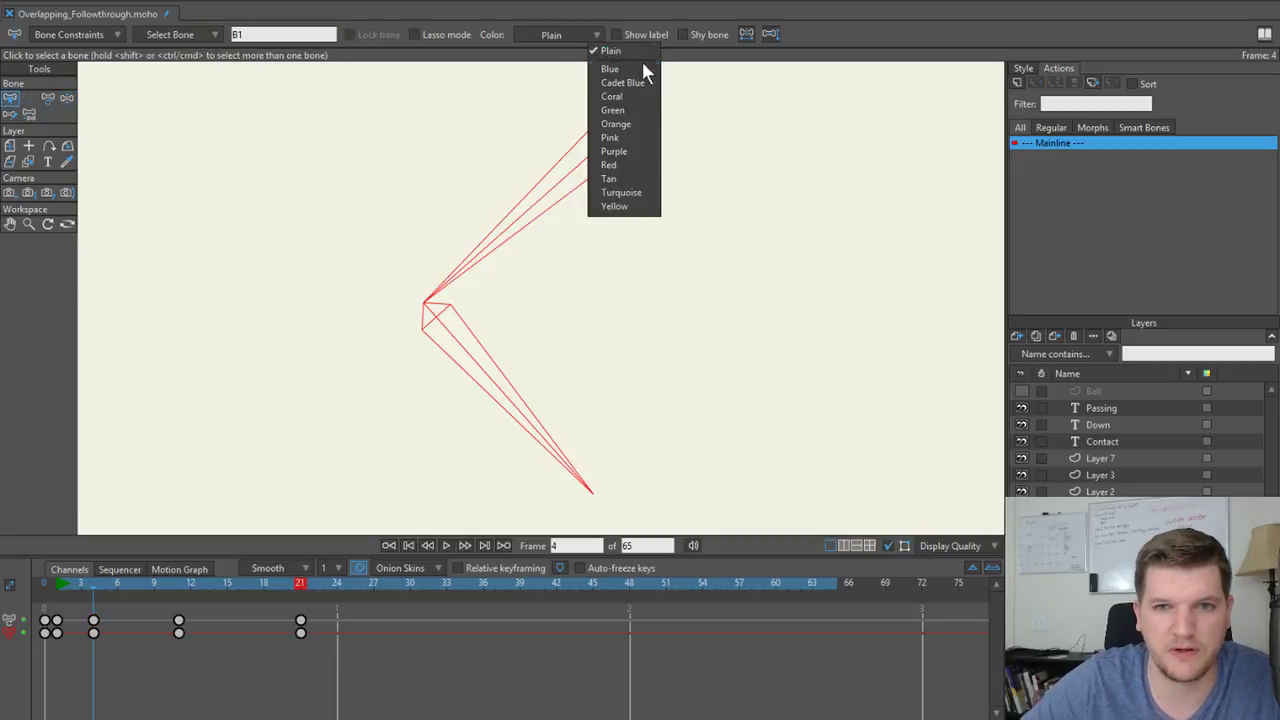
pyautogui.click(618, 206)
pyautogui.click(328, 352)
# Delete the bone keyframes at frame 4.
pyautogui.click(66, 584)
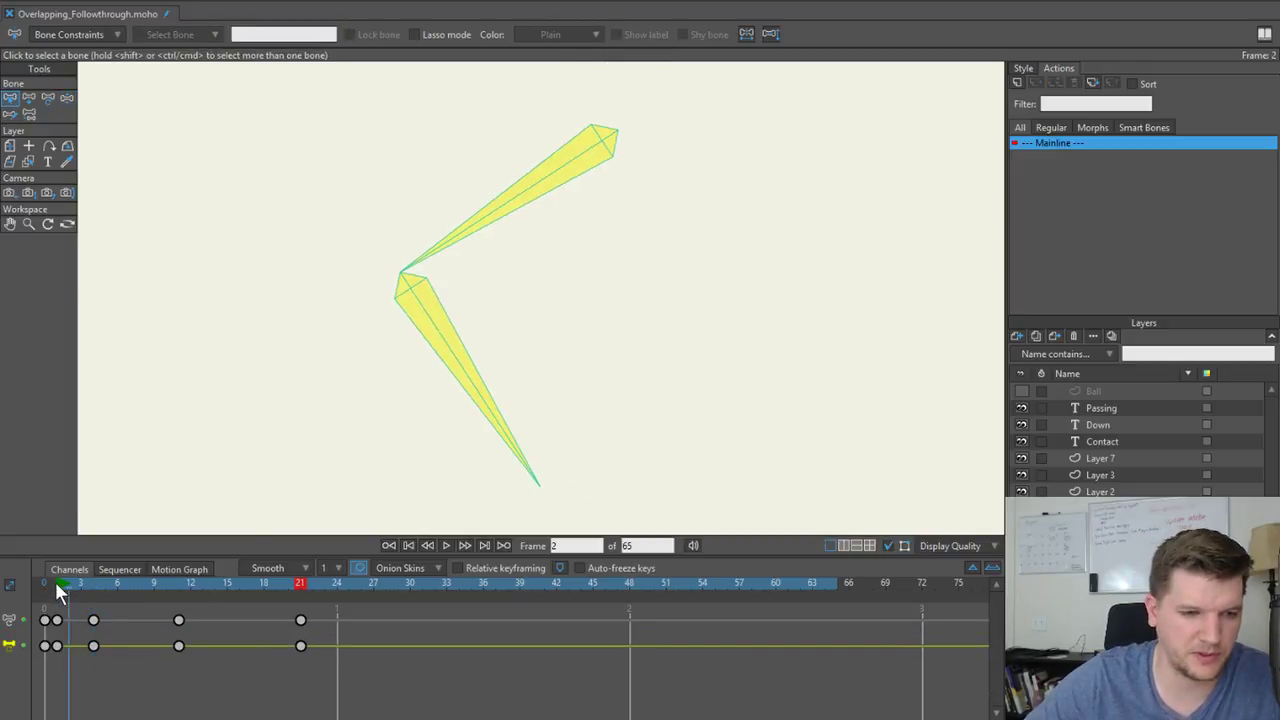
pyautogui.moveTo(55, 582); pyautogui.dragTo(114, 676)
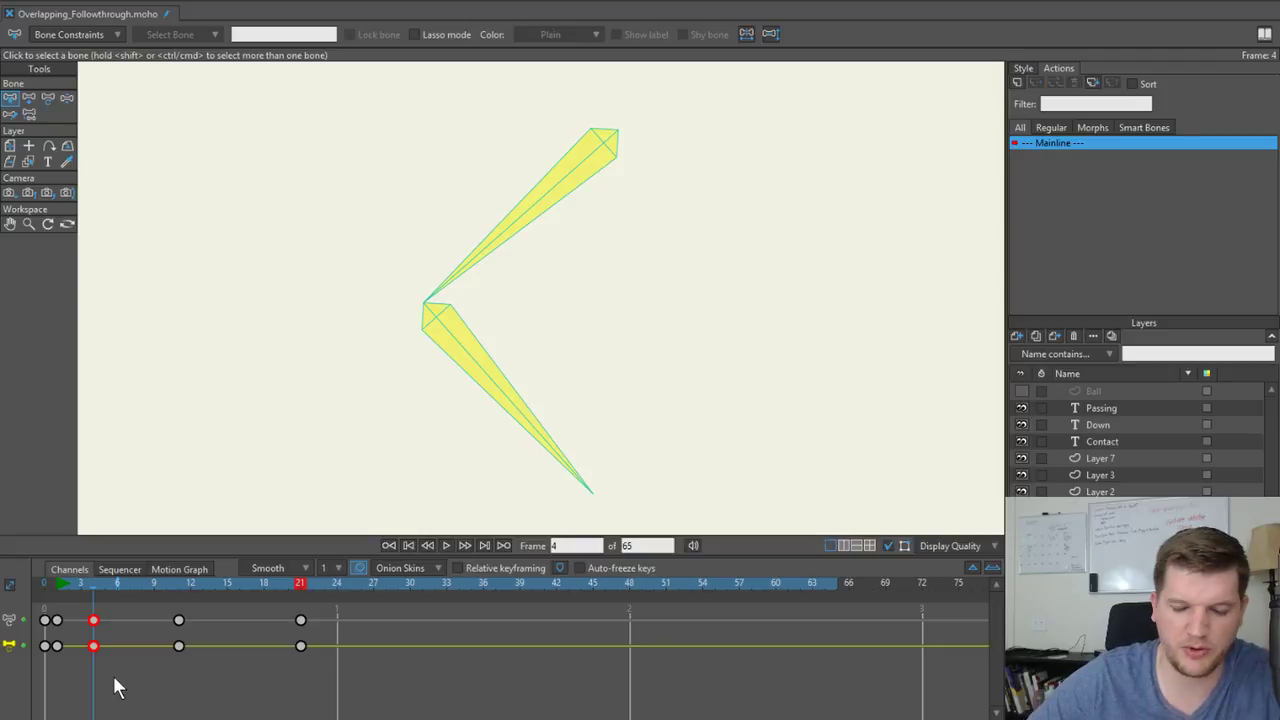
pyautogui.press('Delete')
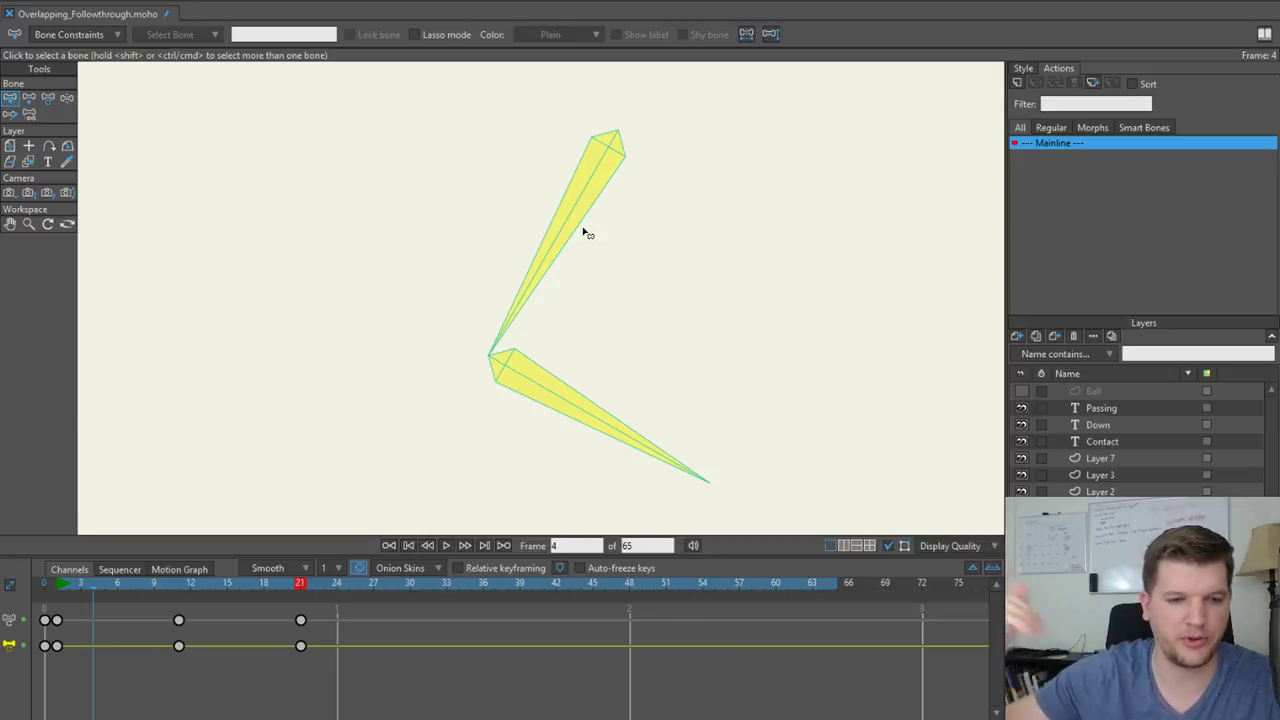
# Examine the parent bone's angle curve in the motion graph.
pyautogui.click(183, 570)
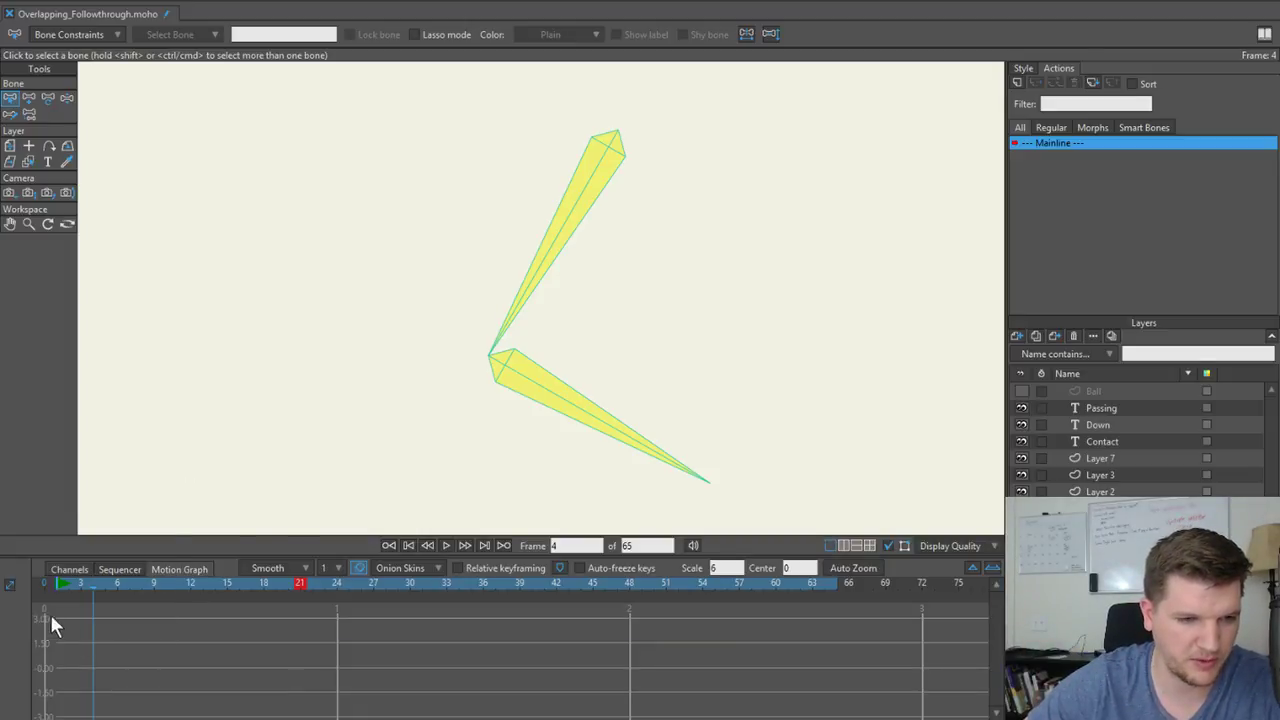
pyautogui.click(70, 570)
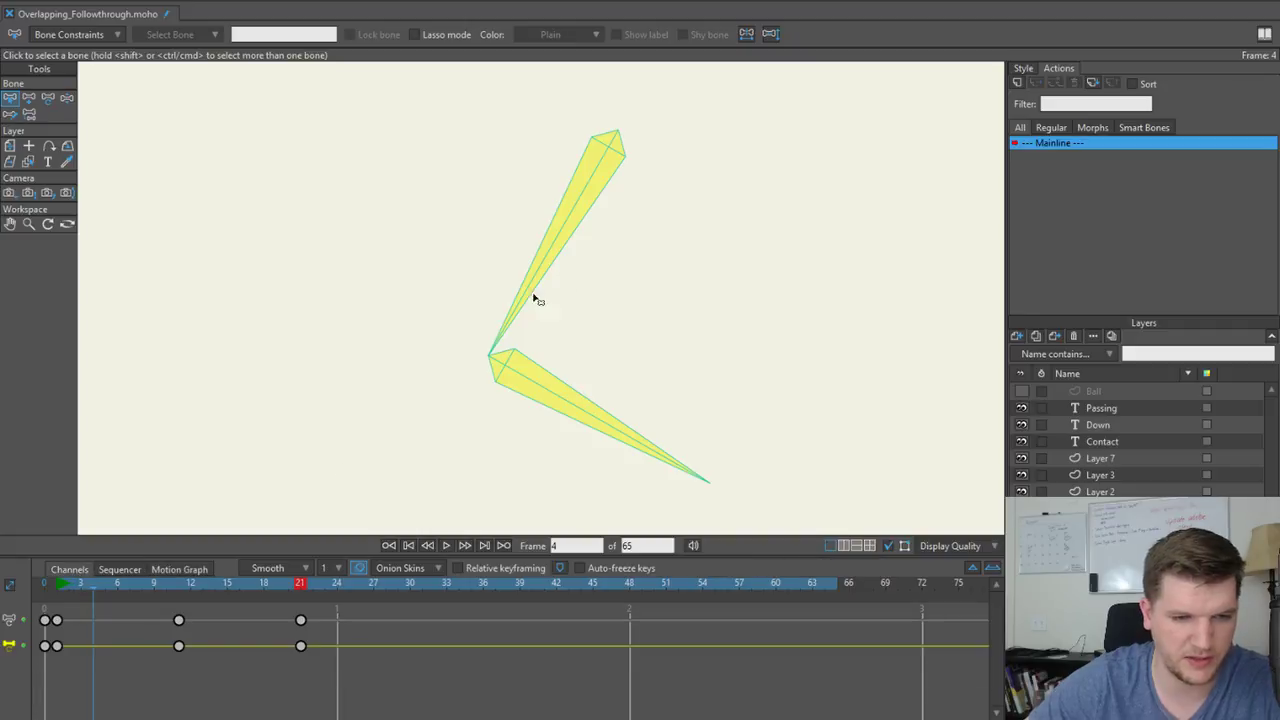
pyautogui.click(580, 198)
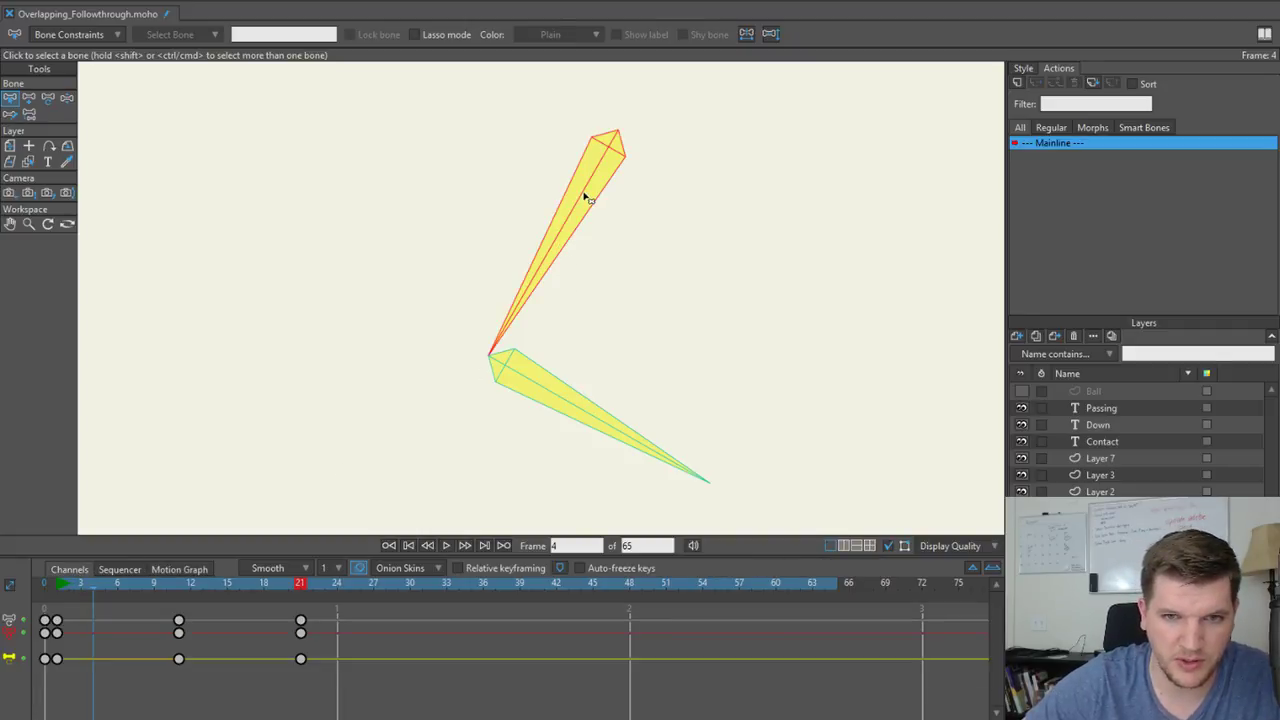
pyautogui.click(175, 568)
pyautogui.click(9, 620)
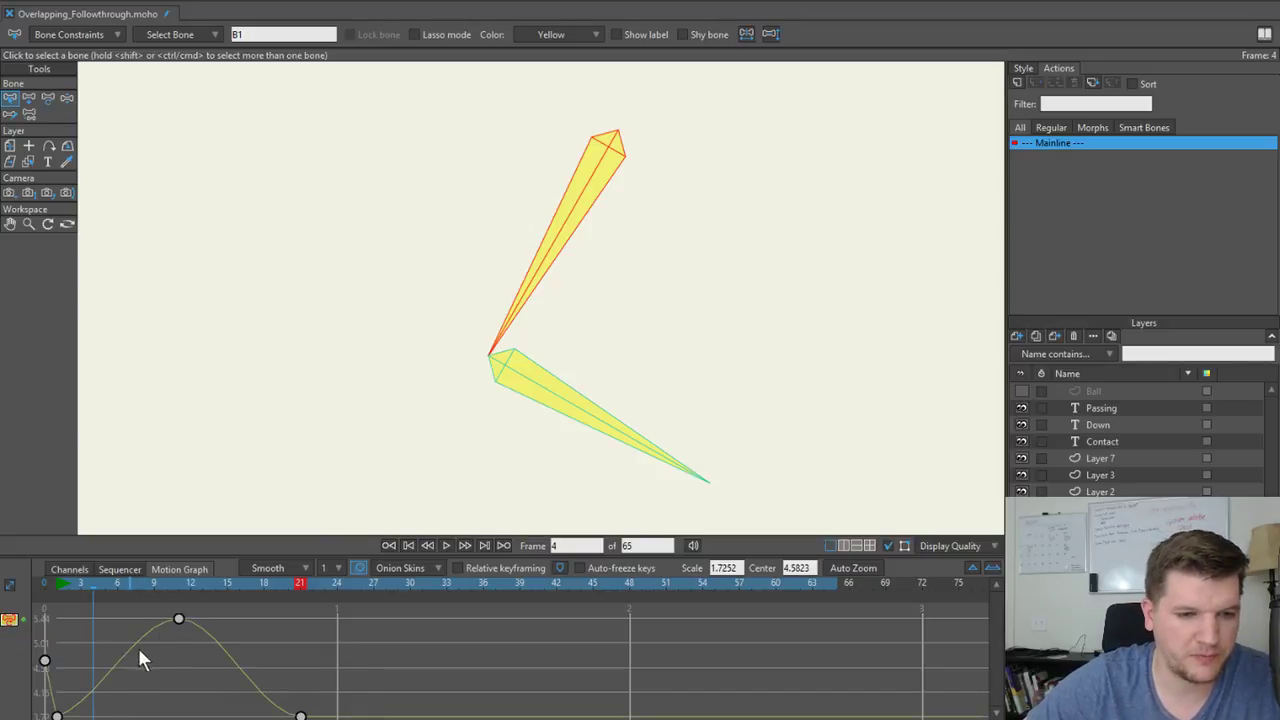
# Restore the deleted bone keyframes at frame 4 and display the parent bone's angle curve in the motion graph.
pyautogui.hotkey('ctrl', 'z')
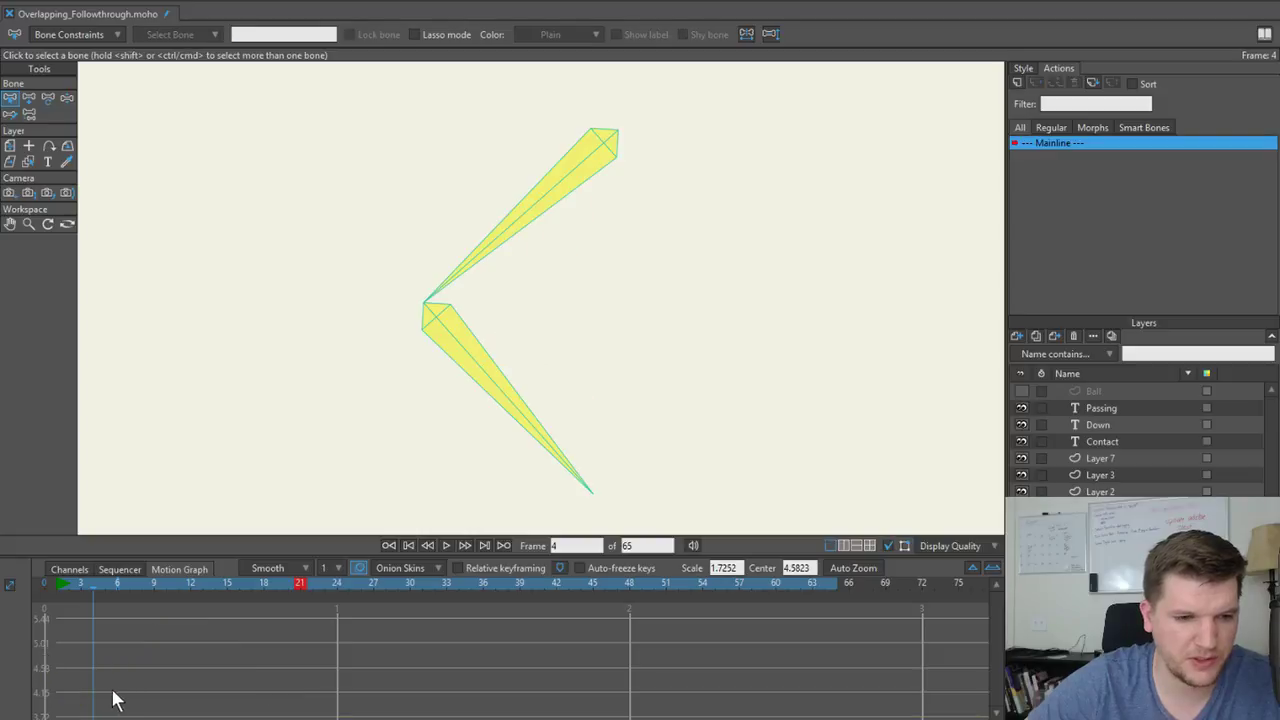
pyautogui.click(54, 569)
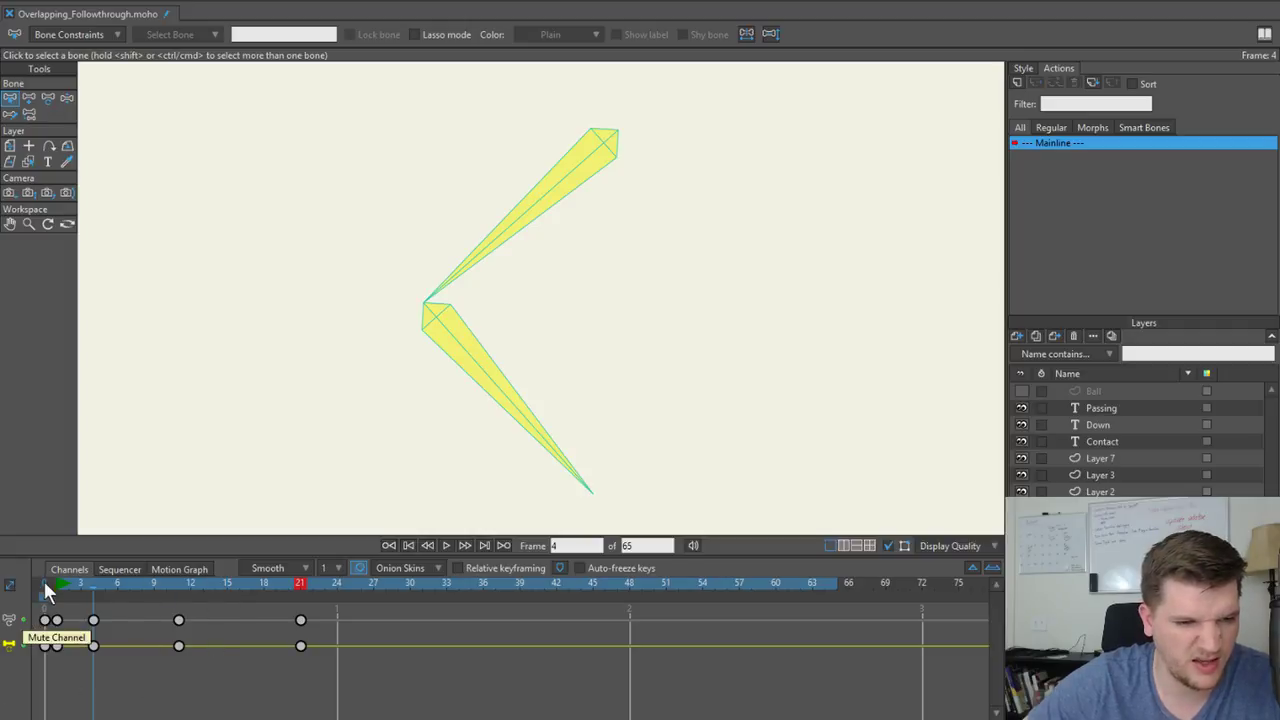
pyautogui.moveTo(224, 610); pyautogui.dragTo(20, 680)
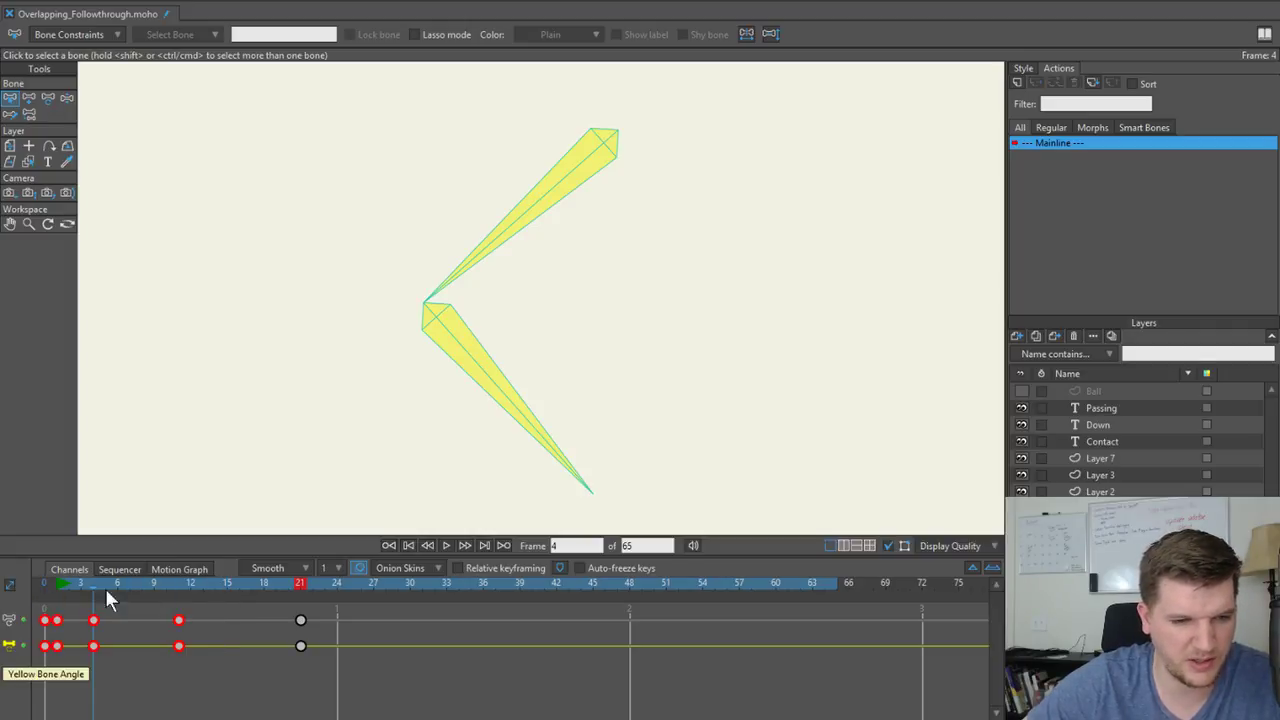
pyautogui.click(172, 569)
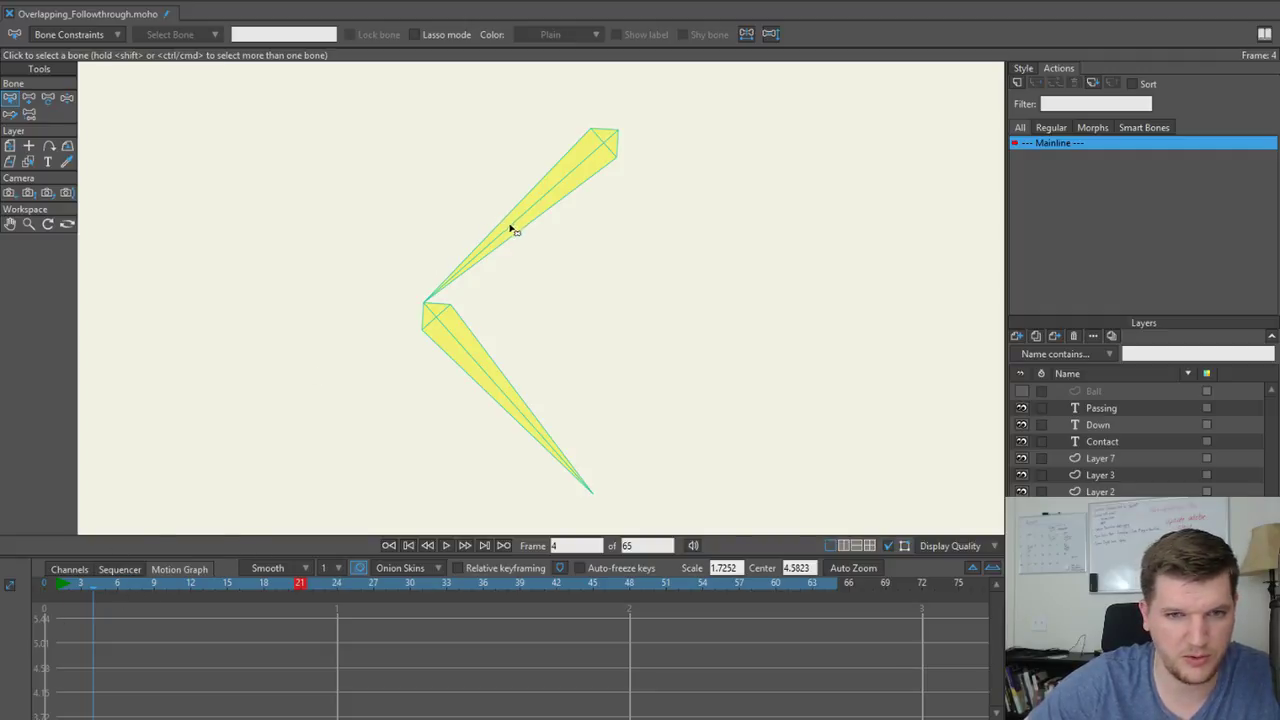
pyautogui.click(455, 281)
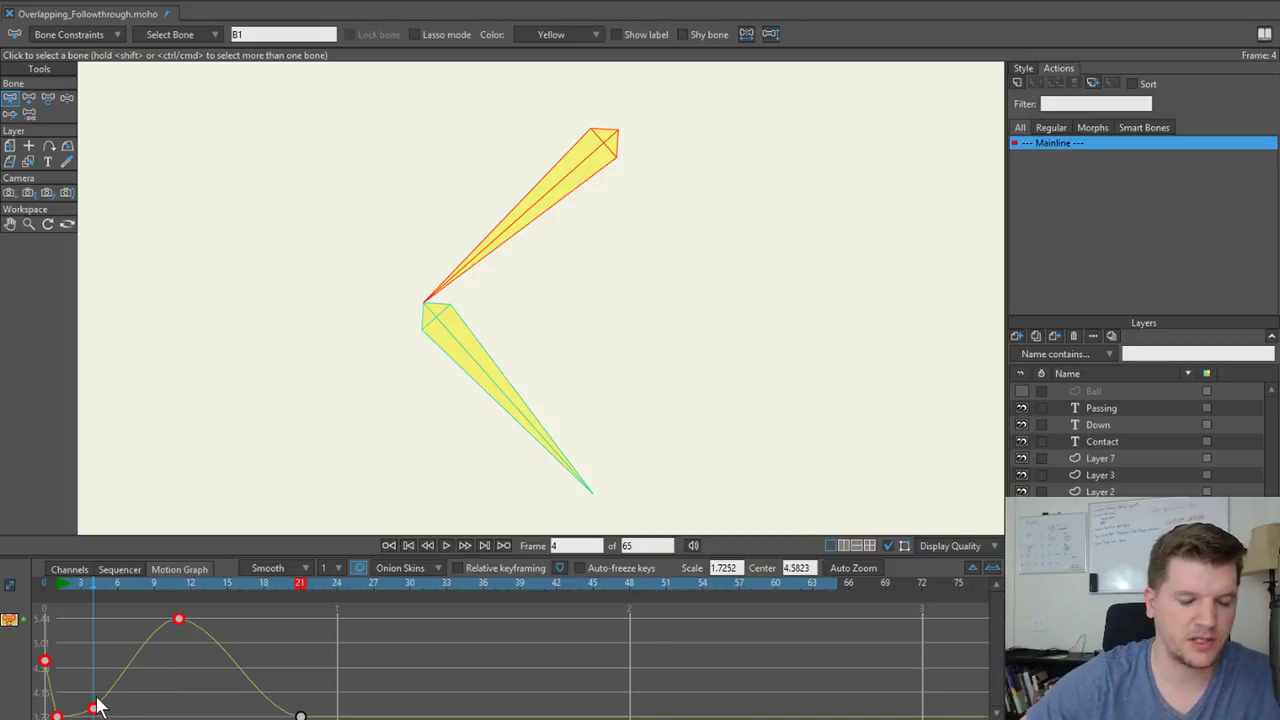
pyautogui.scroll(-2, 143, 691)
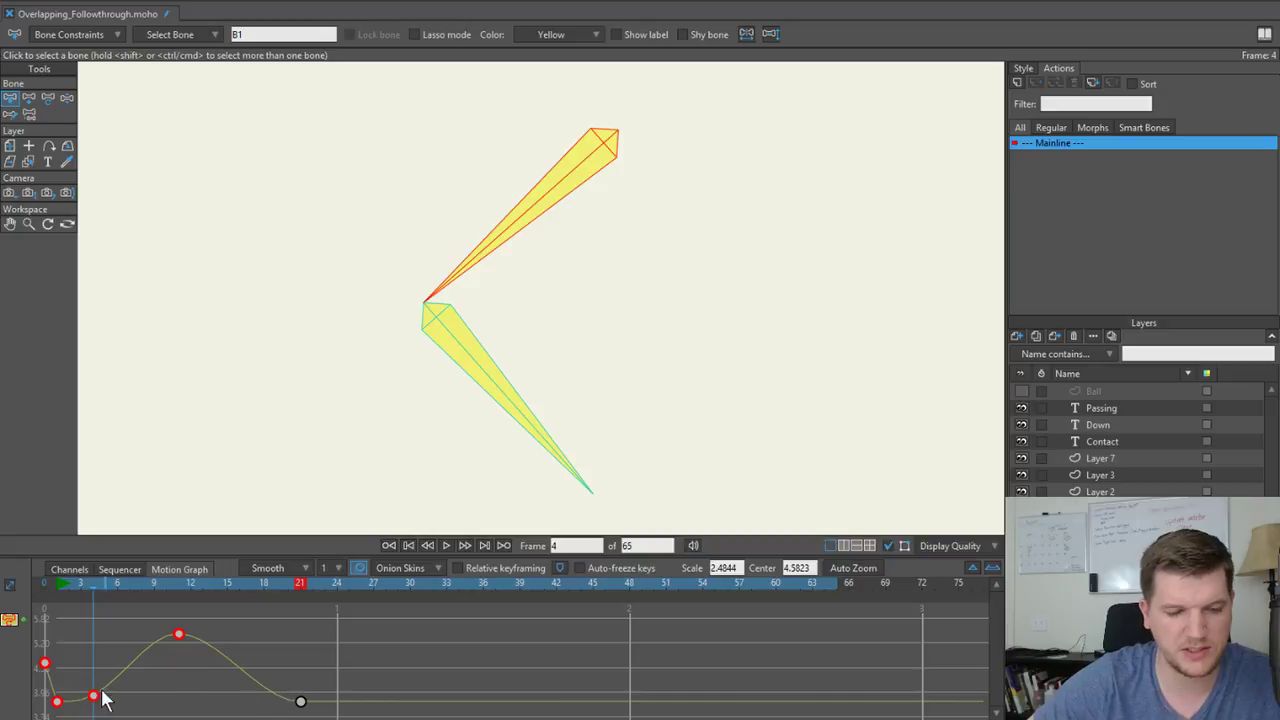
# Try raising the parent bone's frame 4 key on the curve, and lower it back close to the frame 1 value.
pyautogui.moveTo(94, 695); pyautogui.dragTo(95, 638)
pyautogui.hotkey('ctrl', 'z')
pyautogui.click(114, 696)
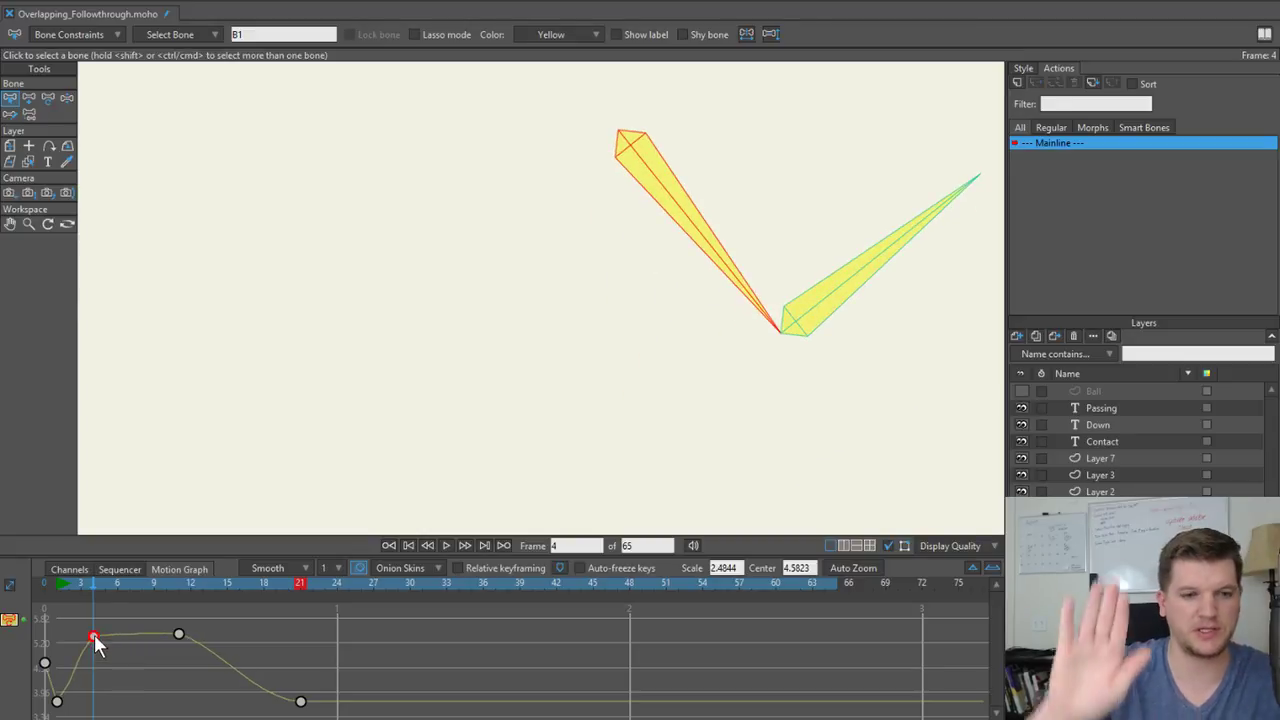
pyautogui.moveTo(94, 638); pyautogui.dragTo(95, 700)
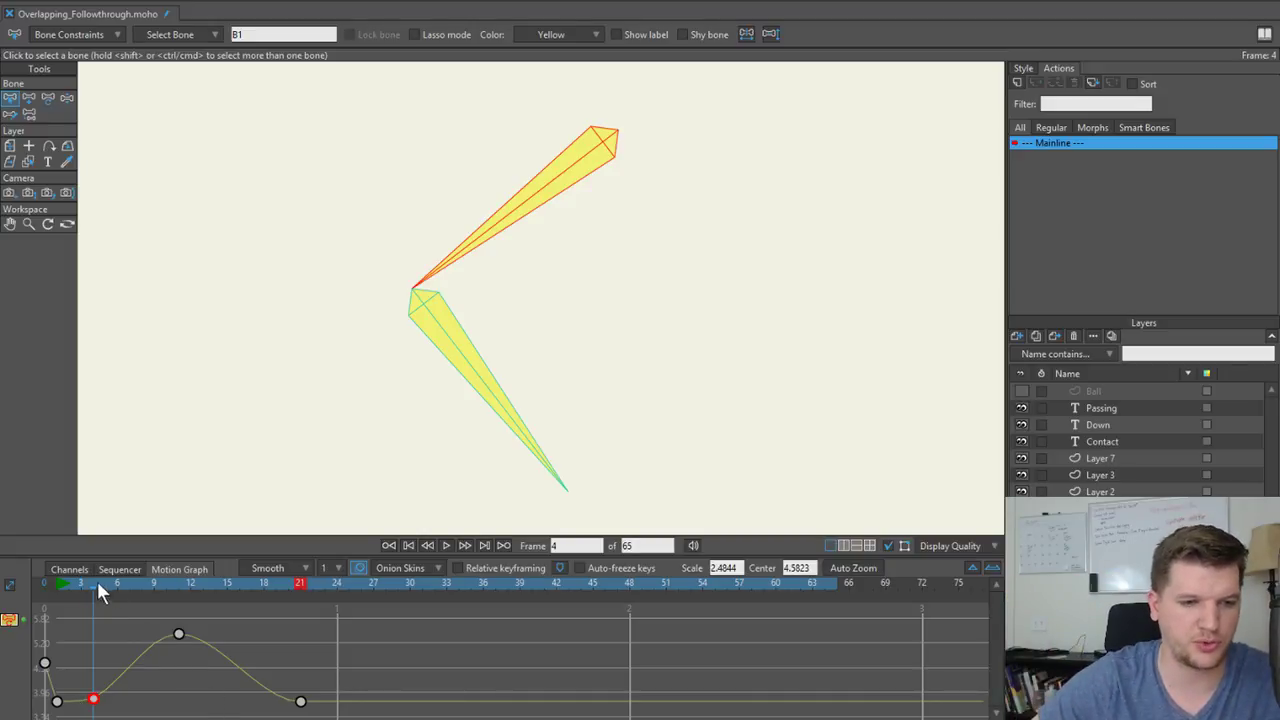
pyautogui.moveTo(97, 584)
pyautogui.mouseDown()
pyautogui.moveTo(291, 623)
pyautogui.moveTo(83, 606)
pyautogui.moveTo(100, 606)
pyautogui.moveTo(58, 585)
pyautogui.moveTo(92, 587)
pyautogui.mouseUp()
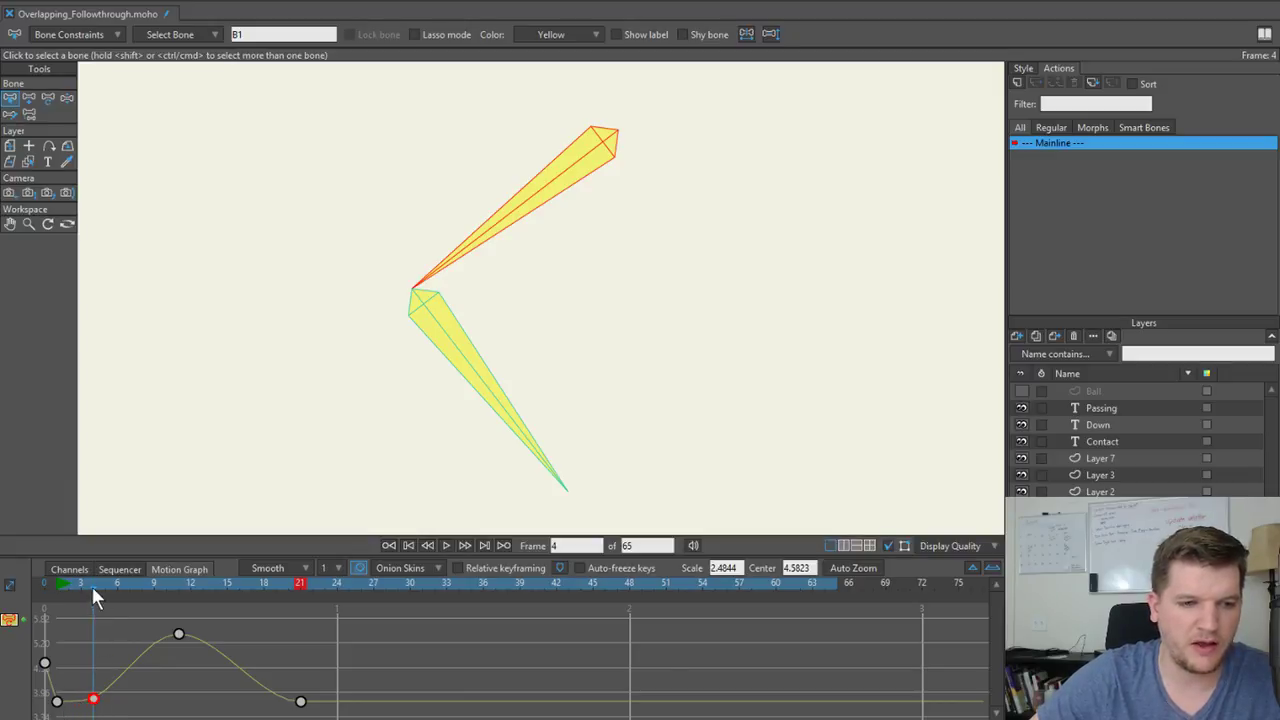
pyautogui.moveTo(93, 591)
pyautogui.mouseDown()
pyautogui.moveTo(58, 590)
pyautogui.moveTo(97, 592)
pyautogui.mouseUp()
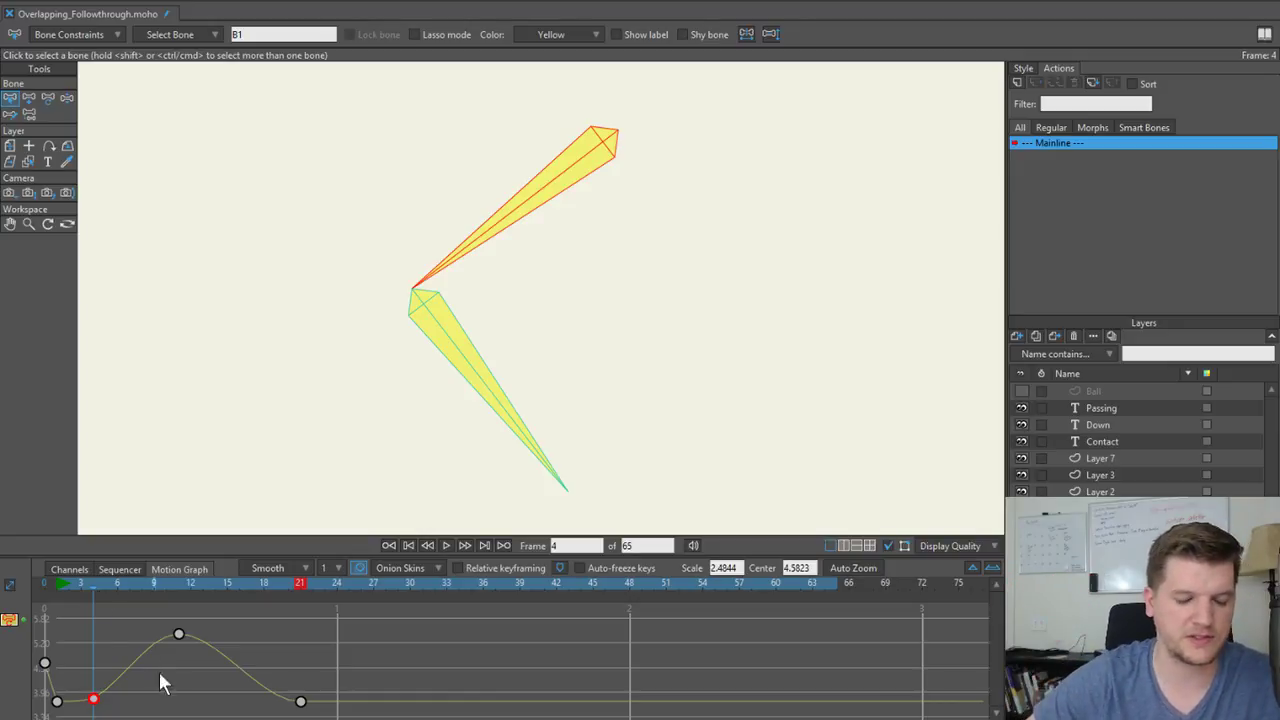
# Delete the parent bone's frame 4 key and set its keys at frames 1, 11 and 21 to Bezier interpolation.
pyautogui.press('Delete')
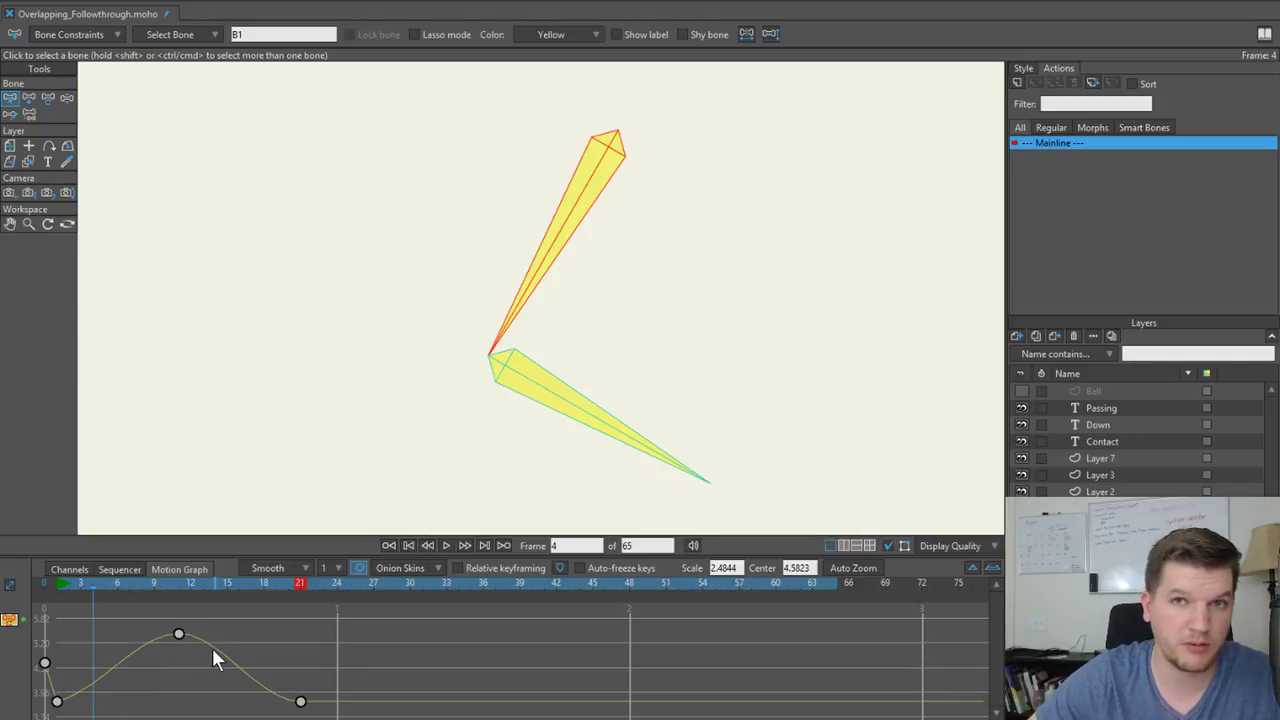
pyautogui.click(70, 569)
pyautogui.click(172, 572)
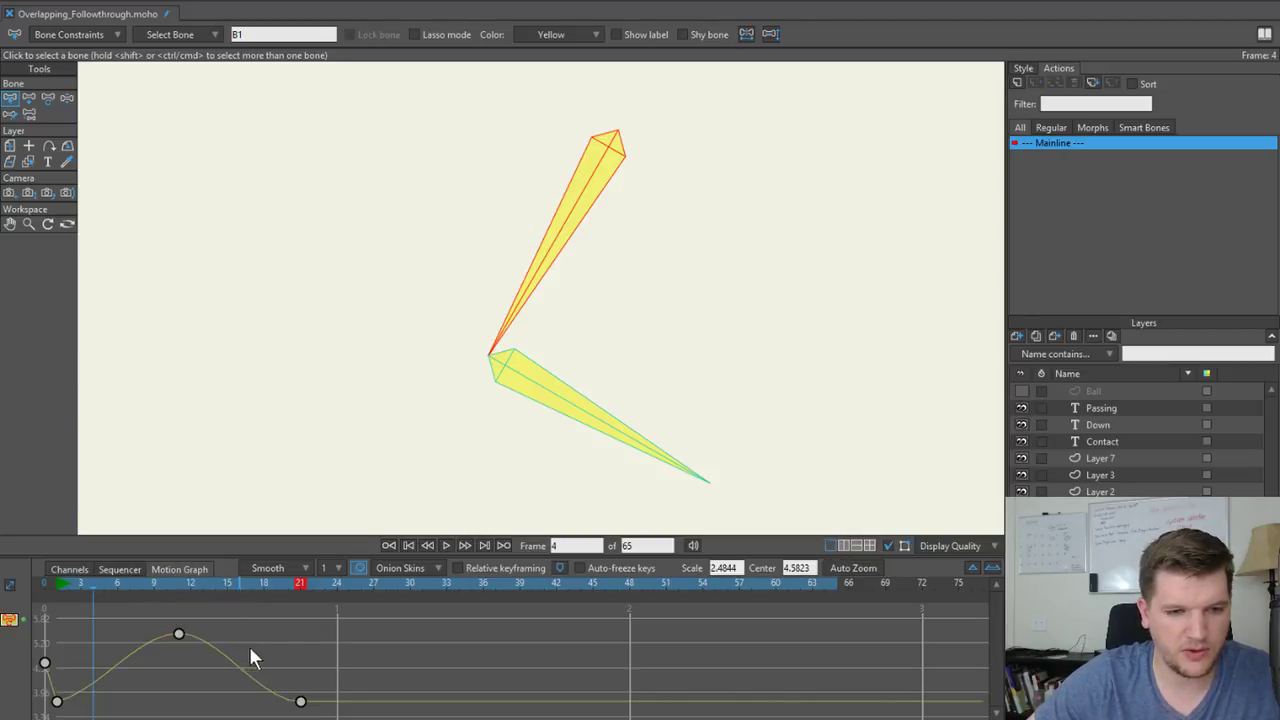
pyautogui.moveTo(335, 635); pyautogui.dragTo(57, 705)
pyautogui.rightClick(57, 705)
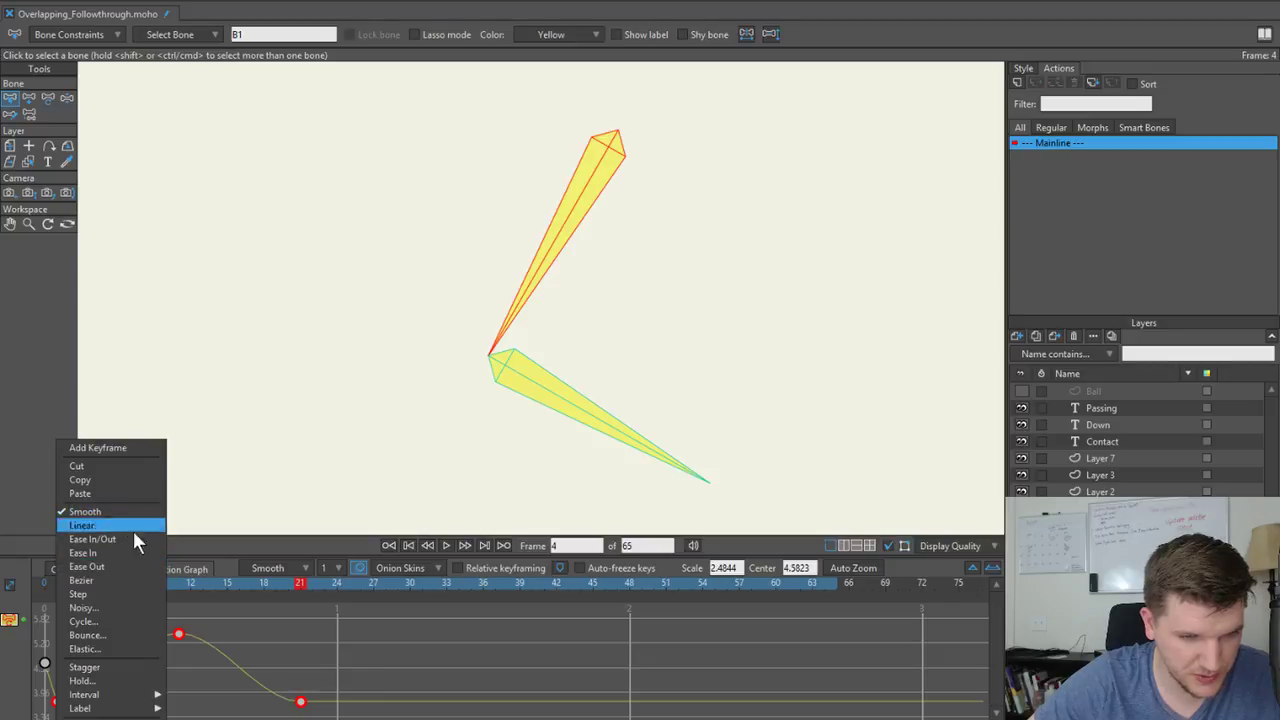
pyautogui.click(108, 580)
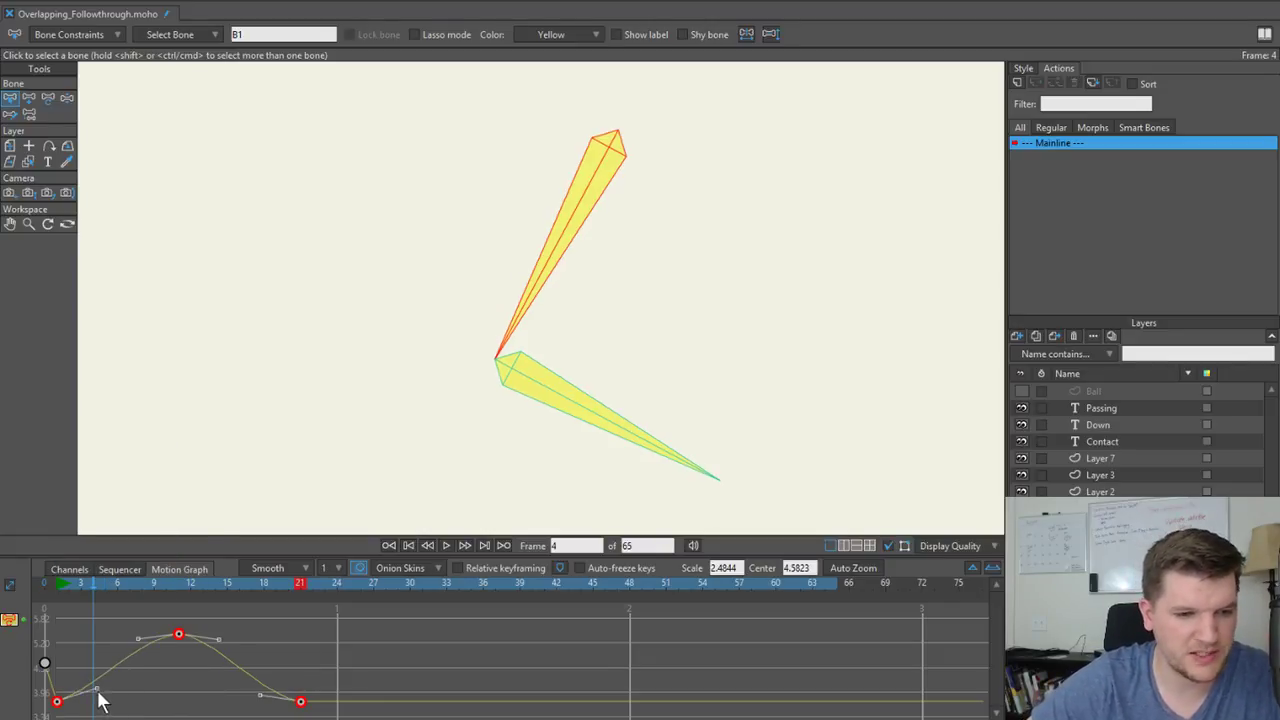
# Lengthen and flatten the Bezier handles leaving frame 1 and entering frame 11 to ease the first swing.
pyautogui.moveTo(100, 697); pyautogui.dragTo(120, 706)
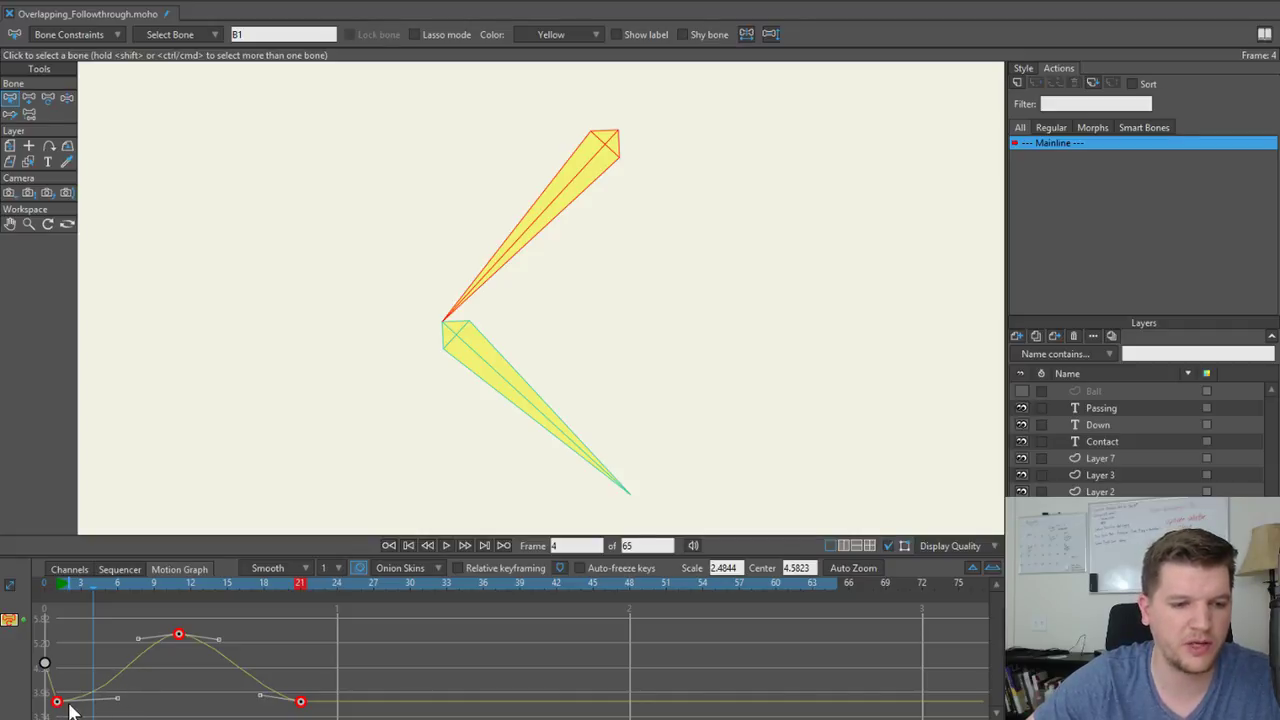
pyautogui.moveTo(118, 705)
pyautogui.mouseDown()
pyautogui.moveTo(100, 700)
pyautogui.moveTo(134, 703)
pyautogui.moveTo(96, 709)
pyautogui.moveTo(168, 702)
pyautogui.moveTo(130, 700)
pyautogui.mouseUp()
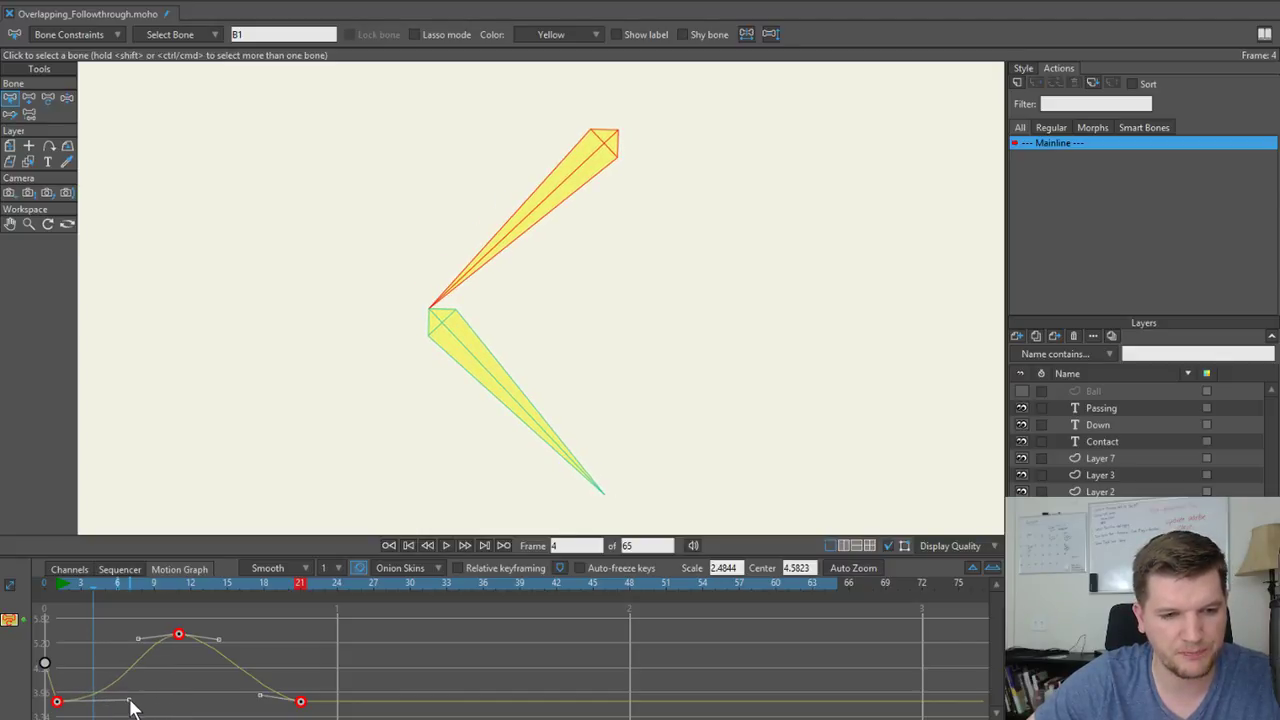
pyautogui.moveTo(138, 637); pyautogui.dragTo(123, 631)
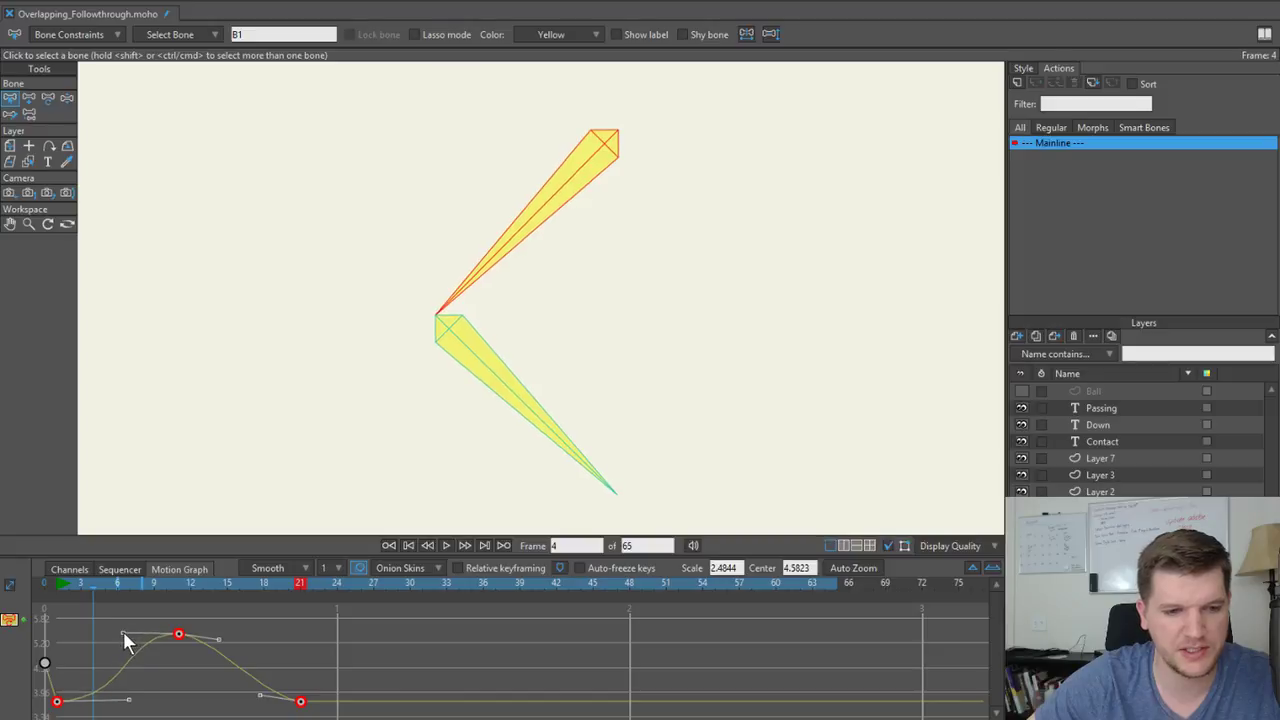
pyautogui.click(119, 583)
pyautogui.moveTo(119, 583); pyautogui.dragTo(176, 587)
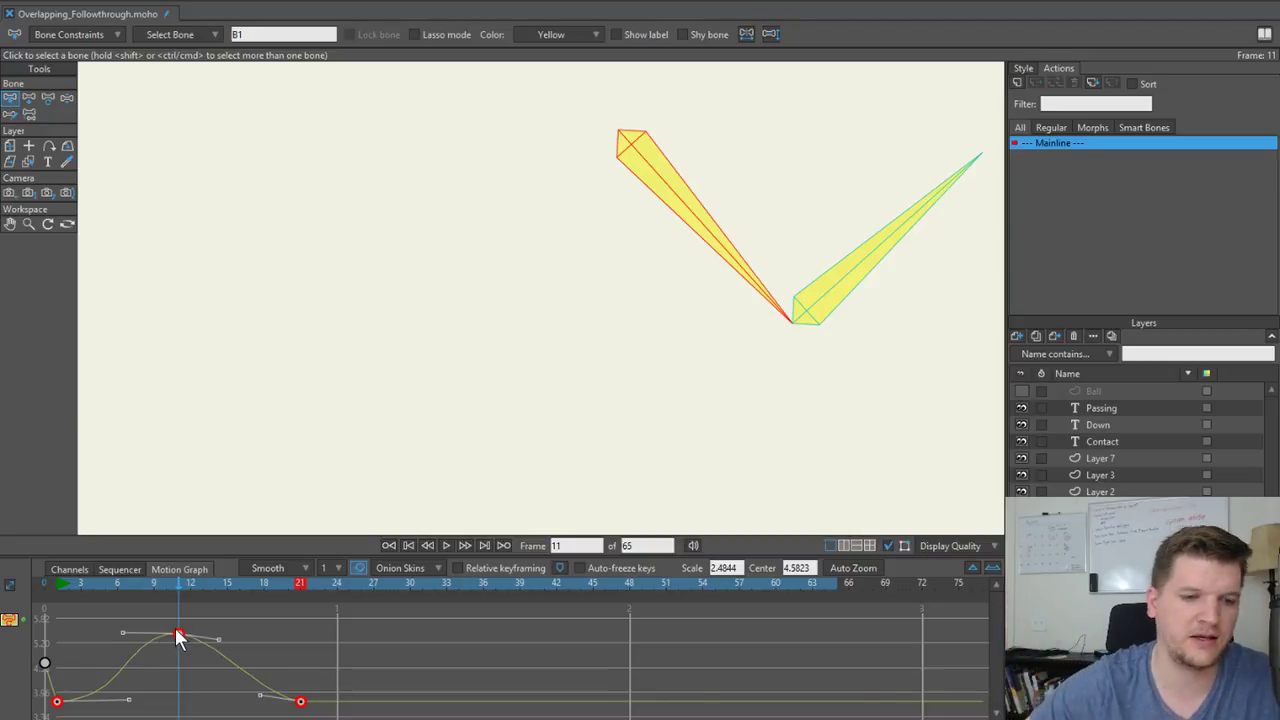
# Try a steep incoming Bezier handle at frame 11, play back the swing, and undo the handle change.
pyautogui.moveTo(123, 633); pyautogui.dragTo(155, 686)
pyautogui.moveTo(105, 584); pyautogui.dragTo(52, 585)
pyautogui.press('space')
pyautogui.press('space')
pyautogui.press('space')
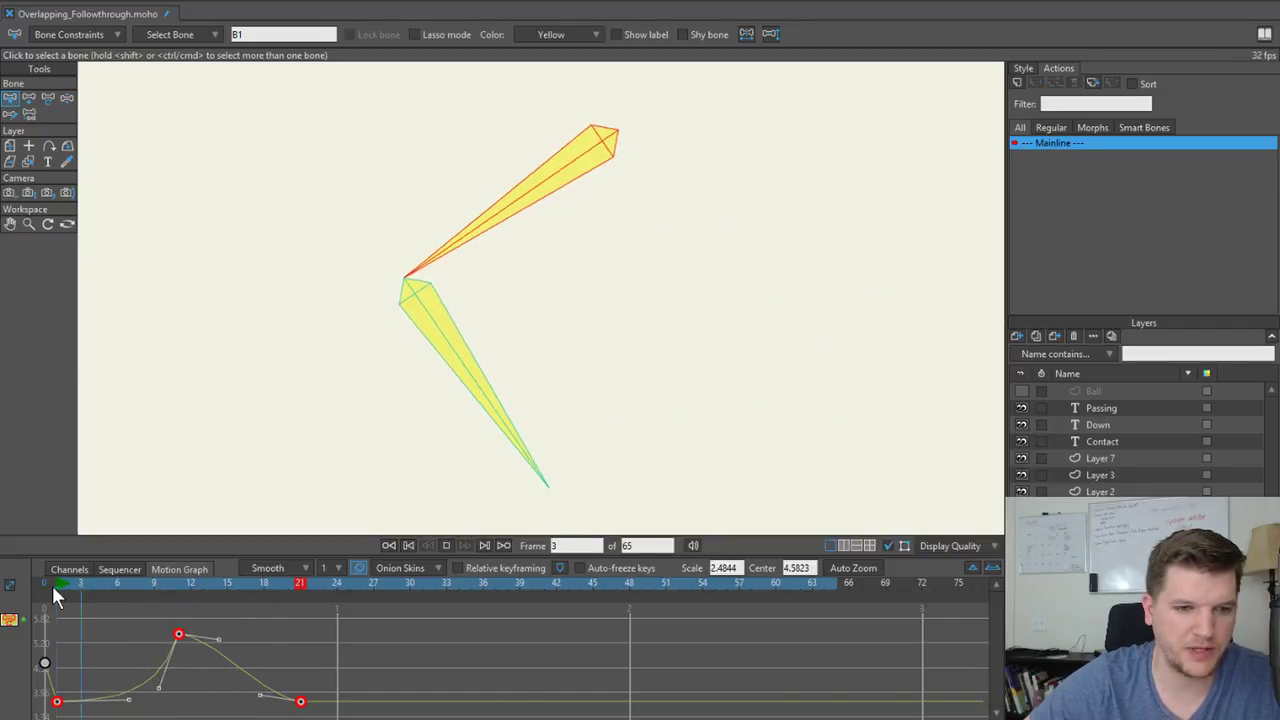
pyautogui.press('space')
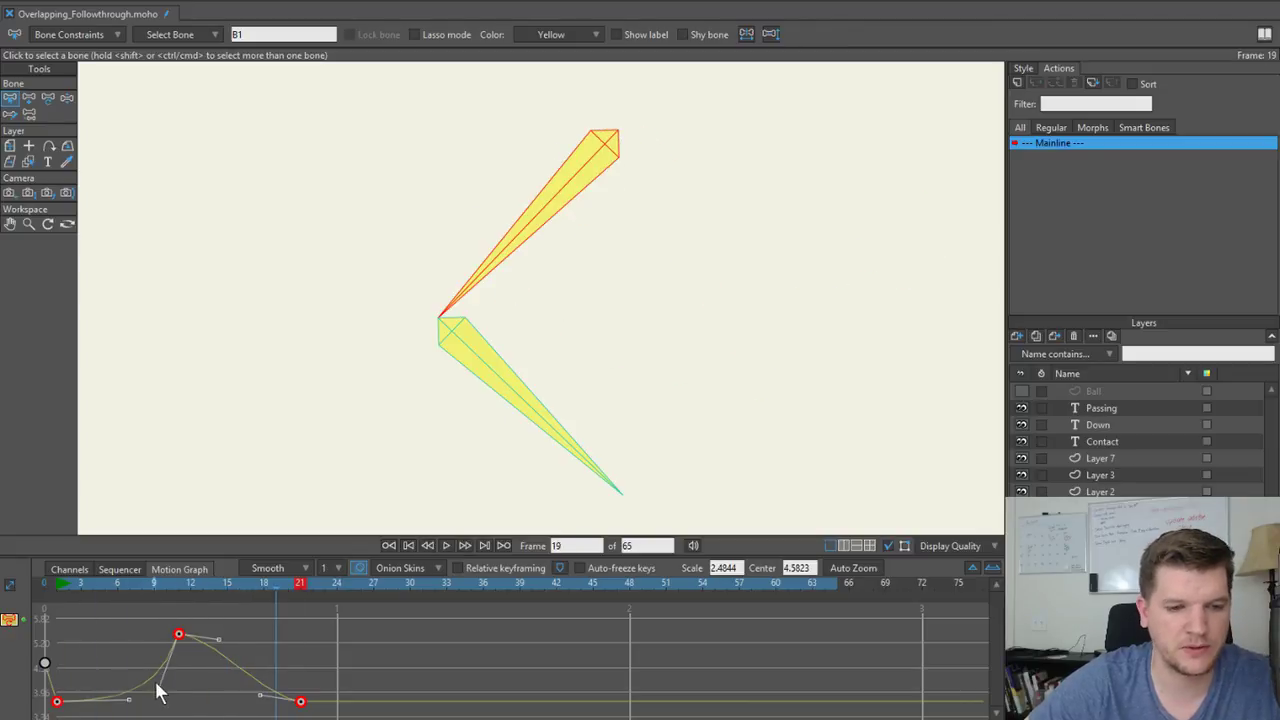
pyautogui.hotkey('ctrl', 'z')
# Lengthen and flatten both frame 11 handles and the handle entering frame 21, and play back the swing.
pyautogui.moveTo(219, 636); pyautogui.dragTo(248, 633)
pyautogui.moveTo(121, 634); pyautogui.dragTo(103, 633)
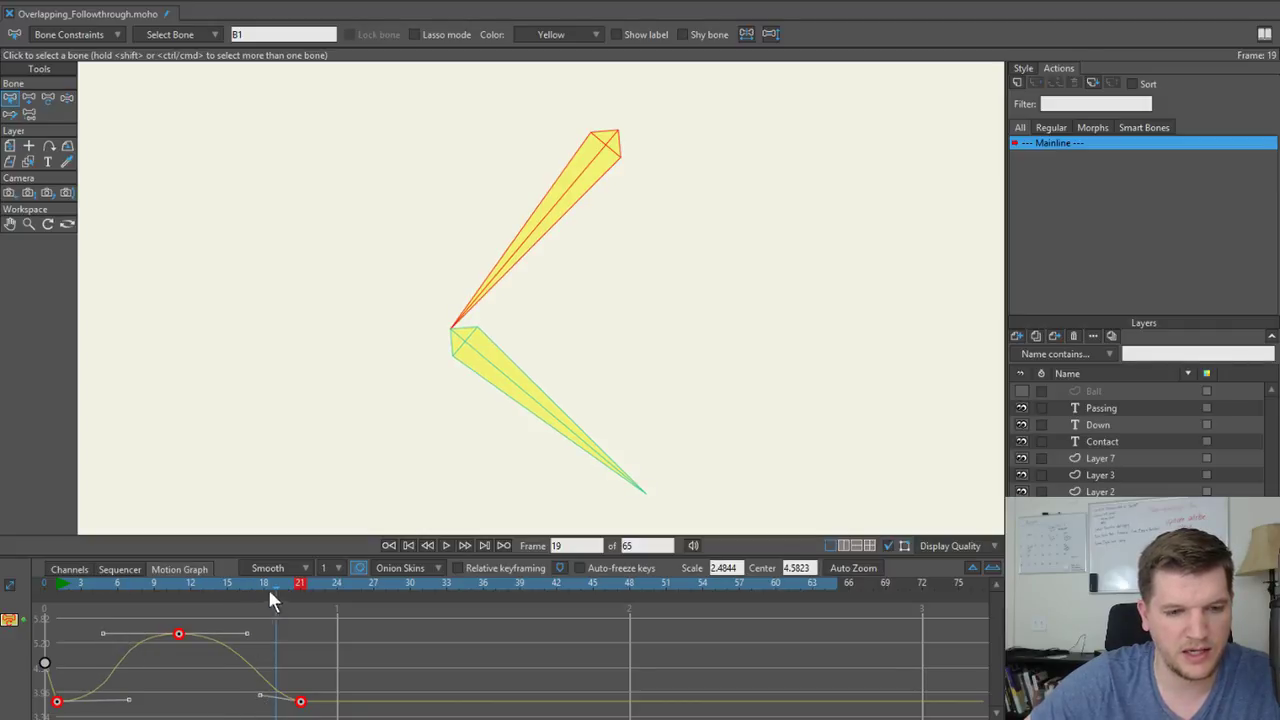
pyautogui.moveTo(269, 589); pyautogui.dragTo(295, 584)
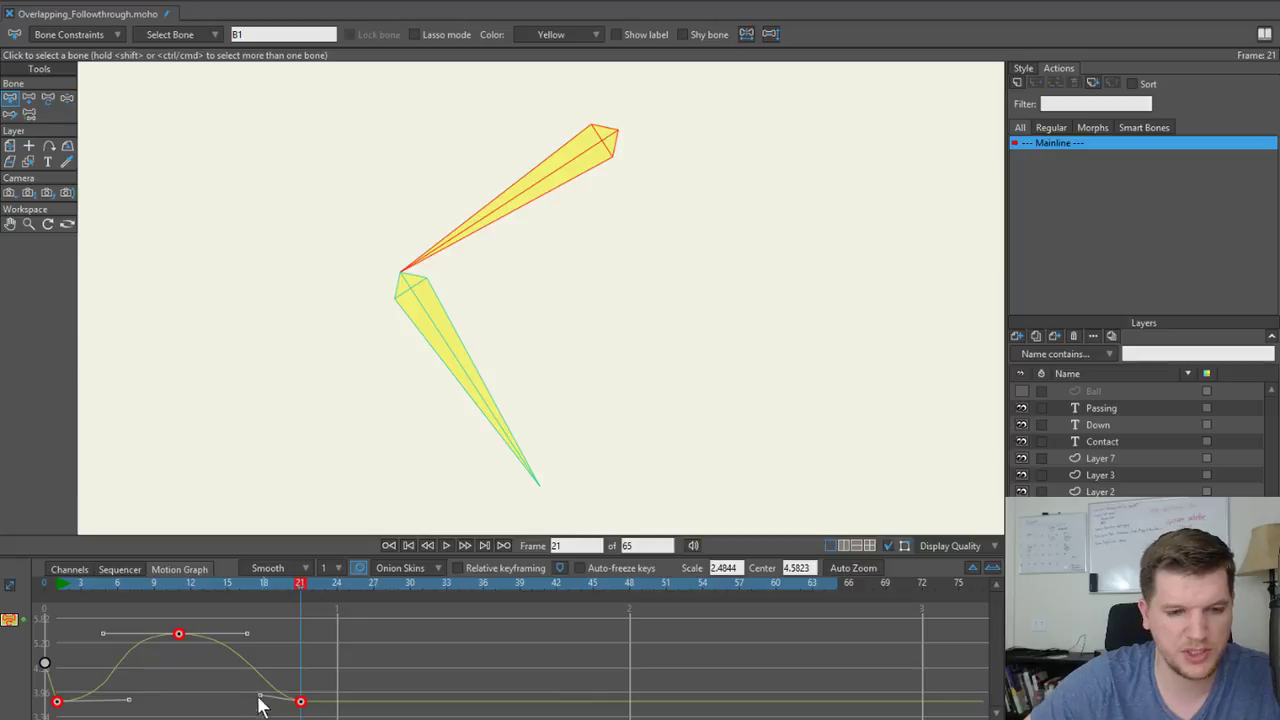
pyautogui.moveTo(258, 697); pyautogui.dragTo(228, 697)
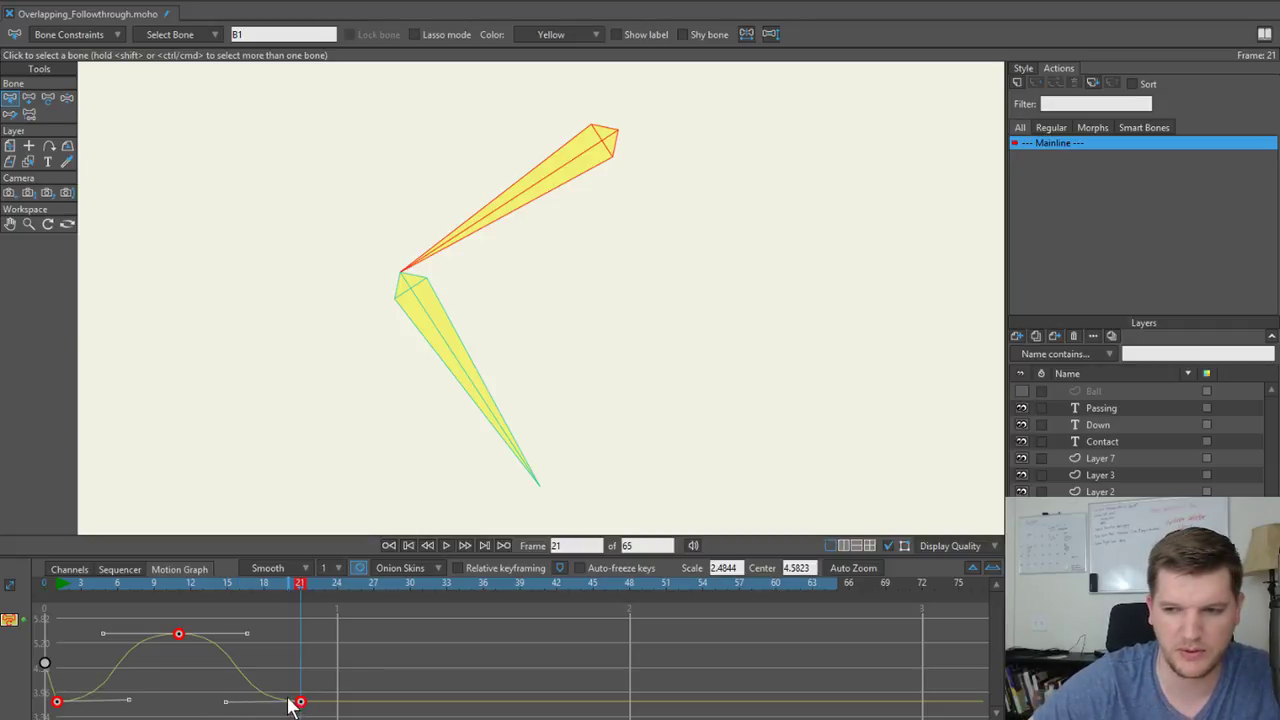
pyautogui.moveTo(82, 586); pyautogui.dragTo(55, 589)
pyautogui.press('space')
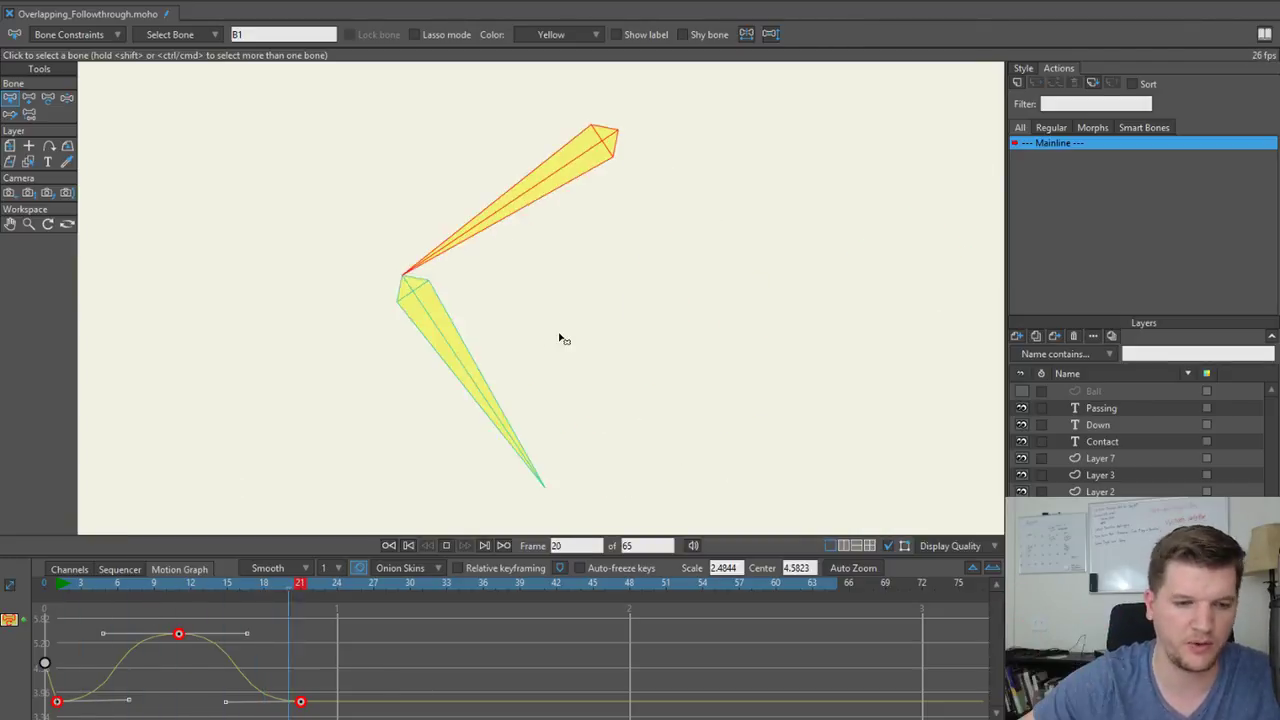
pyautogui.press('space')
# Review the interpolation options for the curve's keys and play back the swing to check its easing.
pyautogui.moveTo(328, 618); pyautogui.dragTo(60, 716)
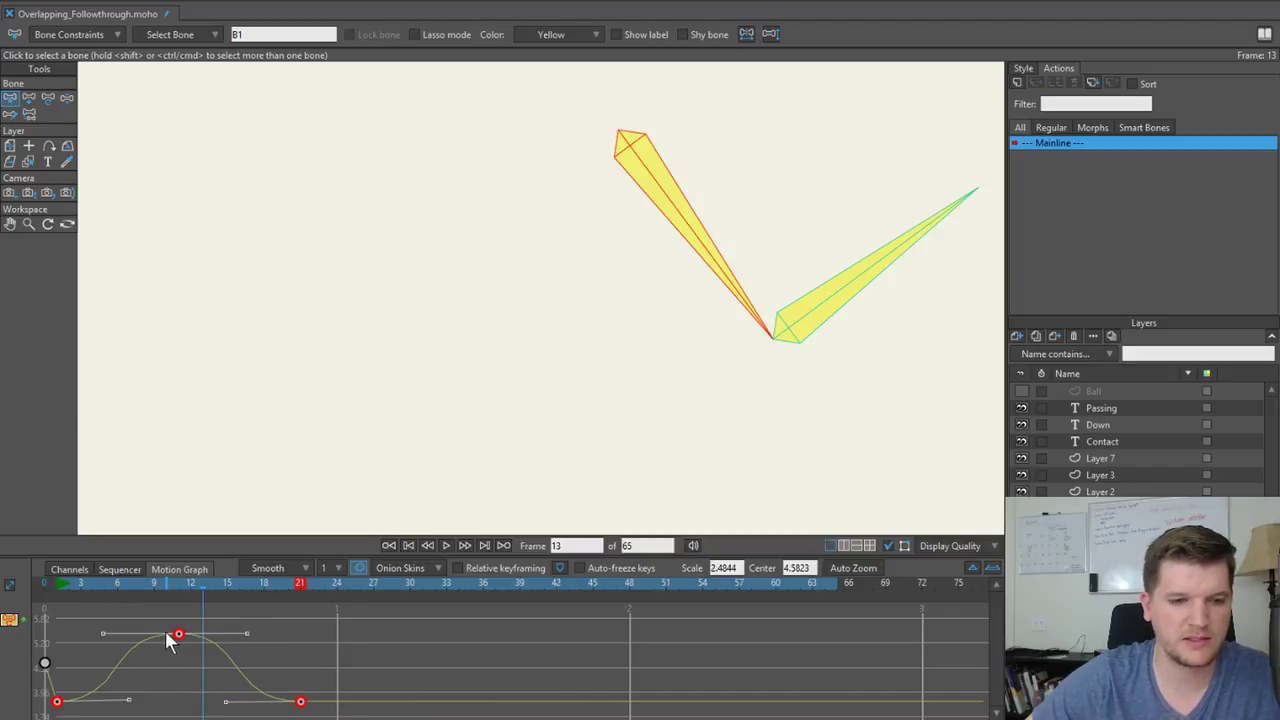
pyautogui.rightClick(178, 635)
pyautogui.click(231, 513)
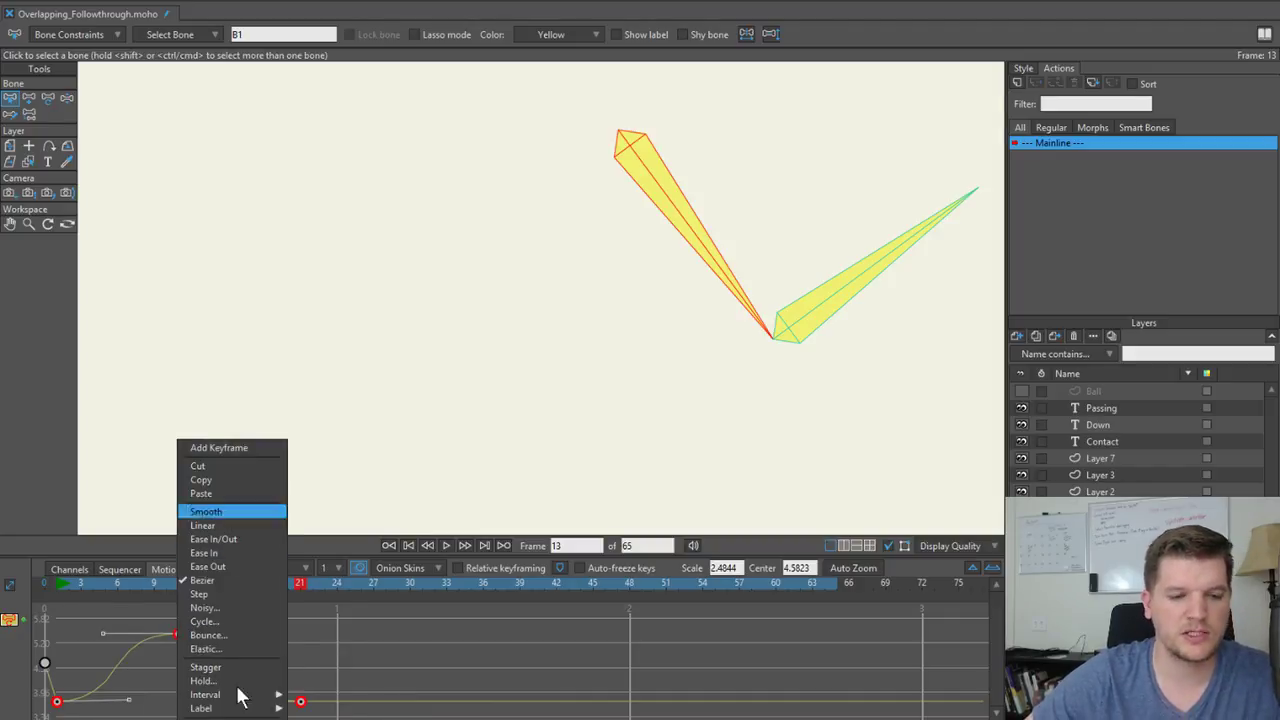
pyautogui.press('space')
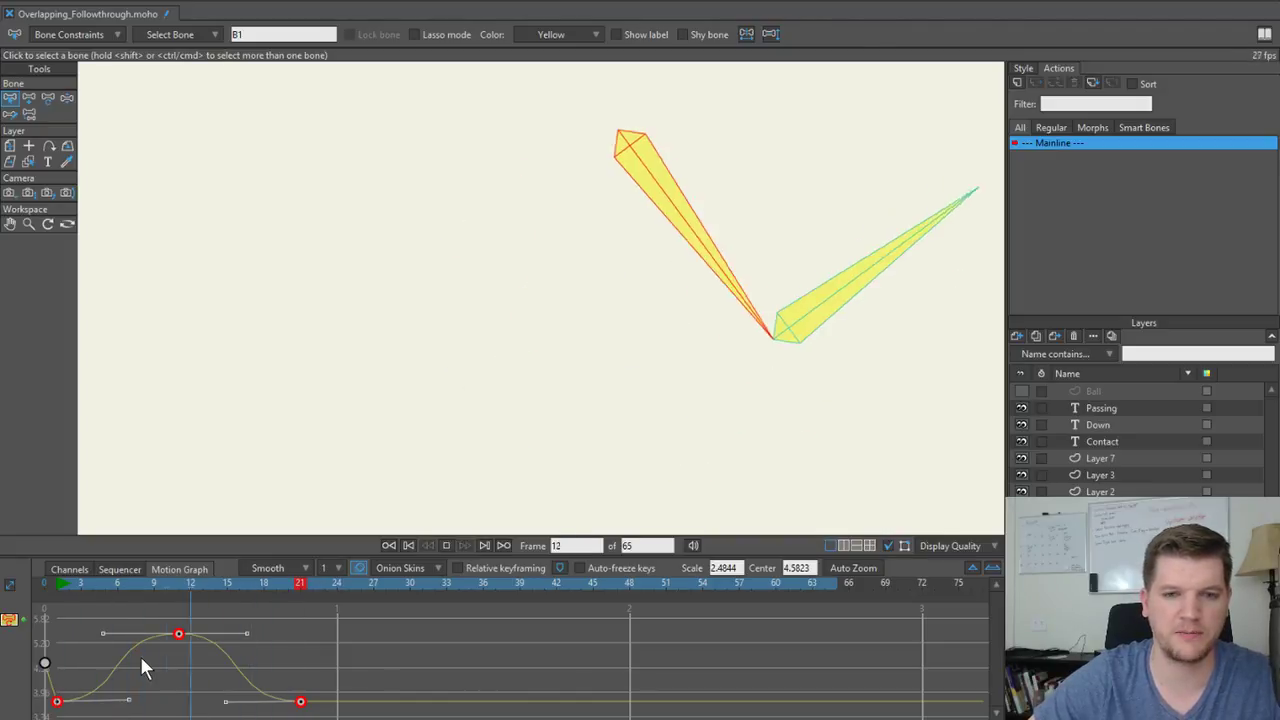
pyautogui.press('space')
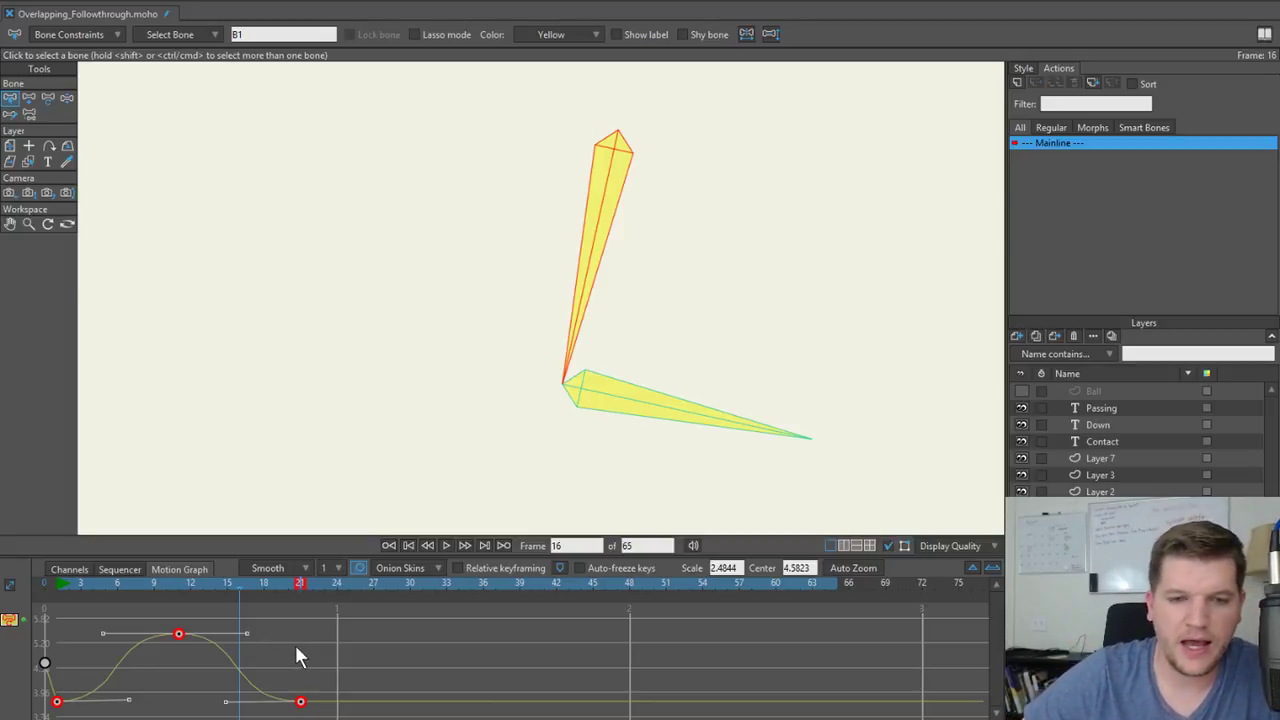
# At frame 6, pose the two bones with Manipulate Bones so the child bone trails downward almost in line with its parent.
pyautogui.moveTo(102, 582); pyautogui.dragTo(59, 588)
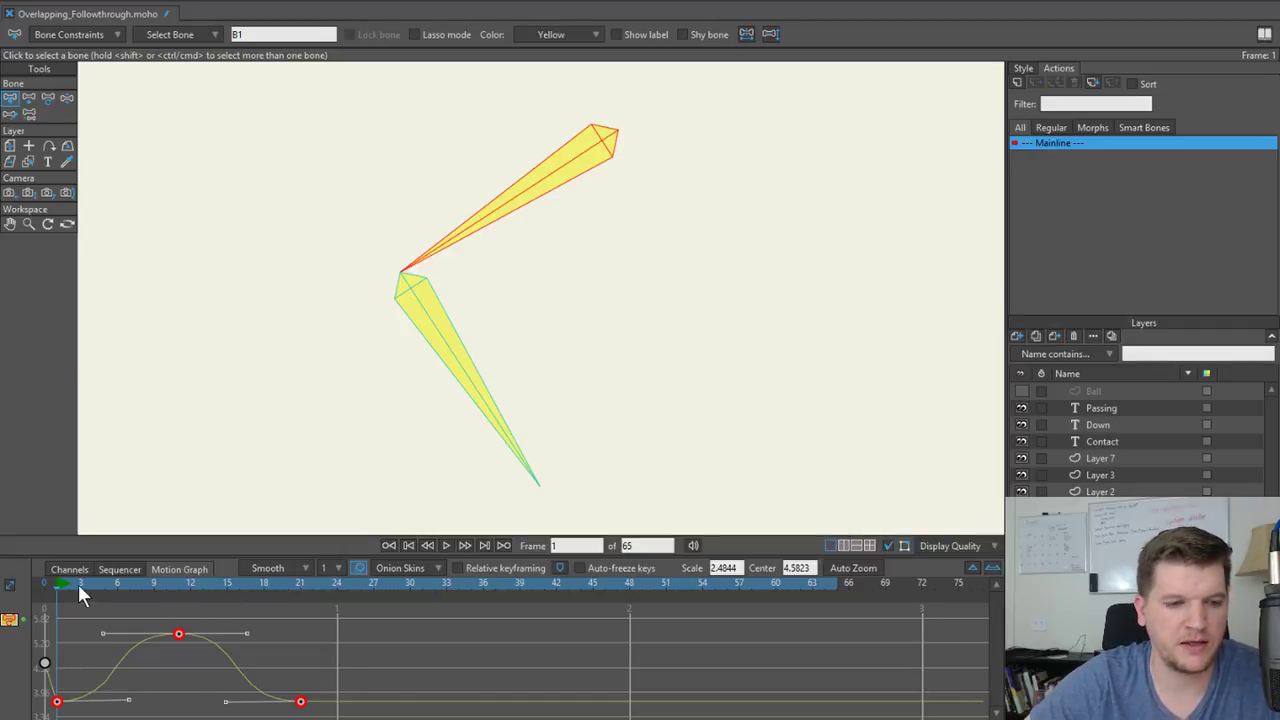
pyautogui.moveTo(57, 583); pyautogui.dragTo(119, 598)
pyautogui.press('z')
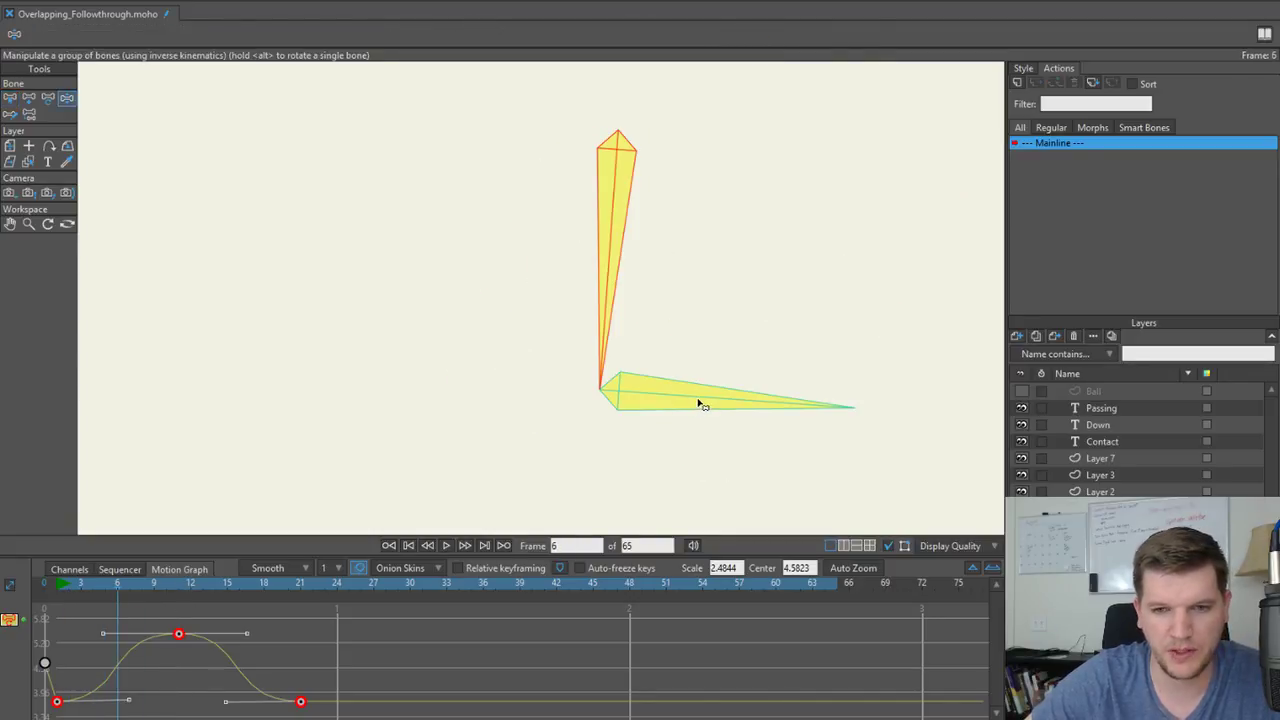
pyautogui.moveTo(700, 400); pyautogui.dragTo(486, 397)
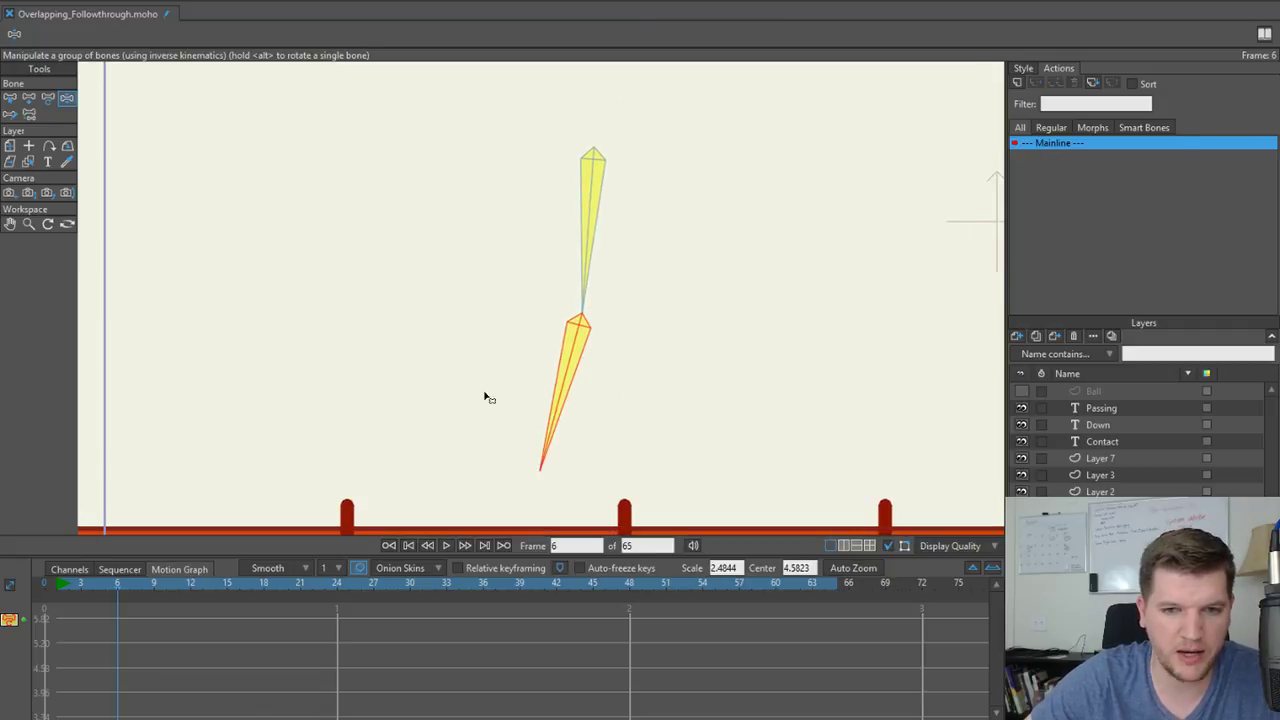
# Set all the bone keyframes from frame 1 to 21 back to Smooth interpolation.
pyautogui.moveTo(104, 590); pyautogui.dragTo(55, 591)
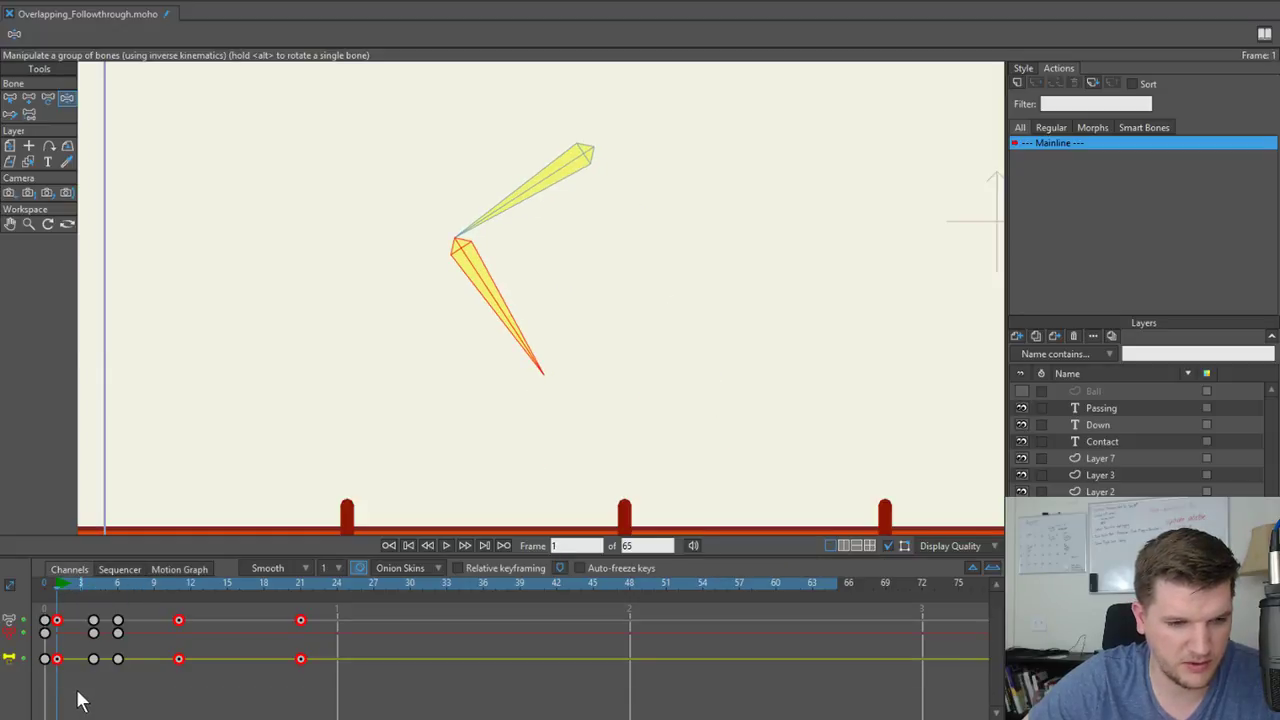
pyautogui.moveTo(326, 613); pyautogui.dragTo(45, 692)
pyautogui.rightClick(57, 692)
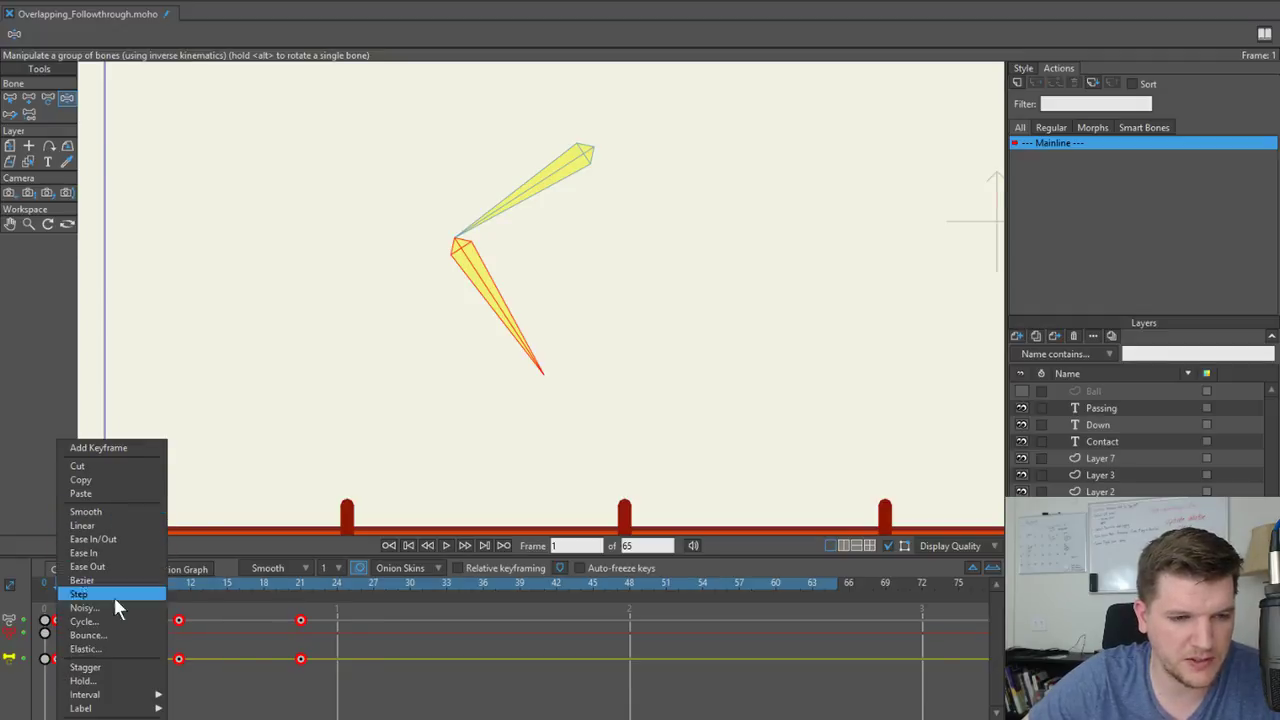
pyautogui.click(108, 511)
pyautogui.click(100, 675)
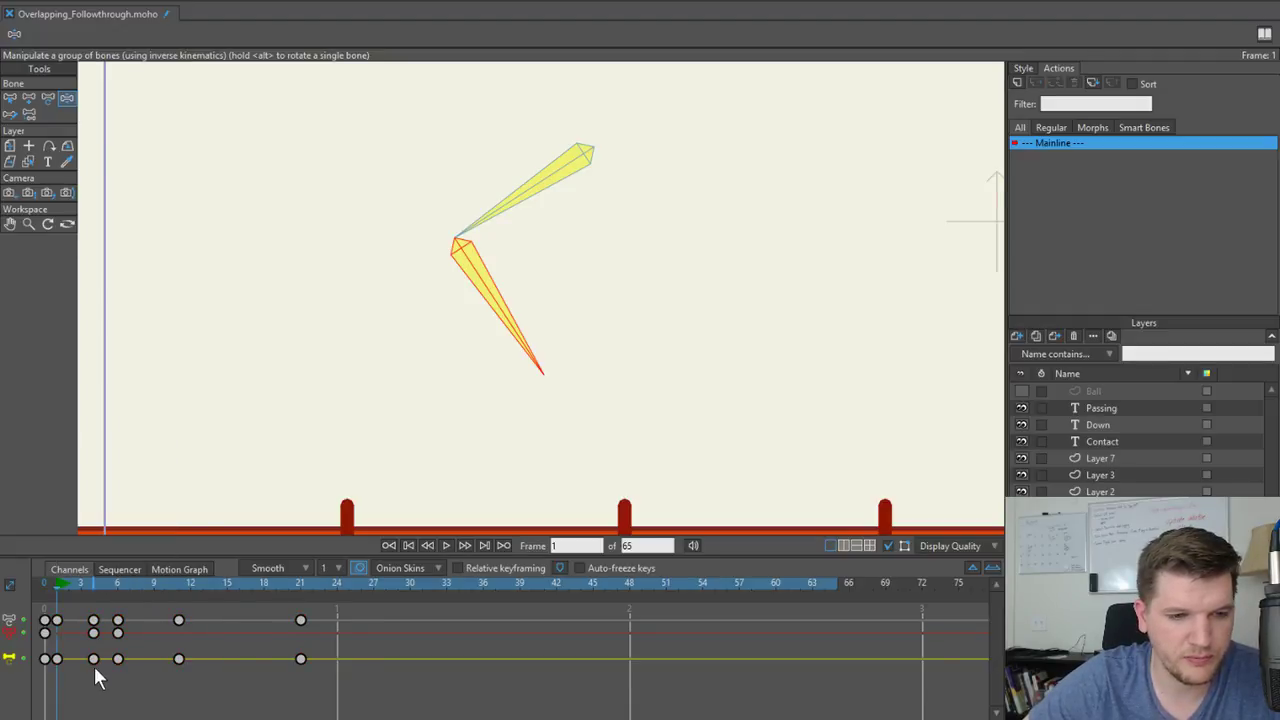
# Delete the child bone's keyframe at frame 4.
pyautogui.moveTo(57, 584); pyautogui.dragTo(85, 581)
pyautogui.click(93, 659)
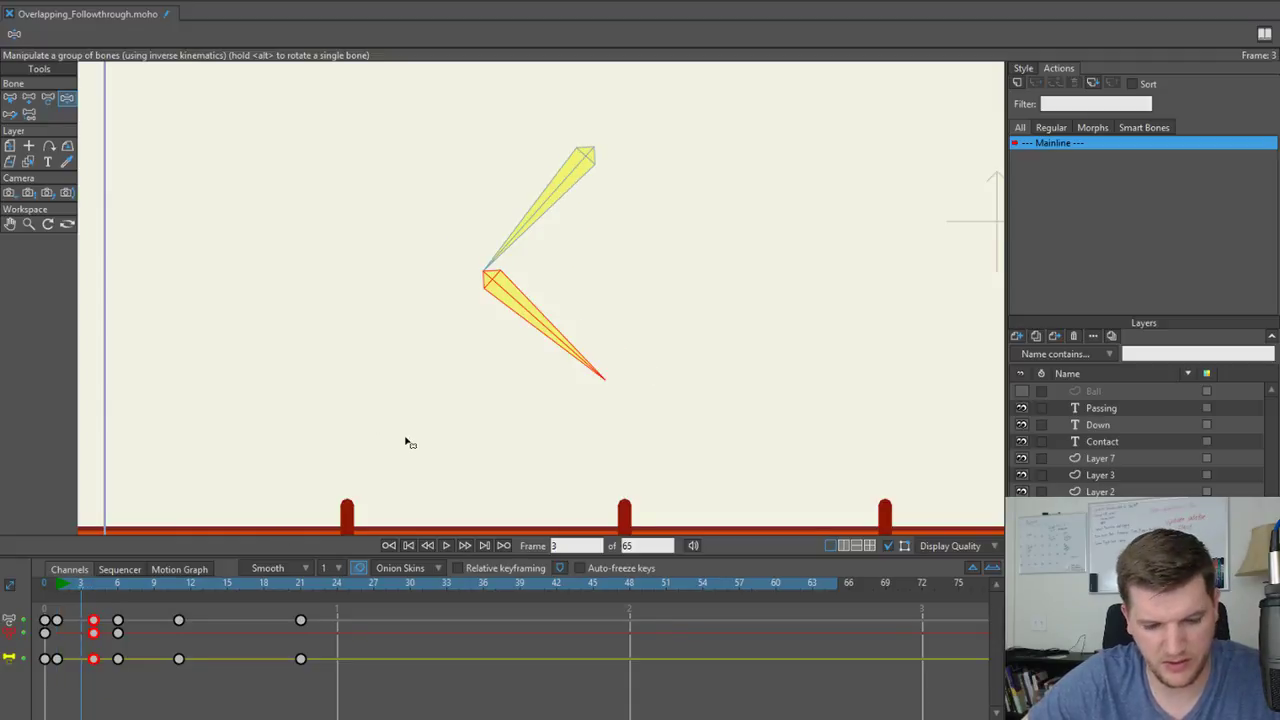
pyautogui.press('b')
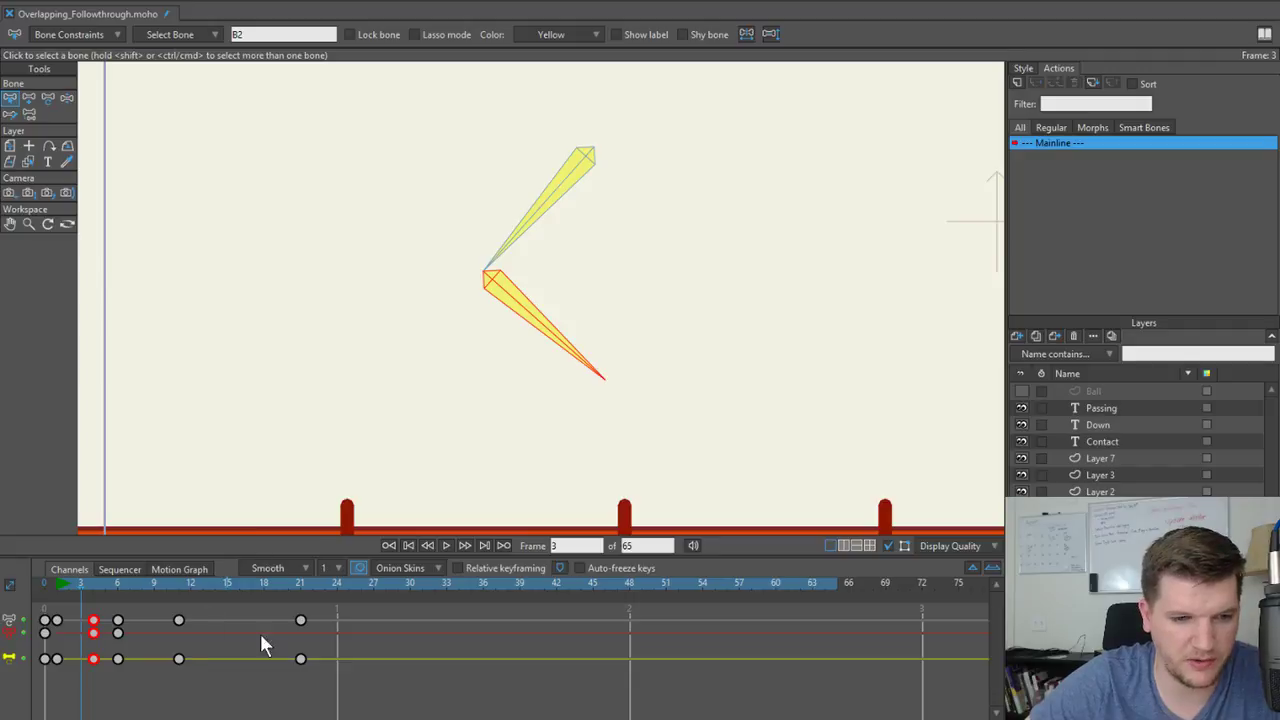
pyautogui.click(519, 352)
pyautogui.click(529, 317)
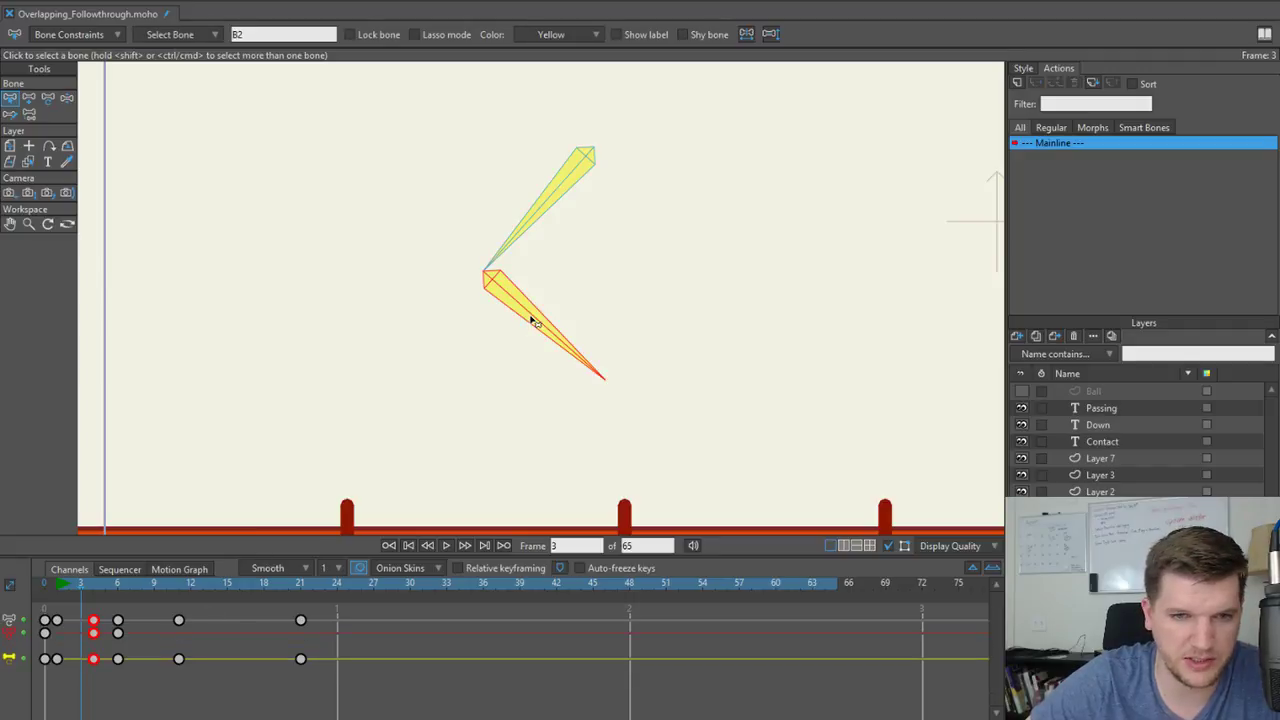
pyautogui.click(96, 643)
pyautogui.click(94, 634)
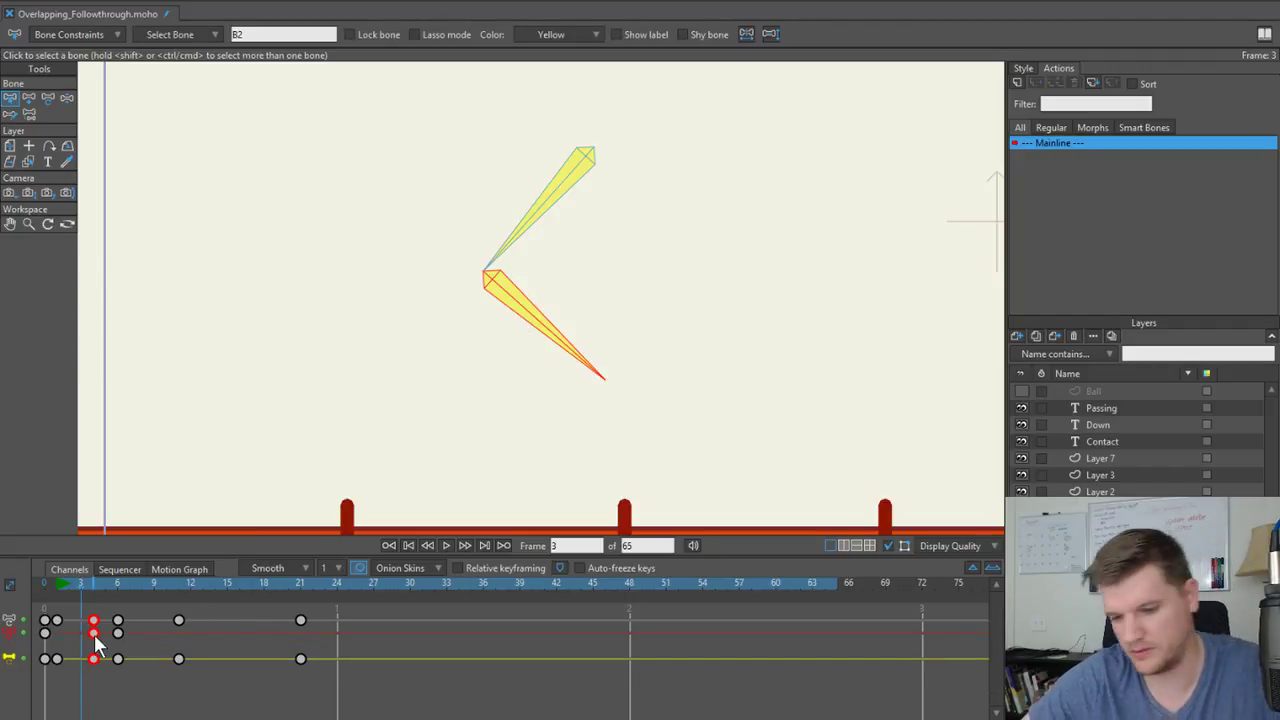
pyautogui.press('Delete')
# At frame 11, swing the child bone upward with Manipulate Bones.
pyautogui.moveTo(80, 583)
pyautogui.mouseDown()
pyautogui.moveTo(49, 598)
pyautogui.moveTo(95, 589)
pyautogui.moveTo(198, 603)
pyautogui.moveTo(105, 605)
pyautogui.moveTo(175, 615)
pyautogui.mouseUp()
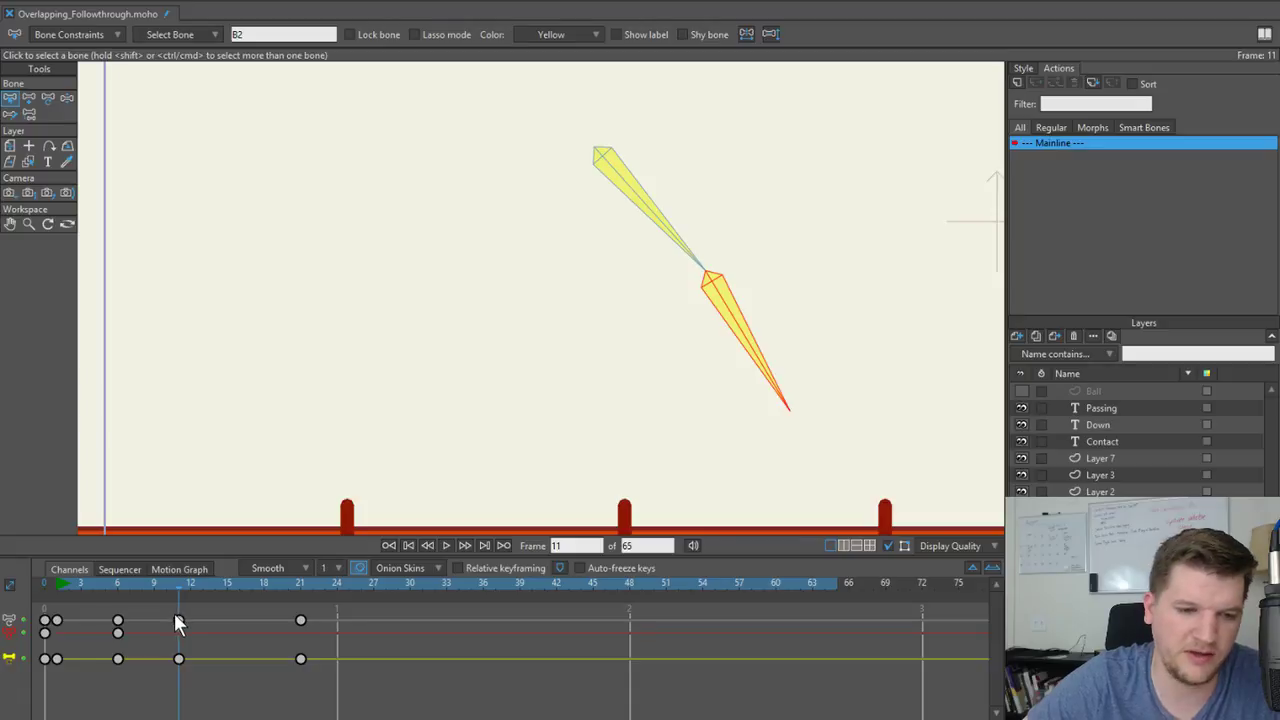
pyautogui.press('z')
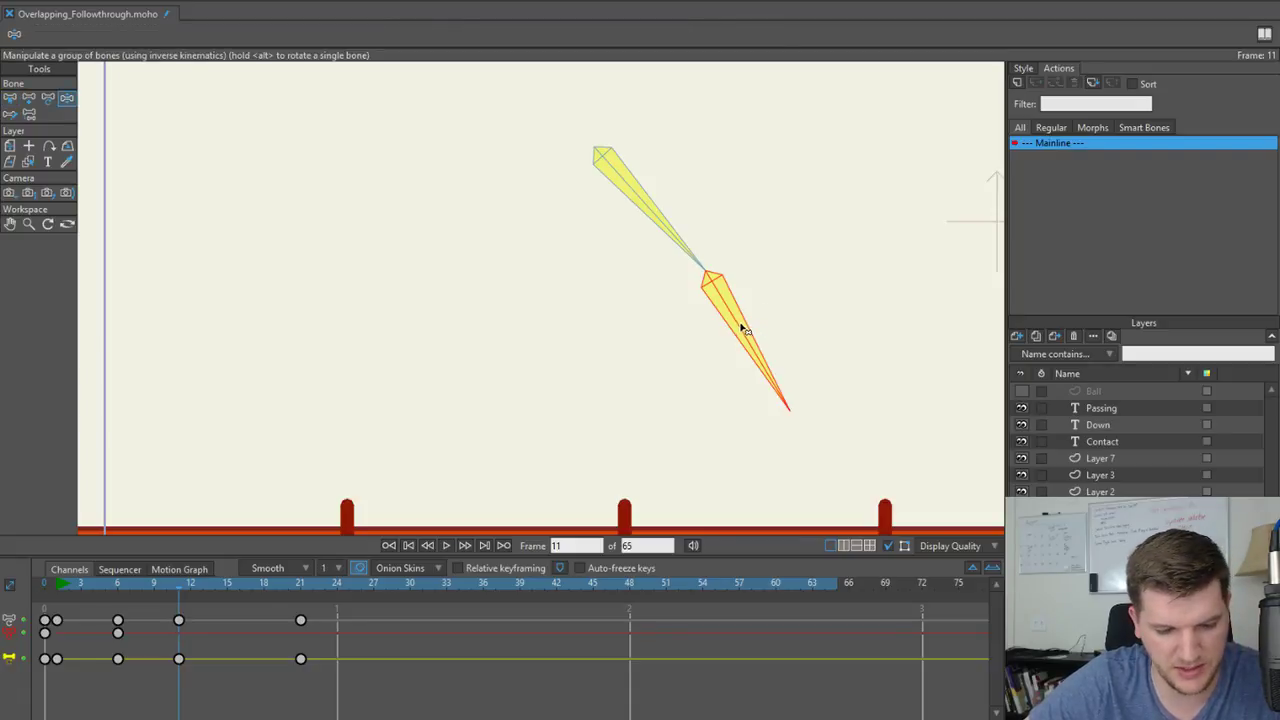
pyautogui.moveTo(745, 328); pyautogui.dragTo(772, 215)
# Scrub the first frames and play back the two-bone swing from frame 1 to check the overlap.
pyautogui.click(81, 588)
pyautogui.moveTo(81, 588)
pyautogui.mouseDown()
pyautogui.moveTo(142, 590)
pyautogui.moveTo(3, 598)
pyautogui.moveTo(109, 591)
pyautogui.mouseUp()
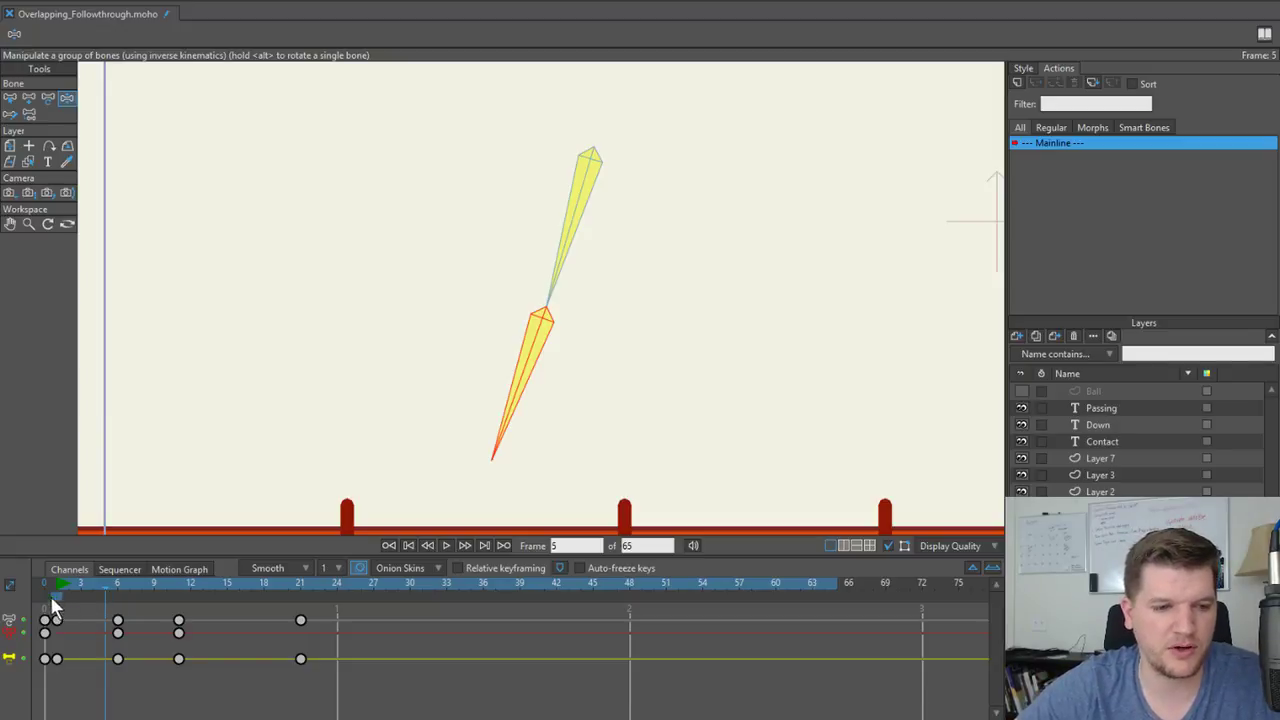
pyautogui.click(58, 589)
pyautogui.press('space')
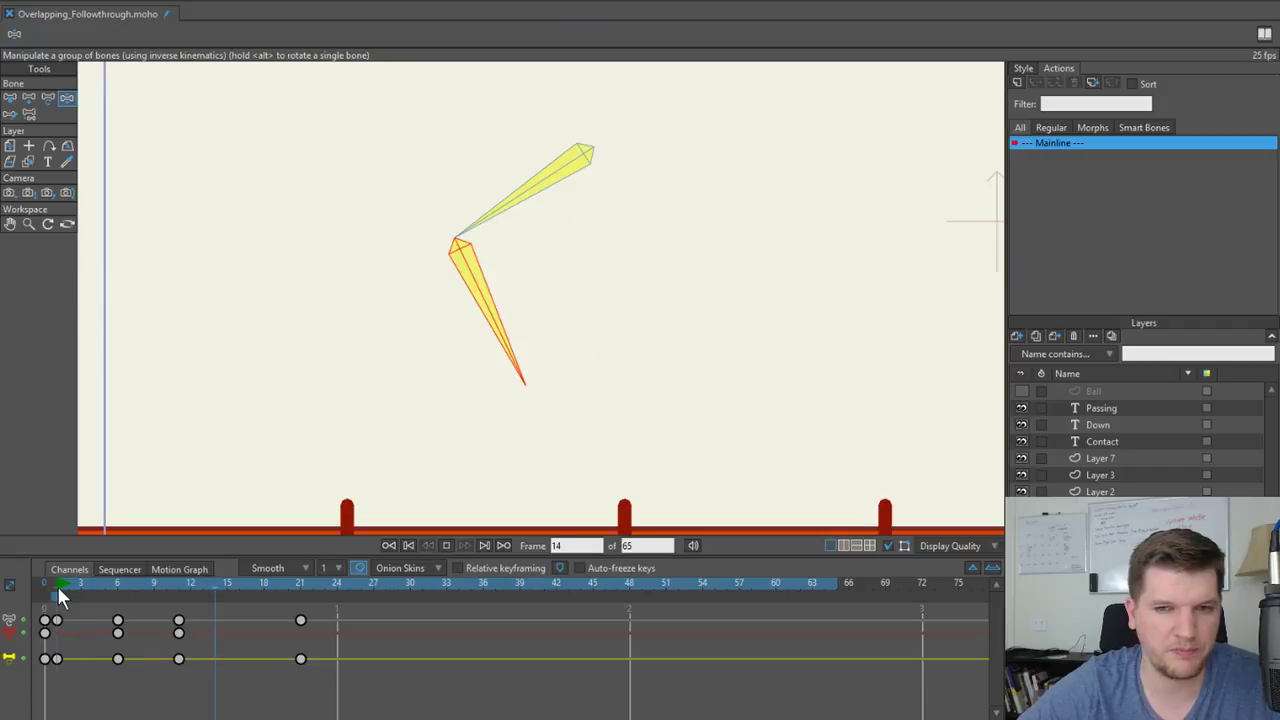
pyautogui.press('space')
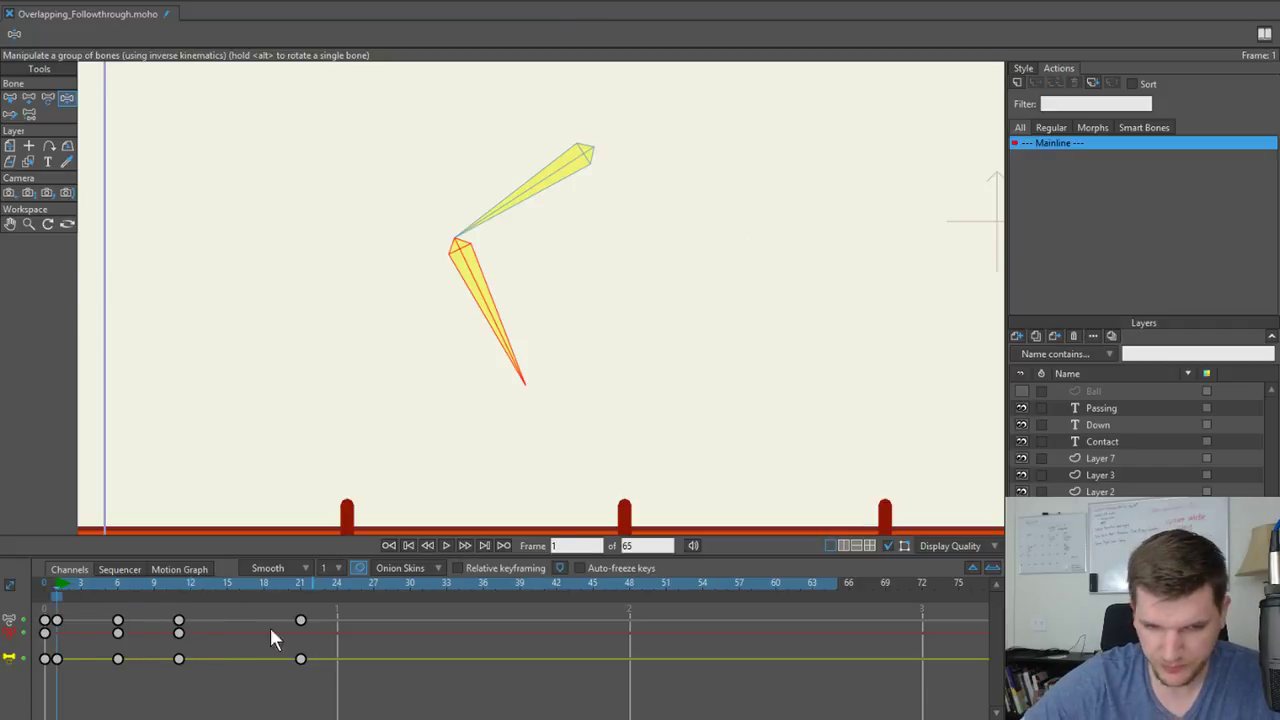
# Delete the two-bone demo layer and make the astronaut character's layer visible again.
pyautogui.click(1100, 592)
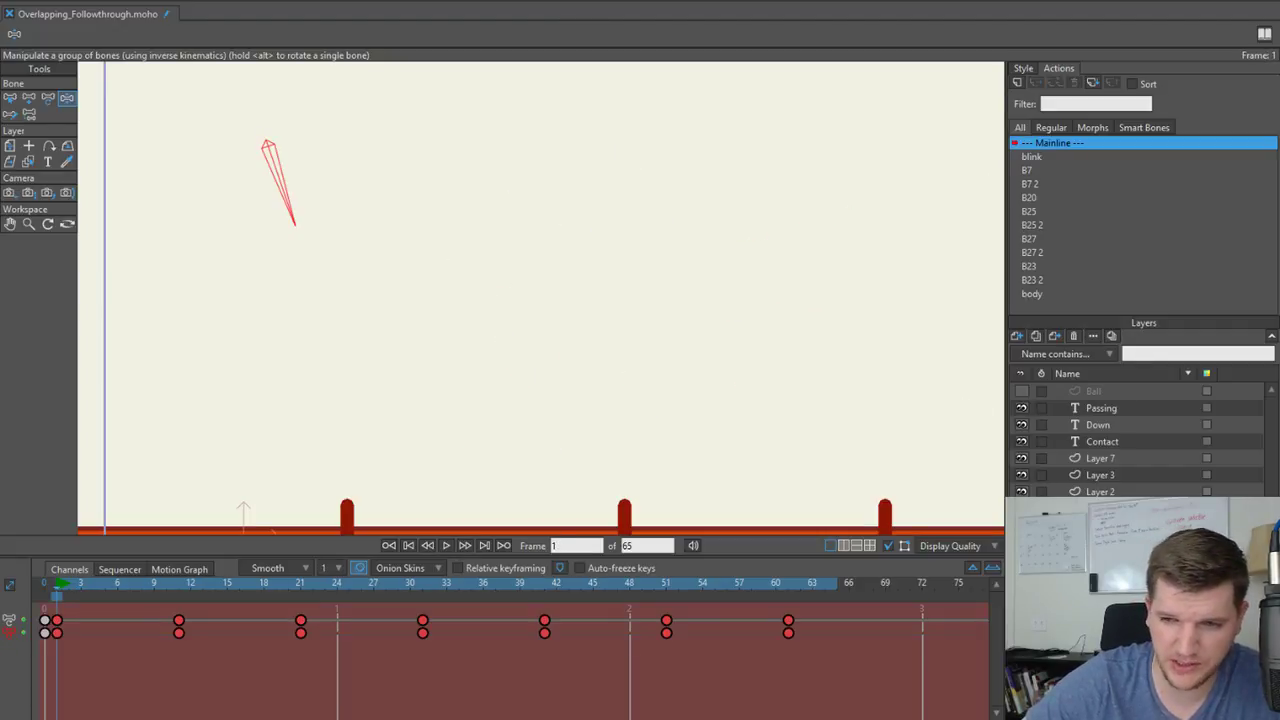
pyautogui.click(1100, 575)
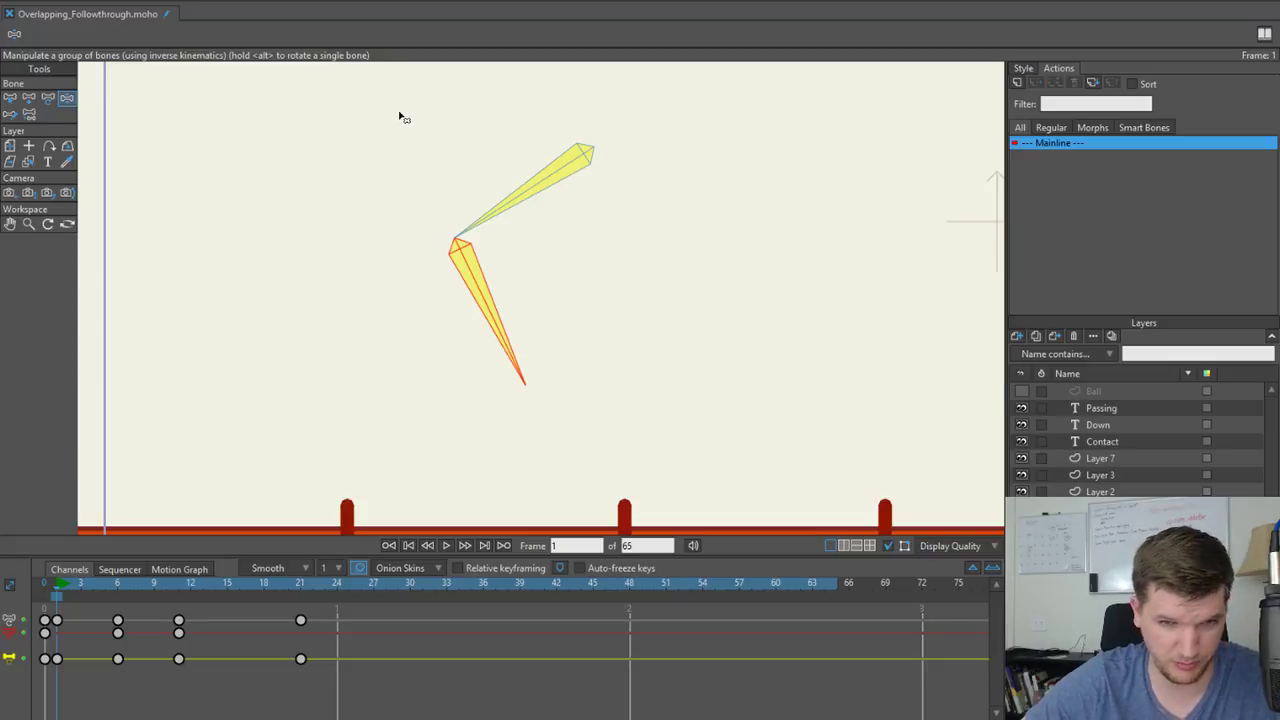
pyautogui.click(1073, 338)
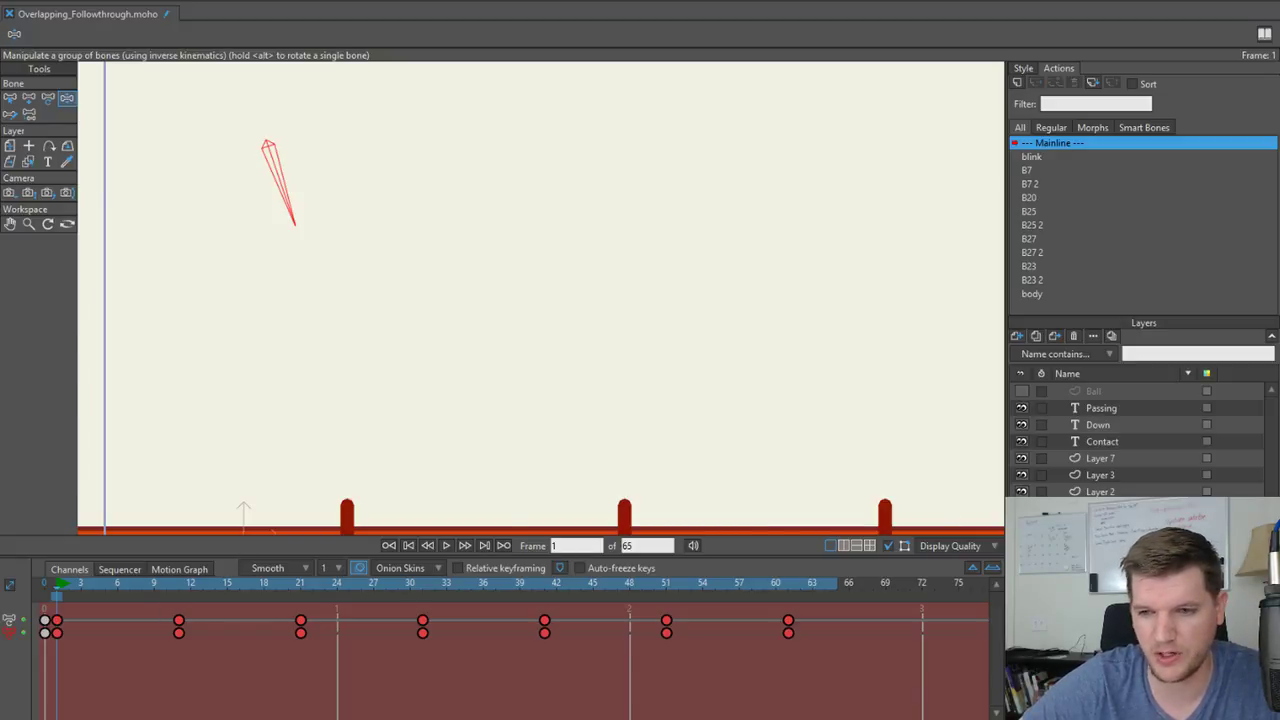
pyautogui.click(1021, 525)
pyautogui.scroll(-2, 124, 399)
pyautogui.scroll(3, 183, 335)
pyautogui.moveTo(183, 328); pyautogui.dragTo(270, 368)
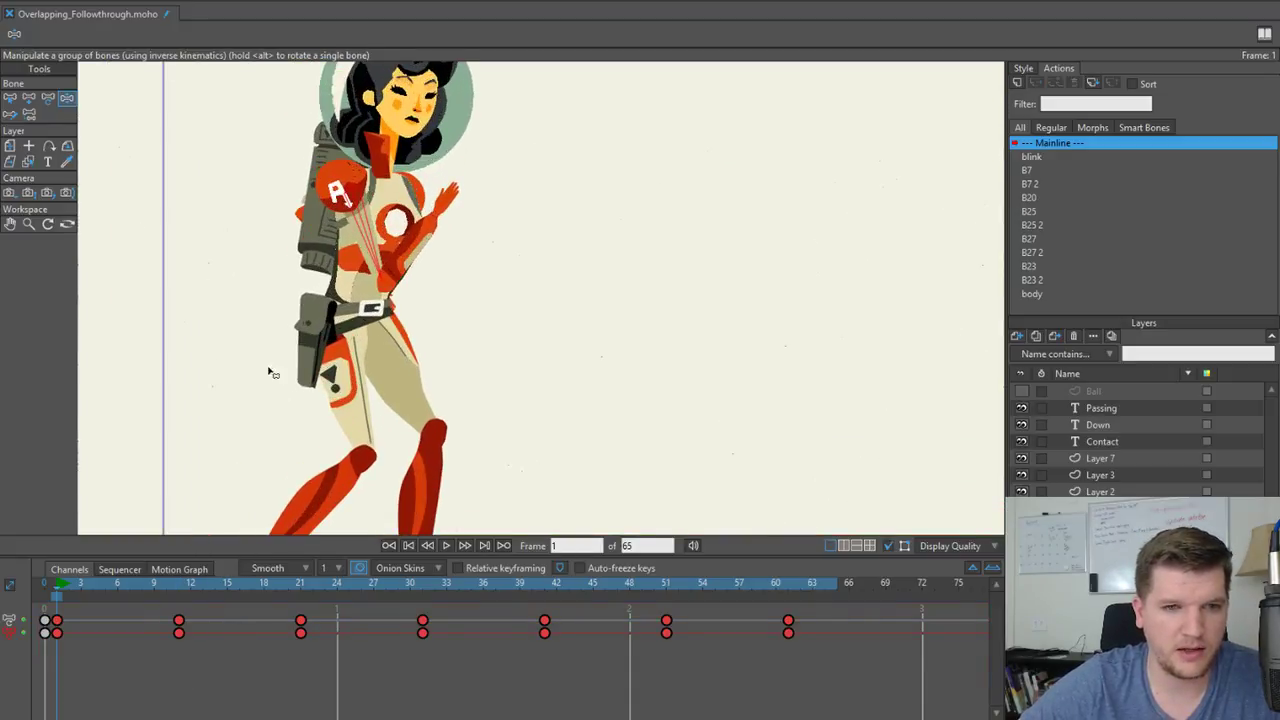
# Show the curve of the selected upper-arm bone B6 in the Motion Graph and enlarge the timeline area.
pyautogui.press('z')
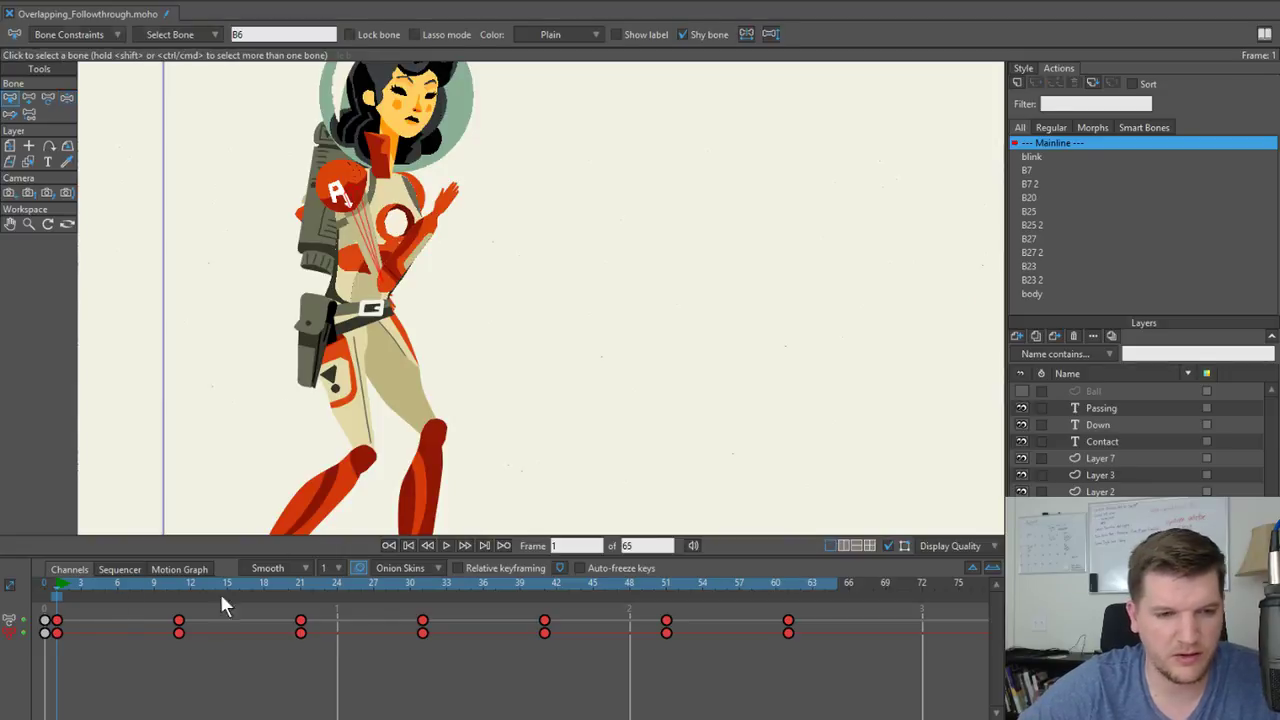
pyautogui.moveTo(78, 585); pyautogui.dragTo(59, 606)
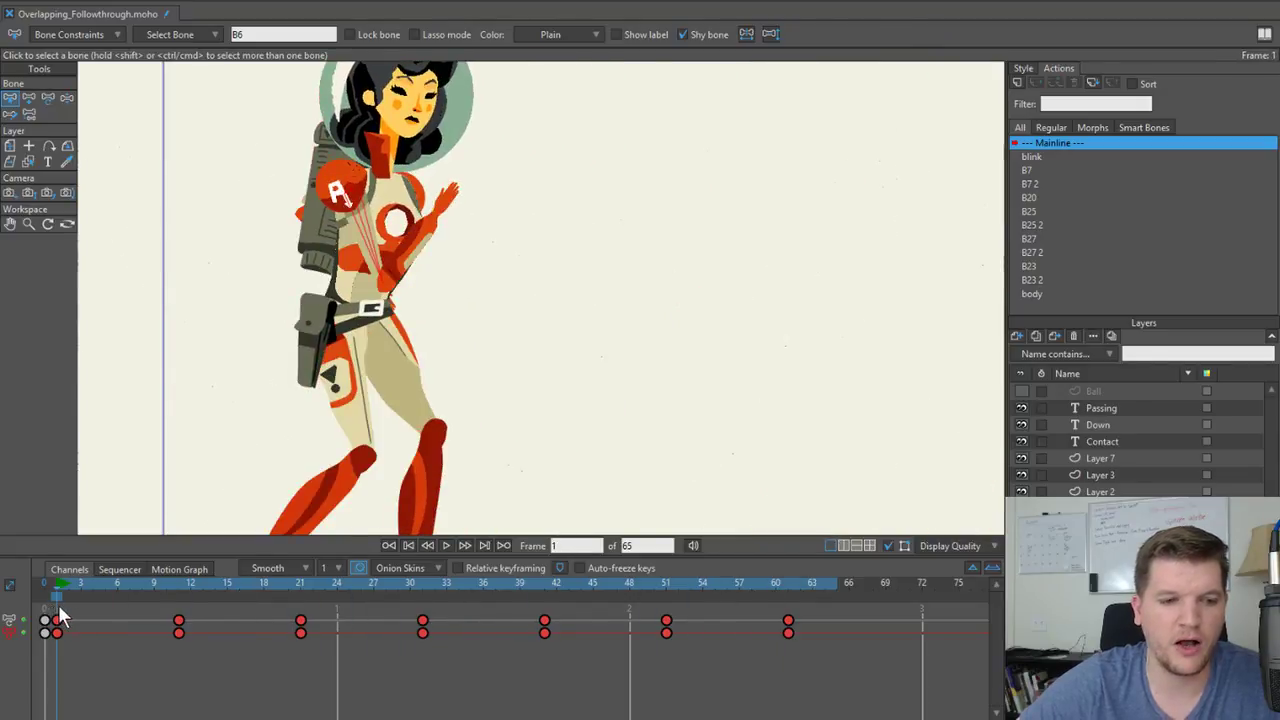
pyautogui.click(206, 565)
pyautogui.click(9, 620)
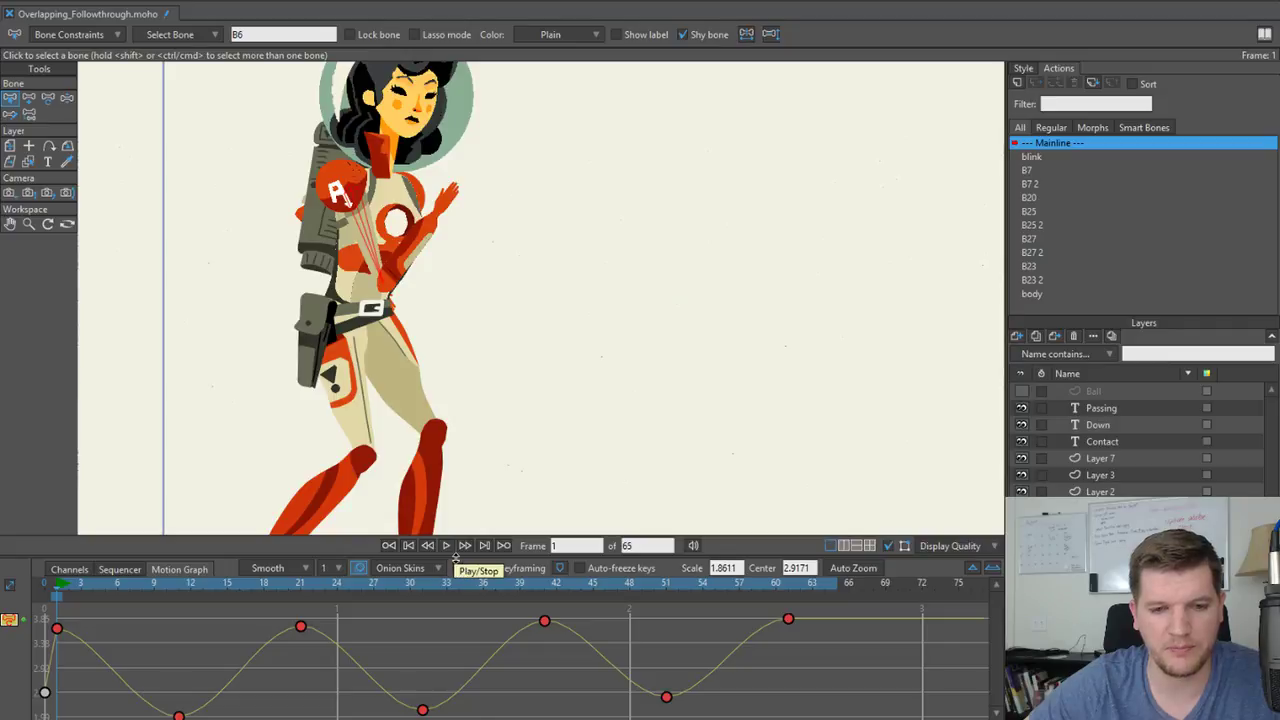
pyautogui.moveTo(456, 558)
pyautogui.mouseDown()
pyautogui.moveTo(457, 520)
pyautogui.moveTo(458, 537)
pyautogui.mouseUp()
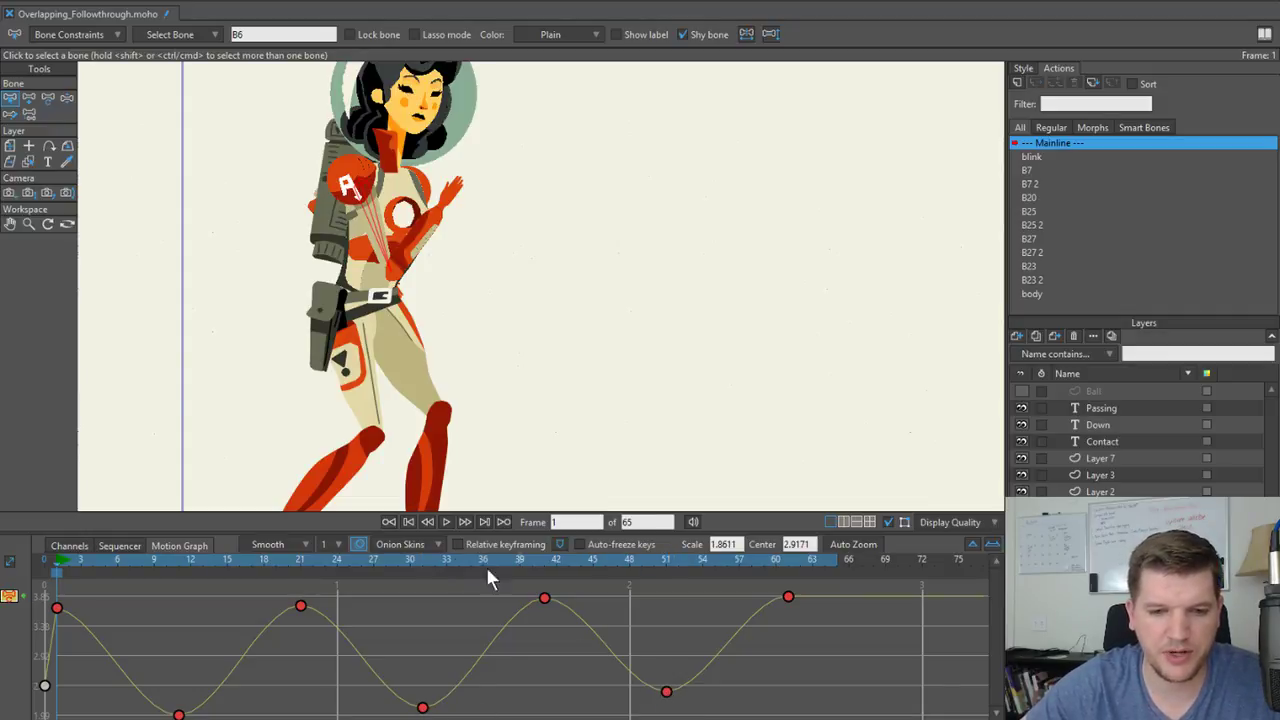
# Lower the B6 curve's keys at frames 31 and 51 to roughly the level of the frame 11 key.
pyautogui.click(177, 563)
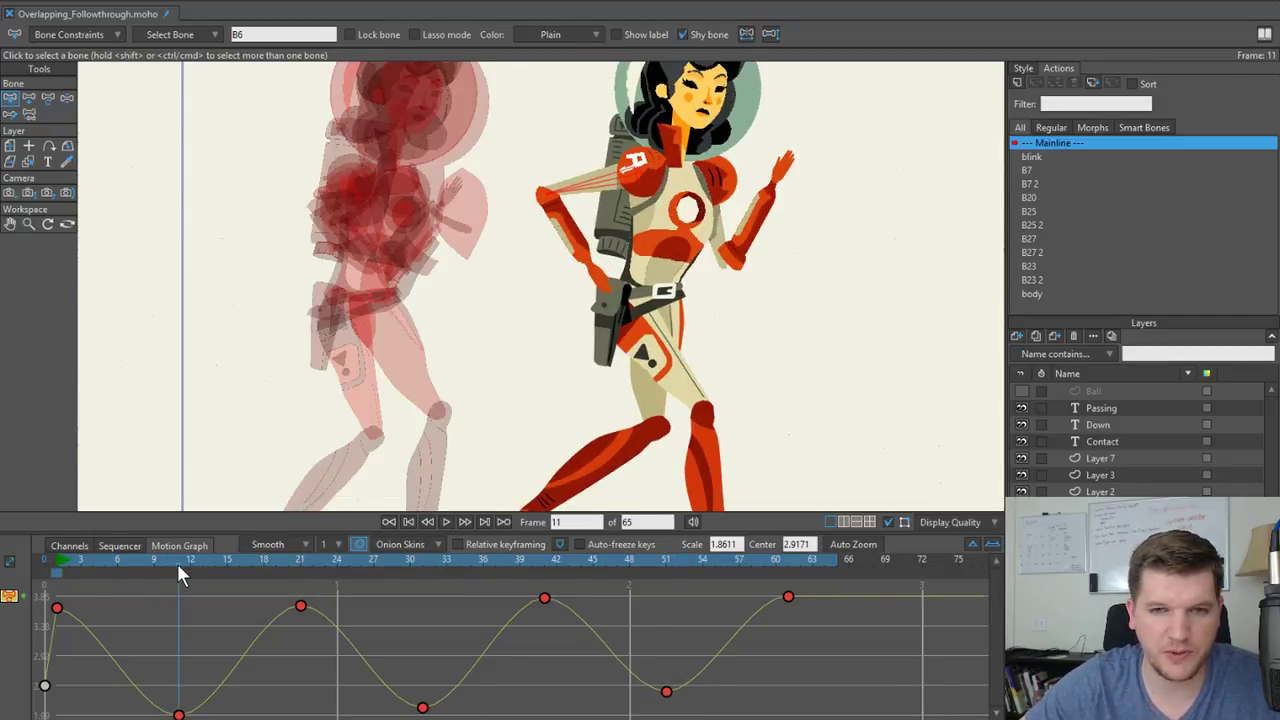
pyautogui.moveTo(177, 563); pyautogui.dragTo(669, 604)
pyautogui.scroll(2, 379, 367)
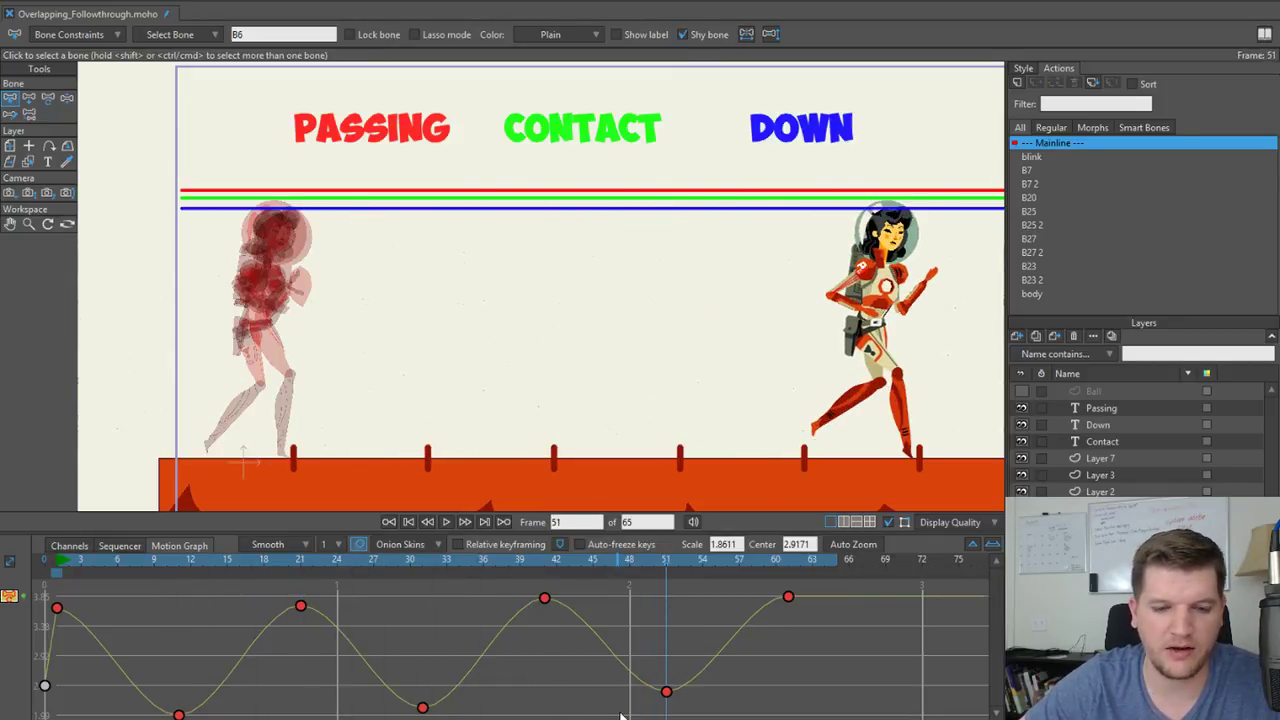
pyautogui.scroll(-2, 427, 675)
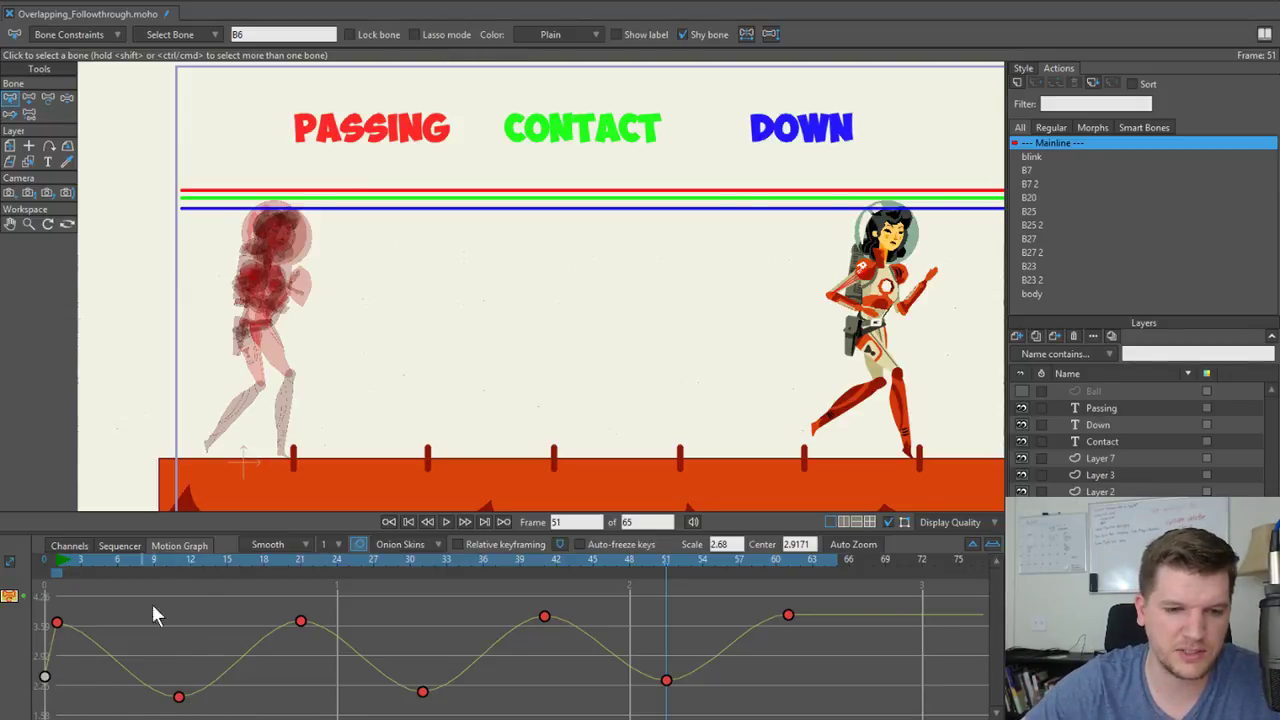
pyautogui.scroll(-1, 231, 644)
pyautogui.scroll(1, 231, 644)
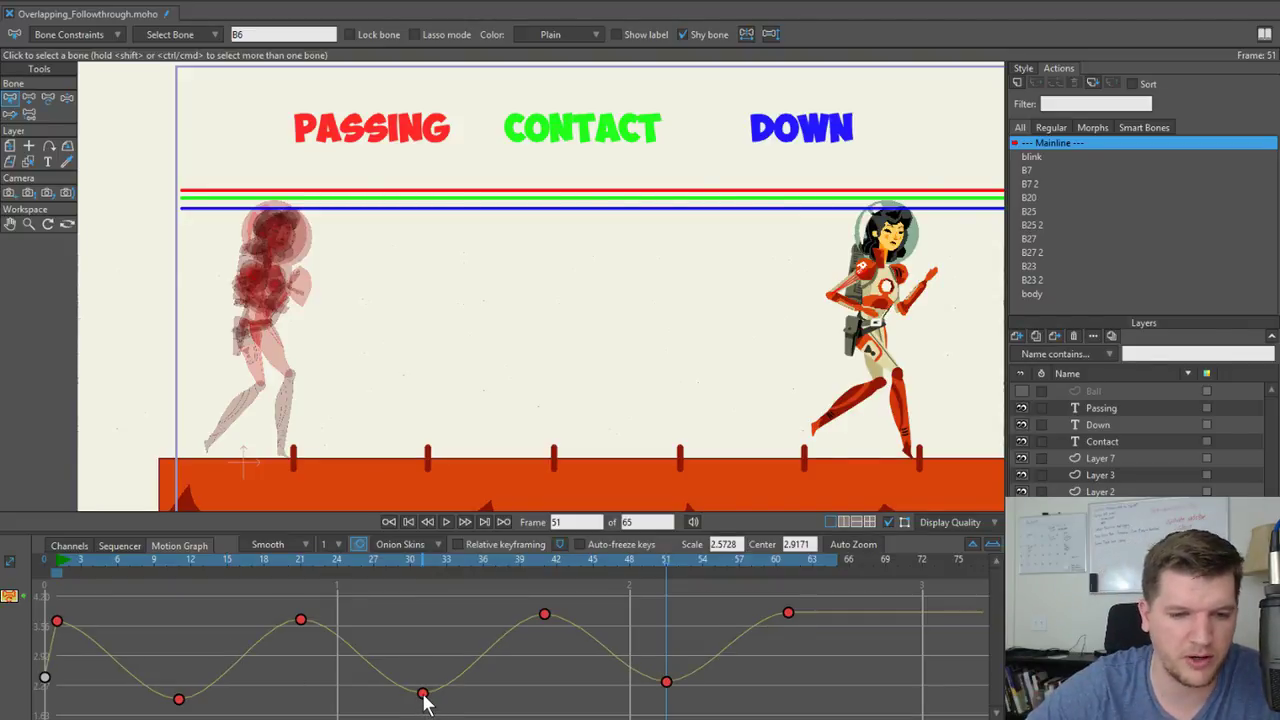
pyautogui.moveTo(424, 694); pyautogui.dragTo(425, 700)
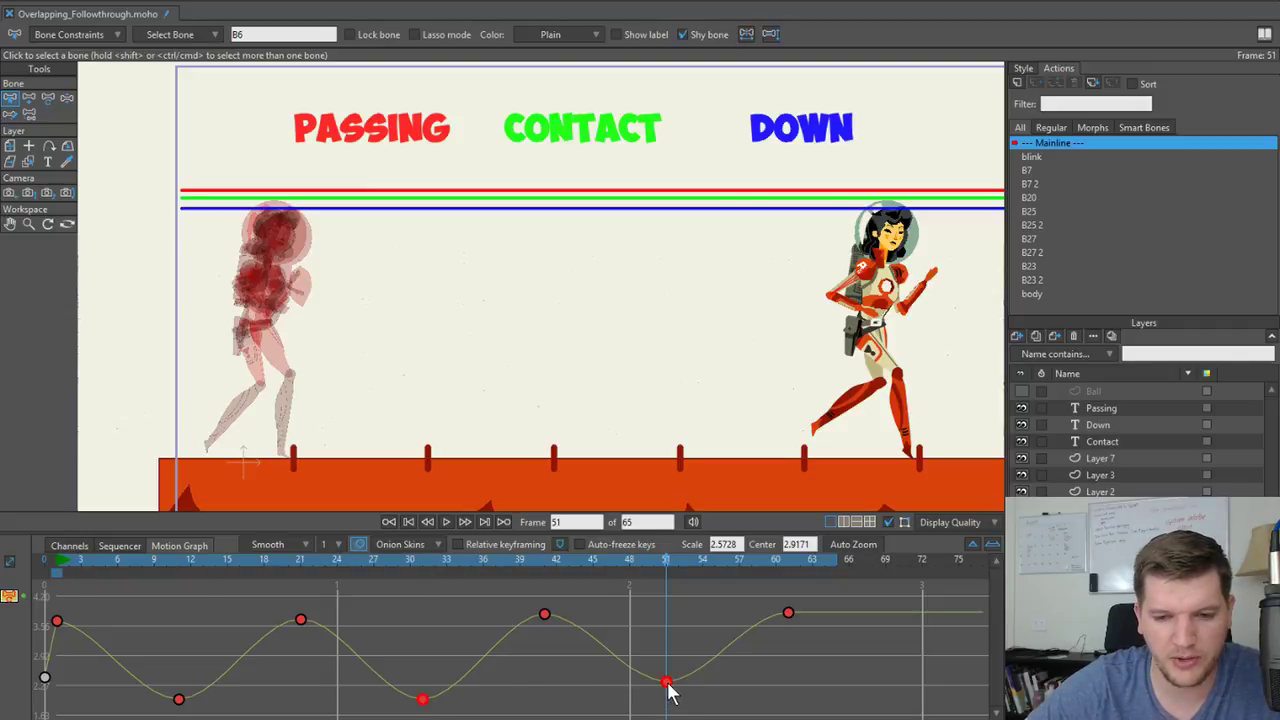
pyautogui.moveTo(668, 684); pyautogui.dragTo(667, 696)
pyautogui.hotkey('ctrl', 'z')
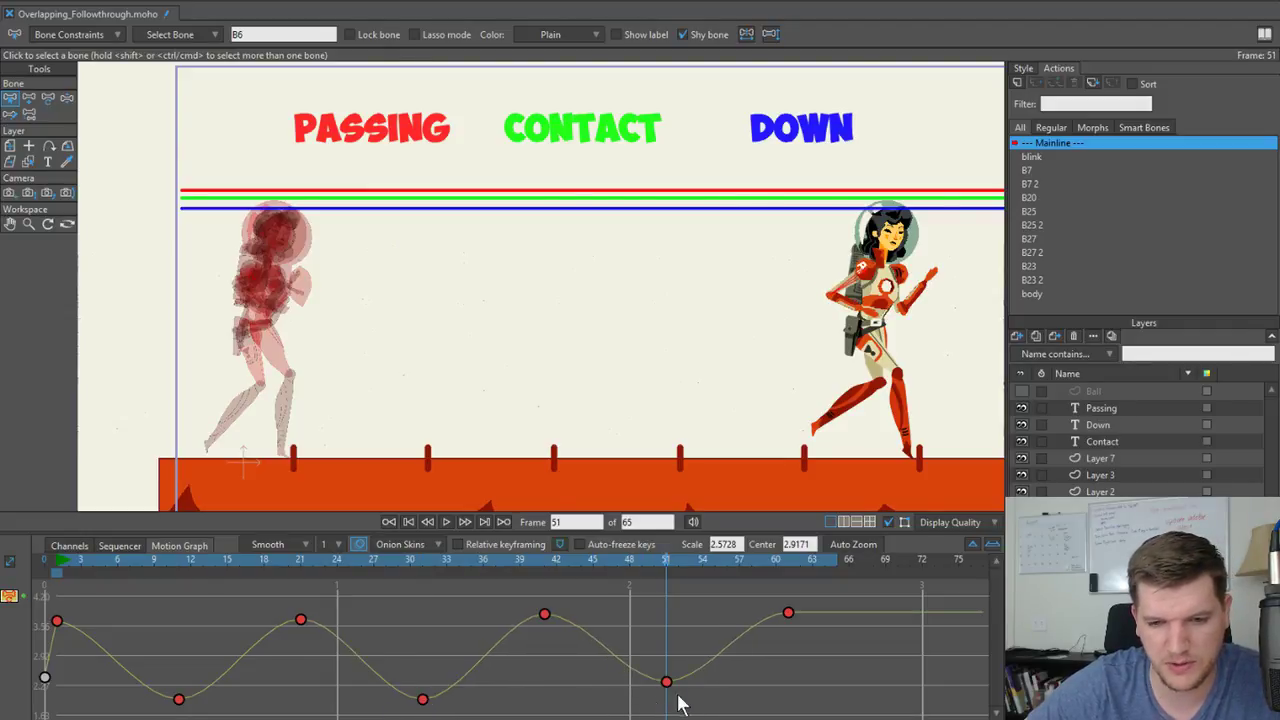
pyautogui.moveTo(668, 686); pyautogui.dragTo(666, 697)
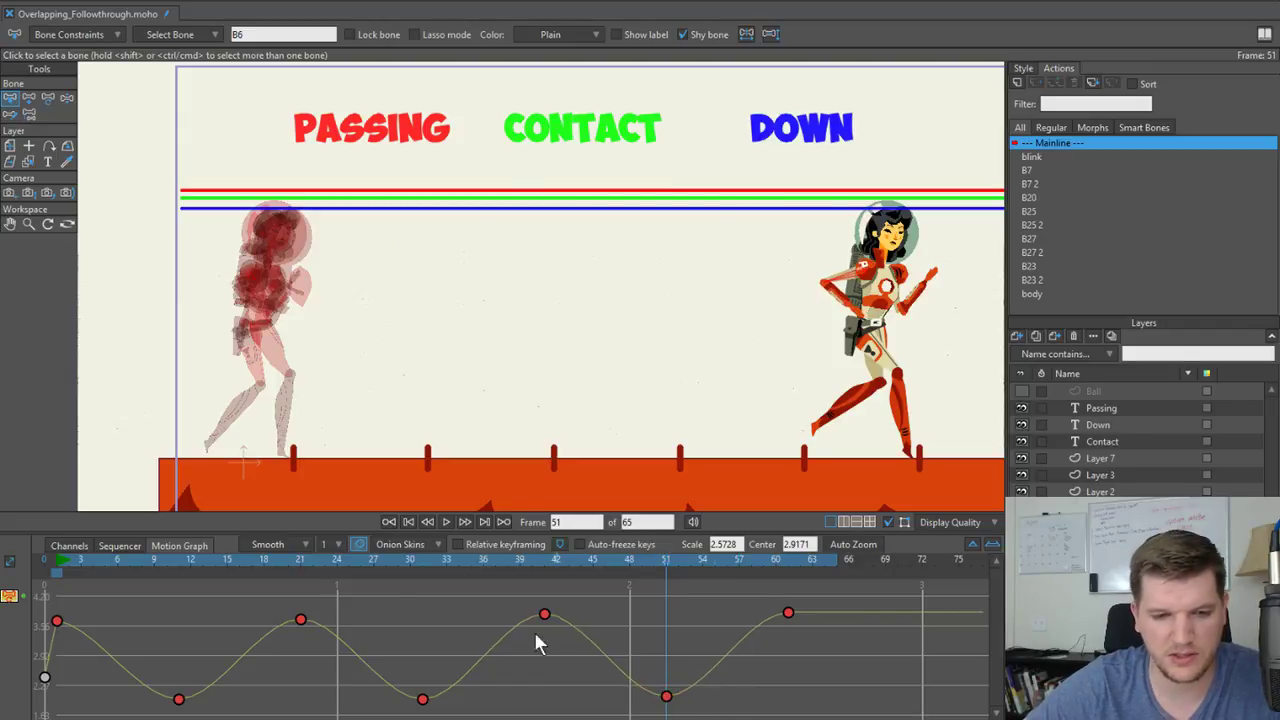
# Set all the B6 curve's keys from frame 1 to 61 to Bezier interpolation.
pyautogui.moveTo(293, 563); pyautogui.dragTo(178, 580)
pyautogui.scroll(-1, 124, 599)
pyautogui.scroll(1, 124, 608)
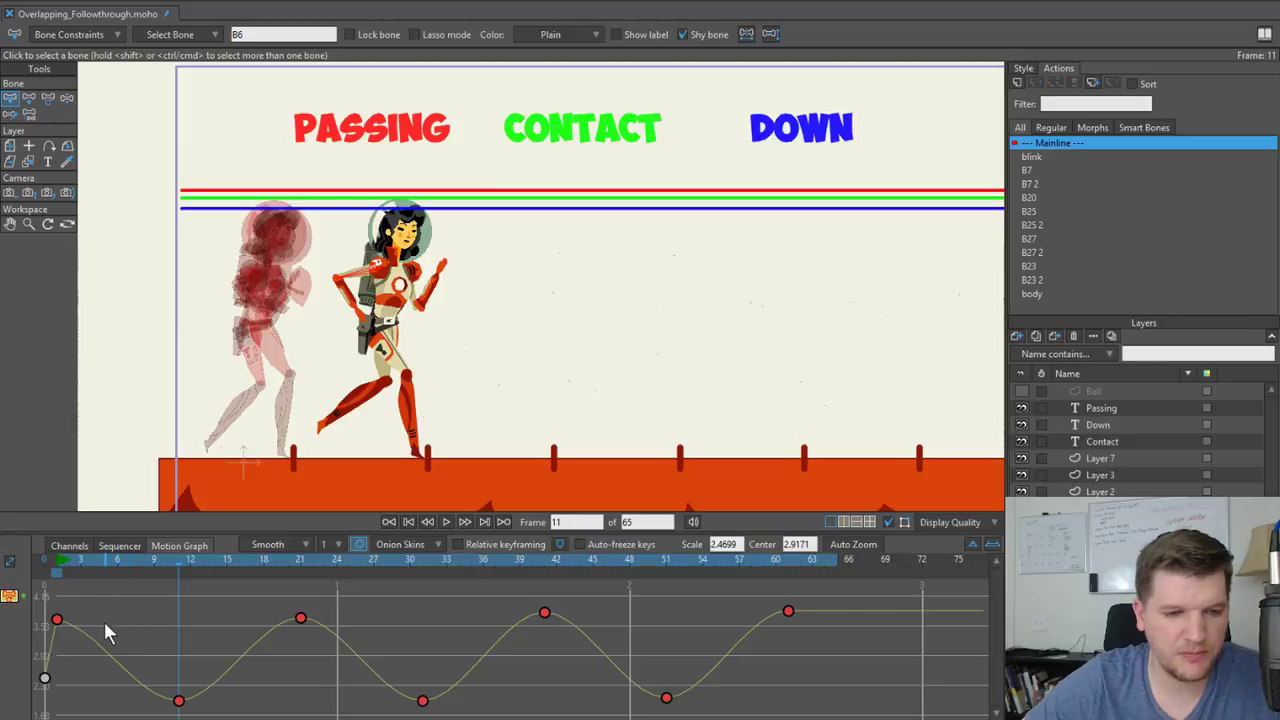
pyautogui.moveTo(834, 592); pyautogui.dragTo(50, 718)
pyautogui.rightClick(57, 625)
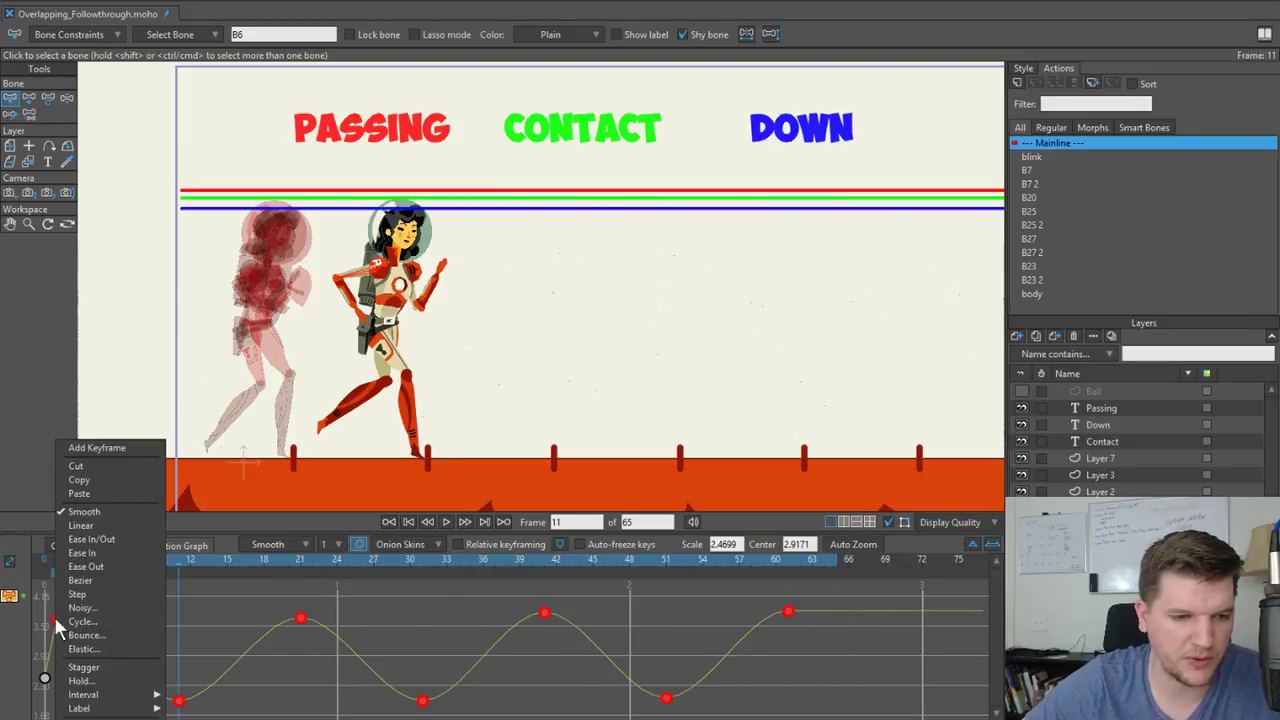
pyautogui.click(109, 584)
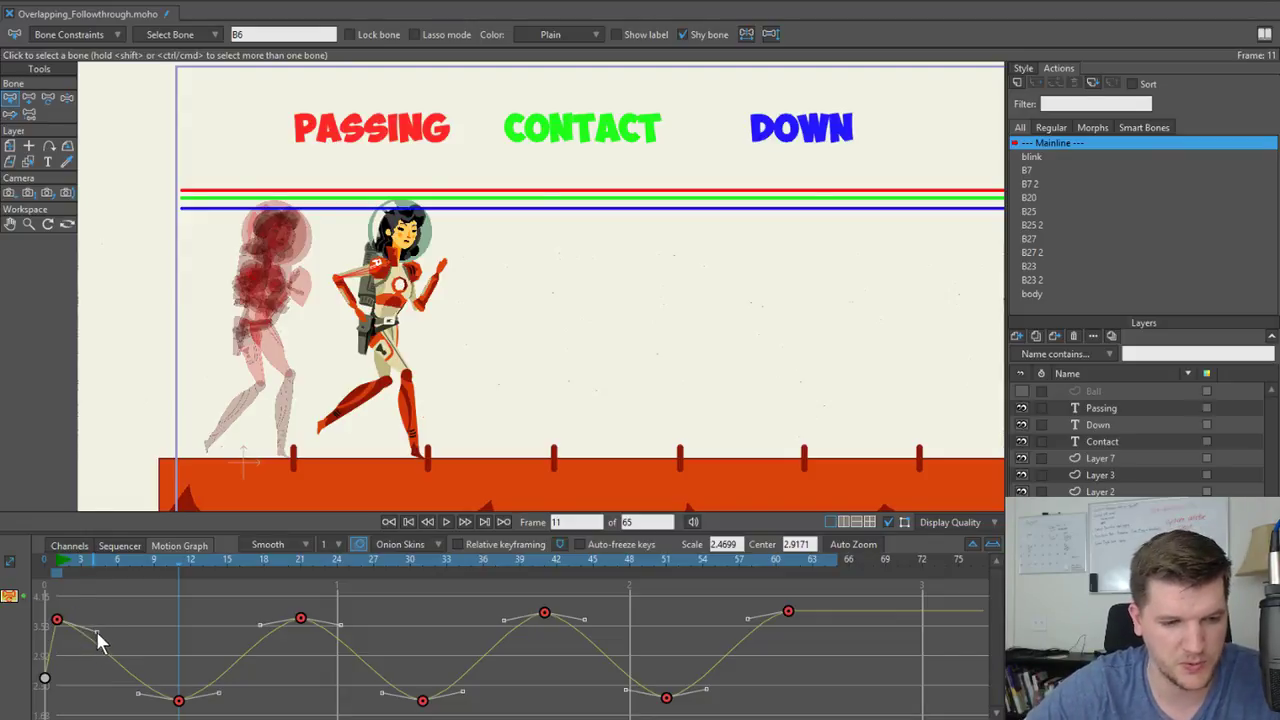
# Lengthen and flatten the outgoing handle at frame 1 and both Bezier handles at frames 11 and 21.
pyautogui.moveTo(97, 634); pyautogui.dragTo(108, 621)
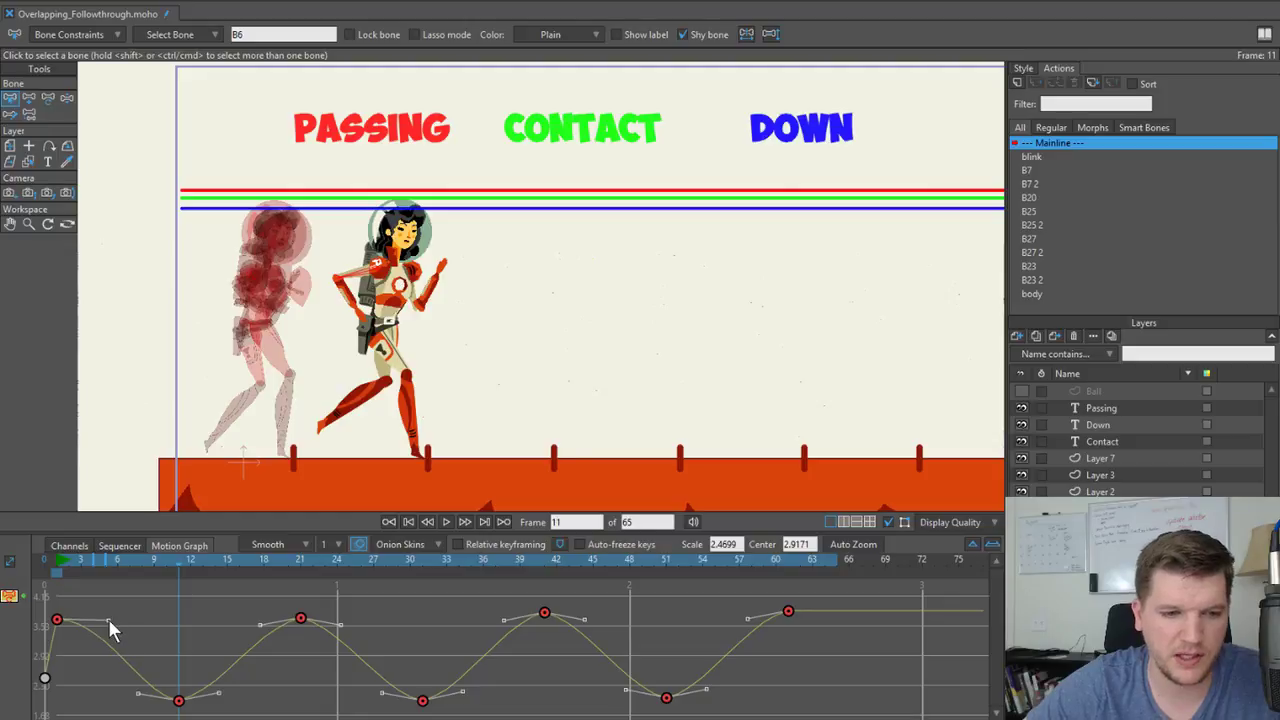
pyautogui.moveTo(138, 693)
pyautogui.mouseDown()
pyautogui.moveTo(137, 713)
pyautogui.moveTo(126, 701)
pyautogui.mouseUp()
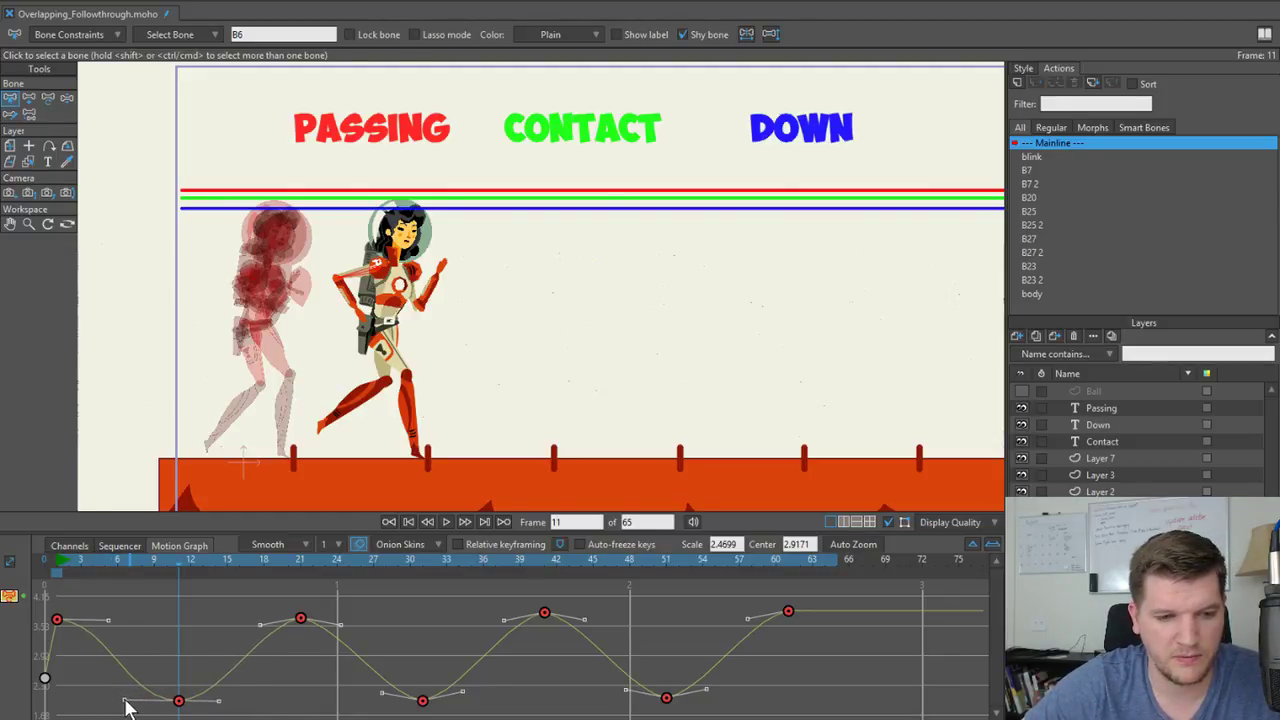
pyautogui.moveTo(218, 701); pyautogui.dragTo(227, 705)
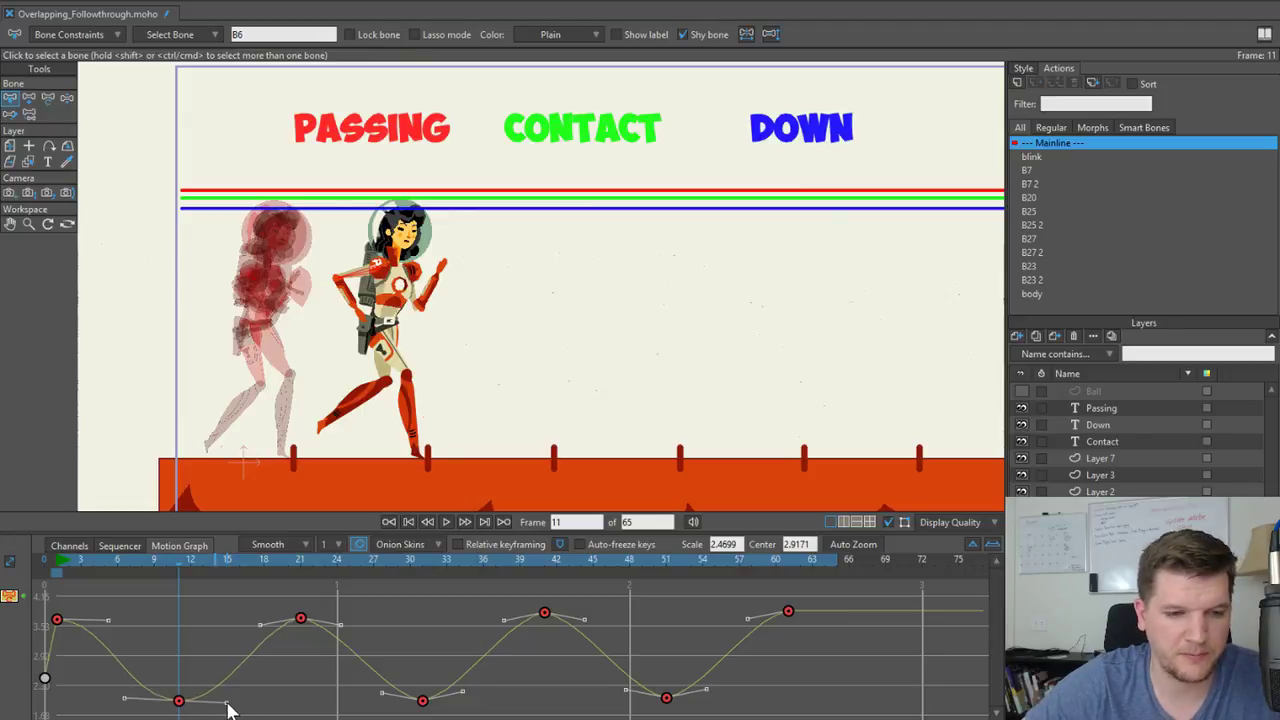
pyautogui.moveTo(259, 626)
pyautogui.mouseDown()
pyautogui.moveTo(242, 600)
pyautogui.moveTo(248, 611)
pyautogui.mouseUp()
pyautogui.moveTo(340, 625)
pyautogui.mouseDown()
pyautogui.moveTo(351, 608)
pyautogui.moveTo(300, 645)
pyautogui.moveTo(351, 606)
pyautogui.moveTo(334, 640)
pyautogui.moveTo(358, 618)
pyautogui.mouseUp()
pyautogui.moveTo(248, 616); pyautogui.dragTo(245, 616)
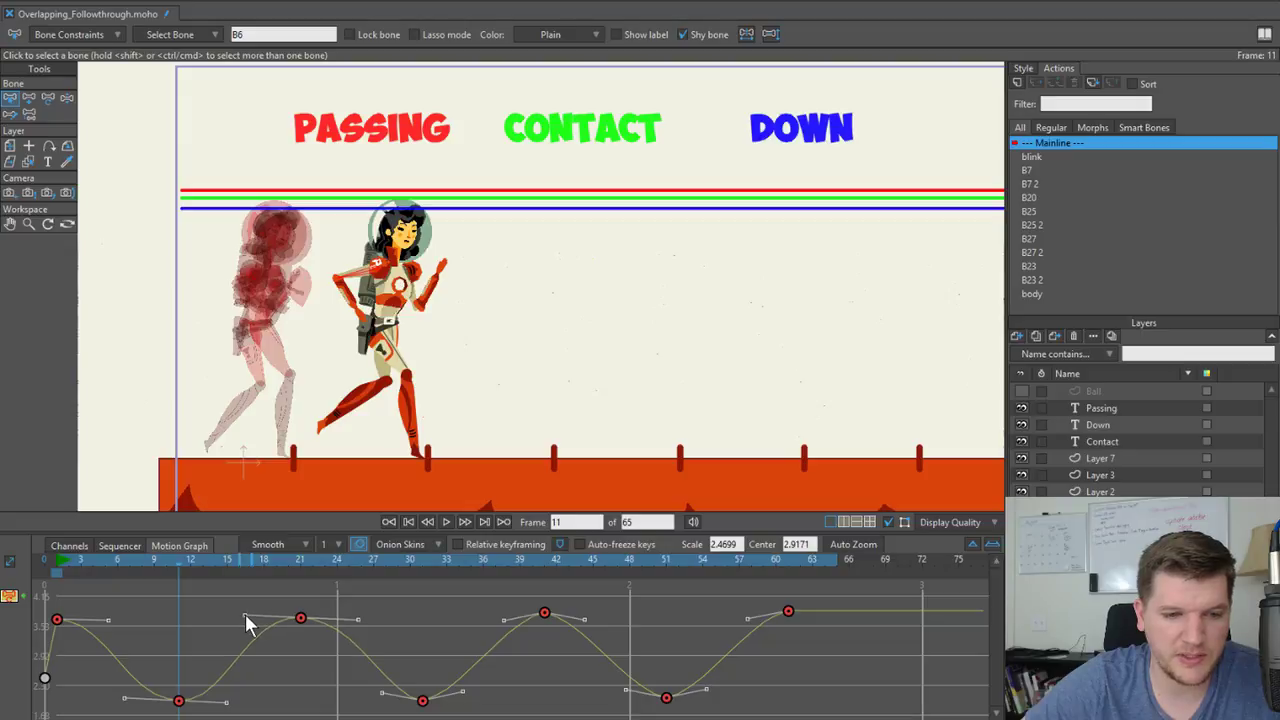
# Lengthen and flatten both Bezier handles at frames 31 and 41 of the B6 curve.
pyautogui.moveTo(383, 693); pyautogui.dragTo(381, 697)
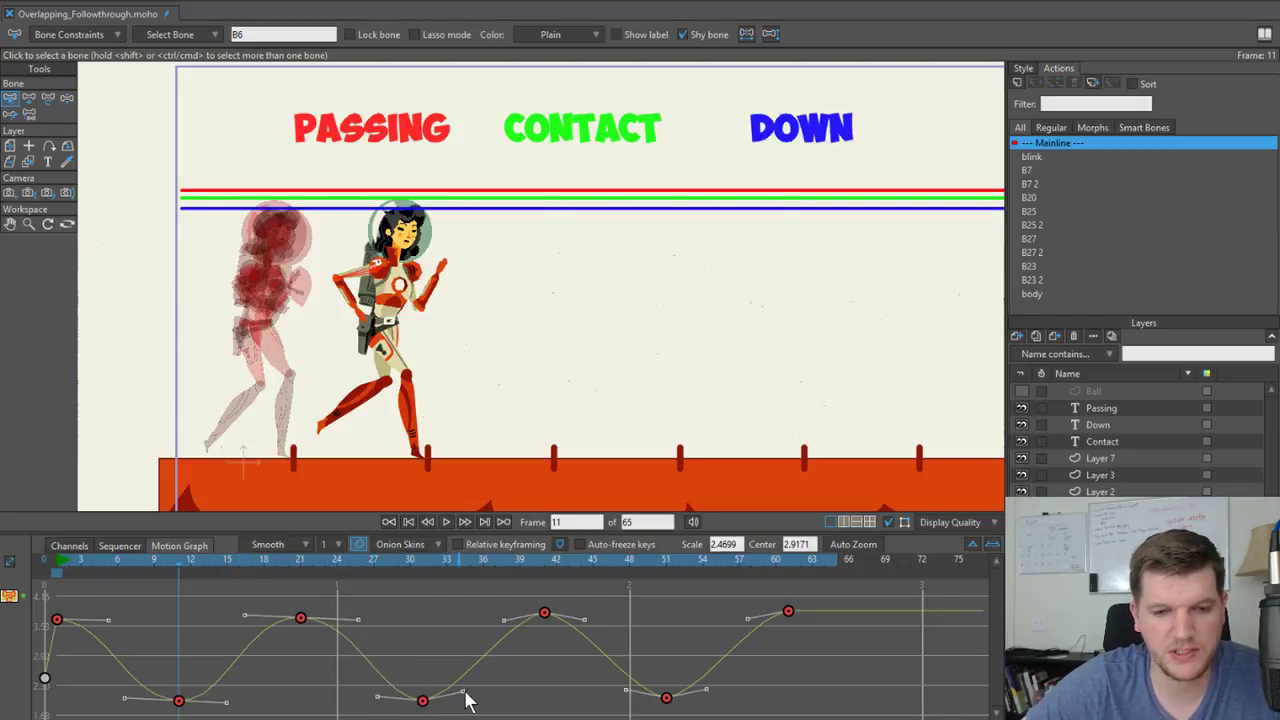
pyautogui.moveTo(464, 693); pyautogui.dragTo(476, 702)
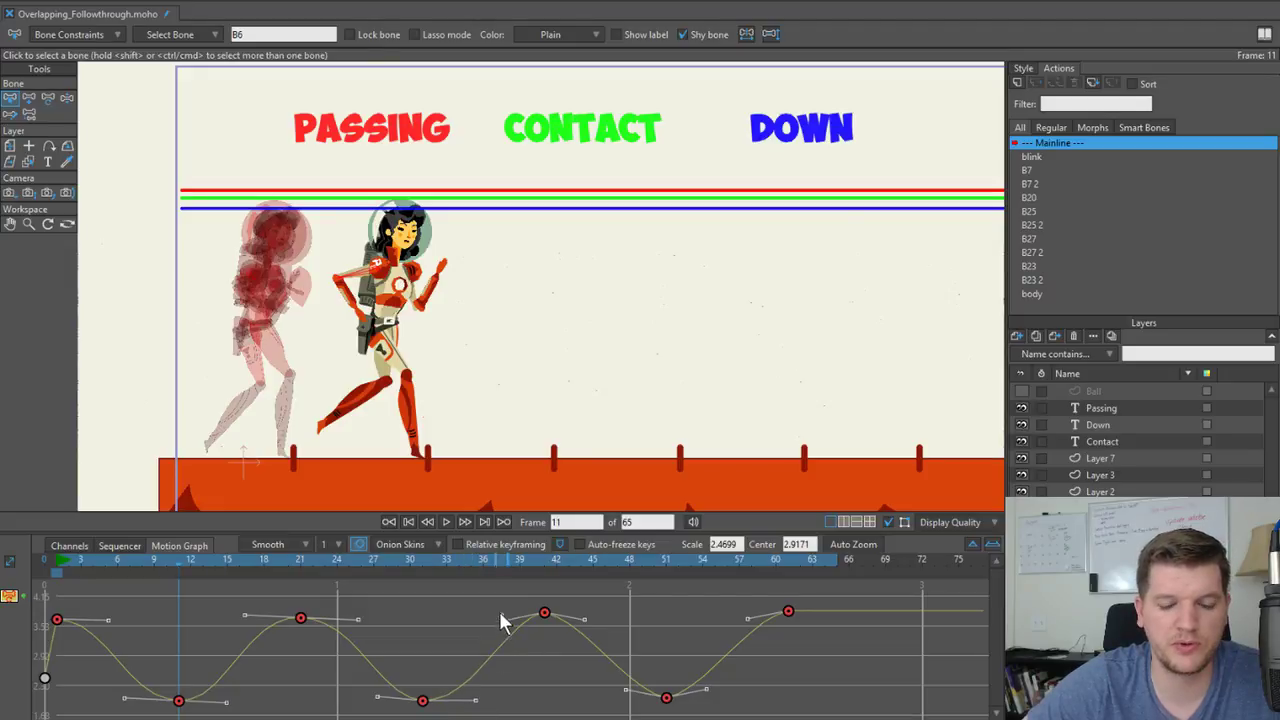
pyautogui.moveTo(501, 613); pyautogui.dragTo(493, 611)
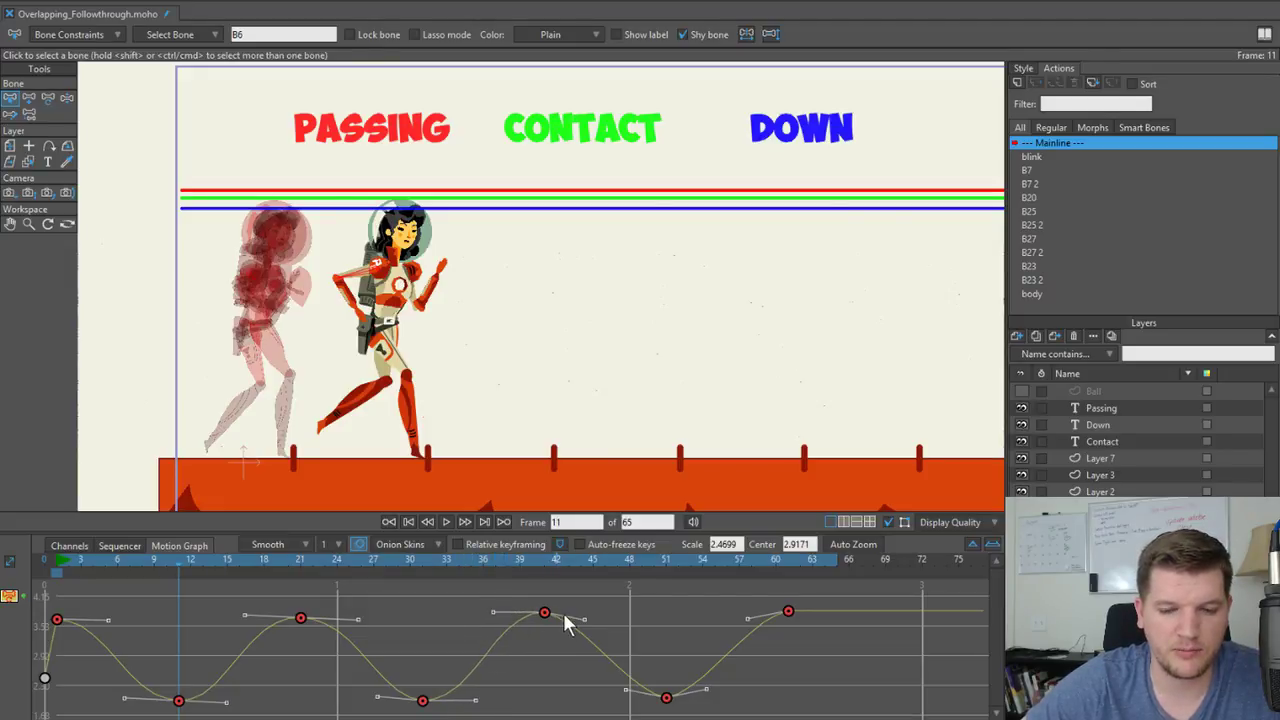
pyautogui.moveTo(585, 620); pyautogui.dragTo(598, 615)
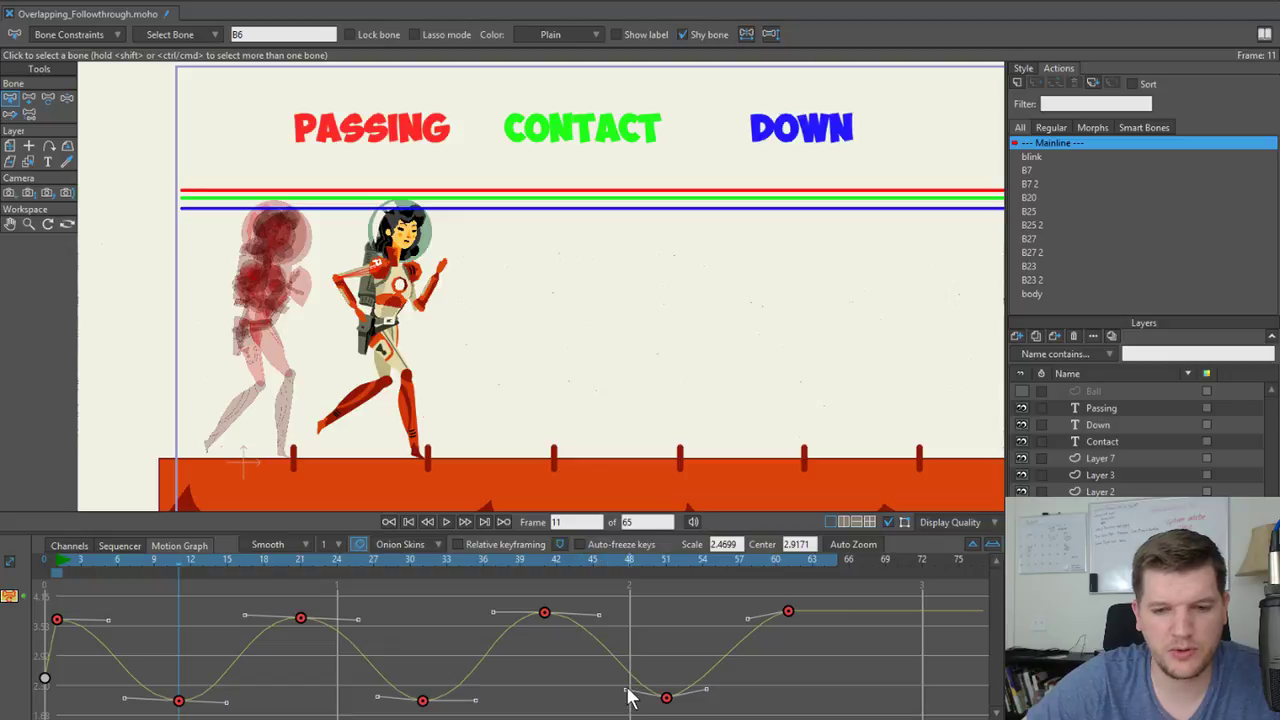
# Lengthen and flatten the Bezier handles at frame 51, the incoming handle at frame 61 and the outgoing handle at frame 1.
pyautogui.moveTo(627, 692); pyautogui.dragTo(611, 696)
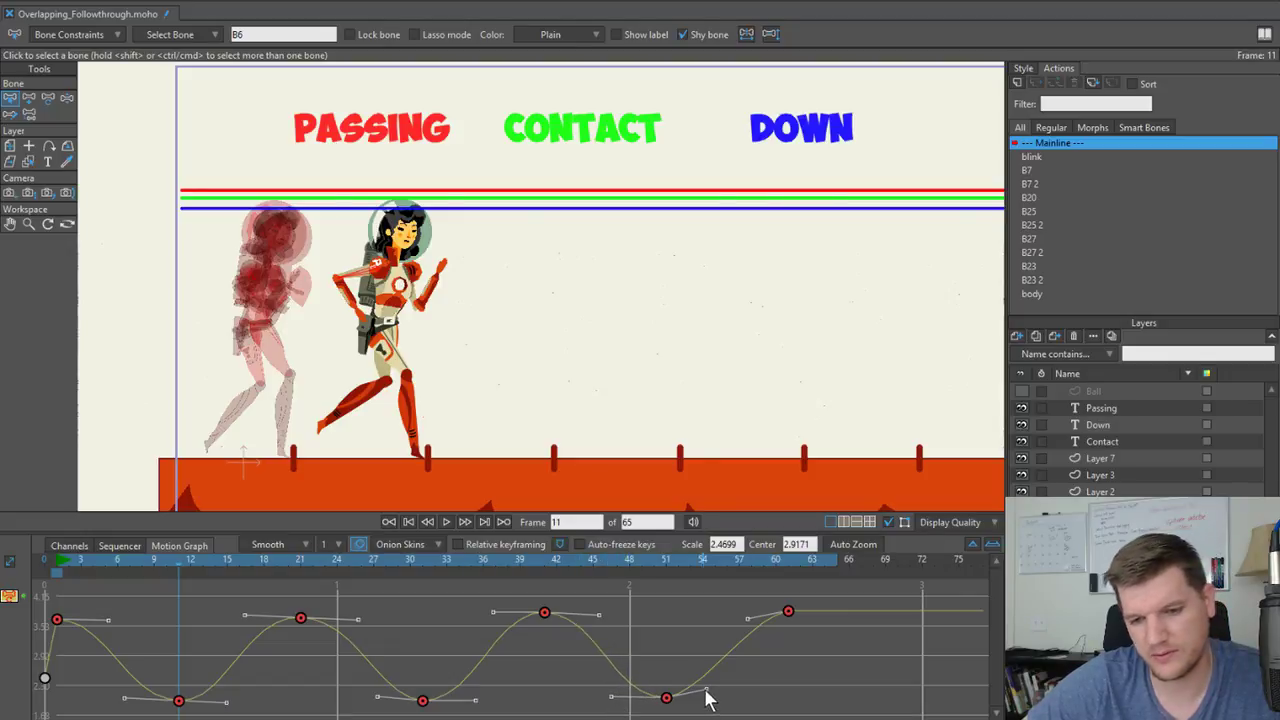
pyautogui.moveTo(706, 691); pyautogui.dragTo(721, 697)
pyautogui.moveTo(745, 618); pyautogui.dragTo(722, 610)
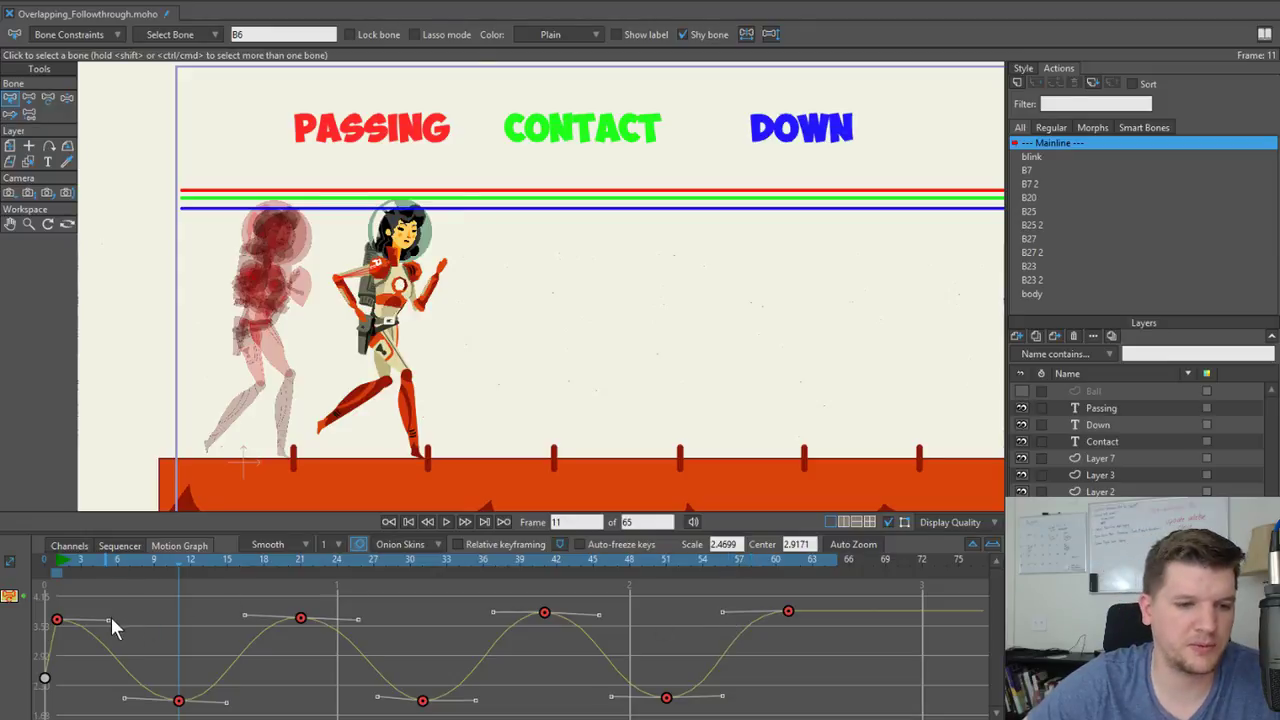
pyautogui.moveTo(108, 618); pyautogui.dragTo(112, 621)
# Return to frame 0 and turn off the bone overlay and the onion skins for a clean preview.
pyautogui.moveTo(62, 560); pyautogui.dragTo(44, 560)
pyautogui.scroll(-1, 390, 304)
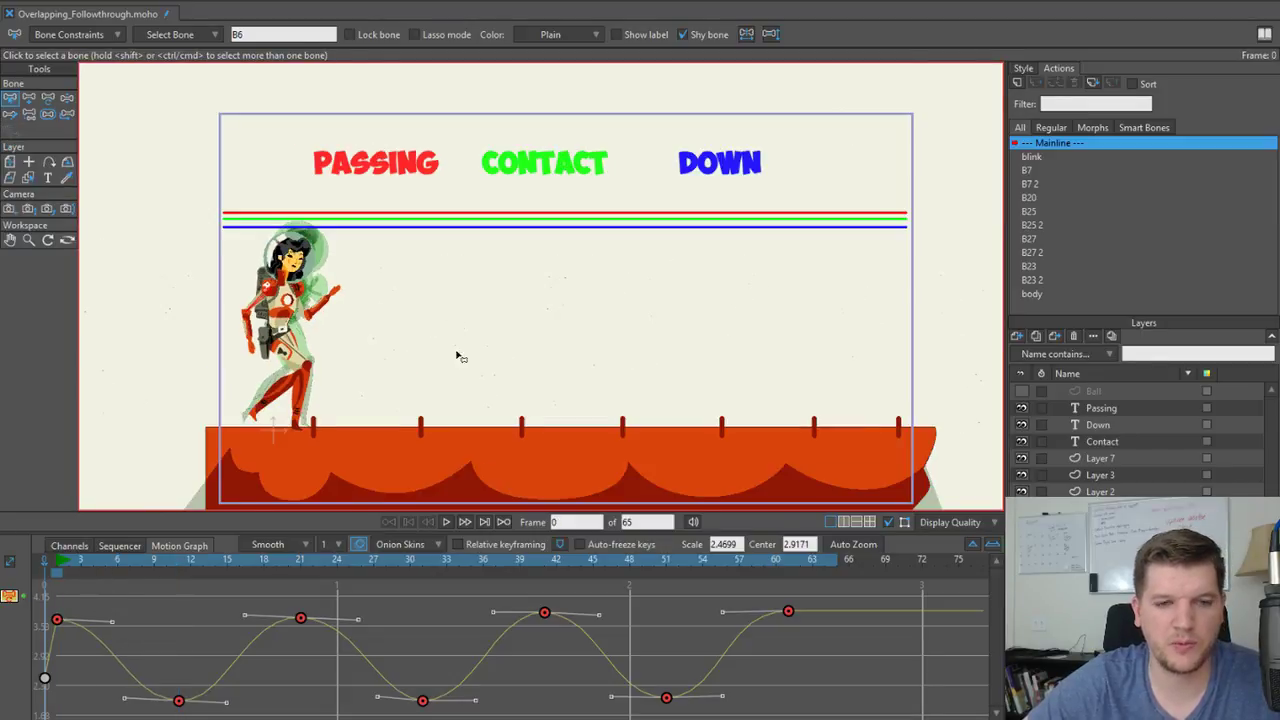
pyautogui.scroll(1, 460, 355)
pyautogui.moveTo(498, 366)
pyautogui.mouseDown()
pyautogui.moveTo(309, 350)
pyautogui.moveTo(502, 366)
pyautogui.mouseUp()
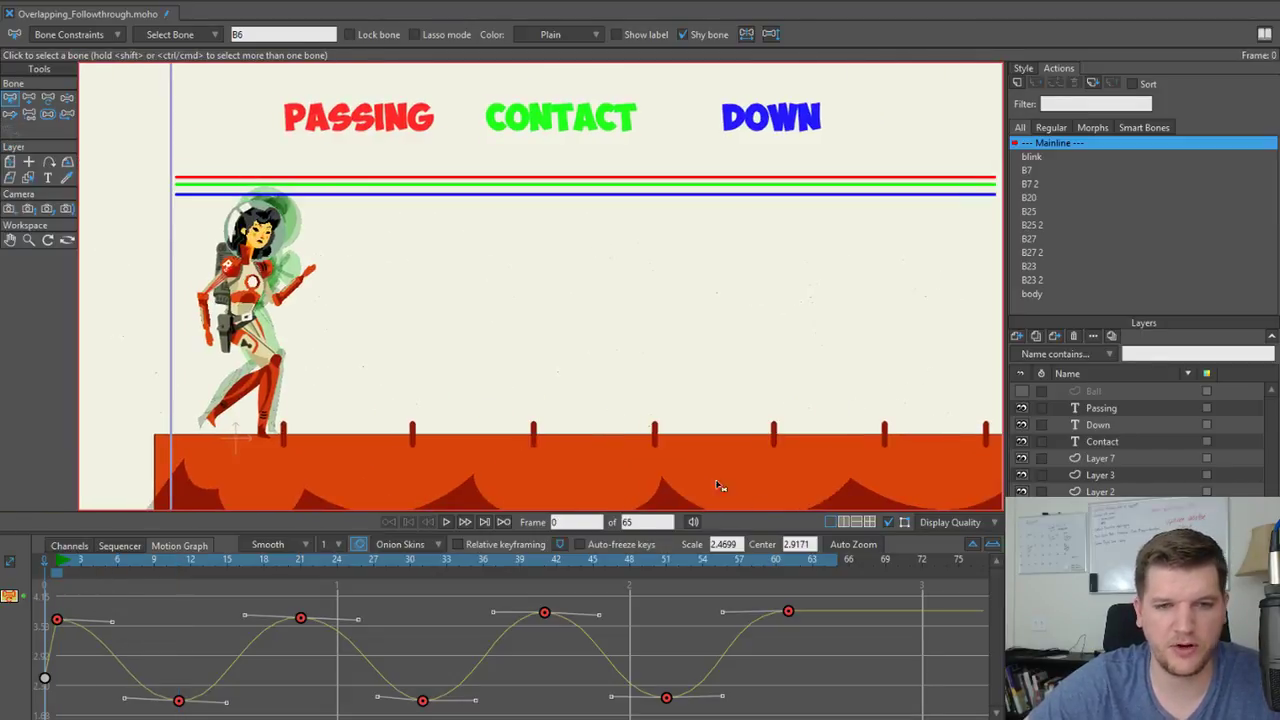
pyautogui.click(887, 522)
pyautogui.scroll(-1, 506, 208)
pyautogui.moveTo(523, 254); pyautogui.dragTo(457, 260)
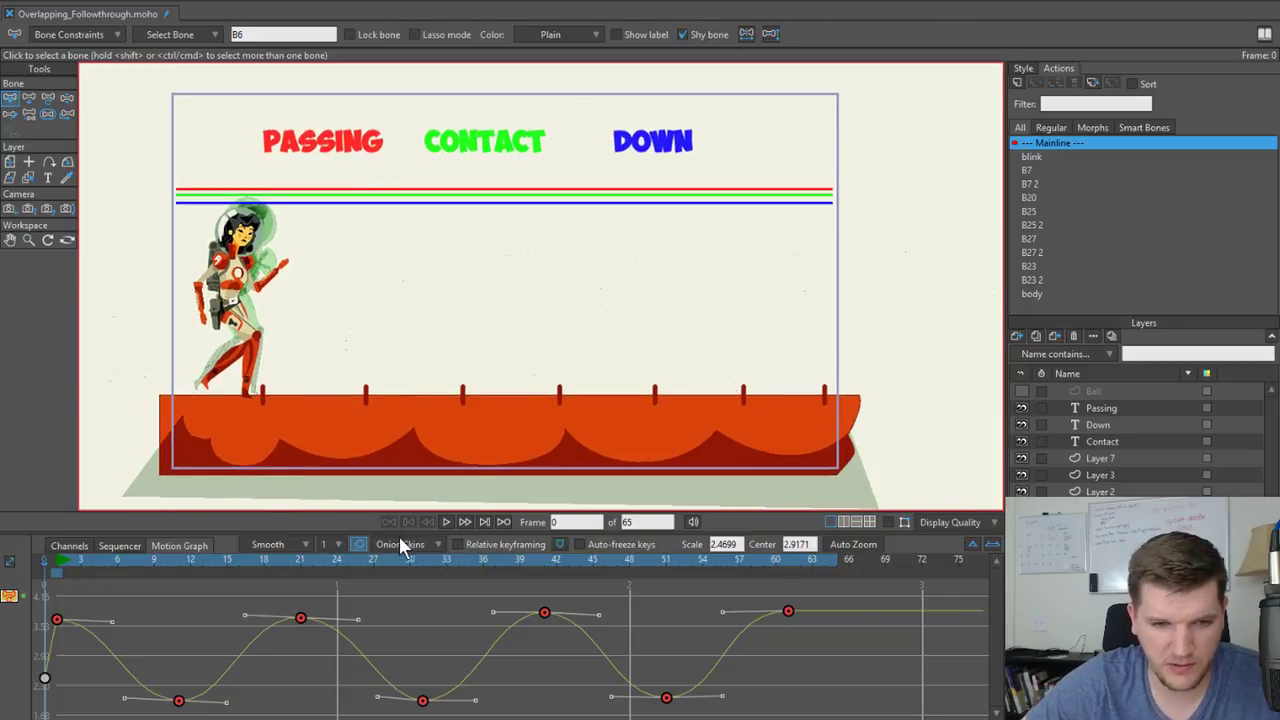
pyautogui.click(360, 543)
# Play the walk cycle to review the astronaut's arm swing, then stop playback.
pyautogui.scroll(2, 434, 297)
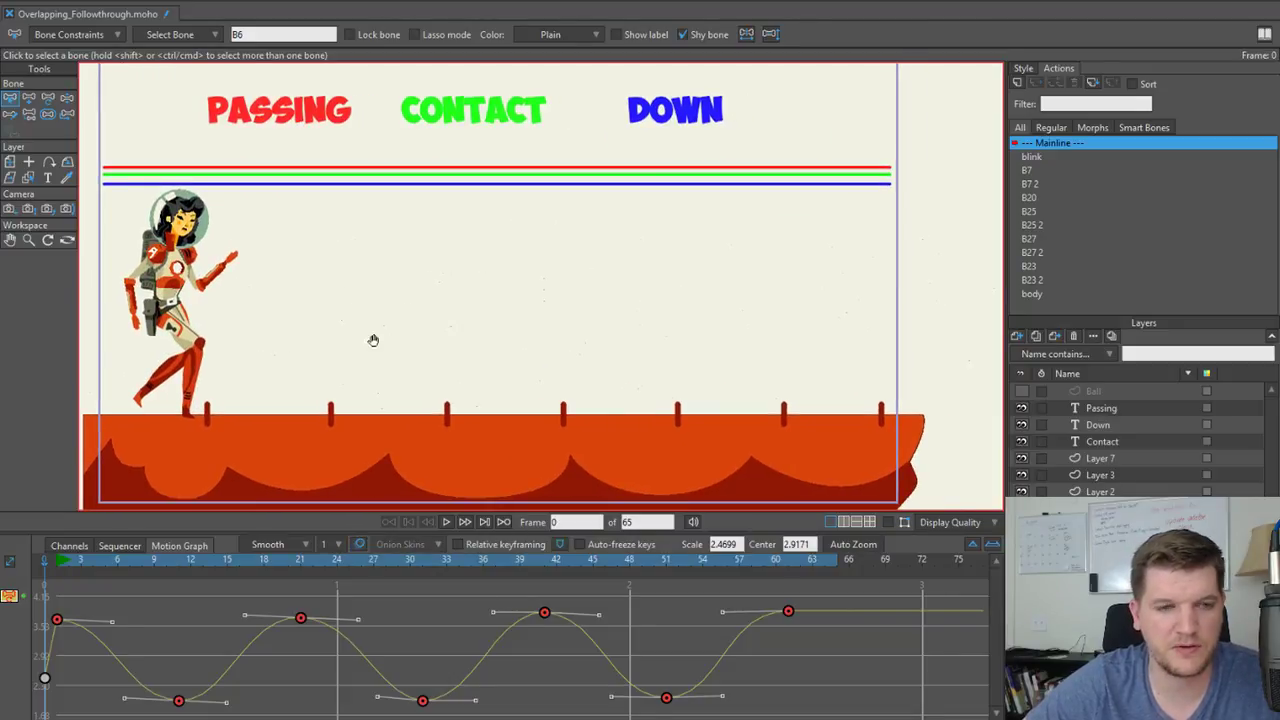
pyautogui.press('space')
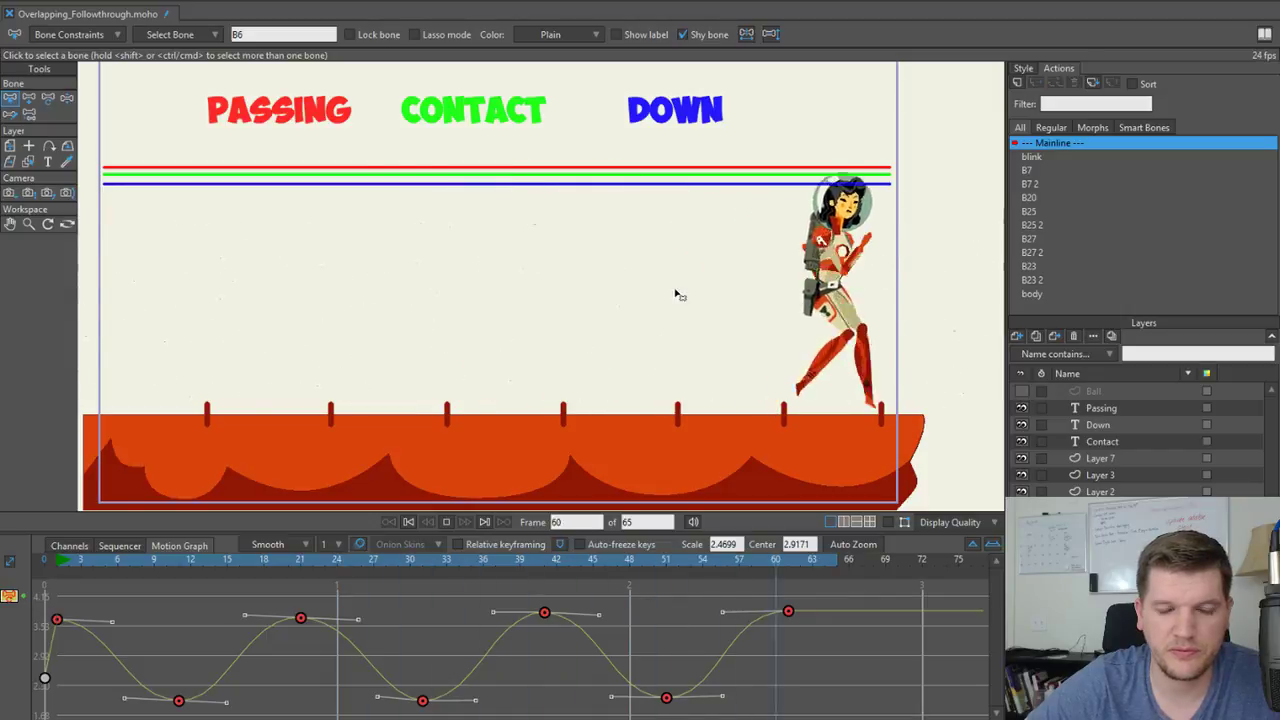
pyautogui.press('space')
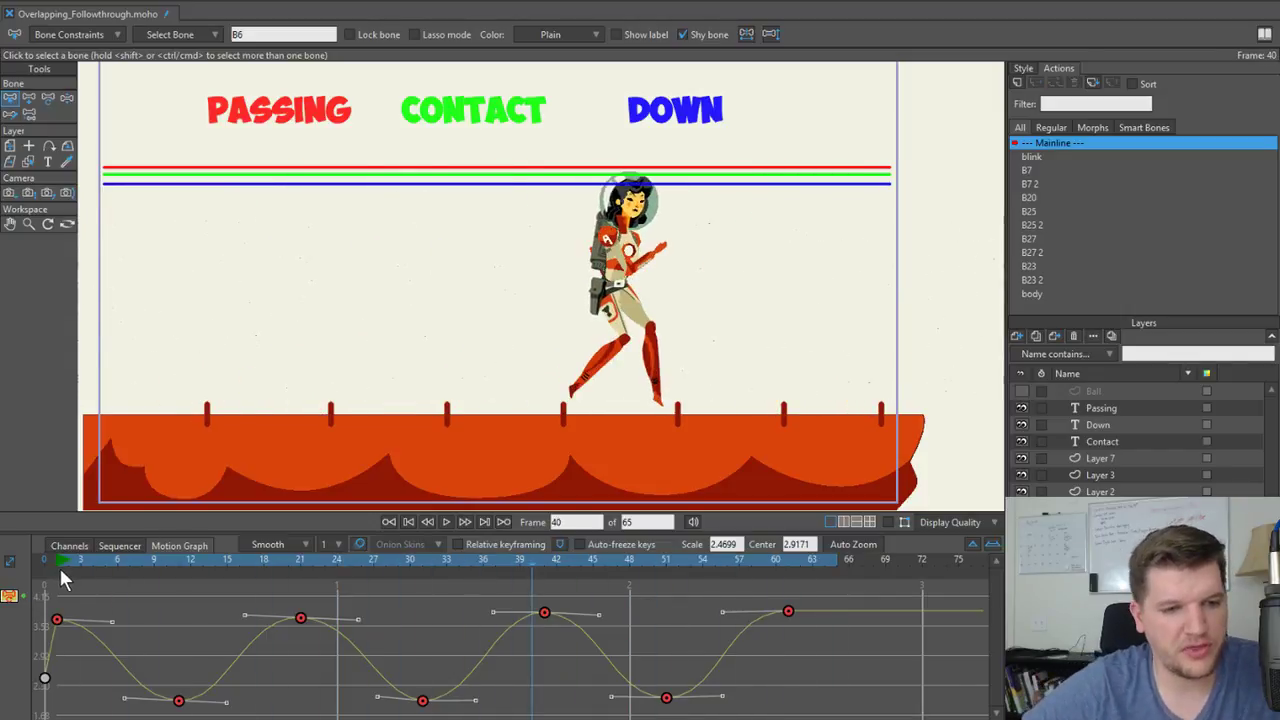
# Go to frame 1, turn the bone overlay back on and show the keyframe channels instead of the motion graph.
pyautogui.click(60, 566)
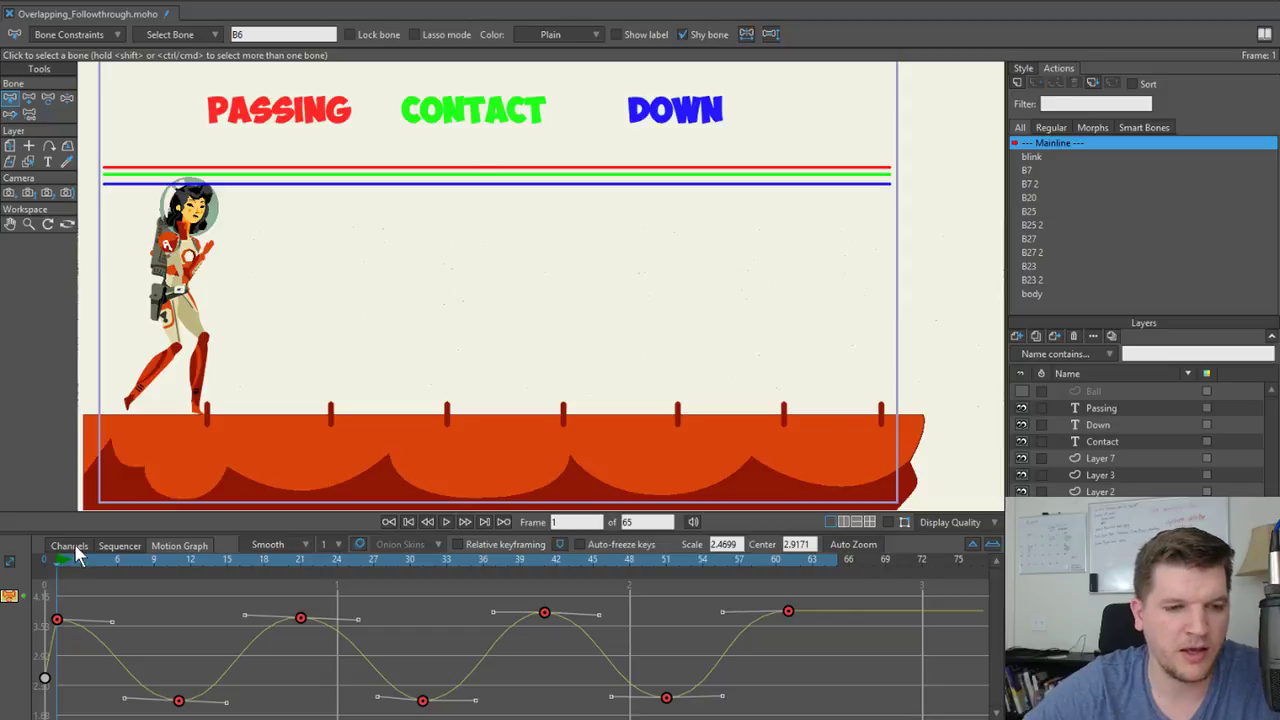
pyautogui.scroll(2, 147, 403)
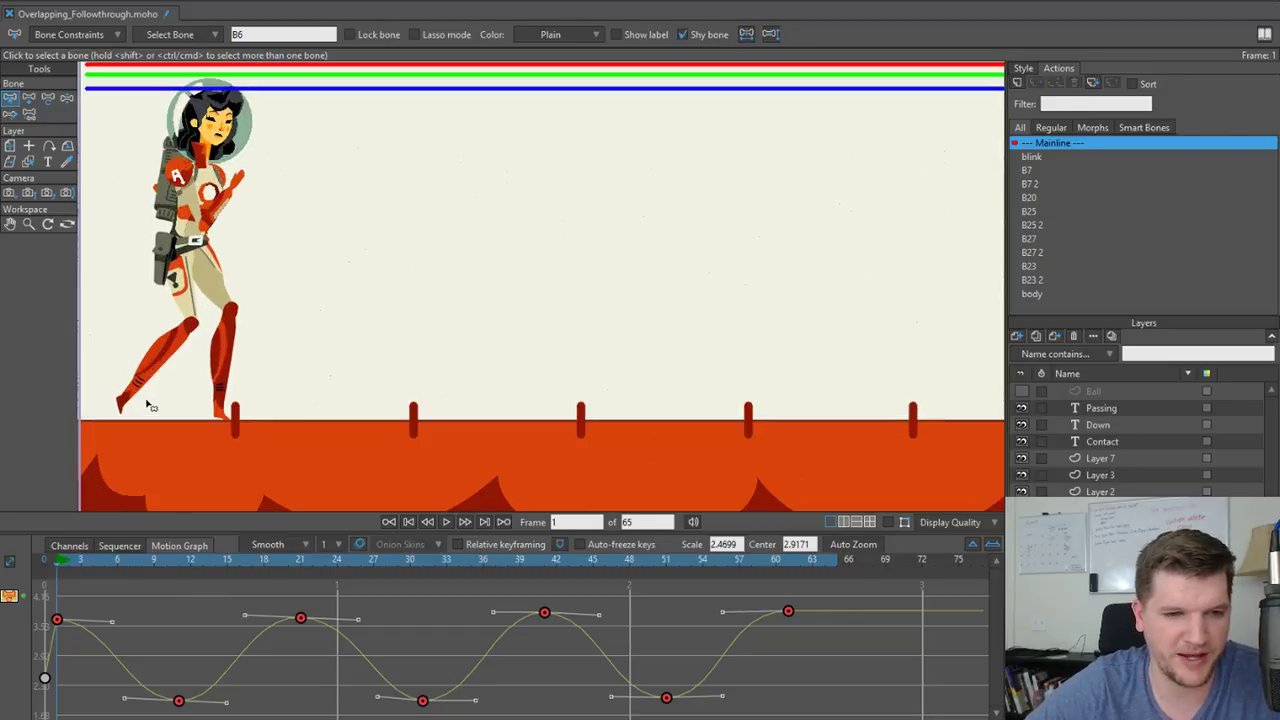
pyautogui.moveTo(184, 352); pyautogui.dragTo(268, 393)
pyautogui.scroll(1, 267, 391)
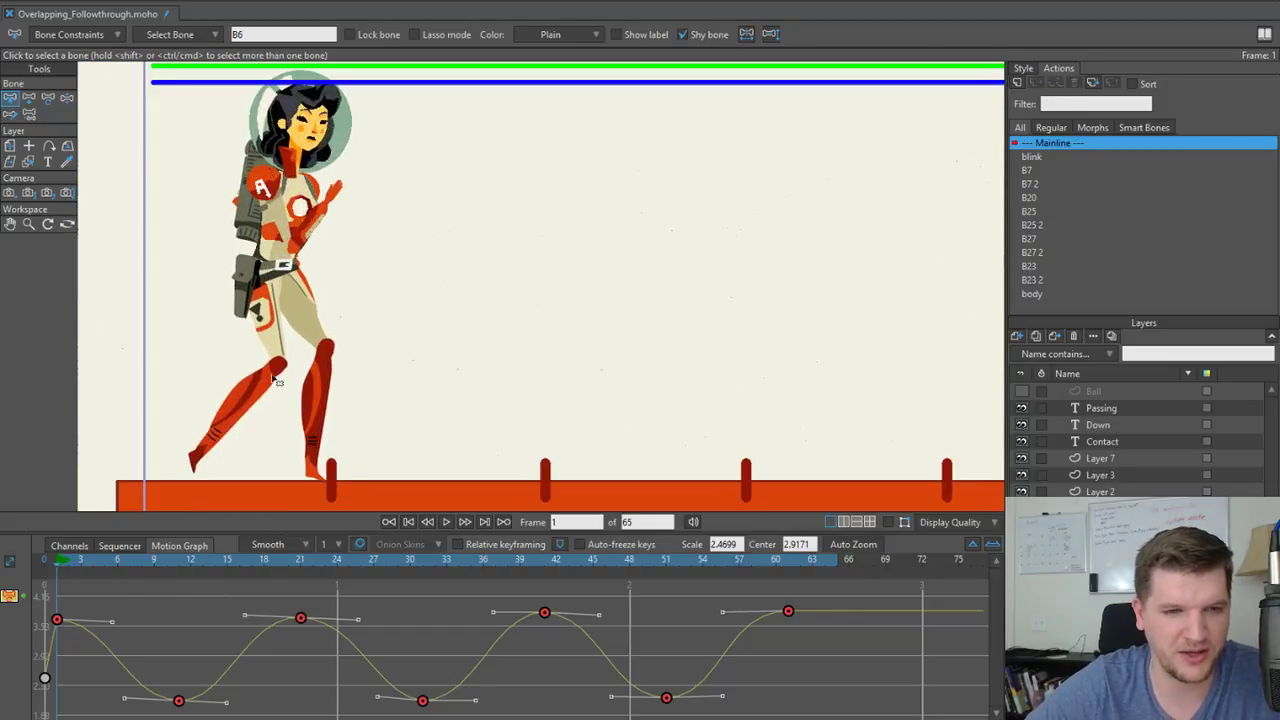
pyautogui.click(888, 521)
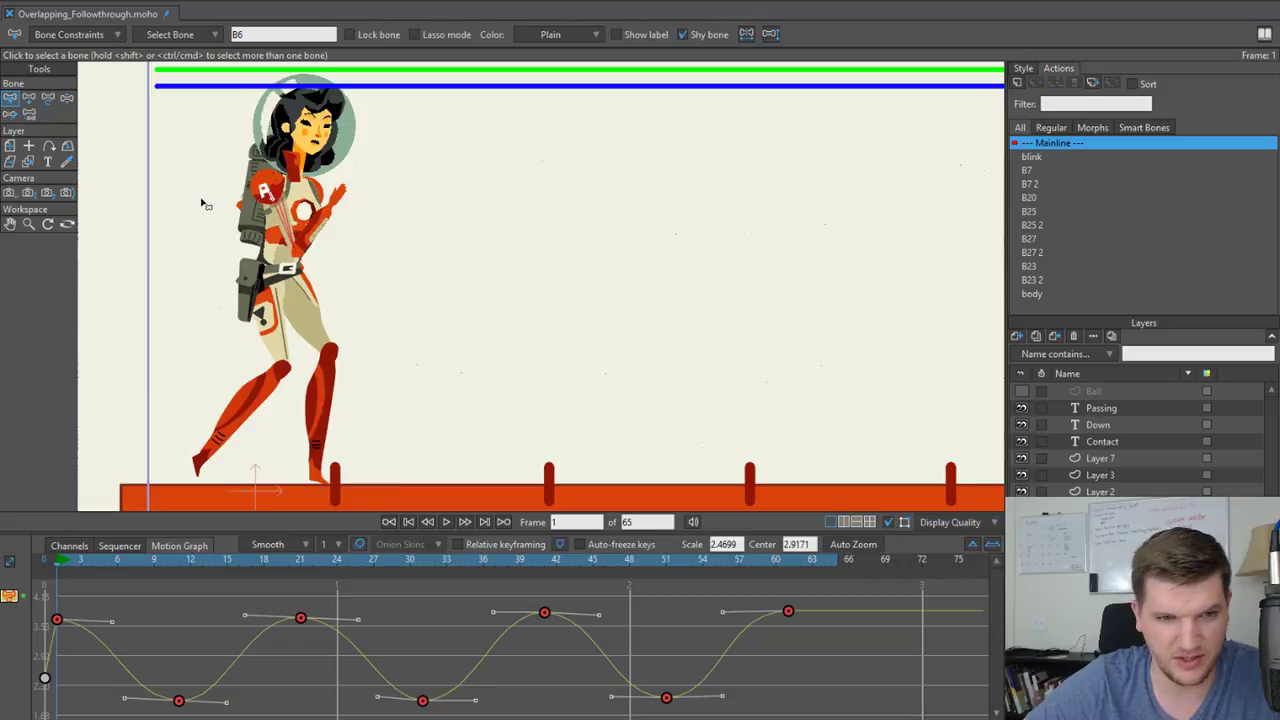
pyautogui.click(69, 546)
pyautogui.moveTo(57, 559)
pyautogui.mouseDown()
pyautogui.moveTo(427, 568)
pyautogui.moveTo(155, 556)
pyautogui.moveTo(189, 560)
pyautogui.moveTo(54, 571)
pyautogui.mouseUp()
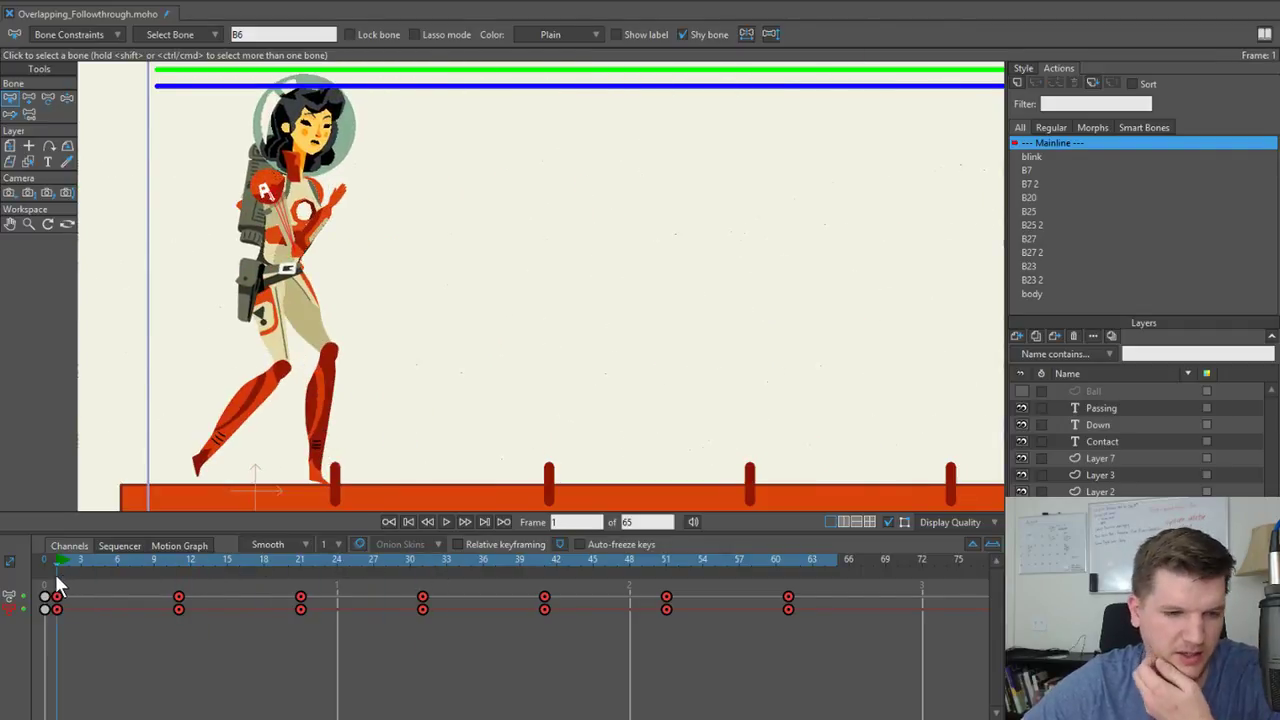
# Show all bones of the astronaut rig and select the forearm bone B7.
pyautogui.scroll(3, 293, 226)
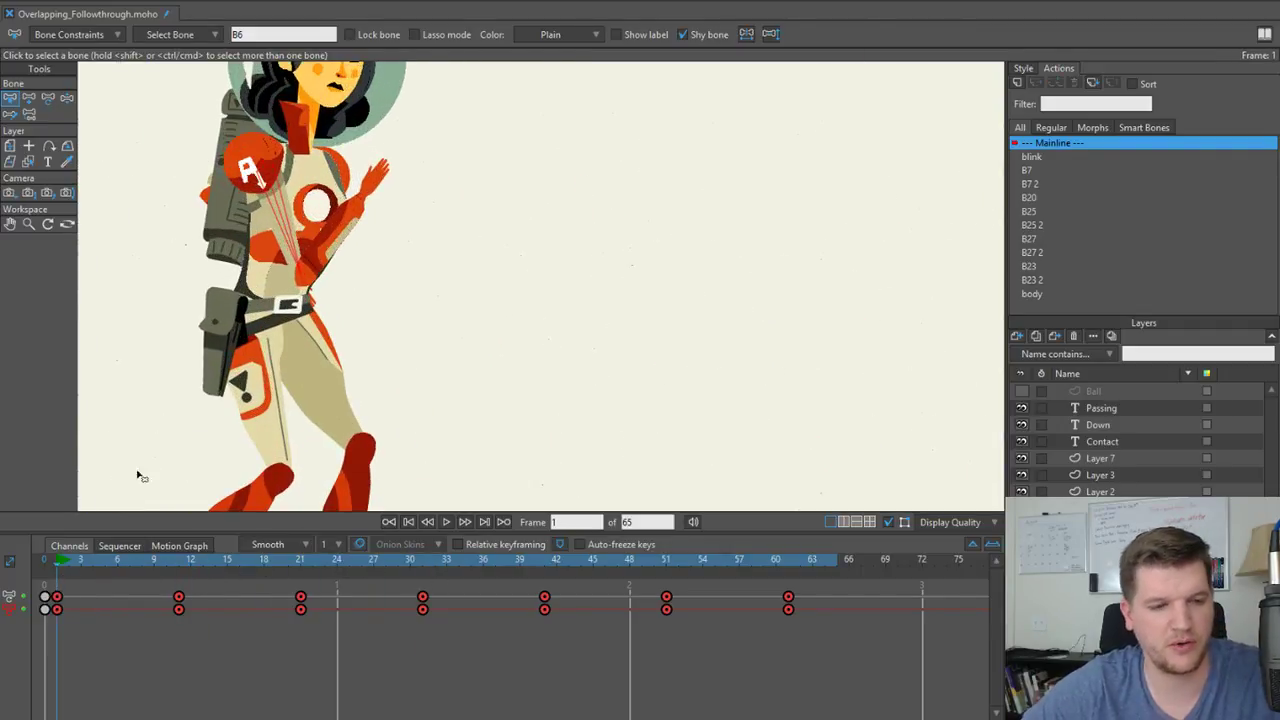
pyautogui.scroll(1, 438, 145)
pyautogui.click(106, 4)
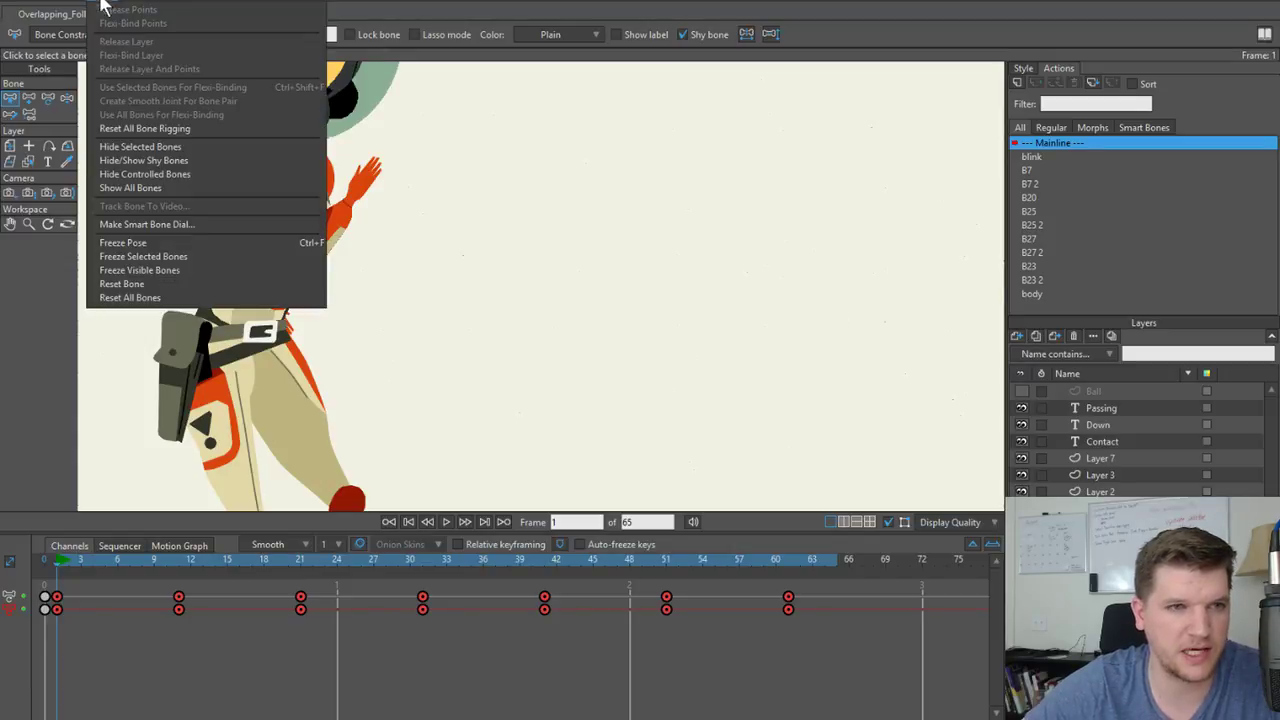
pyautogui.click(129, 188)
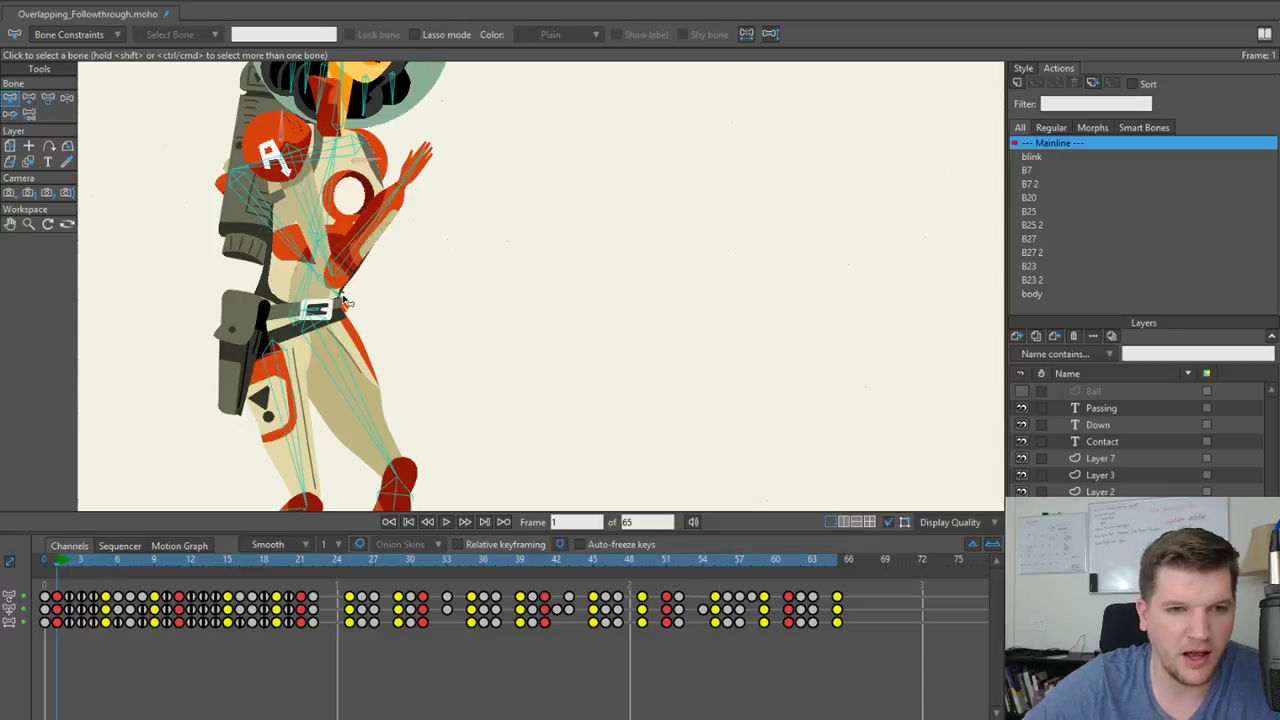
pyautogui.click(352, 232)
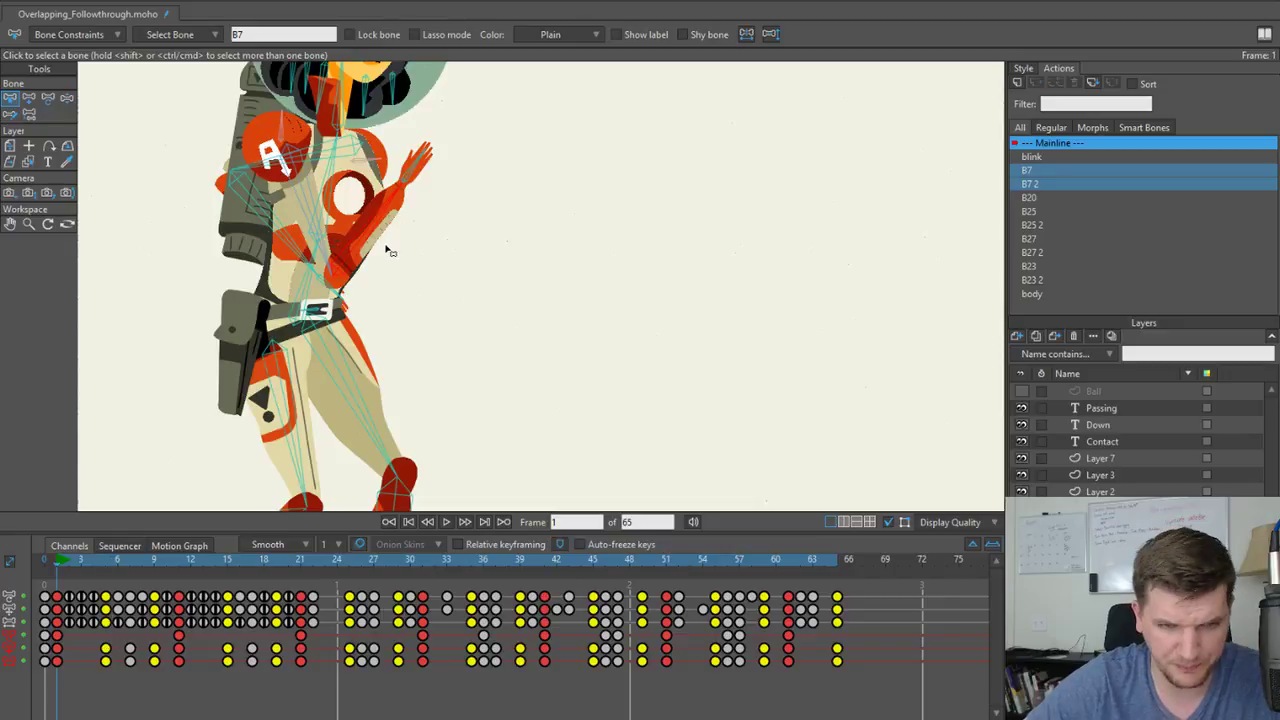
pyautogui.scroll(-2, 386, 250)
pyautogui.scroll(-1, 445, 274)
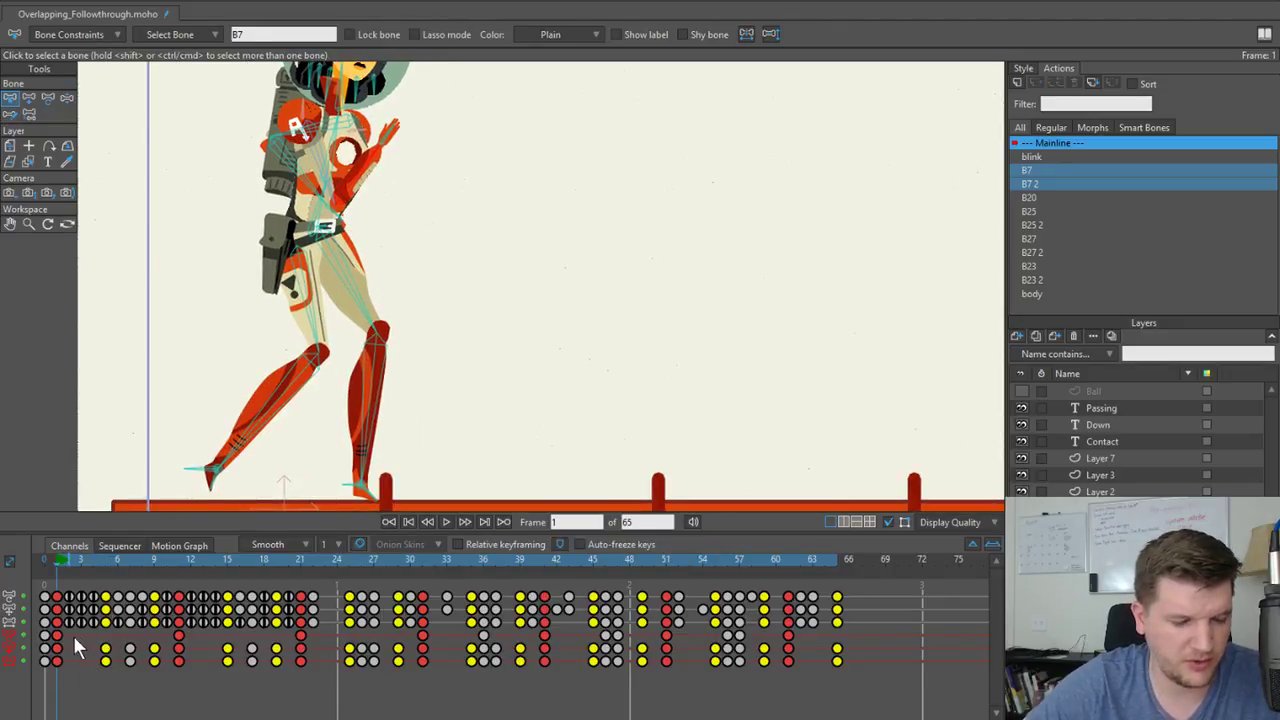
pyautogui.moveTo(67, 631); pyautogui.dragTo(96, 586)
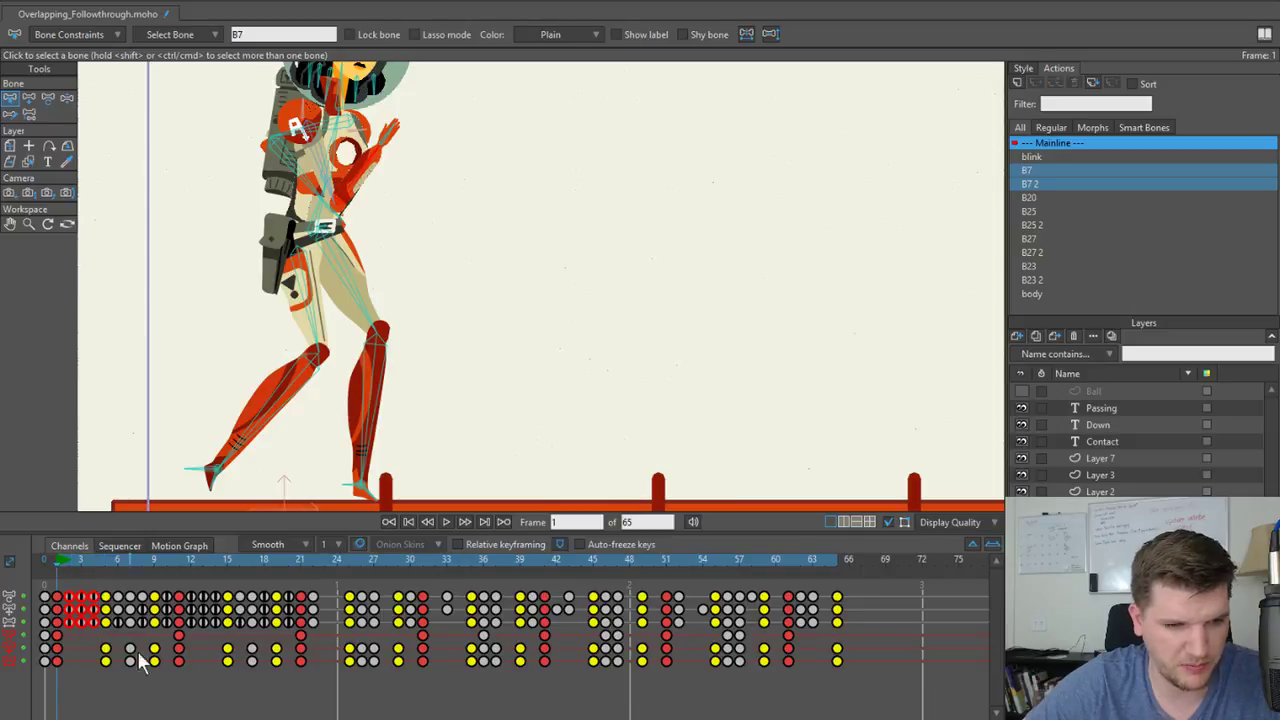
pyautogui.click(391, 266)
# Select the hip bone B31 at the belt buckle and hide it from the rig.
pyautogui.scroll(-1, 357, 218)
pyautogui.scroll(2, 368, 222)
pyautogui.moveTo(385, 192); pyautogui.dragTo(395, 202)
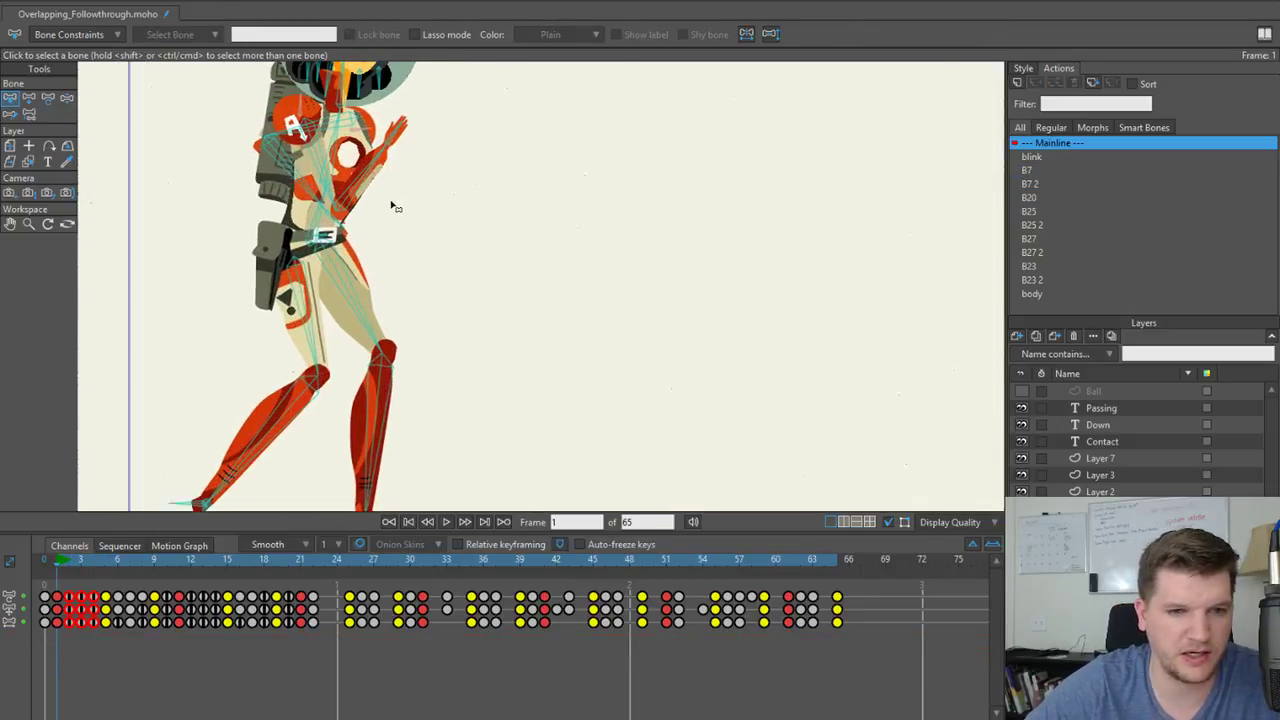
pyautogui.scroll(-2, 395, 203)
pyautogui.scroll(2, 323, 229)
pyautogui.scroll(2, 325, 229)
pyautogui.click(352, 229)
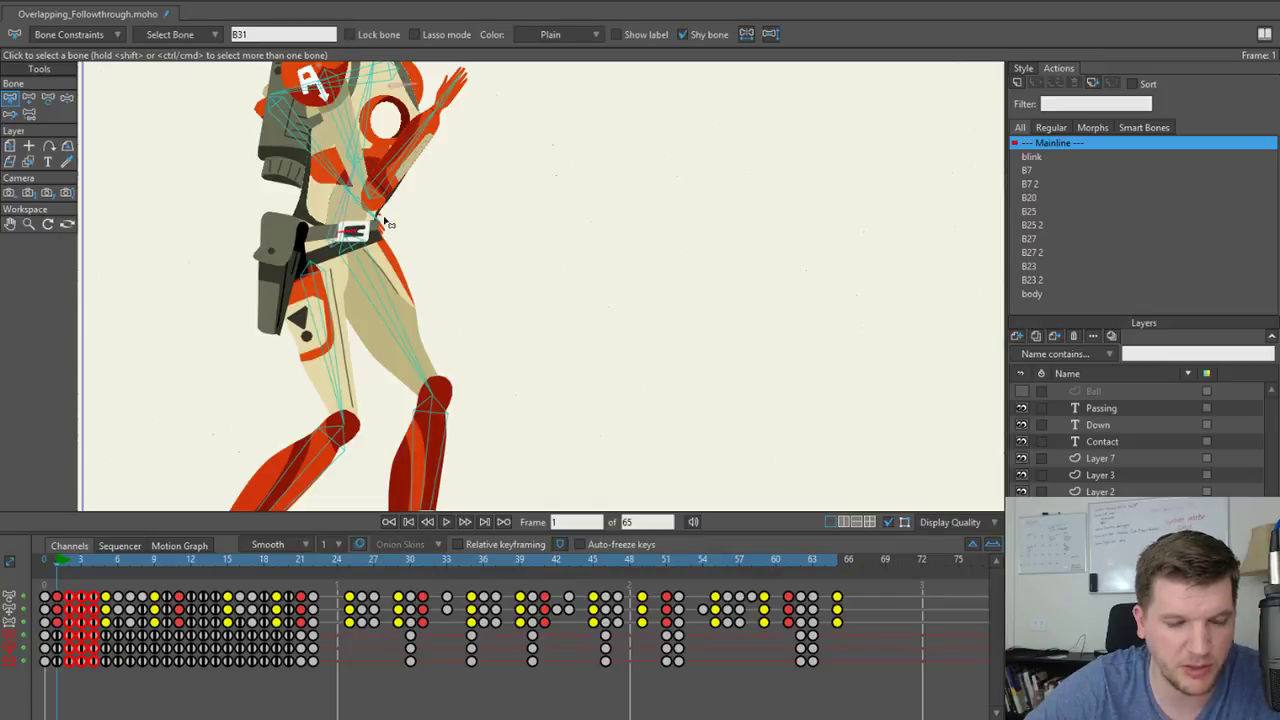
pyautogui.click(102, 1)
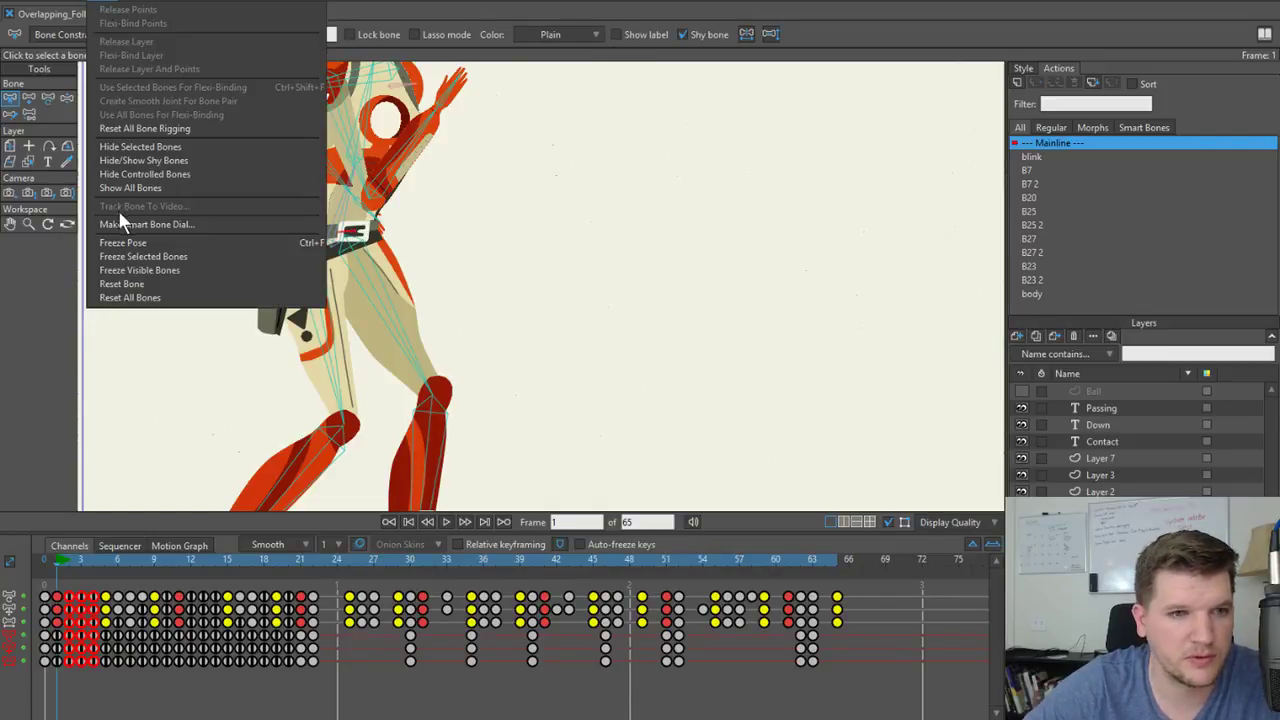
pyautogui.click(175, 147)
pyautogui.click(352, 234)
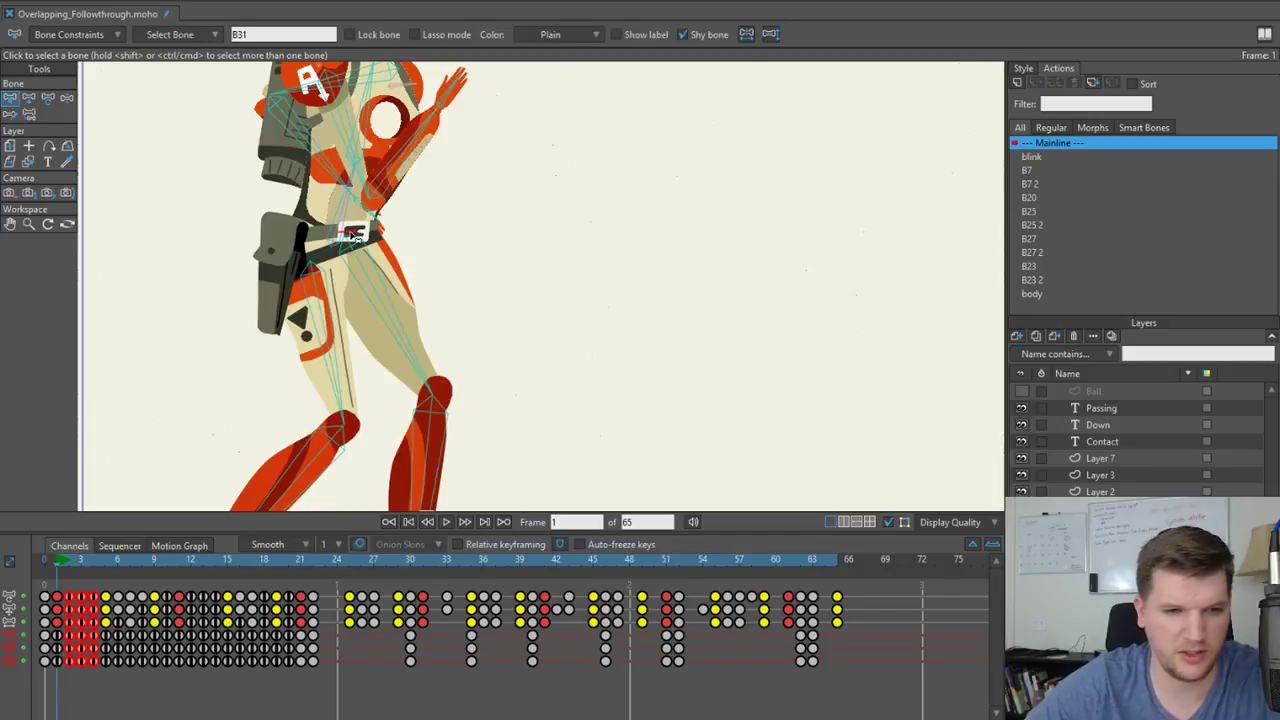
pyautogui.press('Return')
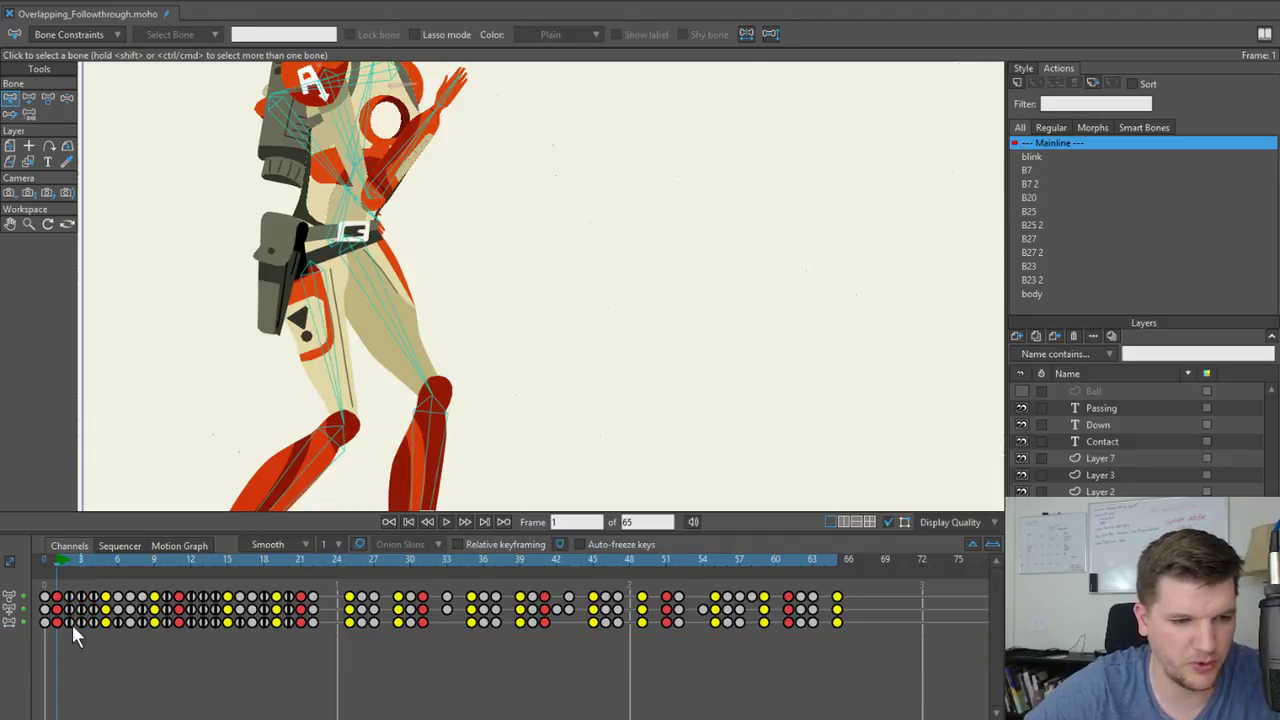
# Select the thigh bones of both legs, including B20, and hide them.
pyautogui.scroll(-6, 318, 258)
pyautogui.scroll(2, 306, 438)
pyautogui.click(284, 392)
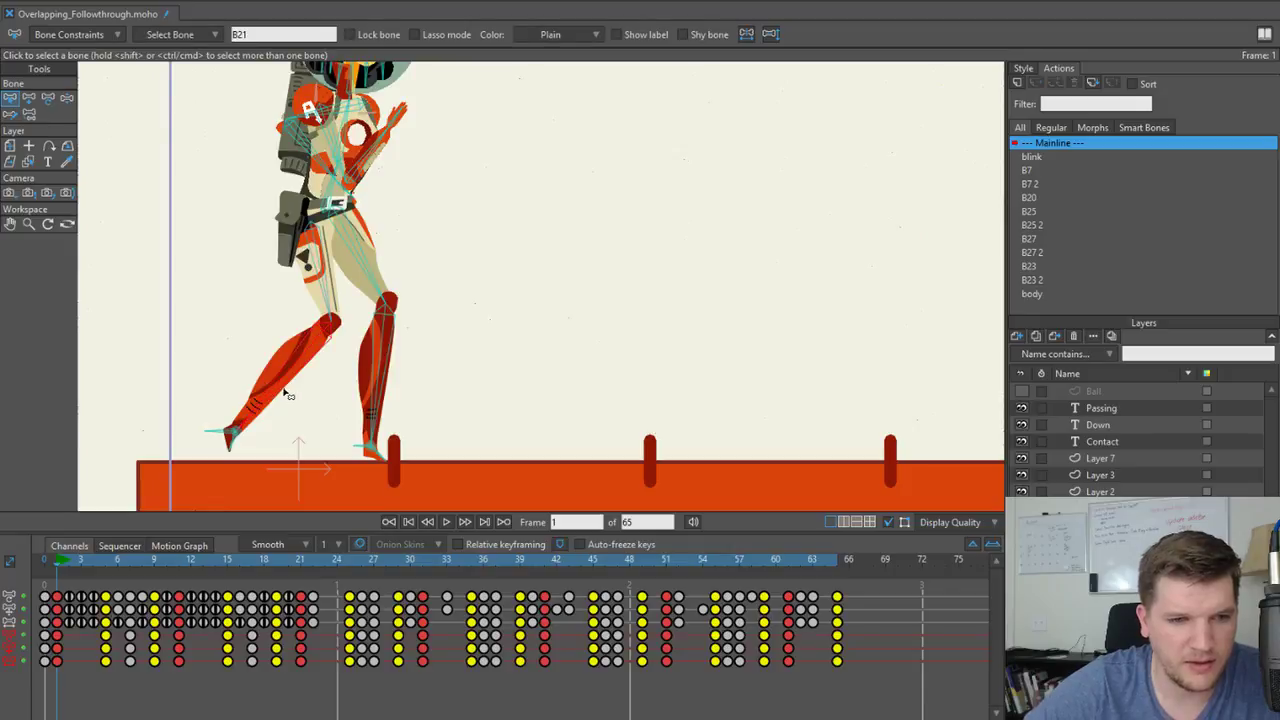
pyautogui.click(372, 386)
pyautogui.press('Return')
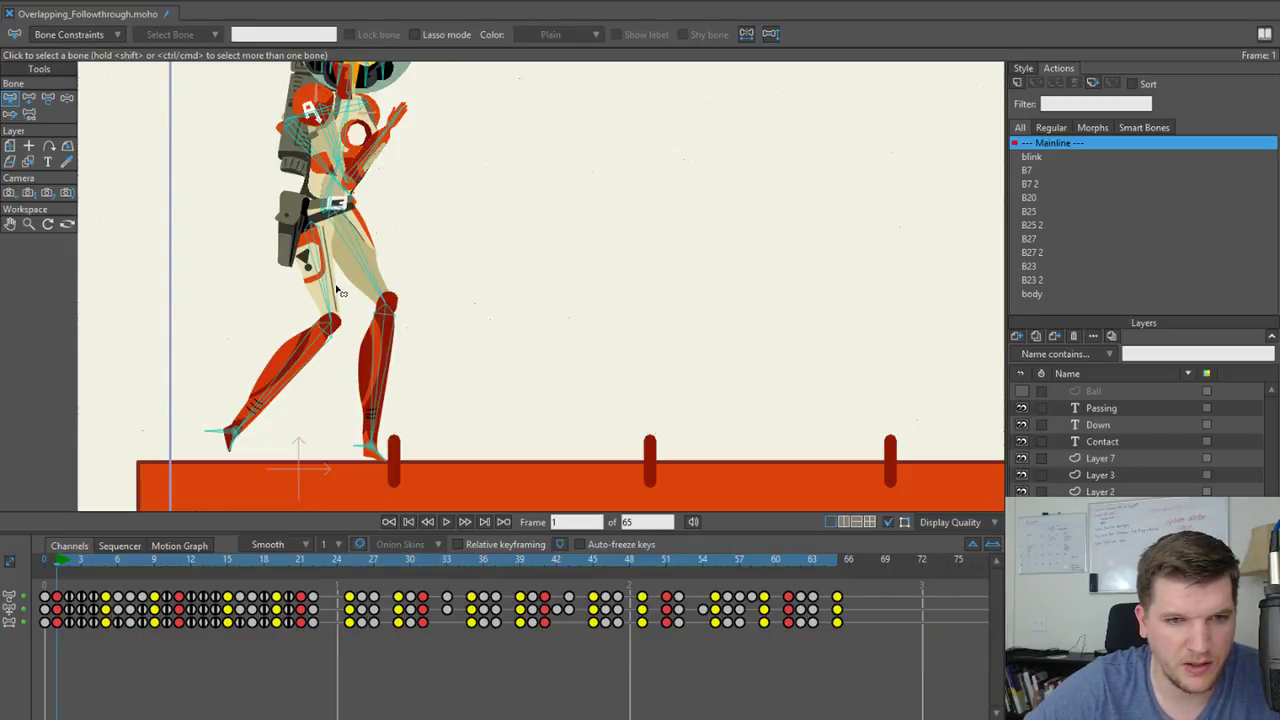
pyautogui.click(340, 290)
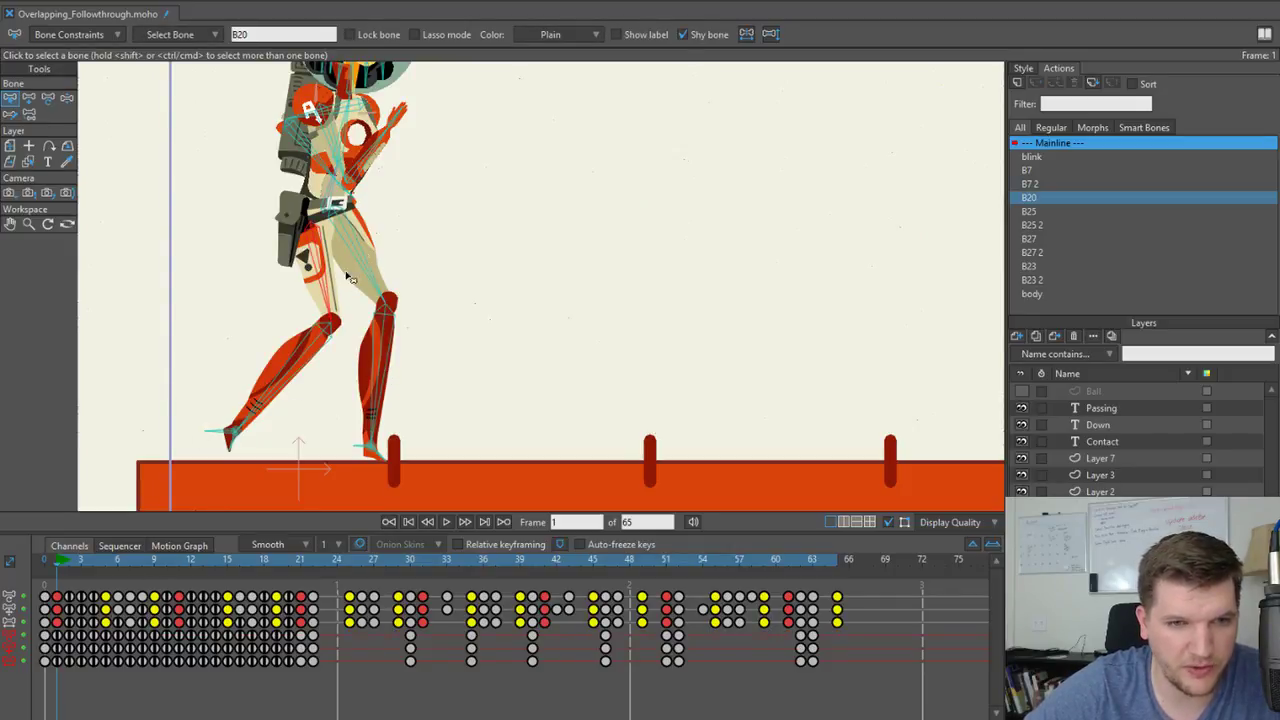
pyautogui.keyDown('shift'); pyautogui.click(364, 260); pyautogui.keyUp('shift')
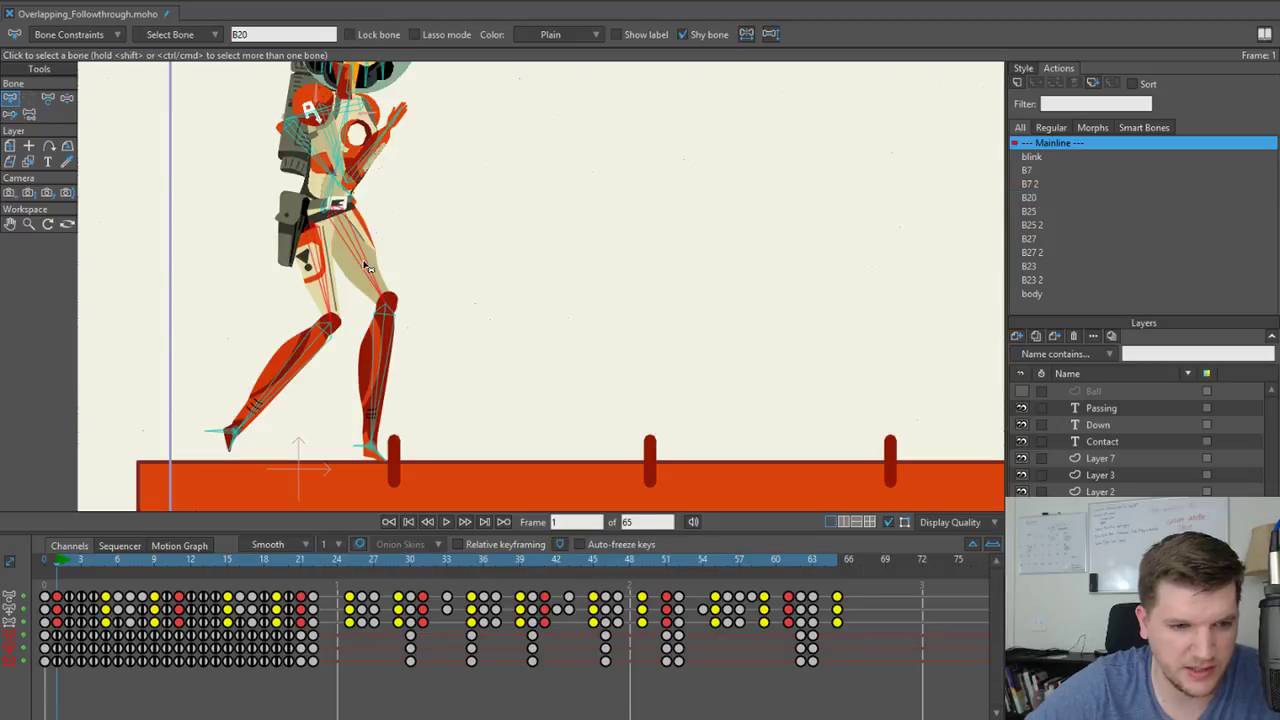
pyautogui.click(116, 3)
pyautogui.click(169, 147)
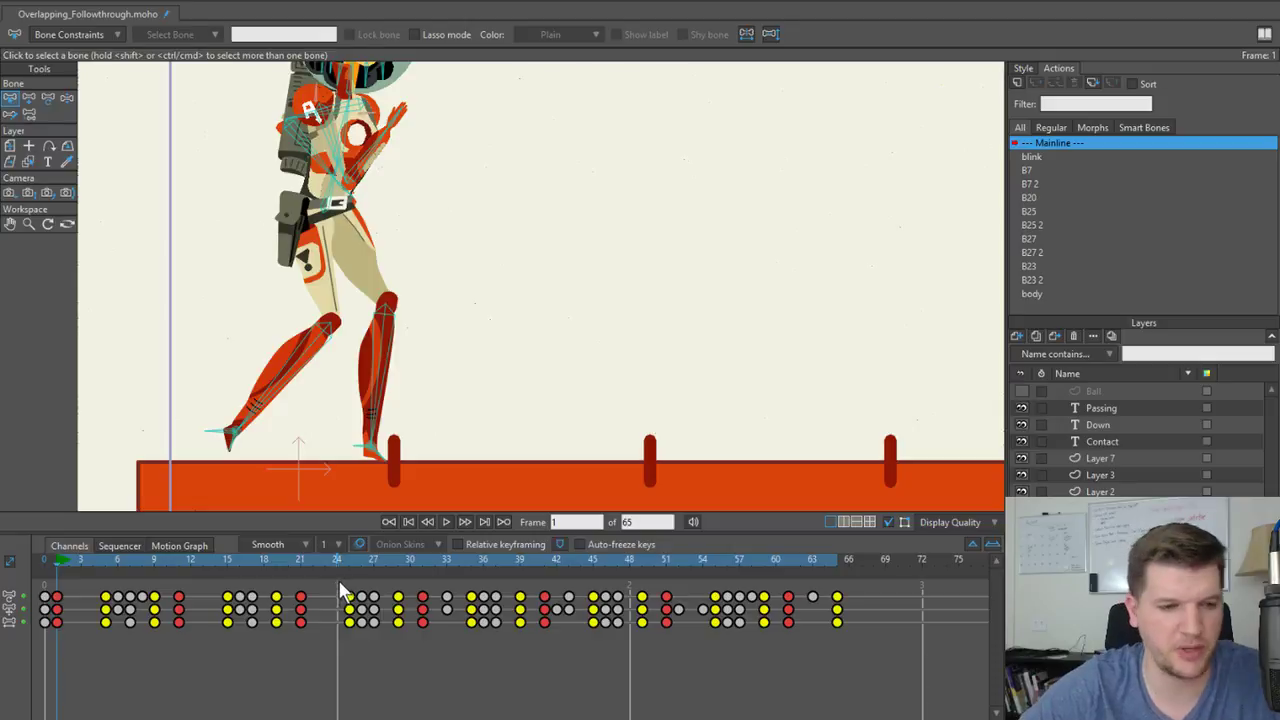
# Compare the character's poses at frames 1 and 3, examining the legs, torso and arms up close.
pyautogui.scroll(1, 334, 371)
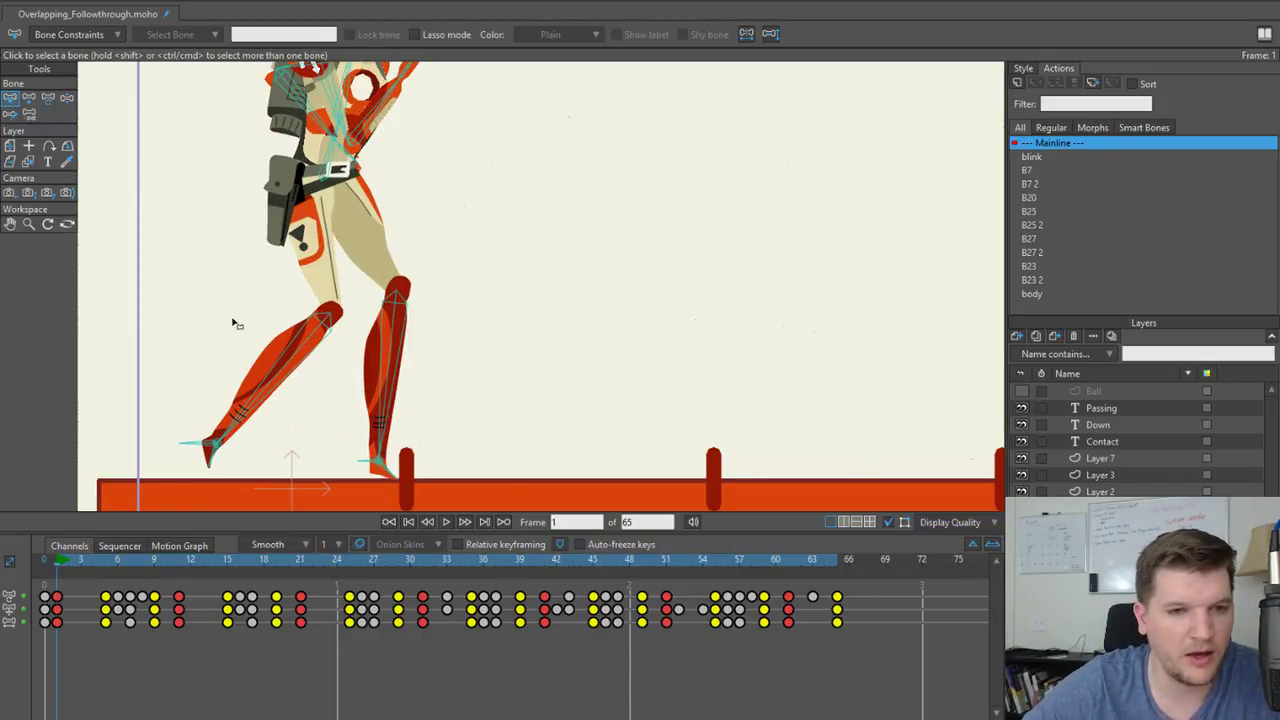
pyautogui.scroll(-1, 322, 280)
pyautogui.moveTo(322, 275); pyautogui.dragTo(294, 333)
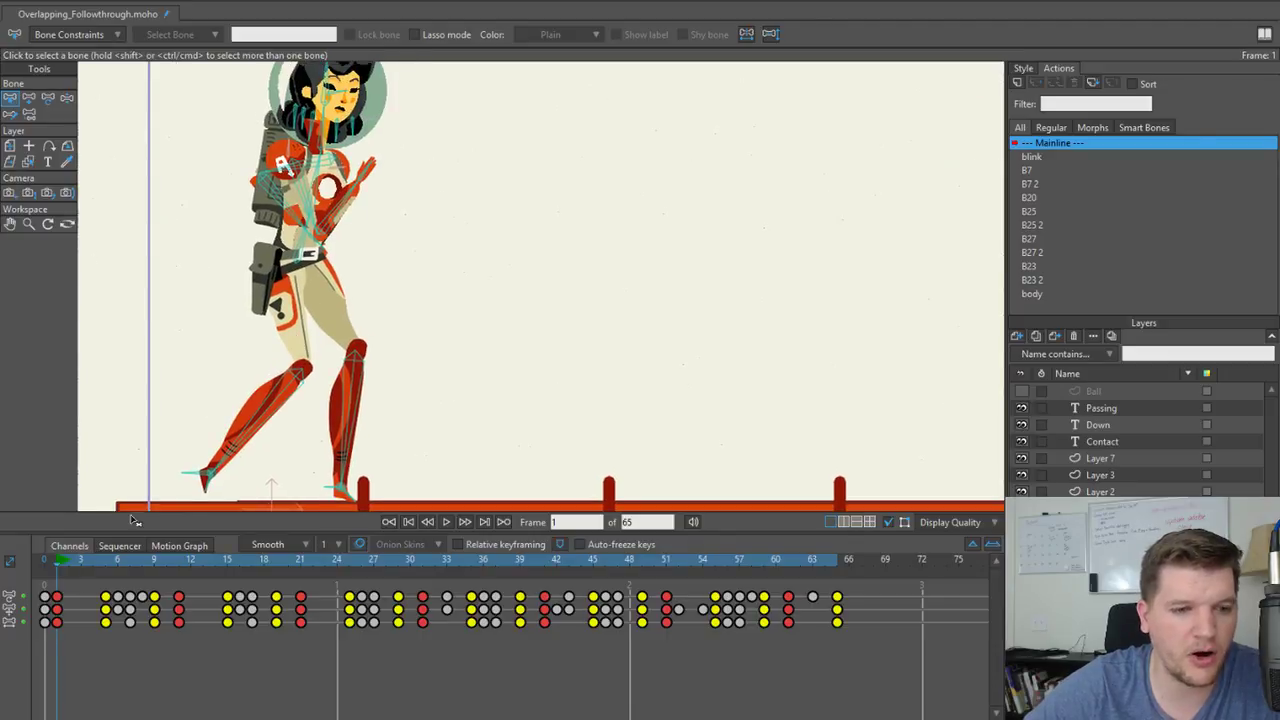
pyautogui.moveTo(58, 560)
pyautogui.mouseDown()
pyautogui.moveTo(173, 543)
pyautogui.moveTo(78, 562)
pyautogui.mouseUp()
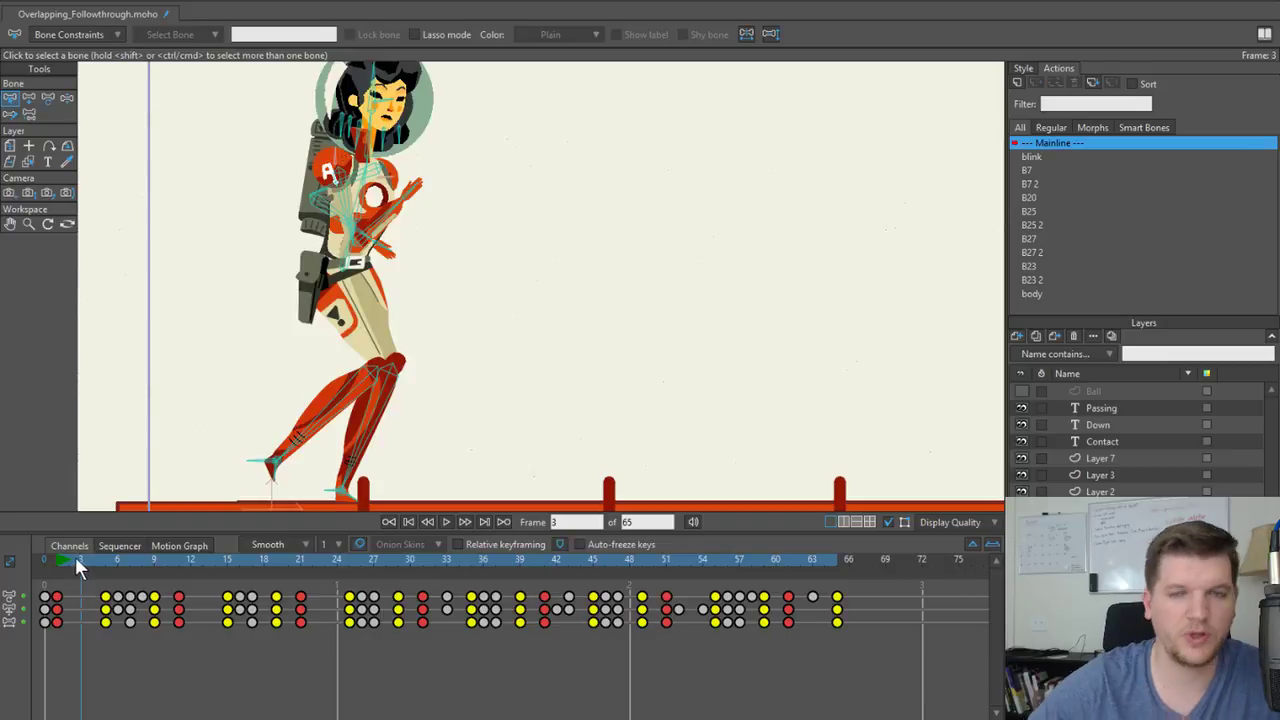
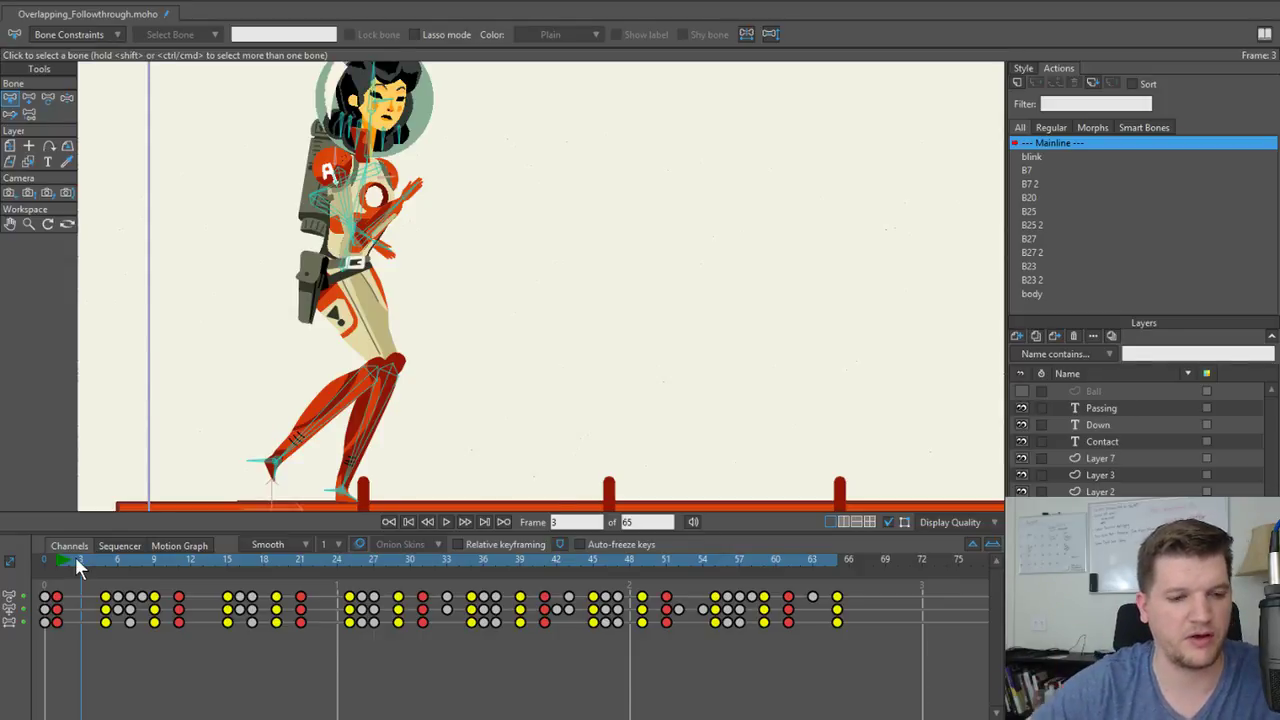
pyautogui.scroll(3, 310, 410)
pyautogui.moveTo(536, 147); pyautogui.dragTo(508, 297)
pyautogui.scroll(3, 531, 257)
pyautogui.scroll(-2, 508, 297)
pyautogui.scroll(2, 508, 297)
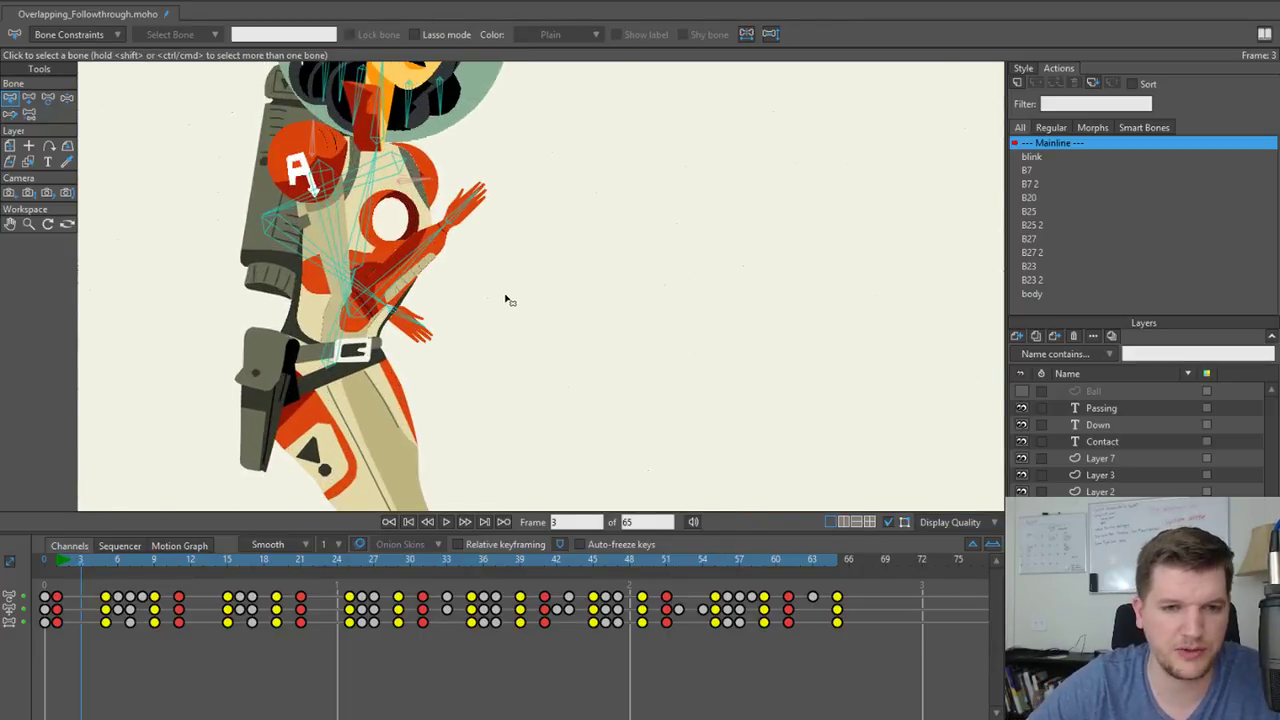
pyautogui.click(54, 560)
pyautogui.moveTo(403, 342); pyautogui.dragTo(529, 338)
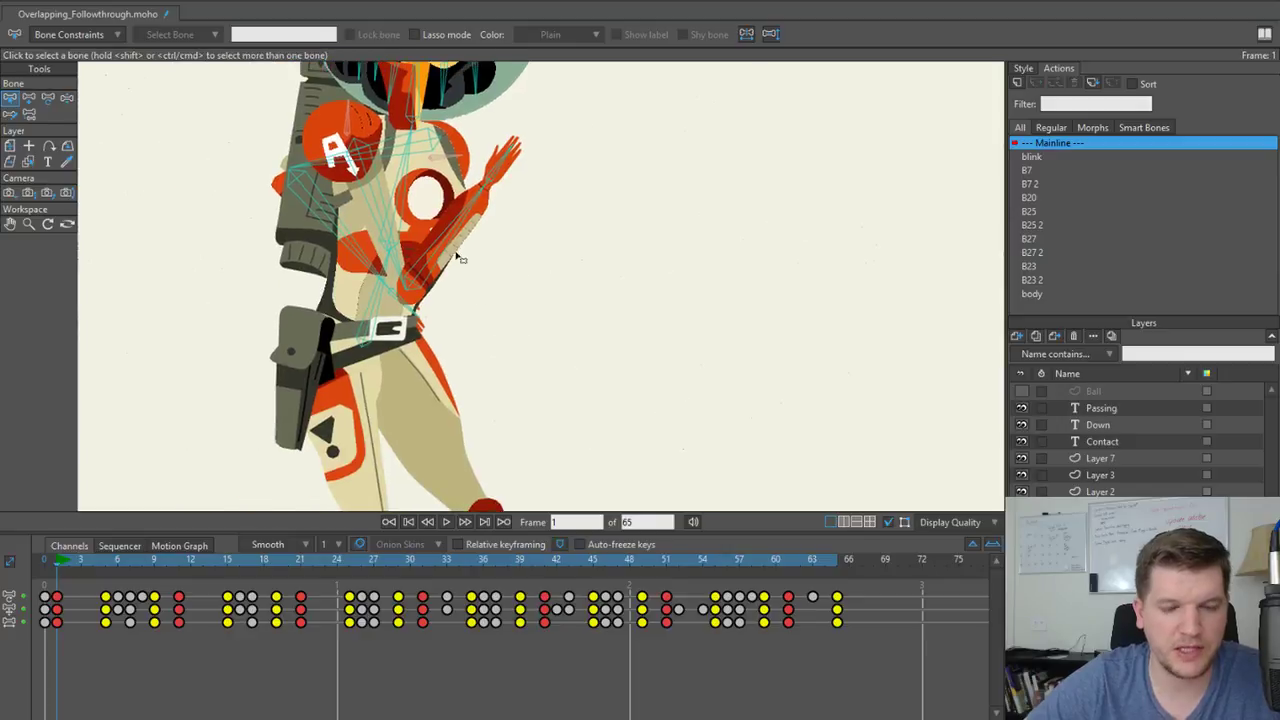
pyautogui.moveTo(506, 261); pyautogui.dragTo(494, 277)
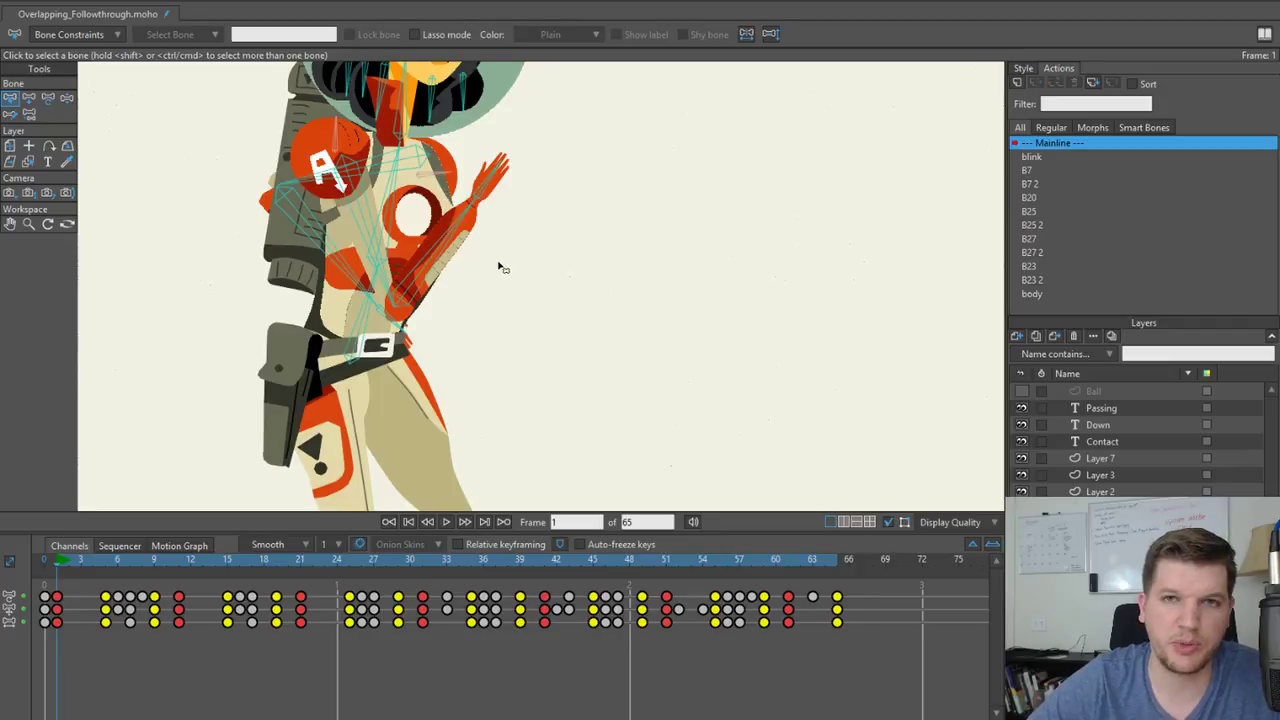
pyautogui.moveTo(506, 277); pyautogui.dragTo(489, 323)
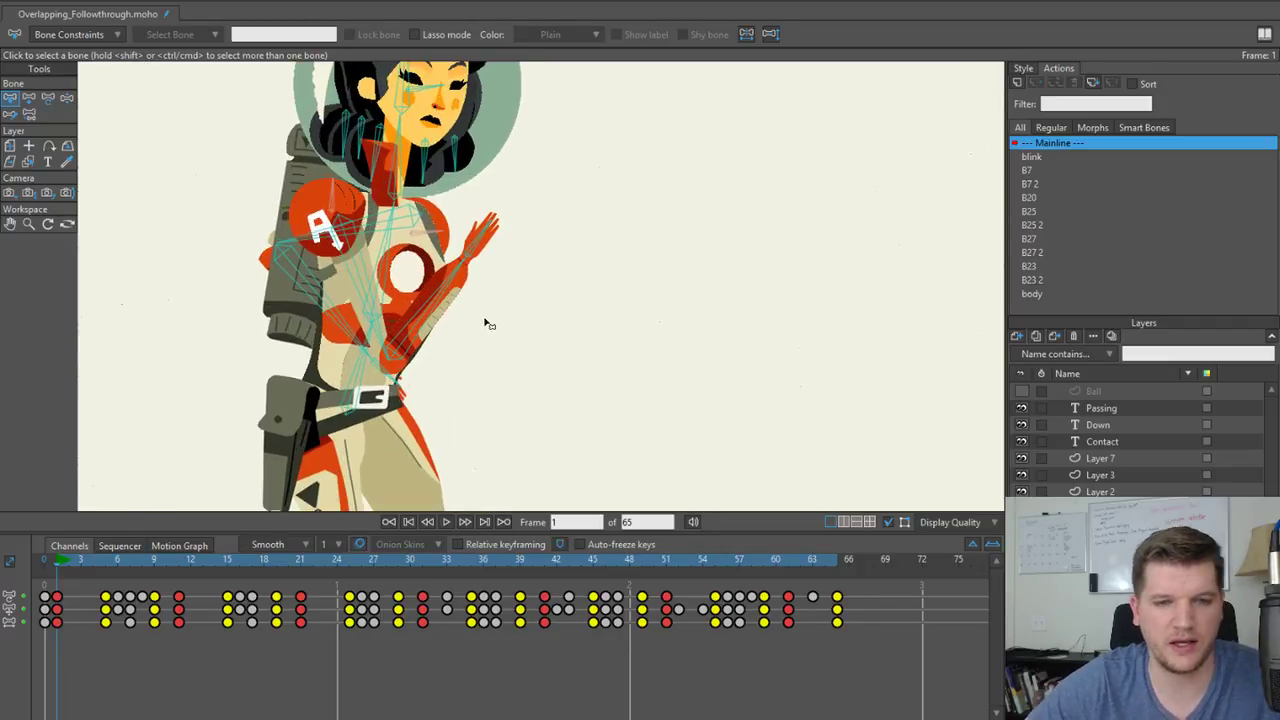
pyautogui.scroll(1, 471, 314)
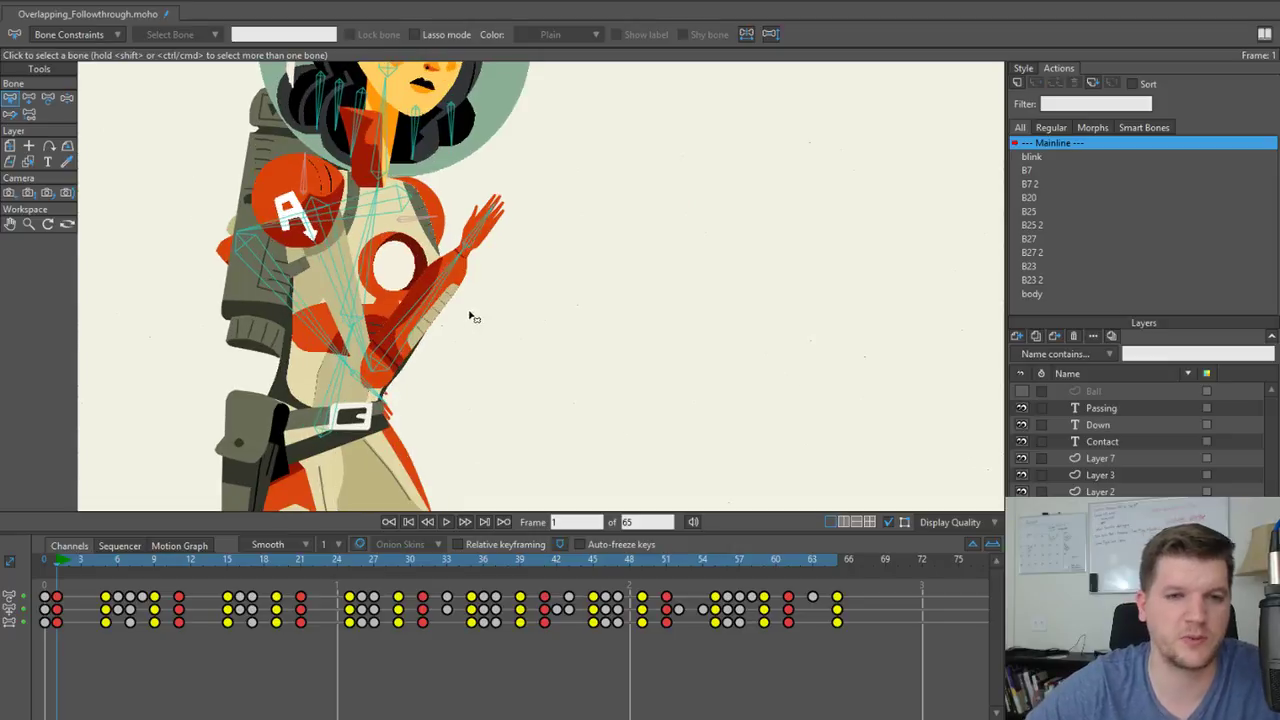
# Select the raised forearm's bone B7 and check its motion between frames 1 and 2.
pyautogui.click(432, 303)
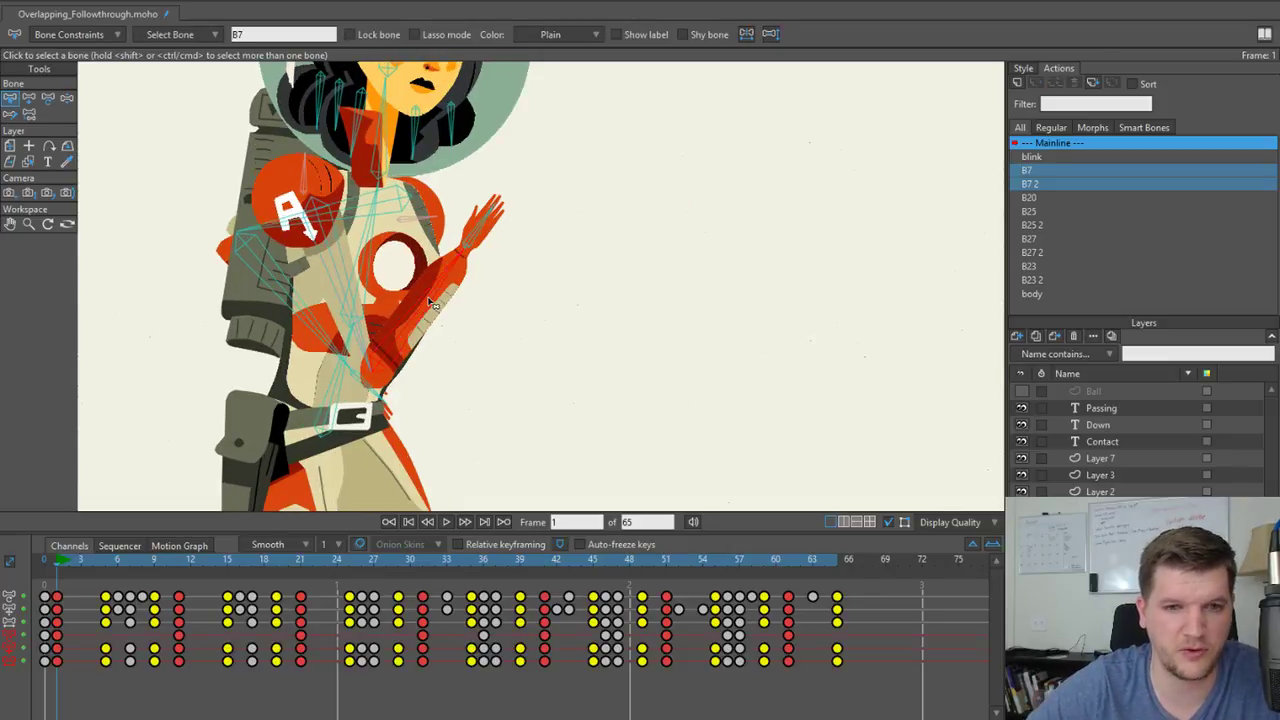
pyautogui.click(68, 566)
pyautogui.moveTo(66, 557)
pyautogui.mouseDown()
pyautogui.moveTo(48, 555)
pyautogui.moveTo(187, 540)
pyautogui.moveTo(55, 558)
pyautogui.mouseUp()
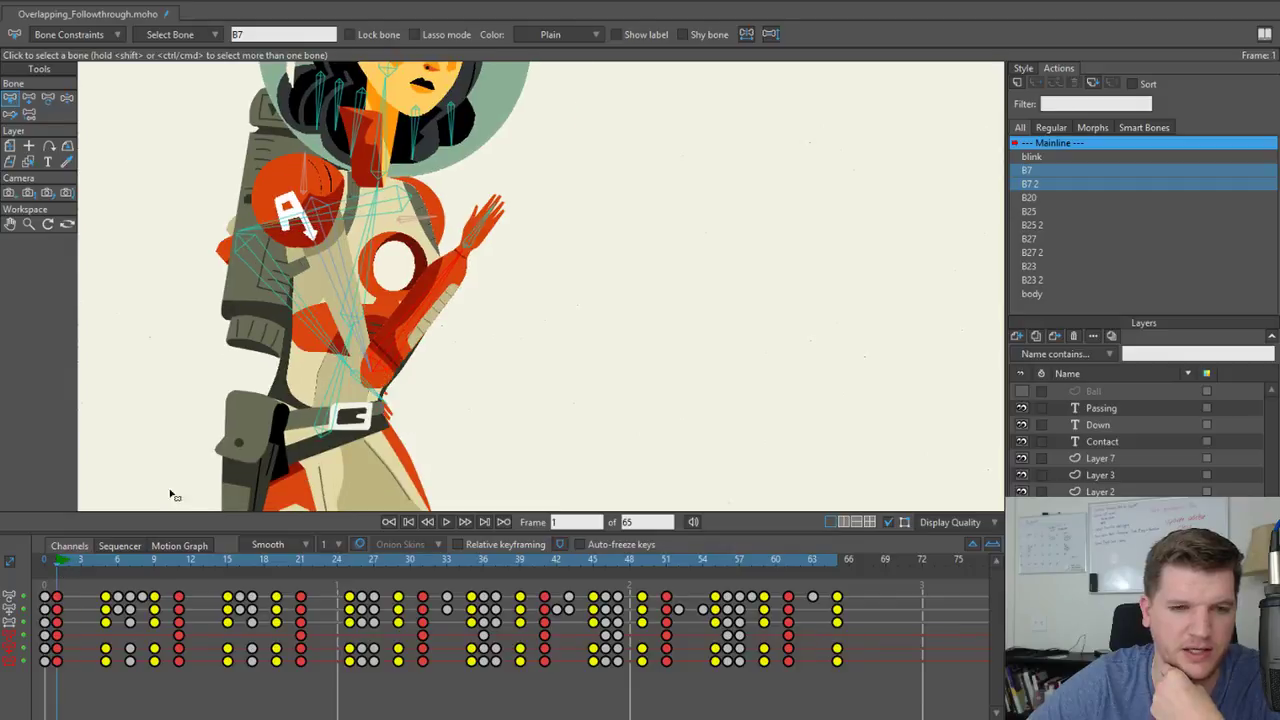
pyautogui.scroll(-3, 414, 368)
pyautogui.moveTo(414, 368); pyautogui.dragTo(543, 312)
pyautogui.scroll(2, 543, 320)
pyautogui.scroll(-2, 543, 332)
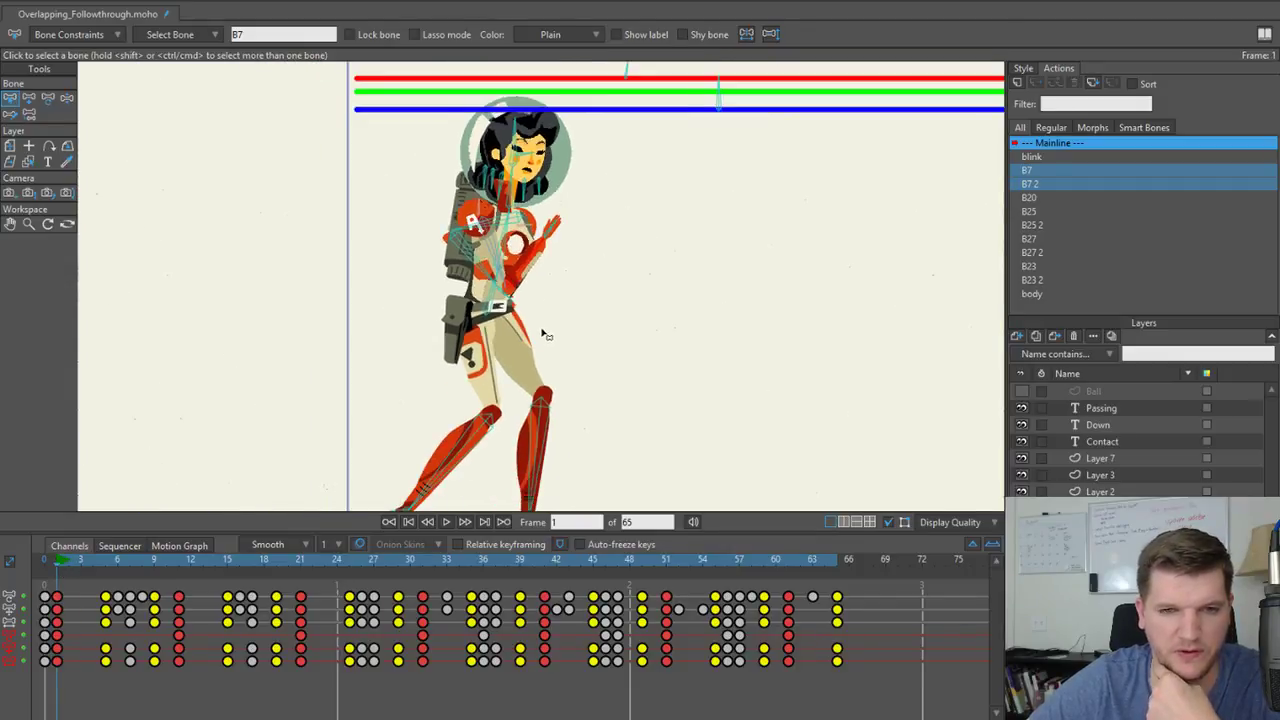
pyautogui.scroll(2, 520, 336)
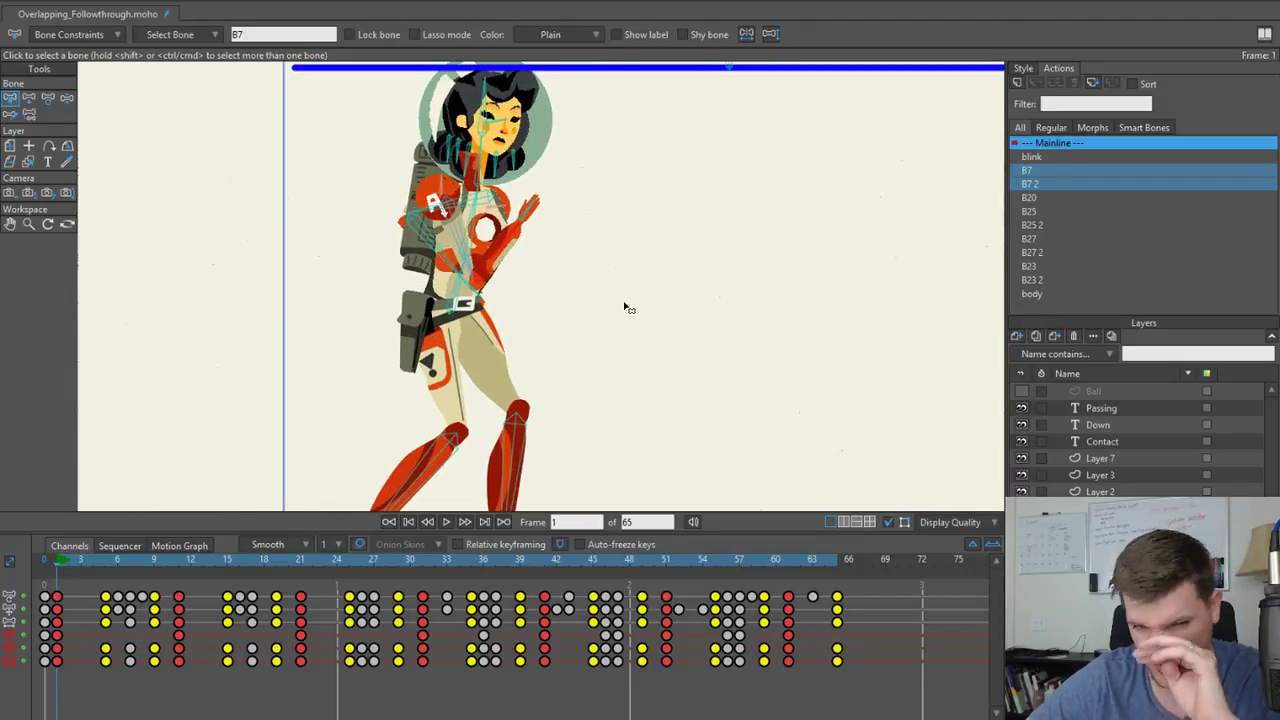
pyautogui.moveTo(631, 274); pyautogui.dragTo(536, 321)
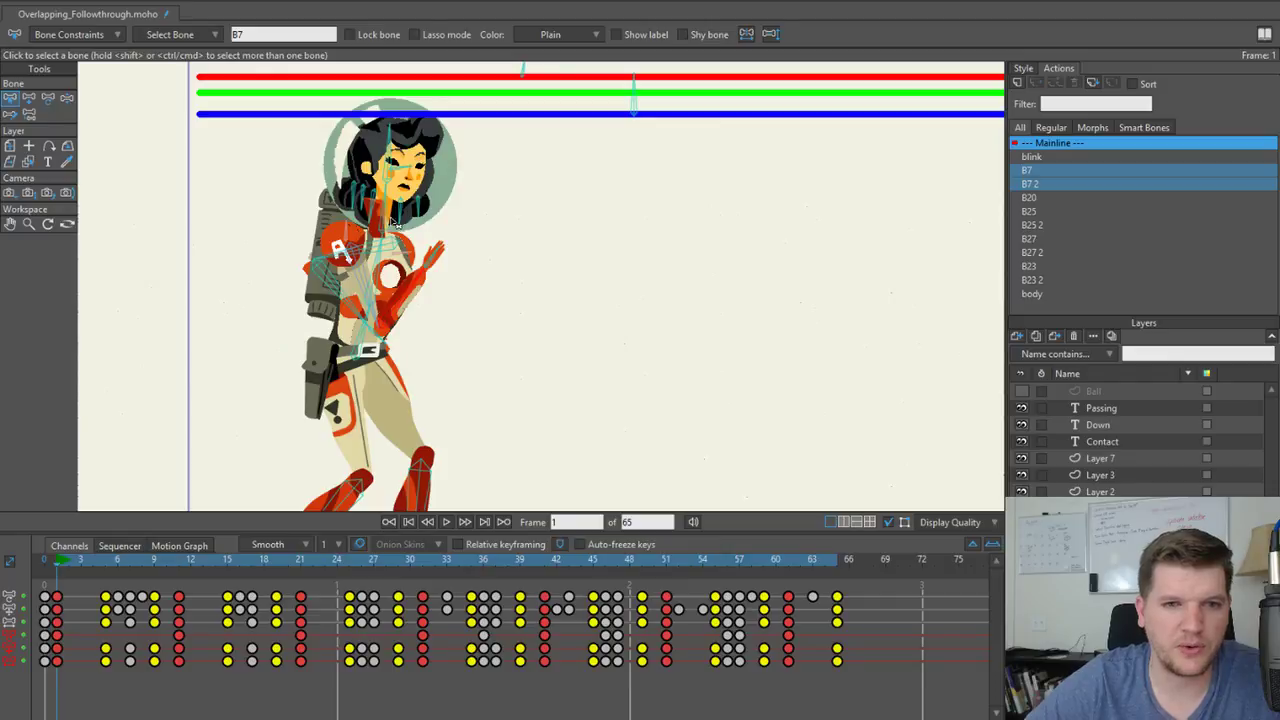
pyautogui.scroll(2, 382, 205)
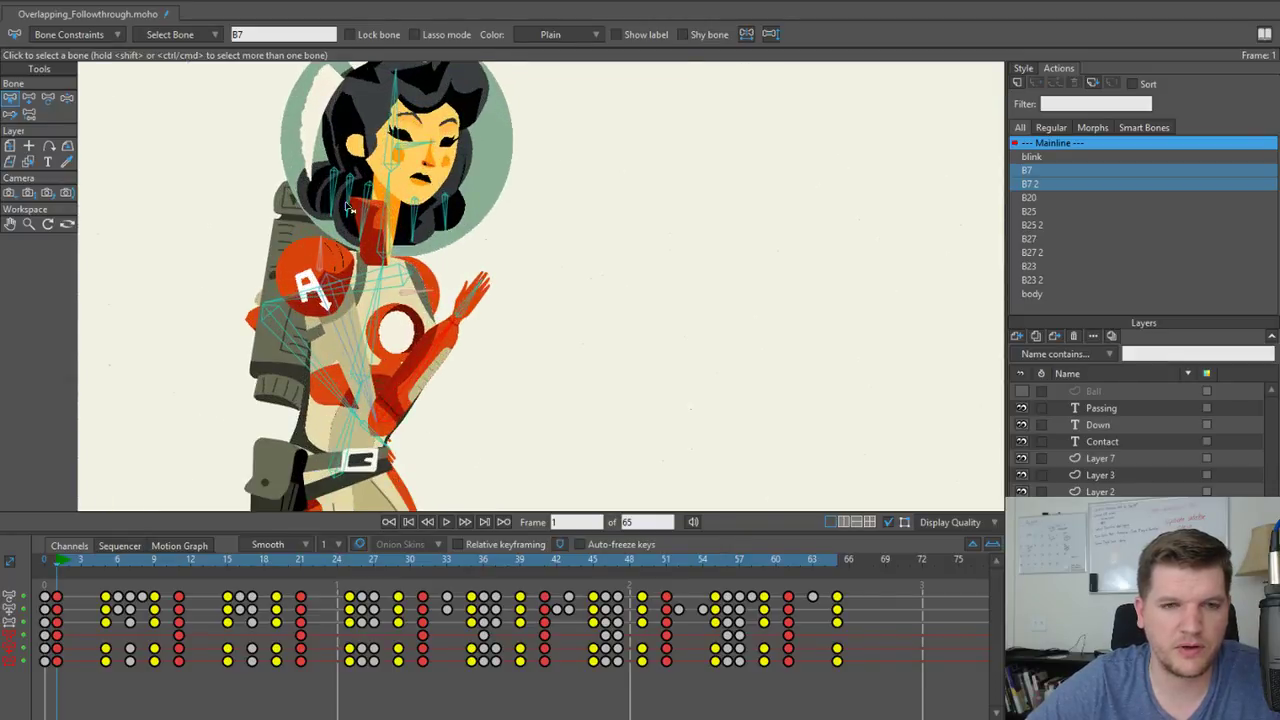
pyautogui.scroll(-3, 400, 218)
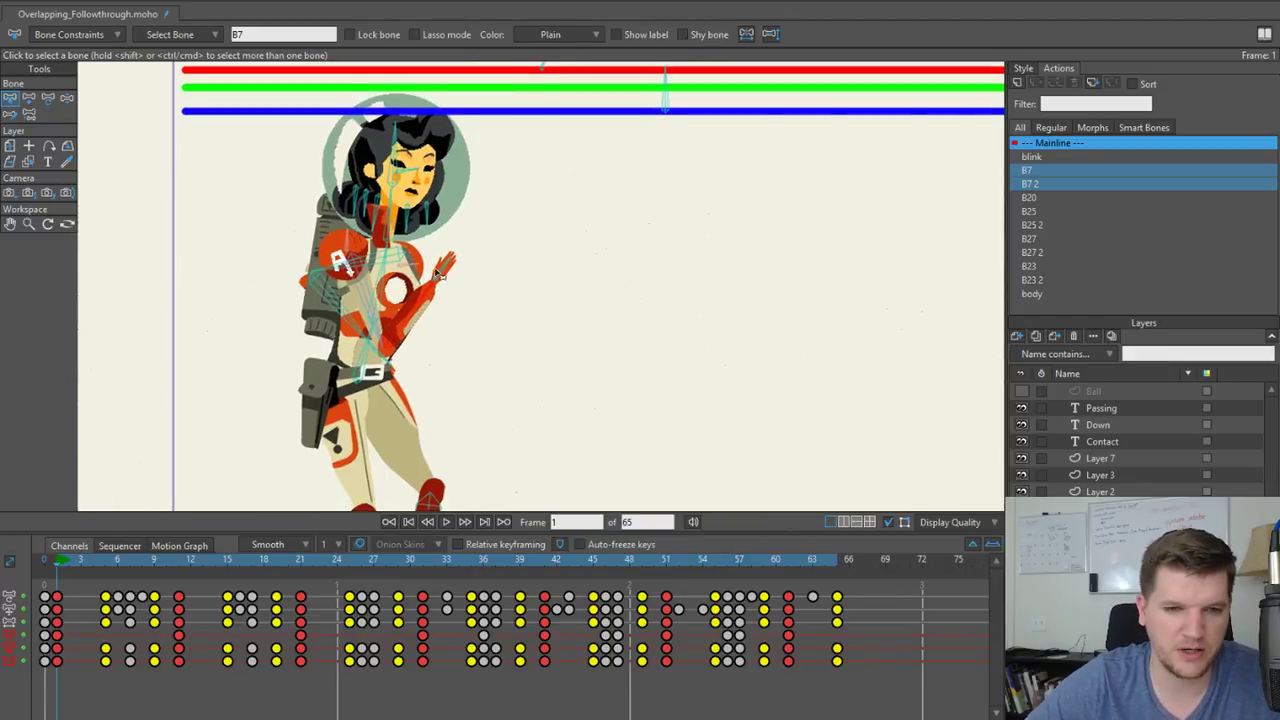
pyautogui.moveTo(431, 220); pyautogui.dragTo(415, 242)
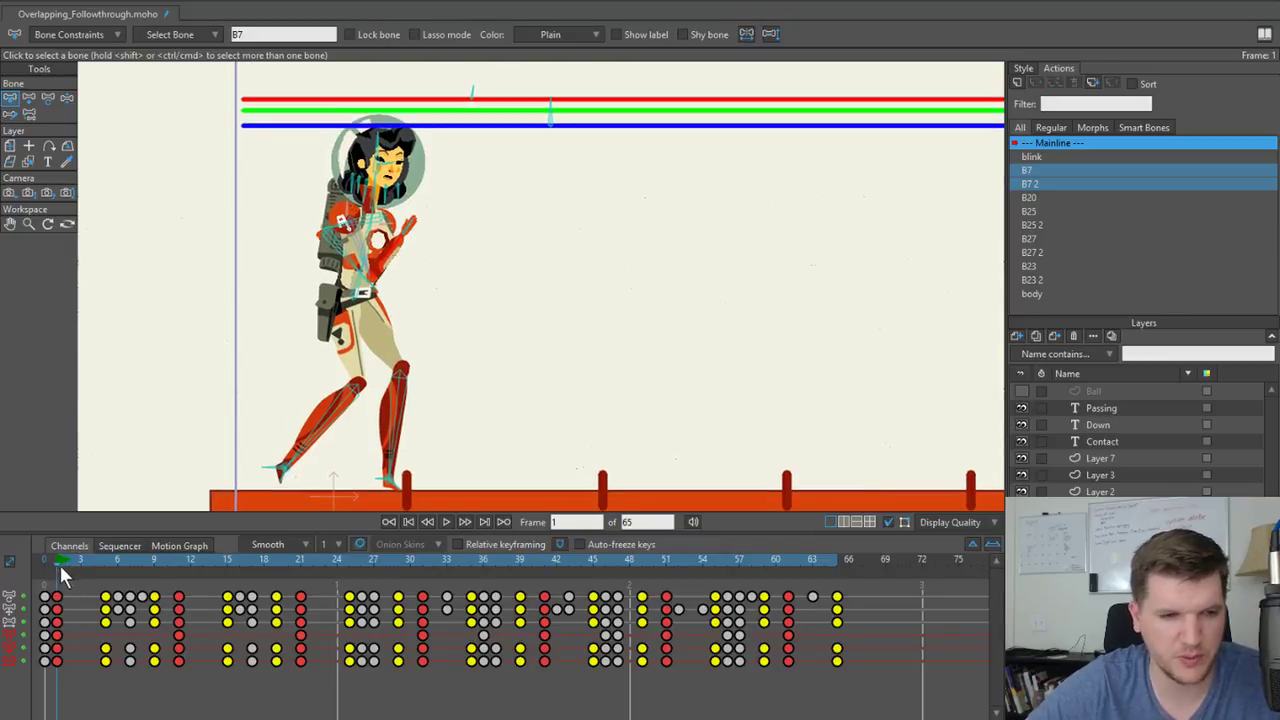
pyautogui.moveTo(60, 566); pyautogui.dragTo(54, 537)
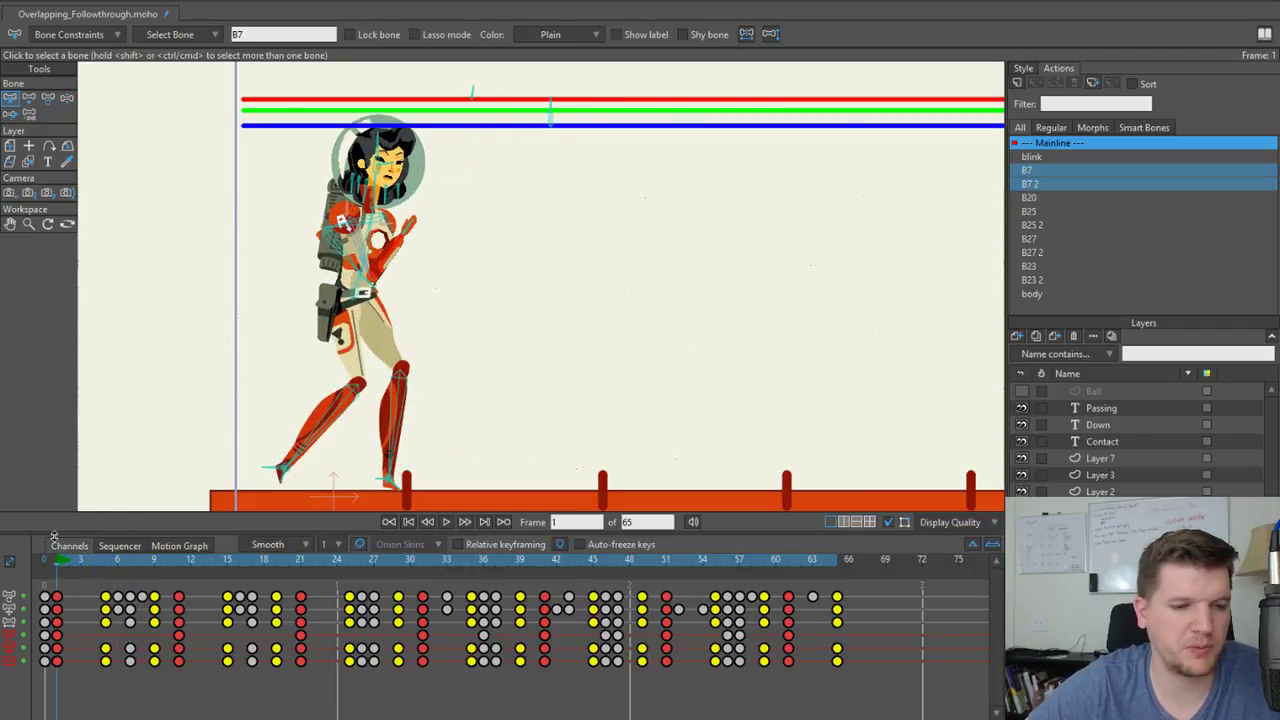
# Pose the upper spine, neck and head slightly farther forward at frame 1 with Manipulate Bones.
pyautogui.scroll(2, 403, 204)
pyautogui.press('z')
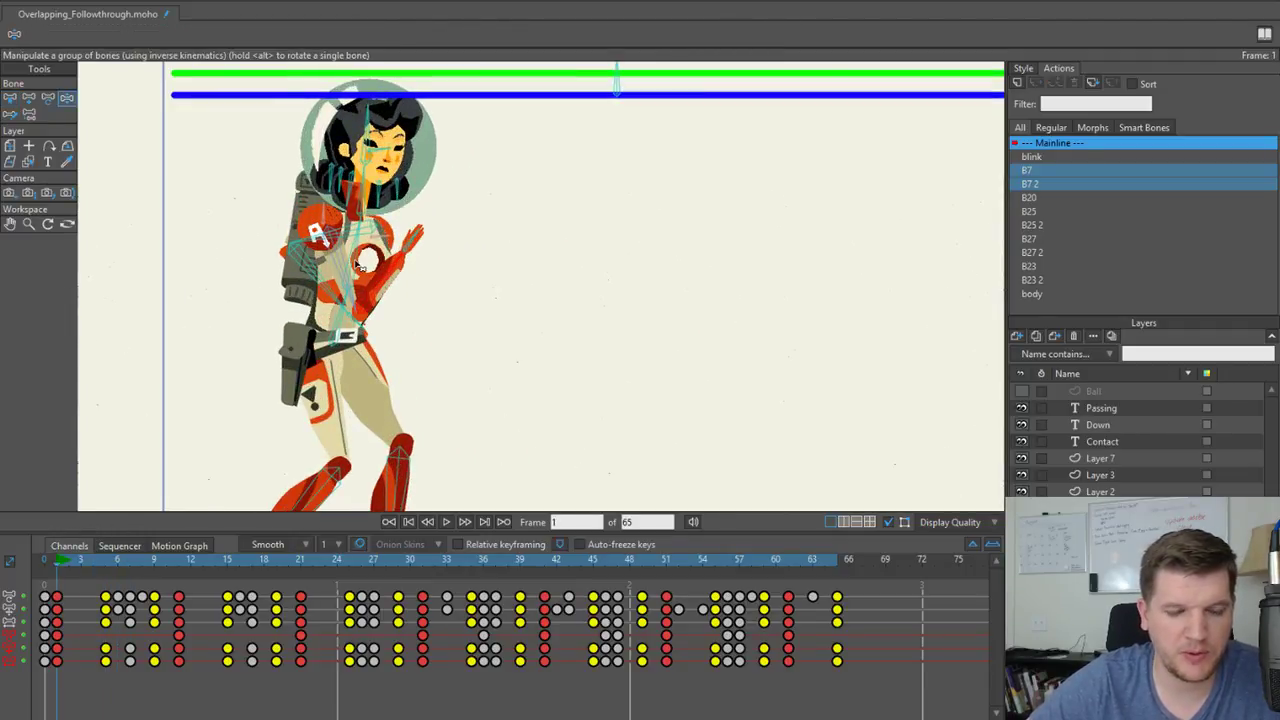
pyautogui.moveTo(357, 264); pyautogui.dragTo(363, 262)
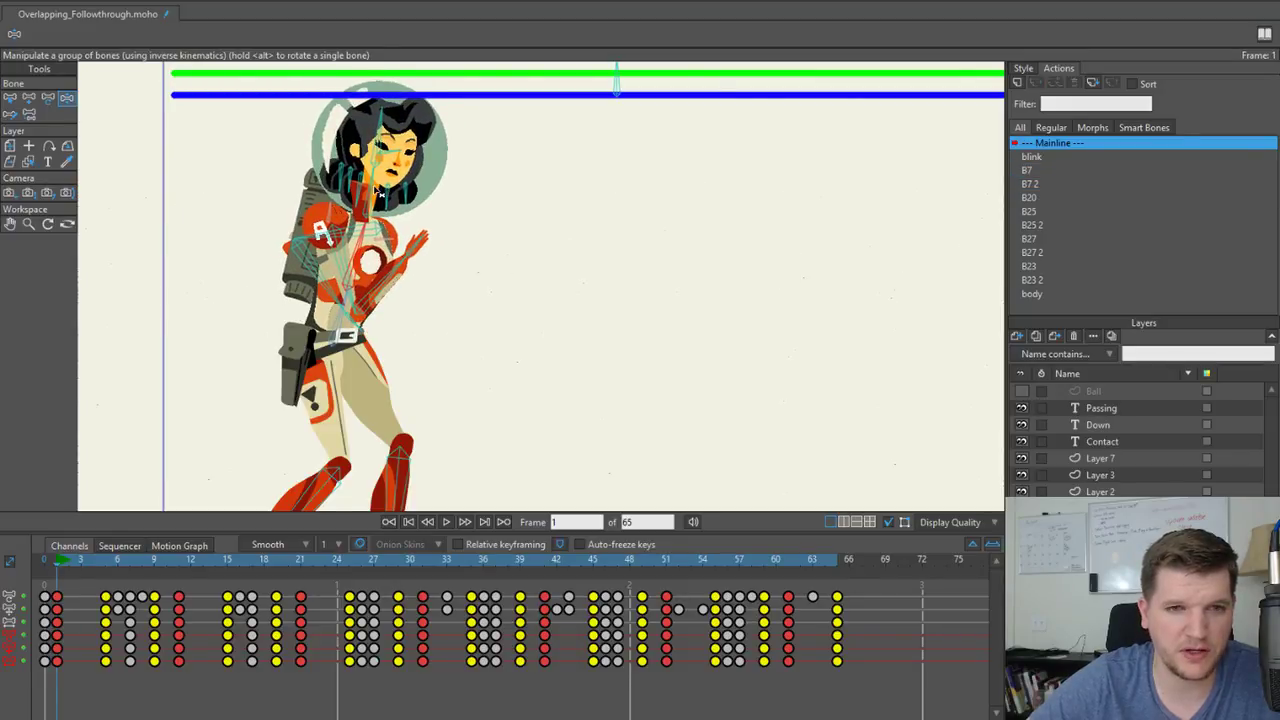
pyautogui.moveTo(378, 192); pyautogui.dragTo(381, 190)
pyautogui.moveTo(391, 127); pyautogui.dragTo(387, 125)
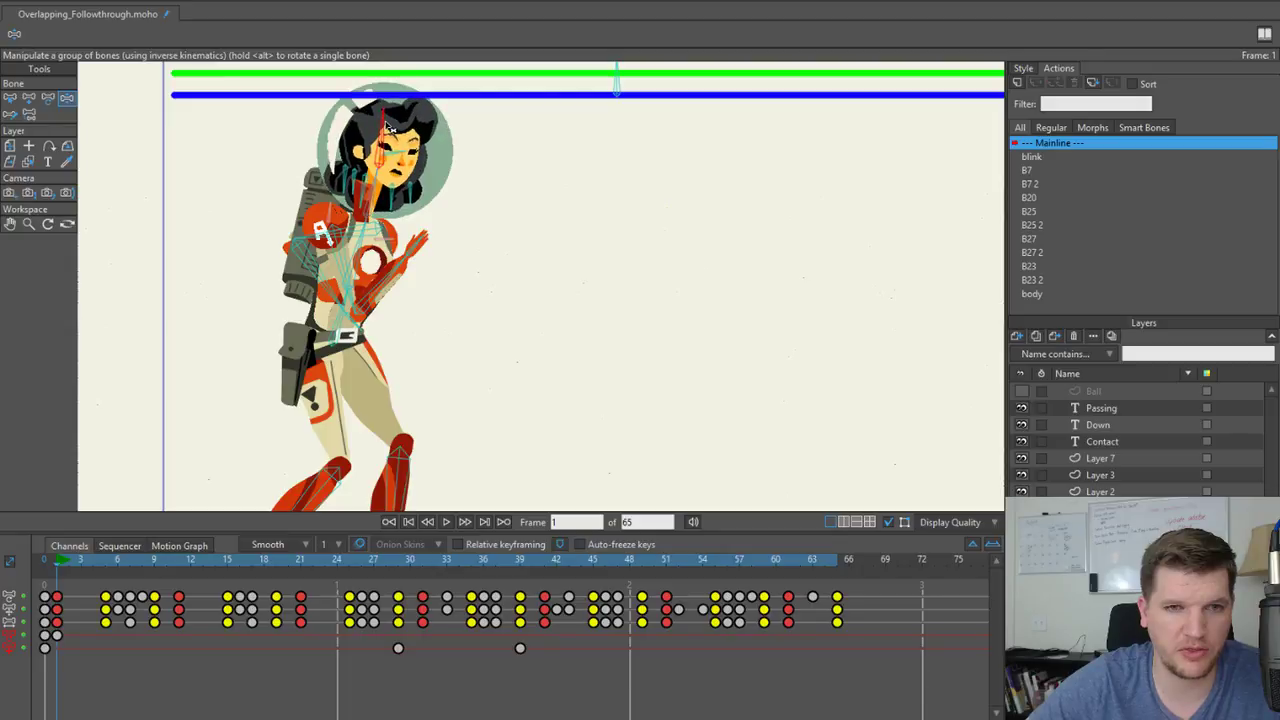
pyautogui.scroll(-5, 487, 279)
pyautogui.moveTo(498, 324); pyautogui.dragTo(452, 296)
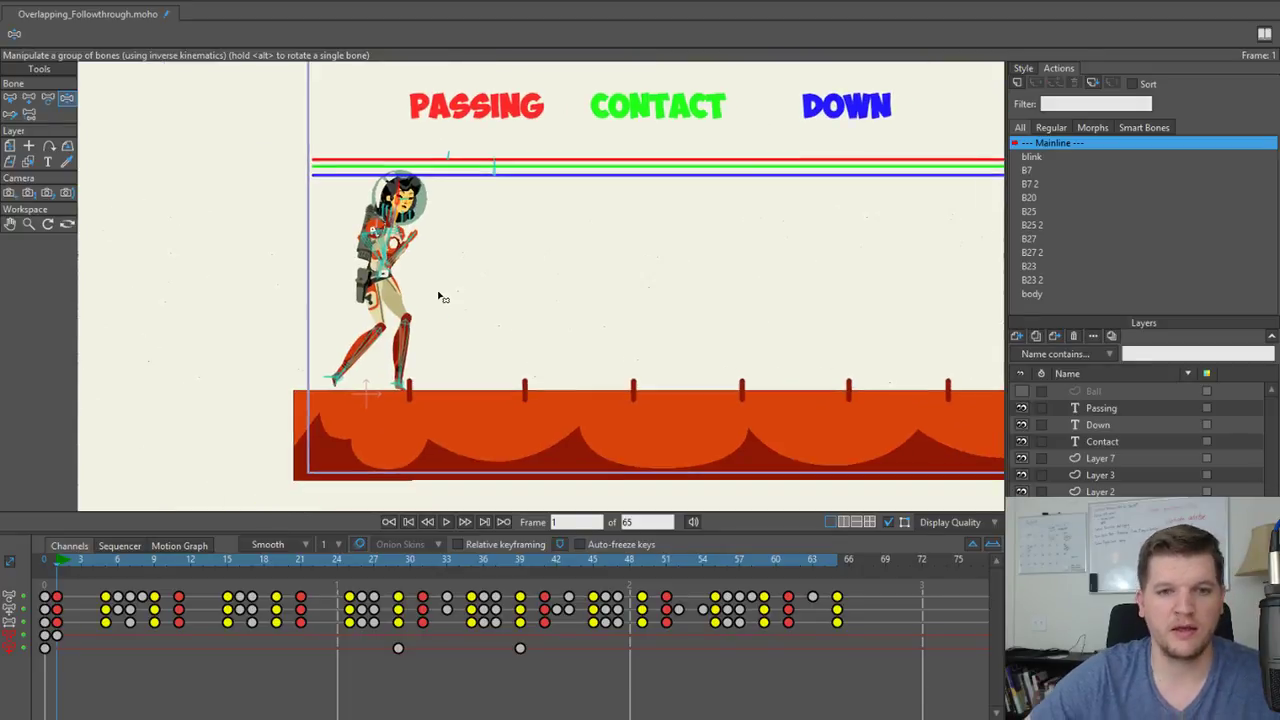
pyautogui.scroll(2, 440, 291)
pyautogui.scroll(1, 432, 275)
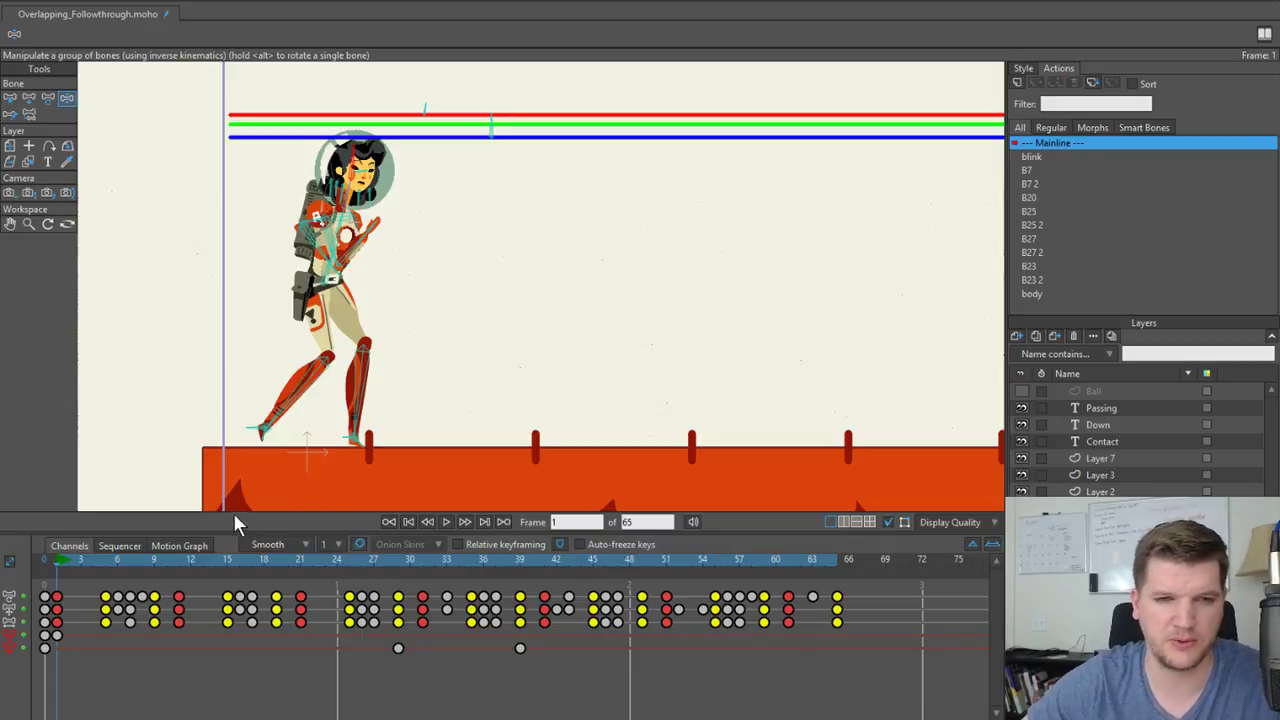
# Lean the astronaut's upper spine slightly forward and tilt her head back at frame 5 with Manipulate Bones.
pyautogui.click(105, 562)
pyautogui.scroll(2, 436, 290)
pyautogui.scroll(-1, 438, 264)
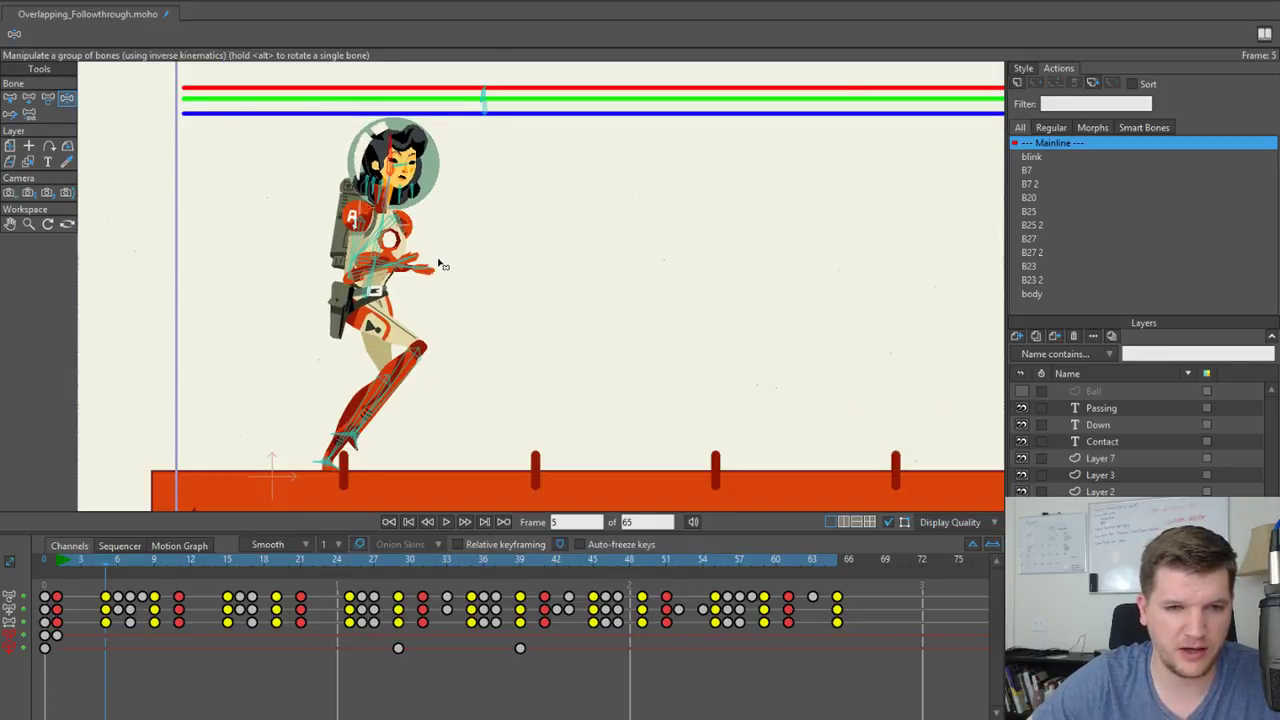
pyautogui.scroll(3, 436, 252)
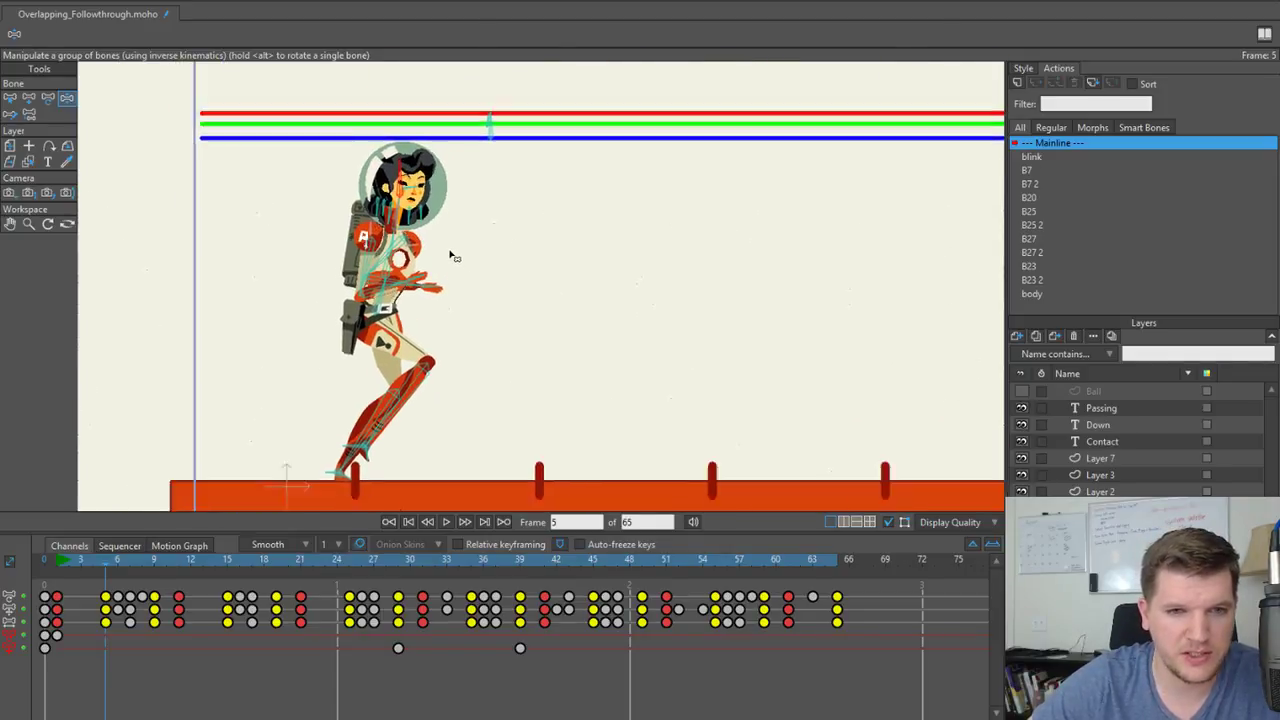
pyautogui.moveTo(378, 271); pyautogui.dragTo(387, 271)
pyautogui.moveTo(411, 157); pyautogui.dragTo(402, 149)
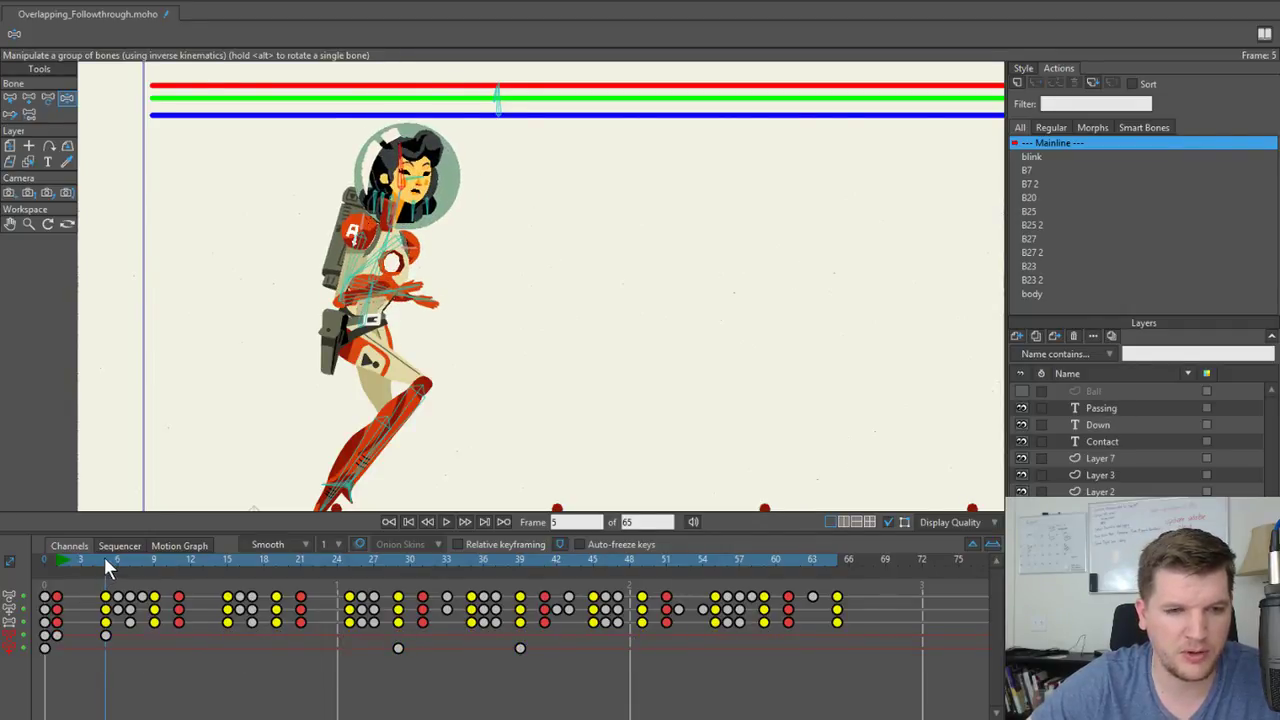
# Lean the astronaut's torso slightly backward at frame 9 and readjust the tilt of her head.
pyautogui.moveTo(104, 556); pyautogui.dragTo(156, 564)
pyautogui.scroll(3, 455, 266)
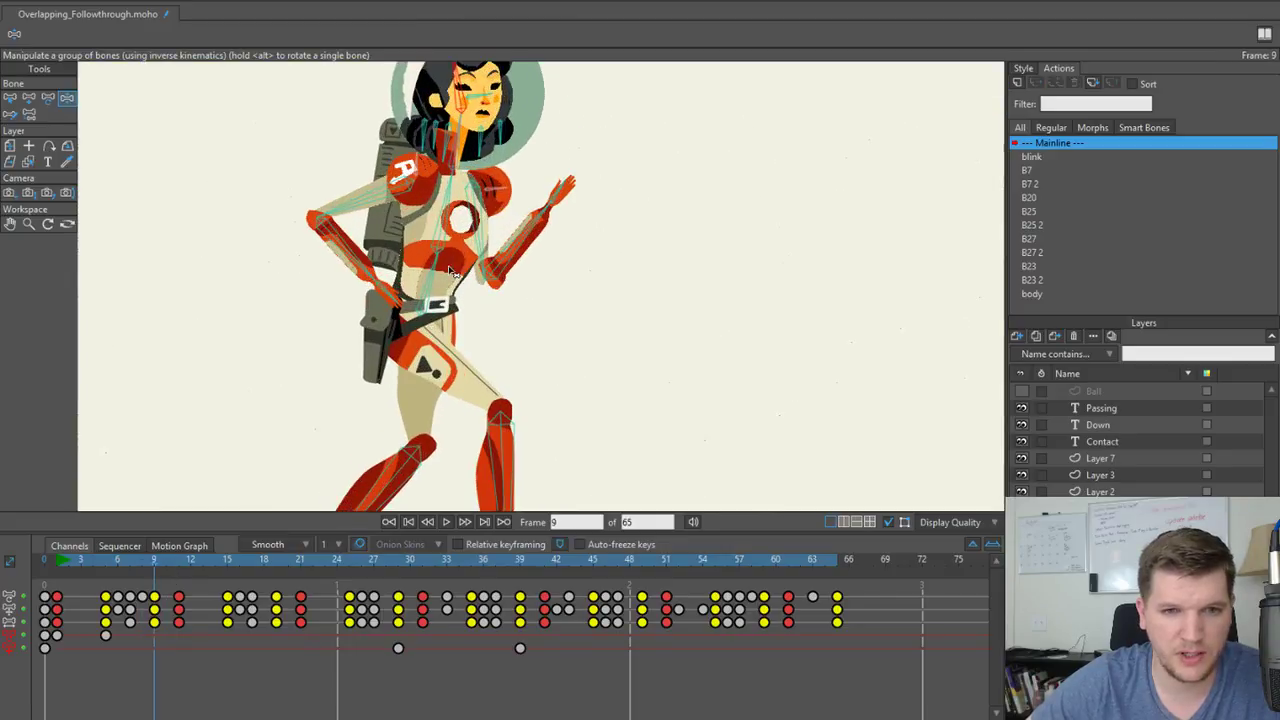
pyautogui.click(437, 238)
pyautogui.moveTo(437, 240); pyautogui.dragTo(427, 239)
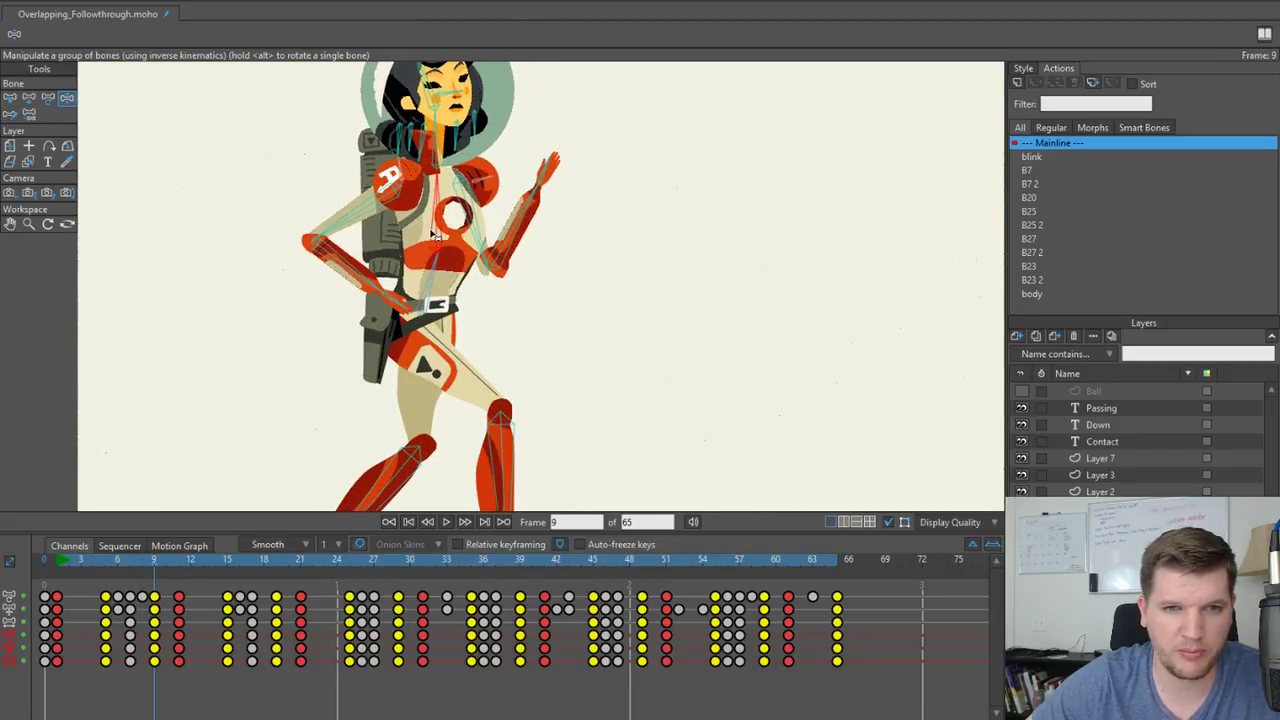
pyautogui.scroll(-3, 511, 225)
pyautogui.moveTo(507, 250); pyautogui.dragTo(491, 310)
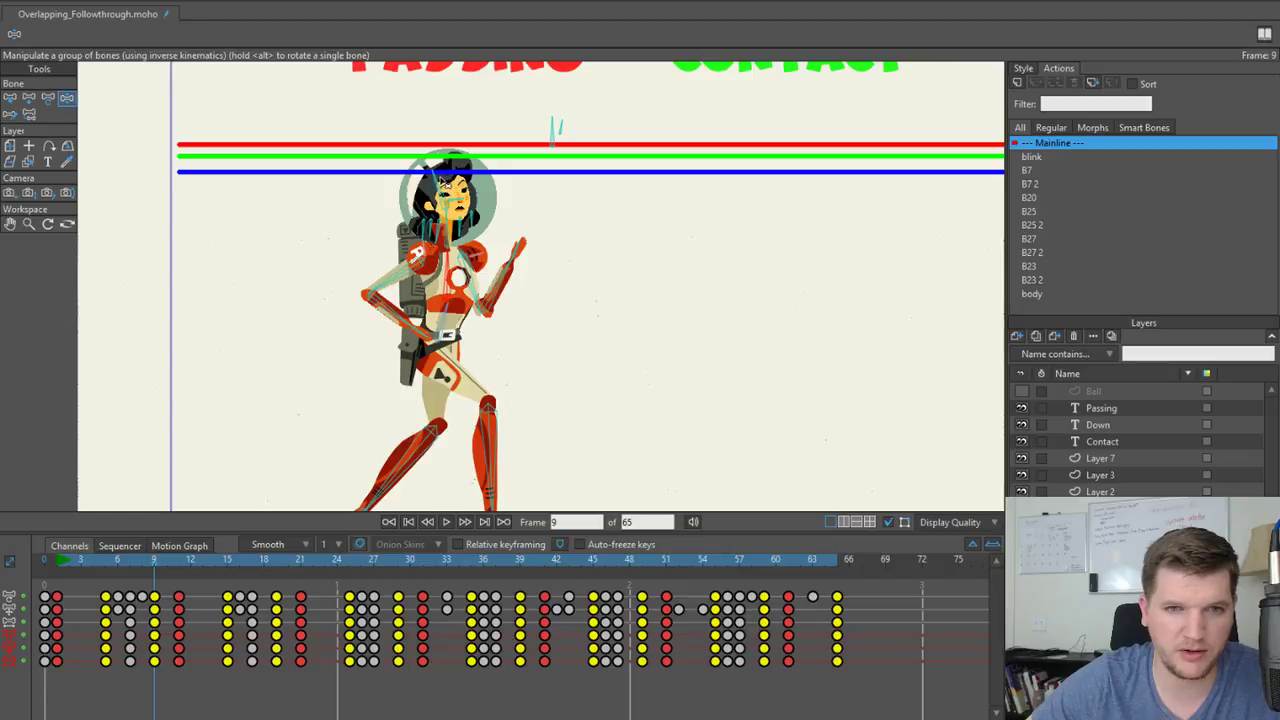
pyautogui.click(445, 177)
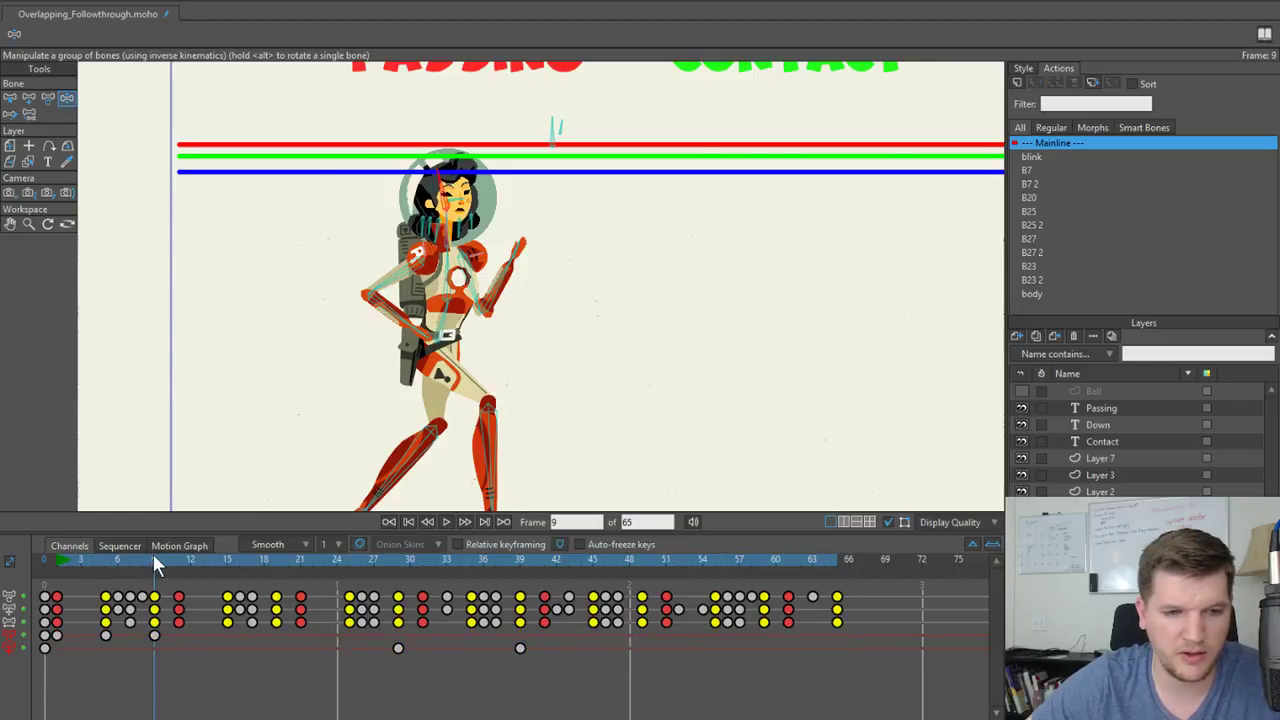
# Rotate the lower spine slightly backward at frame 11.
pyautogui.moveTo(153, 556); pyautogui.dragTo(175, 556)
pyautogui.scroll(-3, 640, 281)
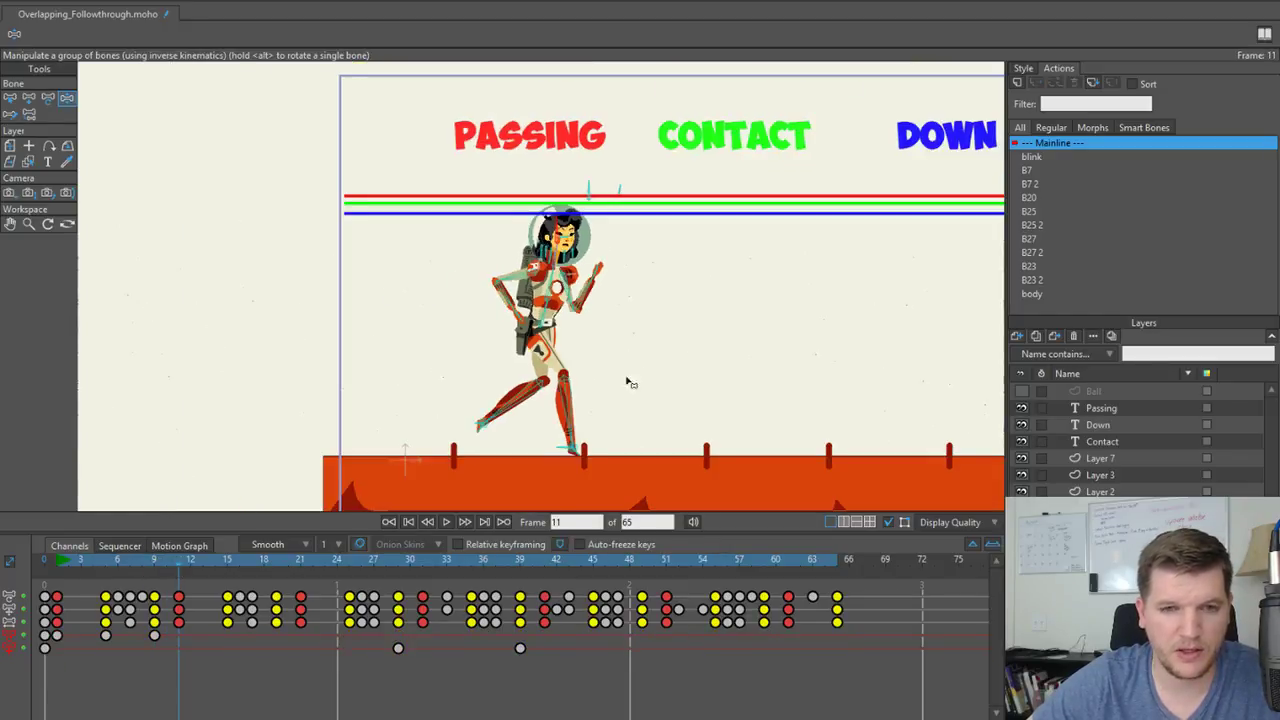
pyautogui.moveTo(627, 380); pyautogui.dragTo(497, 338)
pyautogui.scroll(2, 496, 340)
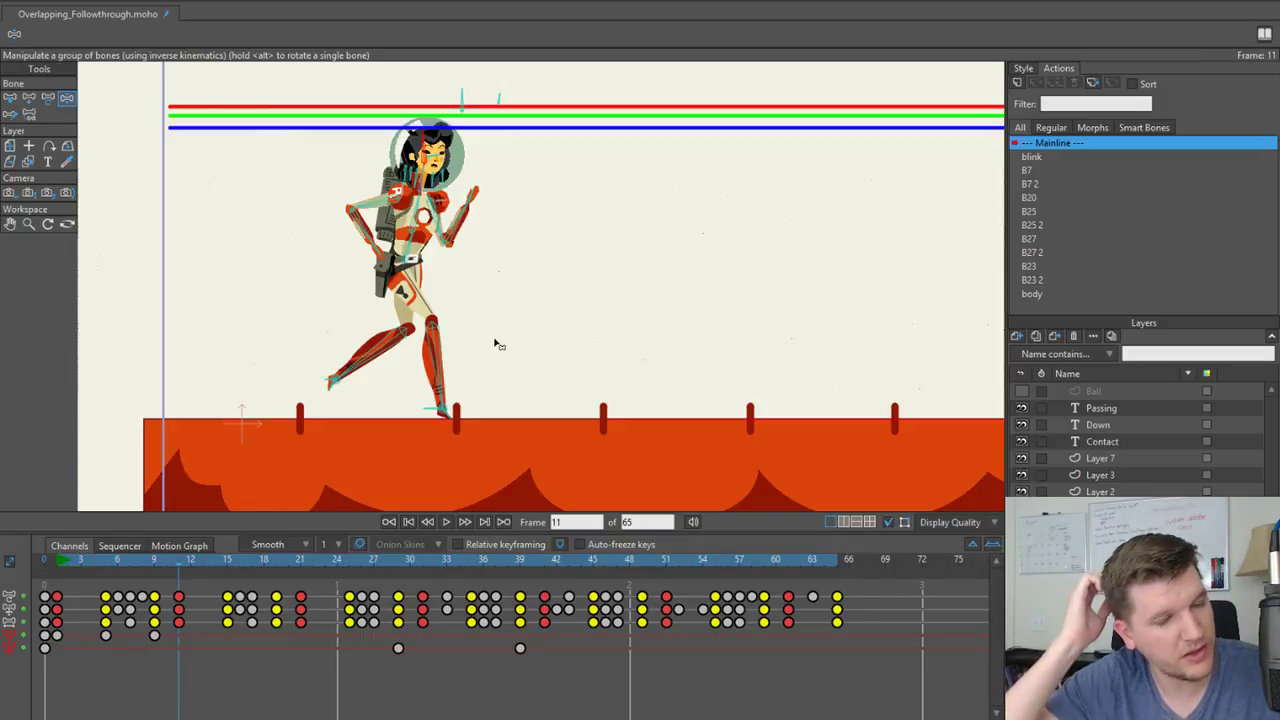
pyautogui.scroll(3, 437, 254)
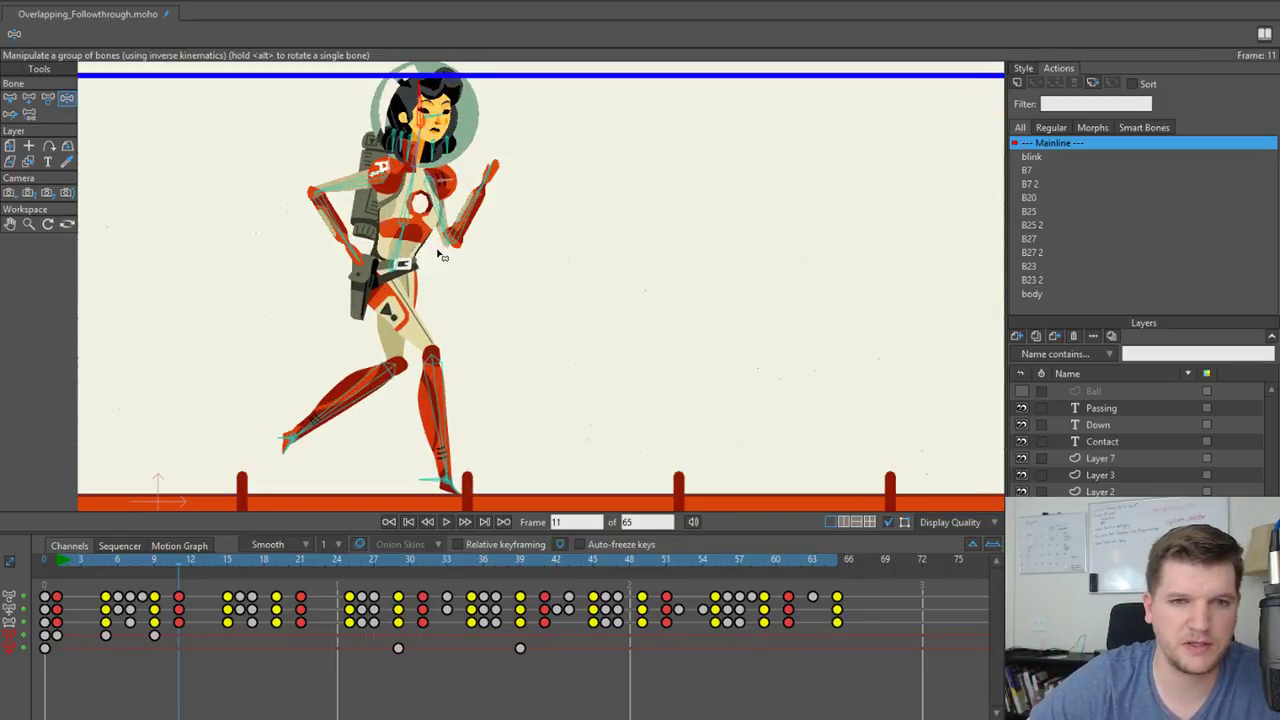
pyautogui.moveTo(437, 254); pyautogui.dragTo(430, 322)
pyautogui.scroll(2, 443, 289)
pyautogui.scroll(-2, 437, 283)
pyautogui.scroll(2, 432, 285)
pyautogui.moveTo(390, 275); pyautogui.dragTo(386, 272)
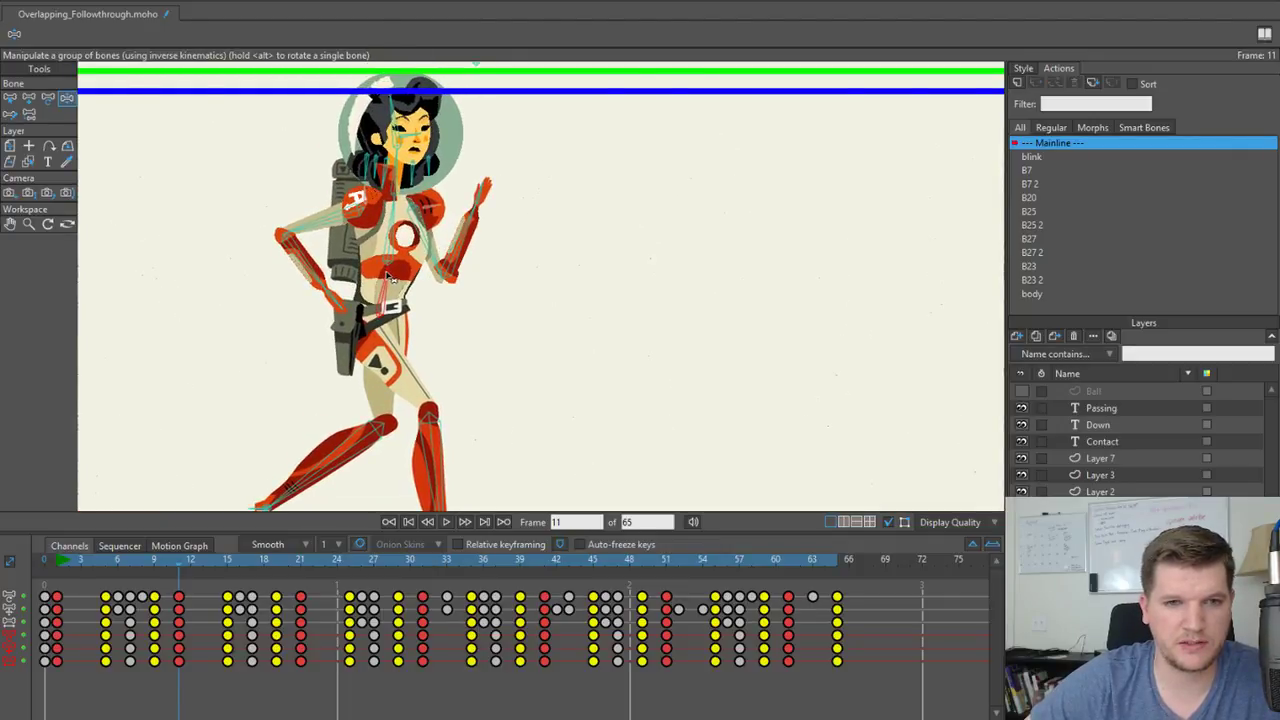
# Bring the upper spine slightly forward at frame 11 and adjust the head's tilt to balance it.
pyautogui.moveTo(394, 229); pyautogui.dragTo(399, 228)
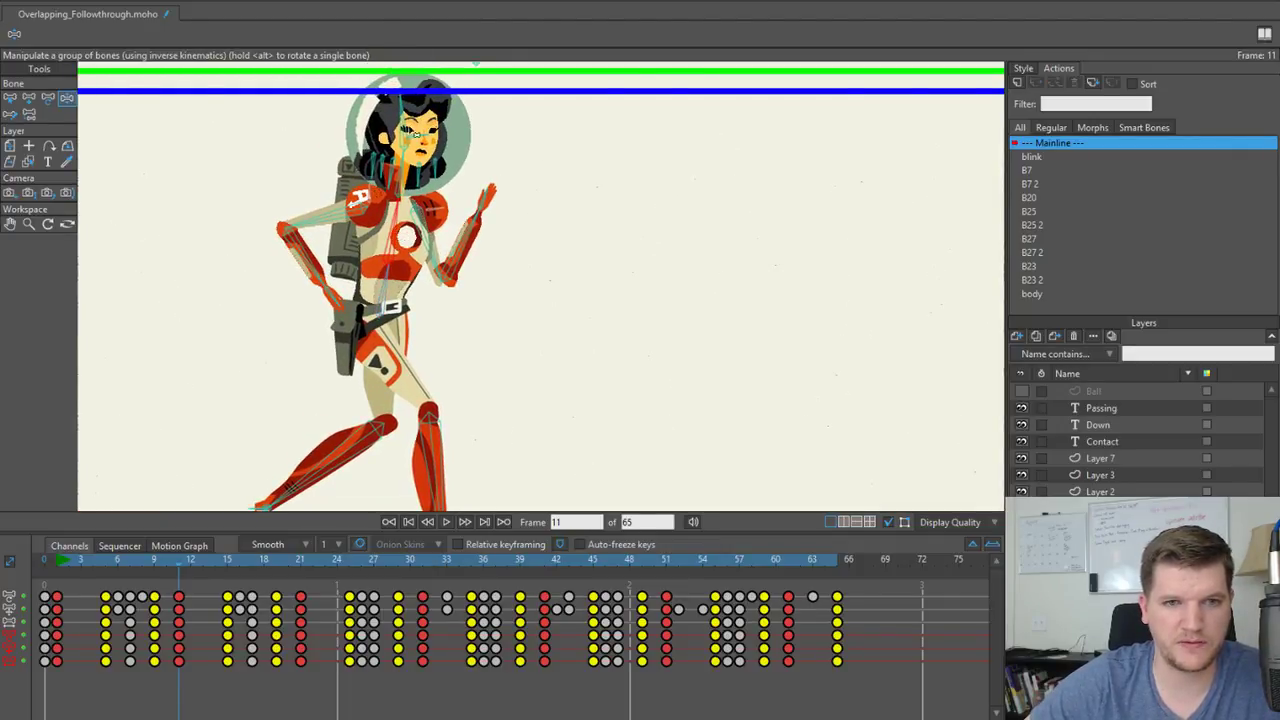
pyautogui.moveTo(402, 116); pyautogui.dragTo(402, 112)
pyautogui.scroll(-2, 470, 158)
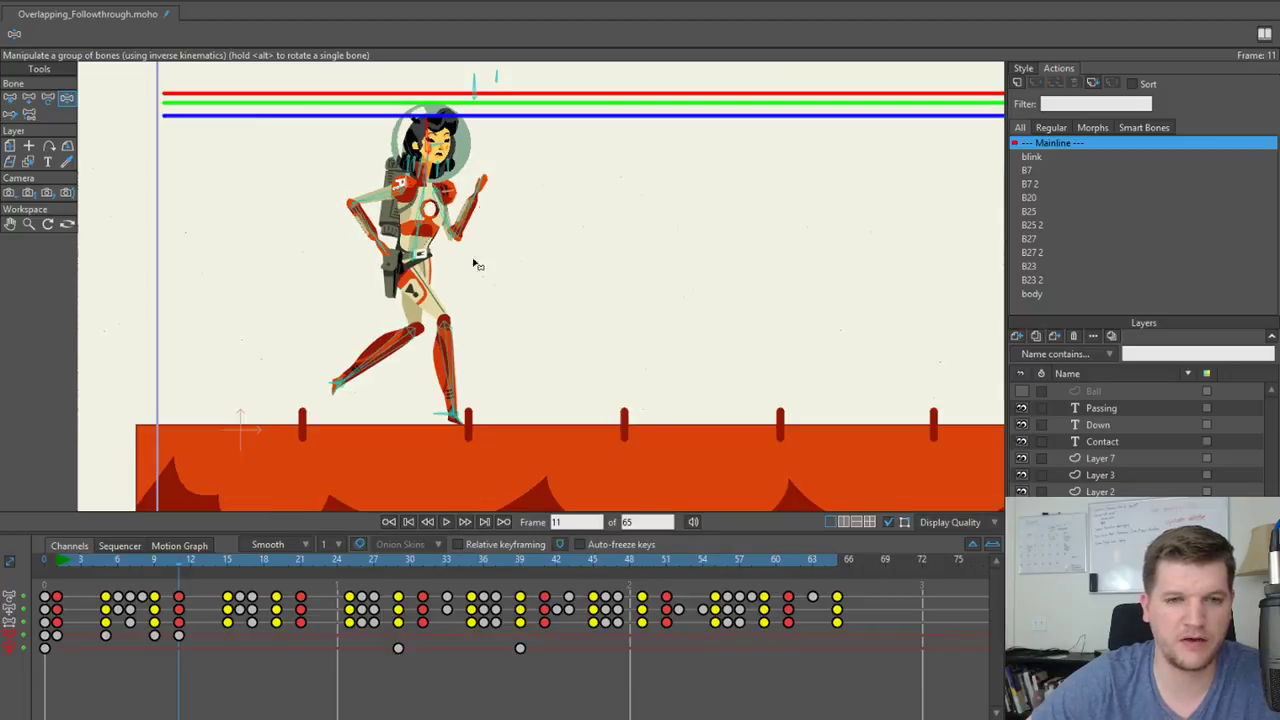
pyautogui.scroll(-2, 468, 268)
pyautogui.scroll(1, 455, 285)
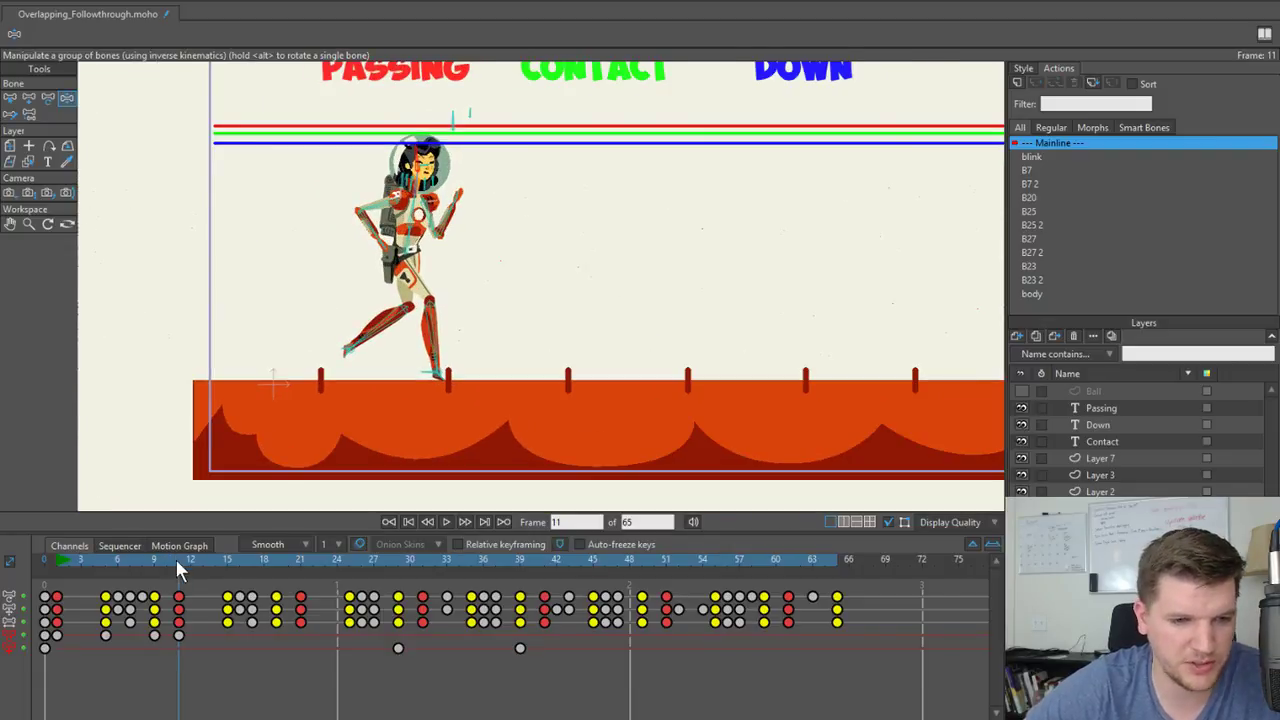
# Compare the astronaut's poses at frames 1 and 5, examining the torso and head.
pyautogui.moveTo(175, 558); pyautogui.dragTo(61, 571)
pyautogui.scroll(3, 297, 279)
pyautogui.moveTo(360, 215); pyautogui.dragTo(387, 260)
pyautogui.scroll(-1, 387, 260)
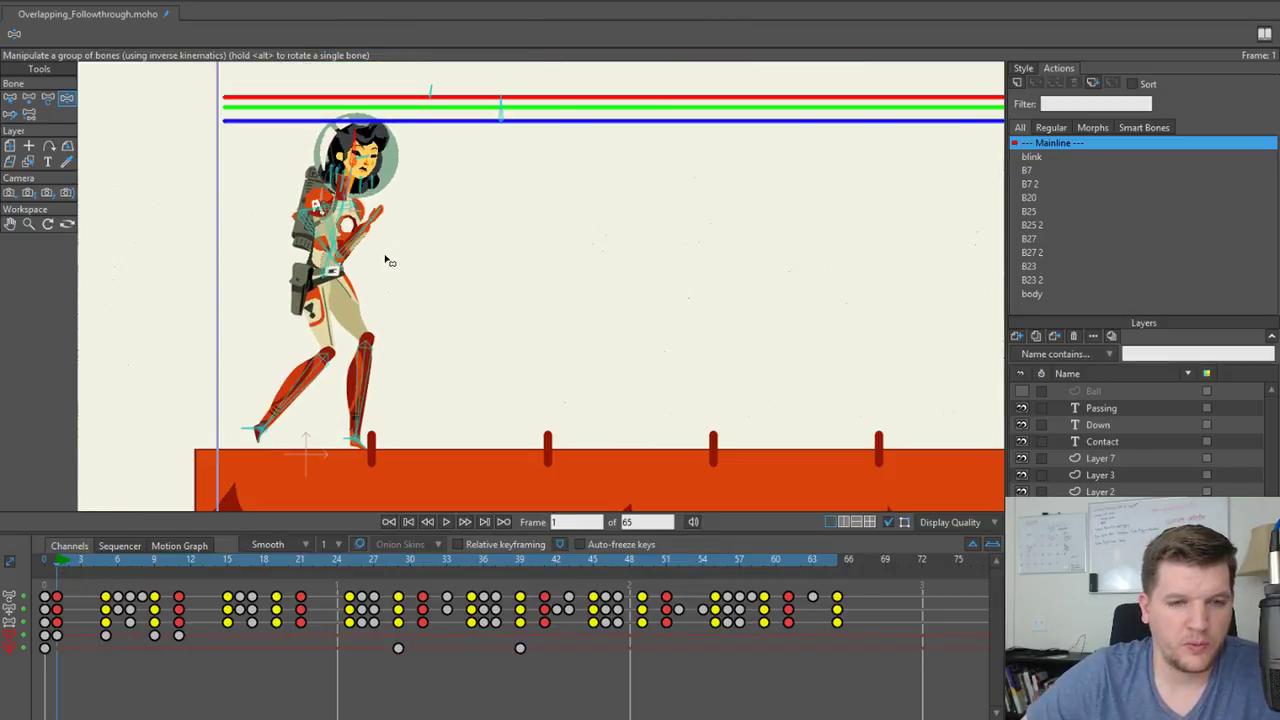
pyautogui.scroll(1, 353, 188)
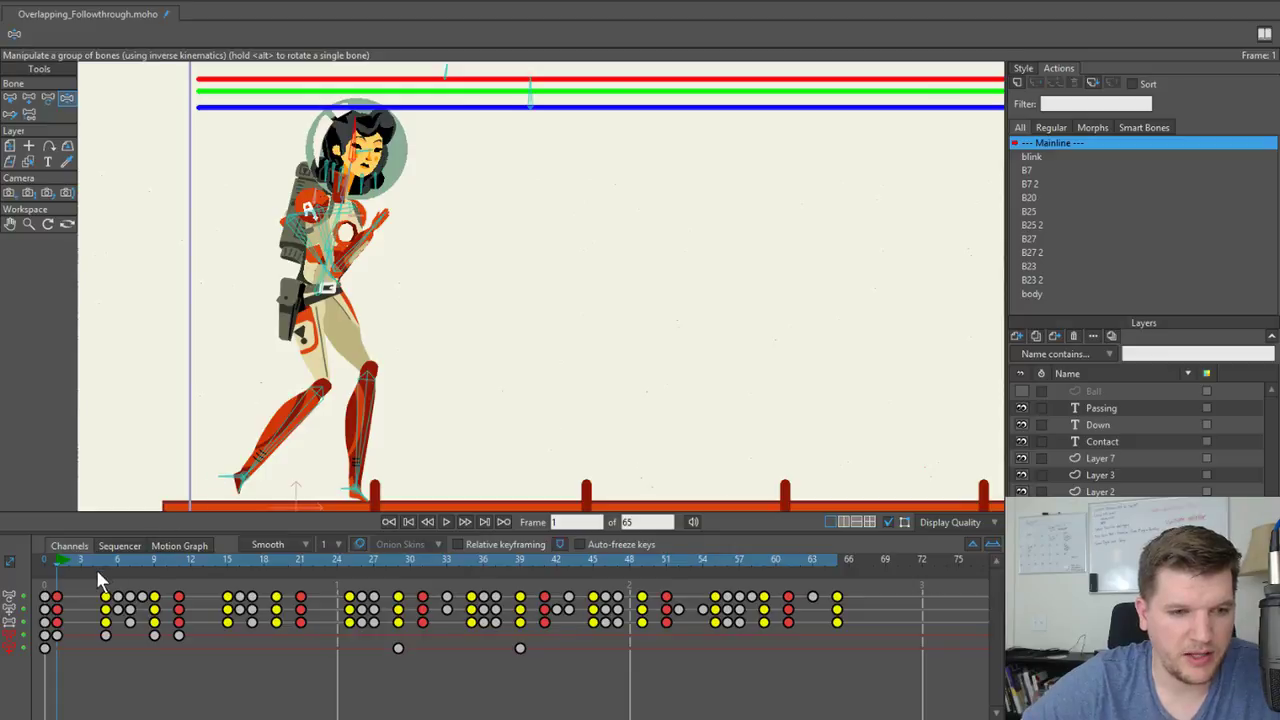
pyautogui.moveTo(63, 566); pyautogui.dragTo(111, 568)
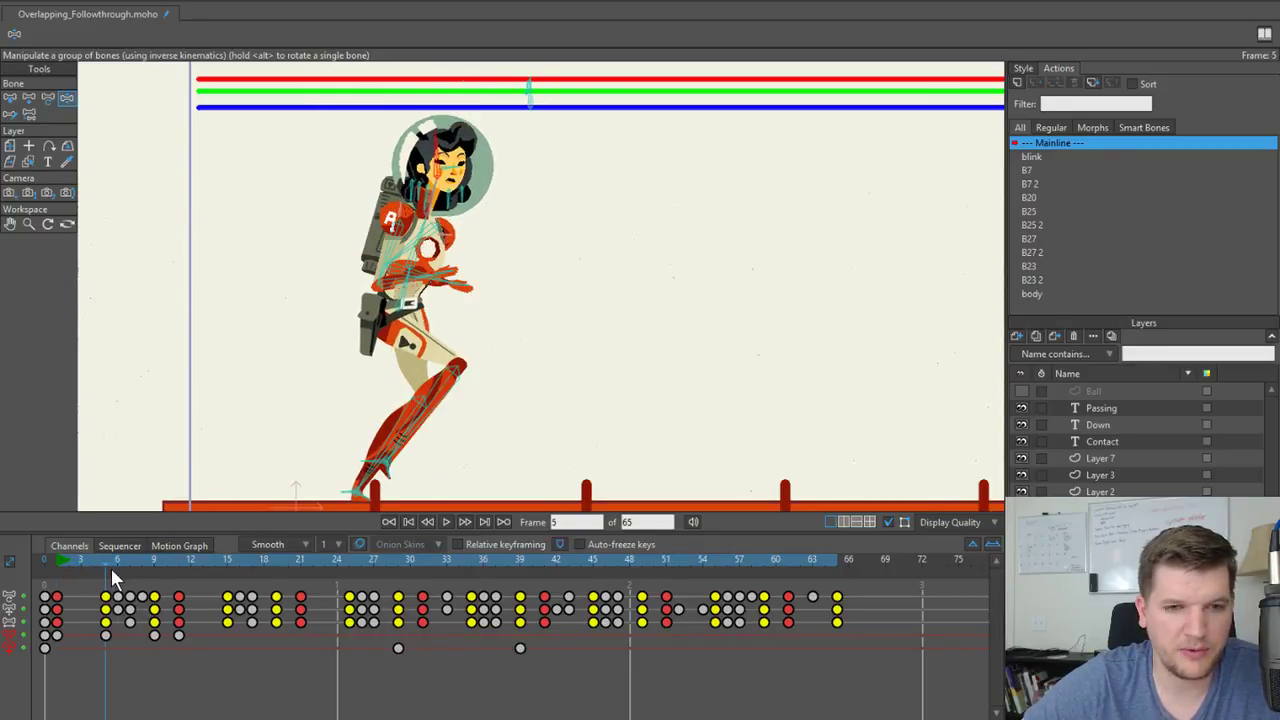
pyautogui.scroll(1, 514, 183)
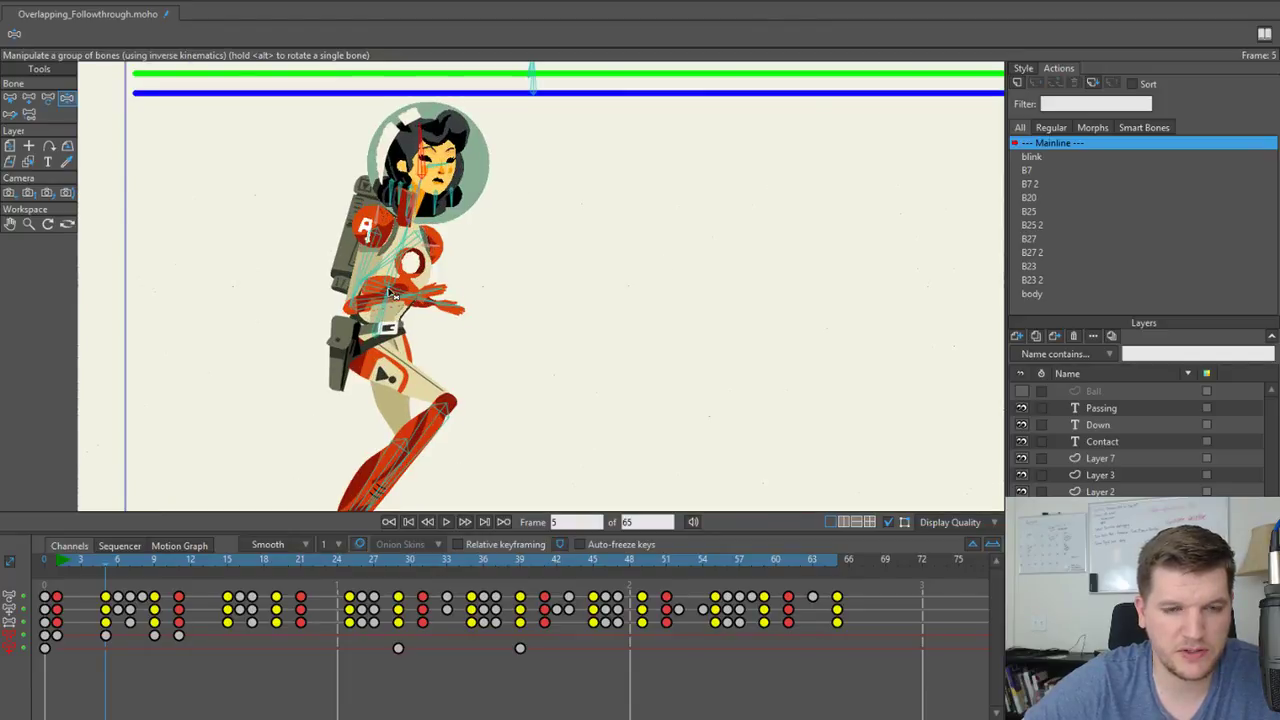
# Try leaning the torso farther forward at frame 5, and undo the change.
pyautogui.moveTo(392, 272); pyautogui.dragTo(402, 272)
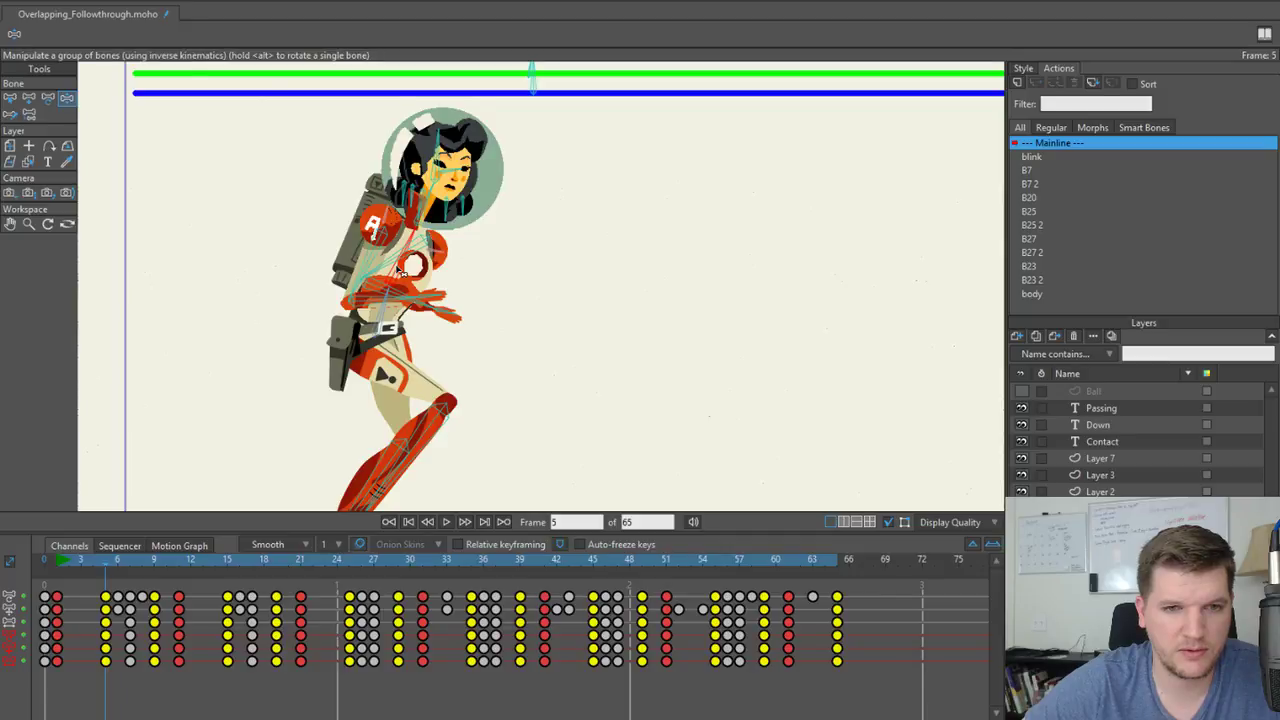
pyautogui.moveTo(397, 268); pyautogui.dragTo(396, 267)
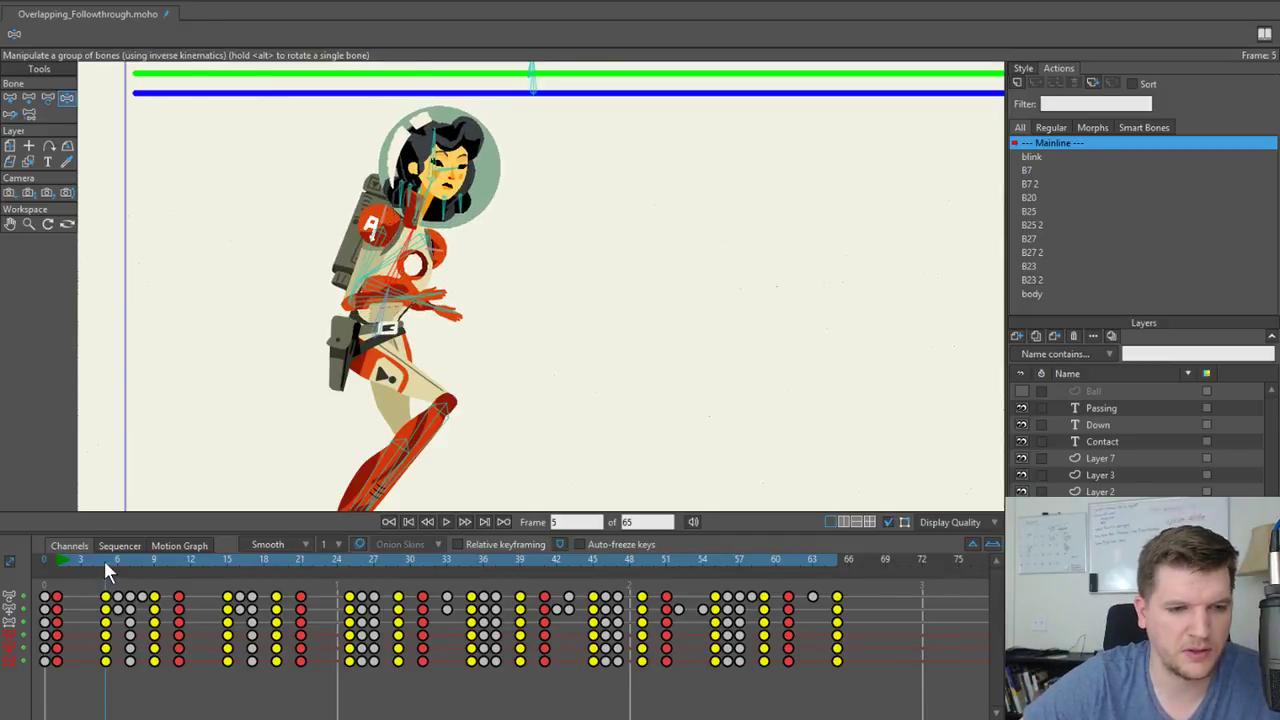
pyautogui.hotkey('ctrl', 'z')
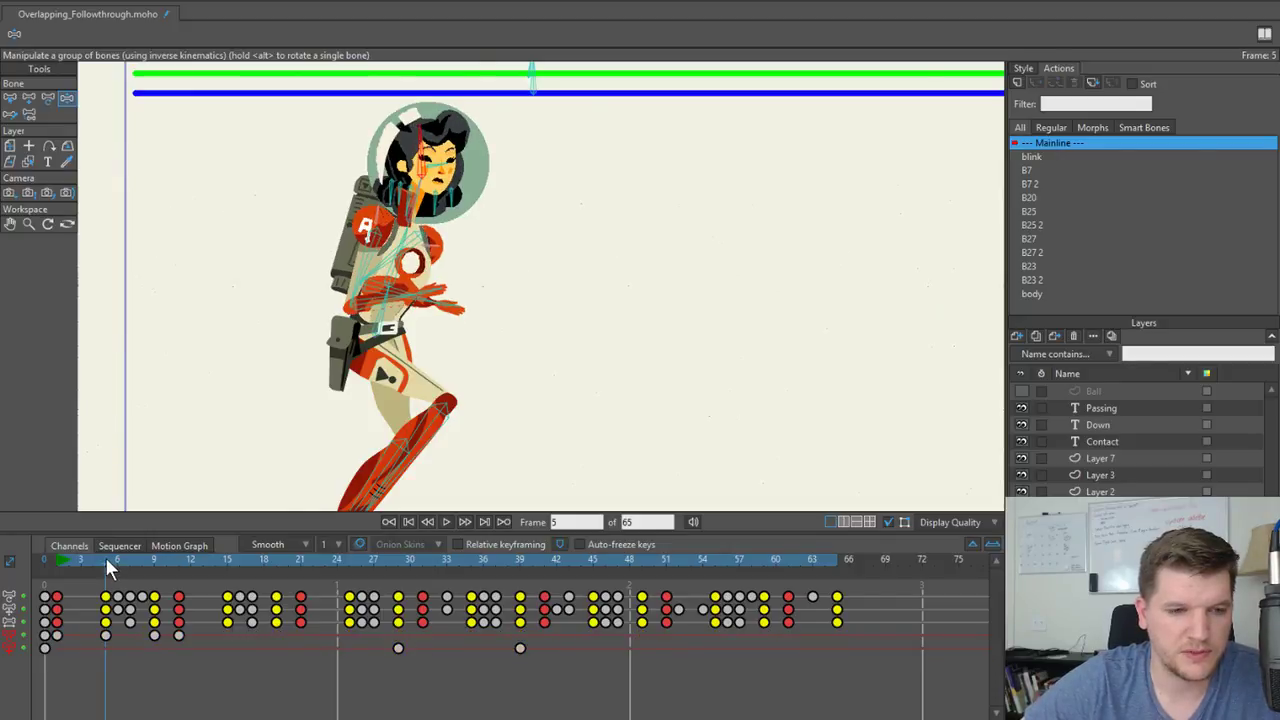
# Swing the hair bones outward at frame 5, the rear locks backward and the front locks forward.
pyautogui.moveTo(104, 556); pyautogui.dragTo(58, 575)
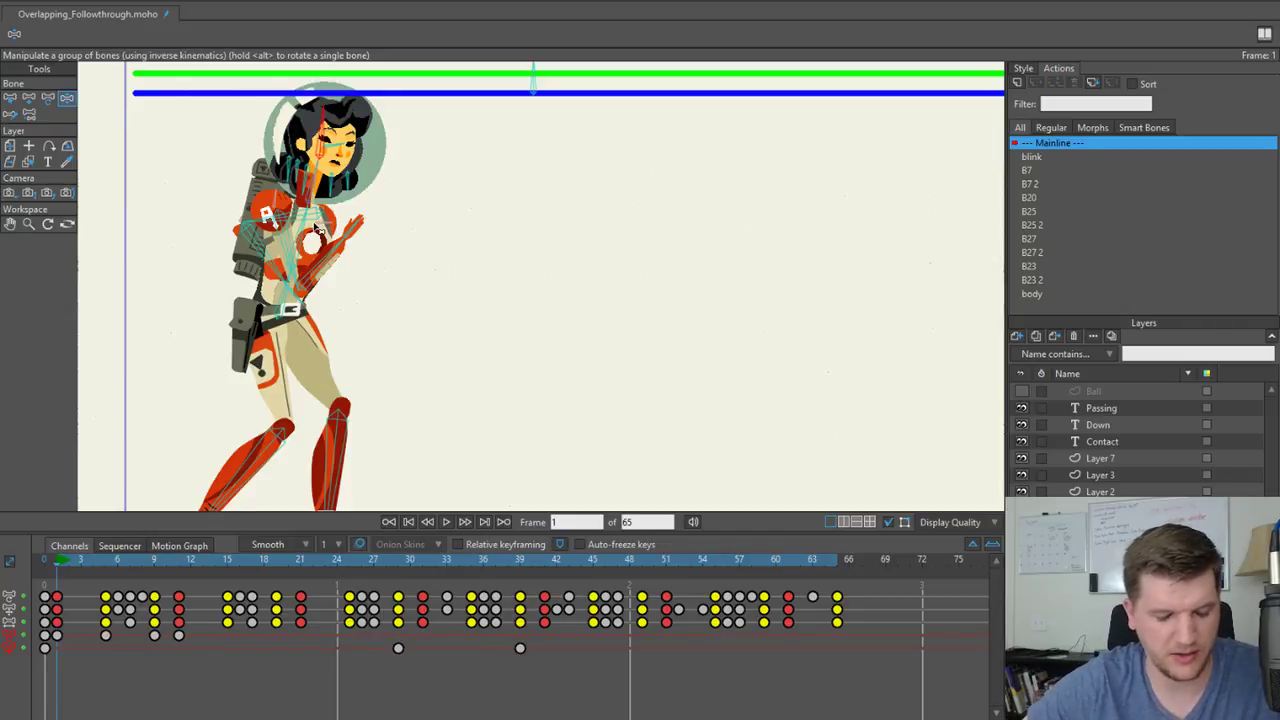
pyautogui.scroll(2, 345, 206)
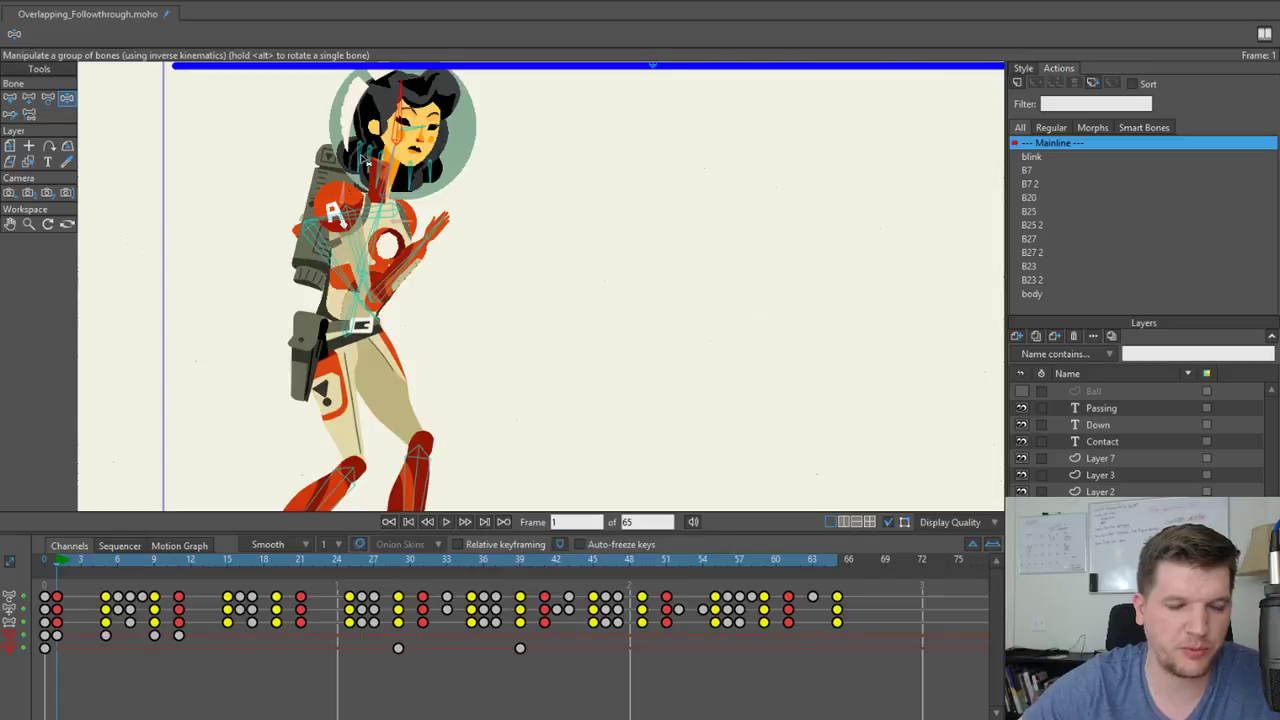
pyautogui.scroll(1, 390, 150)
pyautogui.scroll(-3, 370, 328)
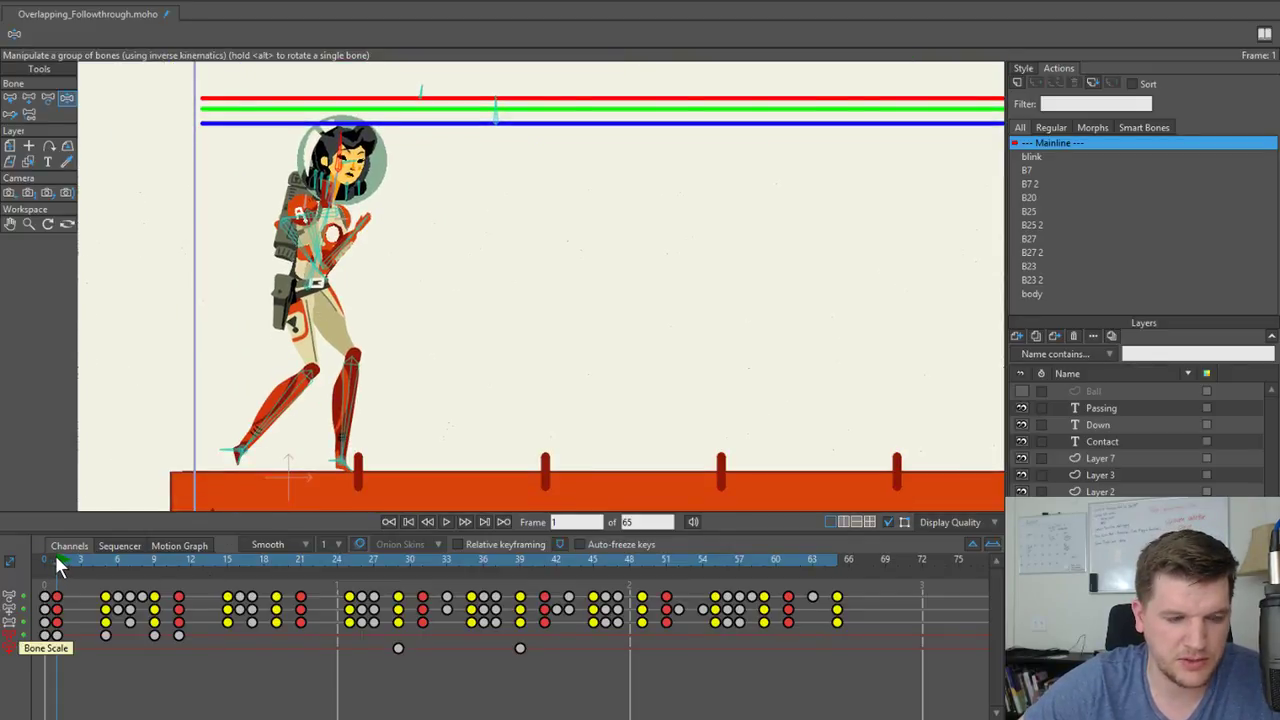
pyautogui.moveTo(54, 552); pyautogui.dragTo(104, 549)
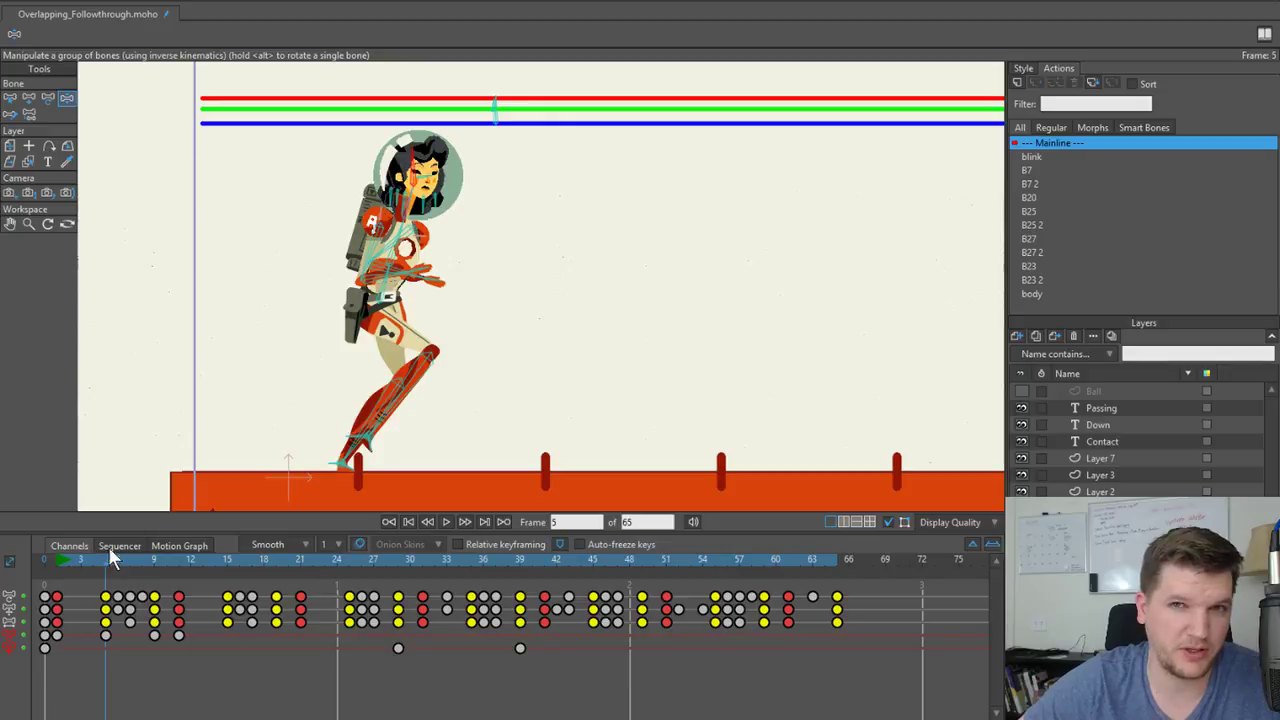
pyautogui.scroll(5, 357, 188)
pyautogui.scroll(1, 352, 186)
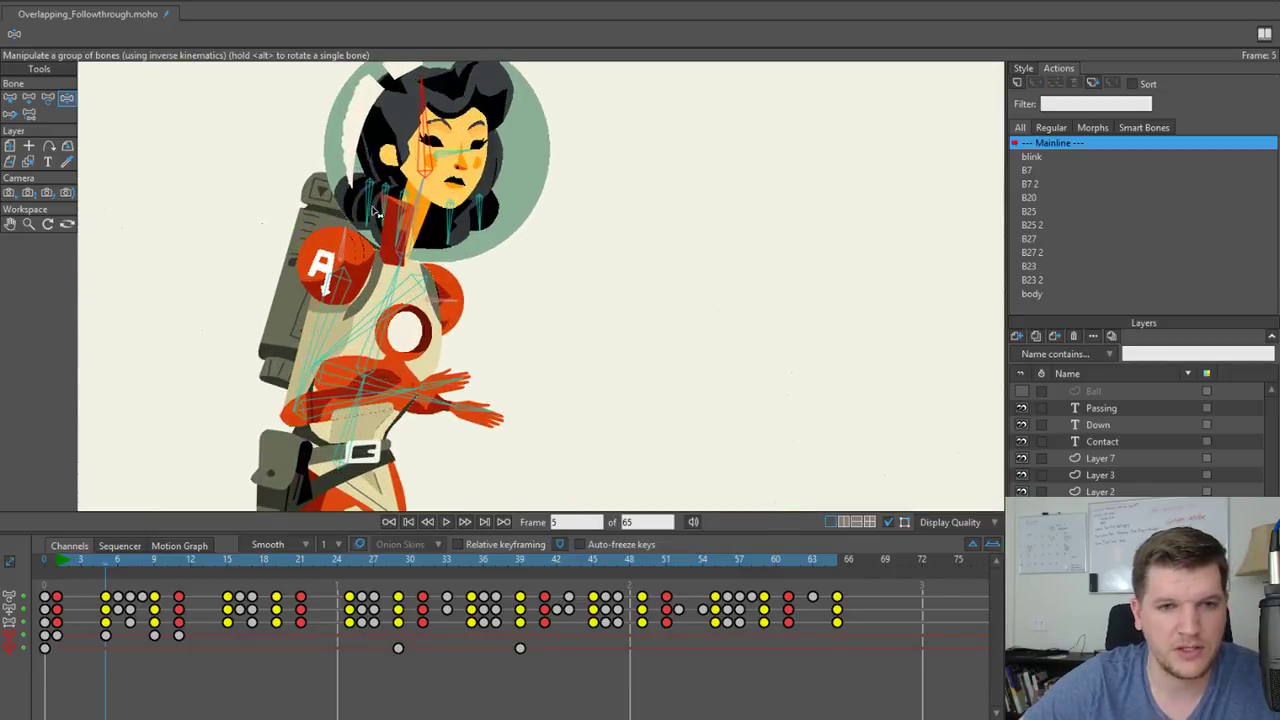
pyautogui.moveTo(369, 206); pyautogui.dragTo(455, 219)
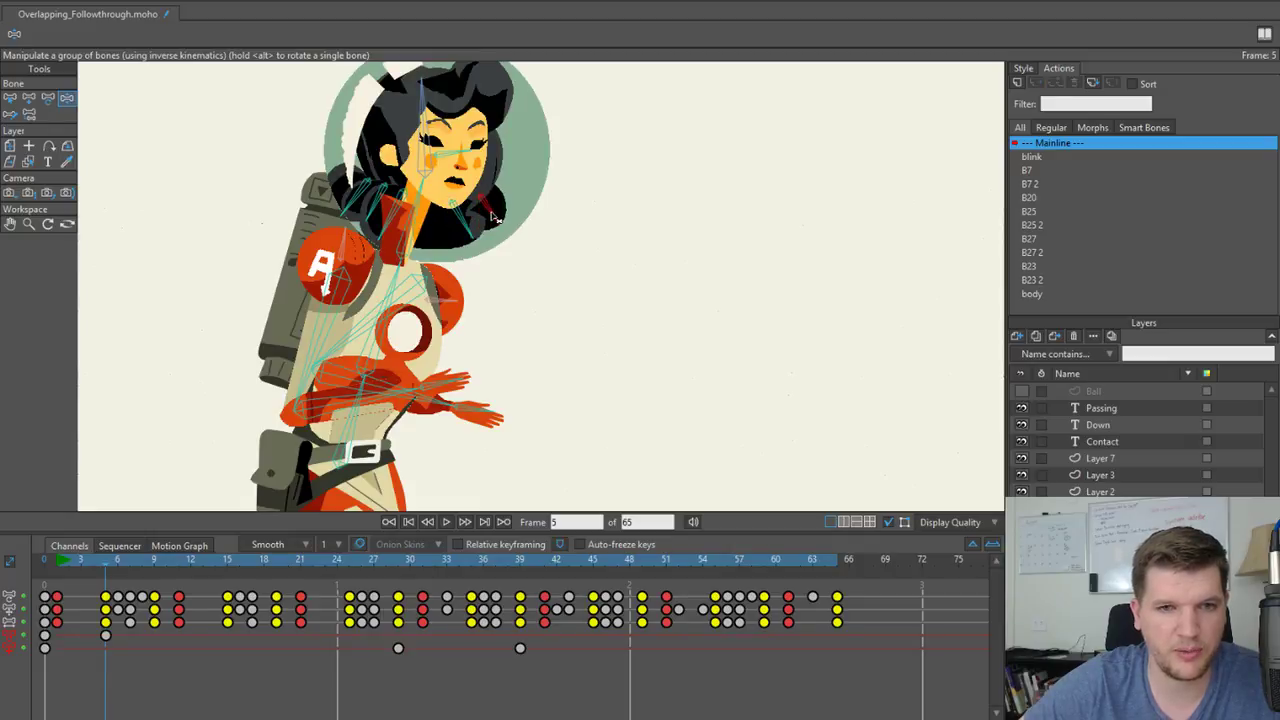
# Select the hair bones on both sides of the head at frame 9, including B10 and B11.
pyautogui.scroll(-4, 484, 220)
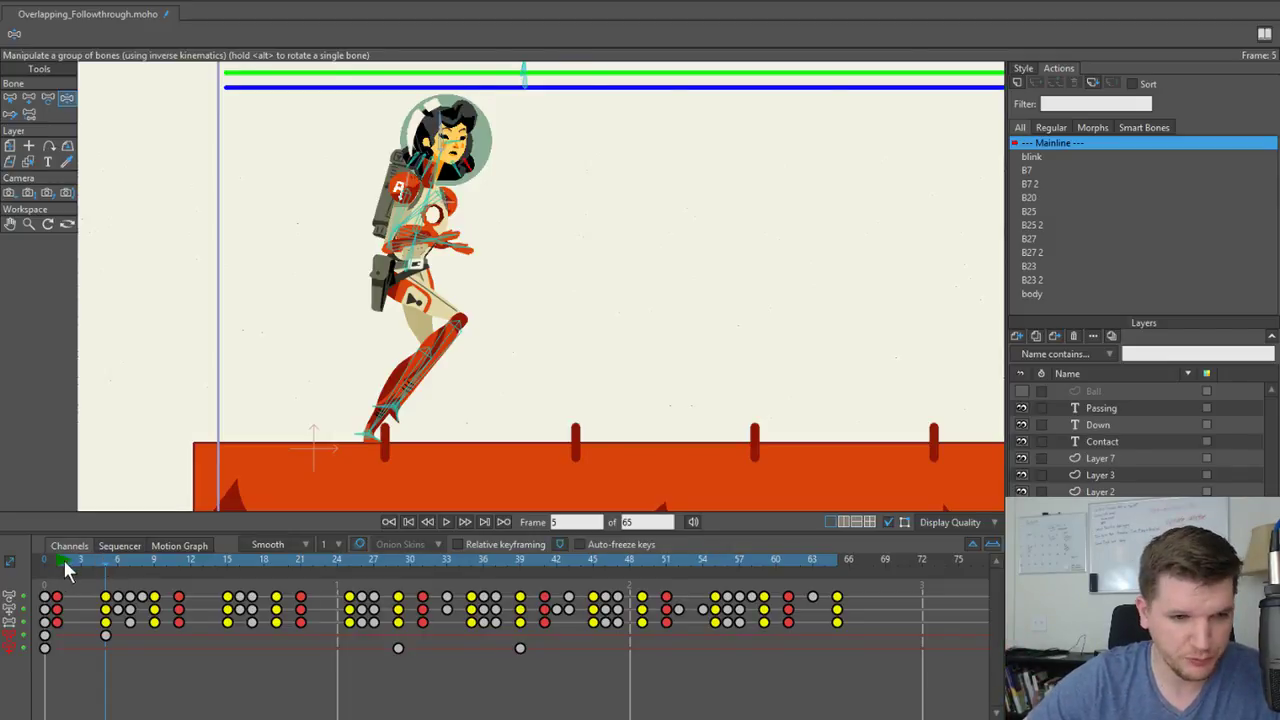
pyautogui.moveTo(62, 556)
pyautogui.mouseDown()
pyautogui.moveTo(51, 563)
pyautogui.moveTo(95, 558)
pyautogui.moveTo(58, 568)
pyautogui.mouseUp()
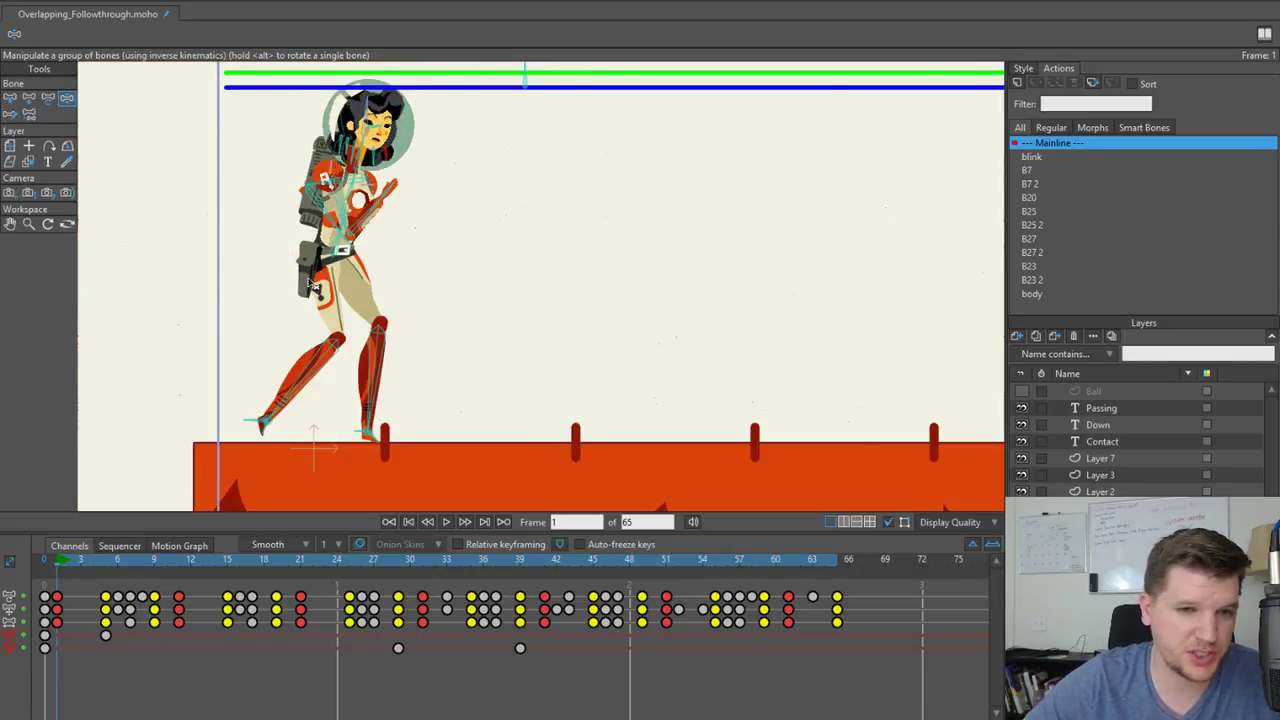
pyautogui.moveTo(66, 557); pyautogui.dragTo(148, 557)
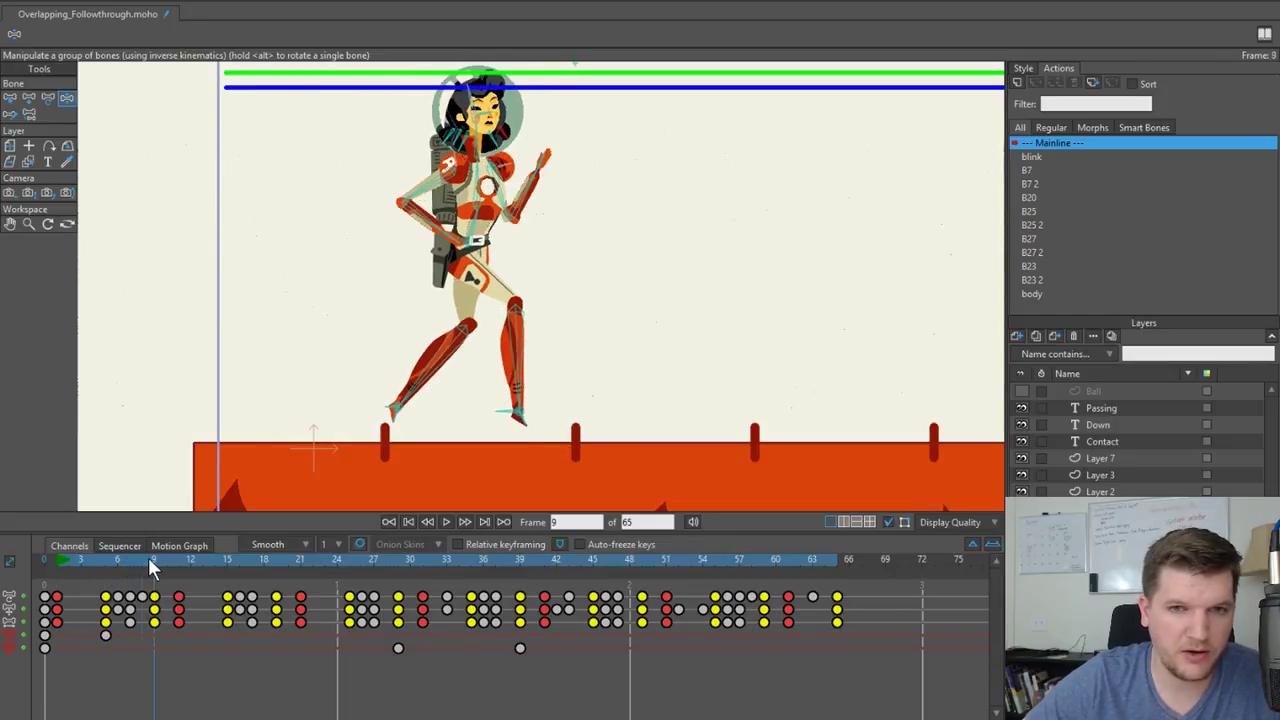
pyautogui.scroll(2, 457, 207)
pyautogui.moveTo(457, 207); pyautogui.dragTo(415, 267)
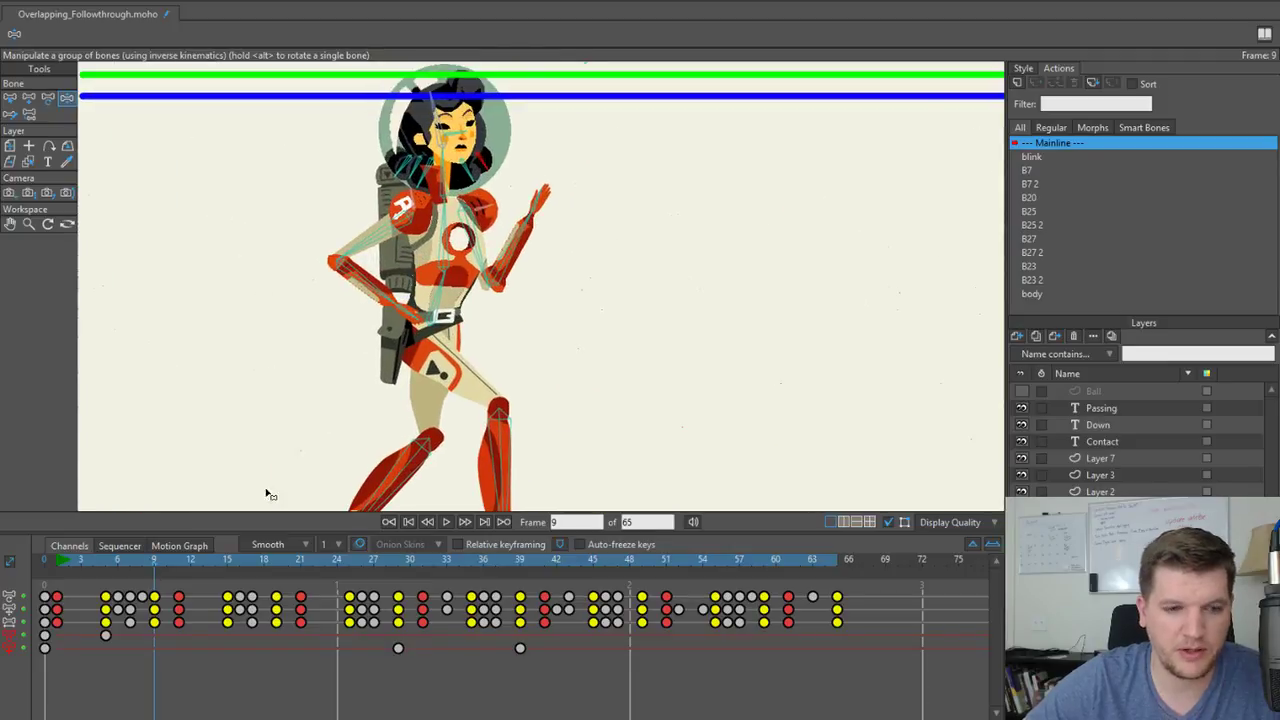
pyautogui.scroll(1, 397, 183)
pyautogui.press('b')
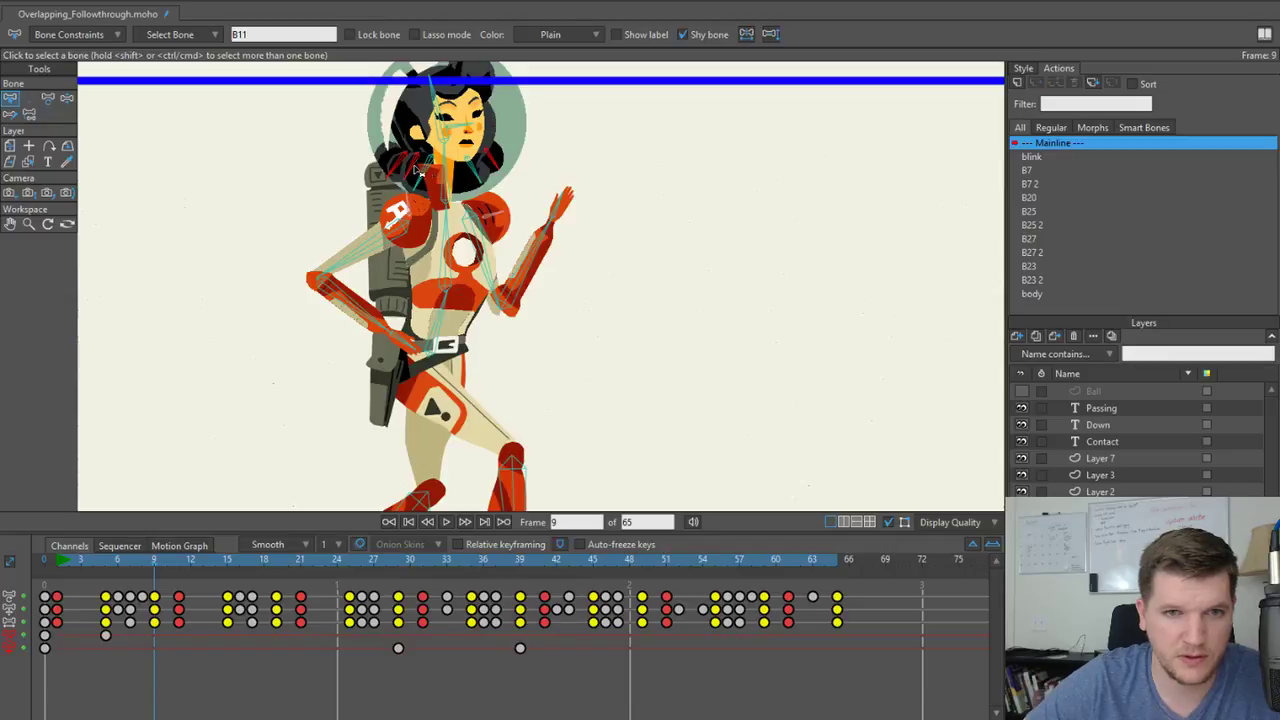
pyautogui.click(428, 172)
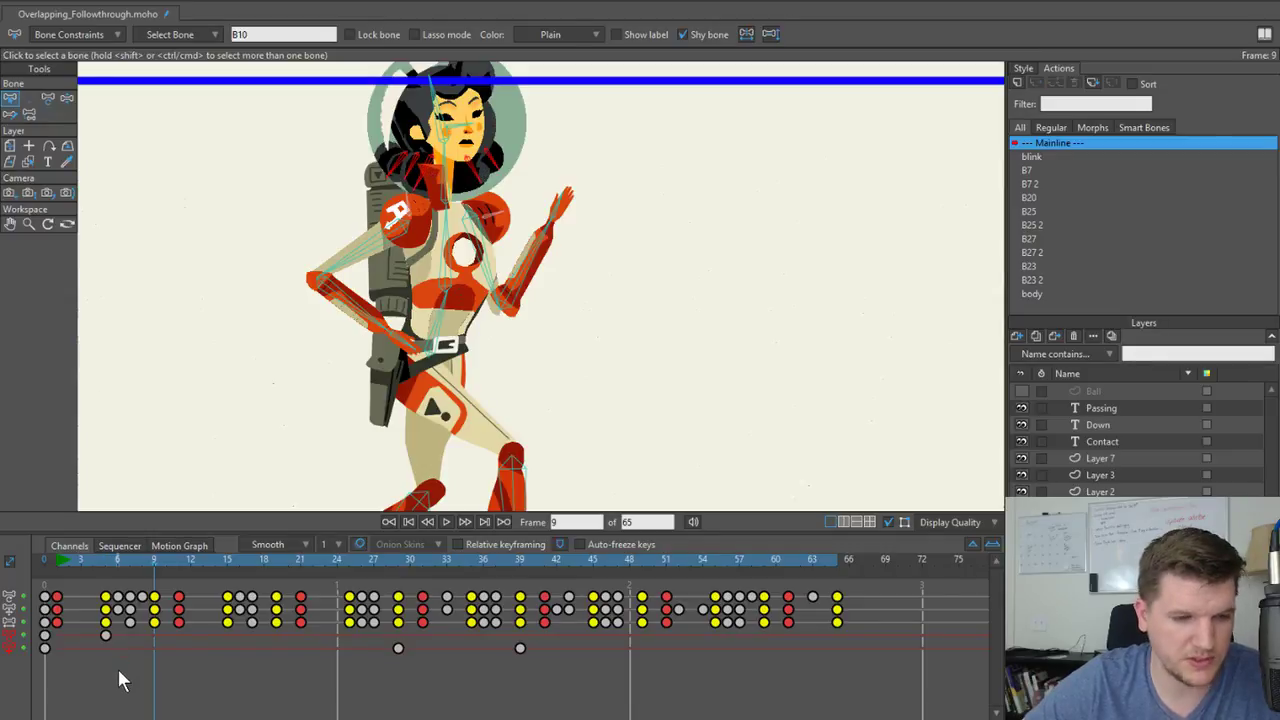
# Rotate the hair bones inward at frame 9 with Manipulate Bones so the locks hang closer to the neck.
pyautogui.press('z')
pyautogui.click(429, 172)
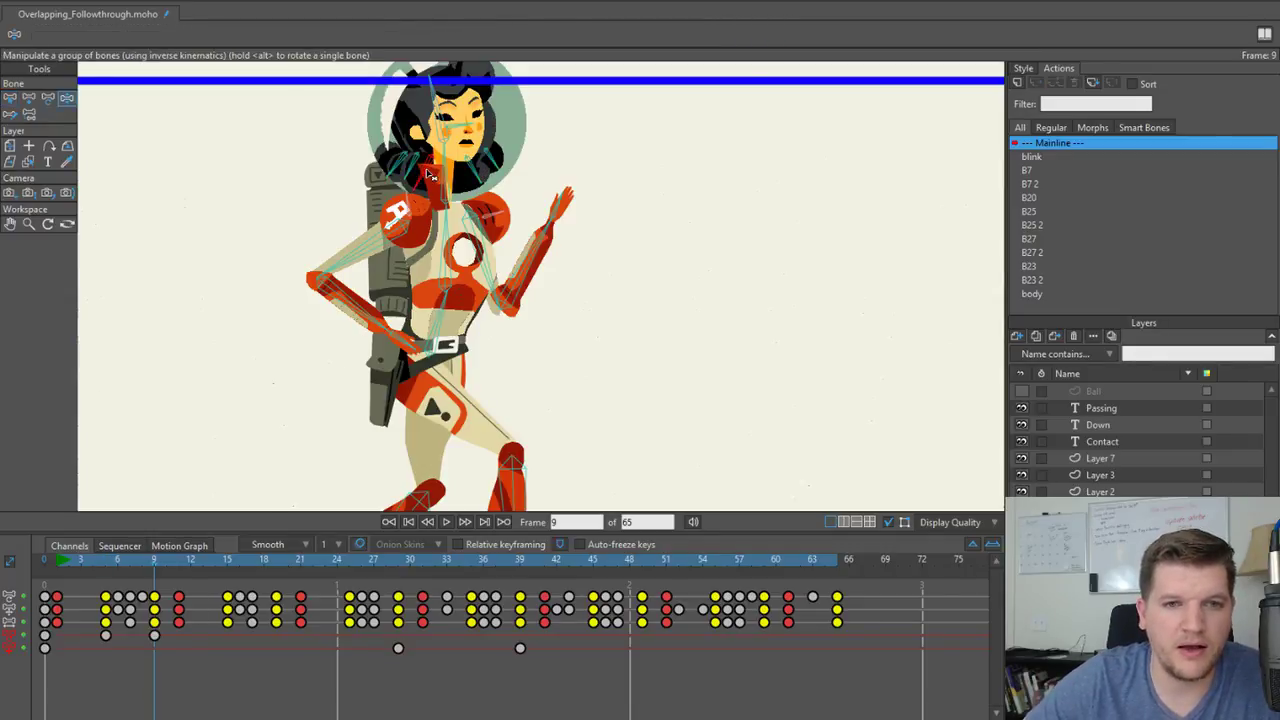
pyautogui.moveTo(409, 166); pyautogui.dragTo(457, 187)
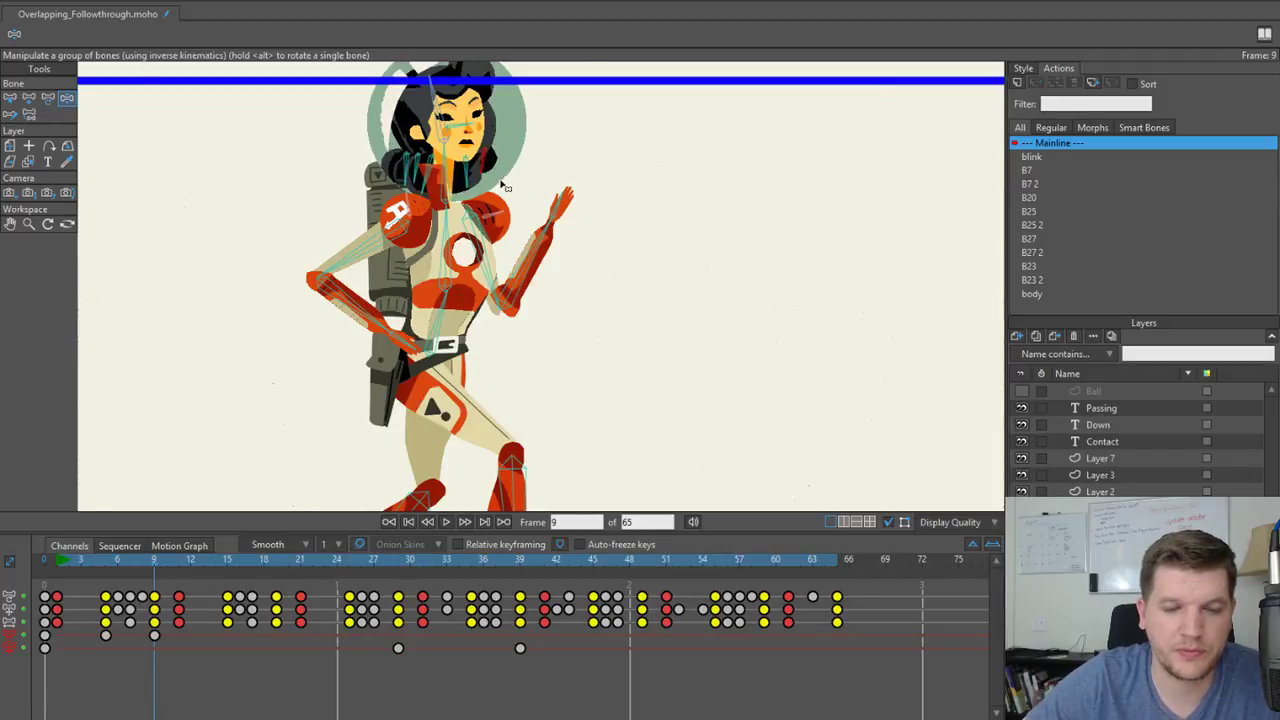
# Fine-tune the angle of the front hair lock at frame 9 with Manipulate Bones.
pyautogui.scroll(-3, 480, 160)
pyautogui.moveTo(475, 259); pyautogui.dragTo(452, 238)
pyautogui.scroll(2, 452, 238)
pyautogui.moveTo(442, 125); pyautogui.dragTo(419, 238)
pyautogui.scroll(5, 409, 254)
pyautogui.moveTo(442, 216); pyautogui.dragTo(437, 222)
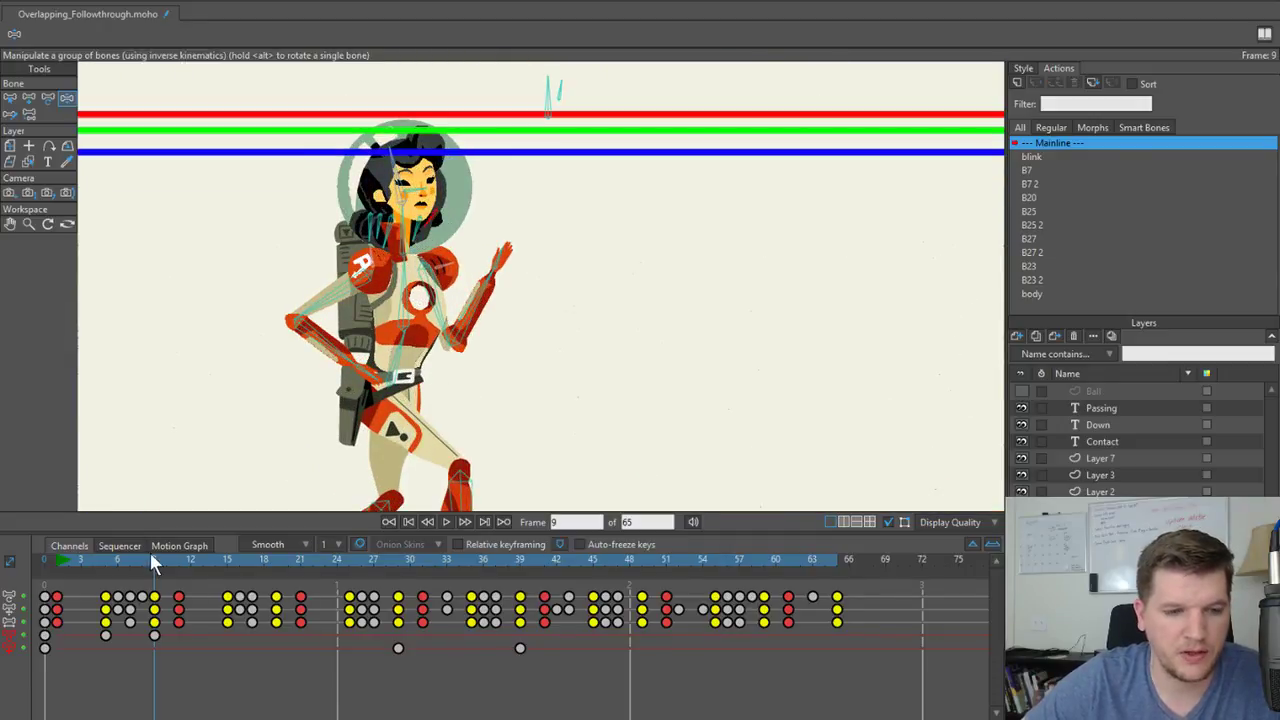
# Adjust the rear hair bones slightly at frame 11 with Manipulate Bones.
pyautogui.moveTo(153, 557)
pyautogui.mouseDown()
pyautogui.moveTo(186, 557)
pyautogui.moveTo(175, 564)
pyautogui.mouseUp()
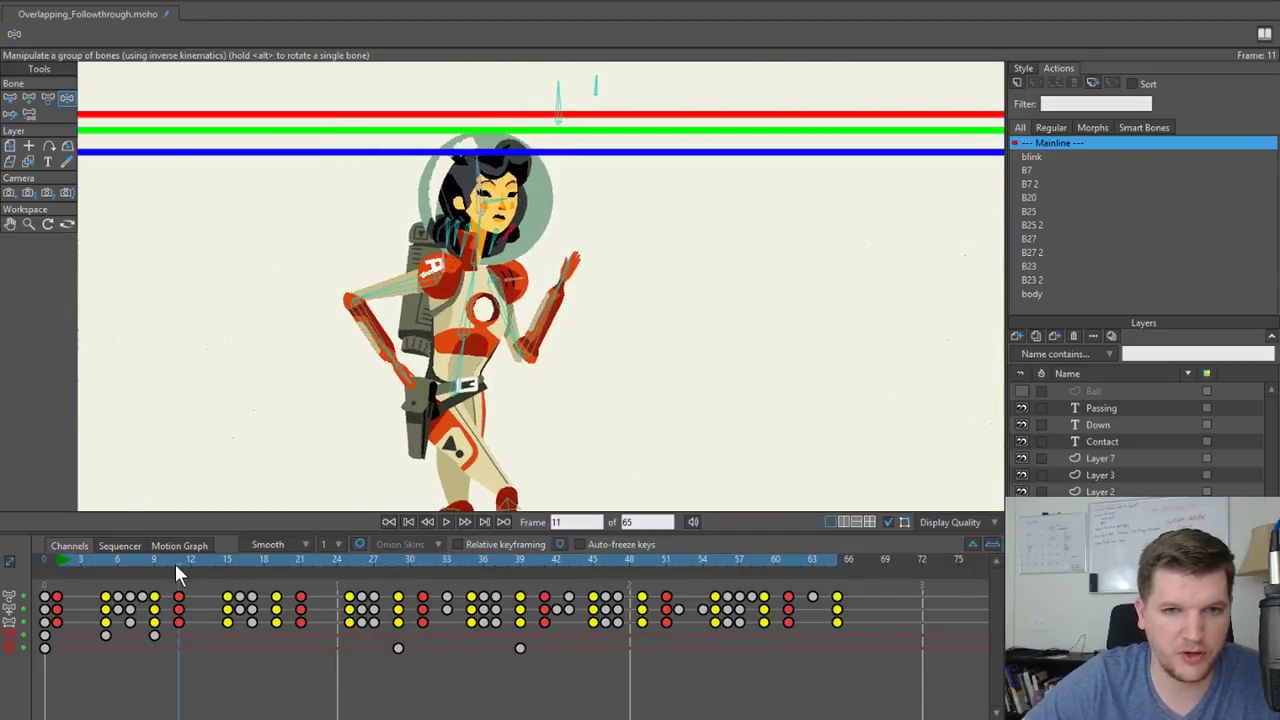
pyautogui.scroll(-2, 355, 257)
pyautogui.moveTo(391, 360); pyautogui.dragTo(347, 292)
pyautogui.scroll(2, 353, 257)
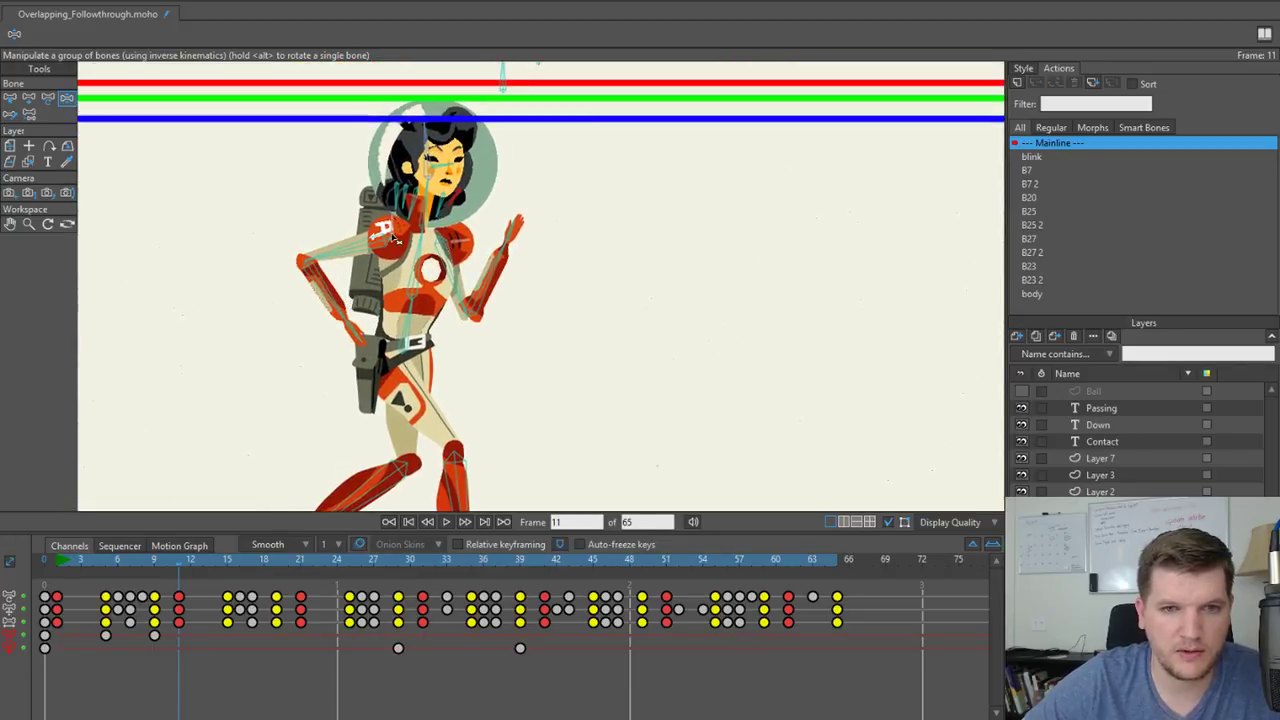
pyautogui.moveTo(402, 200); pyautogui.dragTo(395, 200)
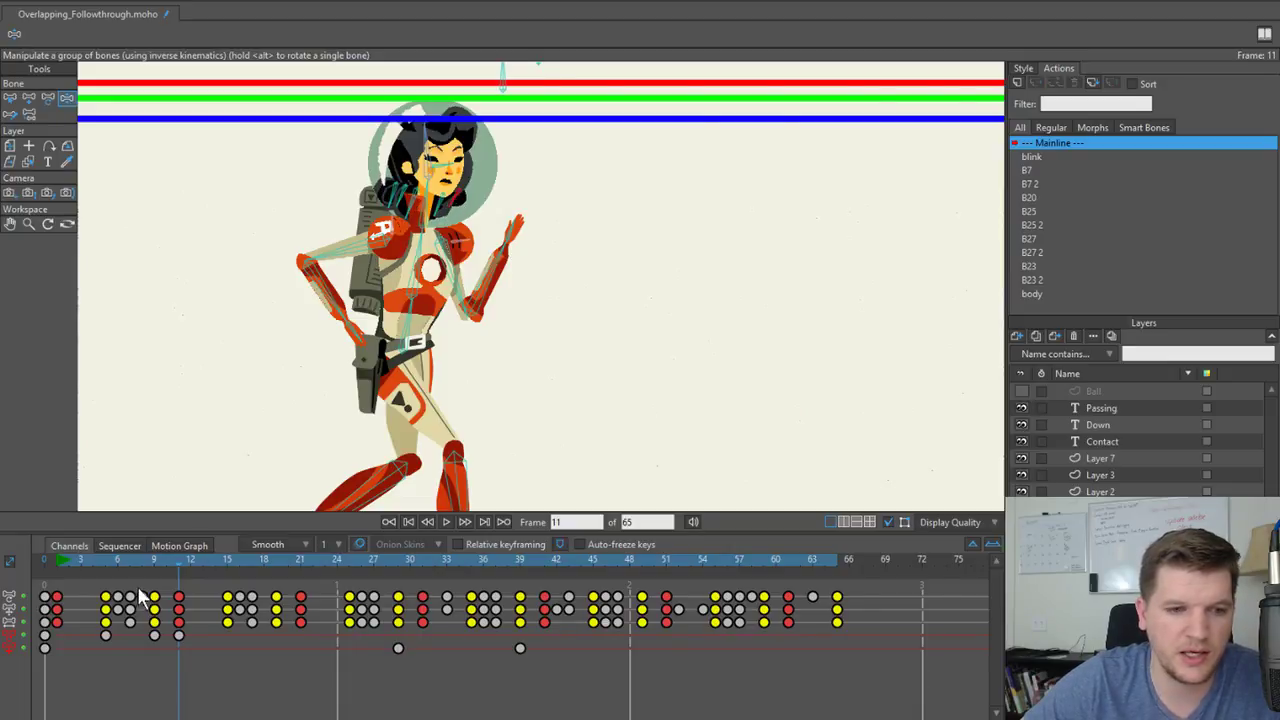
# Swing the hair bones outward at frame 15, using the frame 5 pose as reference, with rear locks backward and front locks forward.
pyautogui.moveTo(175, 556); pyautogui.dragTo(225, 557)
pyautogui.scroll(2, 357, 343)
pyautogui.scroll(-1, 240, 292)
pyautogui.moveTo(357, 343); pyautogui.dragTo(231, 370)
pyautogui.moveTo(179, 559); pyautogui.dragTo(221, 558)
pyautogui.scroll(2, 280, 251)
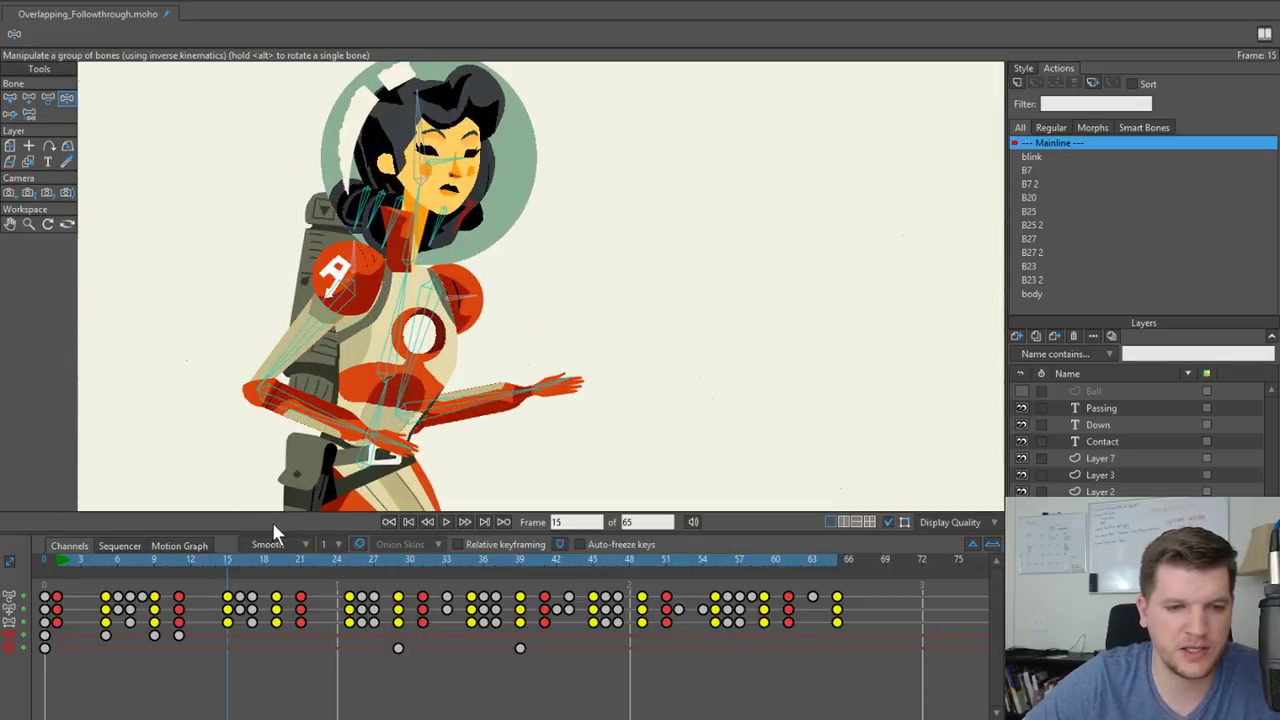
pyautogui.click(104, 555)
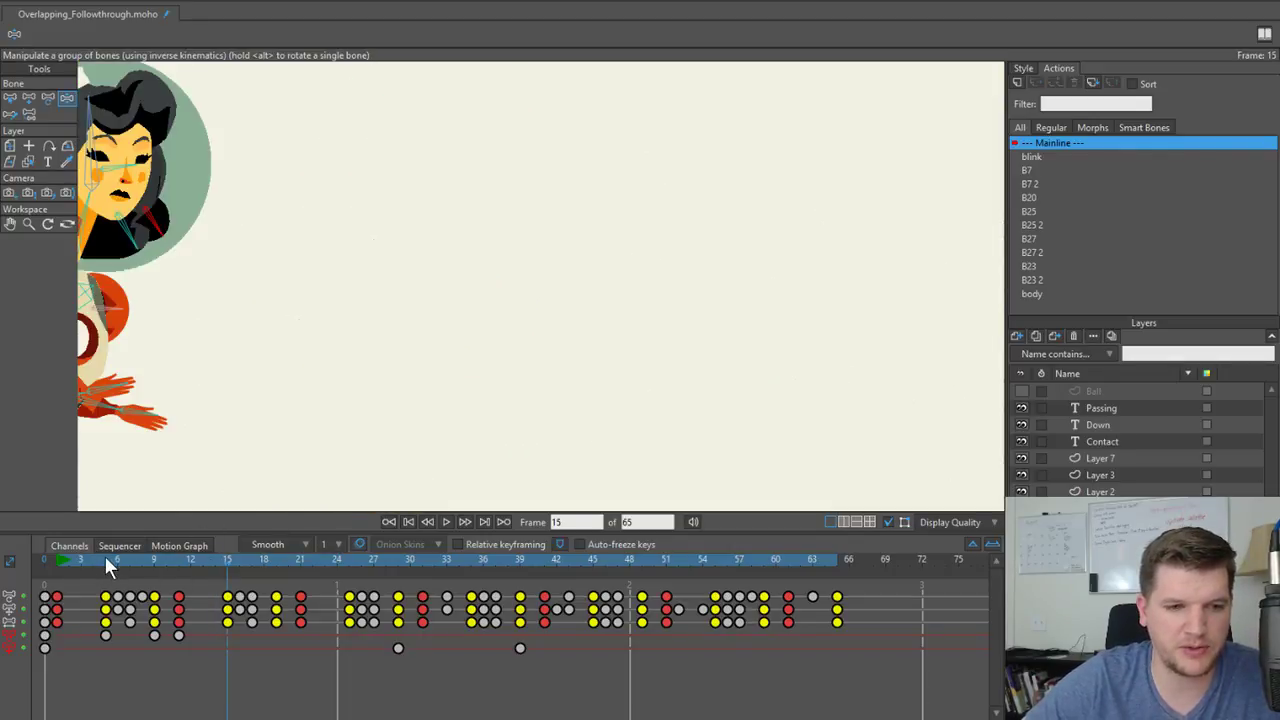
pyautogui.scroll(-2, 257, 322)
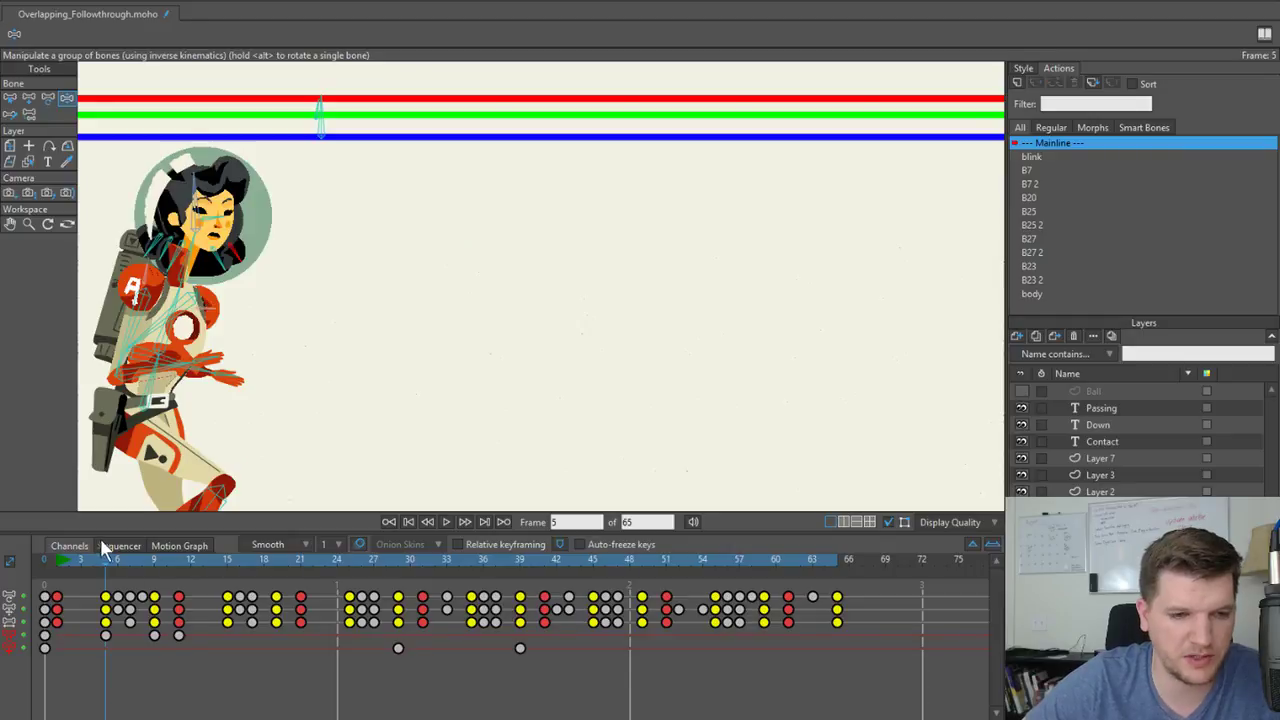
pyautogui.moveTo(104, 554); pyautogui.dragTo(228, 553)
pyautogui.scroll(3, 352, 362)
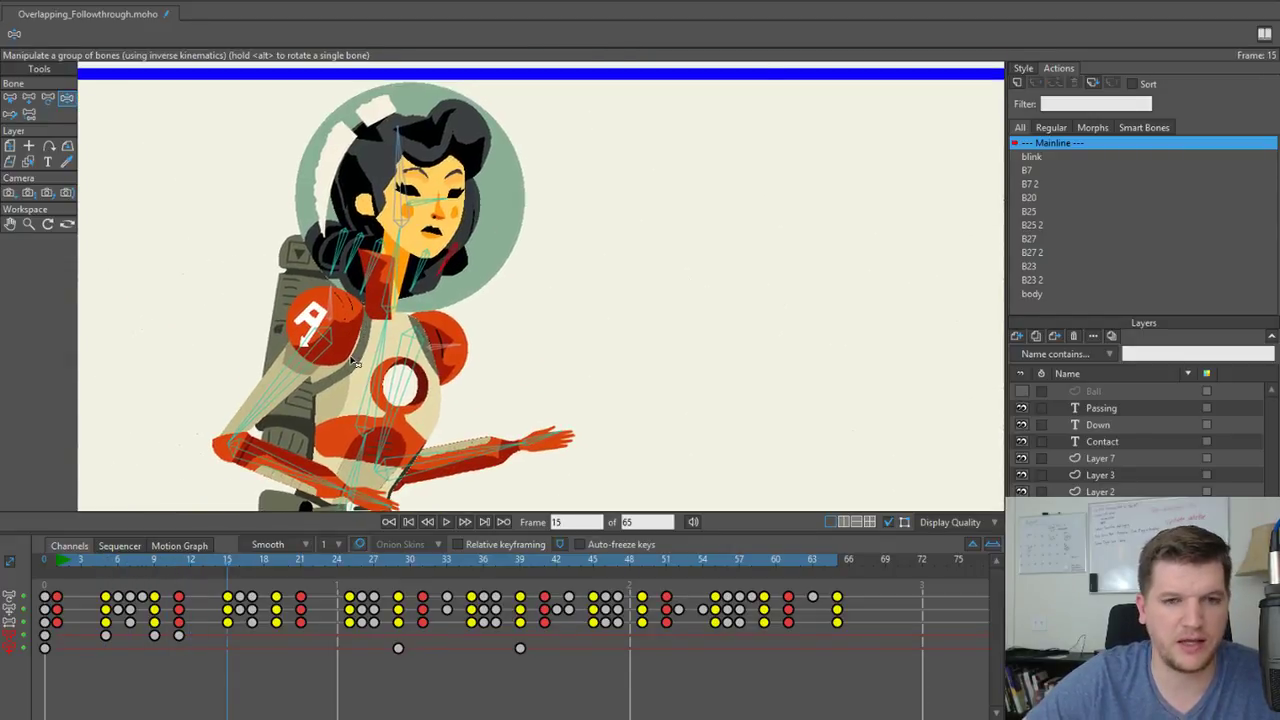
pyautogui.scroll(-5, 341, 332)
pyautogui.scroll(4, 341, 332)
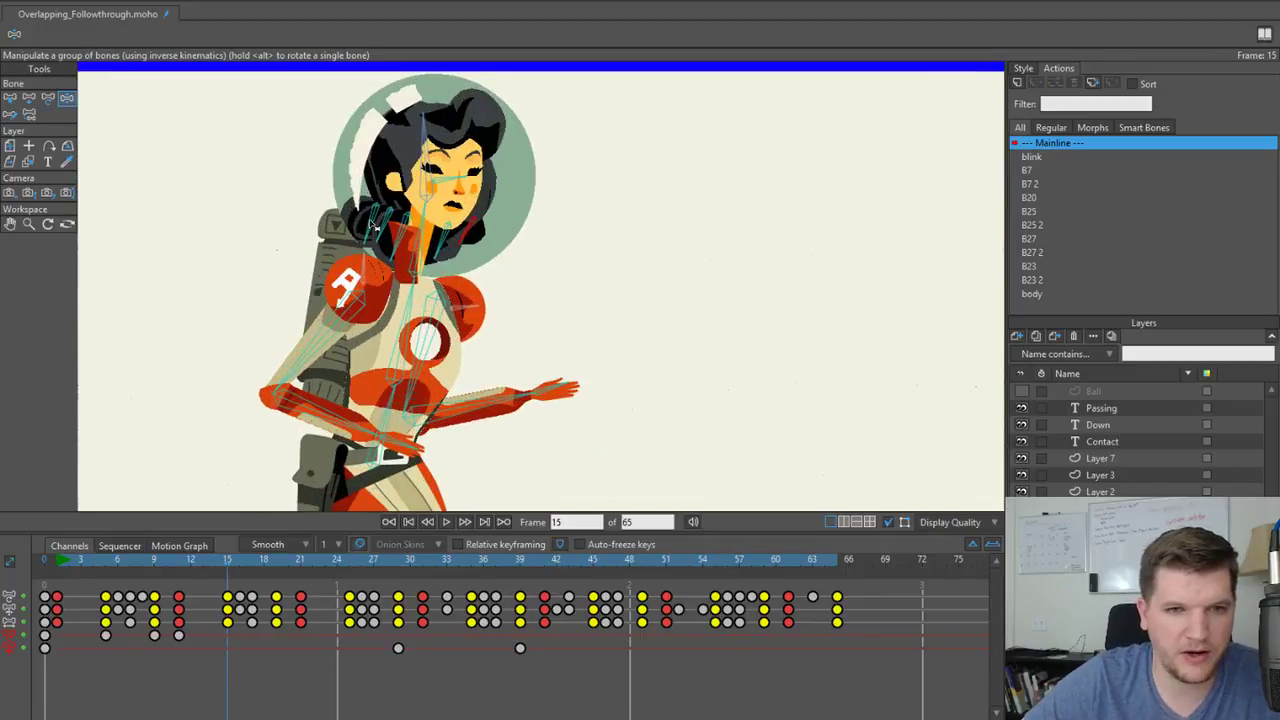
pyautogui.moveTo(375, 228); pyautogui.dragTo(490, 234)
pyautogui.scroll(-4, 451, 277)
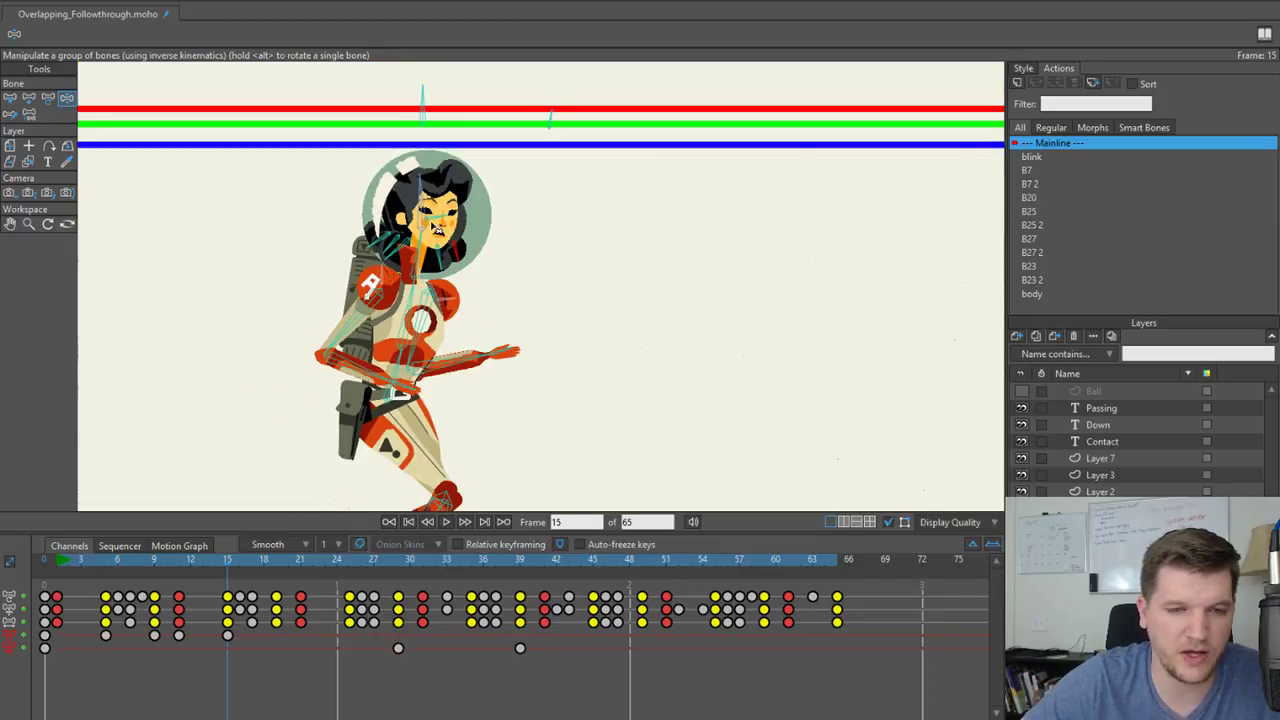
# Rotate the hair bones inward at frame 19 so the locks hang closer to the neck.
pyautogui.moveTo(224, 560); pyautogui.dragTo(275, 557)
pyautogui.scroll(1, 542, 262)
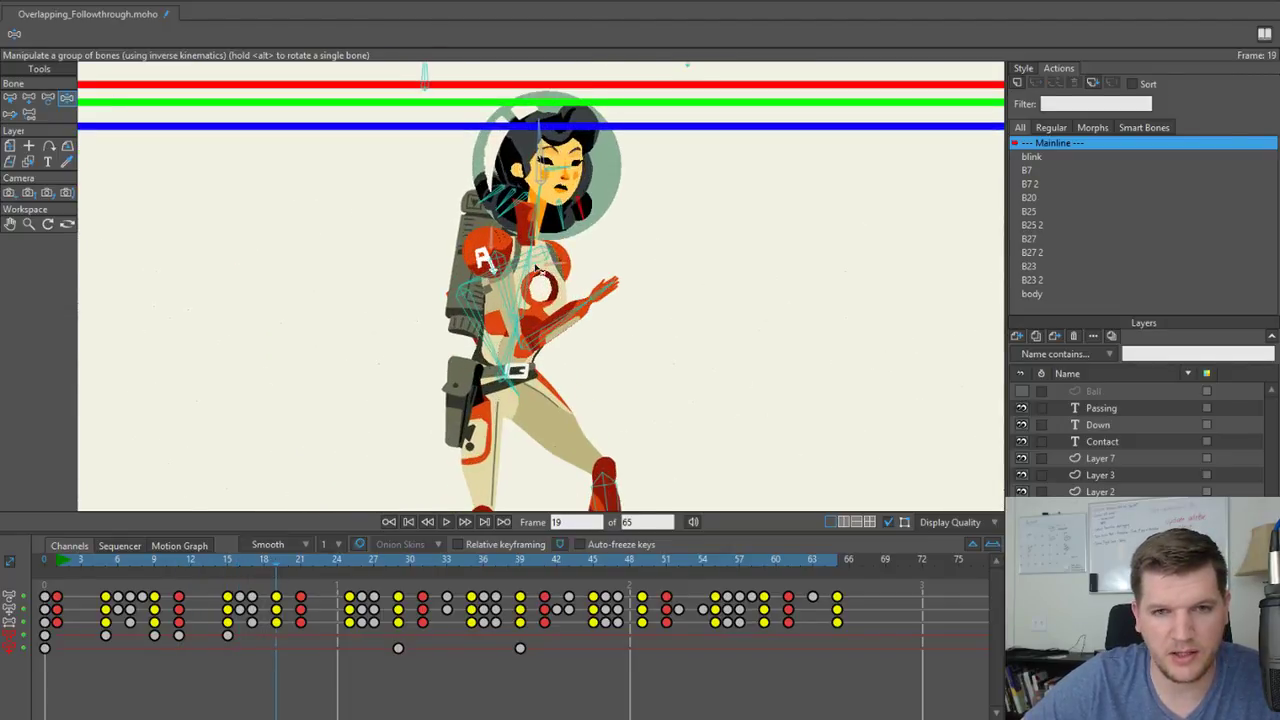
pyautogui.moveTo(541, 242); pyautogui.dragTo(480, 312)
pyautogui.moveTo(435, 267)
pyautogui.mouseDown()
pyautogui.moveTo(458, 280)
pyautogui.moveTo(441, 283)
pyautogui.moveTo(515, 287)
pyautogui.moveTo(433, 267)
pyautogui.mouseUp()
pyautogui.scroll(-1, 494, 303)
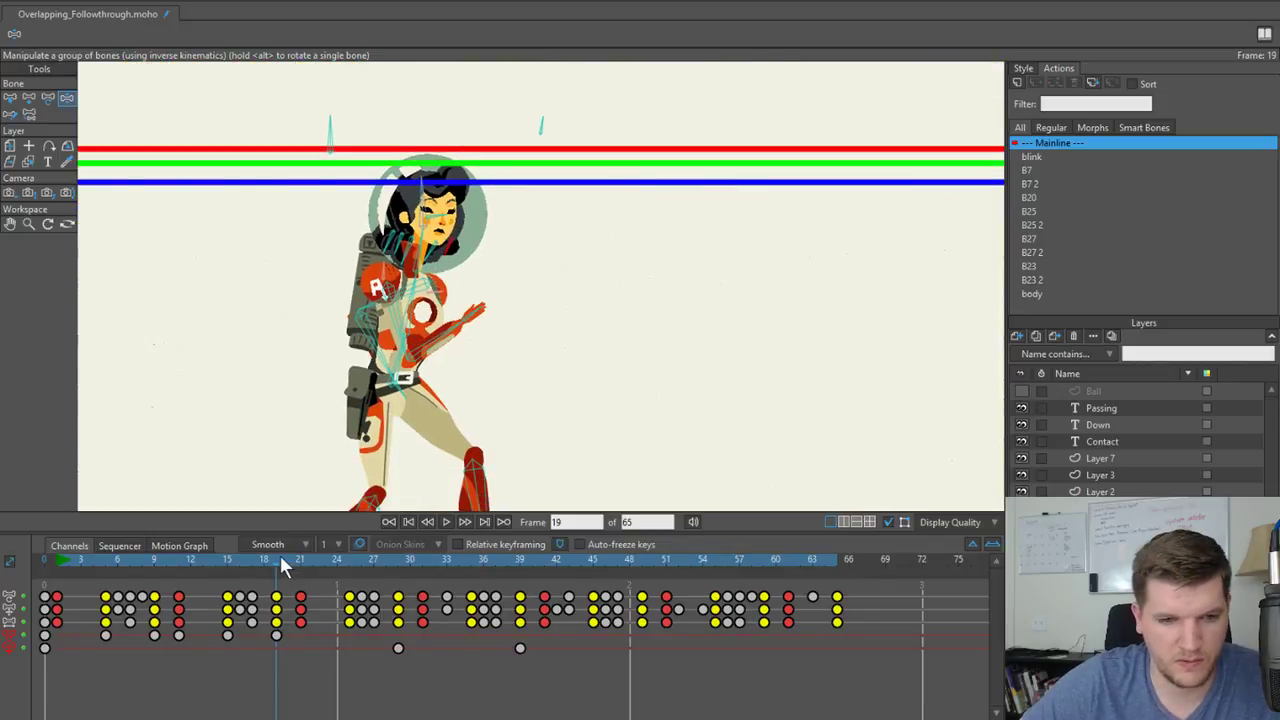
# Swing the hair bones outward at frame 25, the rear locks backward and the front locks forward.
pyautogui.moveTo(281, 562); pyautogui.dragTo(348, 573)
pyautogui.scroll(4, 490, 319)
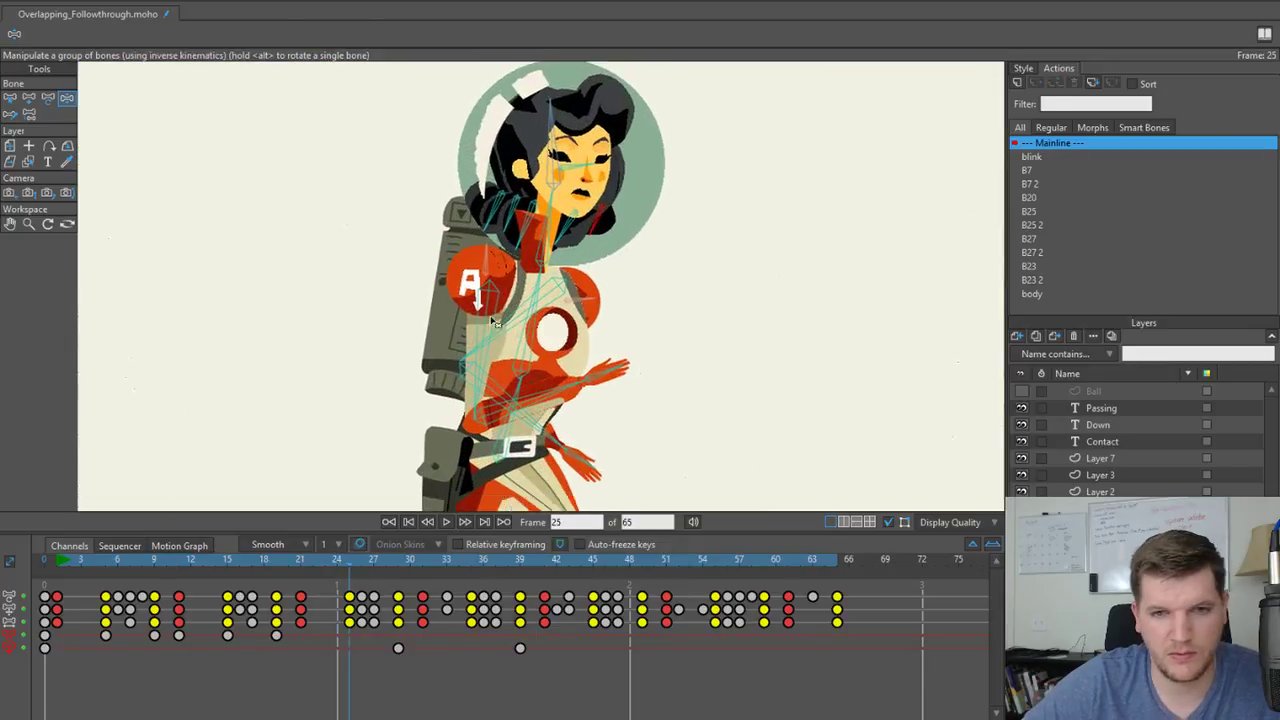
pyautogui.moveTo(491, 318); pyautogui.dragTo(403, 259)
pyautogui.moveTo(408, 149); pyautogui.dragTo(390, 132)
pyautogui.moveTo(423, 157); pyautogui.dragTo(437, 179)
pyautogui.moveTo(477, 171); pyautogui.dragTo(528, 165)
pyautogui.scroll(-4, 528, 175)
pyautogui.moveTo(547, 243); pyautogui.dragTo(497, 265)
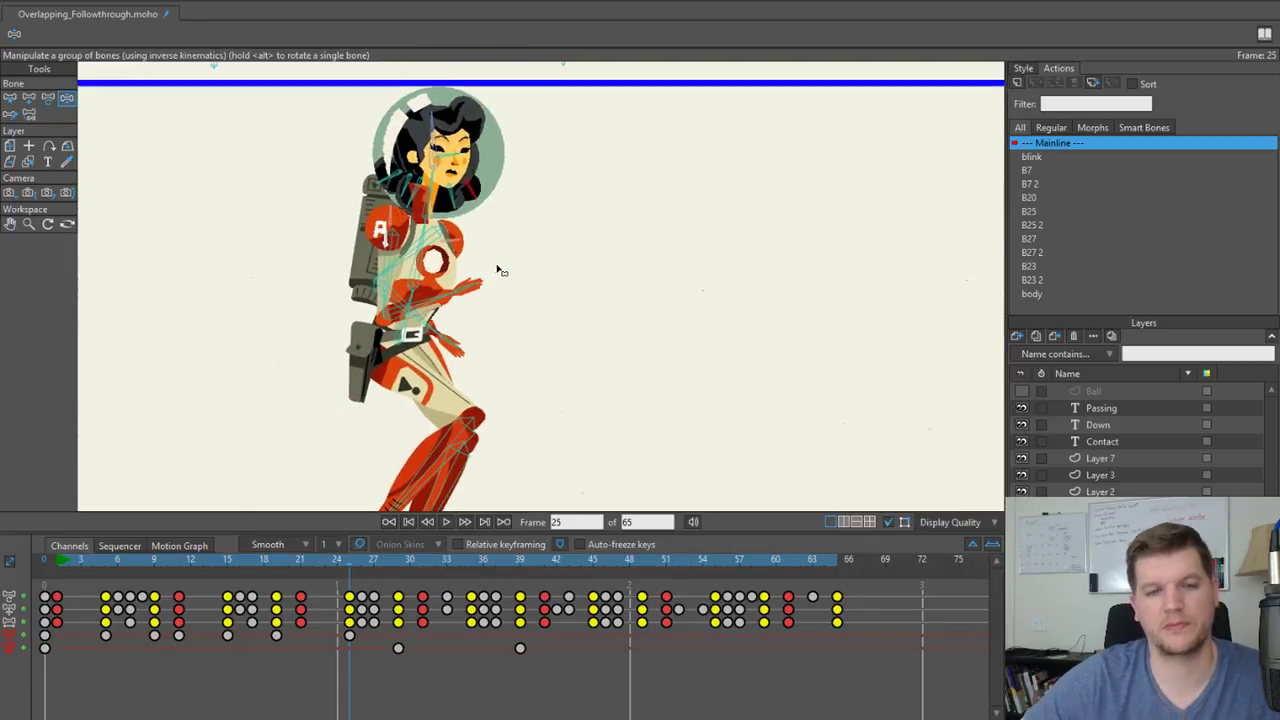
# Play the walk cycle from frame 1 to review the hair's overlapping motion.
pyautogui.scroll(-2, 497, 268)
pyautogui.moveTo(463, 330); pyautogui.dragTo(450, 298)
pyautogui.scroll(-4, 345, 370)
pyautogui.moveTo(370, 370); pyautogui.dragTo(427, 382)
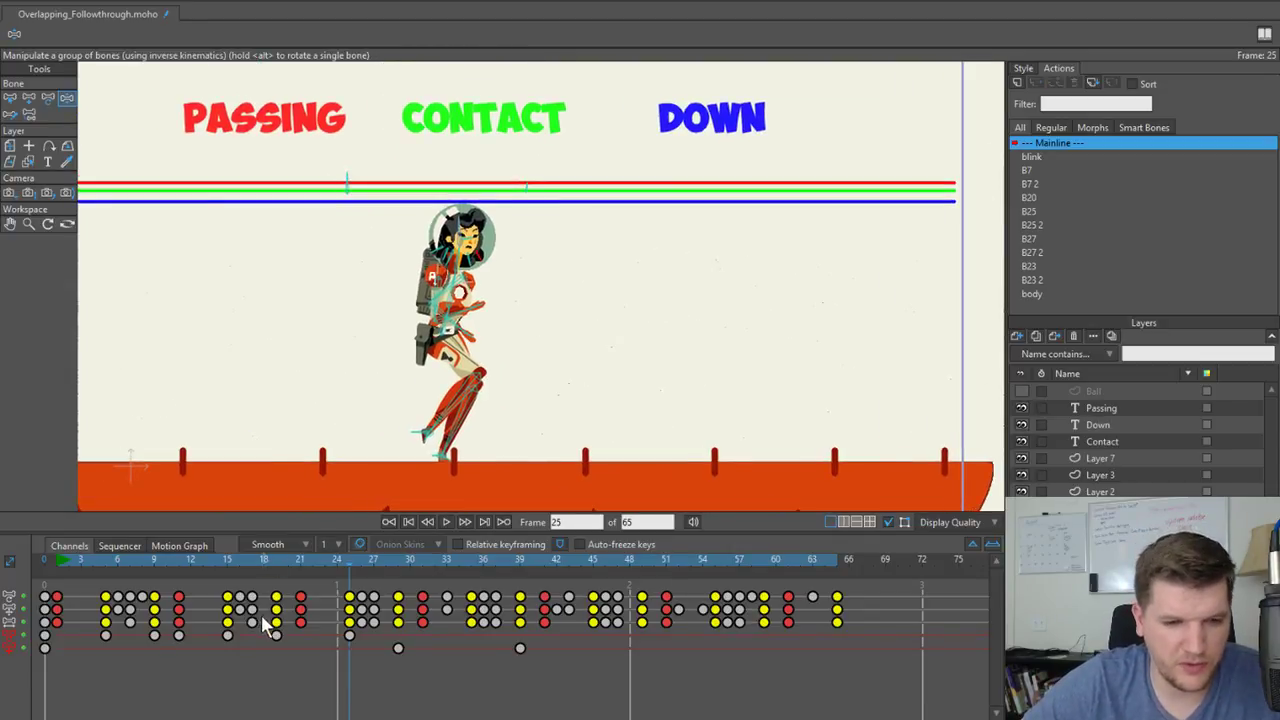
pyautogui.moveTo(354, 565); pyautogui.dragTo(56, 565)
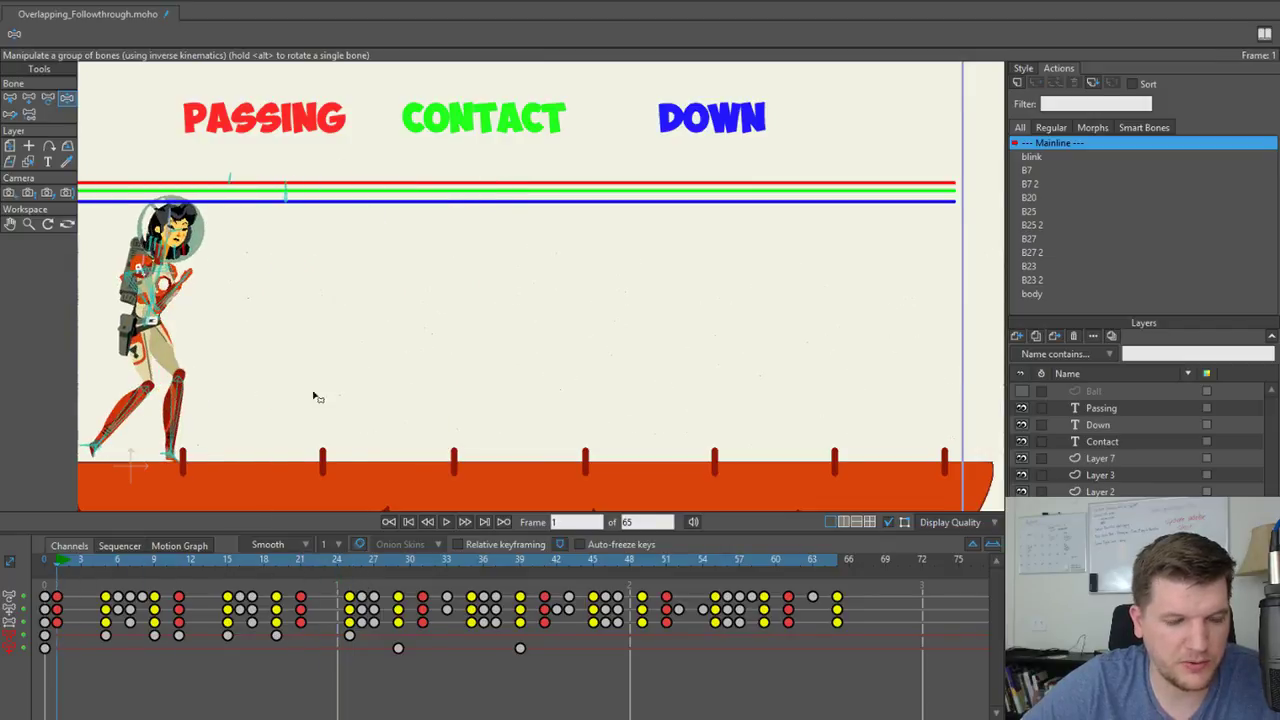
pyautogui.moveTo(313, 396); pyautogui.dragTo(406, 366)
pyautogui.scroll(2, 406, 366)
pyautogui.press('space')
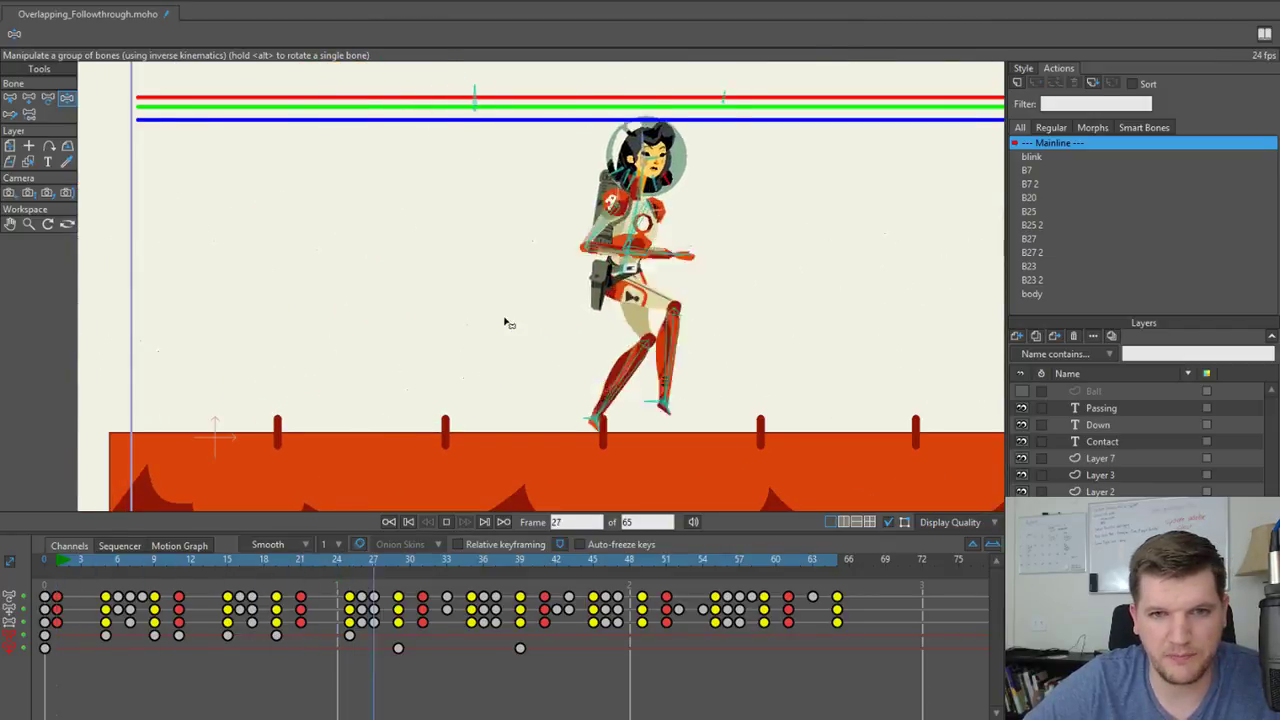
pyautogui.moveTo(492, 321); pyautogui.dragTo(438, 357)
pyautogui.moveTo(298, 367); pyautogui.dragTo(346, 354)
pyautogui.press('space')
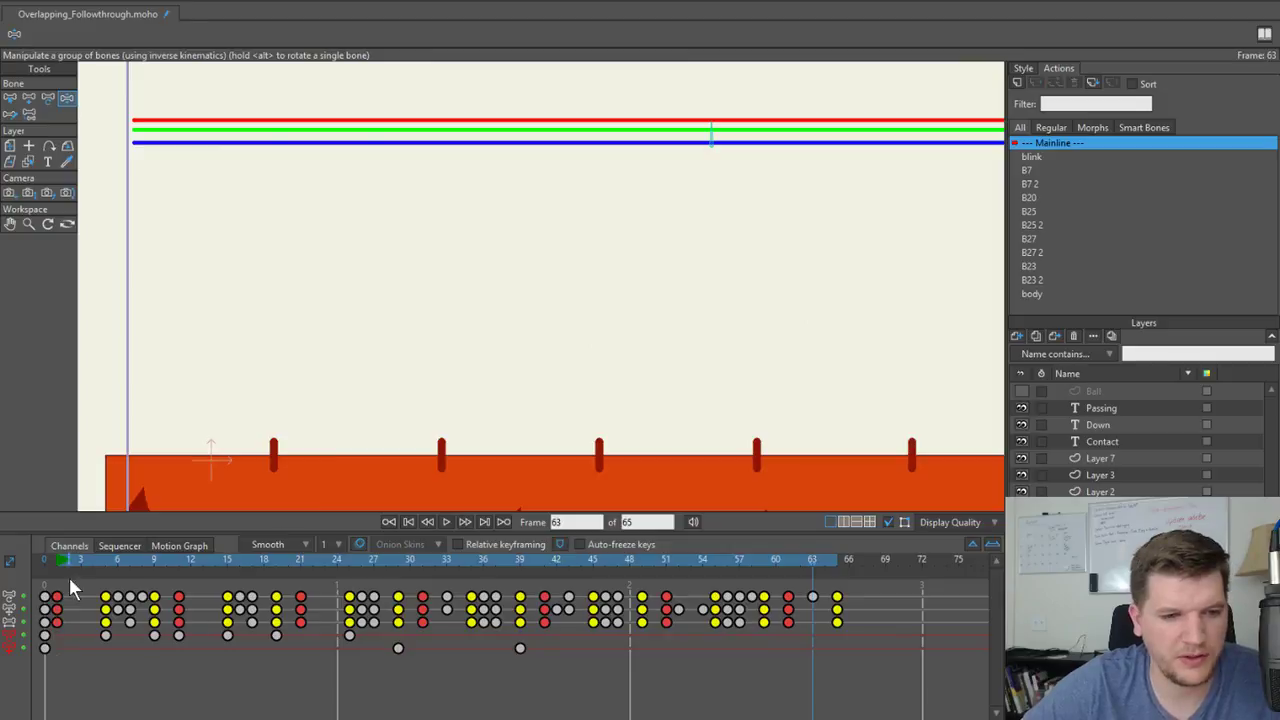
pyautogui.click(58, 559)
pyautogui.press('space')
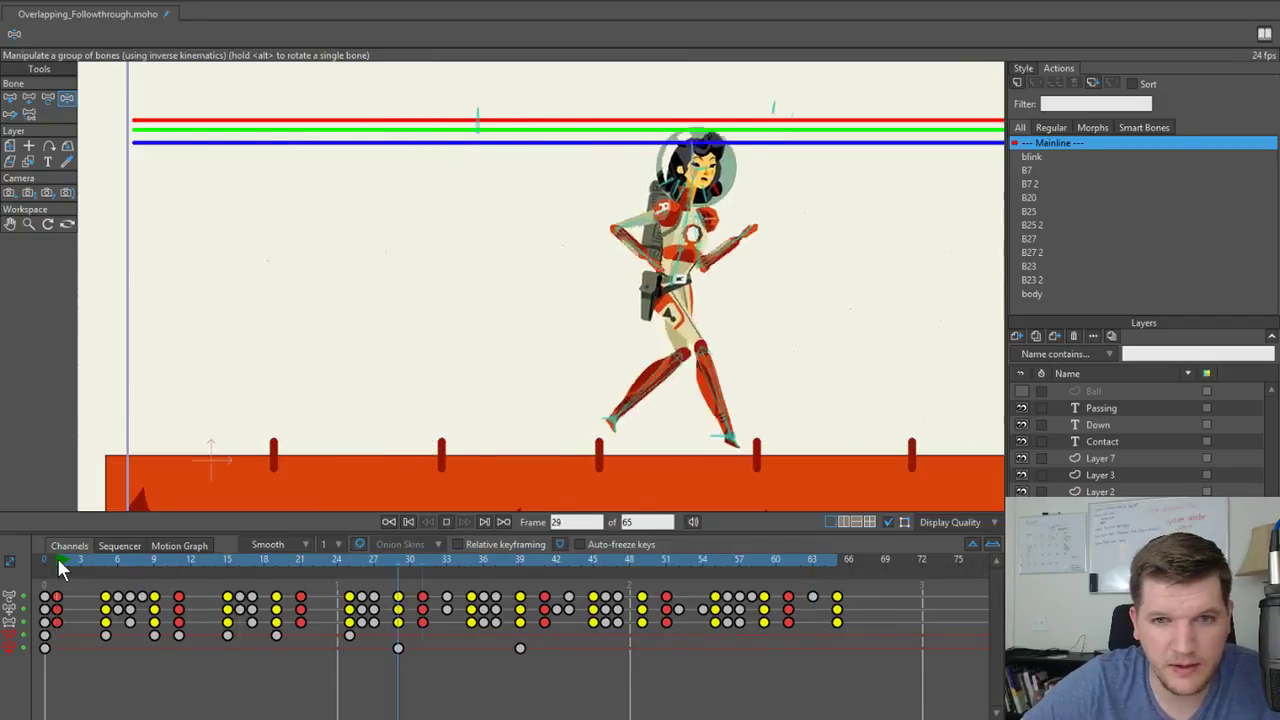
pyautogui.click(58, 559)
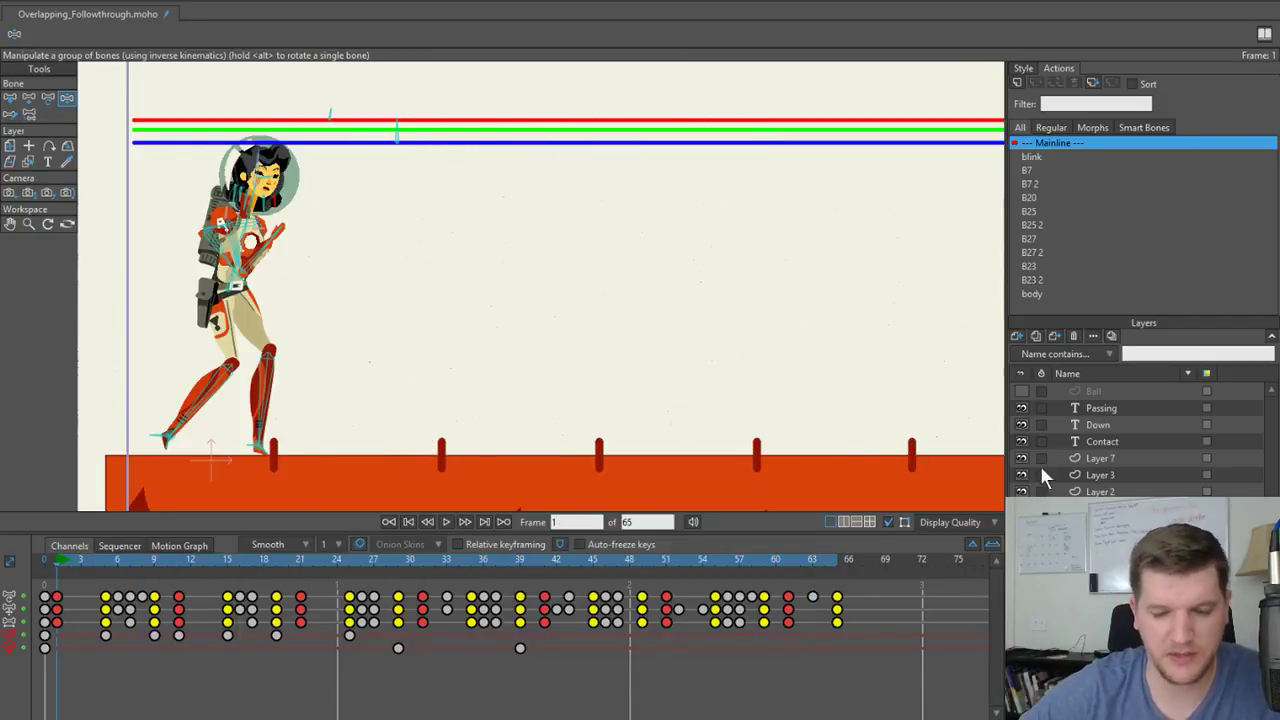
# Hide the bone overlay and replay the walk from frame 1 to check the hair swing without distraction.
pyautogui.click(889, 522)
pyautogui.scroll(-1, 418, 289)
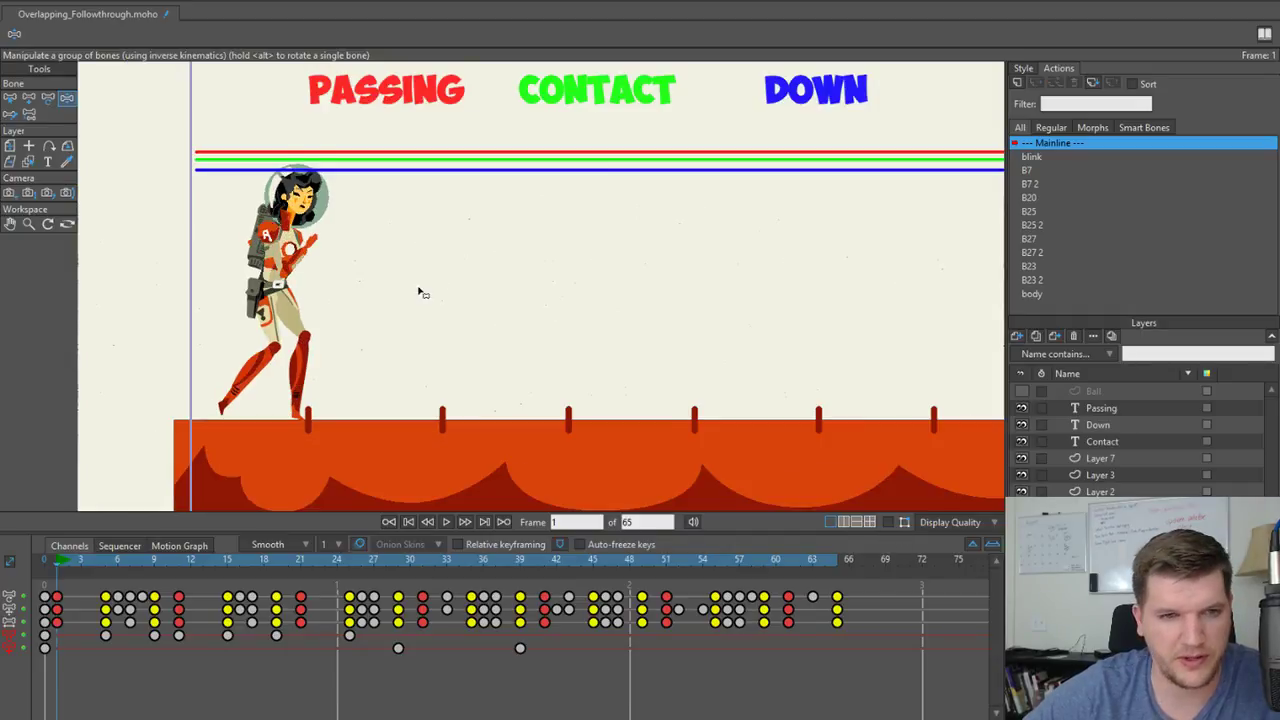
pyautogui.moveTo(417, 289); pyautogui.dragTo(412, 279)
pyautogui.scroll(1, 412, 280)
pyautogui.press('space')
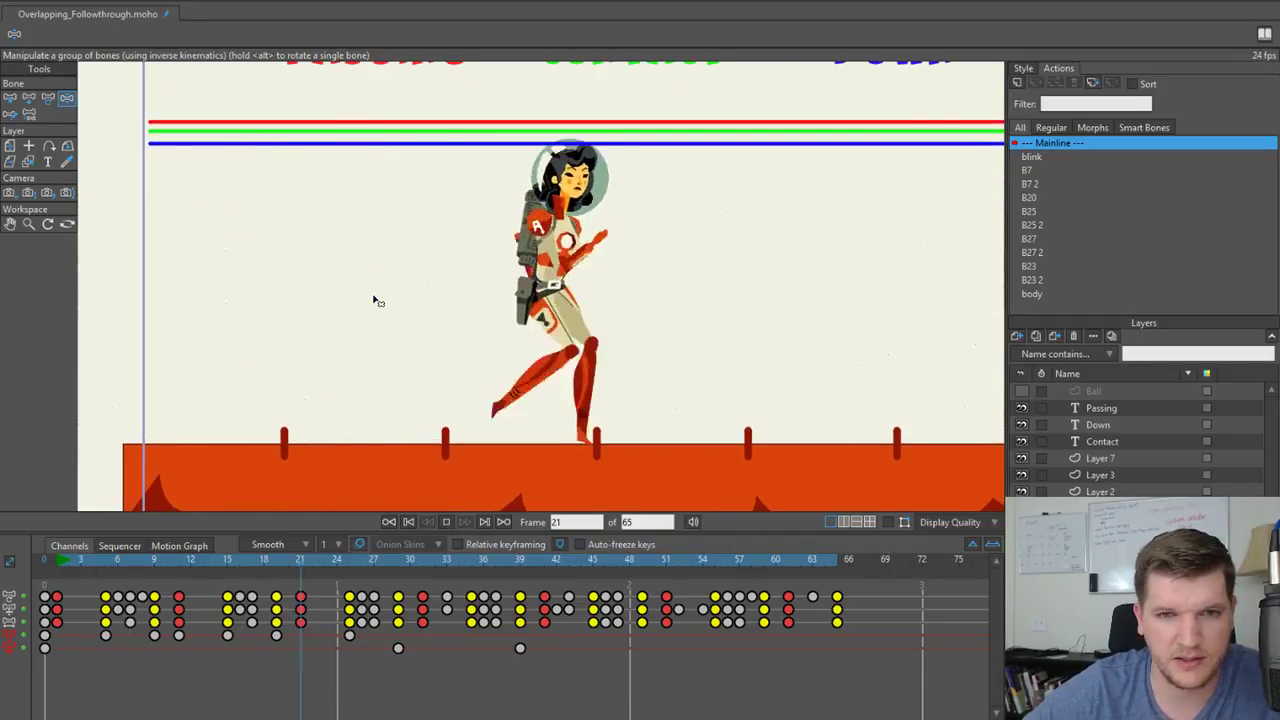
pyautogui.press('space')
pyautogui.moveTo(59, 555); pyautogui.dragTo(406, 479)
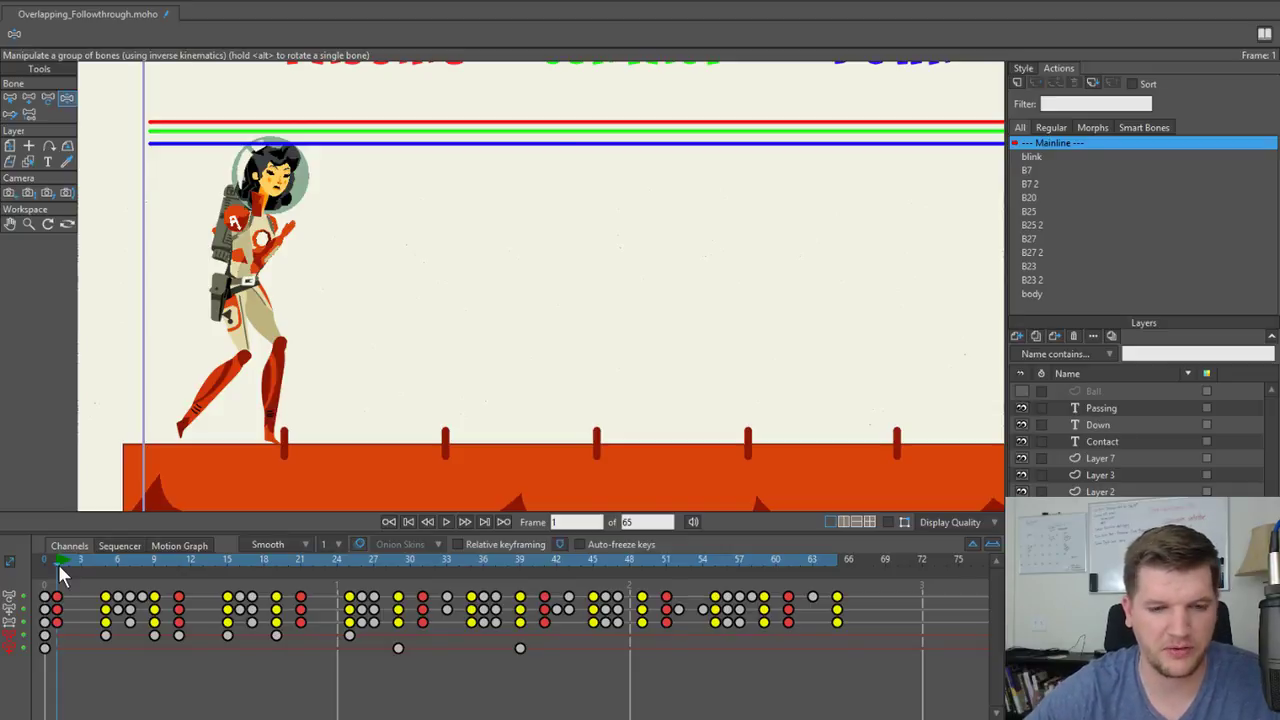
pyautogui.press('space')
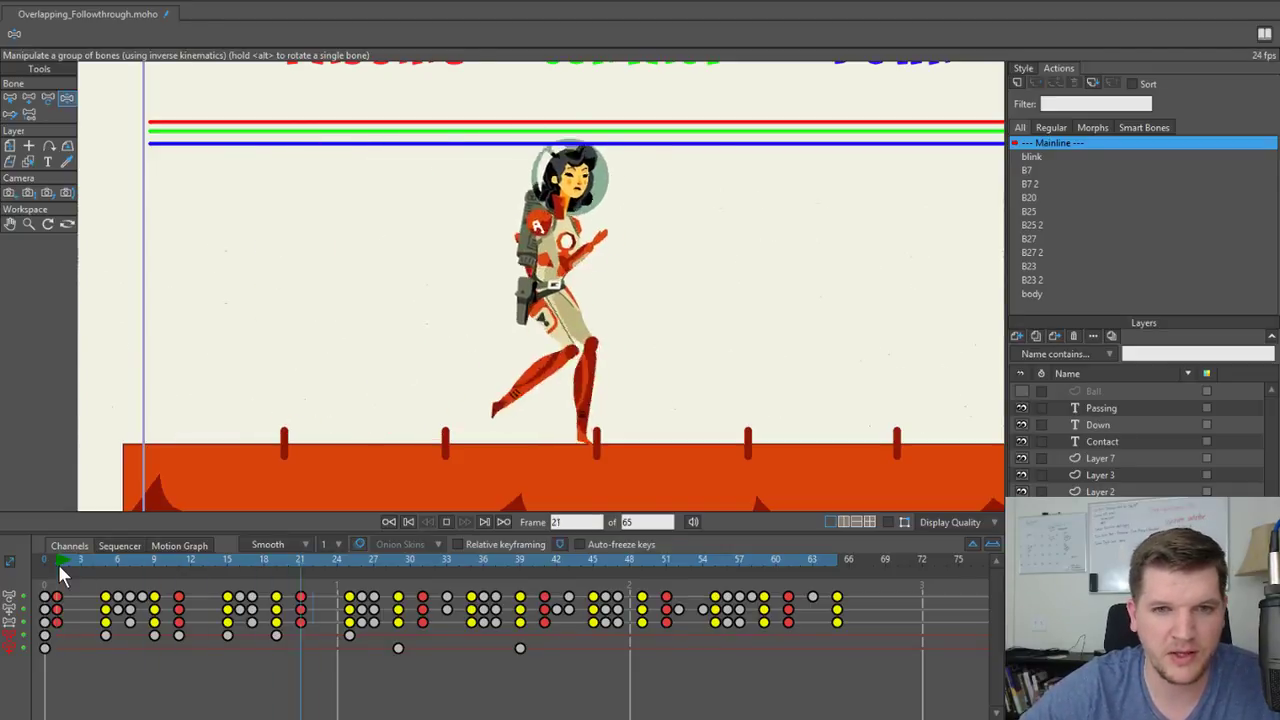
pyautogui.press('space')
# Show the bones again and repose the hair at frame 19, swinging the rear locks toward the neck and the front locks forward.
pyautogui.moveTo(56, 563); pyautogui.dragTo(278, 558)
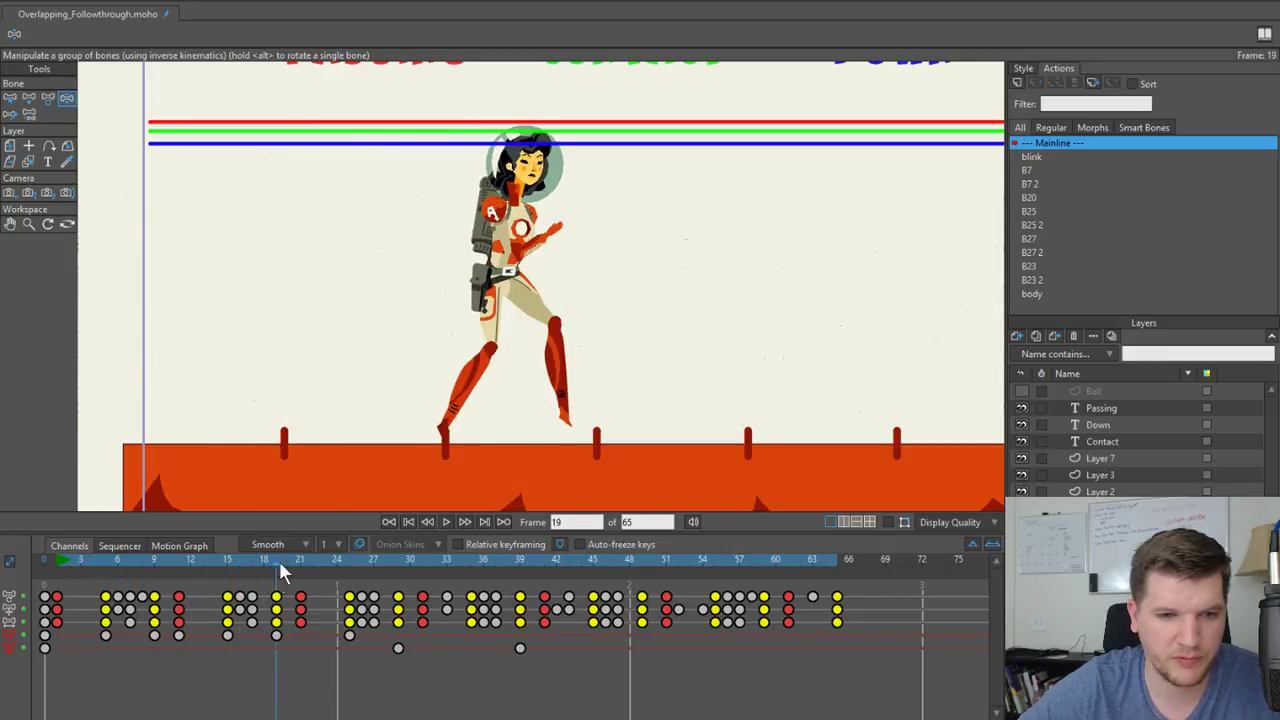
pyautogui.scroll(5, 530, 207)
pyautogui.moveTo(606, 205); pyautogui.dragTo(559, 291)
pyautogui.click(889, 522)
pyautogui.scroll(2, 540, 270)
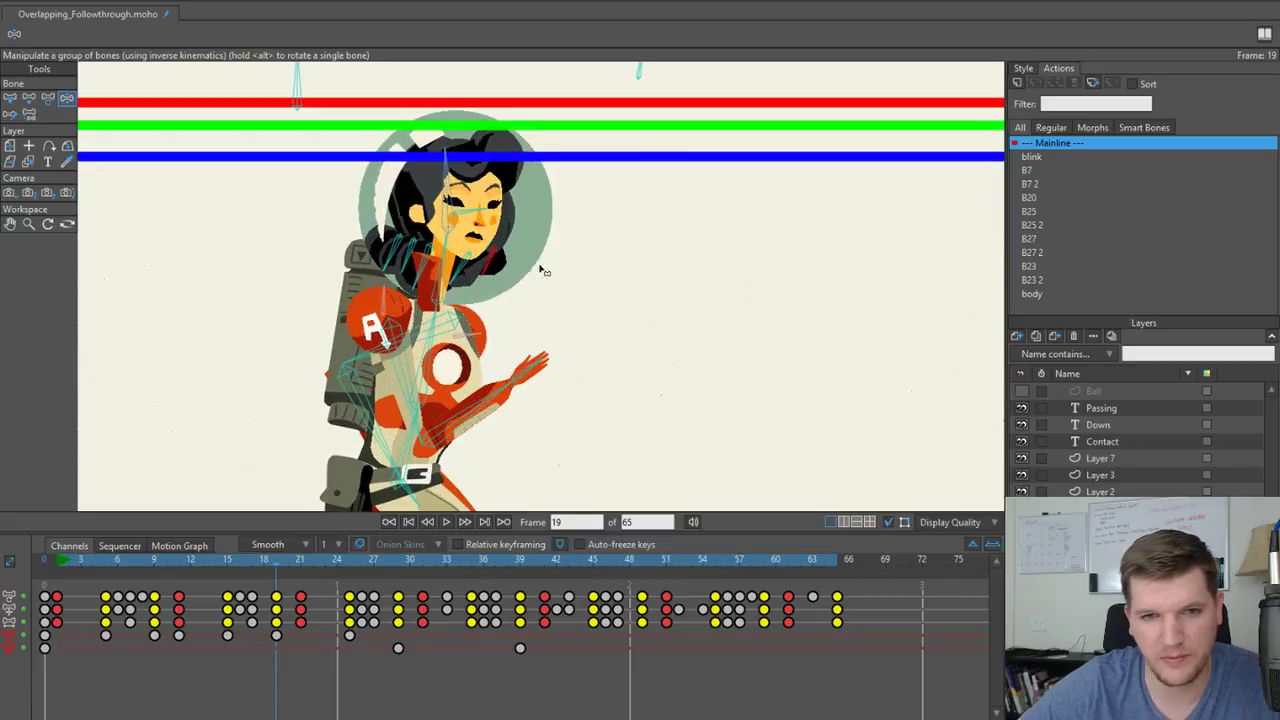
pyautogui.moveTo(486, 257); pyautogui.dragTo(425, 273)
pyautogui.hotkey('ctrl', 'z')
pyautogui.click(437, 281)
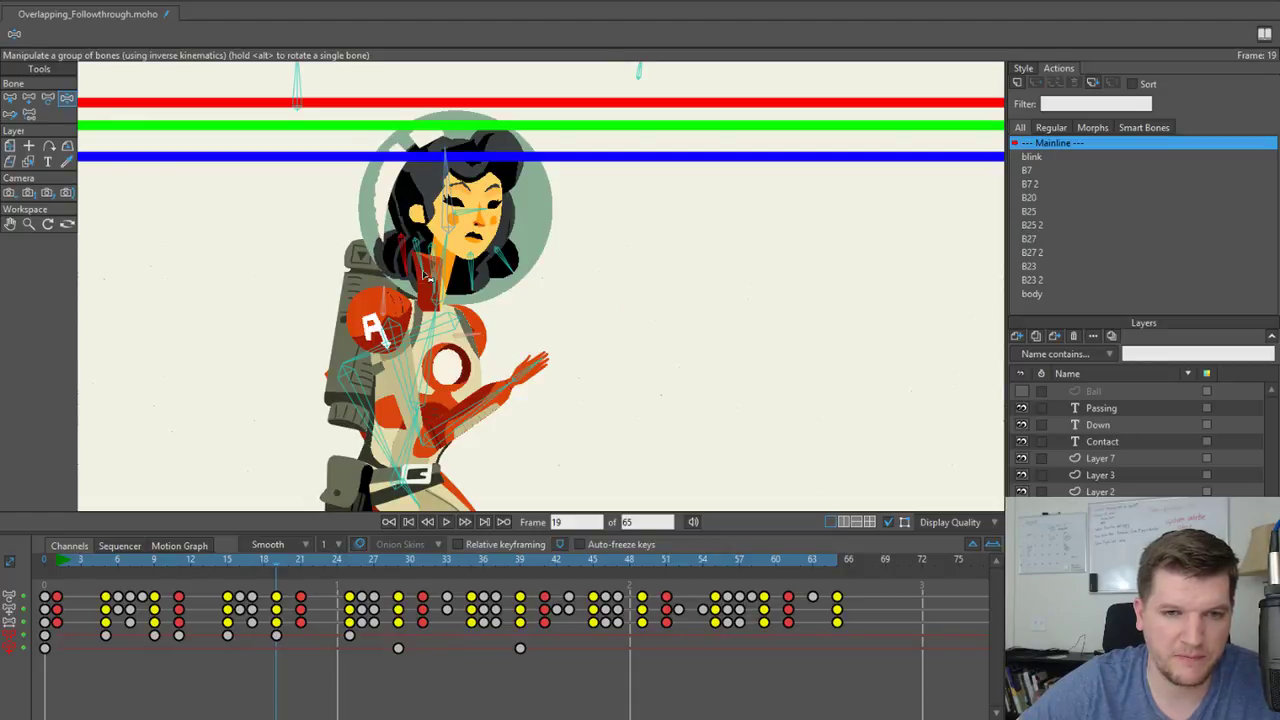
# Select all the hair bones at frame 11 and delete their keyframe there.
pyautogui.scroll(-4, 425, 275)
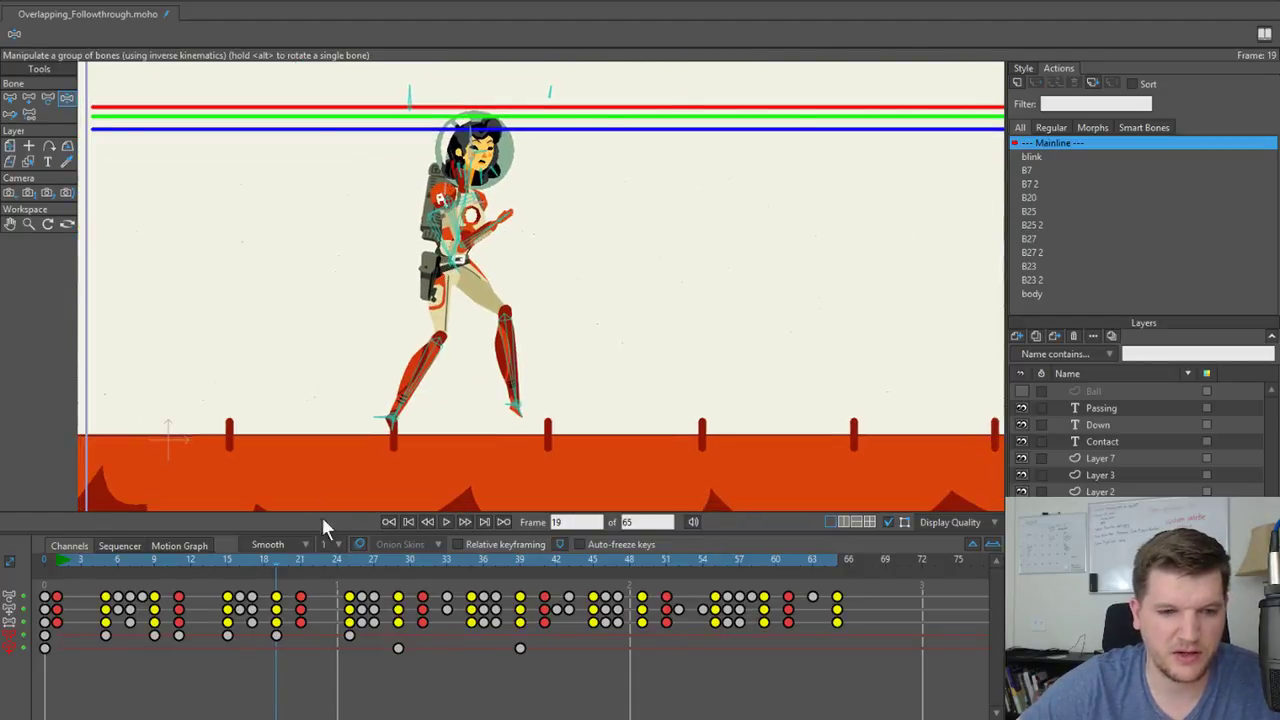
pyautogui.moveTo(231, 562); pyautogui.dragTo(177, 598)
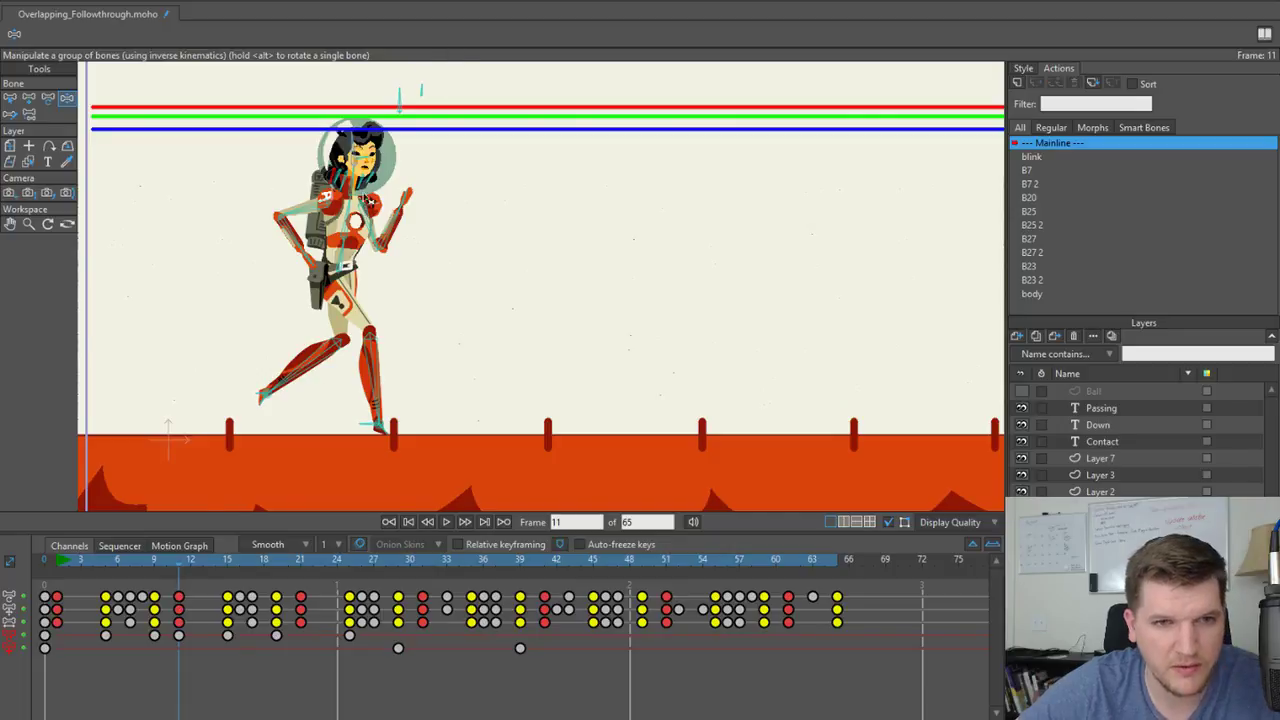
pyautogui.scroll(3, 370, 200)
pyautogui.press('z')
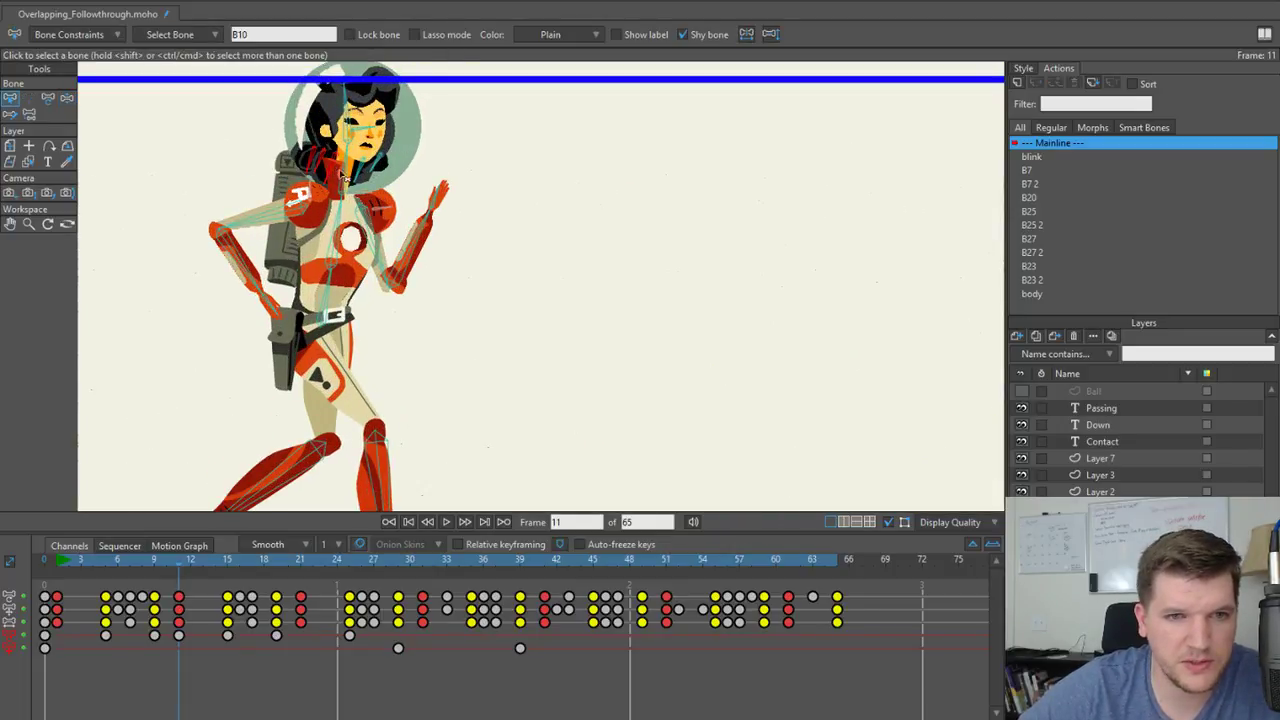
pyautogui.click(179, 637)
pyautogui.press('Delete')
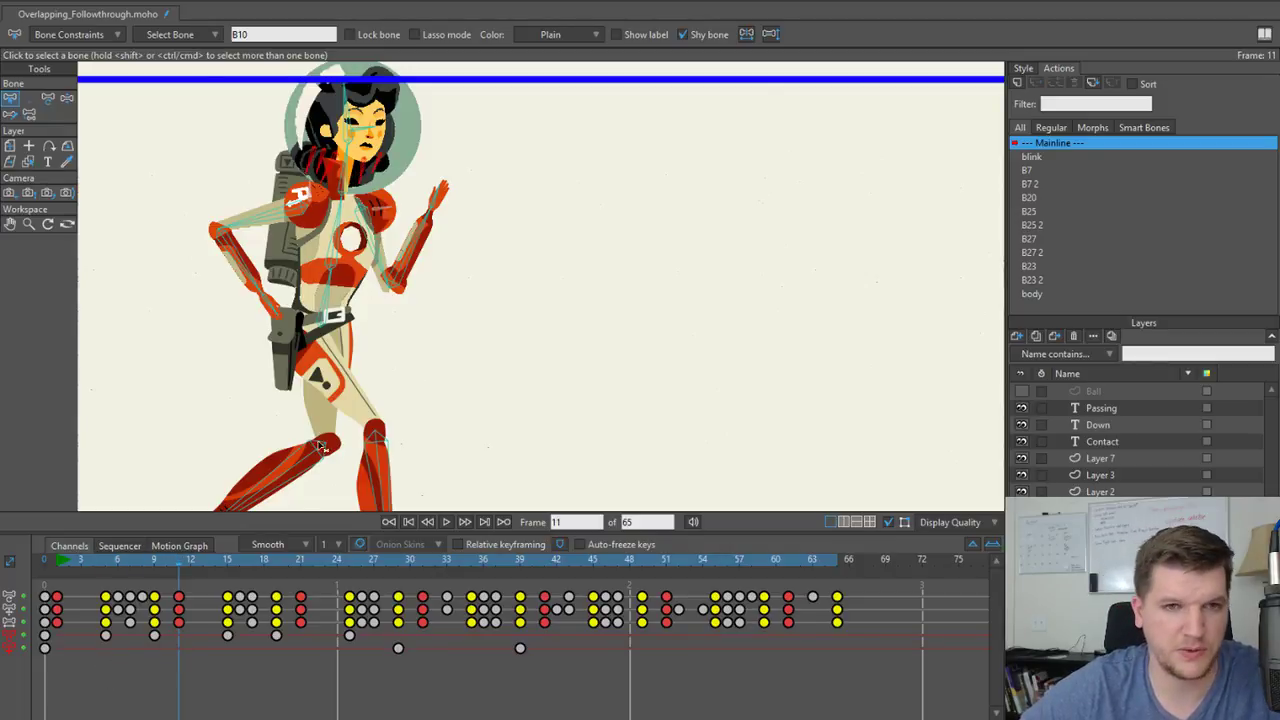
pyautogui.scroll(-2, 303, 248)
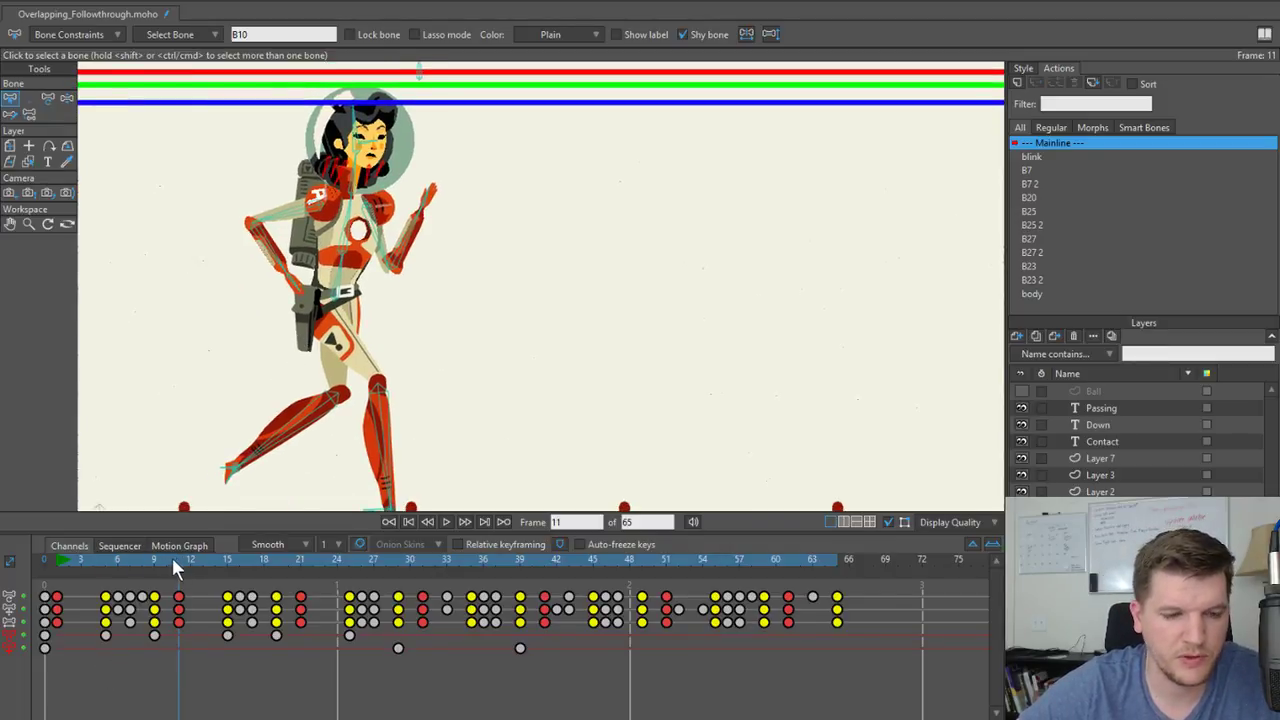
# Scrub from frame 11 to frame 15 to check how the hair moves between its poses.
pyautogui.moveTo(173, 561); pyautogui.dragTo(226, 572)
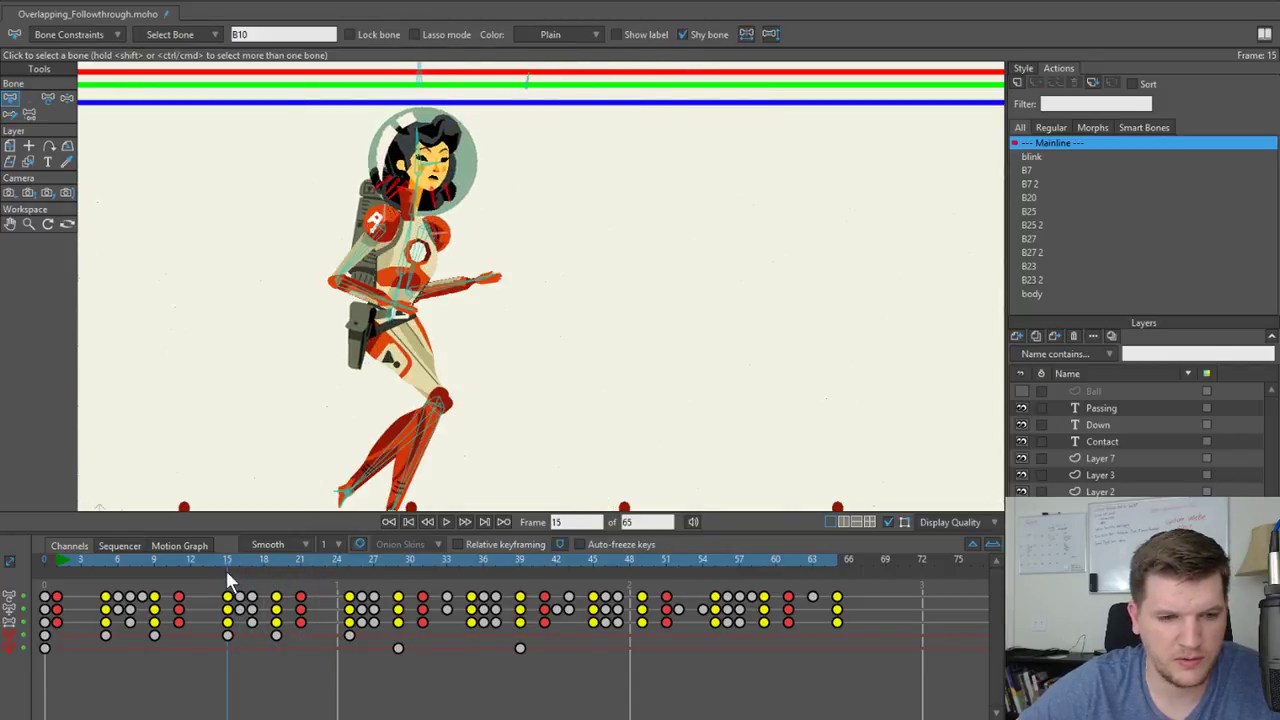
pyautogui.scroll(-2, 470, 460)
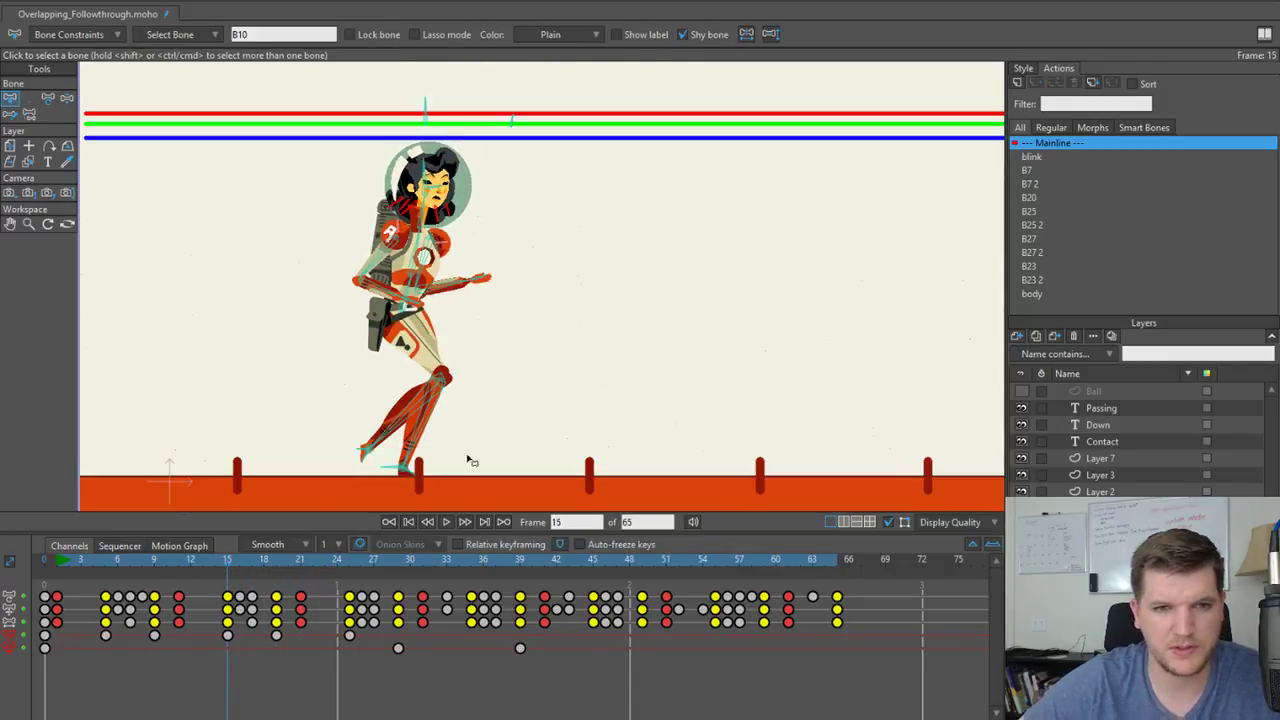
pyautogui.moveTo(468, 457); pyautogui.dragTo(457, 347)
pyautogui.scroll(-5, 225, 342)
pyautogui.moveTo(262, 337); pyautogui.dragTo(281, 367)
pyautogui.scroll(4, 281, 367)
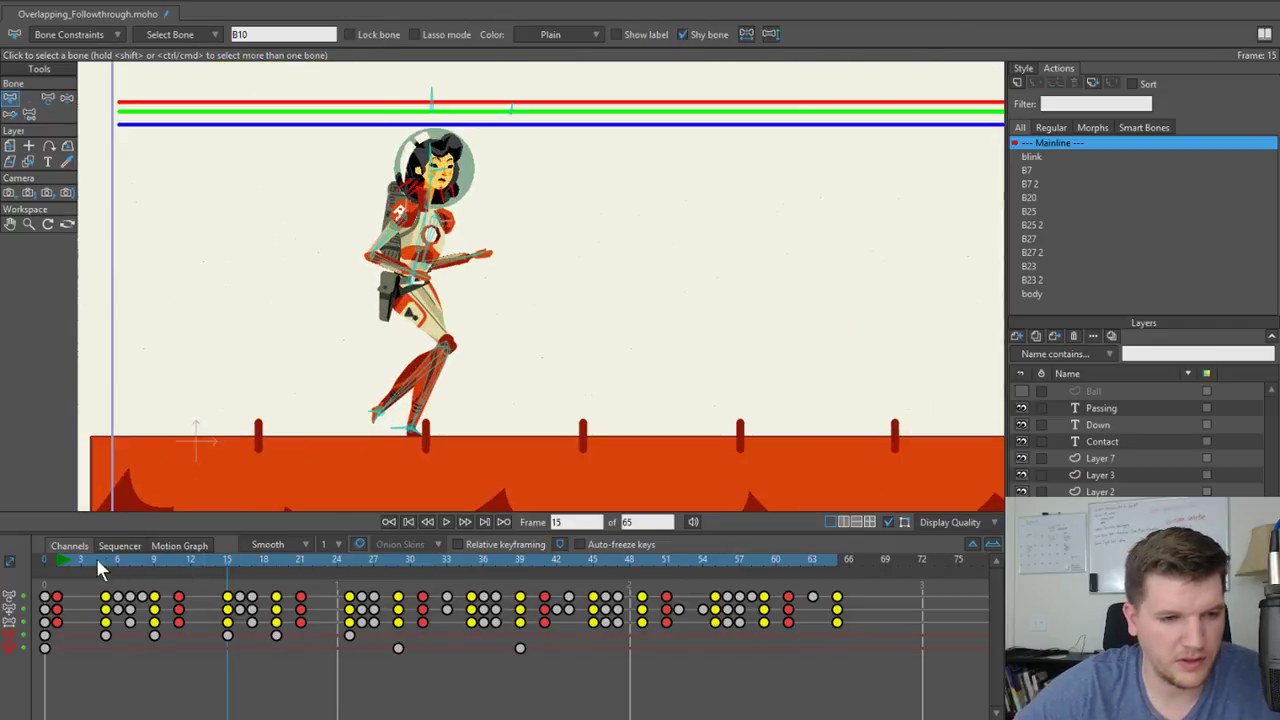
# Replay the walk from frame 1 to check the hair swing, and return to frame 1.
pyautogui.moveTo(95, 568); pyautogui.dragTo(54, 568)
pyautogui.press('space')
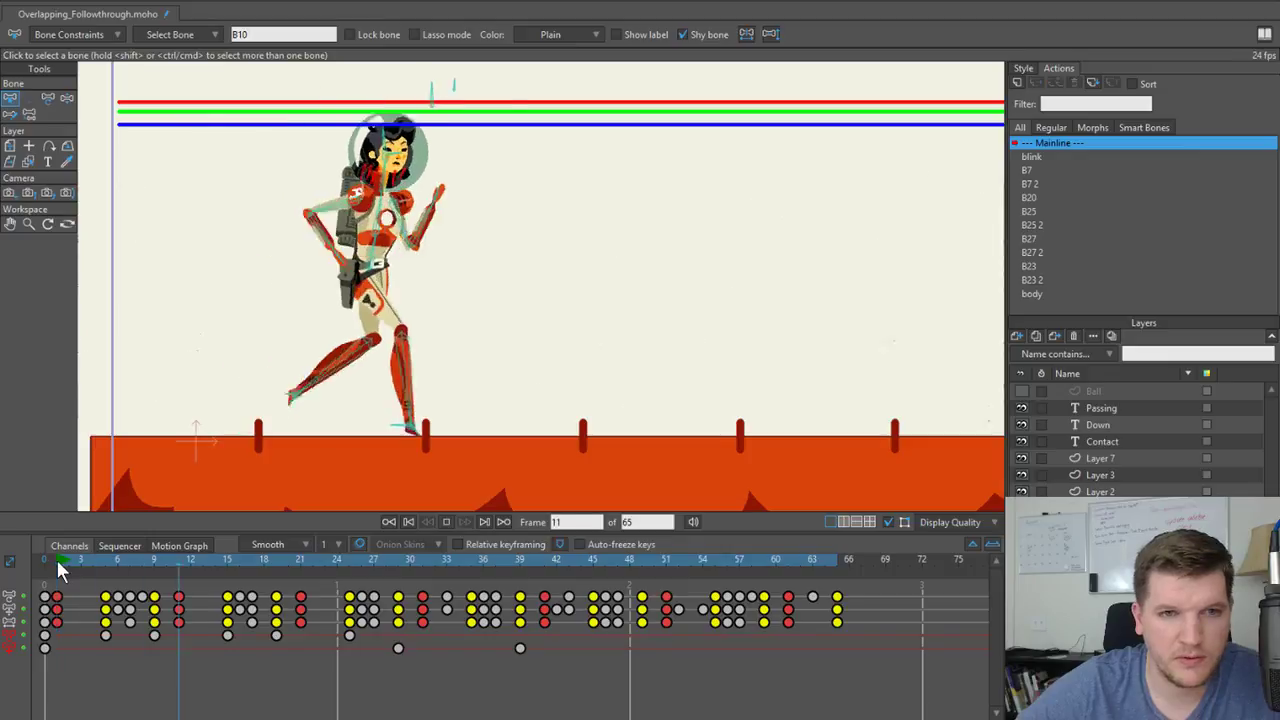
pyautogui.click(145, 561)
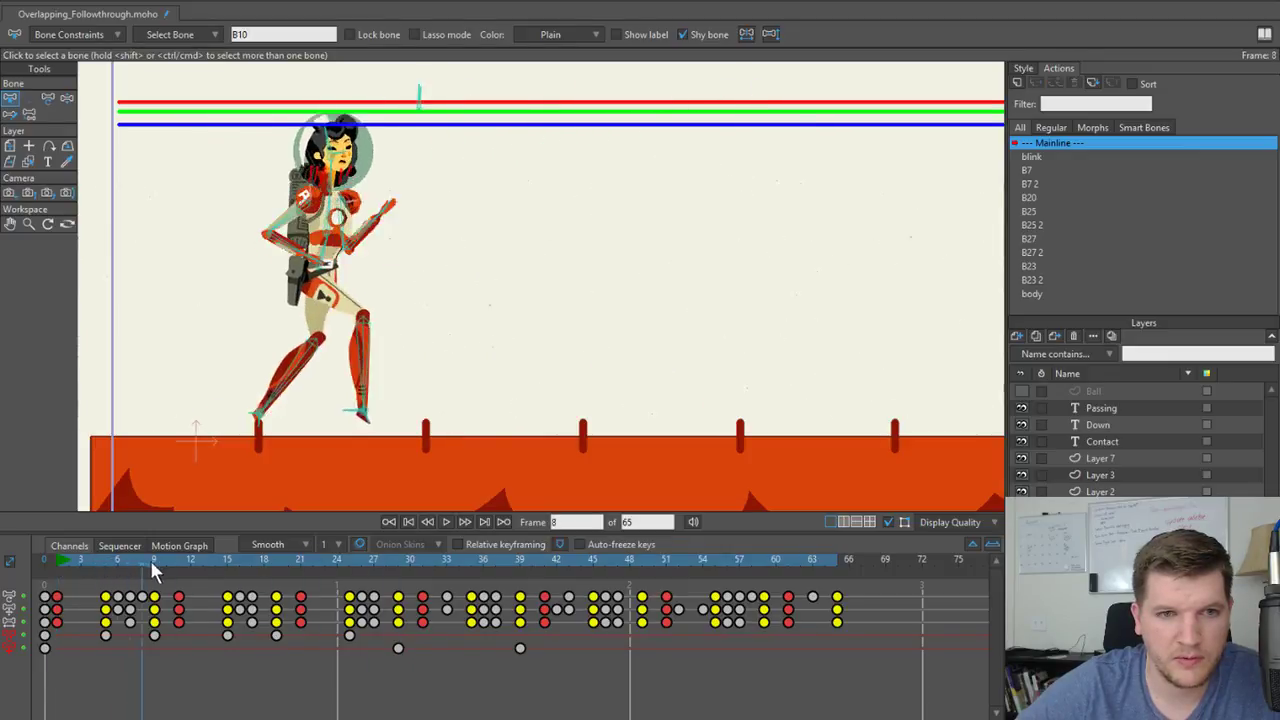
pyautogui.moveTo(152, 570); pyautogui.dragTo(61, 586)
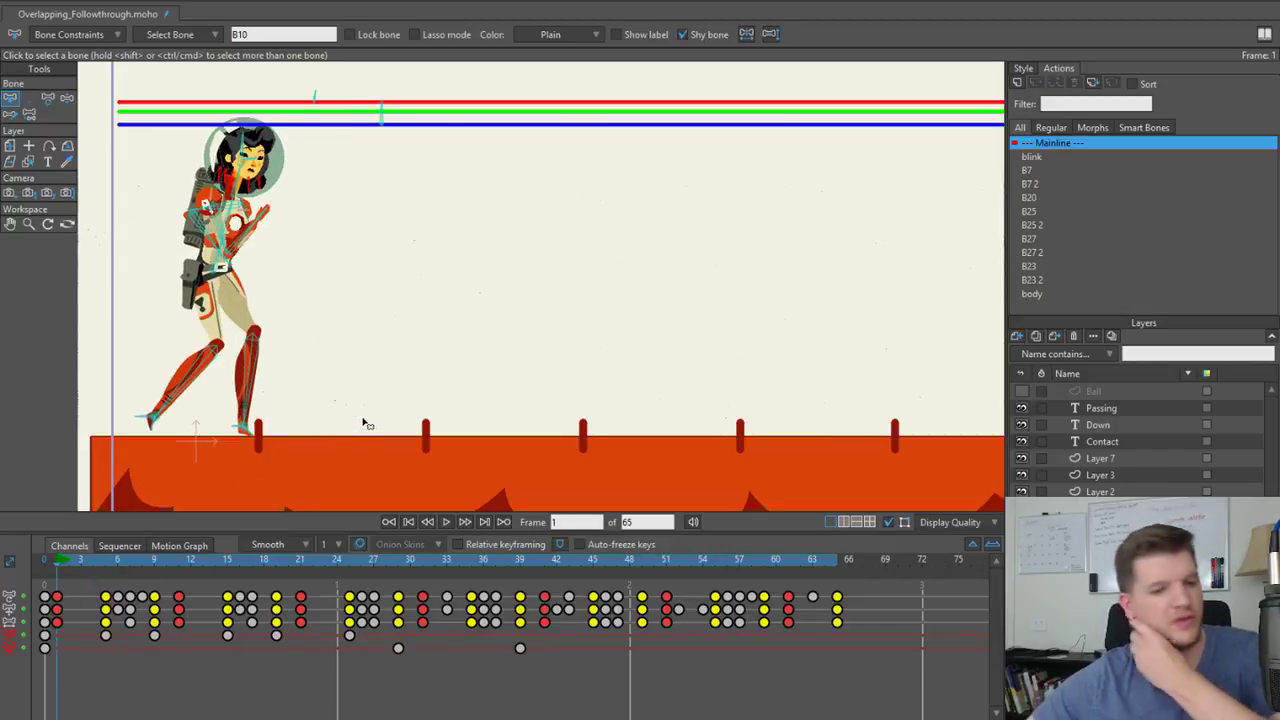
# Scrub between frames 1 and 19 with the astronaut in close view to examine how the hair moves from pose to pose.
pyautogui.scroll(1, 306, 300)
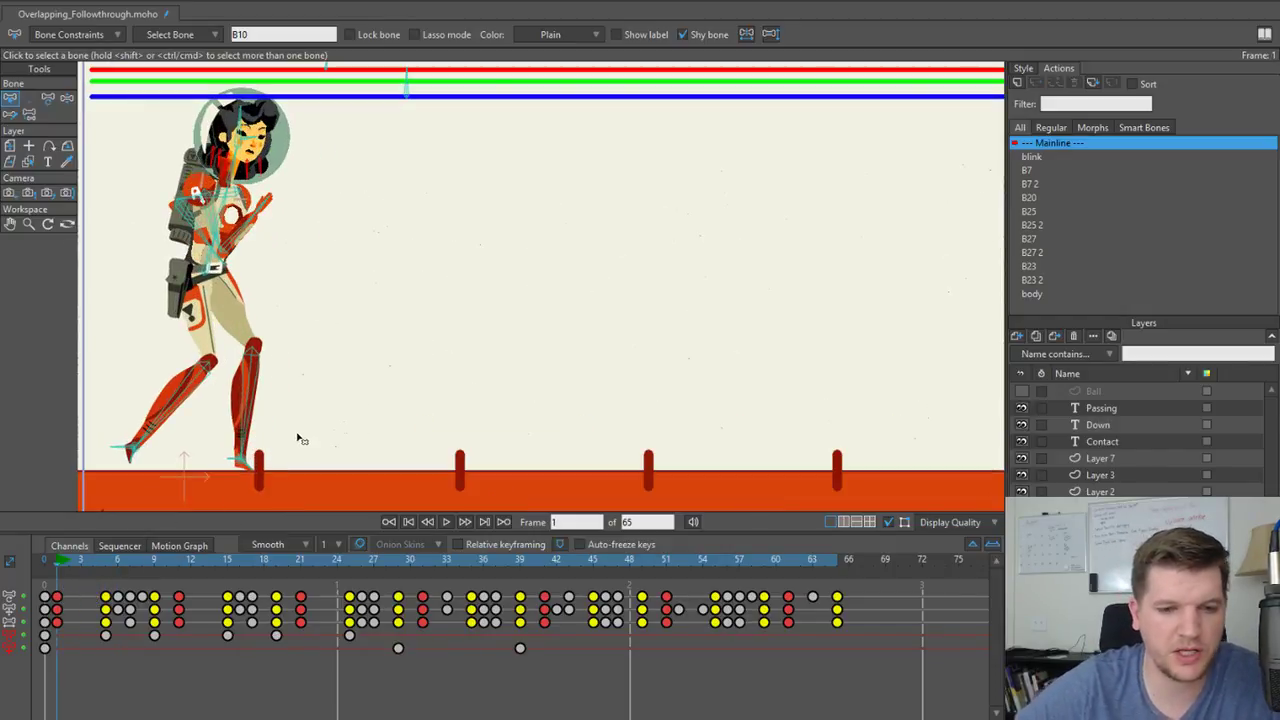
pyautogui.scroll(4, 262, 332)
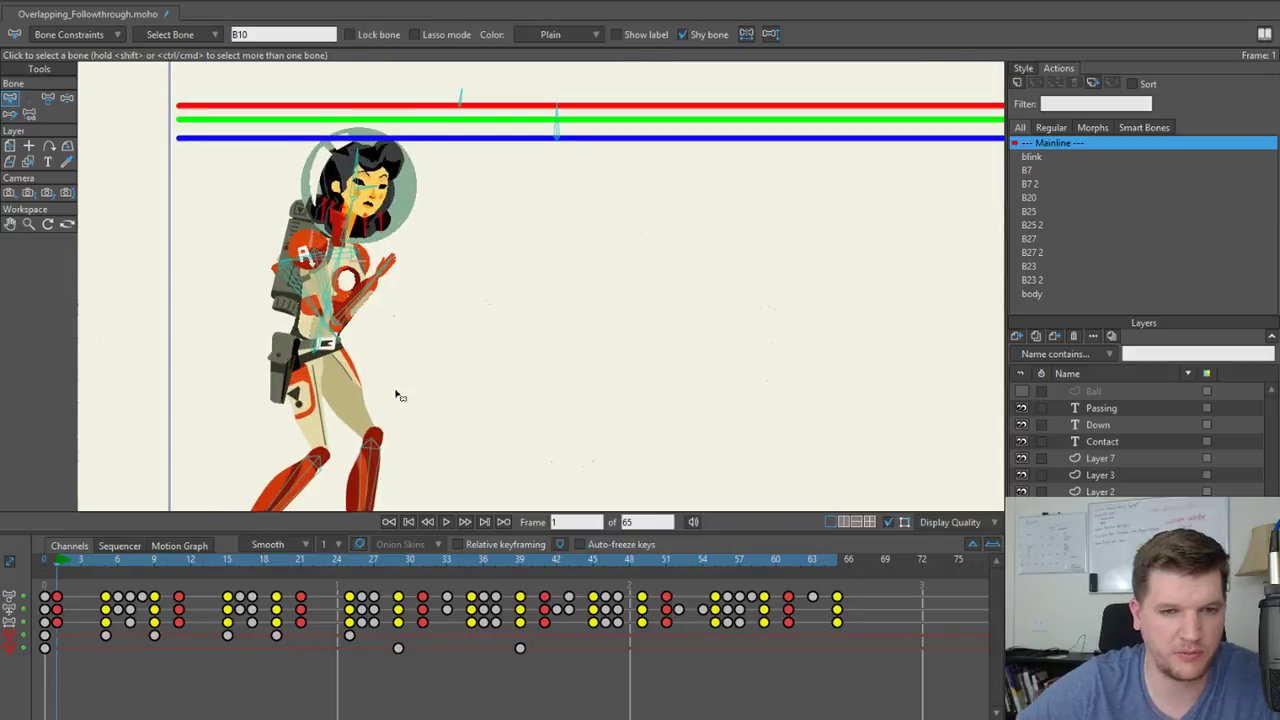
pyautogui.scroll(2, 367, 327)
pyautogui.moveTo(343, 267); pyautogui.dragTo(359, 332)
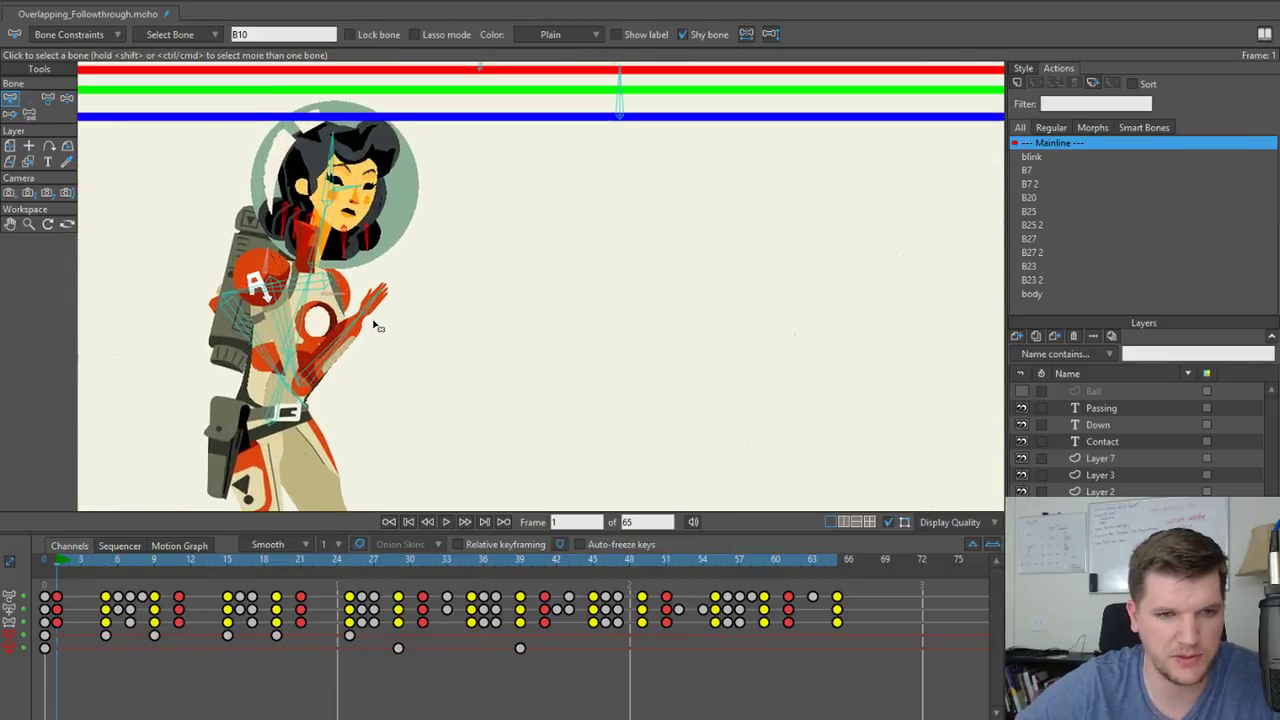
pyautogui.scroll(-1, 375, 324)
pyautogui.moveTo(104, 559); pyautogui.dragTo(177, 557)
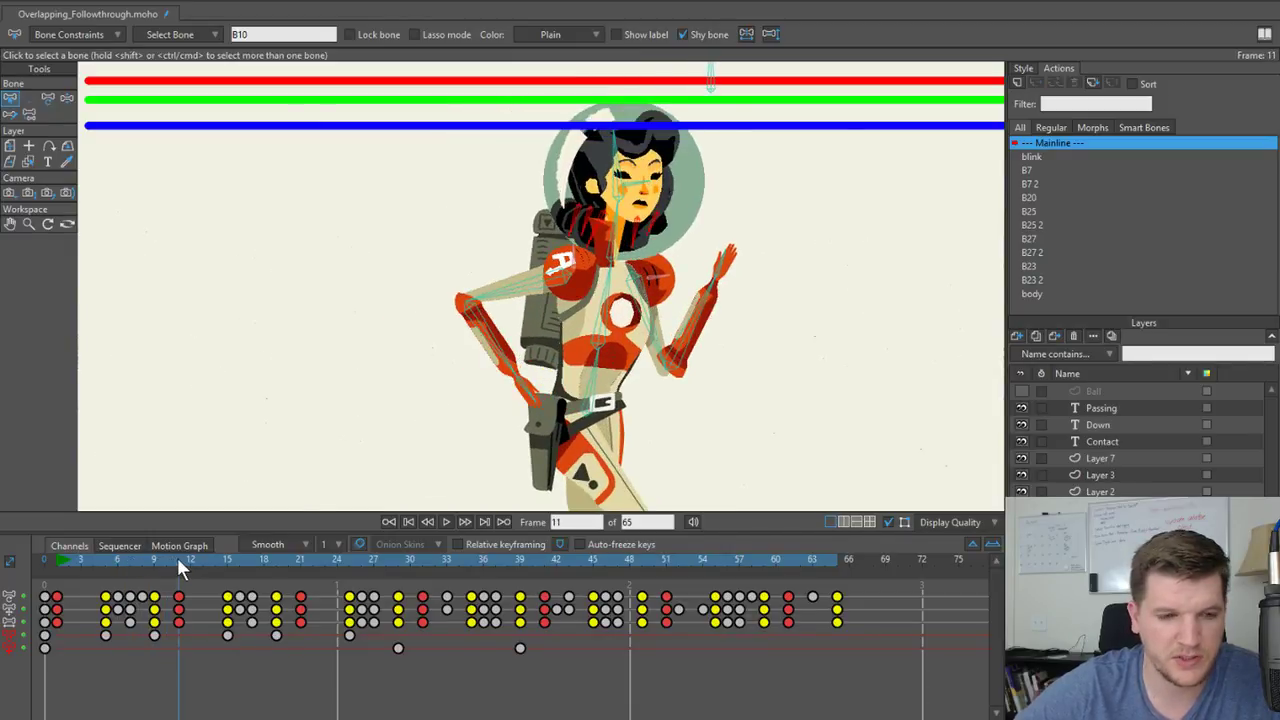
pyautogui.moveTo(728, 339); pyautogui.dragTo(492, 277)
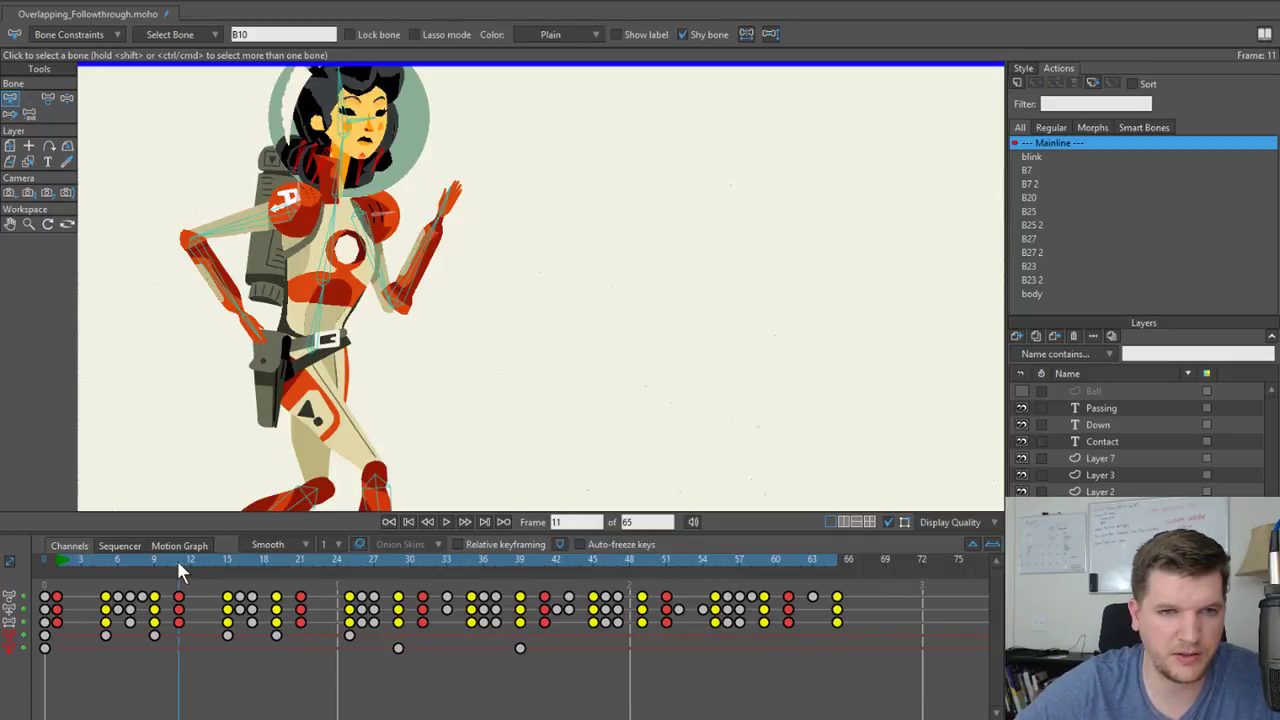
pyautogui.moveTo(177, 560); pyautogui.dragTo(265, 560)
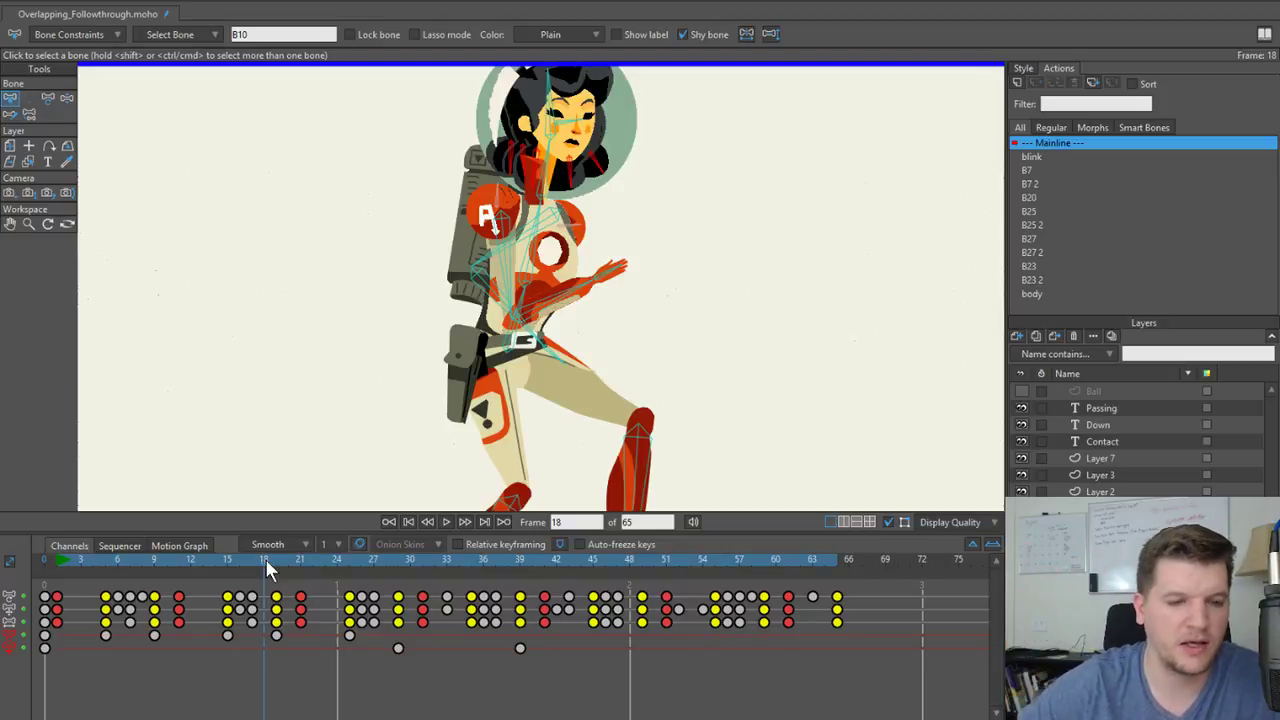
pyautogui.moveTo(266, 564); pyautogui.dragTo(229, 567)
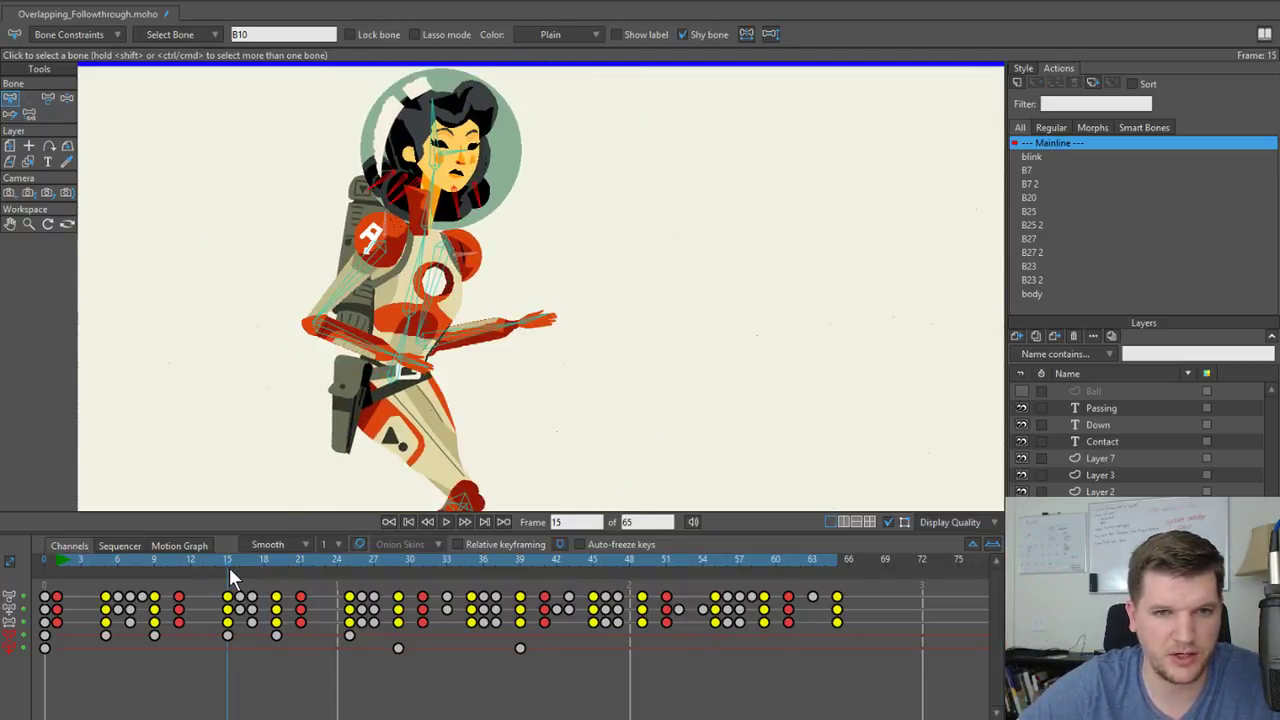
pyautogui.scroll(-4, 476, 280)
pyautogui.moveTo(403, 301); pyautogui.dragTo(459, 358)
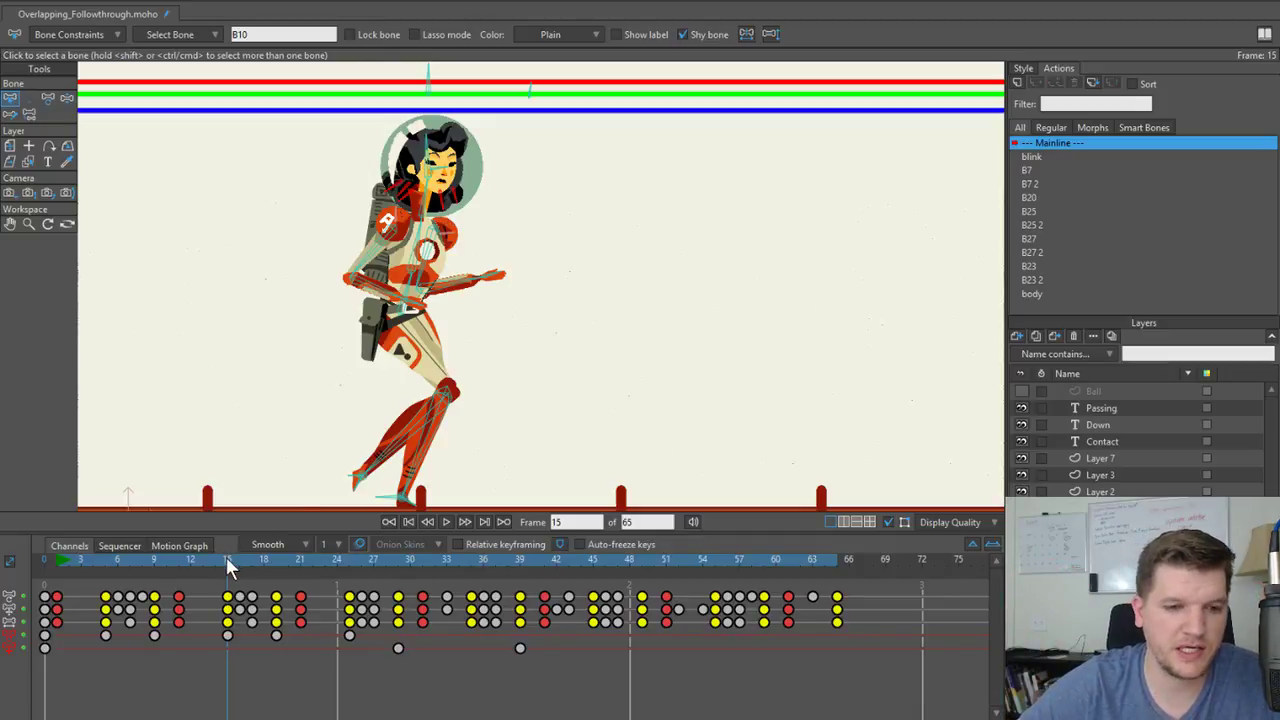
pyautogui.moveTo(226, 557); pyautogui.dragTo(281, 559)
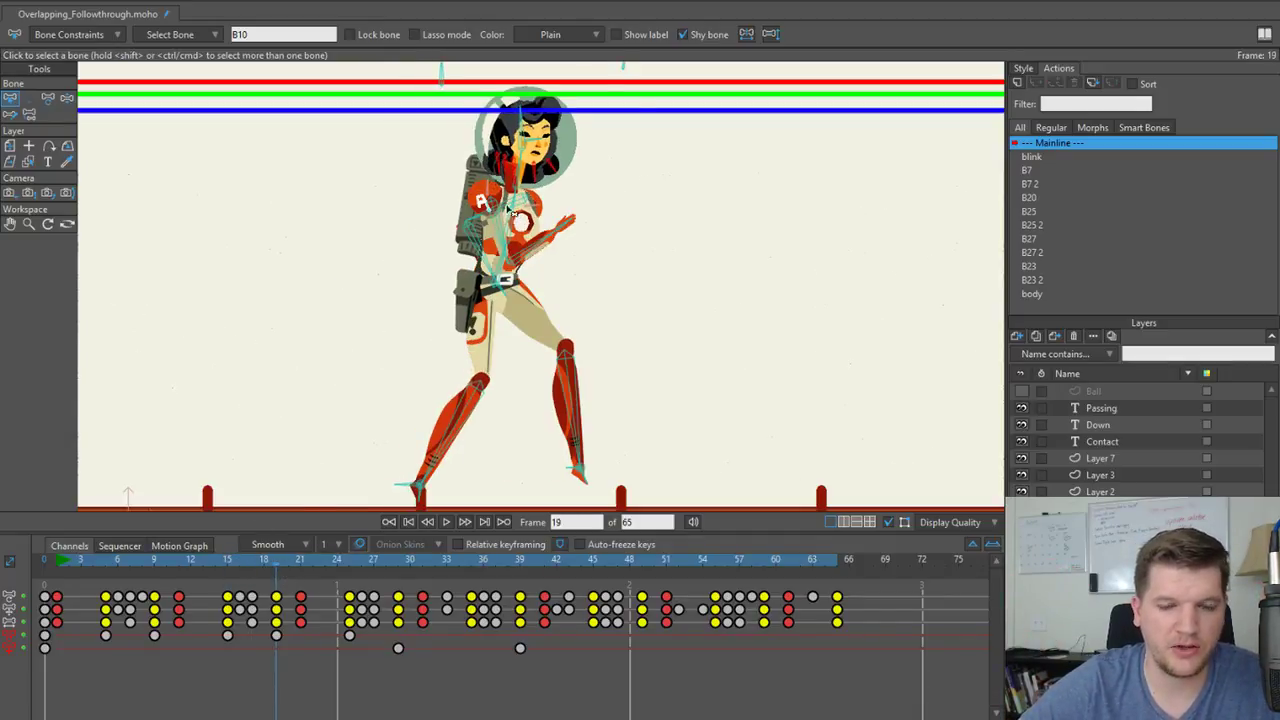
pyautogui.moveTo(243, 560); pyautogui.dragTo(276, 556)
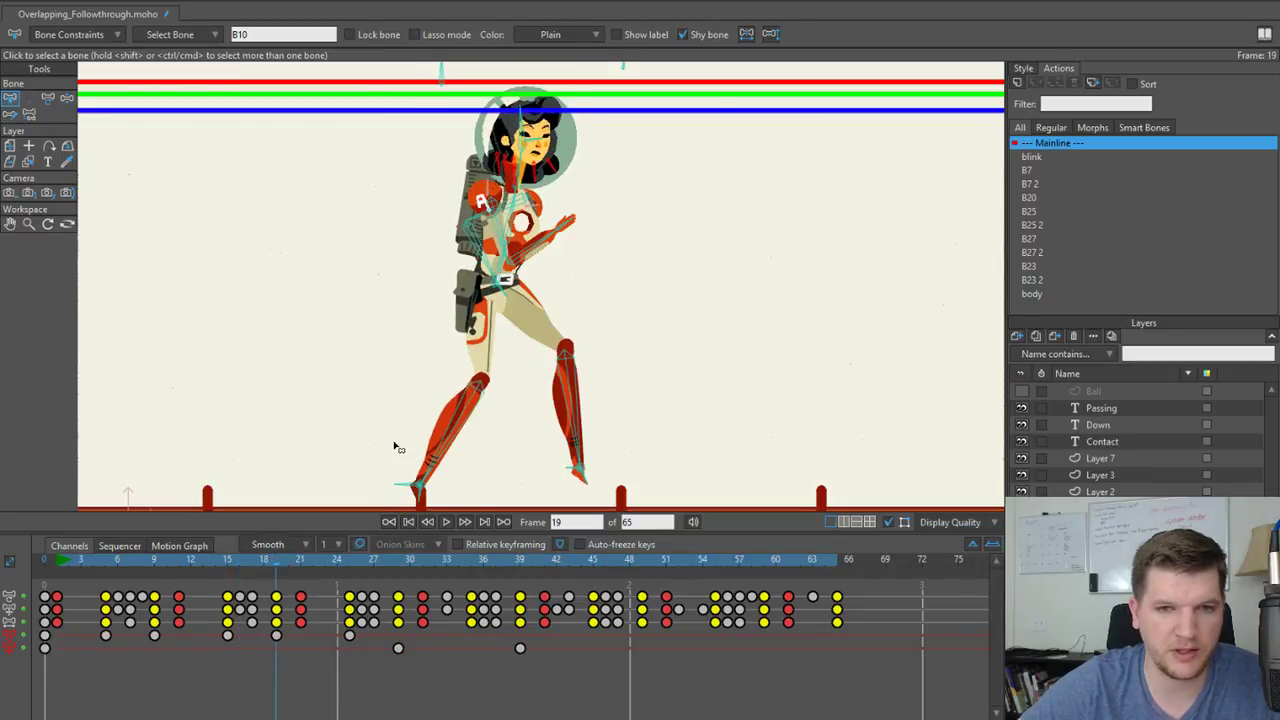
# Repose the hair locks at frame 25 using the Manipulate Bones tool, flaring the rear and front locks outward.
pyautogui.scroll(3, 558, 128)
pyautogui.press('z')
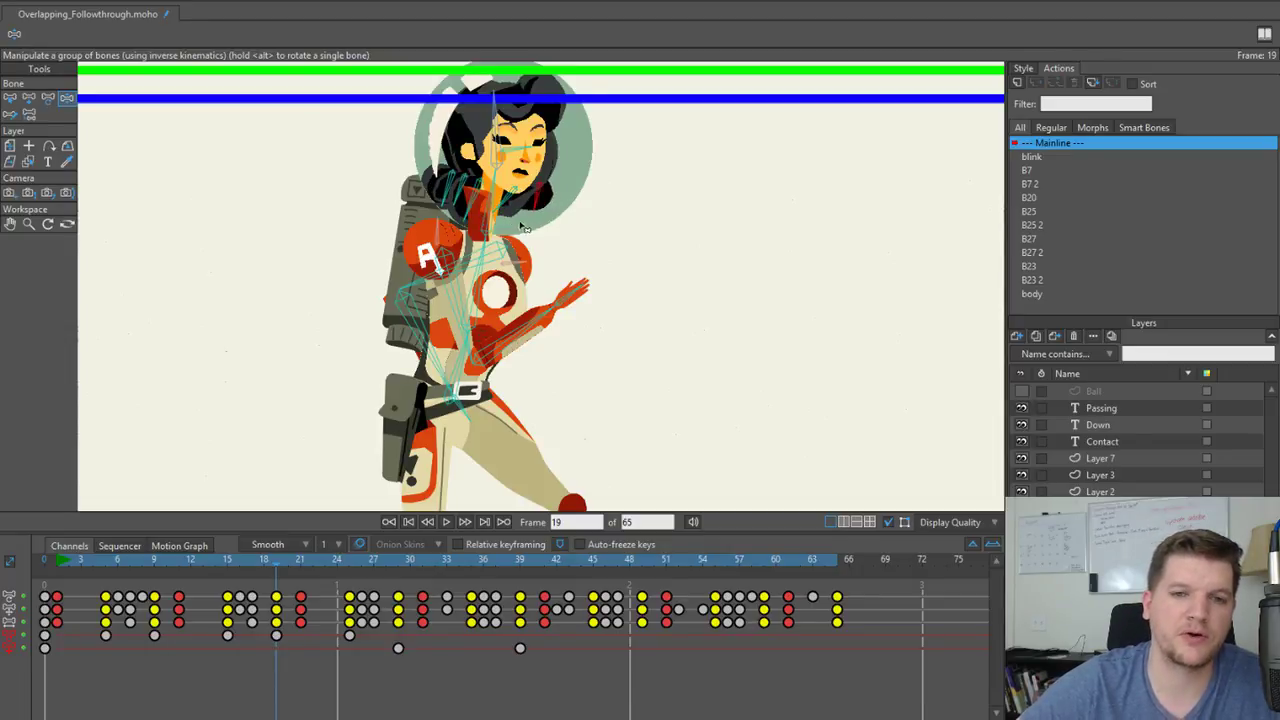
pyautogui.scroll(-3, 500, 244)
pyautogui.moveTo(512, 182); pyautogui.dragTo(522, 151)
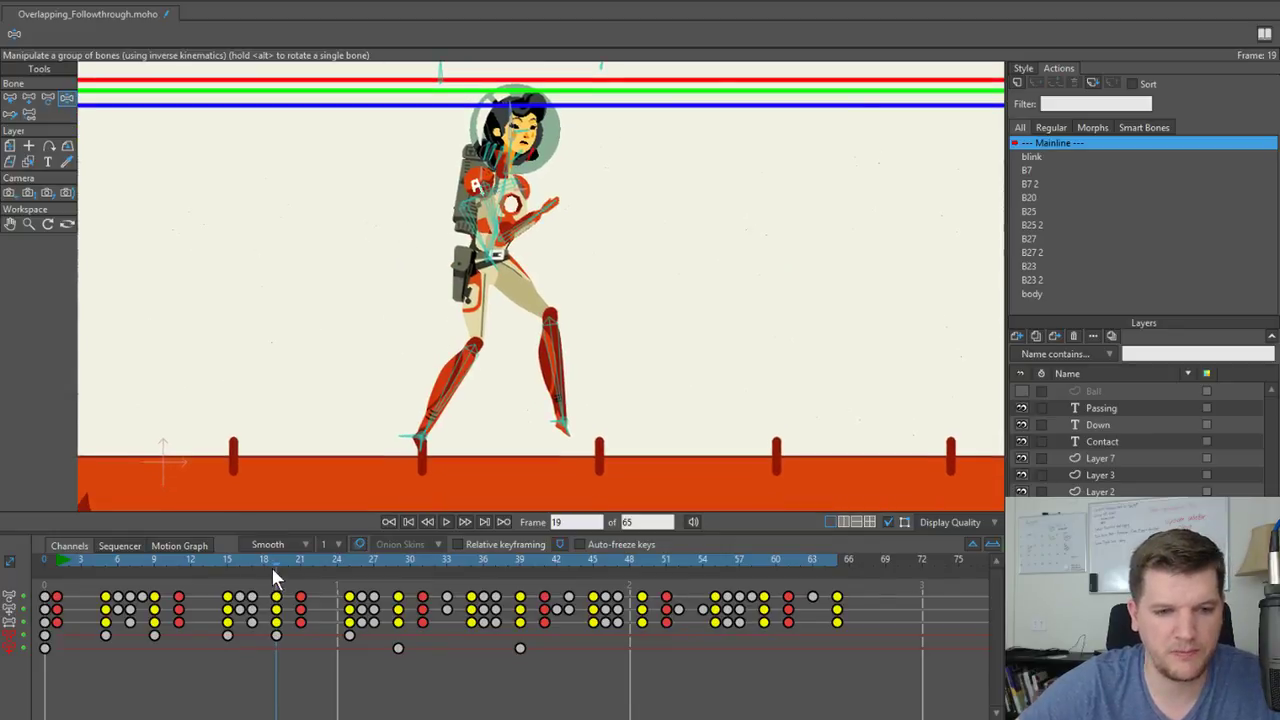
pyautogui.moveTo(283, 563); pyautogui.dragTo(351, 567)
pyautogui.scroll(4, 594, 330)
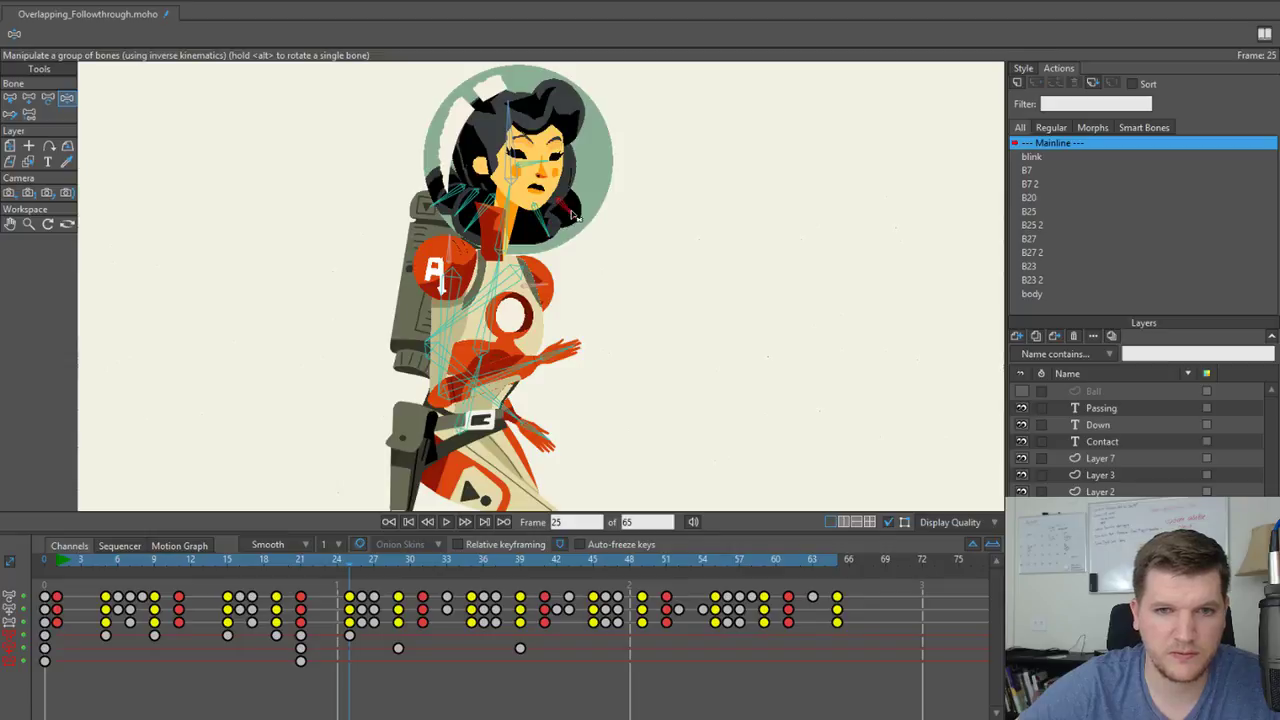
# Repose the hair bones at frame 29, swinging the rear locks down toward the neck.
pyautogui.moveTo(349, 560); pyautogui.dragTo(395, 561)
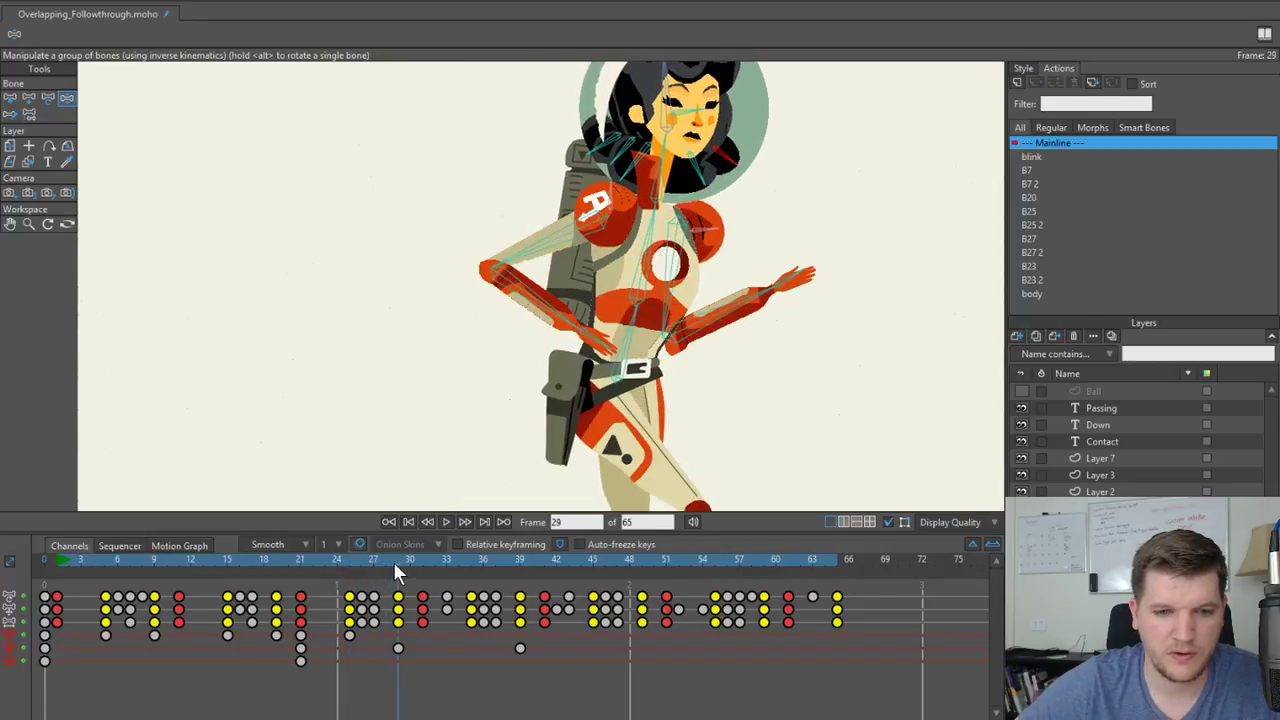
pyautogui.scroll(-4, 394, 363)
pyautogui.moveTo(553, 401); pyautogui.dragTo(468, 351)
pyautogui.scroll(-4, 446, 240)
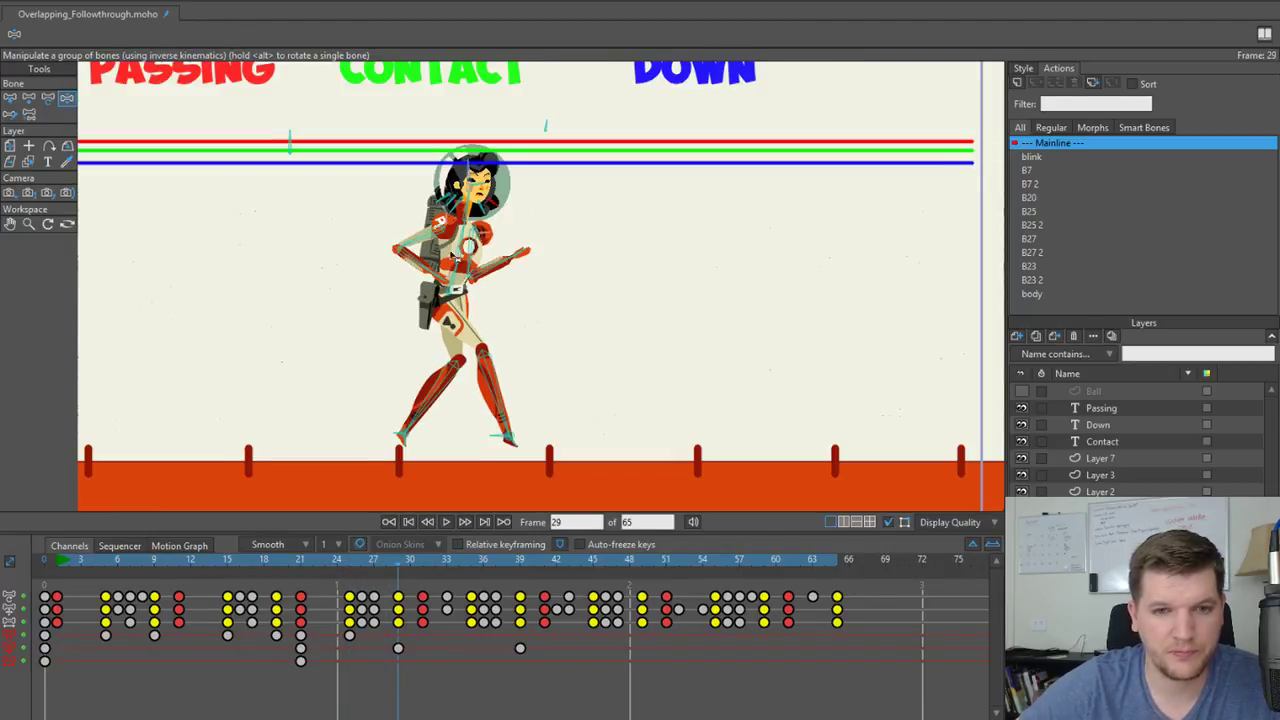
pyautogui.moveTo(436, 308); pyautogui.dragTo(466, 274)
pyautogui.scroll(2, 466, 274)
pyautogui.moveTo(467, 205); pyautogui.dragTo(468, 236)
pyautogui.scroll(2, 468, 238)
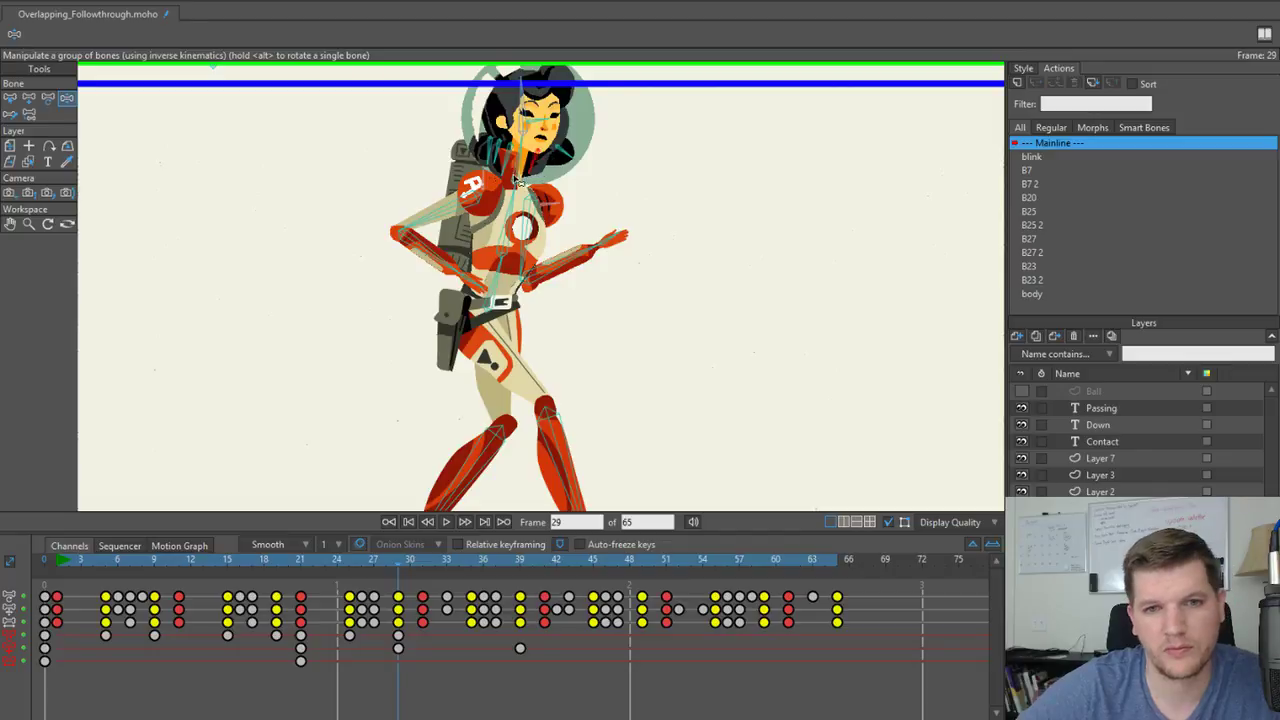
pyautogui.scroll(-1, 440, 371)
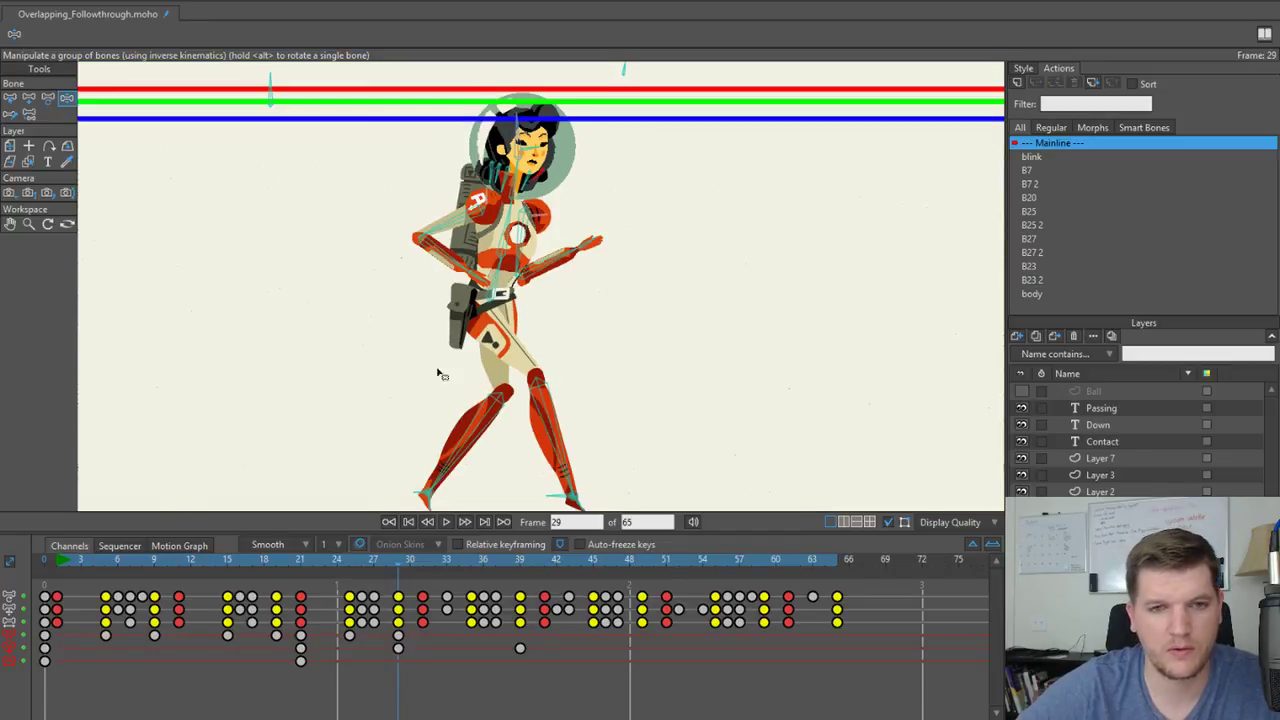
# Key a new hair pose at frame 31, adjusting the rear and front locks.
pyautogui.moveTo(440, 371); pyautogui.dragTo(403, 349)
pyautogui.moveTo(397, 559); pyautogui.dragTo(420, 563)
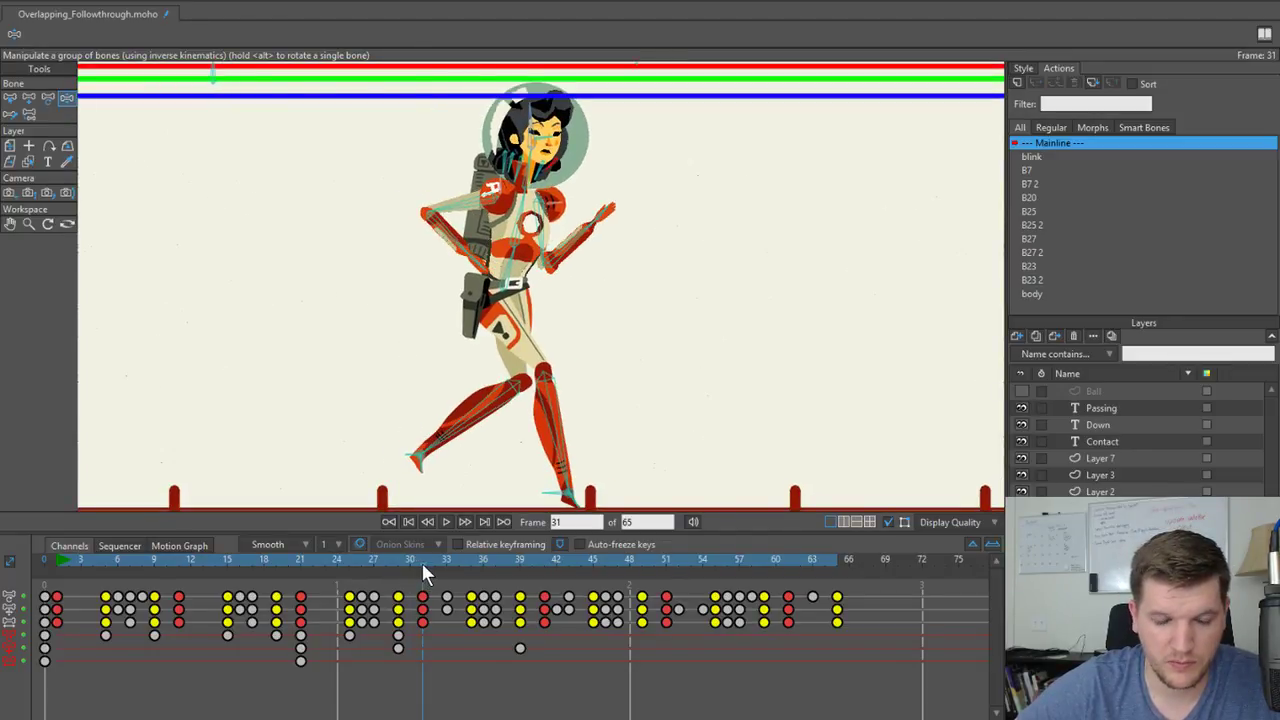
pyautogui.scroll(1, 464, 399)
pyautogui.moveTo(539, 162); pyautogui.dragTo(473, 338)
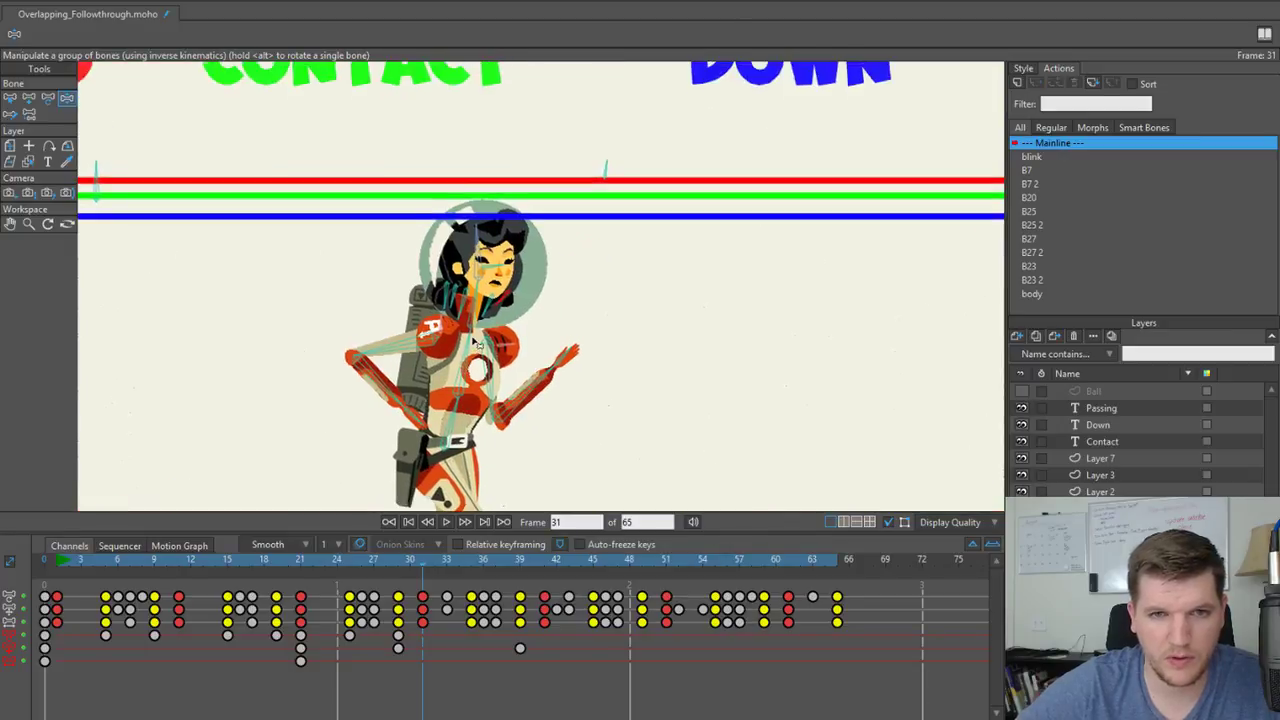
pyautogui.scroll(1, 473, 338)
pyautogui.moveTo(441, 286); pyautogui.dragTo(510, 302)
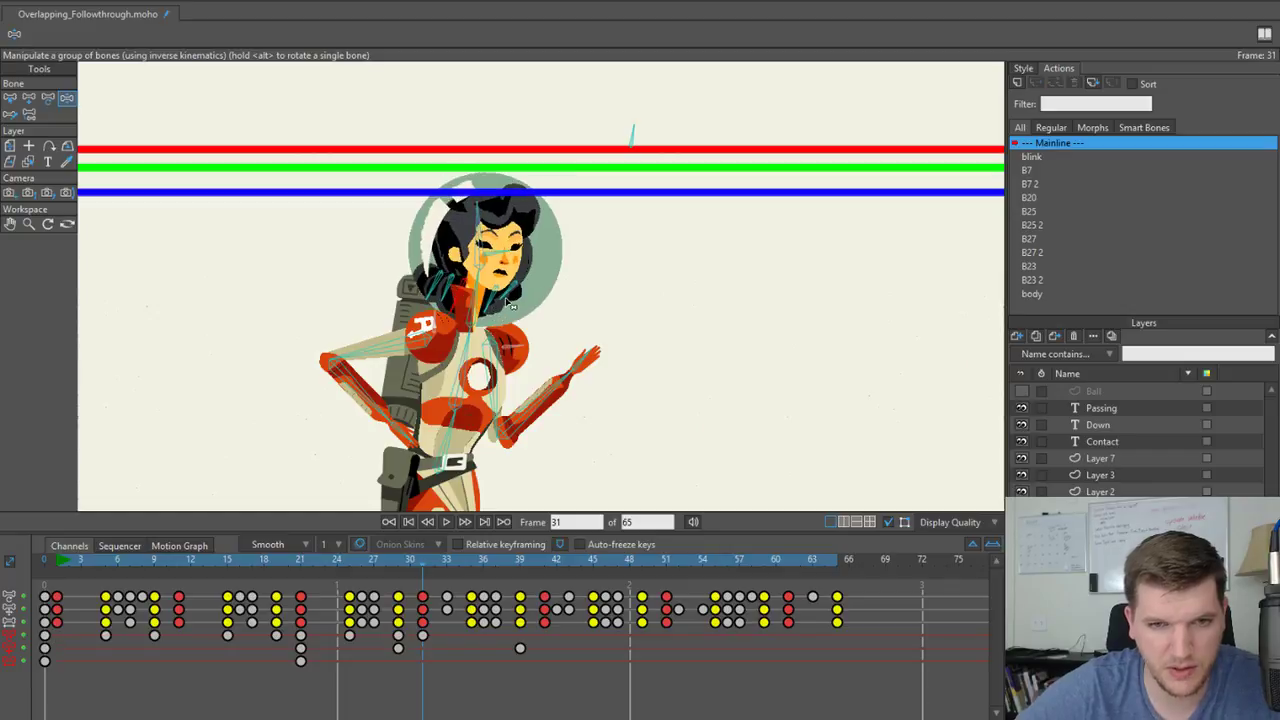
# Adjust the rear and front hair locks at frame 35 and undo the last bone adjustment.
pyautogui.scroll(-2, 514, 290)
pyautogui.moveTo(458, 407); pyautogui.dragTo(405, 369)
pyautogui.scroll(-1, 405, 369)
pyautogui.moveTo(403, 440); pyautogui.dragTo(379, 373)
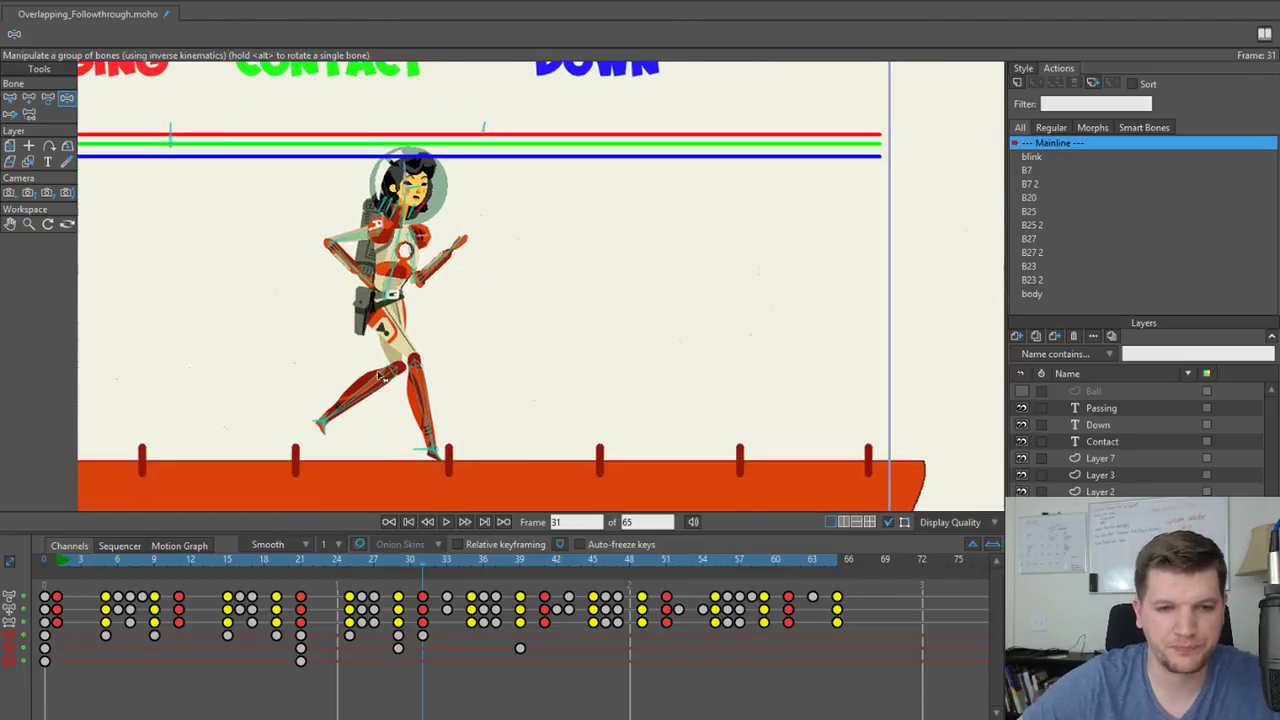
pyautogui.moveTo(420, 560); pyautogui.dragTo(471, 563)
pyautogui.scroll(4, 431, 208)
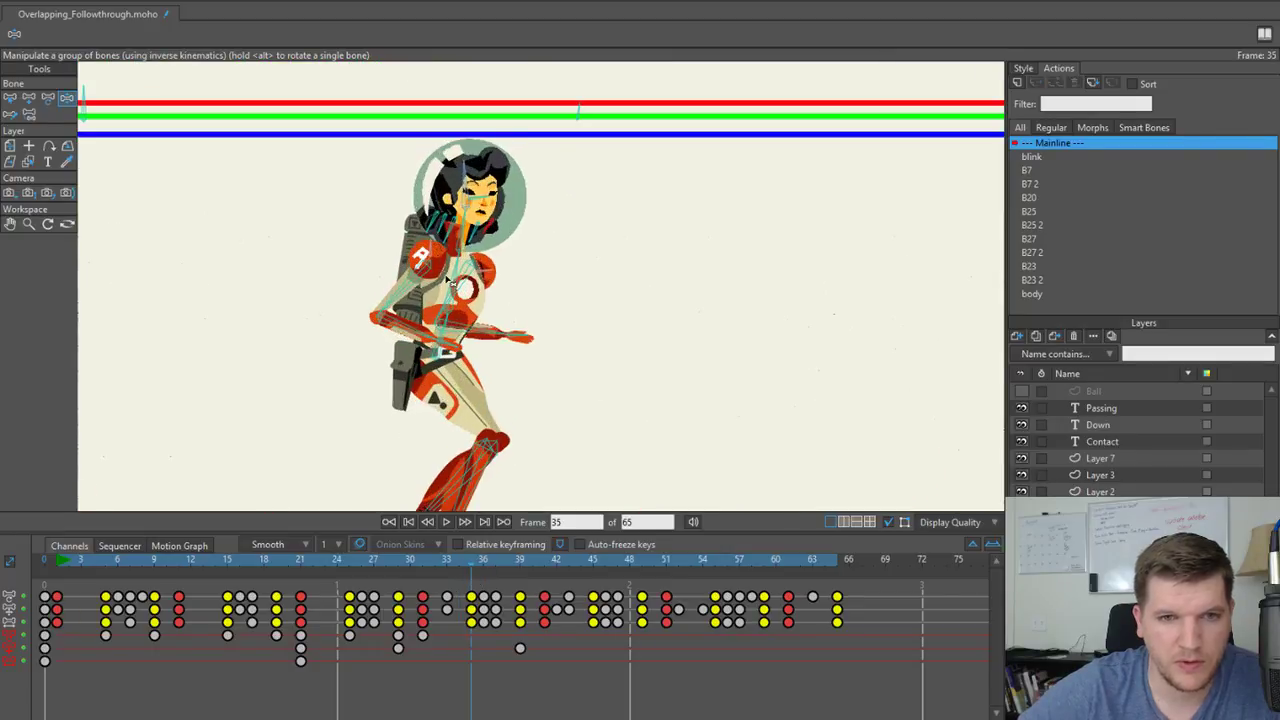
pyautogui.moveTo(423, 193); pyautogui.dragTo(496, 224)
pyautogui.hotkey('ctrl', 'z')
# Repose the rear and front hair locks at frame 39.
pyautogui.moveTo(475, 561); pyautogui.dragTo(516, 558)
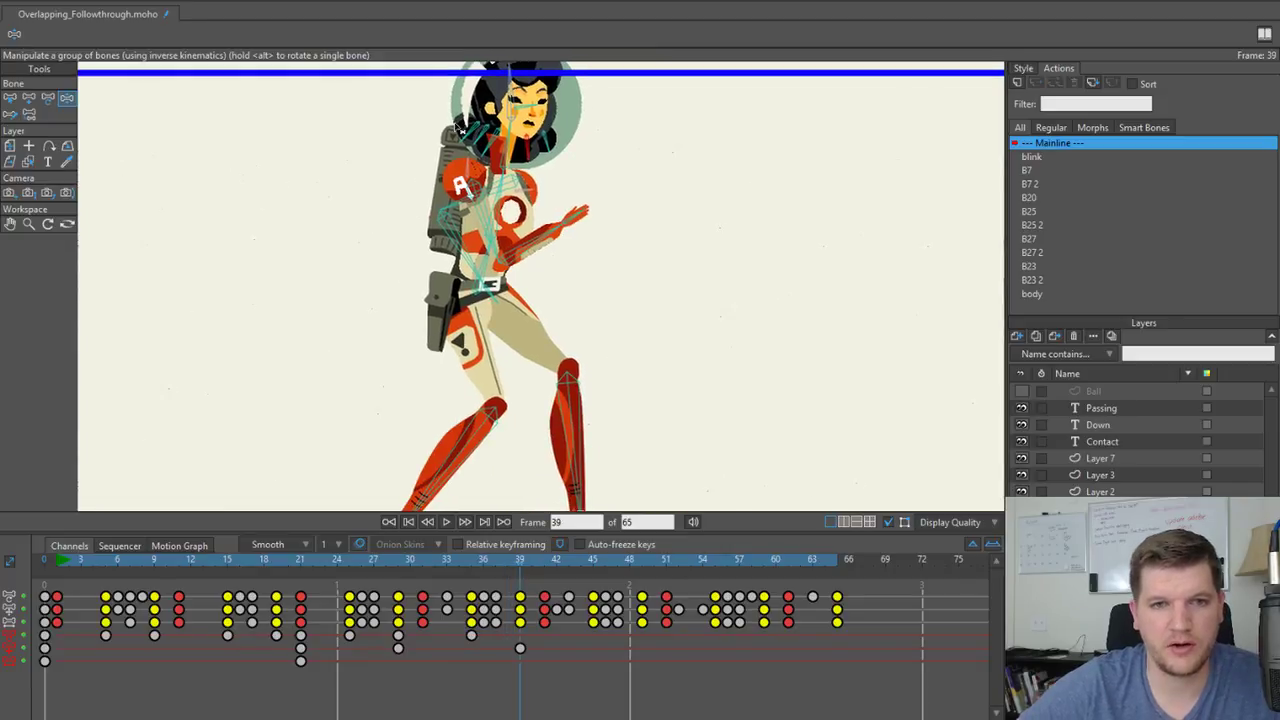
pyautogui.moveTo(461, 137); pyautogui.dragTo(519, 162)
pyautogui.scroll(-3, 506, 220)
pyautogui.moveTo(494, 382); pyautogui.dragTo(480, 350)
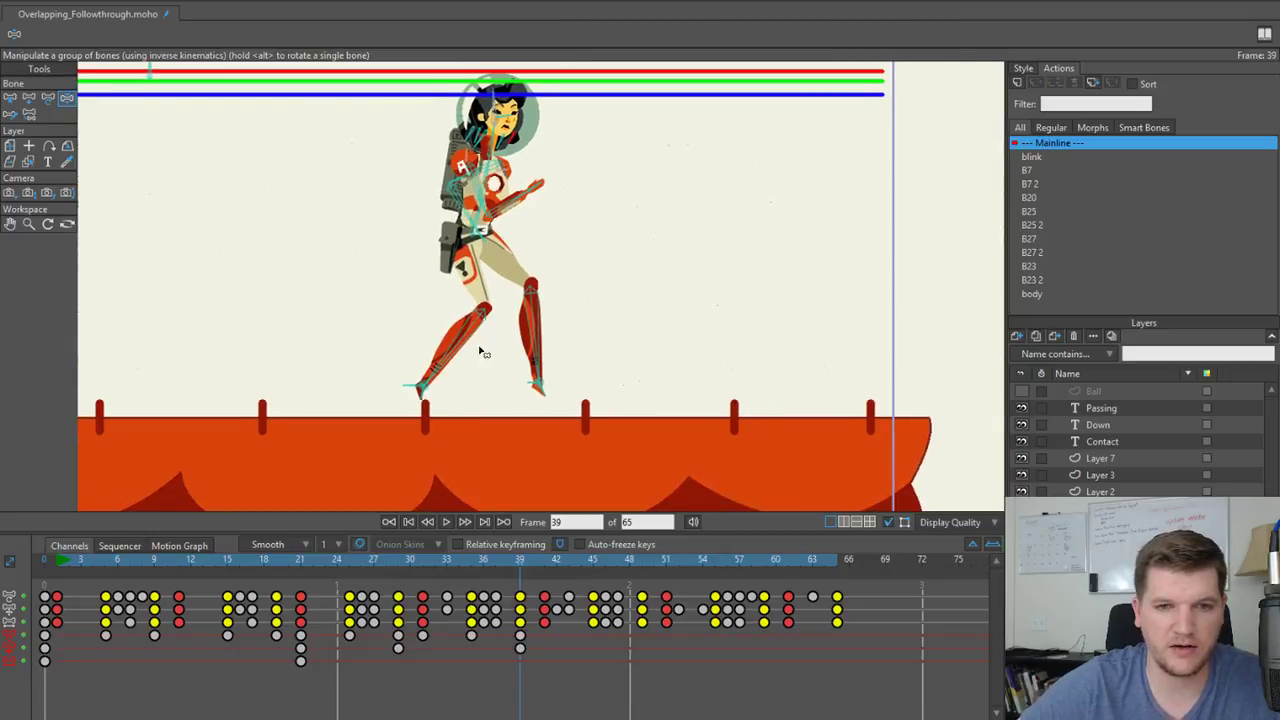
# Key a hair pose at frame 41, swinging the rear locks backward and adjusting the front lock.
pyautogui.moveTo(523, 563); pyautogui.dragTo(542, 560)
pyautogui.scroll(3, 526, 248)
pyautogui.moveTo(498, 237); pyautogui.dragTo(508, 328)
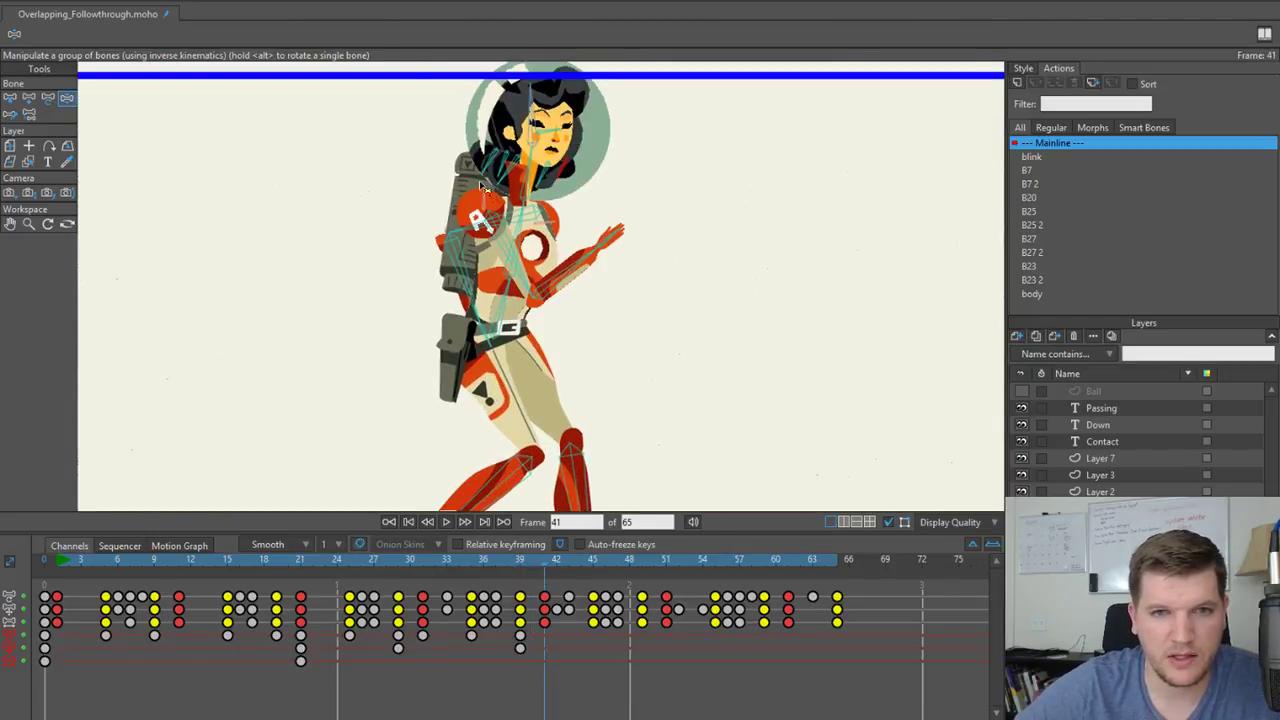
pyautogui.moveTo(484, 182); pyautogui.dragTo(562, 181)
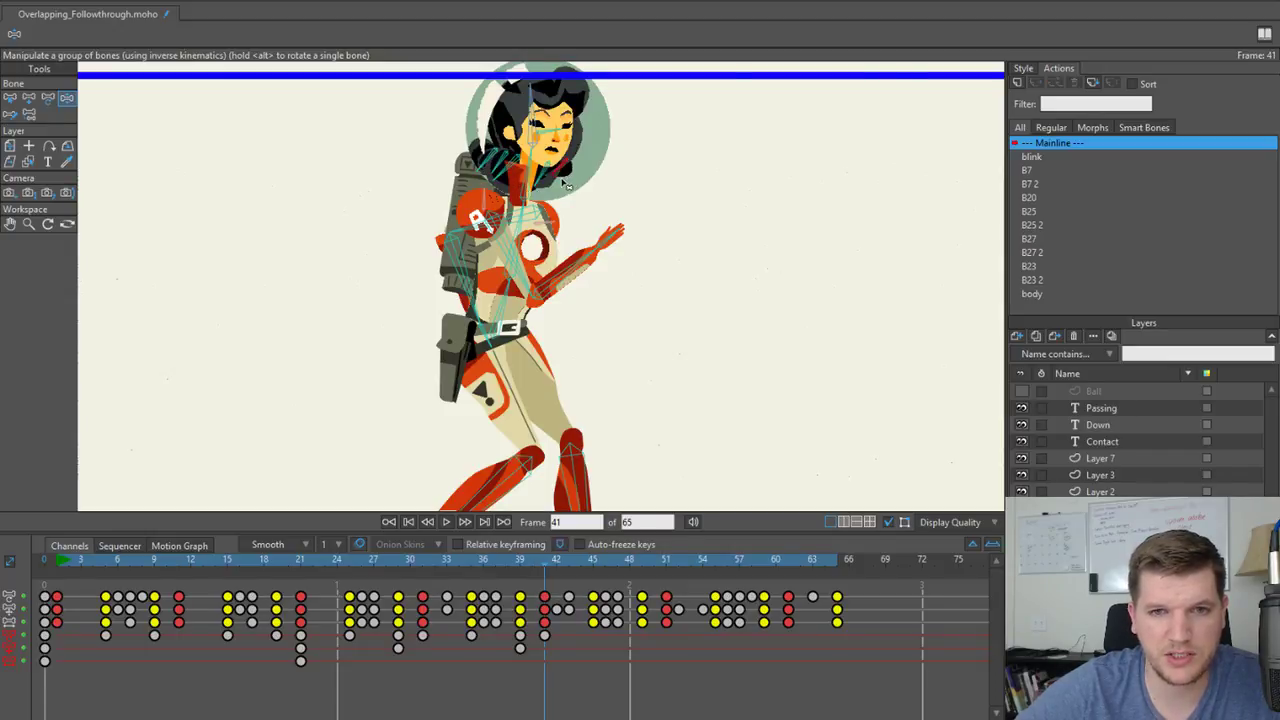
# Pose the rear and front hair locks at frame 45.
pyautogui.scroll(-3, 580, 405)
pyautogui.moveTo(616, 486); pyautogui.dragTo(484, 356)
pyautogui.moveTo(540, 563); pyautogui.dragTo(592, 560)
pyautogui.scroll(4, 436, 305)
pyautogui.scroll(-5, 436, 305)
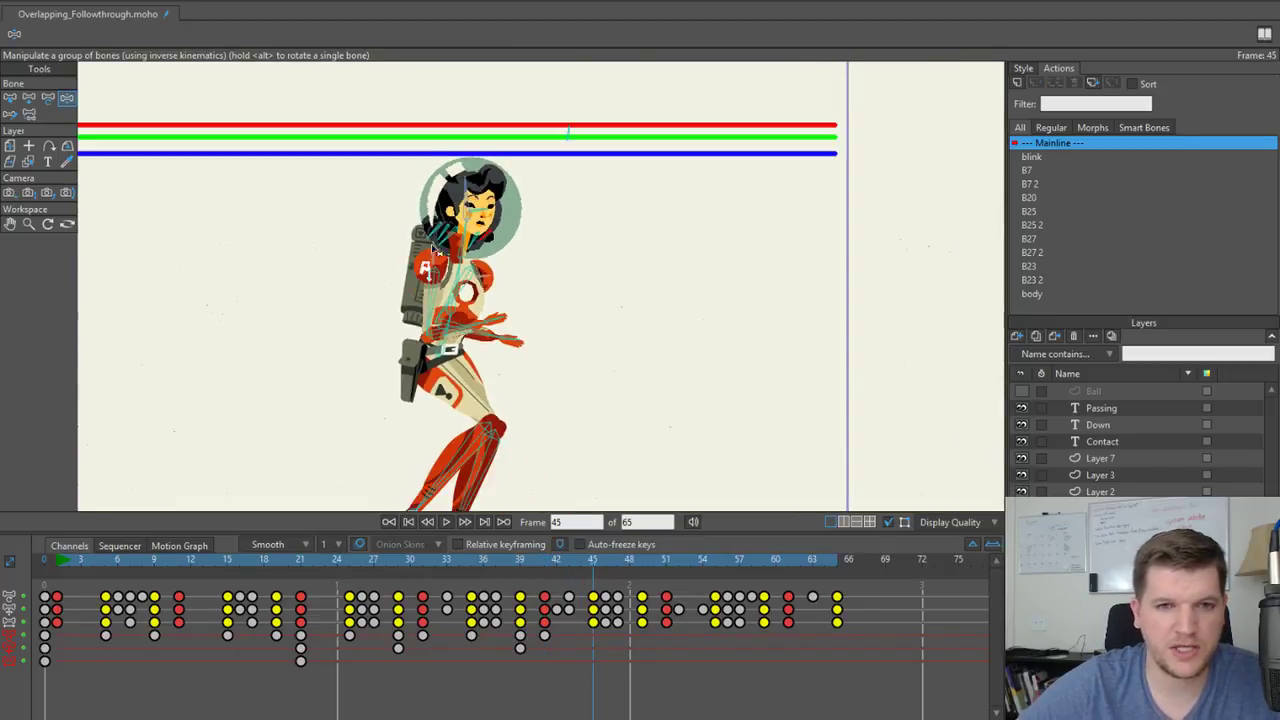
pyautogui.scroll(4, 430, 245)
pyautogui.moveTo(447, 238); pyautogui.dragTo(533, 236)
pyautogui.scroll(-5, 575, 231)
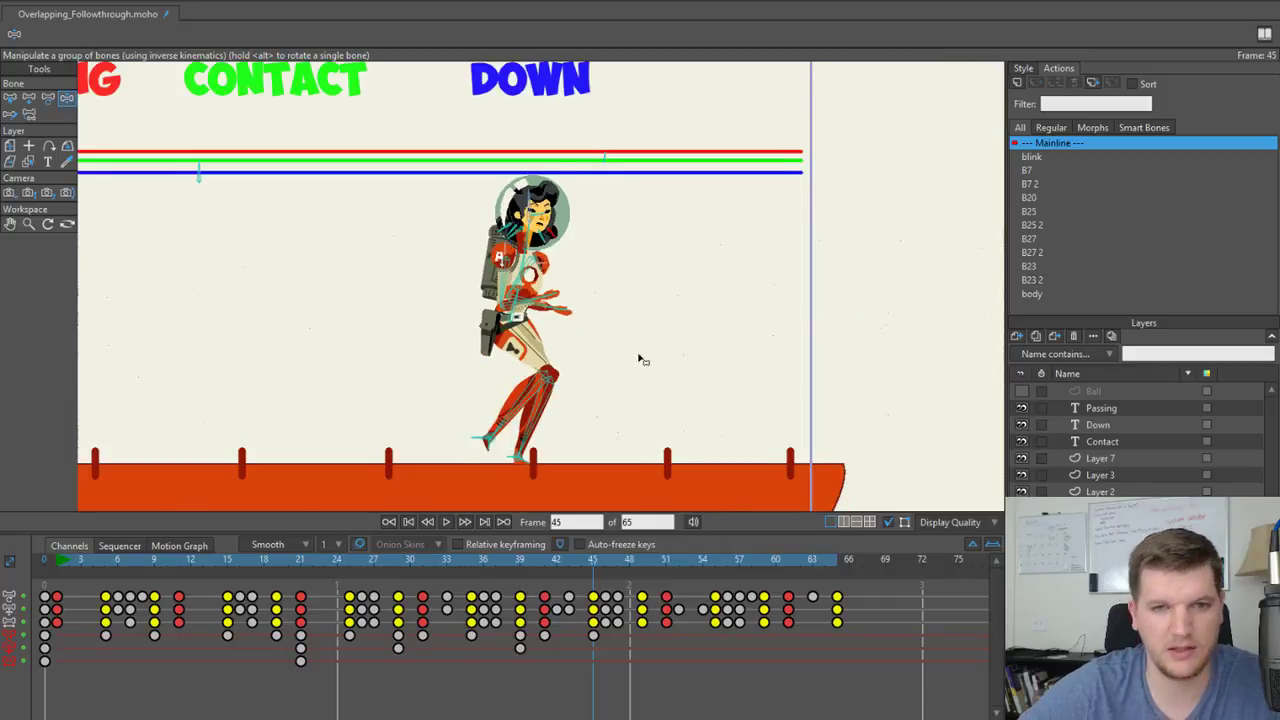
# Pose the hair bones from the rear locks to the front lock at frame 49.
pyautogui.moveTo(643, 363); pyautogui.dragTo(591, 301)
pyautogui.moveTo(592, 554); pyautogui.dragTo(637, 554)
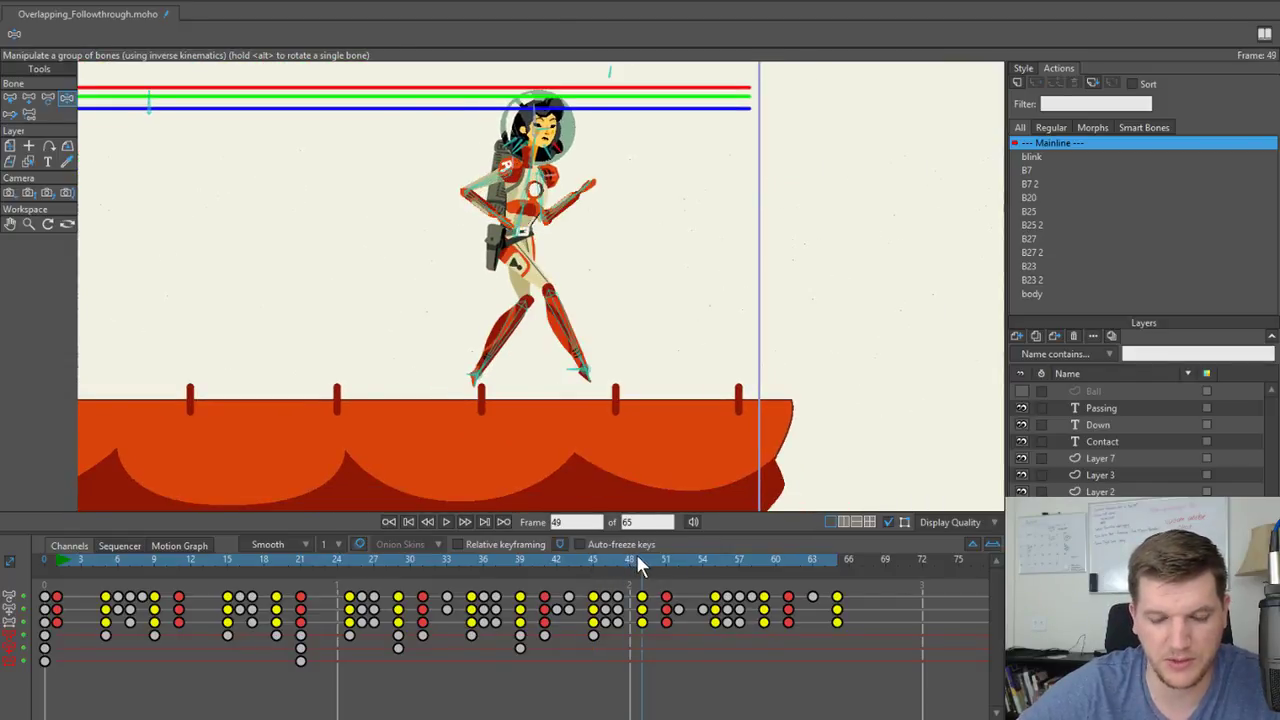
pyautogui.scroll(3, 536, 252)
pyautogui.moveTo(514, 145); pyautogui.dragTo(518, 307)
pyautogui.scroll(2, 505, 260)
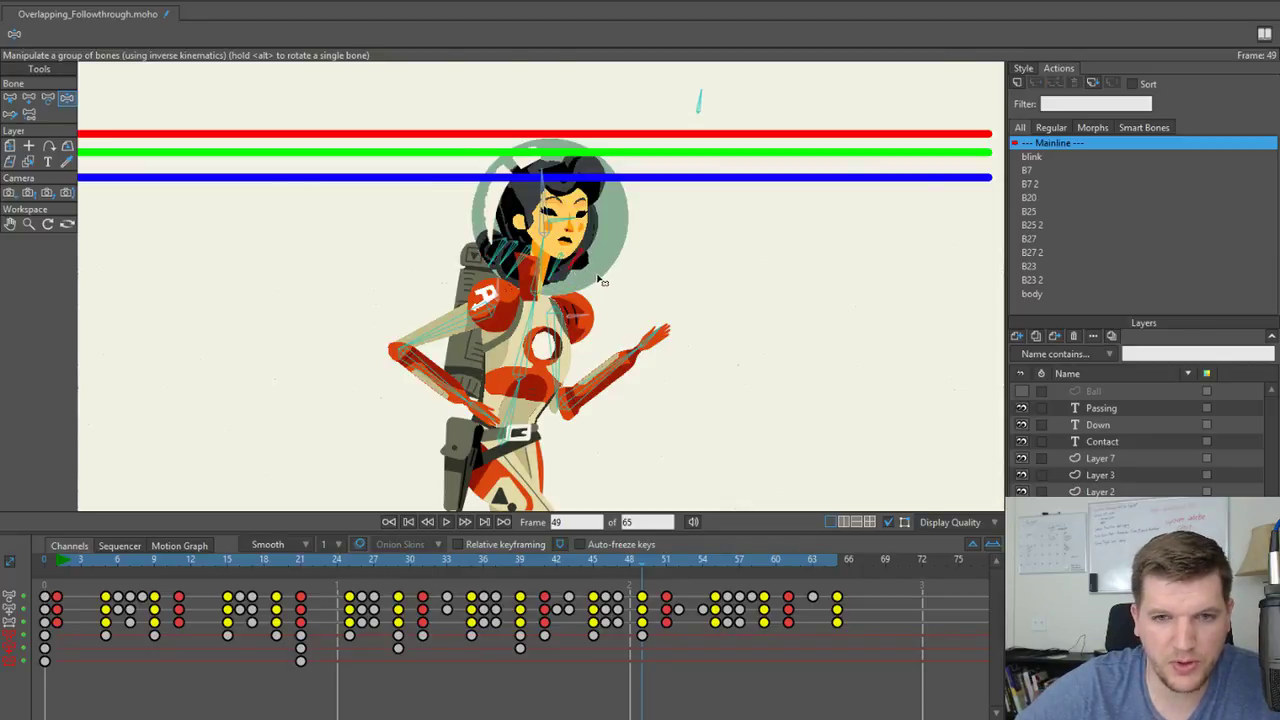
# Key a hair pose at frame 51, adjusting the rear locks and the front lock.
pyautogui.scroll(-5, 598, 277)
pyautogui.moveTo(598, 277); pyautogui.dragTo(539, 175)
pyautogui.click(665, 561)
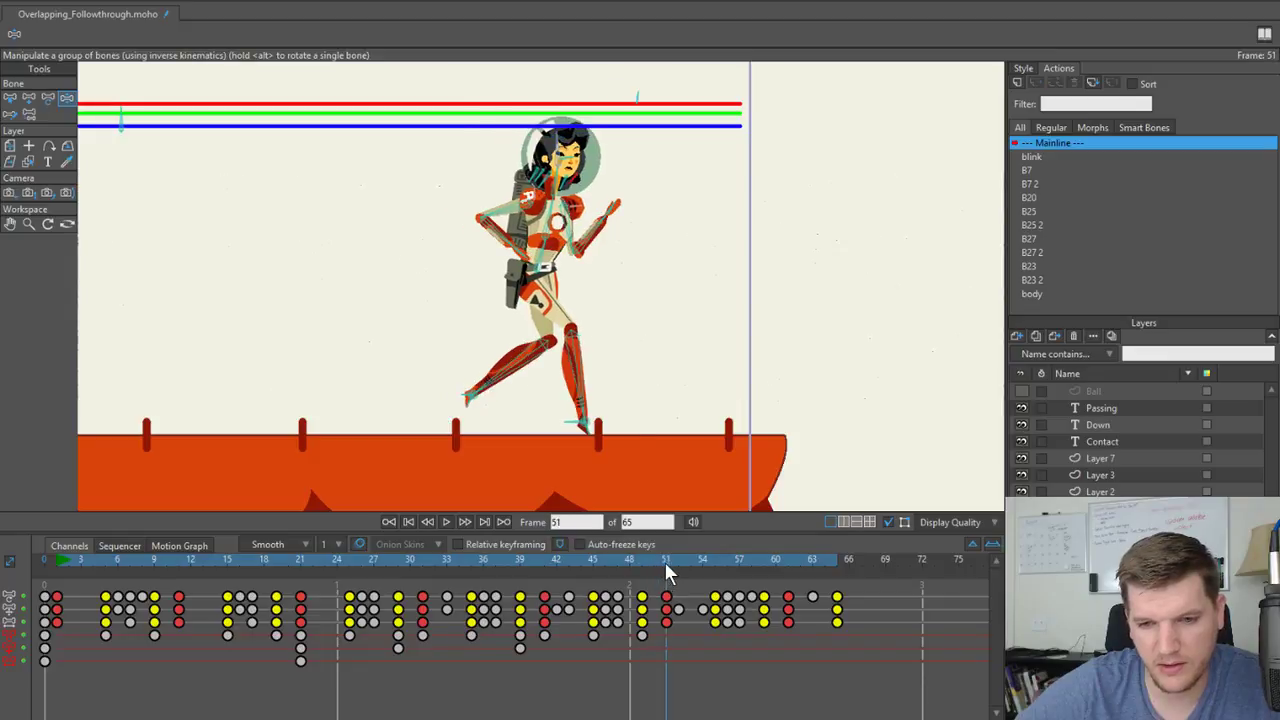
pyautogui.scroll(2, 600, 310)
pyautogui.scroll(-3, 578, 318)
pyautogui.scroll(3, 578, 318)
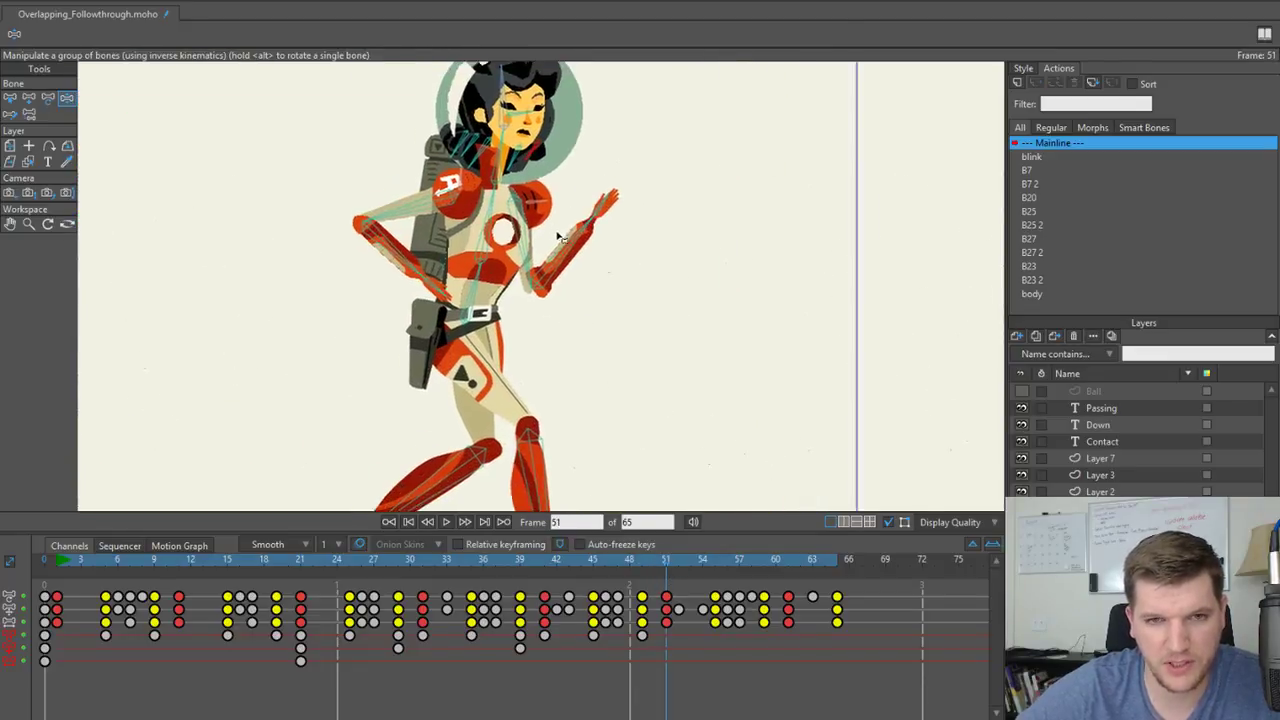
pyautogui.scroll(-2, 574, 258)
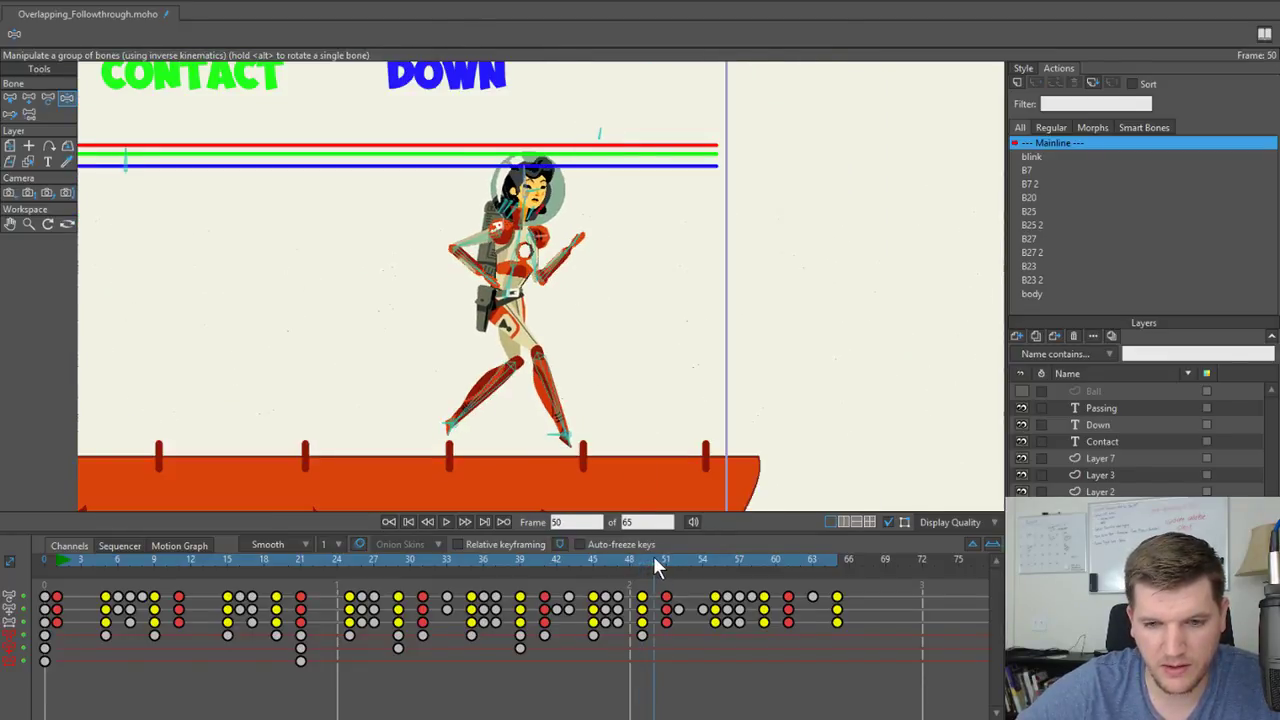
pyautogui.scroll(4, 586, 346)
pyautogui.click(518, 241)
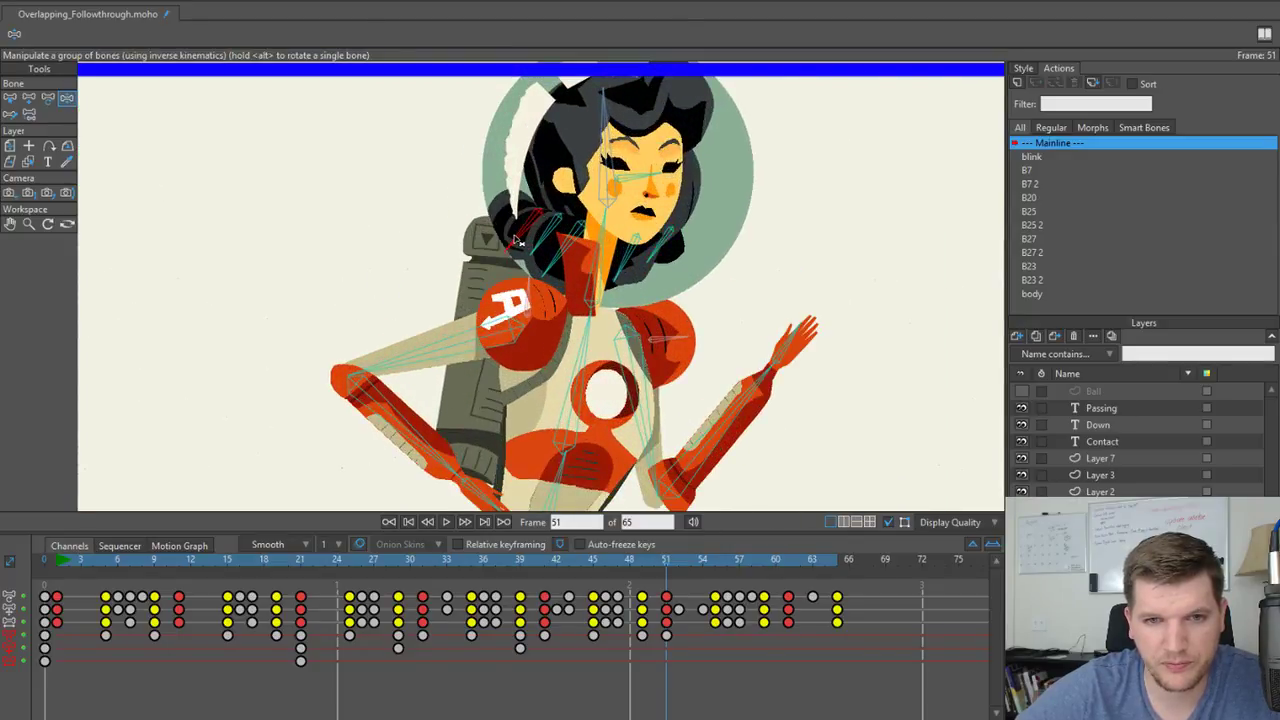
pyautogui.moveTo(530, 236); pyautogui.dragTo(546, 267)
pyautogui.click(652, 267)
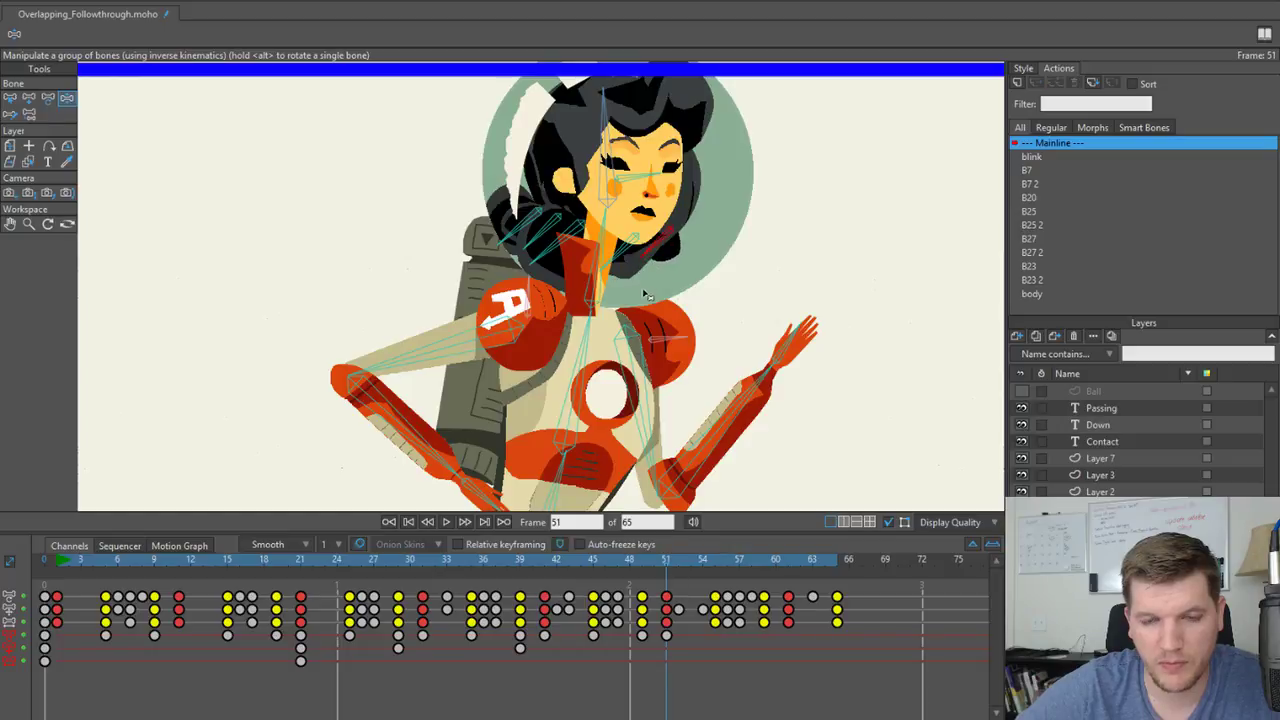
# Compare the hair poses between frames 45 and 51, selecting rear hair bone B11 to examine its keys.
pyautogui.scroll(-2, 627, 371)
pyautogui.moveTo(598, 560); pyautogui.dragTo(592, 563)
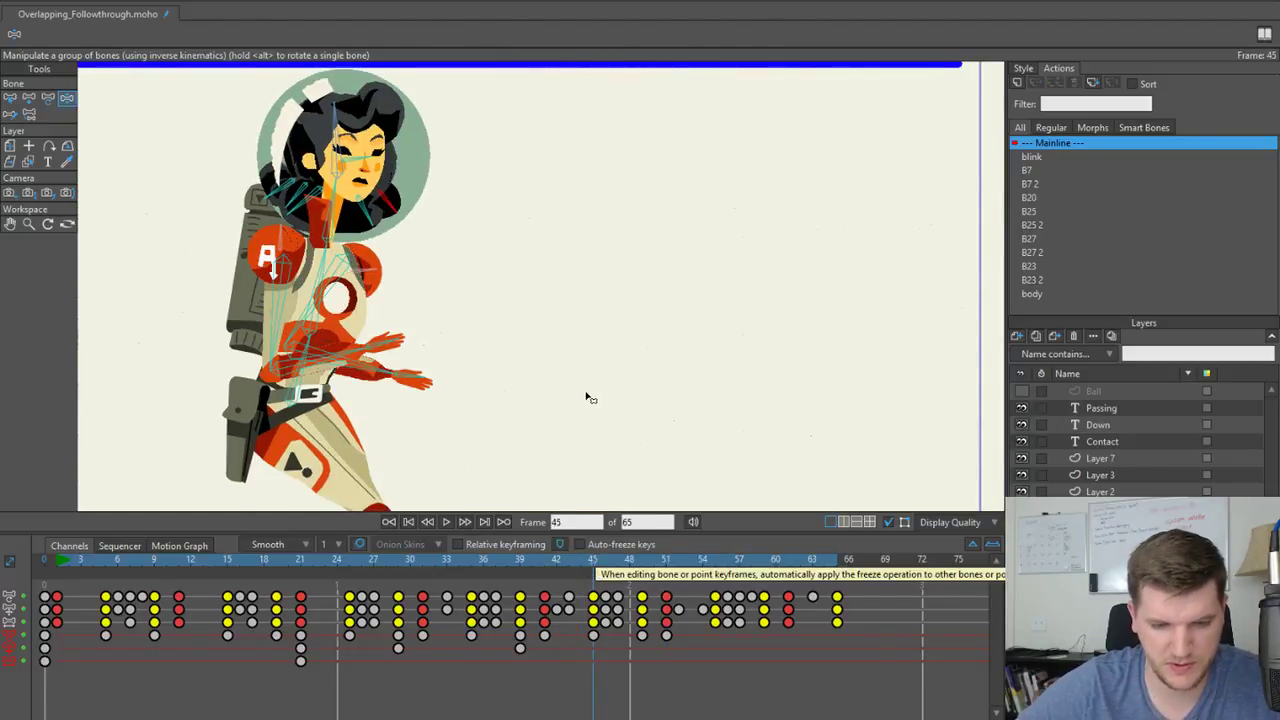
pyautogui.press('z')
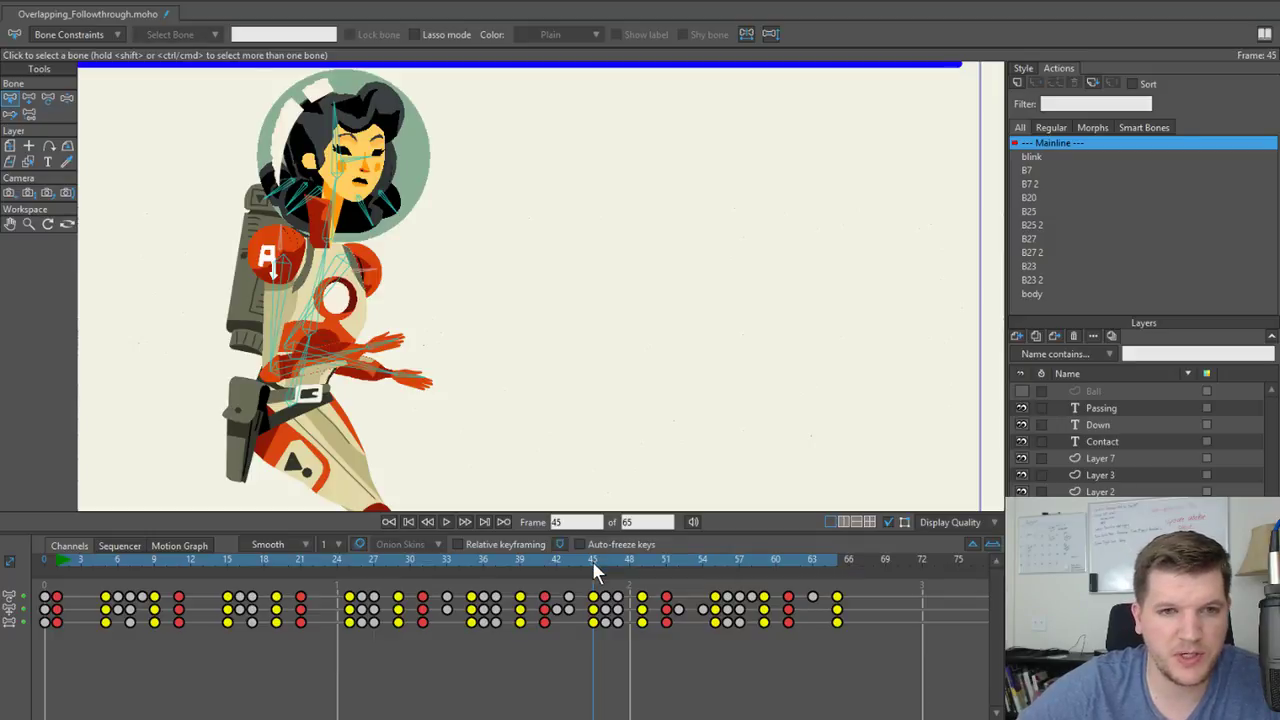
pyautogui.moveTo(592, 561); pyautogui.dragTo(666, 565)
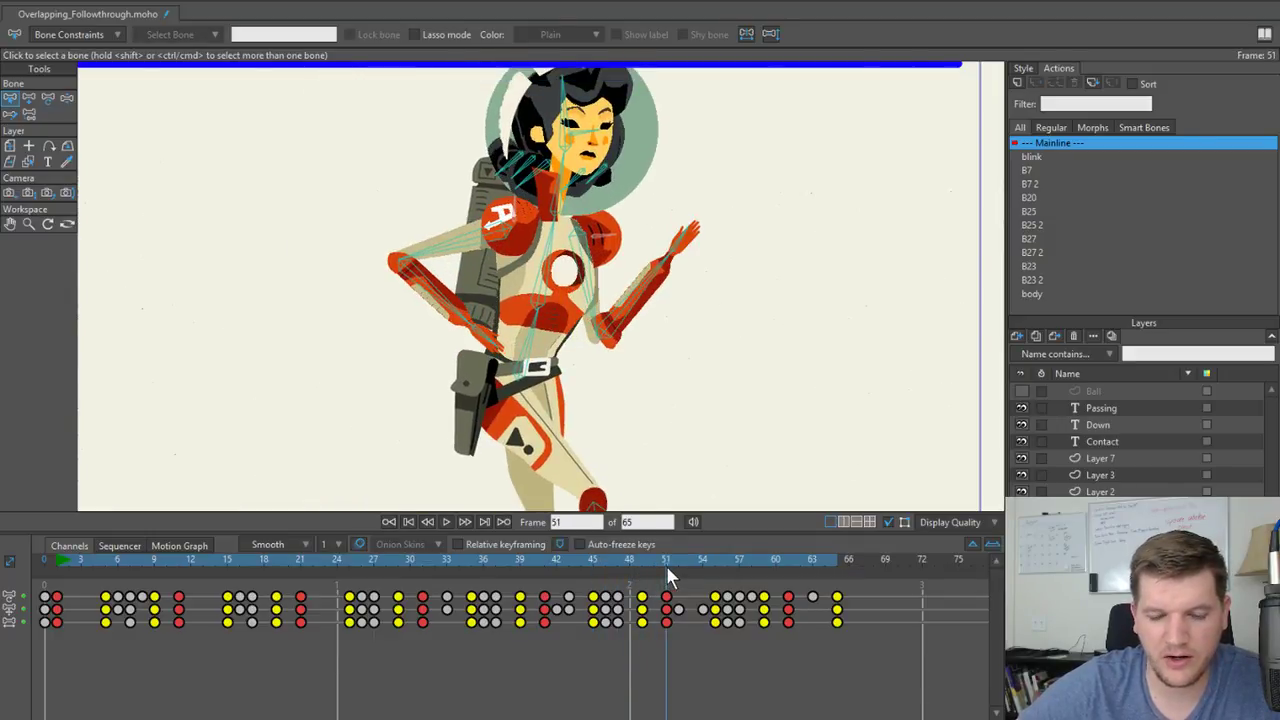
pyautogui.click(548, 202)
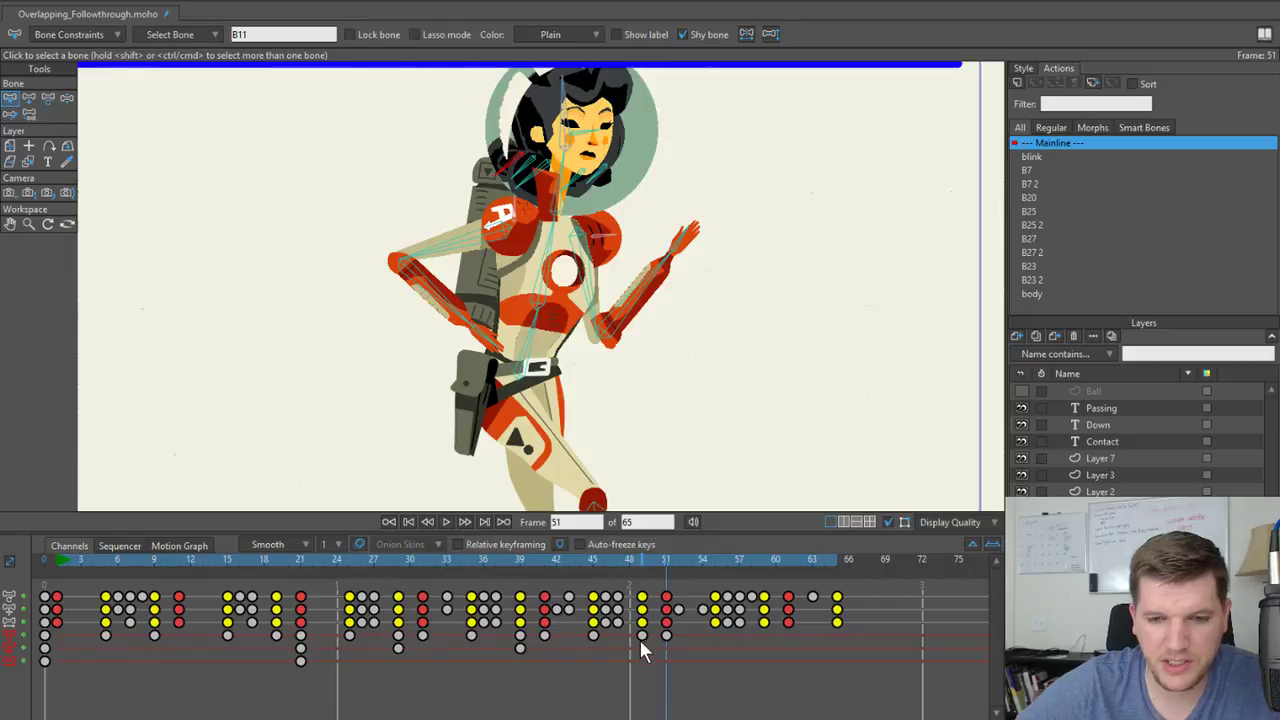
pyautogui.moveTo(594, 558); pyautogui.dragTo(667, 570)
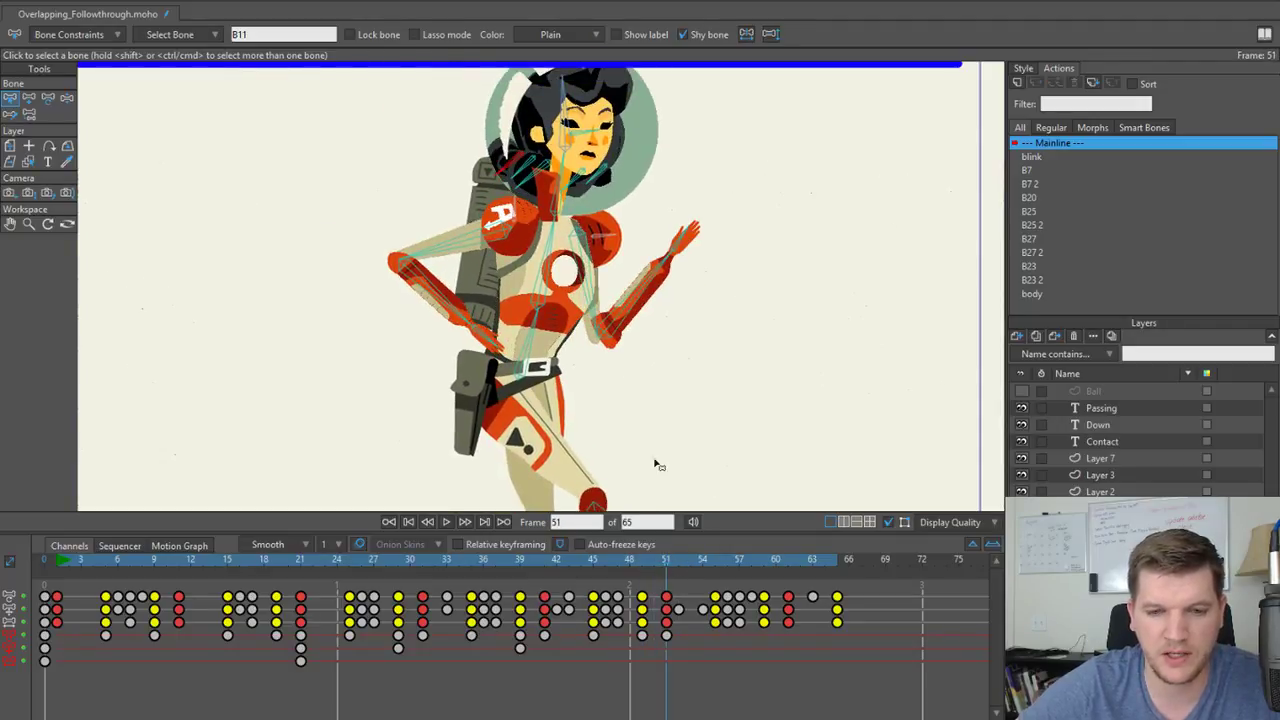
# Pose the rear and front hair locks at frame 55 with the bone manipulation tool.
pyautogui.moveTo(590, 556); pyautogui.dragTo(714, 564)
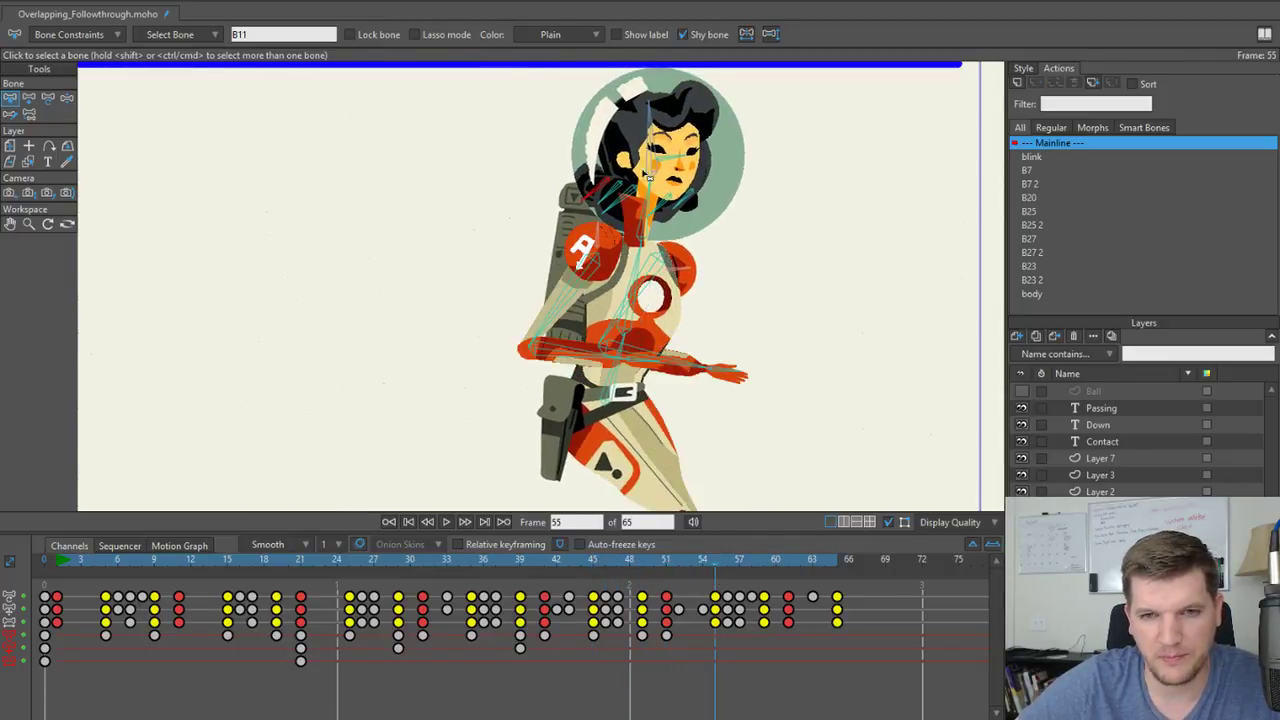
pyautogui.scroll(5, 565, 232)
pyautogui.scroll(-5, 565, 232)
pyautogui.press('z')
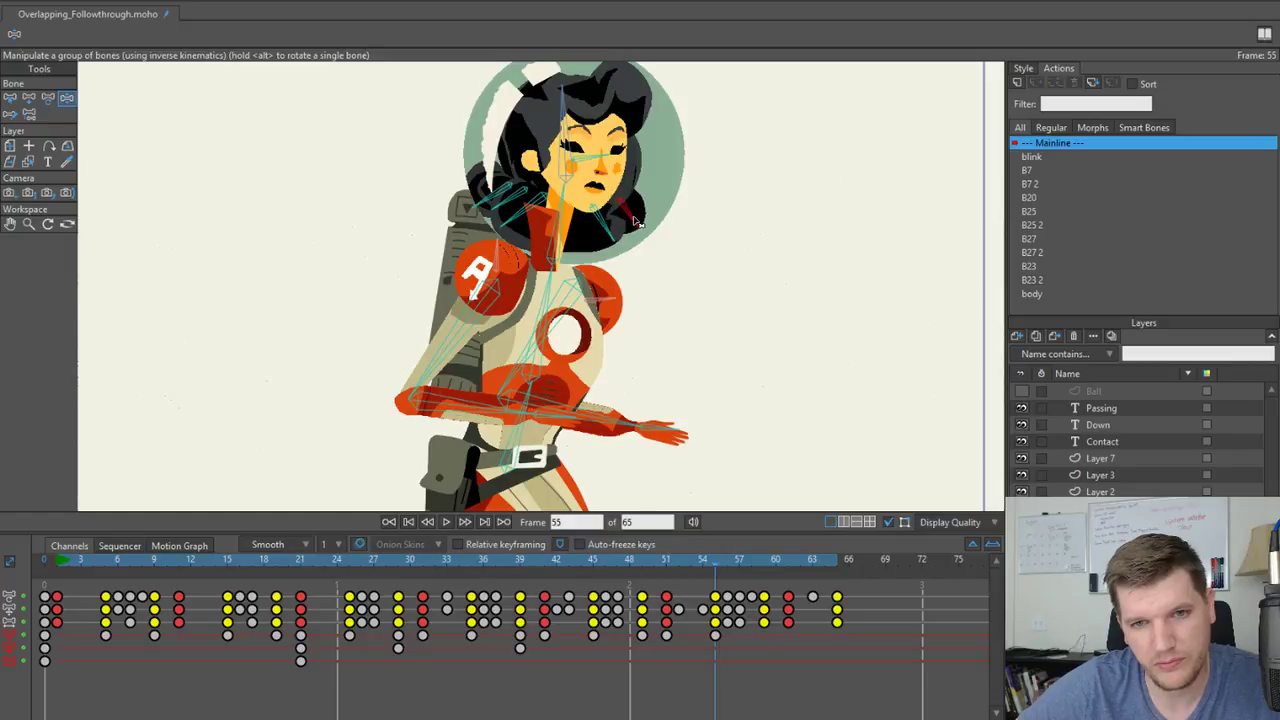
# Key a hair pose at frame 59, rotating the rear locks and the front lock.
pyautogui.scroll(-2, 632, 289)
pyautogui.moveTo(719, 561); pyautogui.dragTo(763, 562)
pyautogui.scroll(-3, 625, 141)
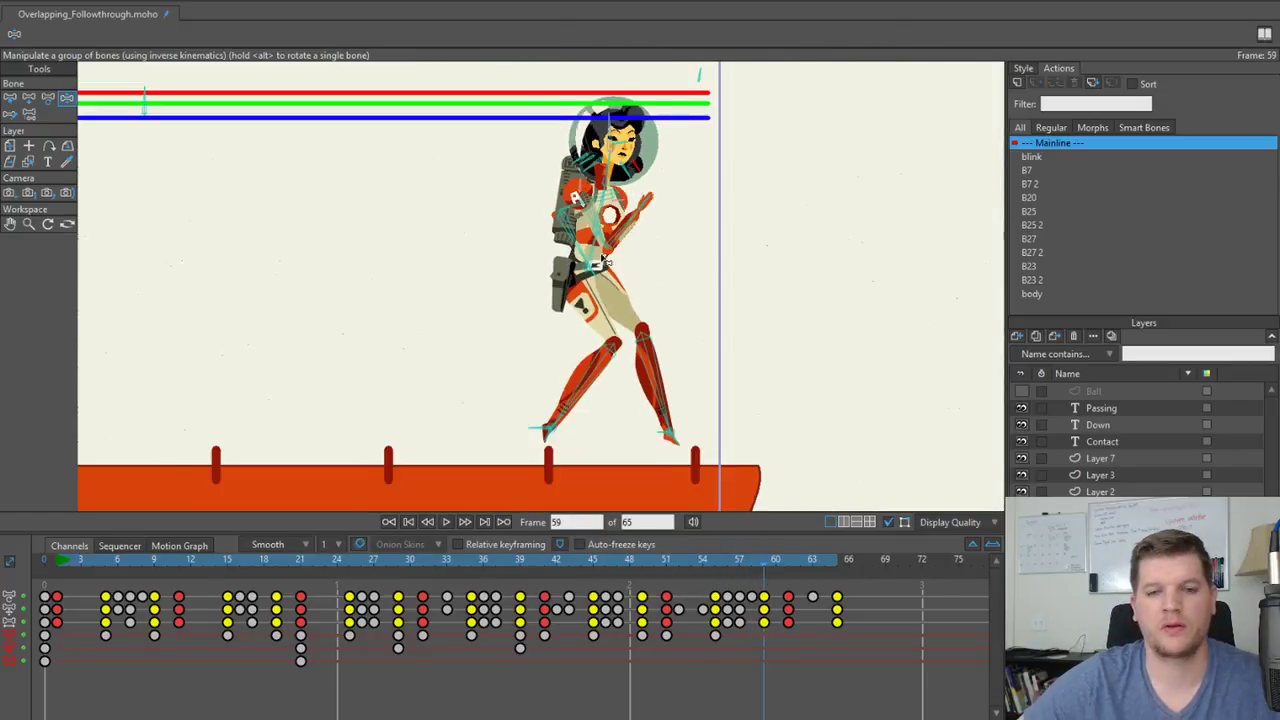
pyautogui.scroll(3, 600, 146)
pyautogui.scroll(-3, 553, 128)
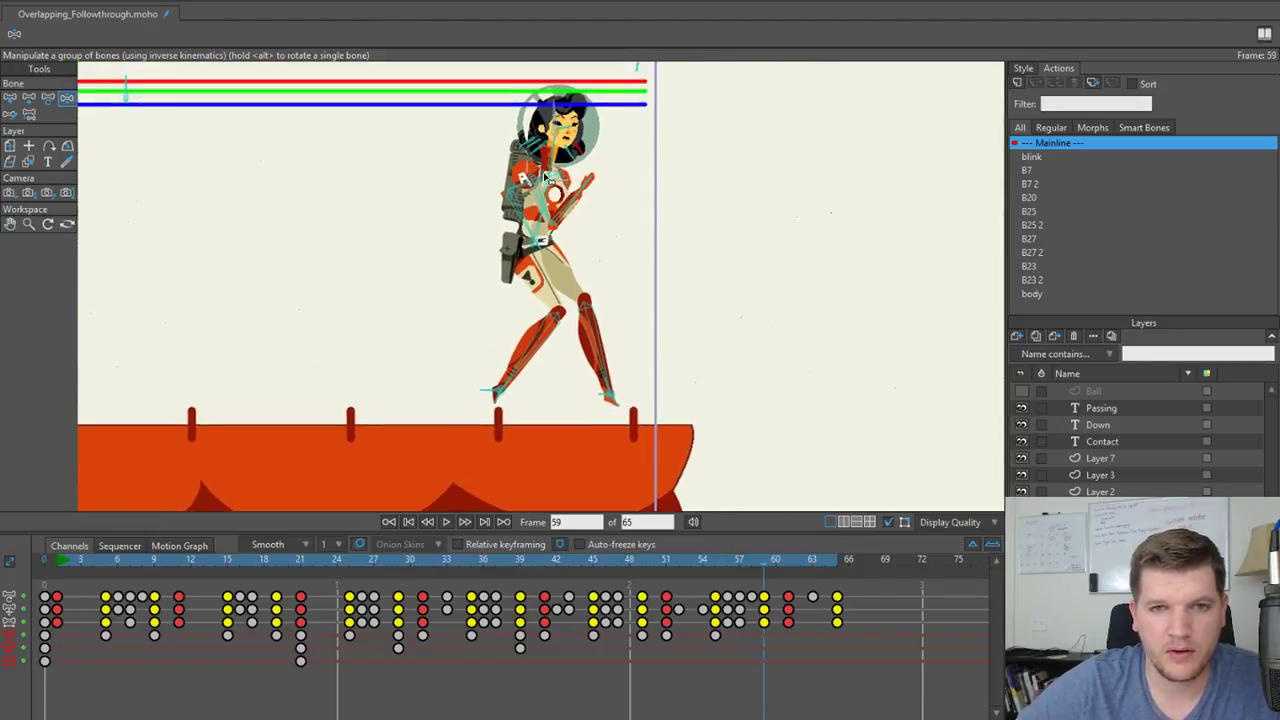
pyautogui.scroll(3, 545, 140)
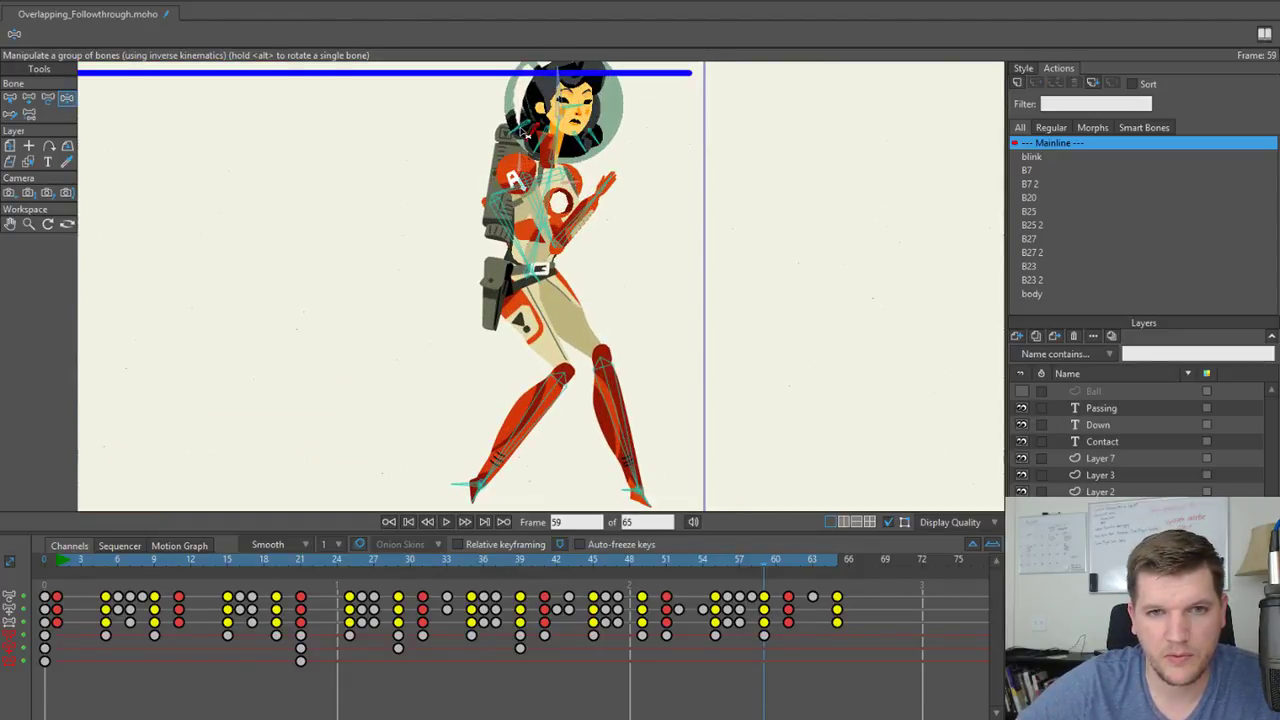
pyautogui.moveTo(532, 148); pyautogui.dragTo(585, 148)
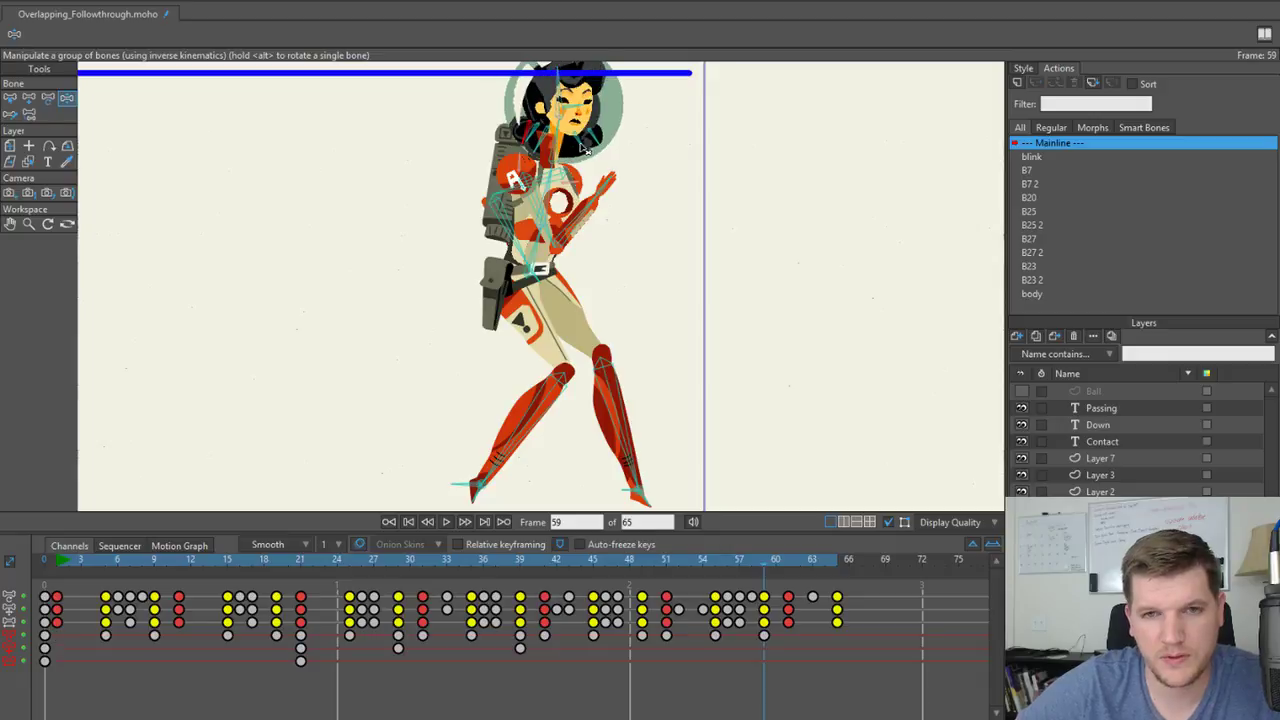
# Pose the hair bones from the rear locks to the front locks at frame 61.
pyautogui.scroll(-3, 711, 349)
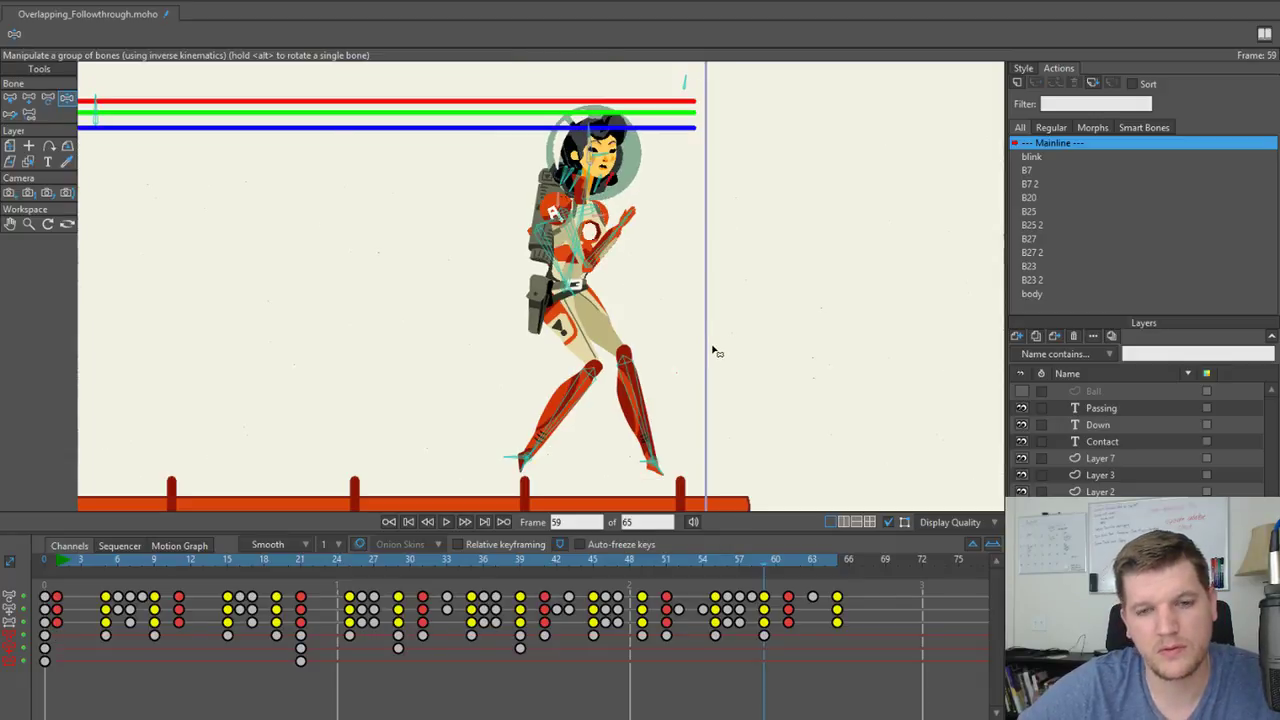
pyautogui.scroll(2, 757, 482)
pyautogui.moveTo(768, 562); pyautogui.dragTo(787, 560)
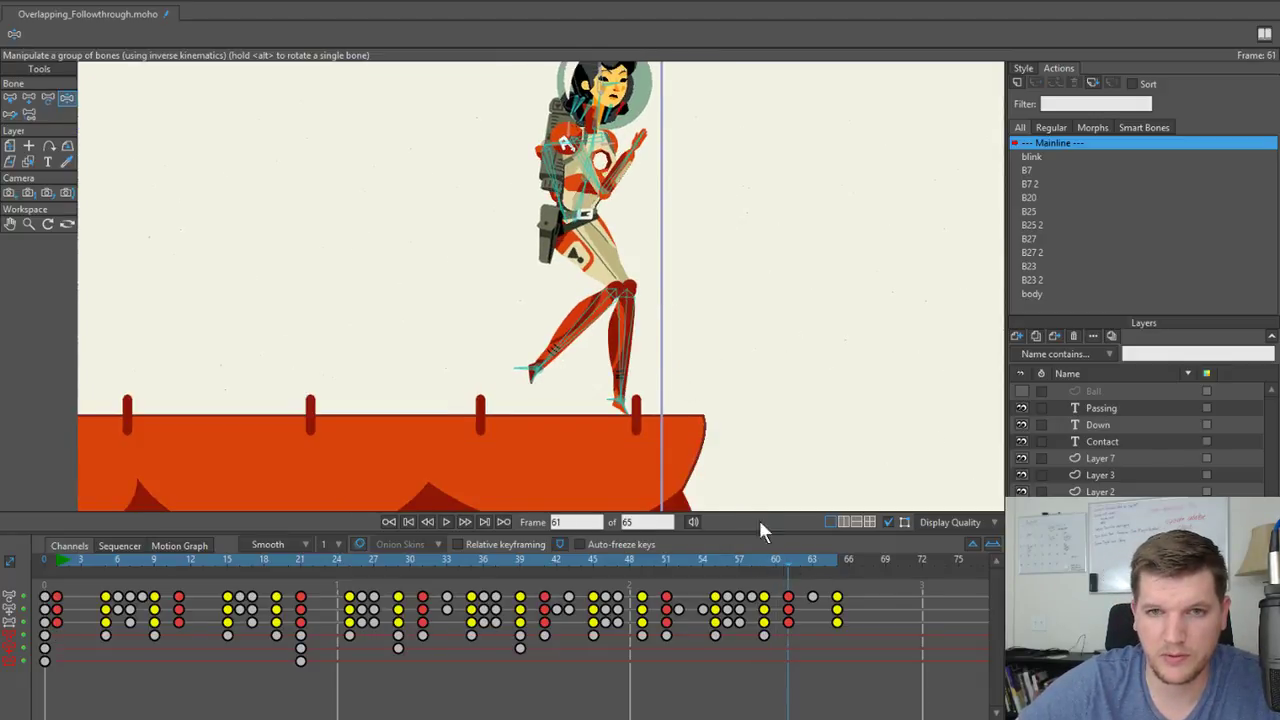
pyautogui.scroll(4, 536, 73)
pyautogui.scroll(-1, 528, 166)
pyautogui.scroll(-3, 580, 165)
pyautogui.scroll(4, 584, 192)
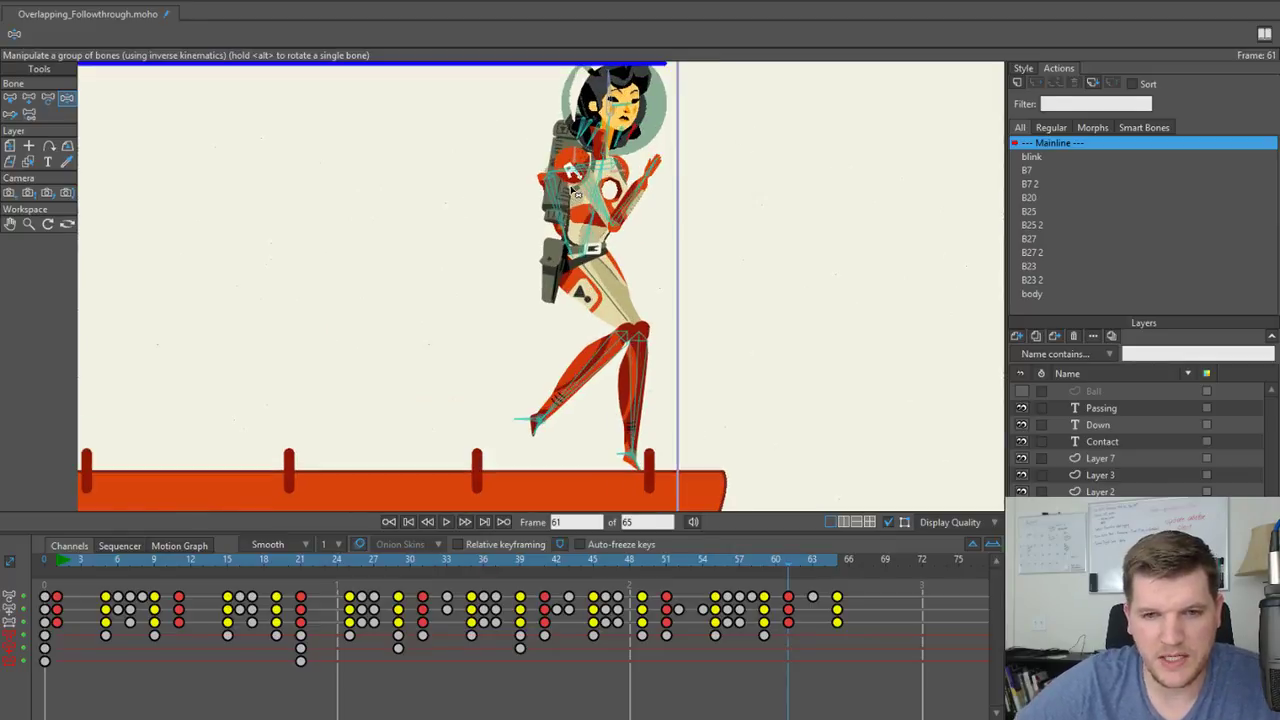
pyautogui.scroll(1, 550, 272)
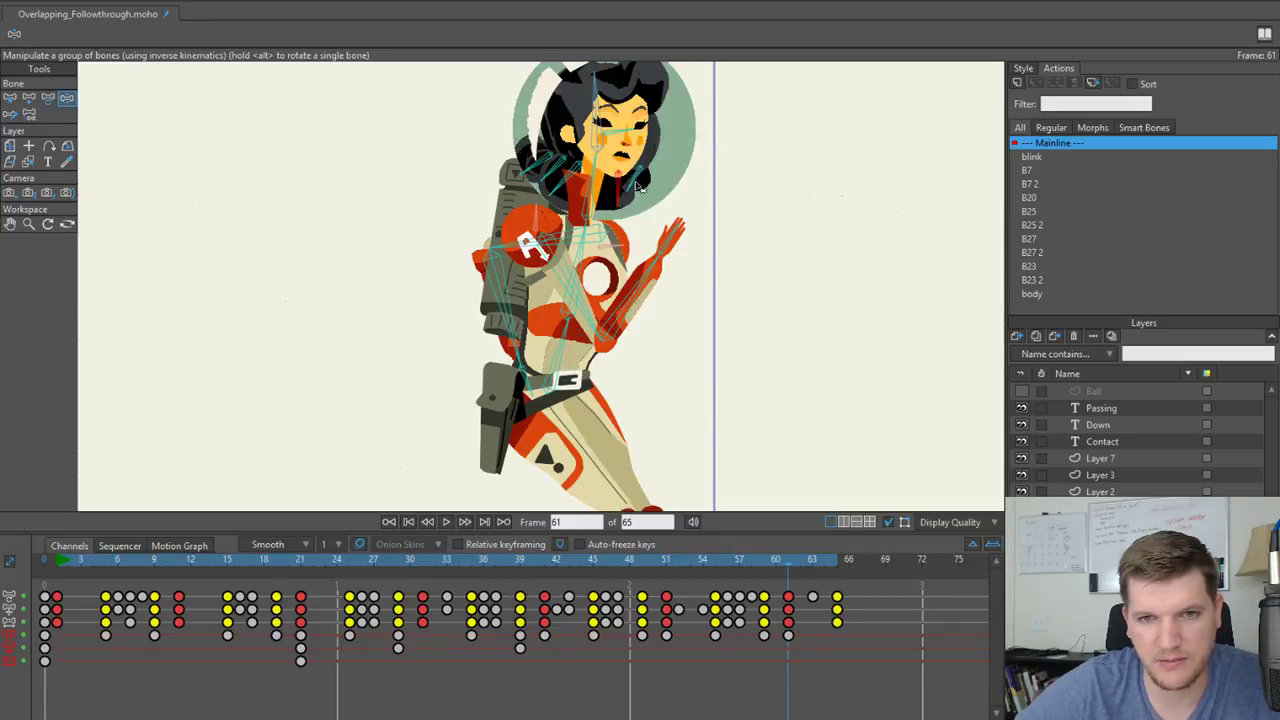
# Play the walk cycle from frame 1 to review the hair's overlapping motion across the full walk.
pyautogui.scroll(-4, 655, 195)
pyautogui.moveTo(485, 201); pyautogui.dragTo(663, 203)
pyautogui.scroll(-3, 663, 203)
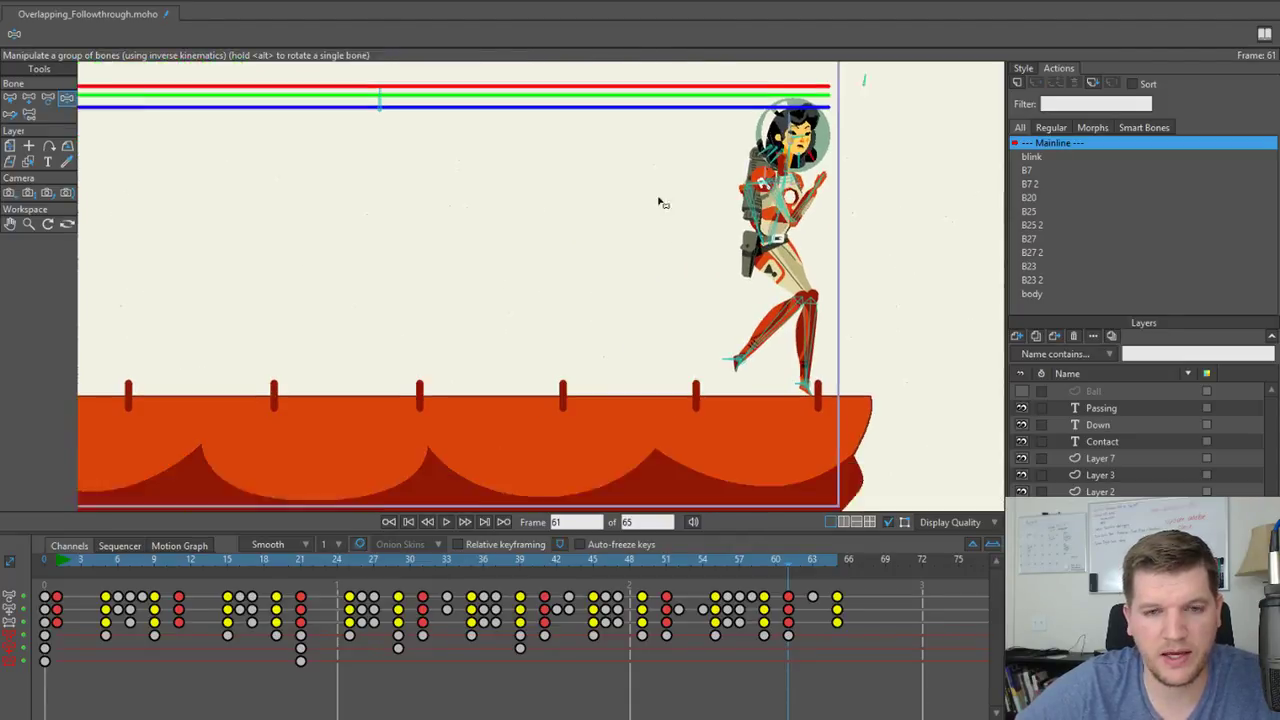
pyautogui.scroll(1, 555, 263)
pyautogui.moveTo(534, 231); pyautogui.dragTo(545, 267)
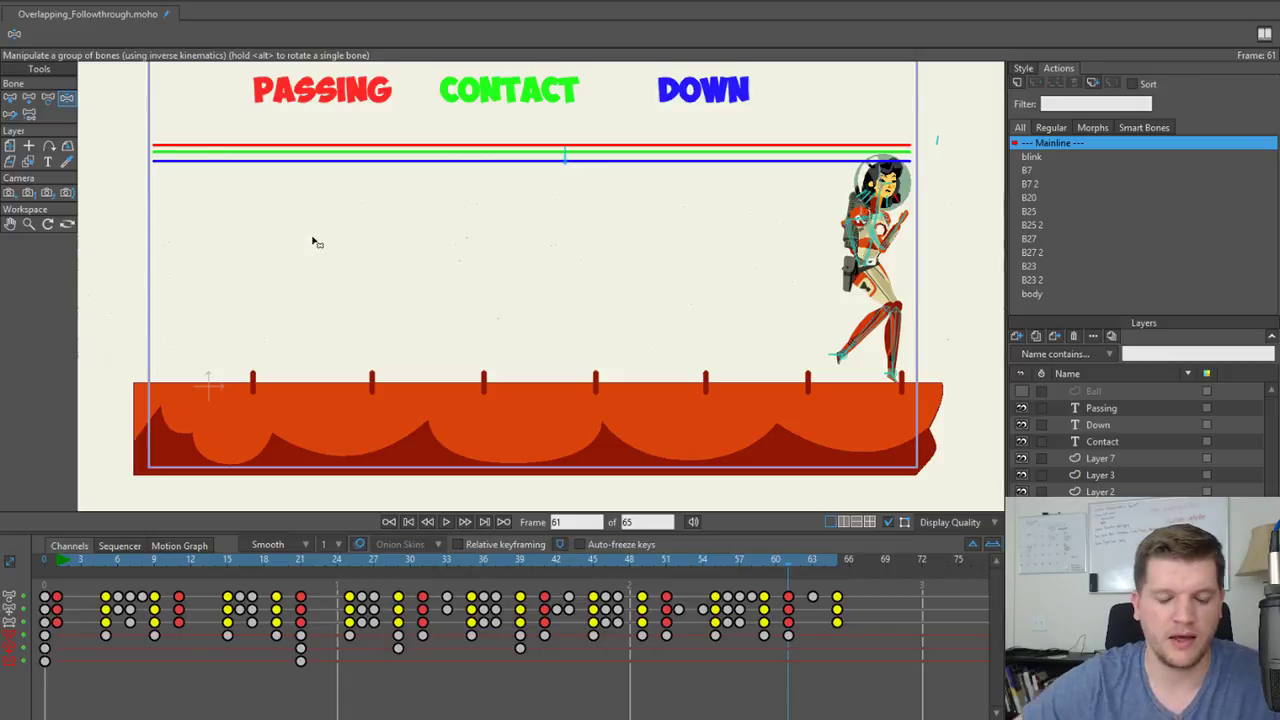
pyautogui.click(57, 558)
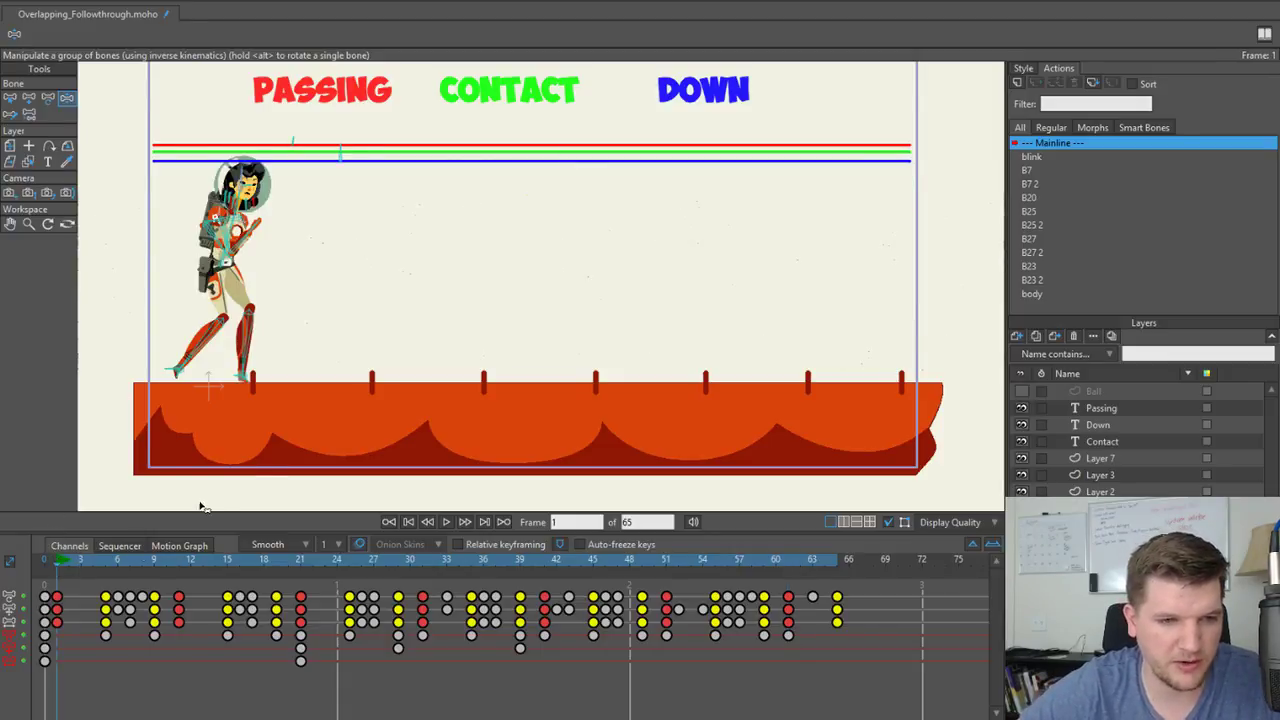
pyautogui.press('space')
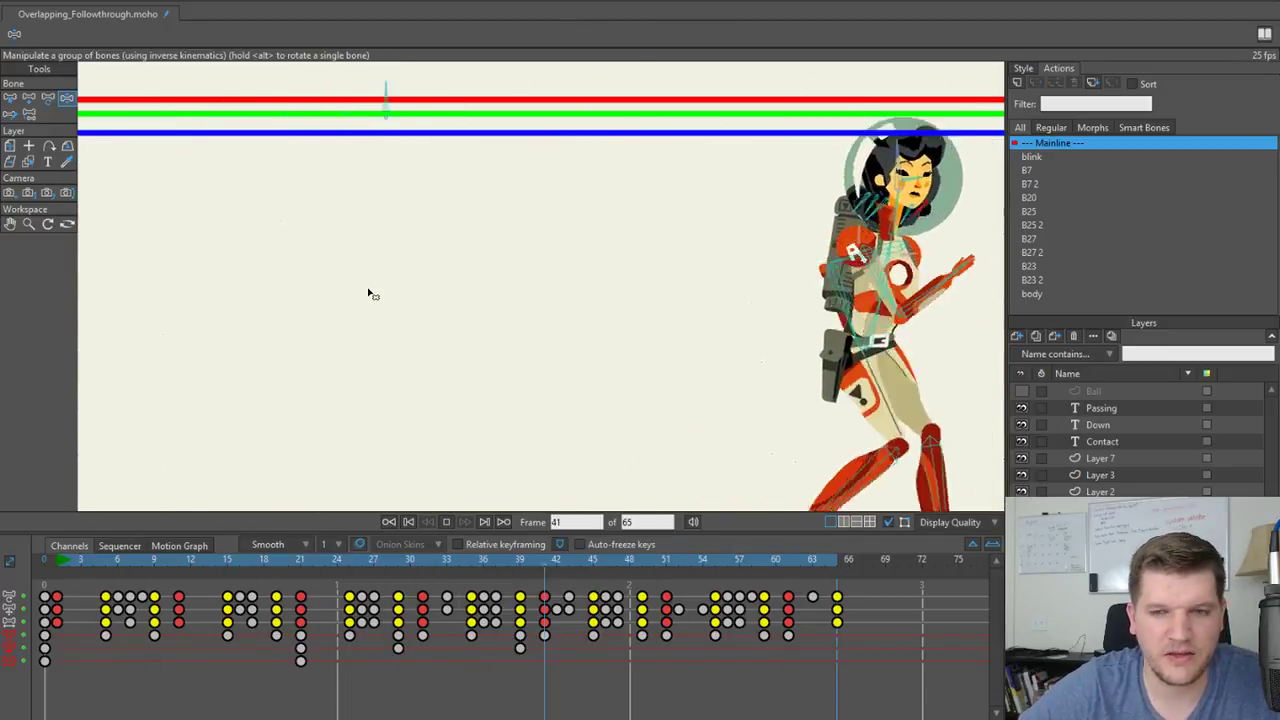
pyautogui.scroll(-4, 369, 294)
pyautogui.moveTo(369, 294); pyautogui.dragTo(534, 280)
pyautogui.press('space')
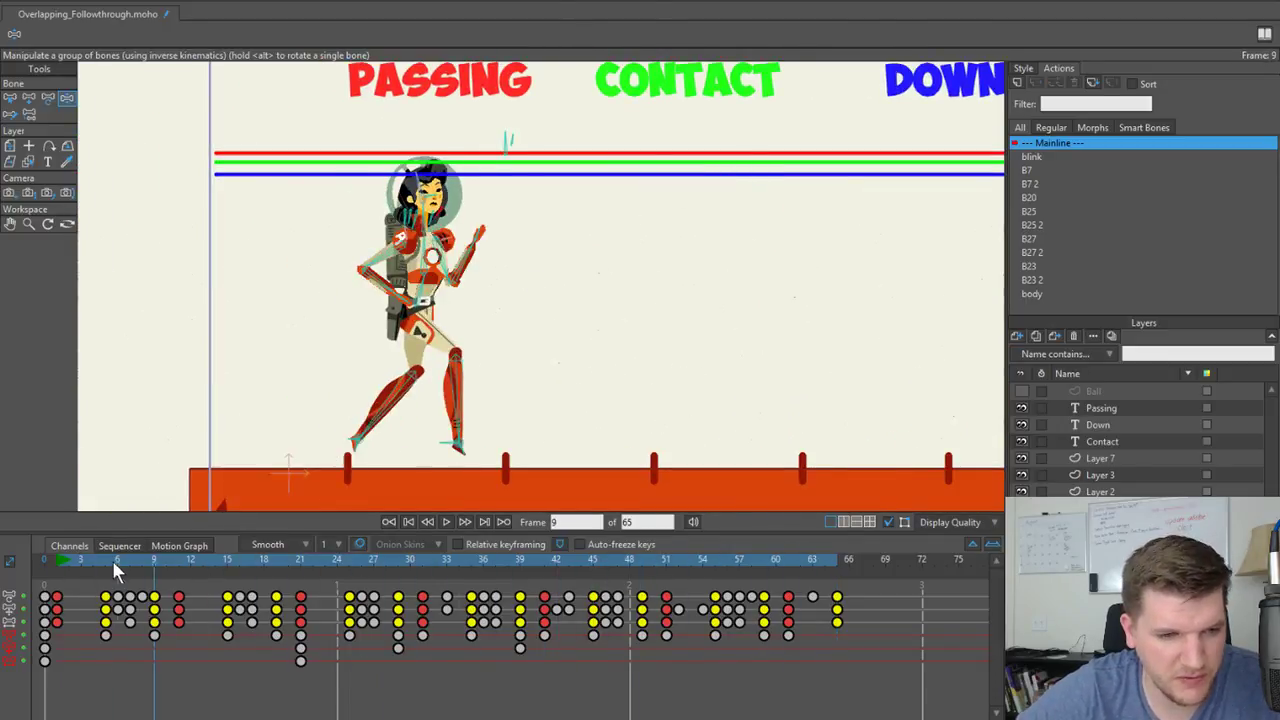
# Scrub from frame 5 to frame 21 to examine how the hair follows the first steps.
pyautogui.moveTo(104, 561); pyautogui.dragTo(303, 592)
pyautogui.scroll(5, 671, 289)
pyautogui.scroll(-2, 214, 457)
pyautogui.moveTo(214, 457); pyautogui.dragTo(465, 379)
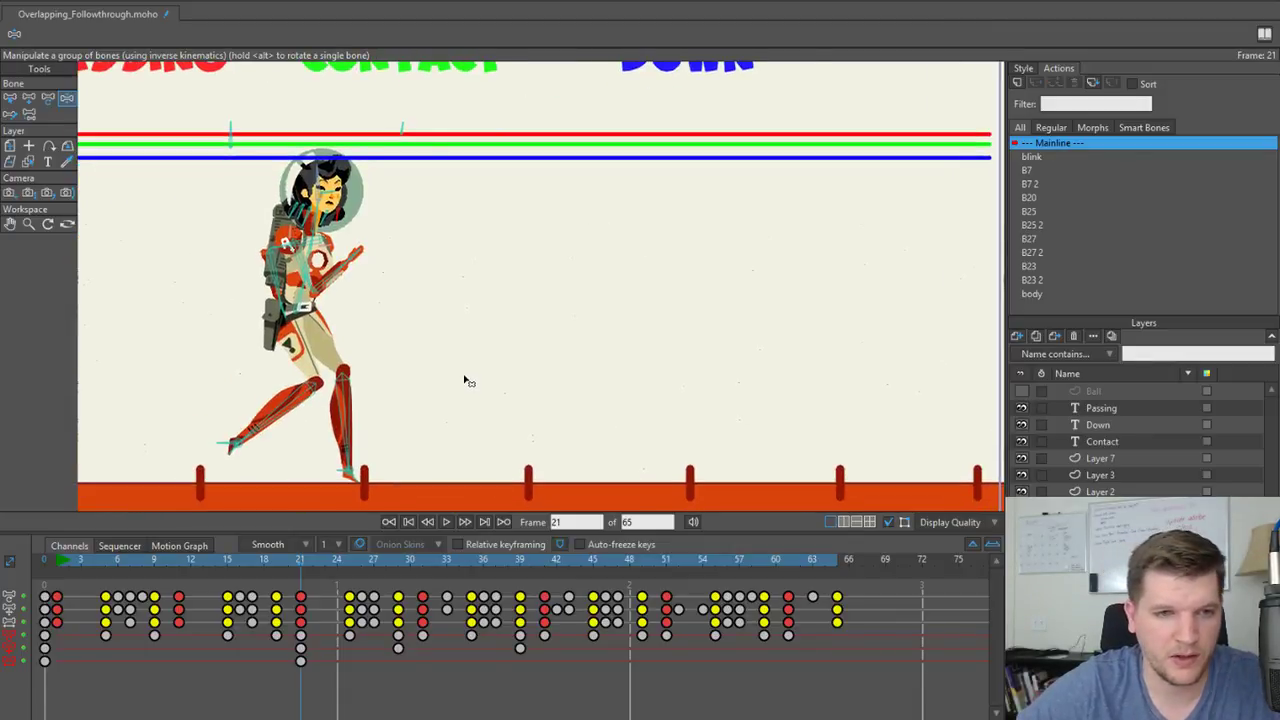
# Examine the hair against the body poses at frames 5, 7 and 9 to judge the hair key timing.
pyautogui.moveTo(113, 565); pyautogui.dragTo(105, 559)
pyautogui.scroll(2, 205, 395)
pyautogui.moveTo(207, 392); pyautogui.dragTo(414, 398)
pyautogui.scroll(2, 288, 369)
pyautogui.moveTo(288, 369); pyautogui.dragTo(408, 480)
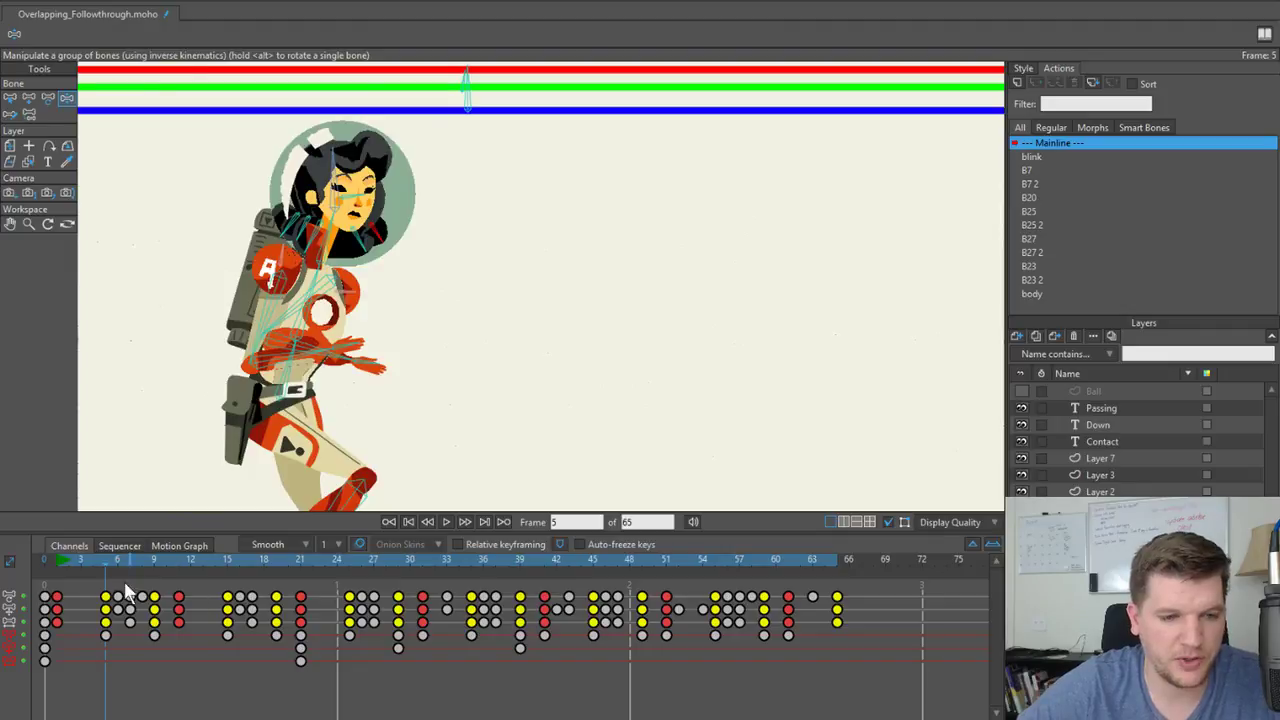
pyautogui.moveTo(106, 562)
pyautogui.mouseDown()
pyautogui.moveTo(130, 556)
pyautogui.moveTo(59, 561)
pyautogui.moveTo(105, 561)
pyautogui.mouseUp()
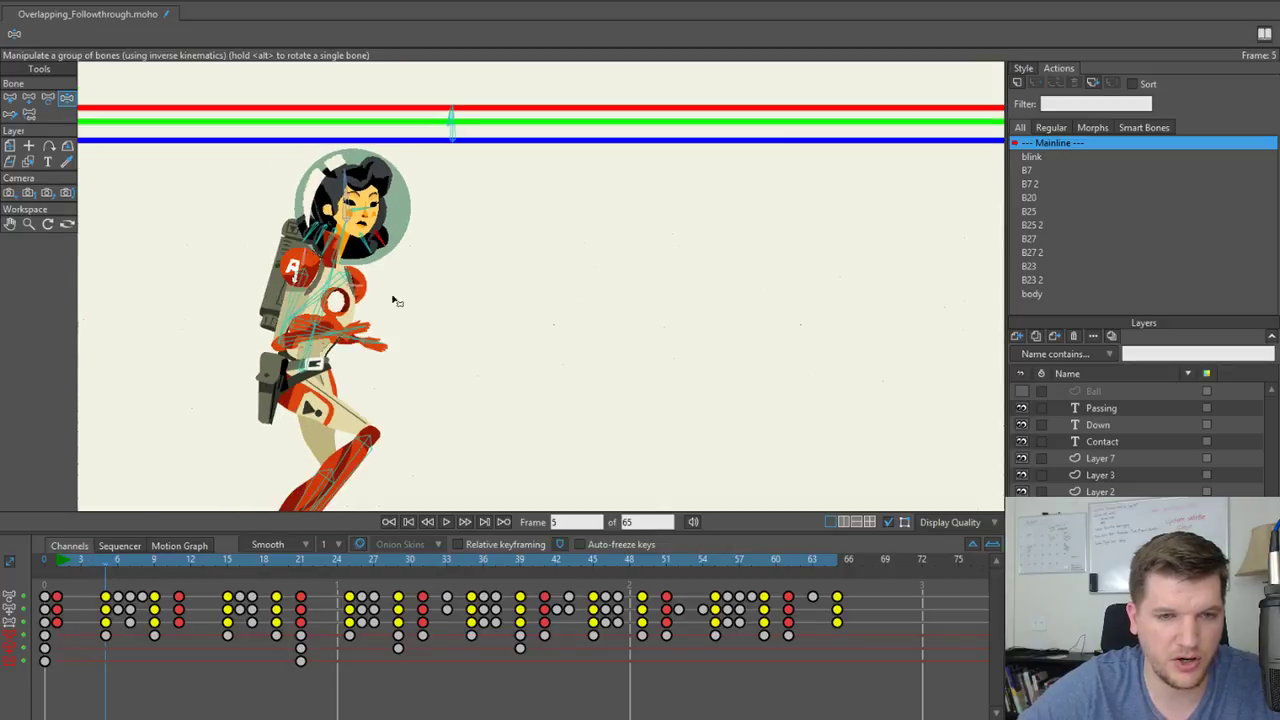
pyautogui.moveTo(393, 297); pyautogui.dragTo(328, 187)
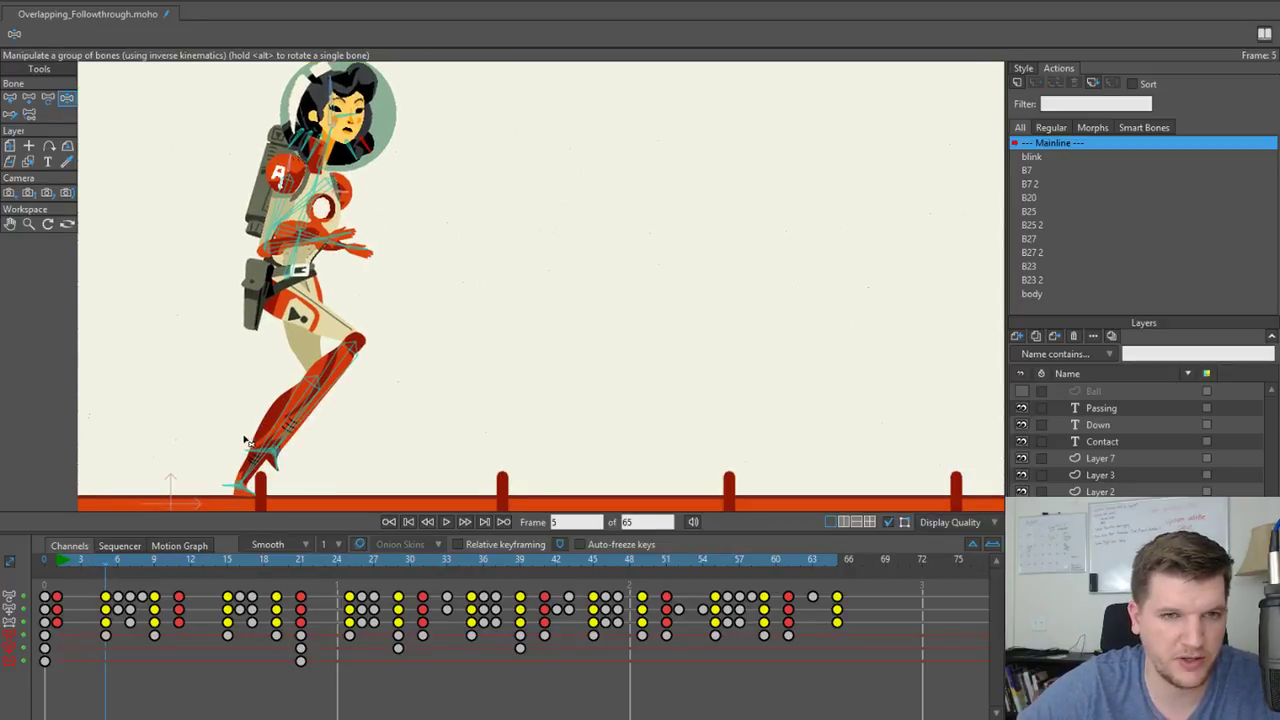
pyautogui.moveTo(104, 557); pyautogui.dragTo(152, 560)
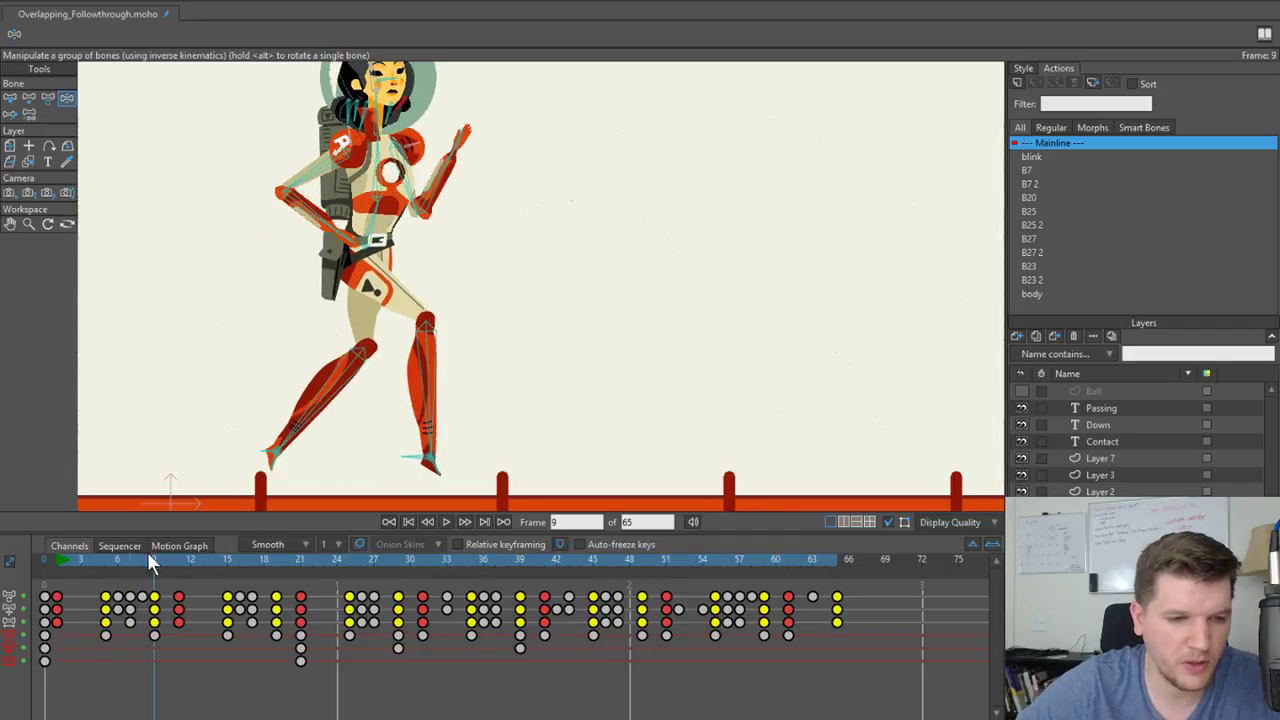
pyautogui.moveTo(110, 563); pyautogui.dragTo(131, 563)
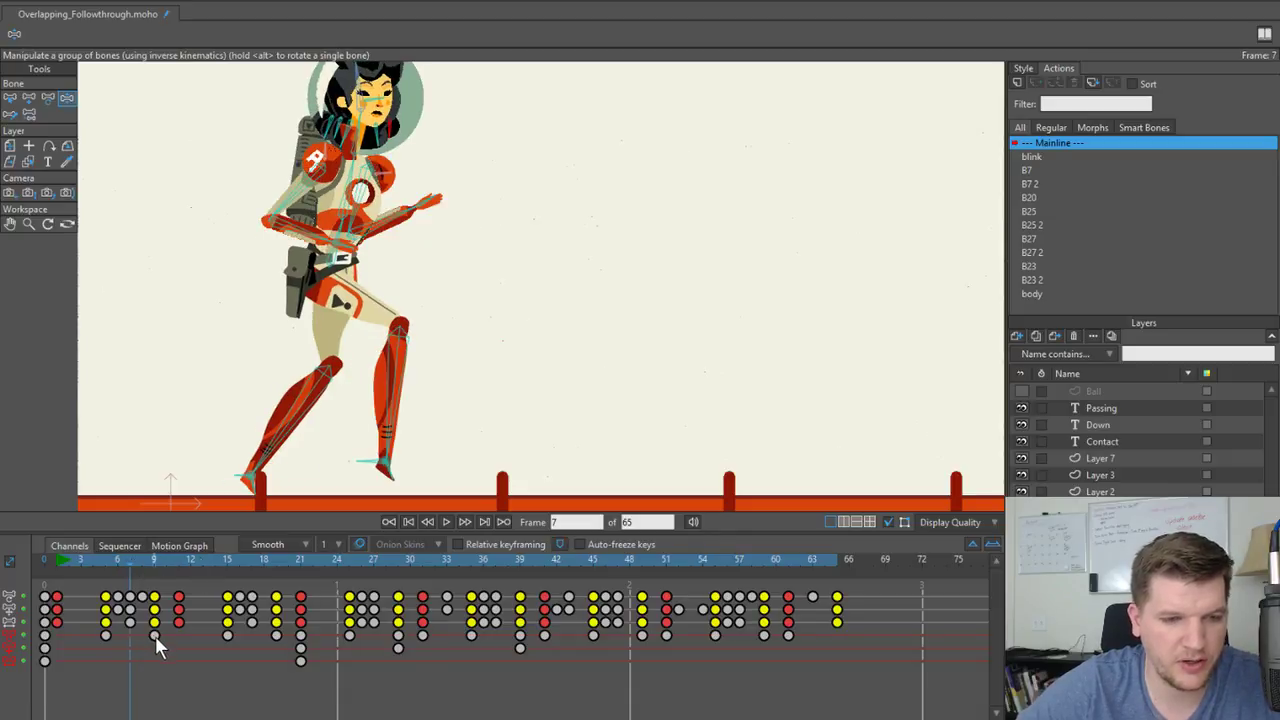
# Select the rear and front hair bones and move their frame 9 keys to frame 7.
pyautogui.scroll(3, 378, 168)
pyautogui.moveTo(364, 162); pyautogui.dragTo(382, 236)
pyautogui.press('b')
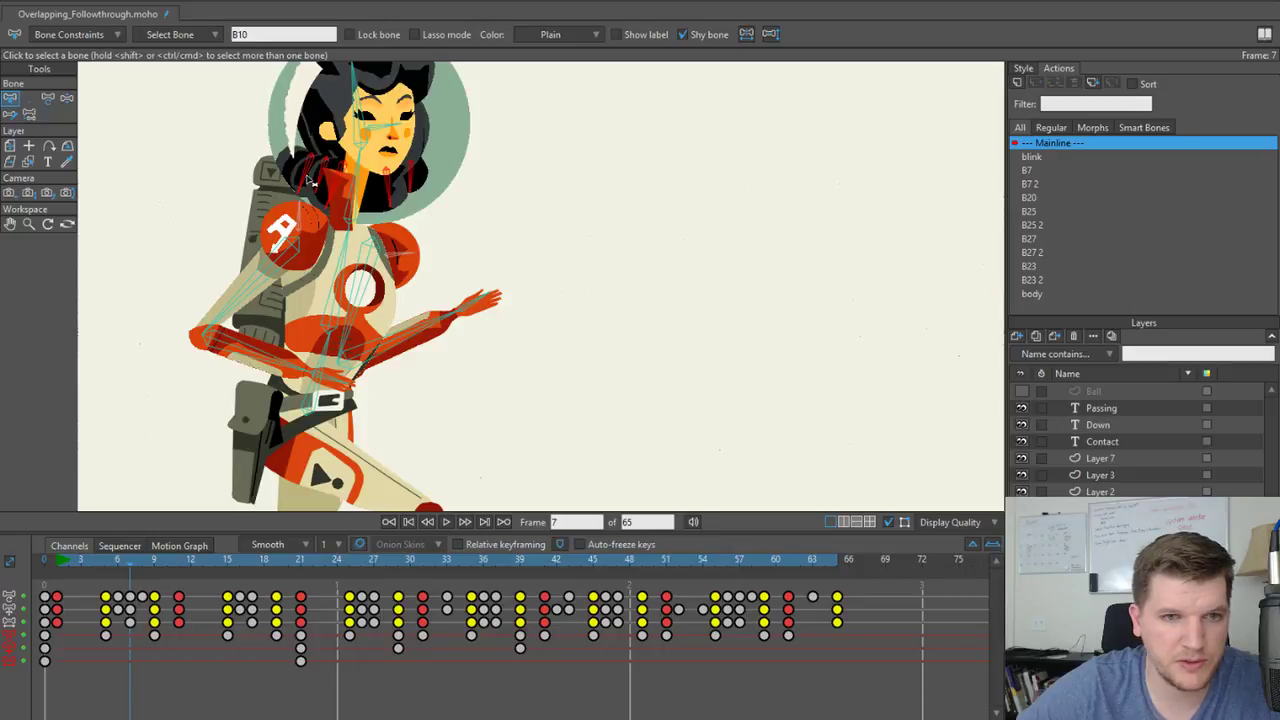
pyautogui.moveTo(155, 636); pyautogui.dragTo(130, 637)
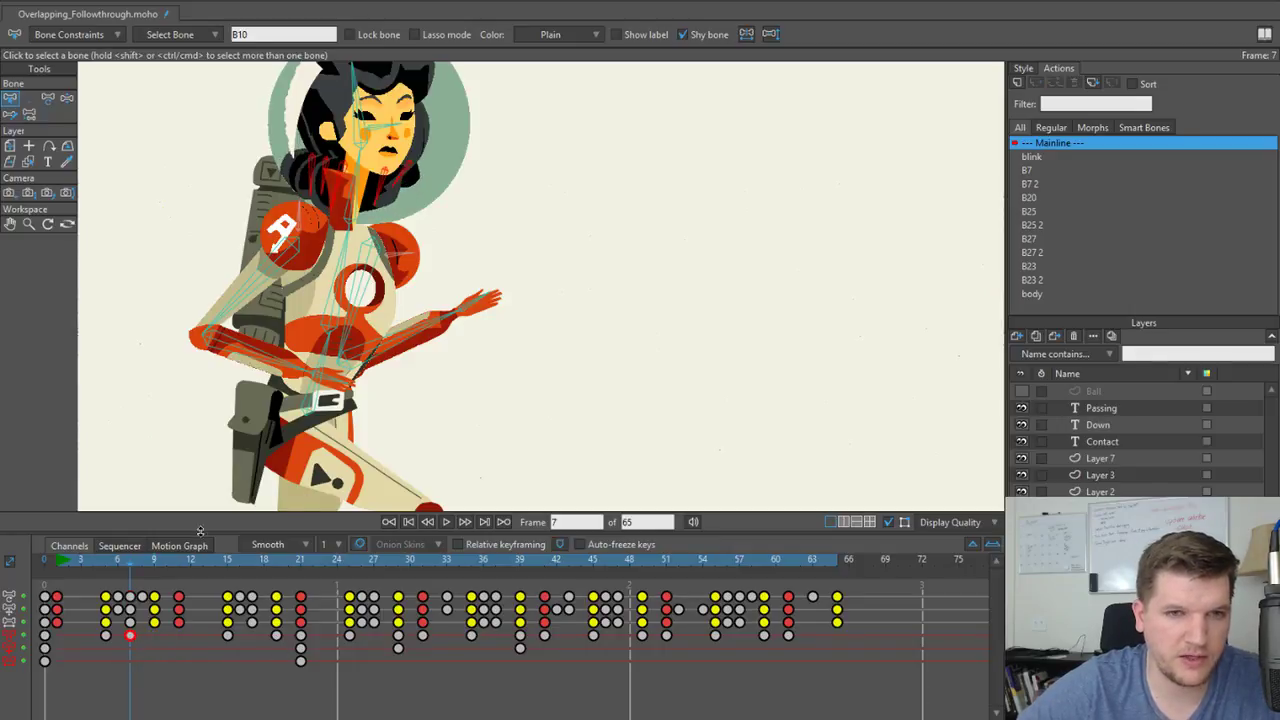
# Scrub back to frame 3 and briefly play the animation to check the retimed hair swing.
pyautogui.scroll(-3, 434, 220)
pyautogui.moveTo(403, 376); pyautogui.dragTo(405, 257)
pyautogui.scroll(-3, 235, 486)
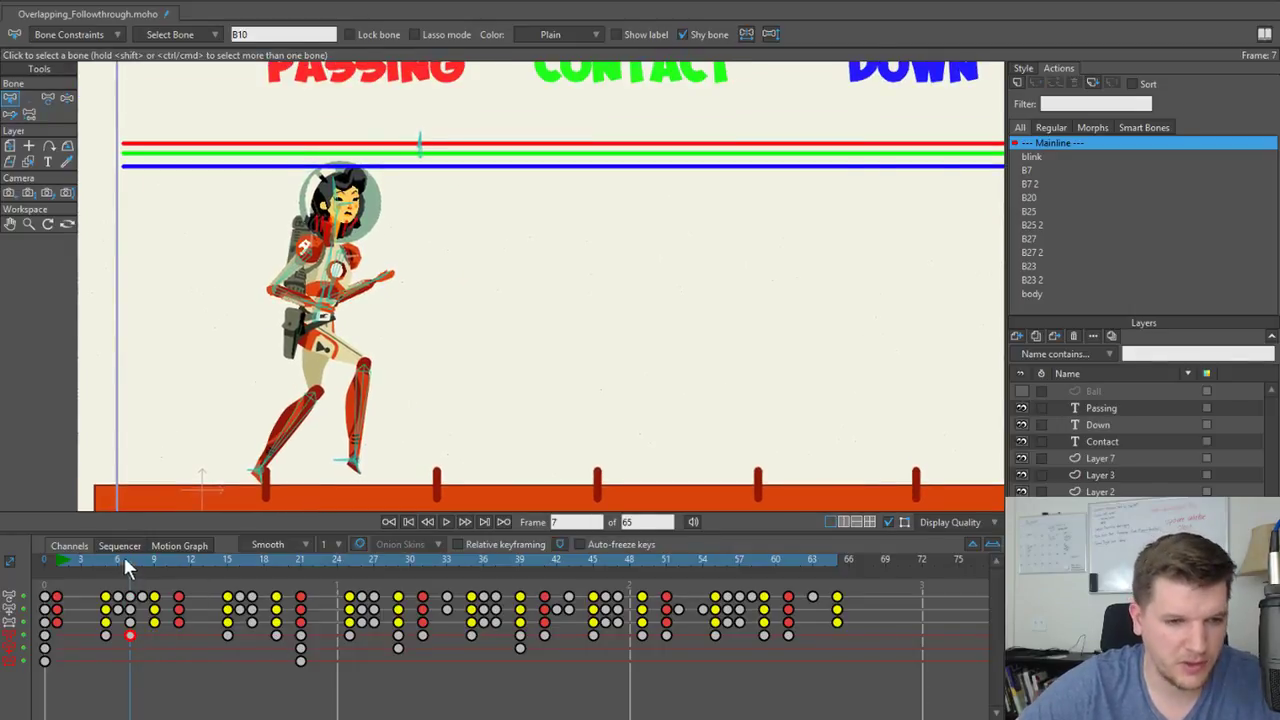
pyautogui.moveTo(125, 560); pyautogui.dragTo(76, 550)
pyautogui.press('space')
pyautogui.press('space')
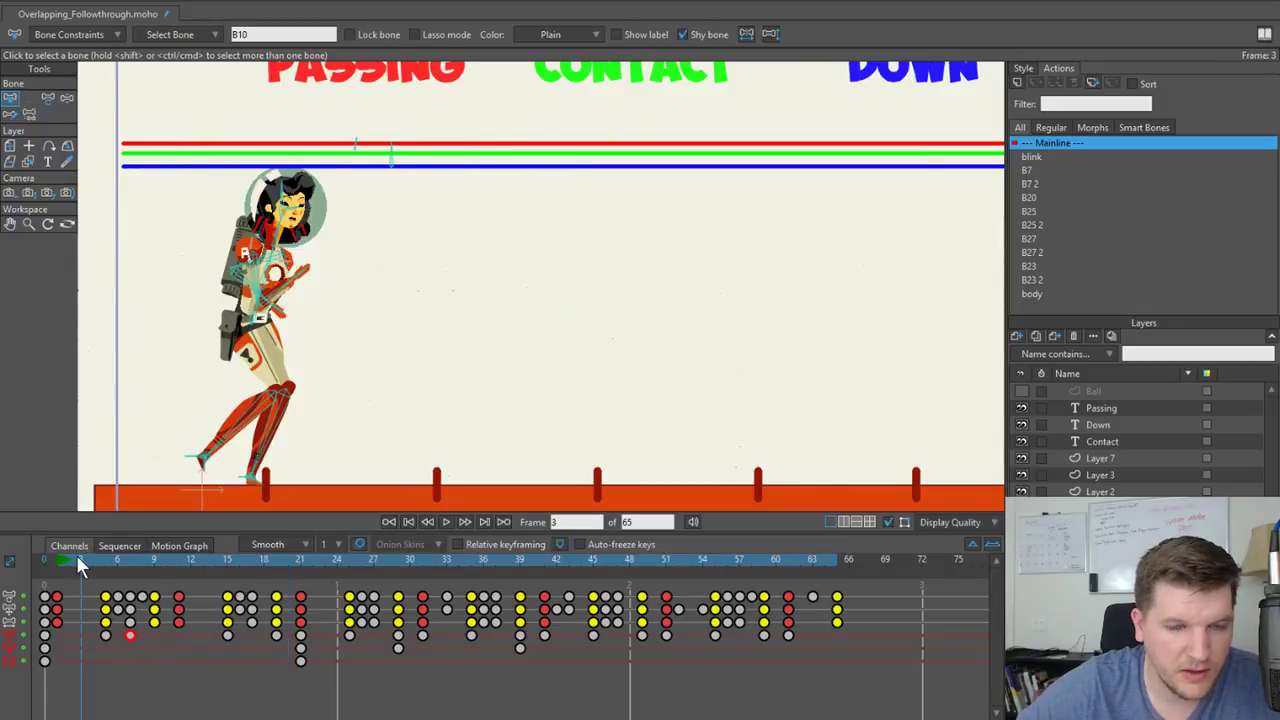
# Play the walk from frame 3, return to frame 1 and clear the bone selection to inspect the hair pose.
pyautogui.press('space')
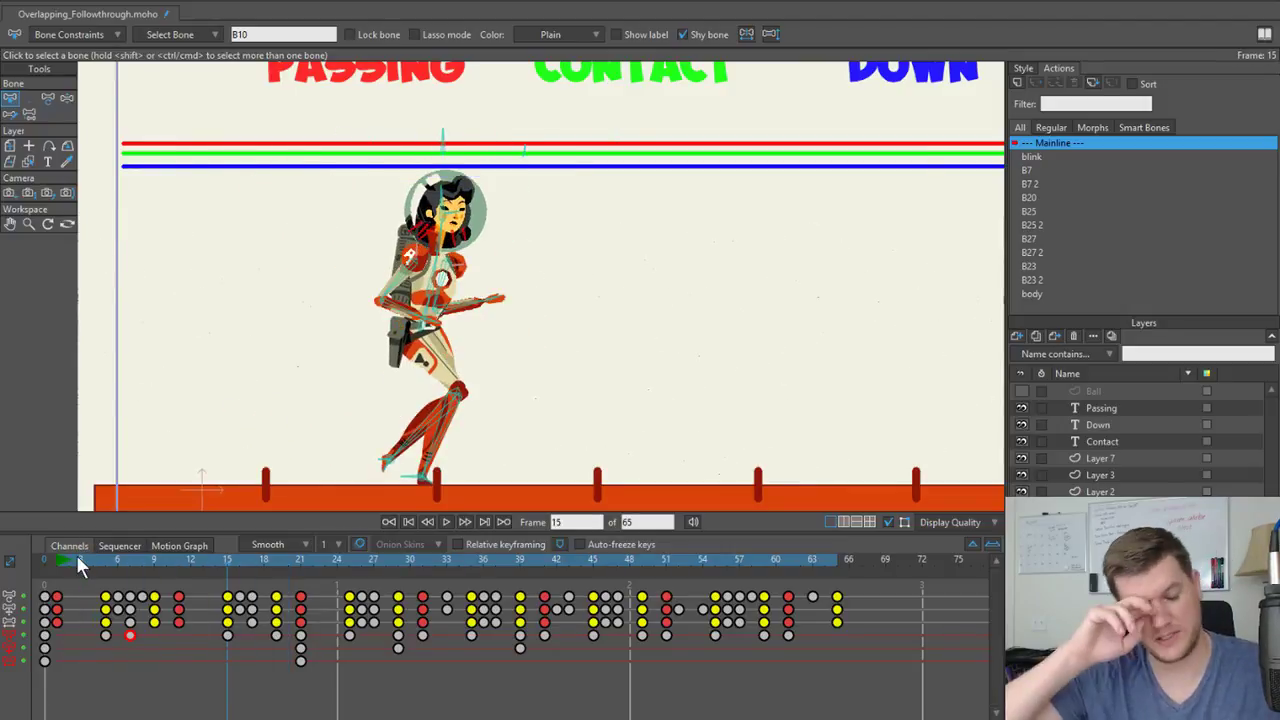
pyautogui.moveTo(77, 555)
pyautogui.mouseDown()
pyautogui.moveTo(125, 565)
pyautogui.moveTo(46, 569)
pyautogui.moveTo(136, 564)
pyautogui.moveTo(77, 574)
pyautogui.moveTo(127, 570)
pyautogui.moveTo(75, 578)
pyautogui.moveTo(154, 560)
pyautogui.moveTo(63, 558)
pyautogui.moveTo(186, 546)
pyautogui.moveTo(60, 552)
pyautogui.moveTo(214, 545)
pyautogui.moveTo(162, 552)
pyautogui.moveTo(185, 560)
pyautogui.moveTo(235, 545)
pyautogui.moveTo(52, 560)
pyautogui.mouseUp()
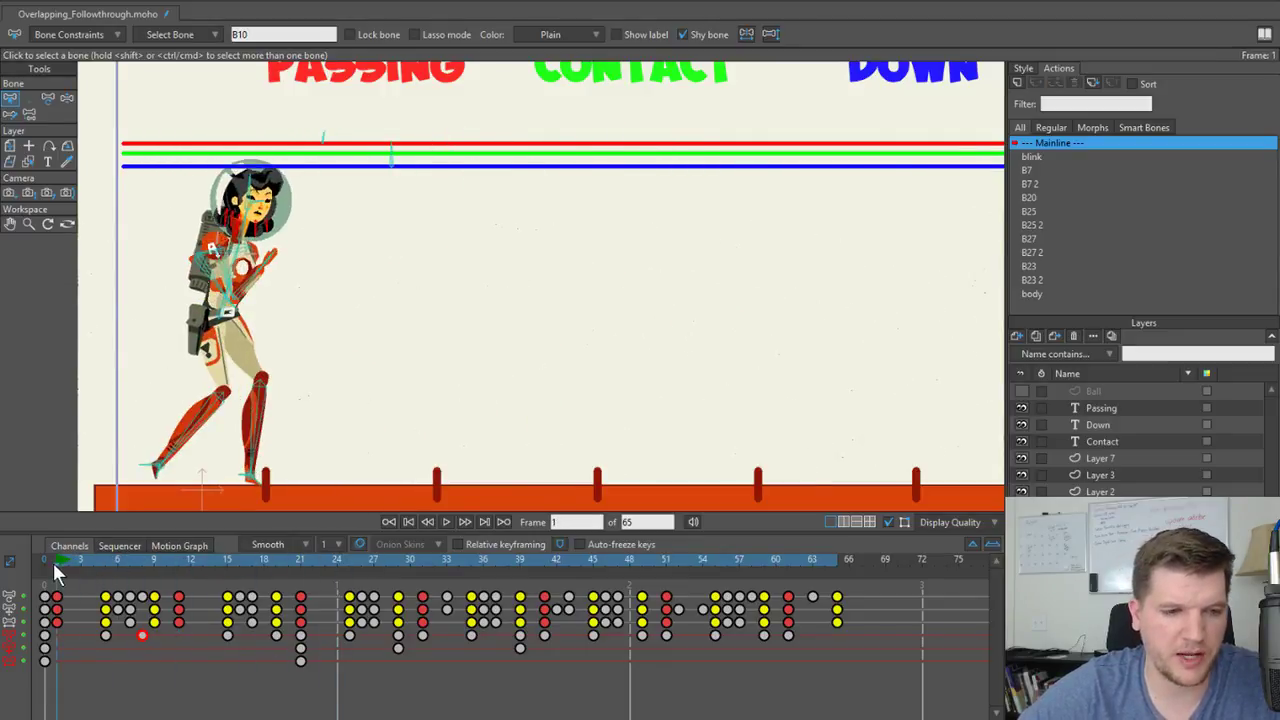
pyautogui.scroll(3, 308, 220)
pyautogui.scroll(-2, 305, 222)
pyautogui.moveTo(250, 256); pyautogui.dragTo(345, 257)
pyautogui.scroll(4, 345, 258)
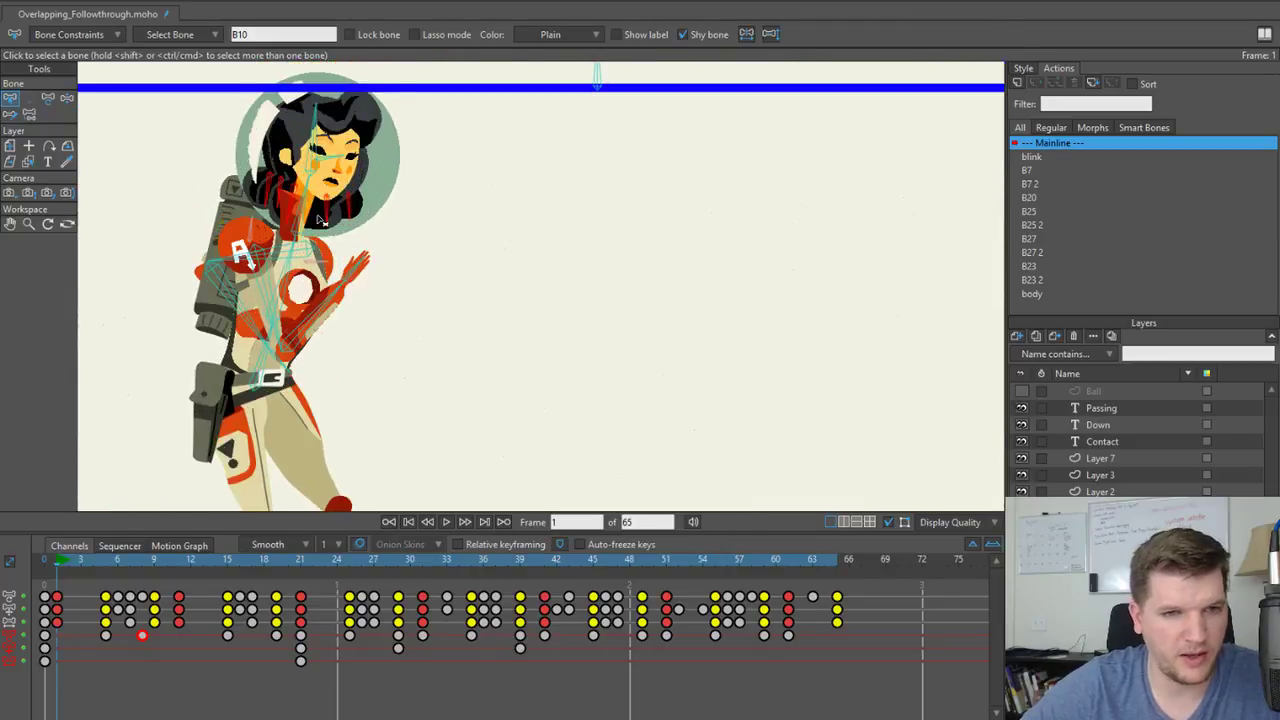
pyautogui.click(500, 290)
pyautogui.moveTo(503, 270); pyautogui.dragTo(495, 292)
pyautogui.scroll(2, 480, 303)
pyautogui.scroll(-2, 477, 304)
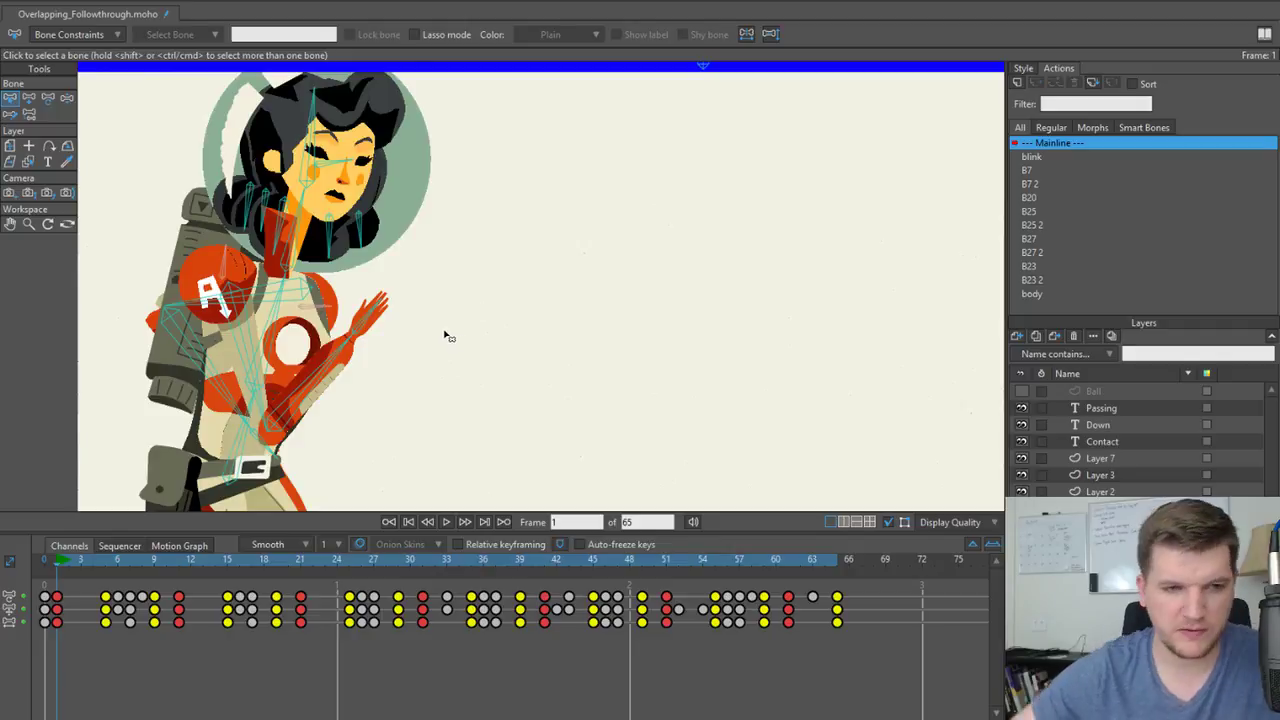
# Play the walk from frame 1 with the whole scene in view to judge the hair follow-through, and return to frame 1.
pyautogui.scroll(-3, 475, 350)
pyautogui.scroll(-3, 462, 371)
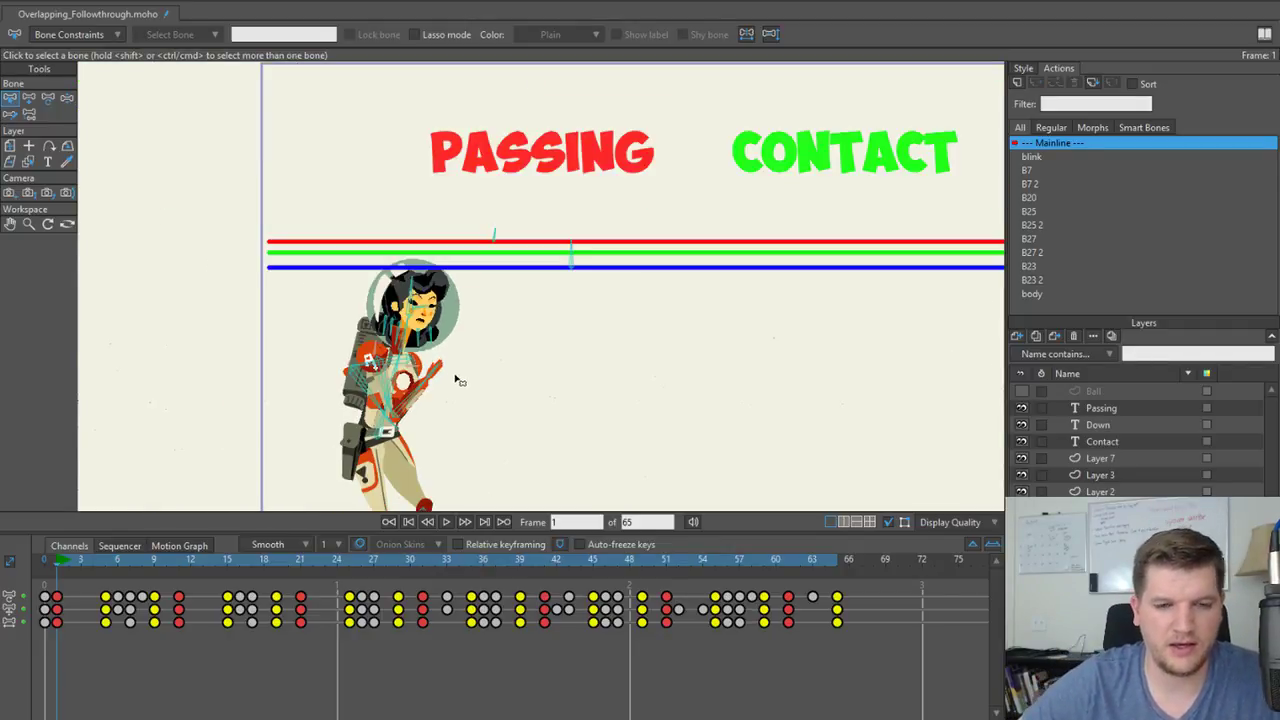
pyautogui.moveTo(459, 392); pyautogui.dragTo(394, 208)
pyautogui.scroll(-2, 430, 240)
pyautogui.moveTo(500, 290); pyautogui.dragTo(391, 334)
pyautogui.scroll(-2, 370, 311)
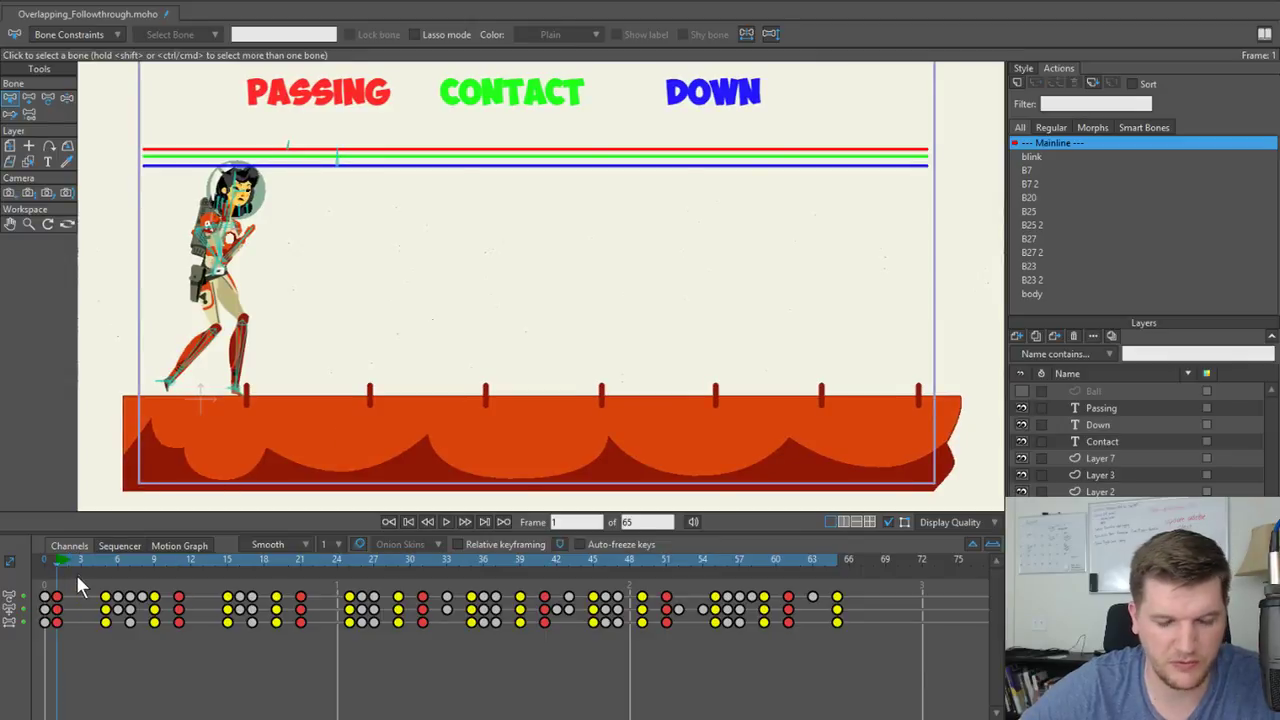
pyautogui.press('space')
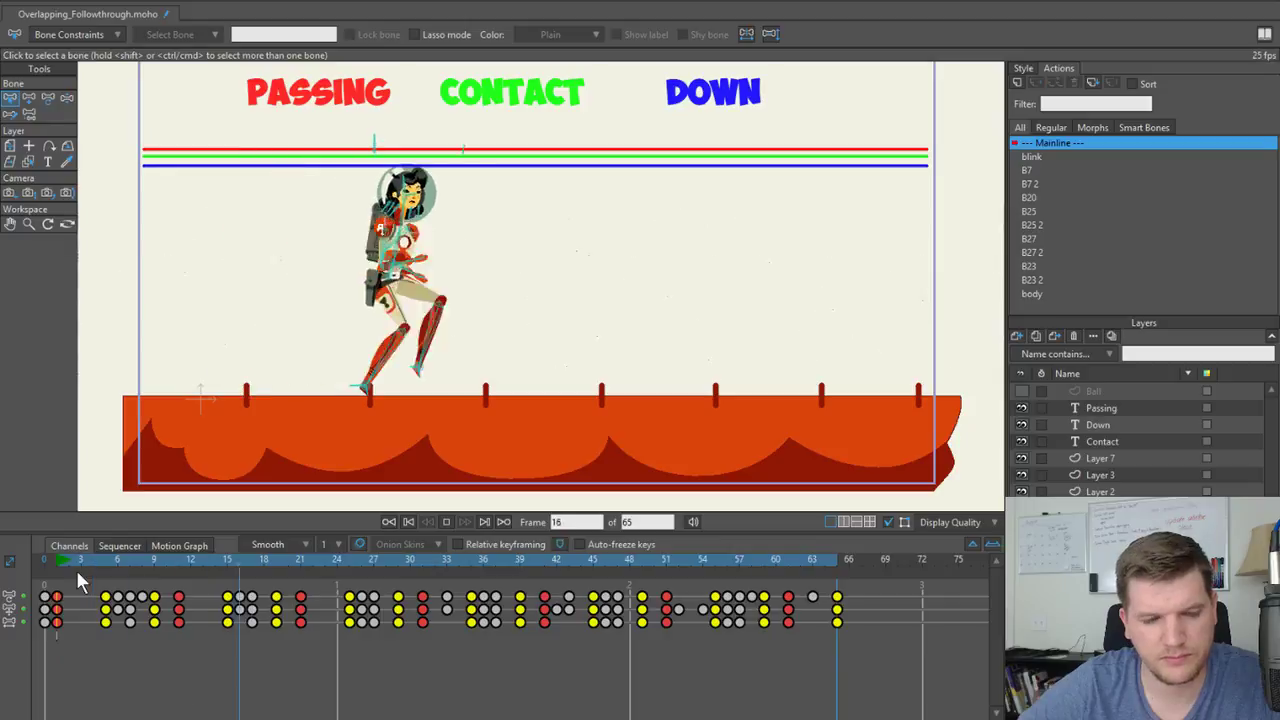
pyautogui.click(58, 562)
# At frame 5, select the upper torso bone B3 and delete all its angle, position and scale keys.
pyautogui.moveTo(59, 555); pyautogui.dragTo(93, 549)
pyautogui.scroll(6, 337, 249)
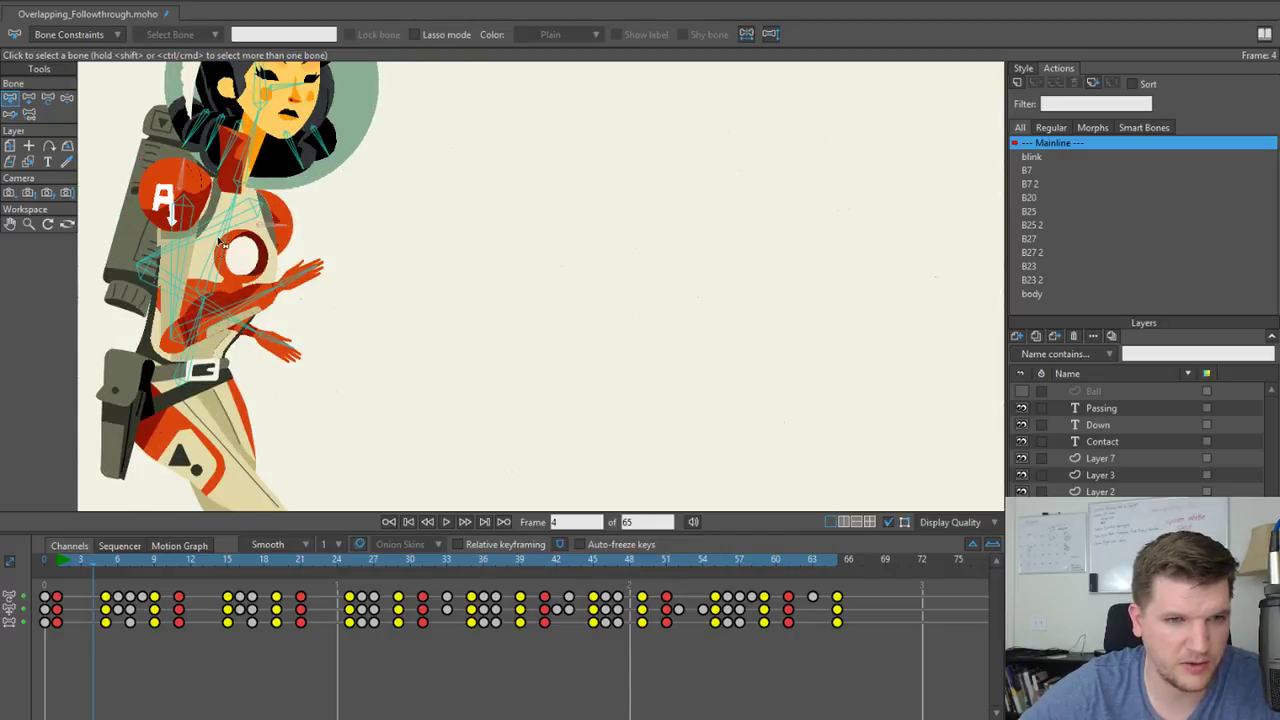
pyautogui.click(236, 218)
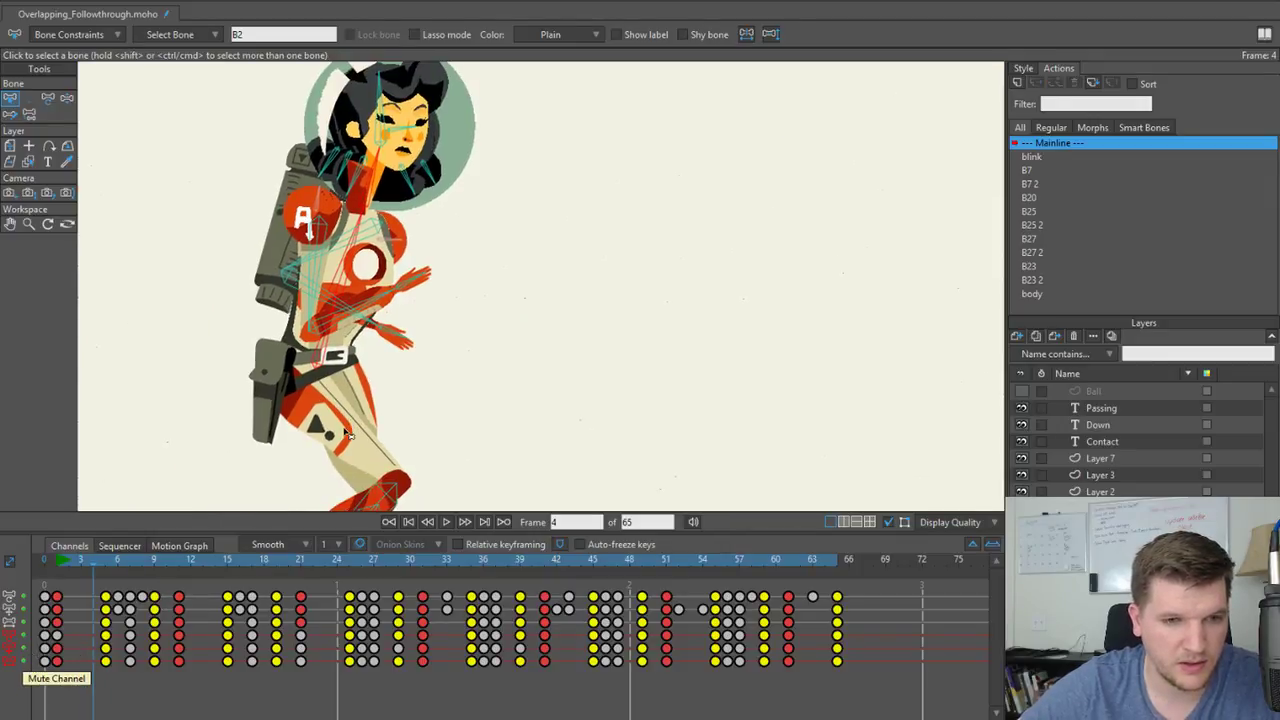
pyautogui.click(104, 563)
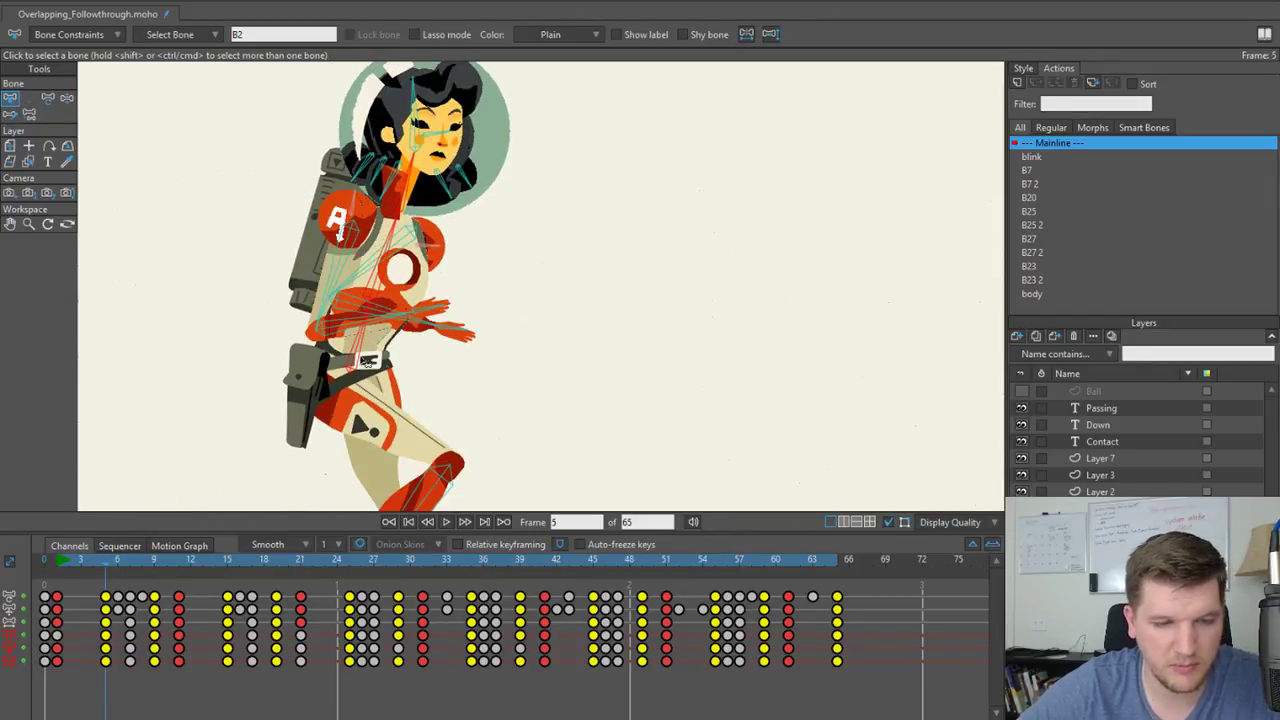
pyautogui.click(368, 287)
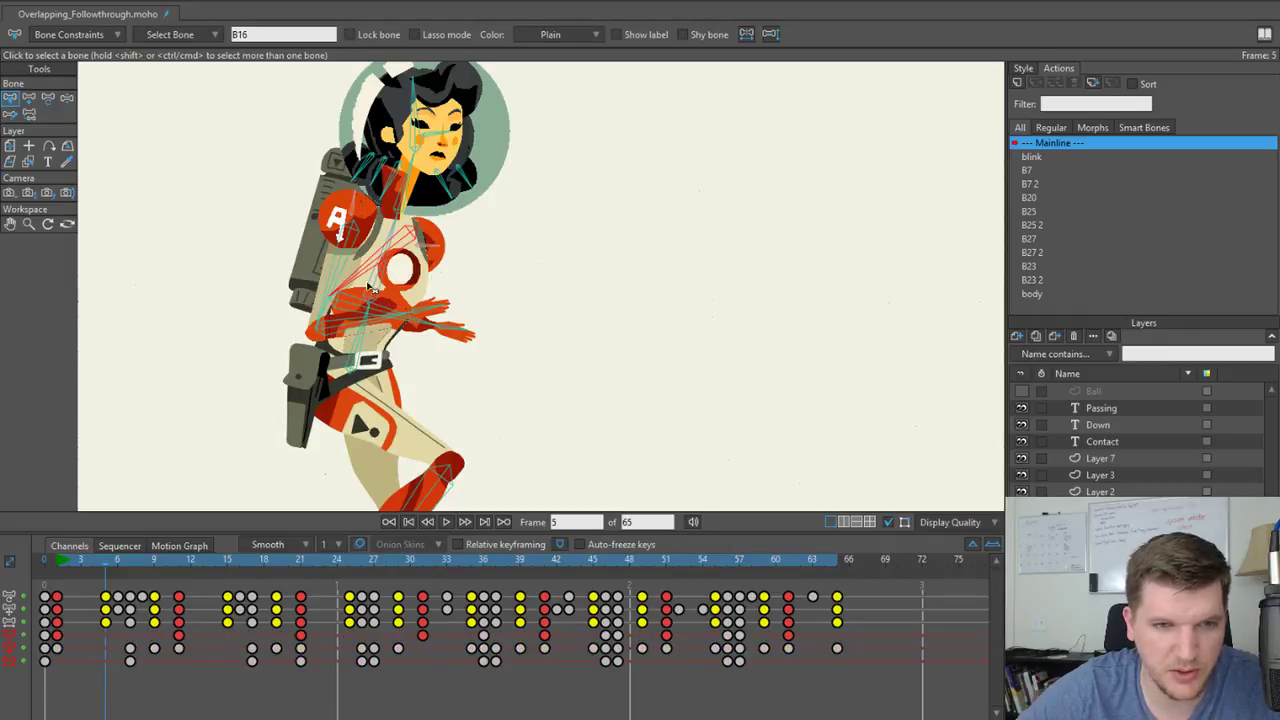
pyautogui.click(386, 278)
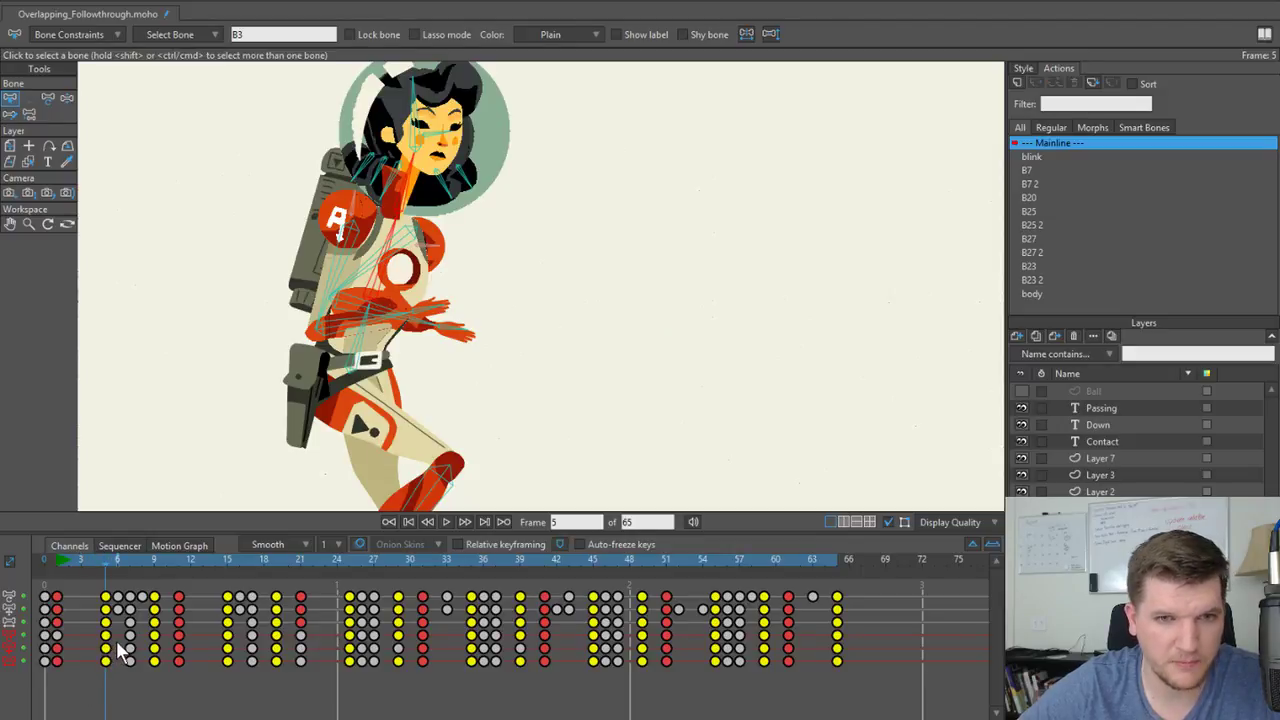
pyautogui.click(10, 636)
pyautogui.keyDown('shift'); pyautogui.click(10, 648); pyautogui.keyUp('shift')
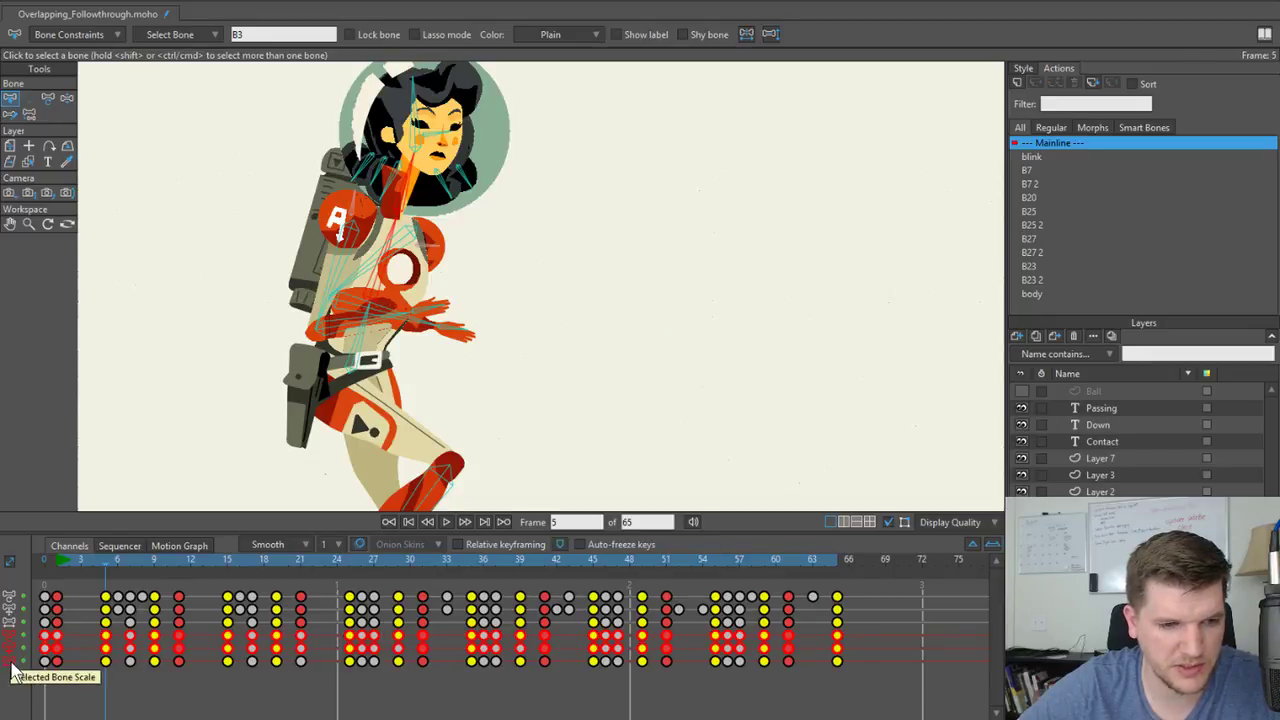
pyautogui.keyDown('shift'); pyautogui.click(10, 661); pyautogui.keyUp('shift')
pyautogui.press('Delete')
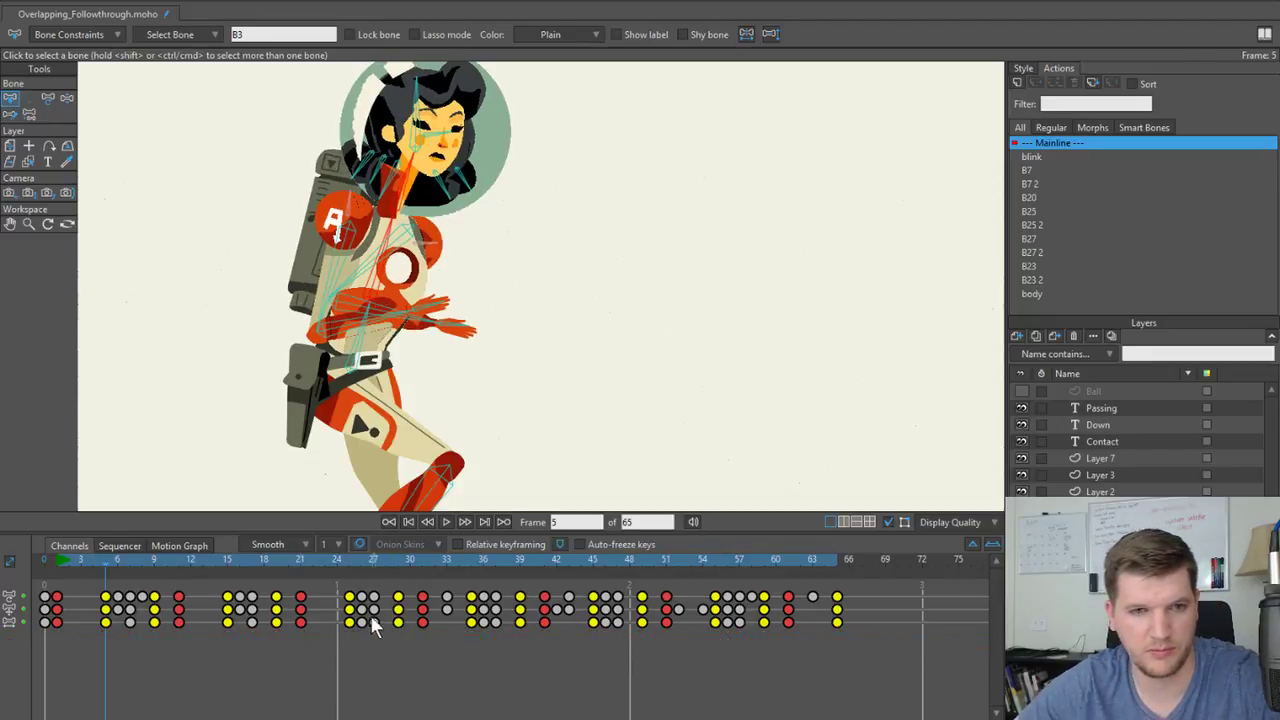
# Play the full walk from frame 1 to review the torso motion, and scrub back to frame 1.
pyautogui.moveTo(83, 563); pyautogui.dragTo(55, 598)
pyautogui.press('space')
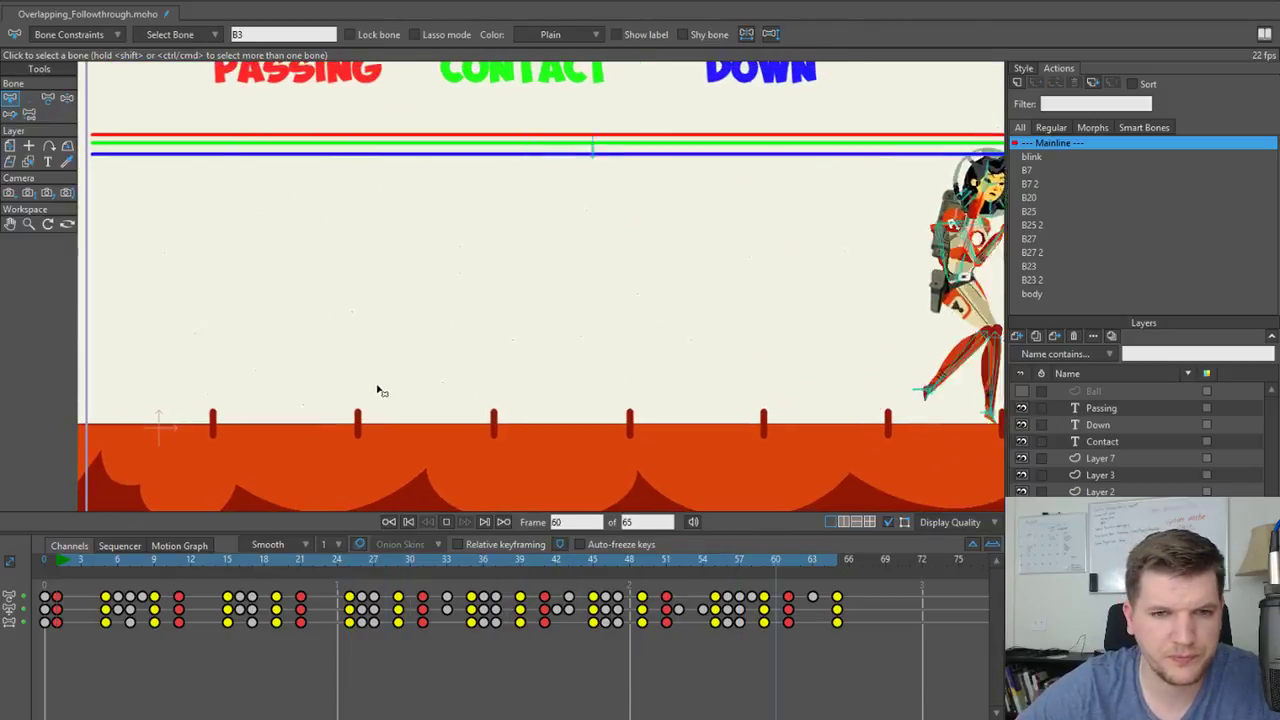
pyautogui.scroll(-1, 378, 390)
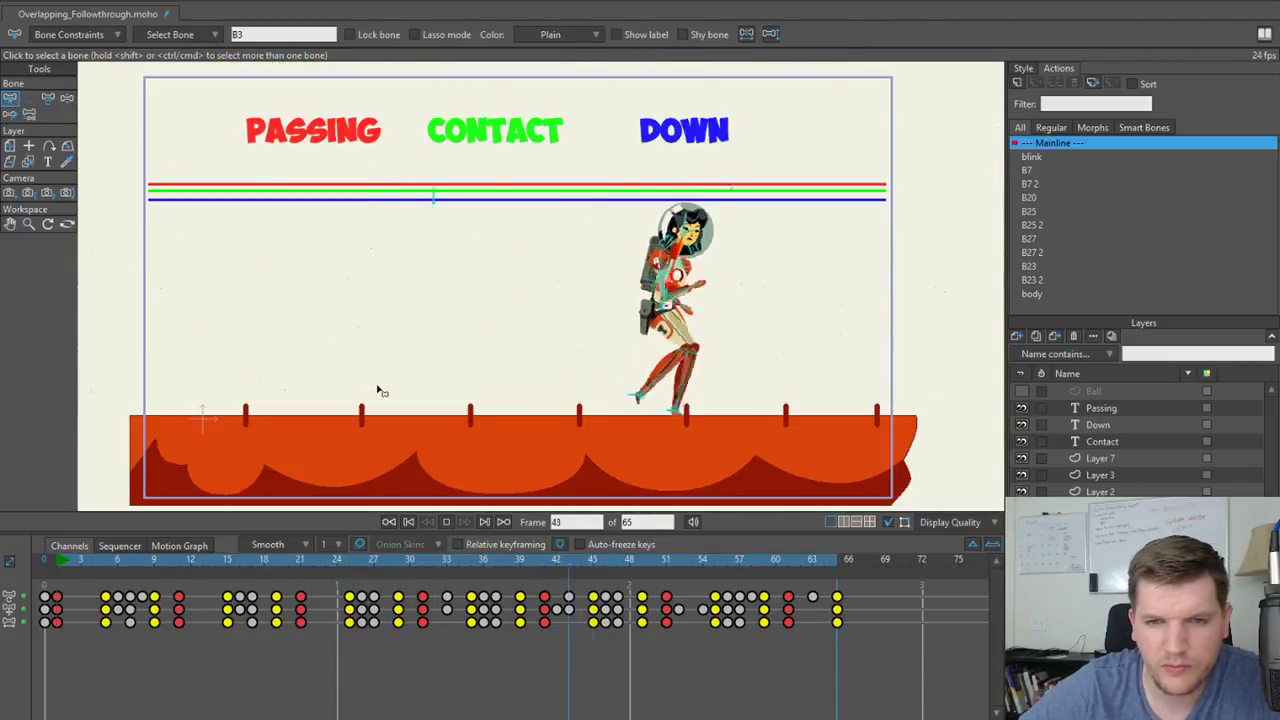
pyautogui.scroll(2, 378, 390)
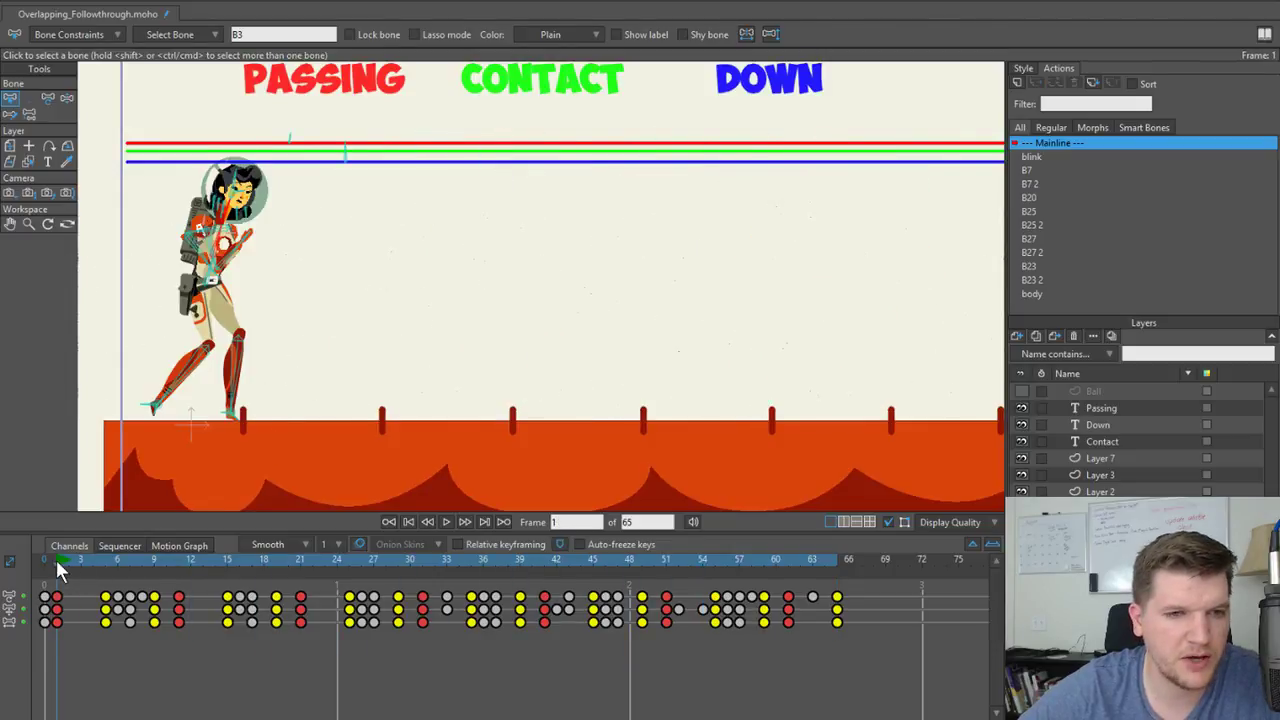
pyautogui.click(97, 561)
pyautogui.moveTo(97, 561); pyautogui.dragTo(53, 570)
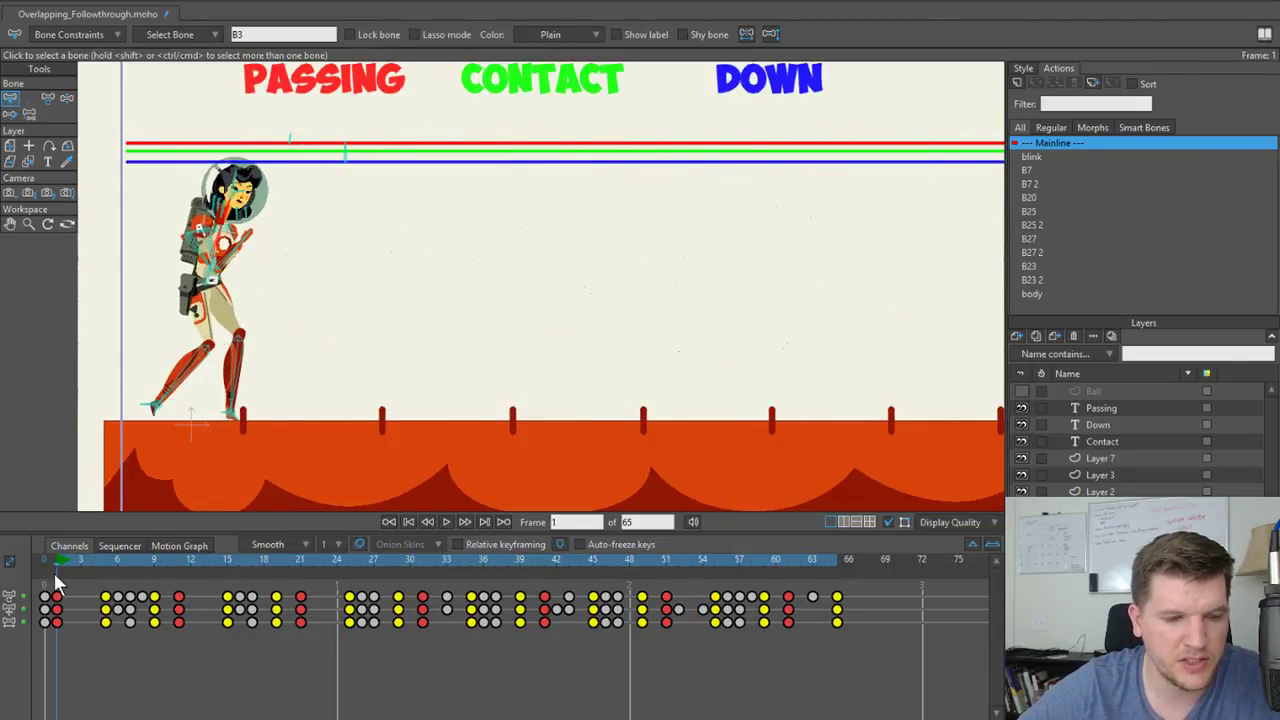
# Tilt the astronaut's head slightly backward at frame 1 with the Manipulate Bones tool.
pyautogui.scroll(3, 222, 315)
pyautogui.scroll(-1, 326, 312)
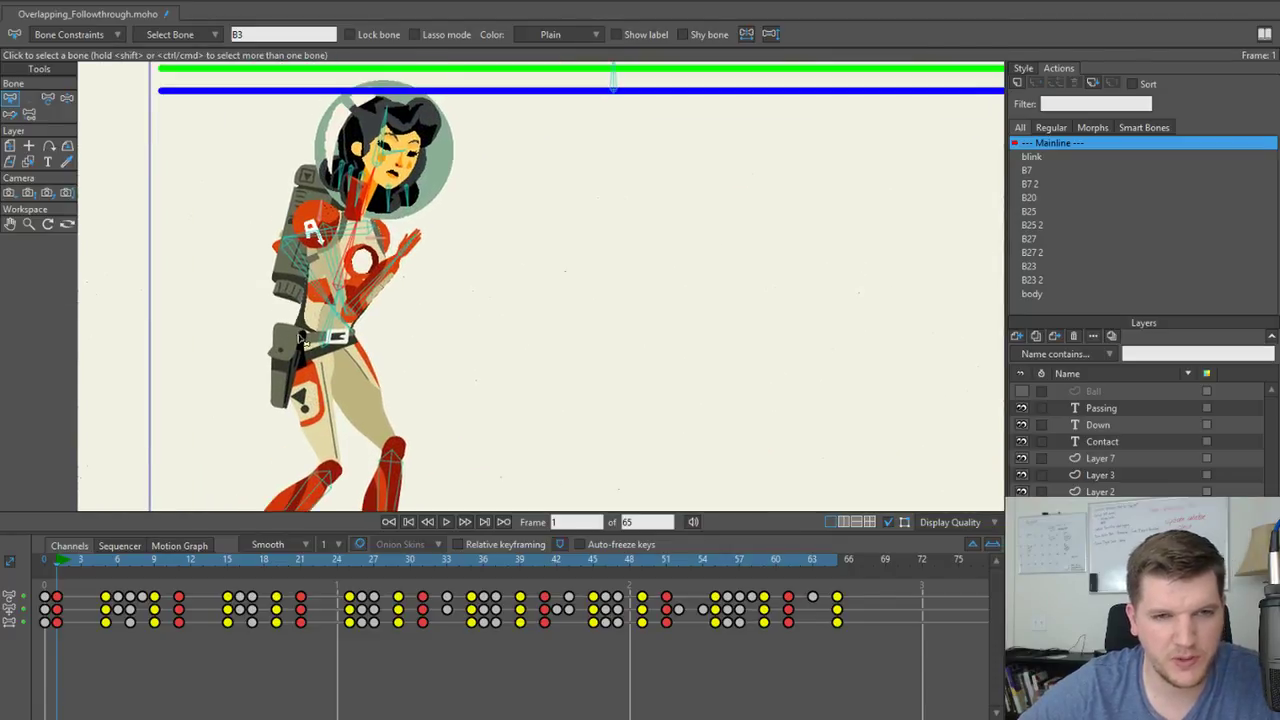
pyautogui.scroll(2, 327, 312)
pyautogui.press('z')
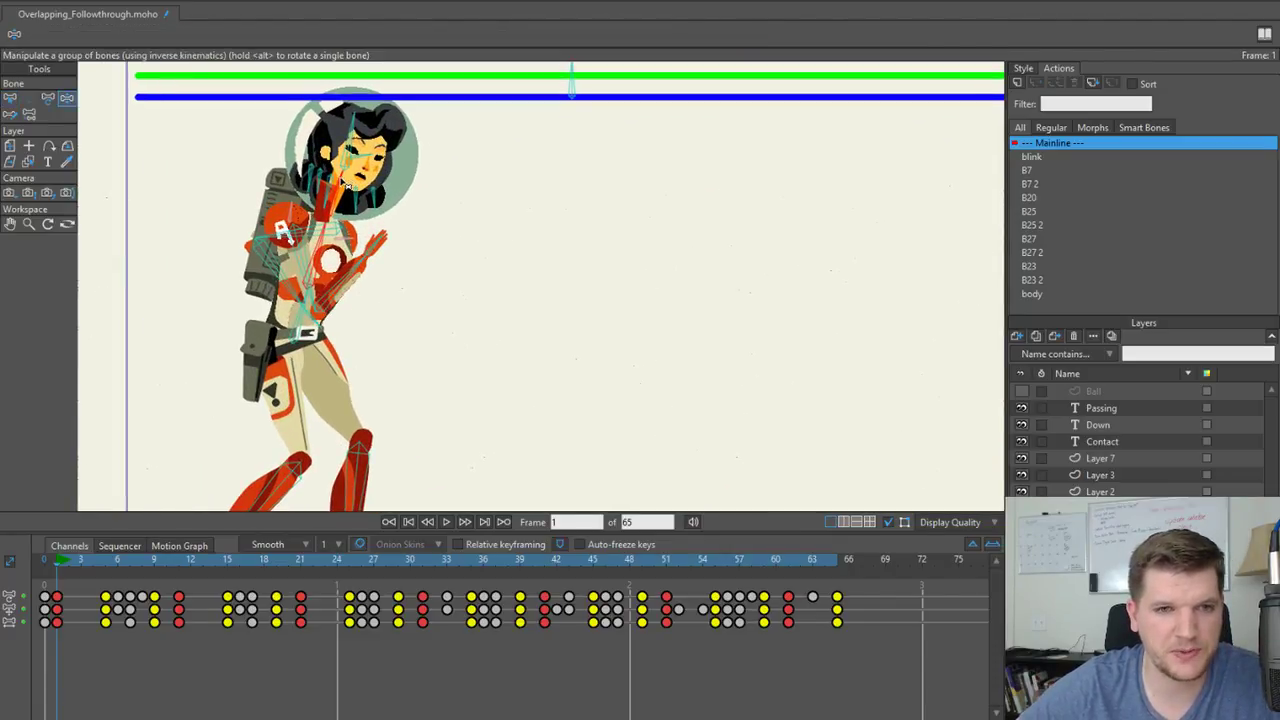
pyautogui.click(343, 182)
pyautogui.moveTo(343, 182); pyautogui.dragTo(348, 140)
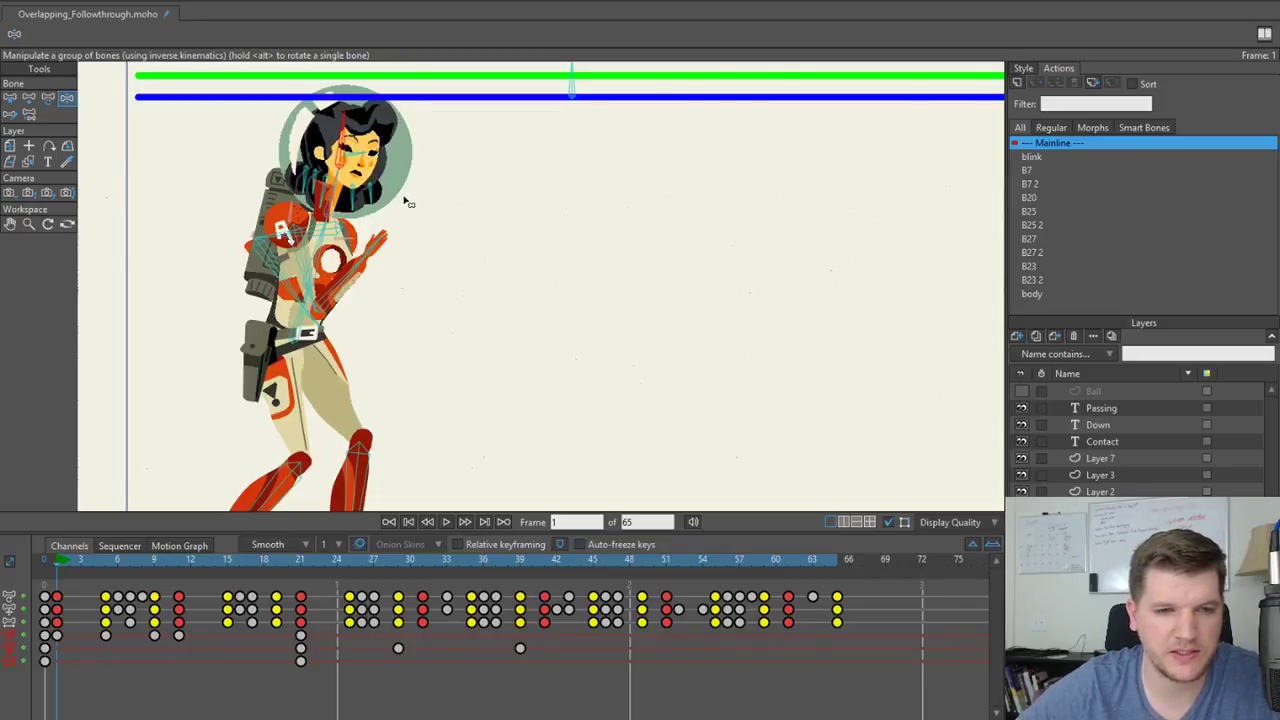
# Select torso bones B3 and B2 together and review the squash and stretch scaling setting in their constraints.
pyautogui.scroll(-1, 390, 226)
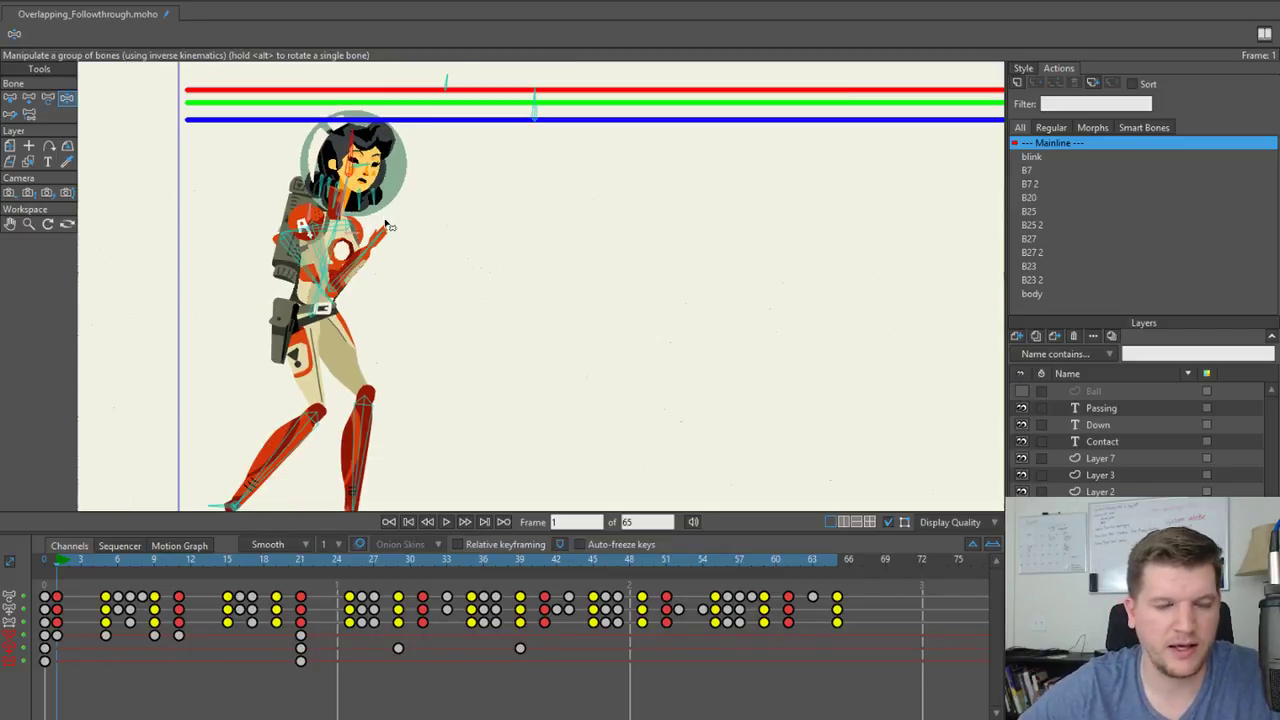
pyautogui.scroll(1, 390, 226)
pyautogui.scroll(1, 386, 286)
pyautogui.scroll(-1, 352, 245)
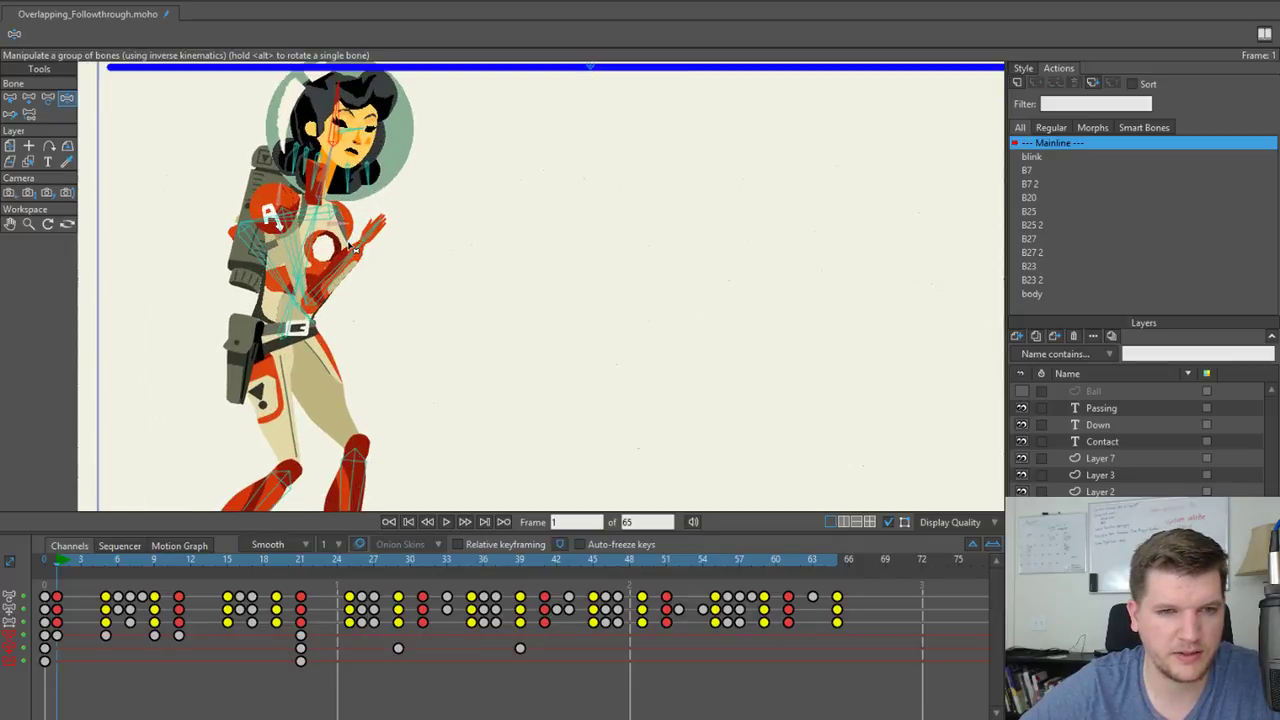
pyautogui.press('b')
pyautogui.click(313, 252)
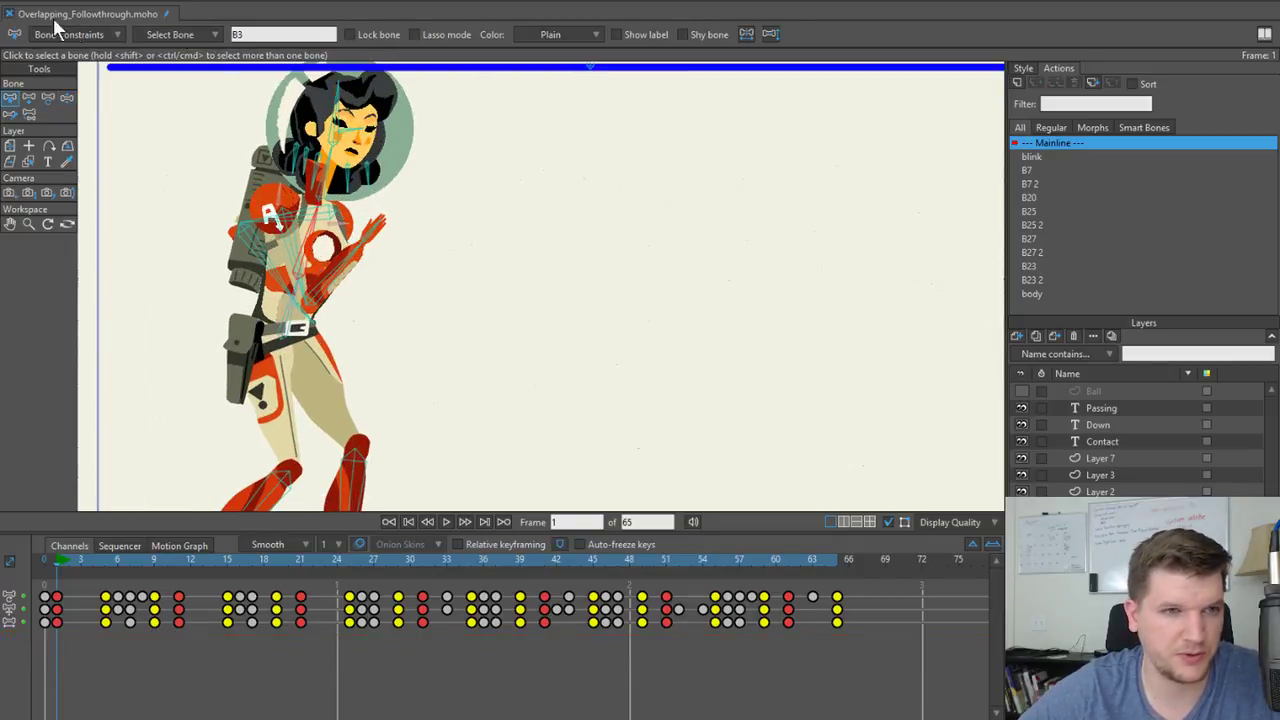
pyautogui.click(111, 40)
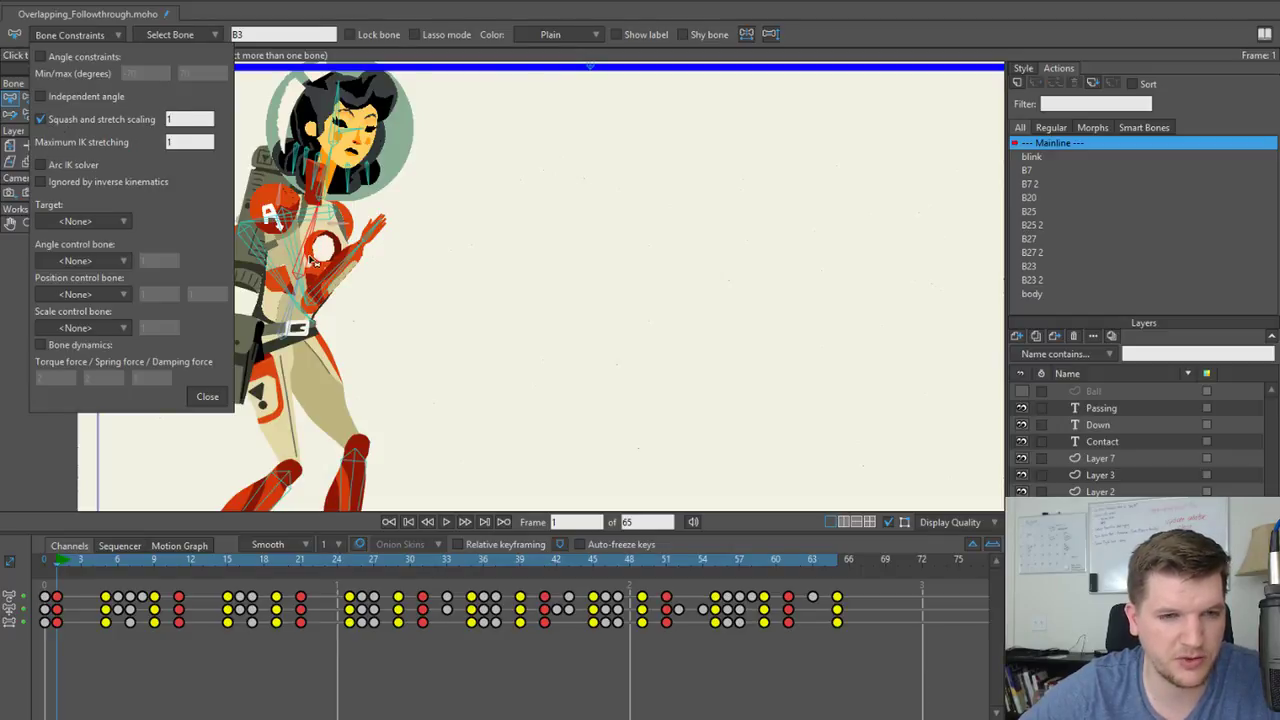
pyautogui.keyDown('shift'); pyautogui.click(287, 321); pyautogui.keyUp('shift')
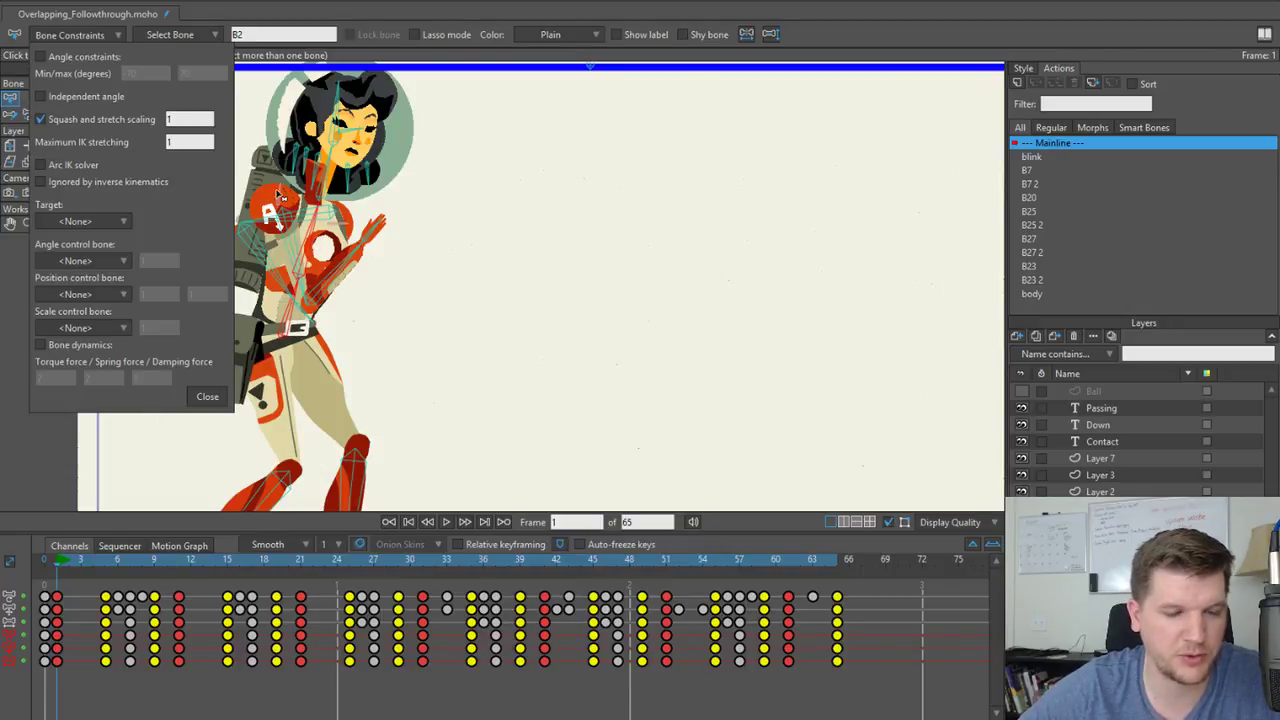
pyautogui.click(193, 119)
pyautogui.click(208, 396)
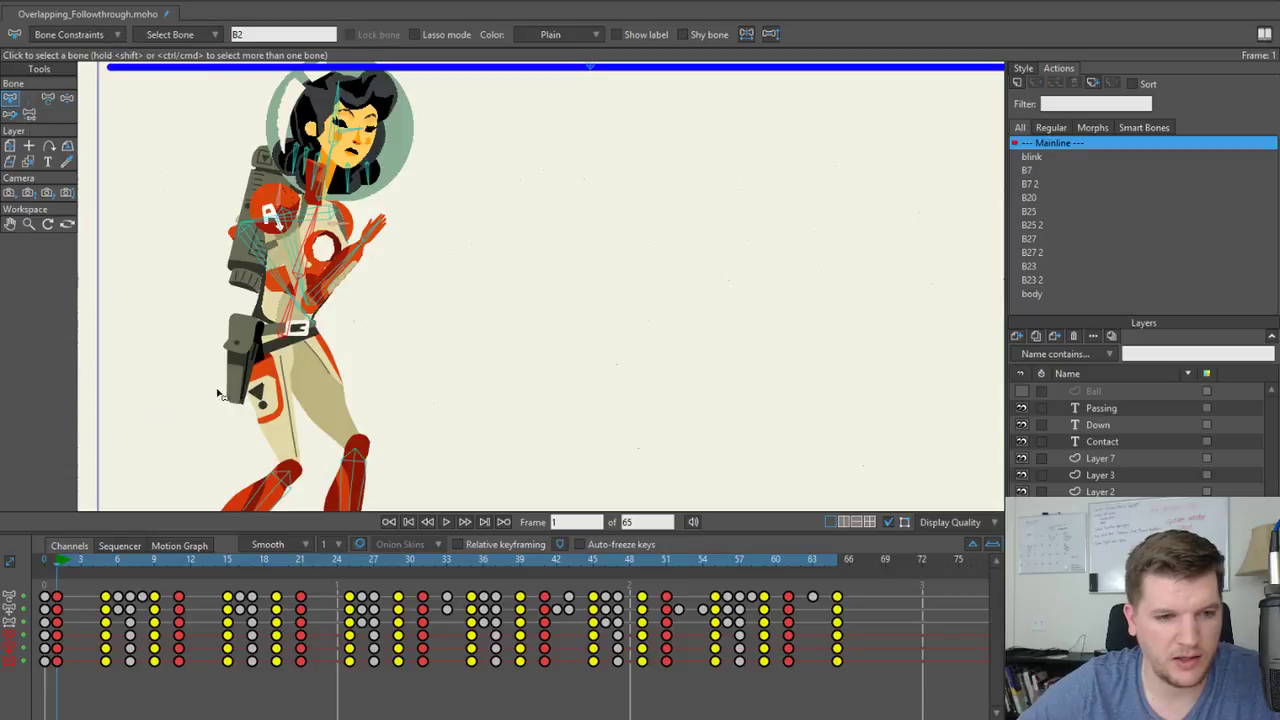
# Try squashing the two selected torso bones at frame 1 to a scale of about 0.885.
pyautogui.press('t')
pyautogui.moveTo(318, 211)
pyautogui.mouseDown()
pyautogui.moveTo(320, 192)
pyautogui.moveTo(308, 218)
pyautogui.moveTo(306, 204)
pyautogui.moveTo(318, 224)
pyautogui.mouseUp()
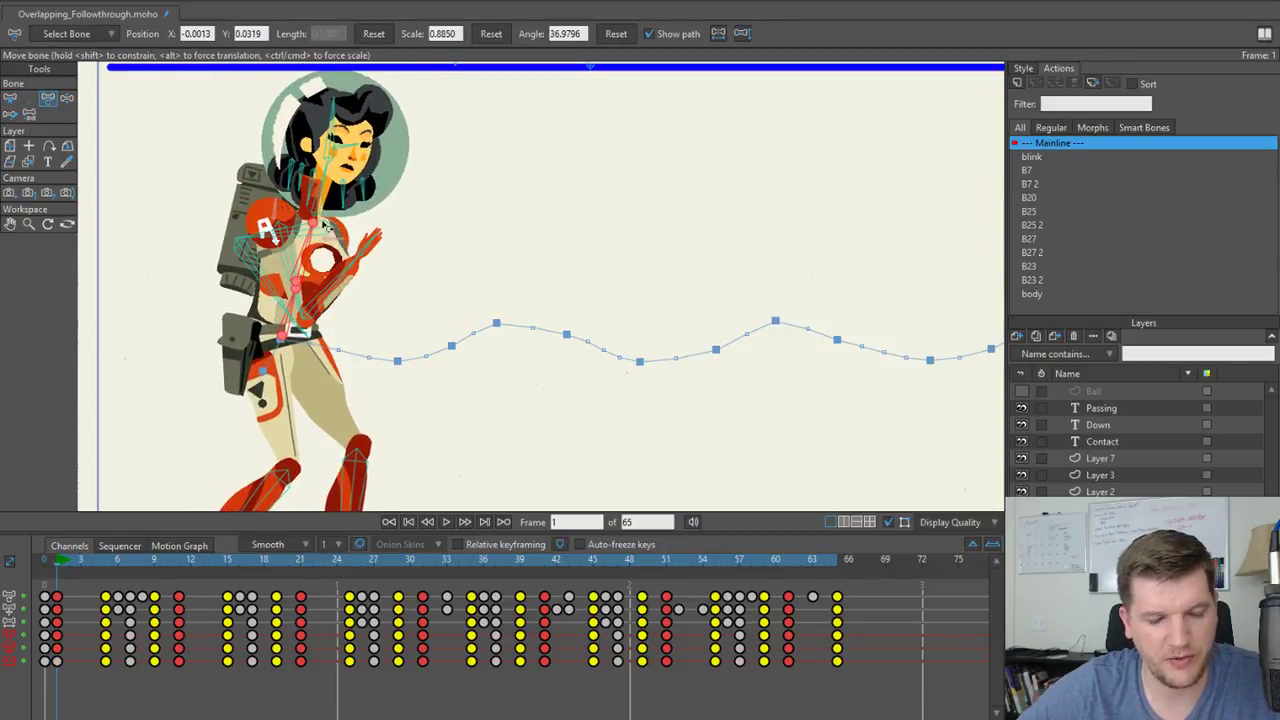
pyautogui.click(88, 35)
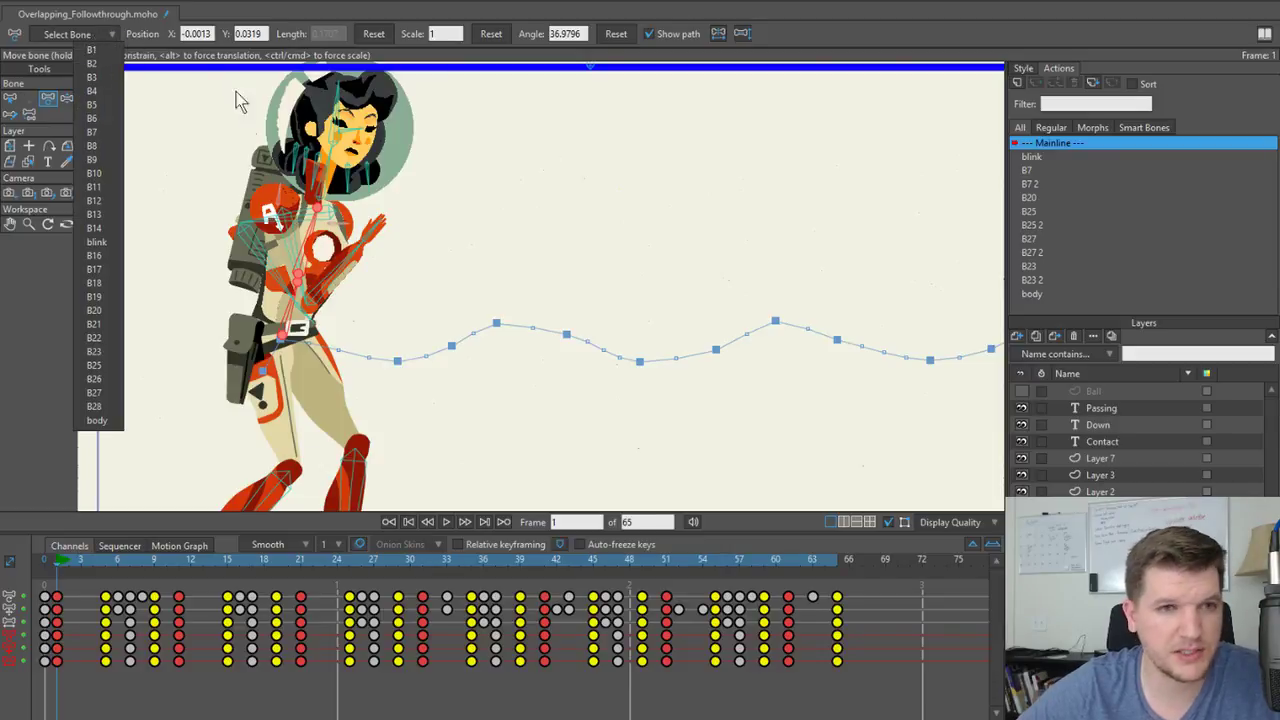
pyautogui.click(222, 16)
# Turn squash and stretch scaling off and back on in the constraints of the selected torso bones.
pyautogui.press('b')
pyautogui.click(98, 36)
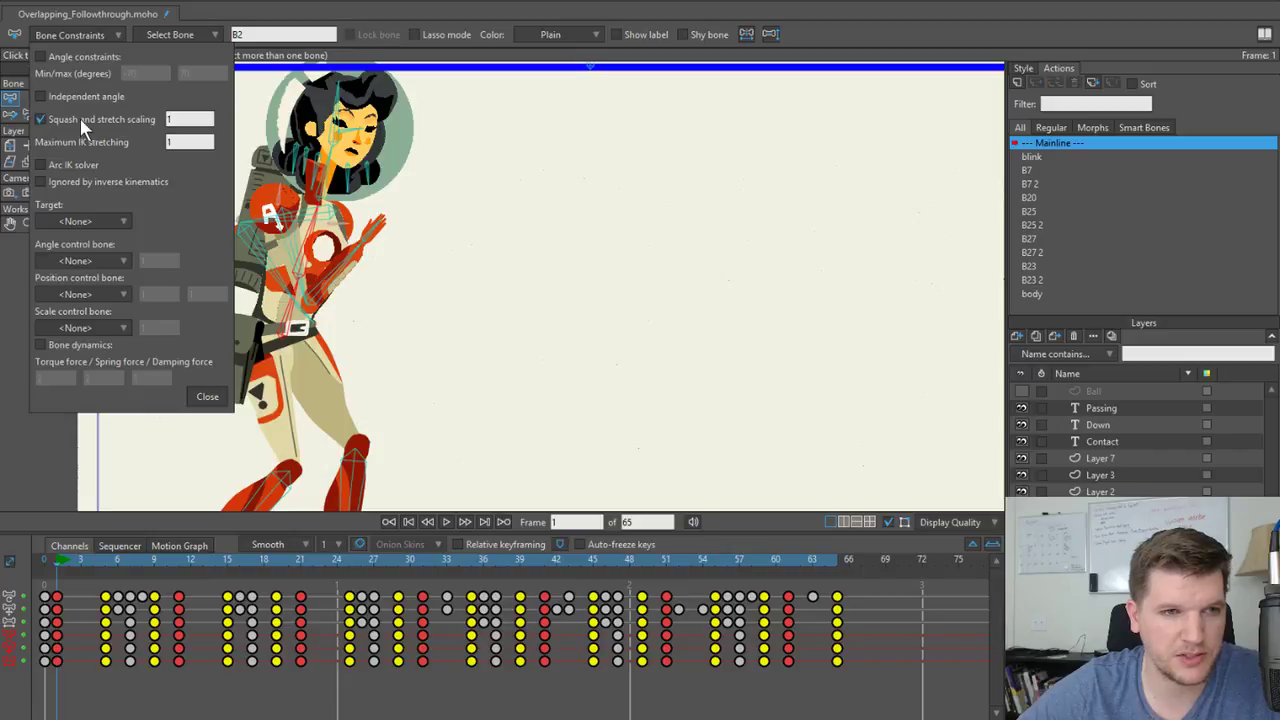
pyautogui.click(42, 118)
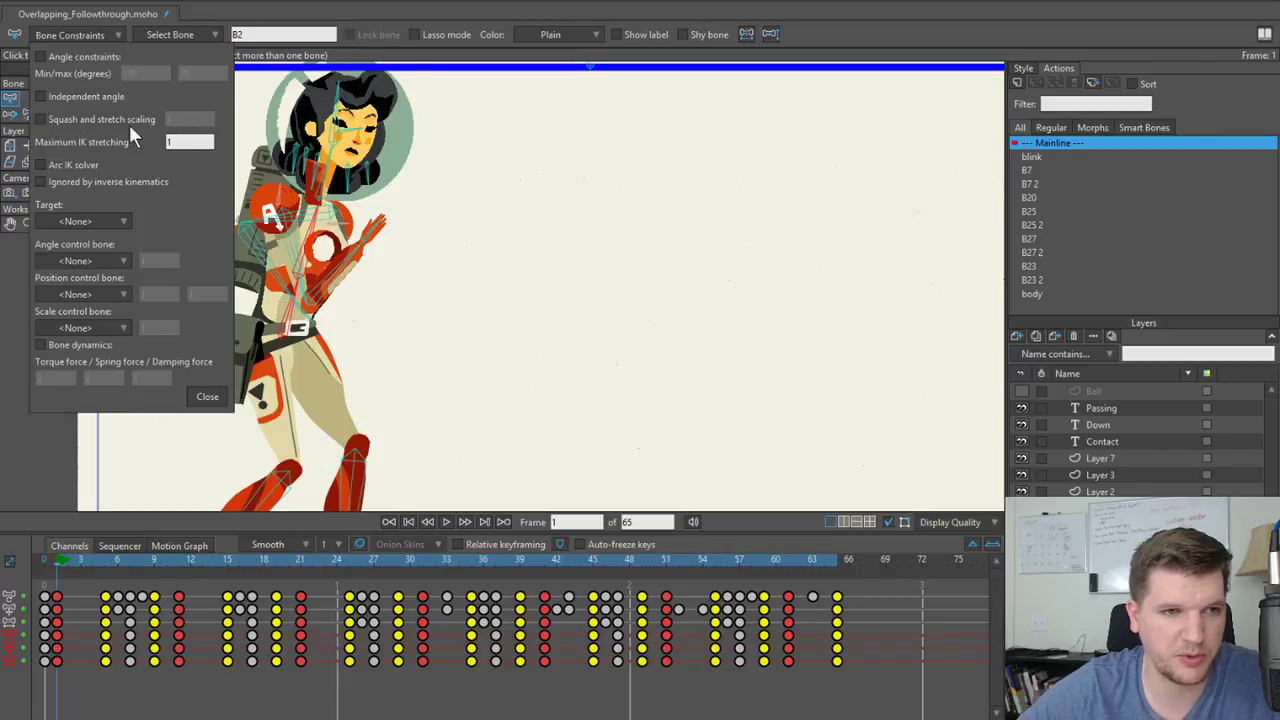
pyautogui.click(41, 119)
pyautogui.click(205, 396)
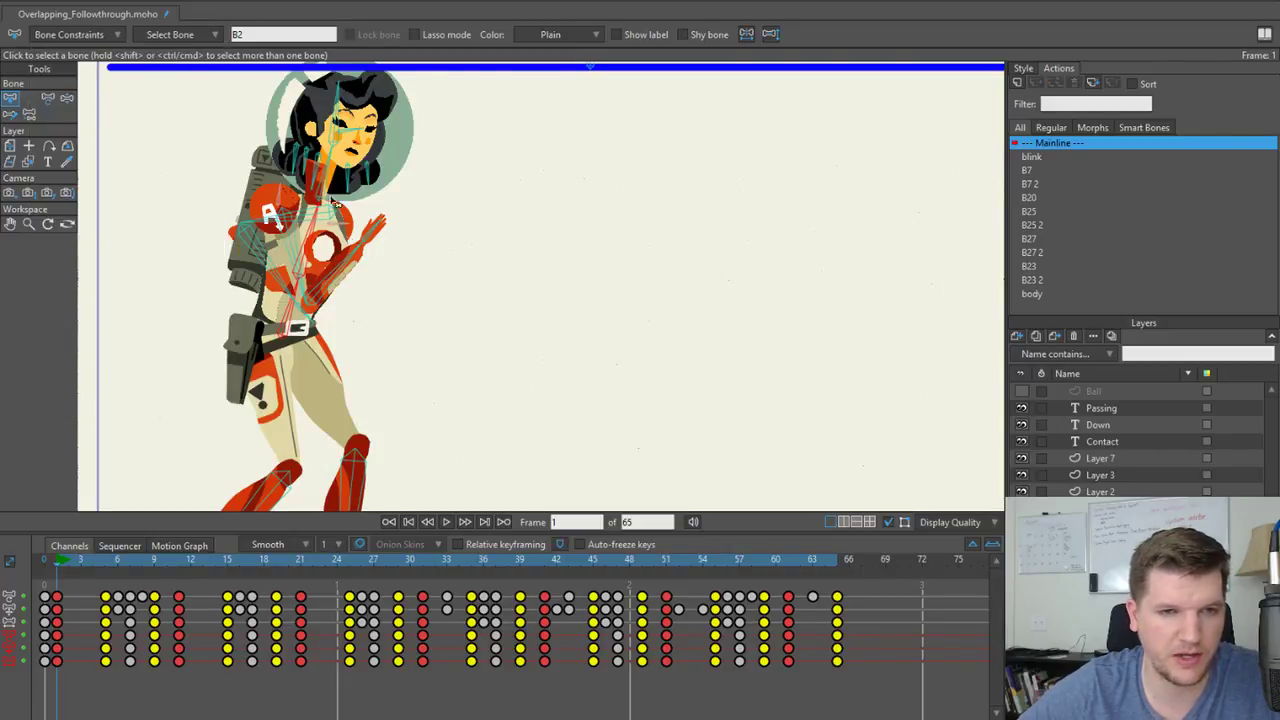
# Squash the two selected torso bones at frame 5 to a scale of about 0.862 with the Transform Bone tool.
pyautogui.scroll(-1, 332, 213)
pyautogui.scroll(1, 317, 231)
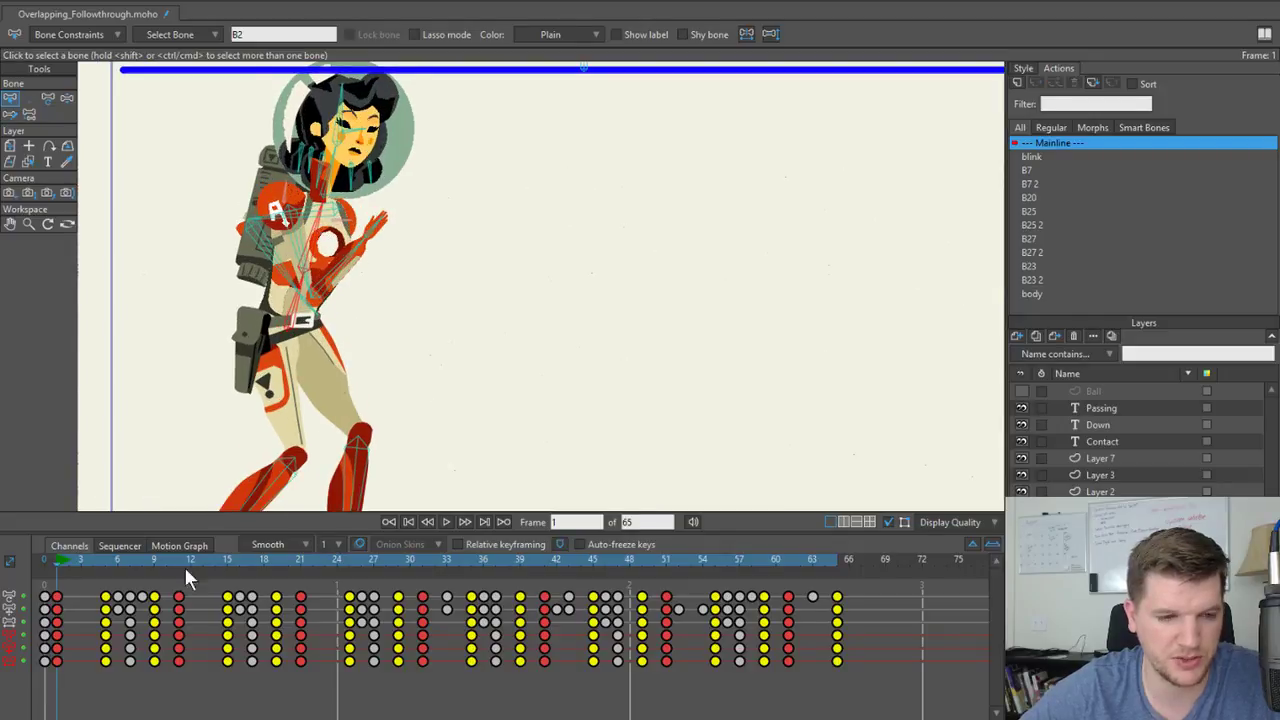
pyautogui.scroll(-4, 300, 292)
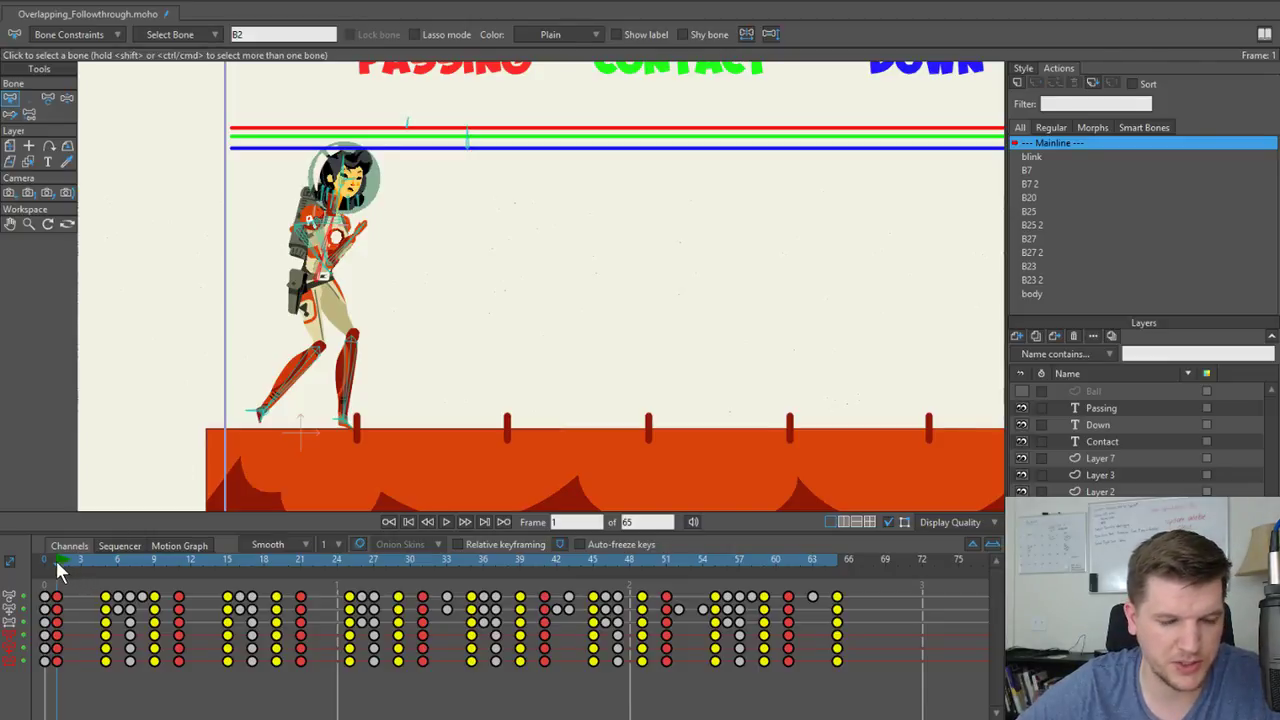
pyautogui.moveTo(55, 558); pyautogui.dragTo(111, 549)
pyautogui.scroll(4, 405, 260)
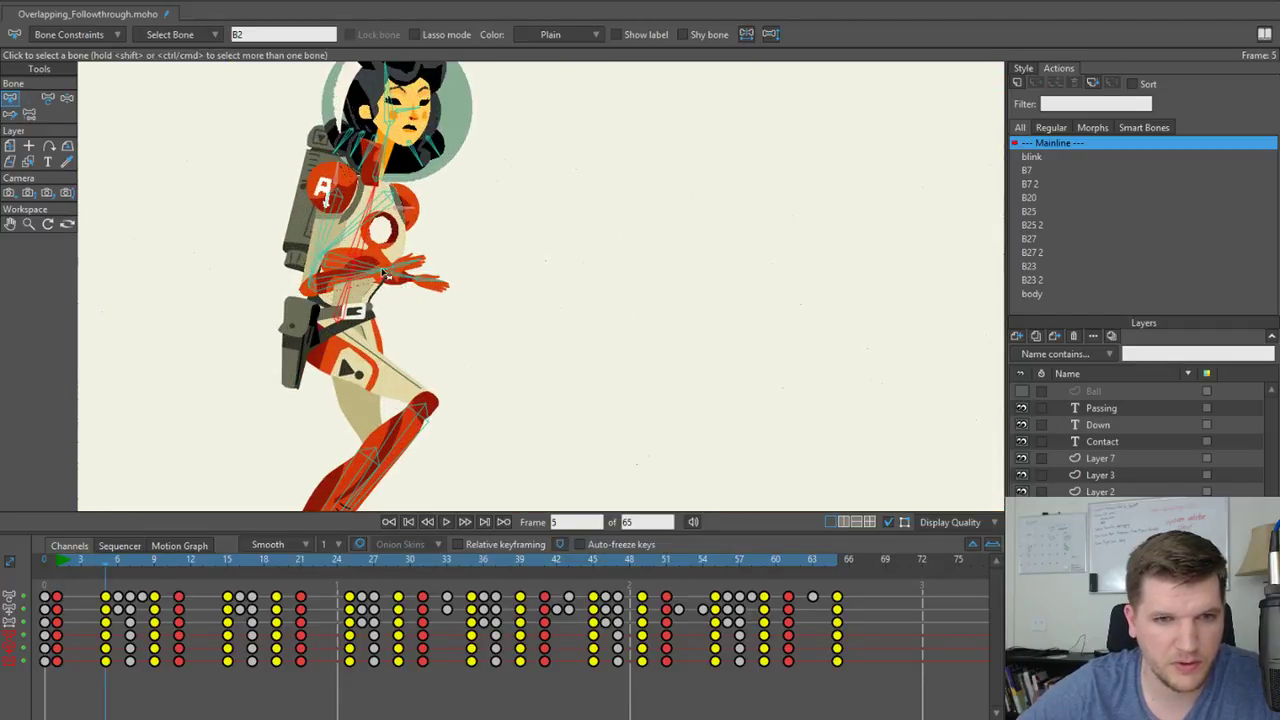
pyautogui.press('t')
pyautogui.moveTo(375, 191)
pyautogui.mouseDown()
pyautogui.moveTo(364, 188)
pyautogui.moveTo(372, 197)
pyautogui.mouseUp()
pyautogui.hotkey('ctrl', 'z')
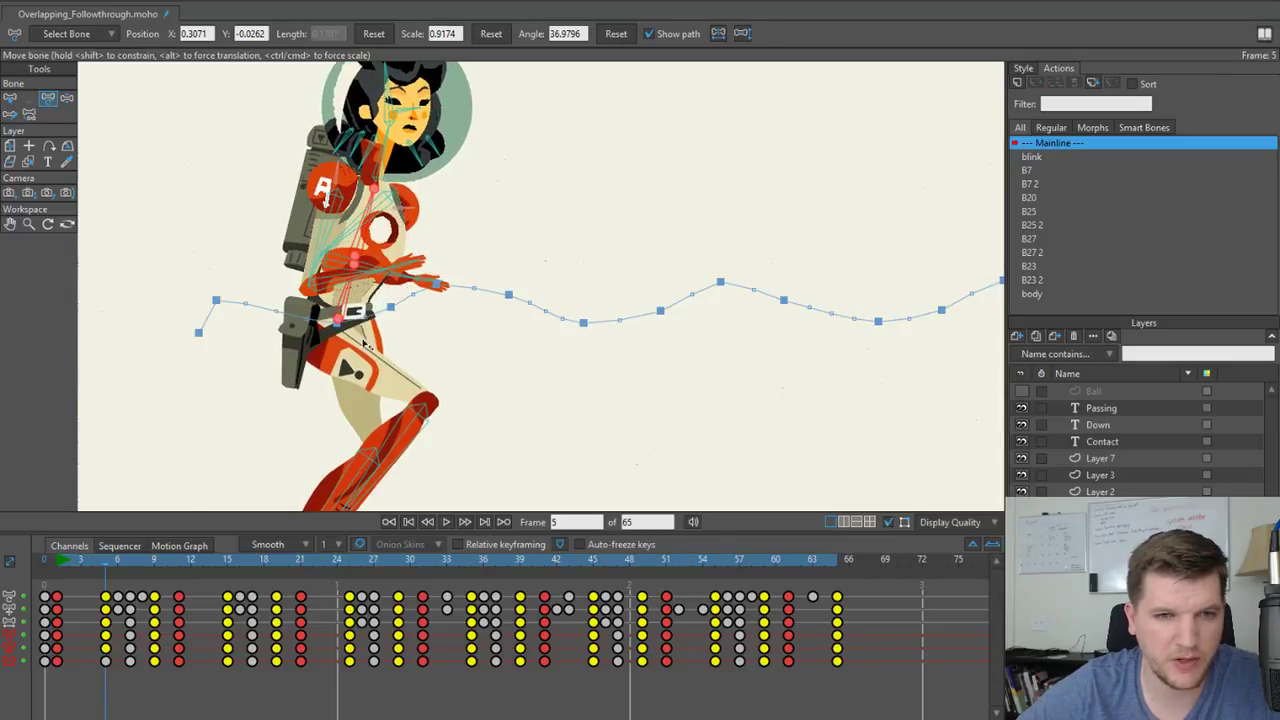
pyautogui.moveTo(105, 562)
pyautogui.mouseDown()
pyautogui.moveTo(125, 561)
pyautogui.moveTo(107, 567)
pyautogui.mouseUp()
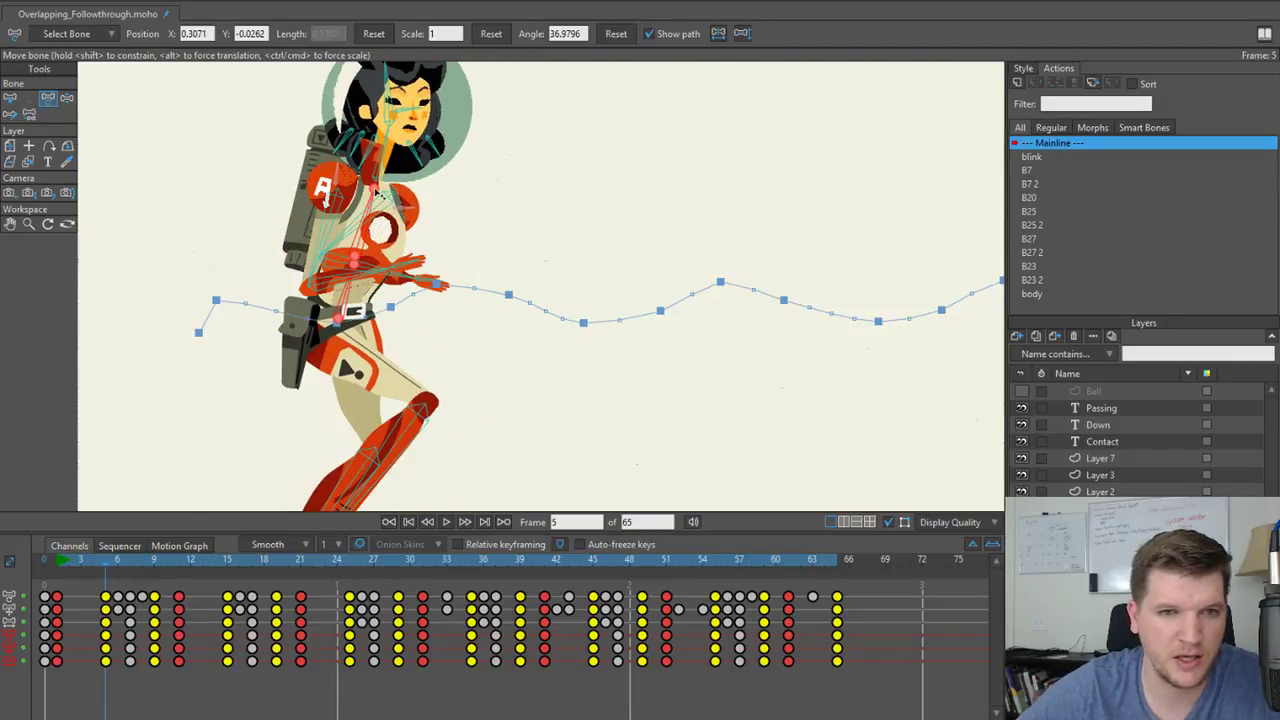
pyautogui.moveTo(376, 192); pyautogui.dragTo(370, 211)
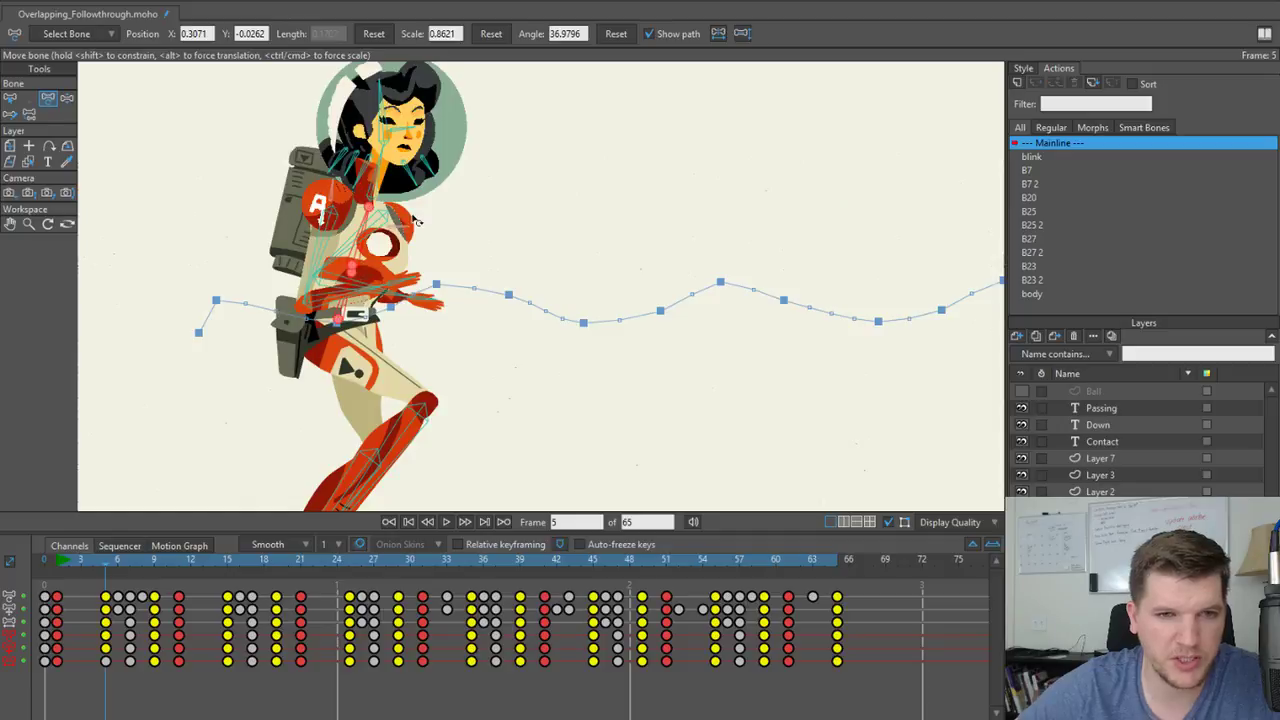
# Stretch the selected torso bones at frame 9 to a scale of about 1.015.
pyautogui.scroll(-4, 414, 217)
pyautogui.moveTo(456, 237); pyautogui.dragTo(417, 256)
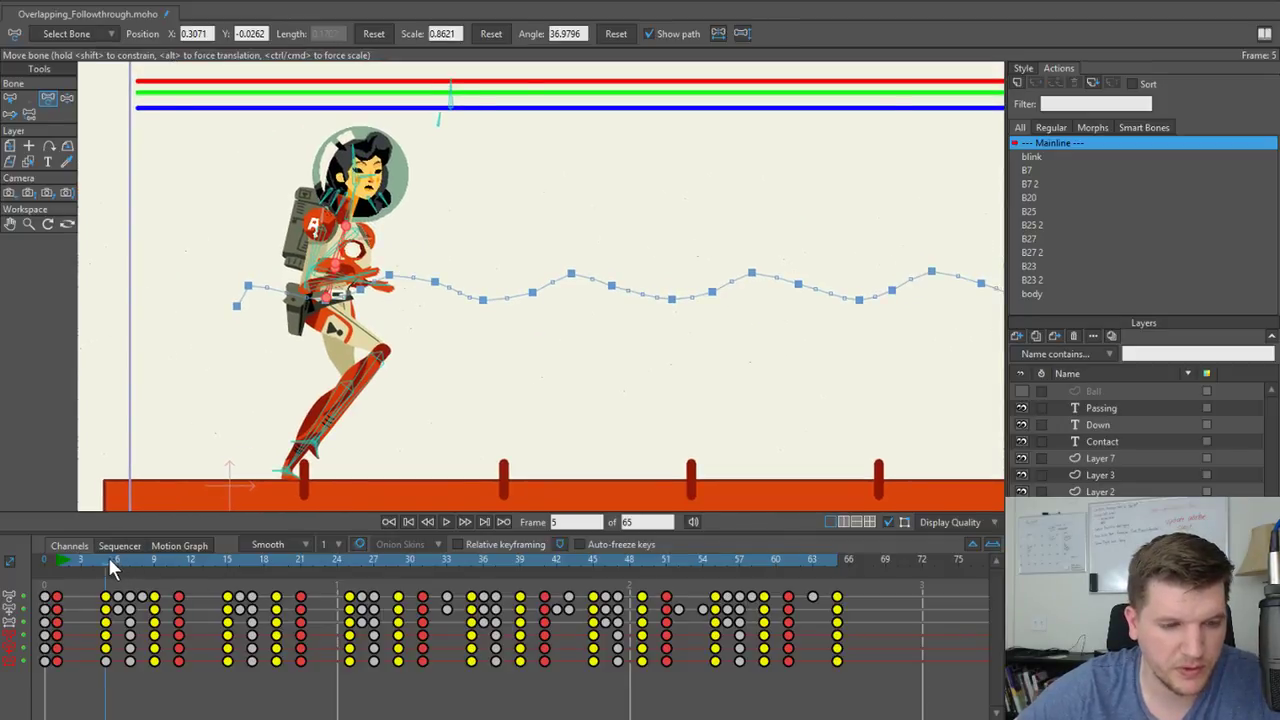
pyautogui.moveTo(108, 562); pyautogui.dragTo(152, 559)
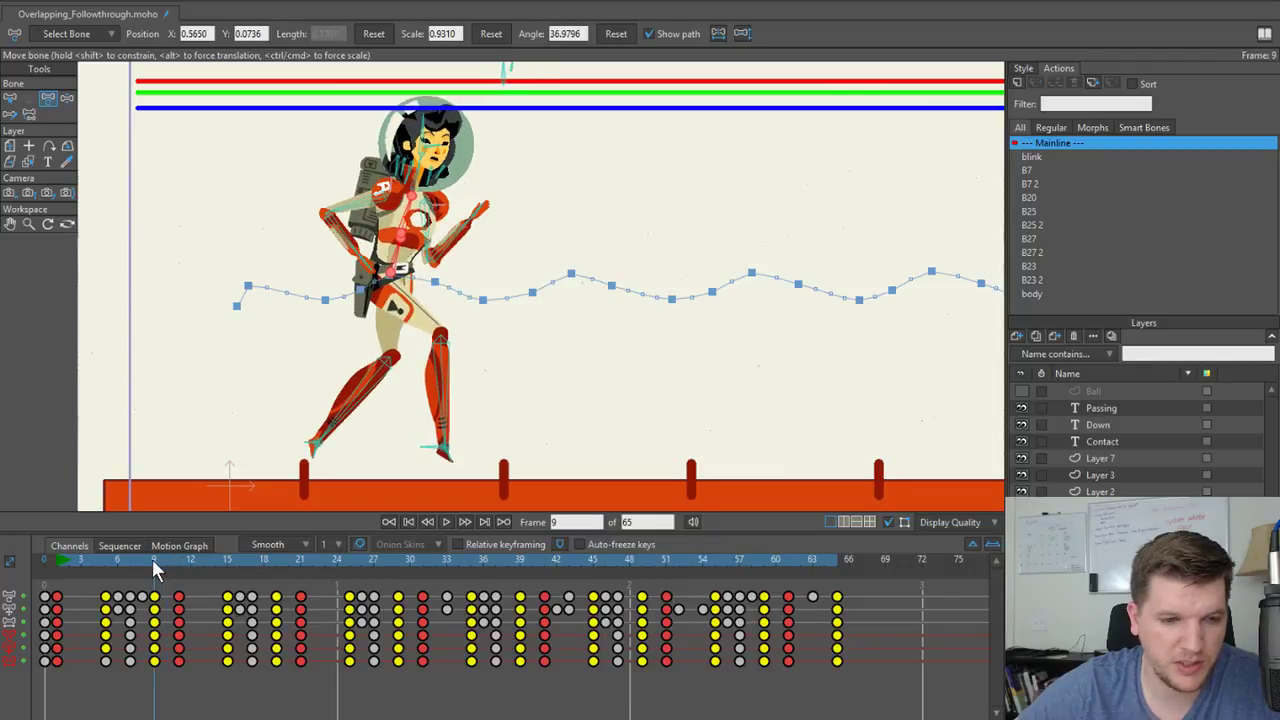
pyautogui.moveTo(412, 198); pyautogui.dragTo(419, 204)
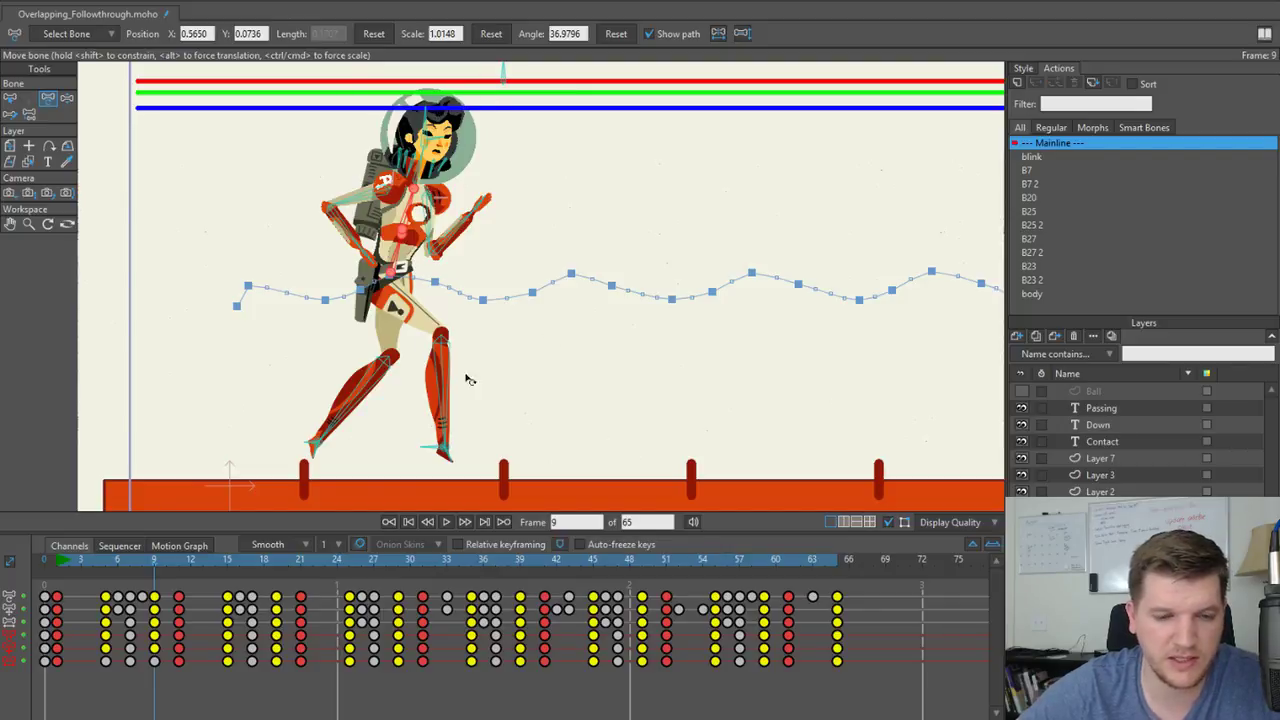
# Squash the selected torso bones slightly in the low pose at frame 15.
pyautogui.moveTo(600, 295); pyautogui.dragTo(486, 252)
pyautogui.scroll(-1, 482, 262)
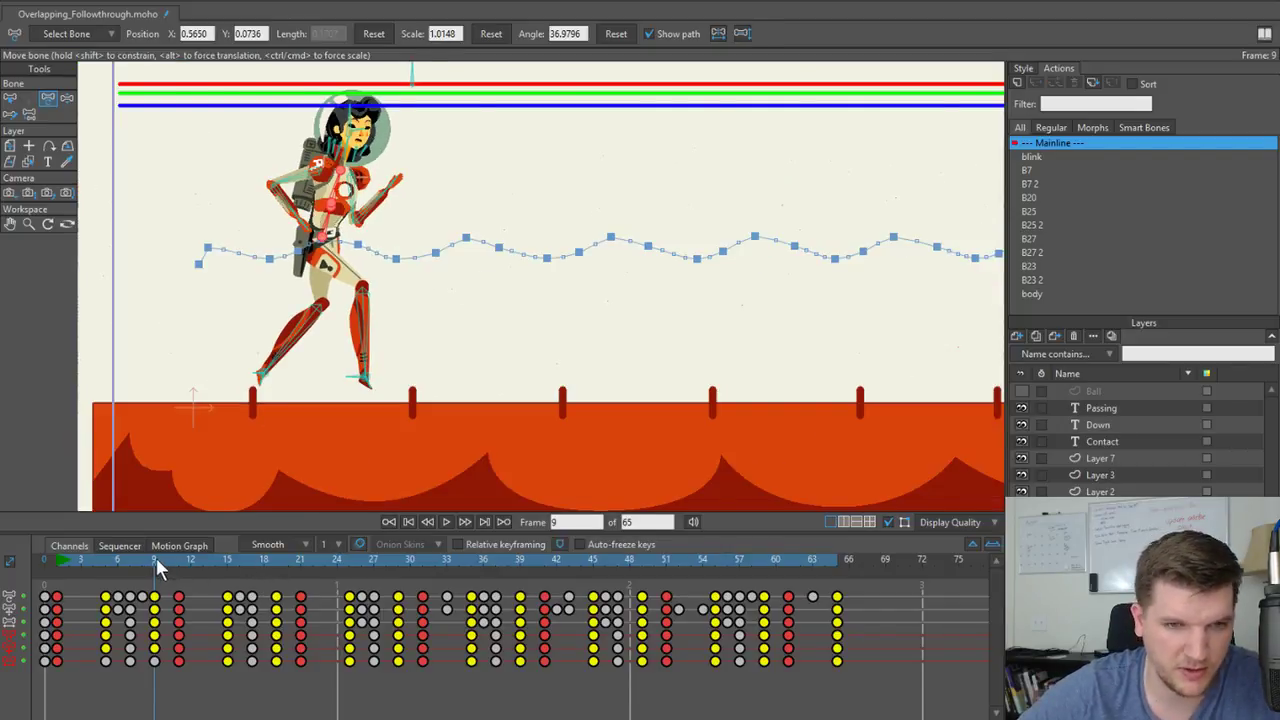
pyautogui.moveTo(156, 558); pyautogui.dragTo(226, 559)
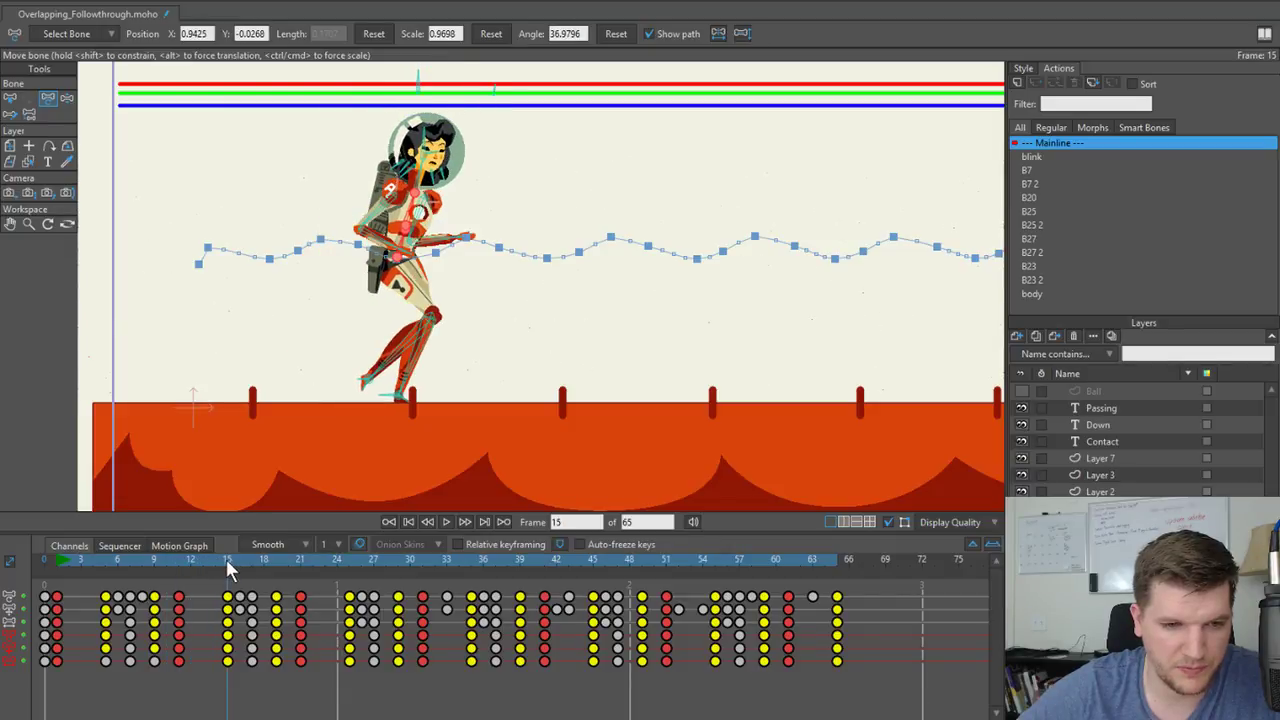
pyautogui.scroll(2, 445, 279)
pyautogui.moveTo(449, 277); pyautogui.dragTo(479, 315)
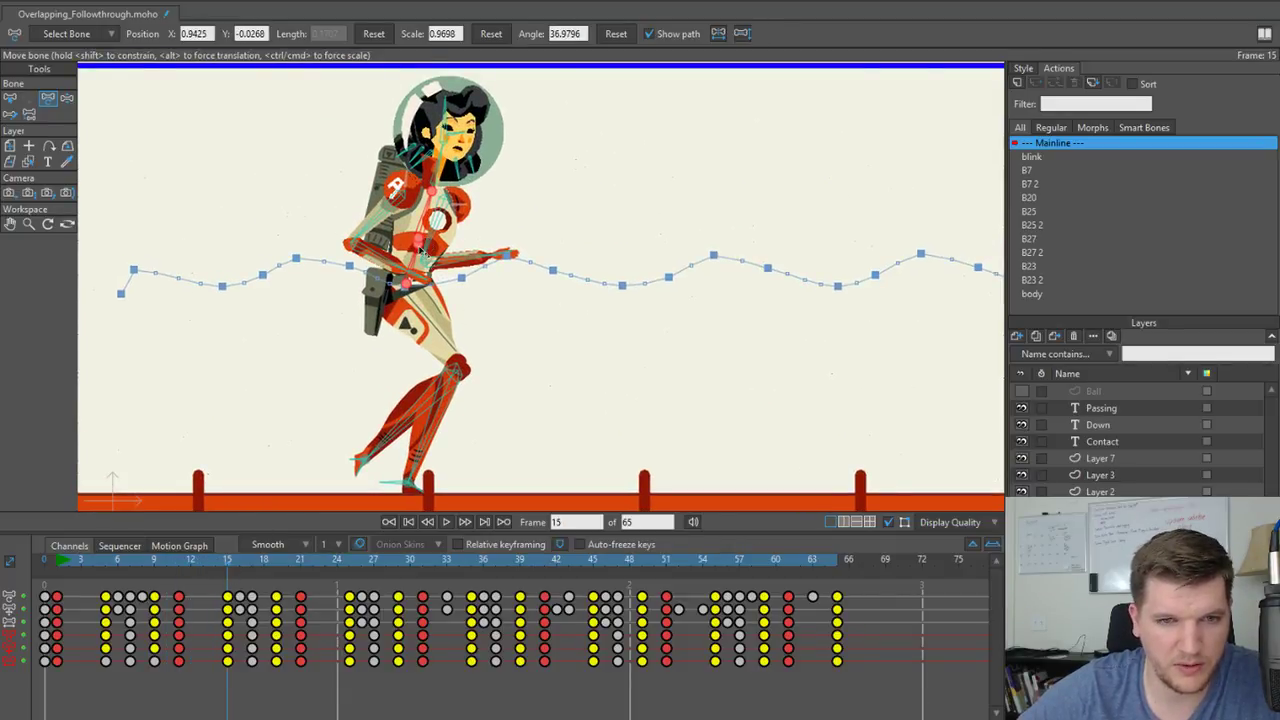
pyautogui.moveTo(418, 240)
pyautogui.mouseDown()
pyautogui.moveTo(402, 236)
pyautogui.moveTo(418, 249)
pyautogui.mouseUp()
# Stretch the torso bones at frame 19 to a scale of about 1.034, checking the motion in the surrounding frames.
pyautogui.moveTo(226, 560); pyautogui.dragTo(277, 560)
pyautogui.moveTo(607, 270); pyautogui.dragTo(537, 363)
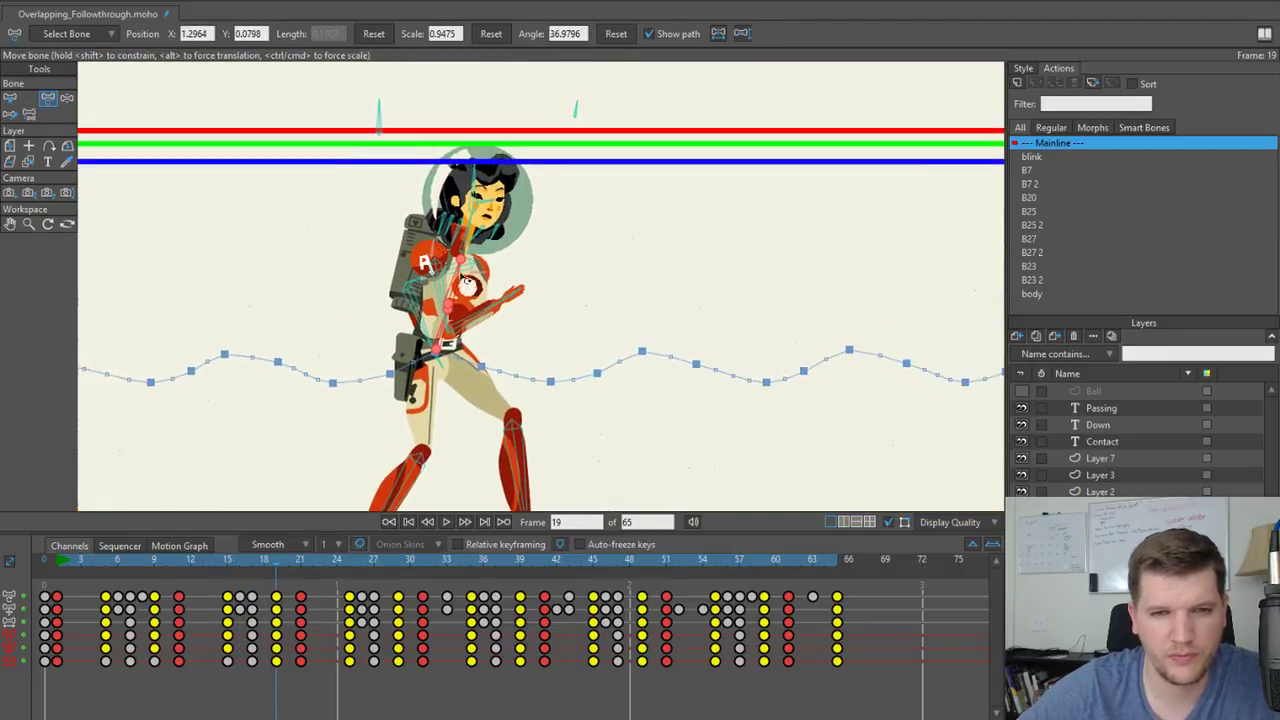
pyautogui.moveTo(462, 261); pyautogui.dragTo(463, 255)
pyautogui.scroll(-2, 545, 274)
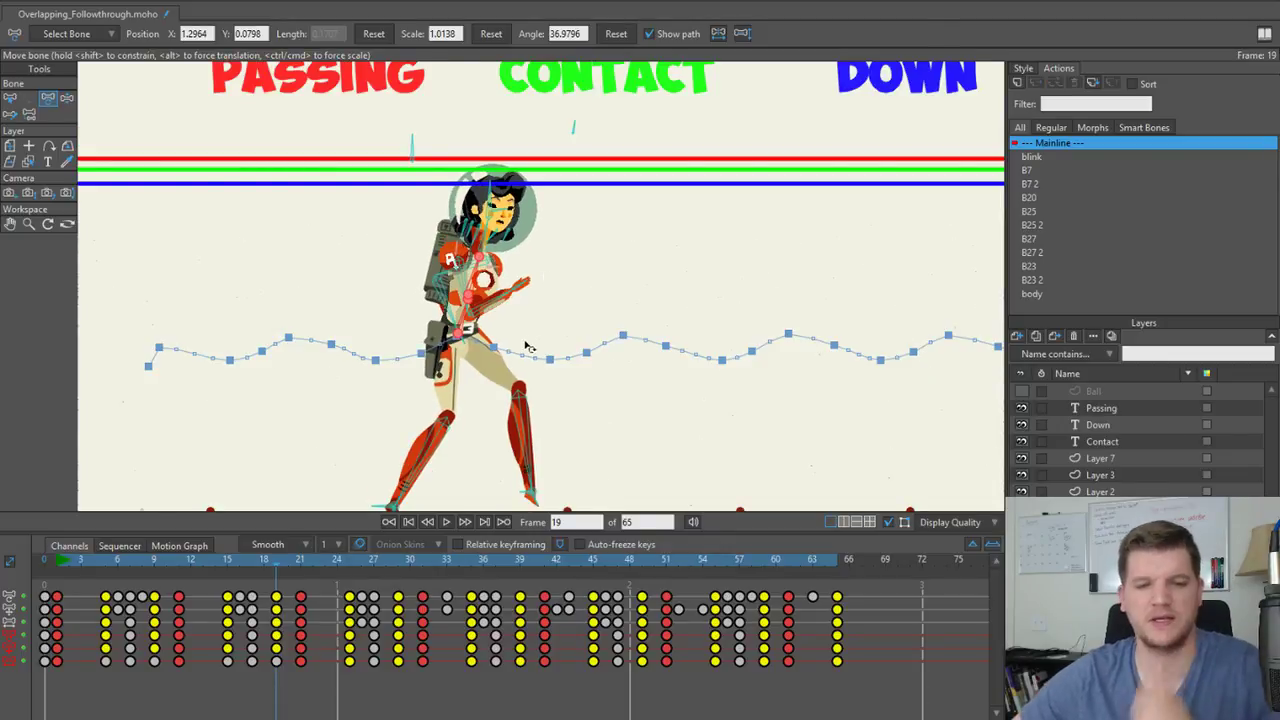
pyautogui.moveTo(278, 560); pyautogui.dragTo(297, 561)
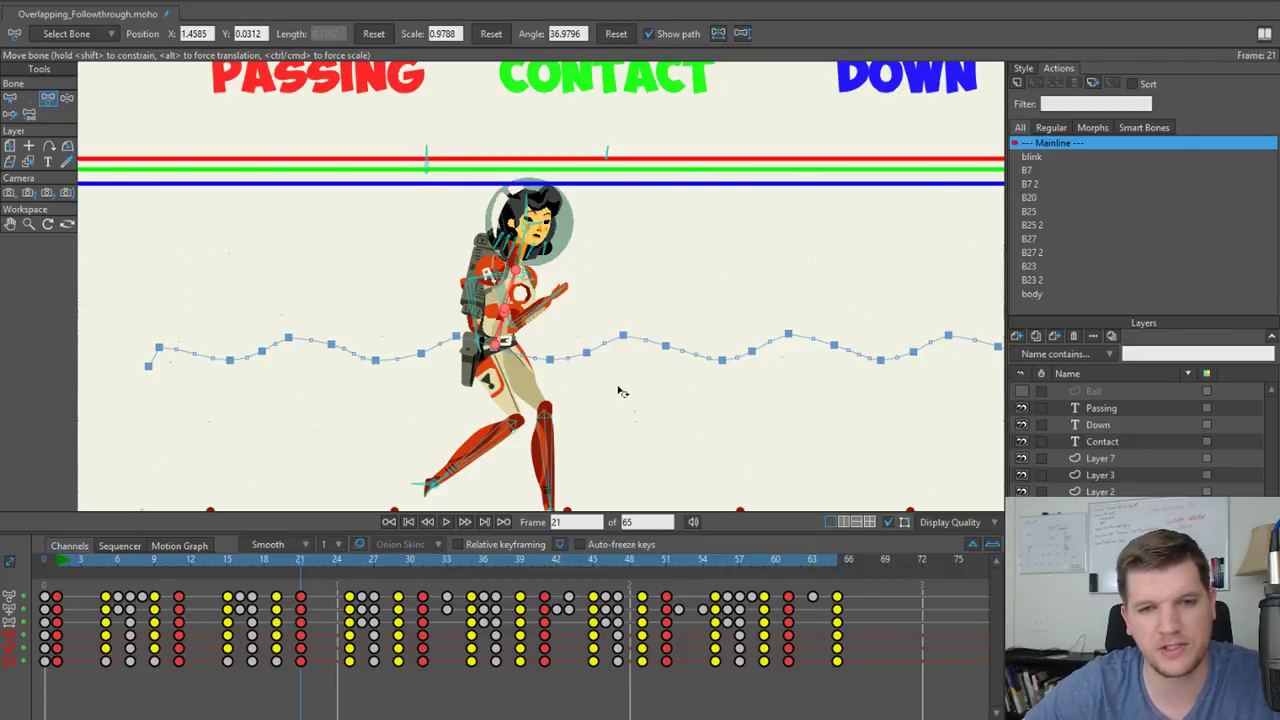
pyautogui.moveTo(618, 386); pyautogui.dragTo(472, 359)
pyautogui.scroll(1, 398, 327)
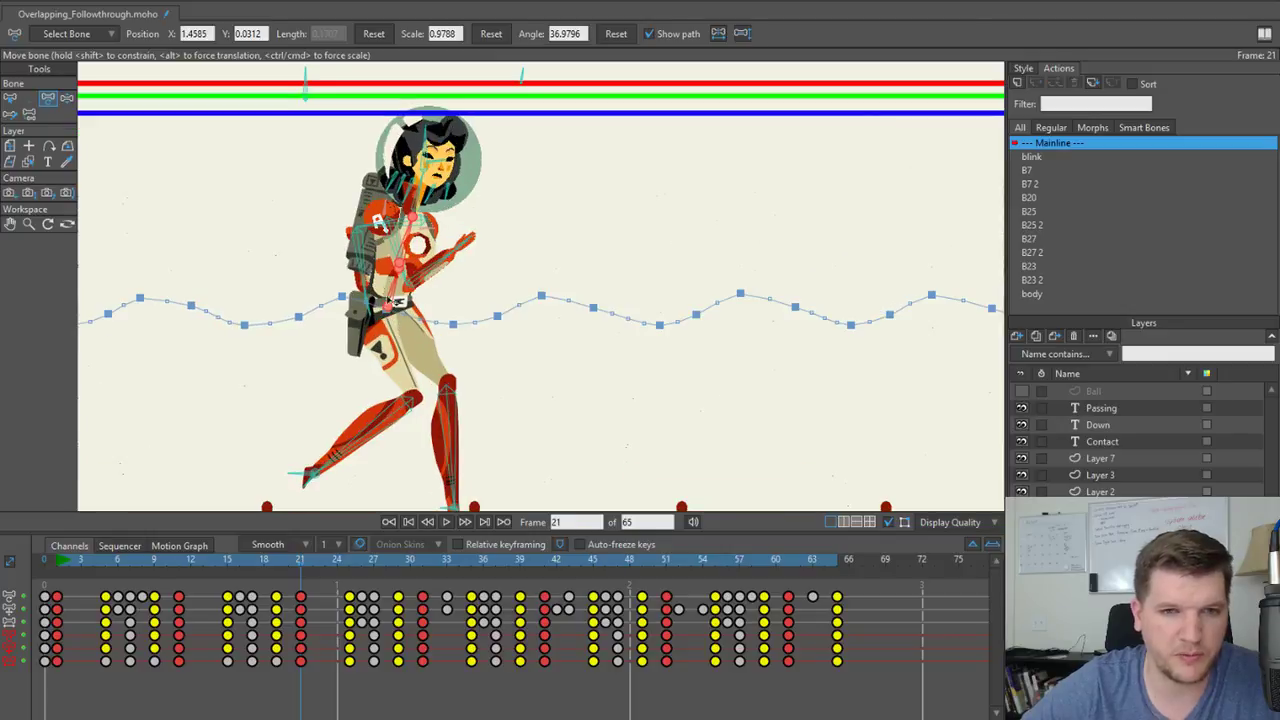
pyautogui.moveTo(80, 562); pyautogui.dragTo(277, 560)
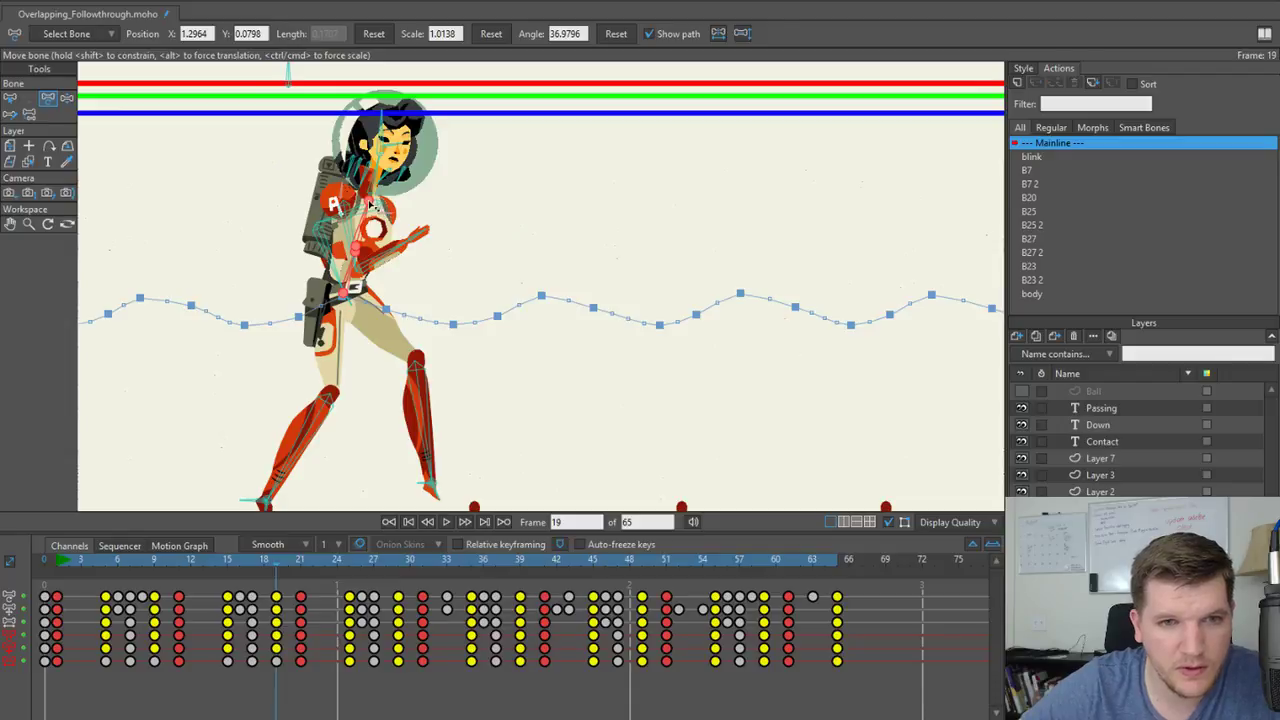
pyautogui.moveTo(369, 202); pyautogui.dragTo(371, 197)
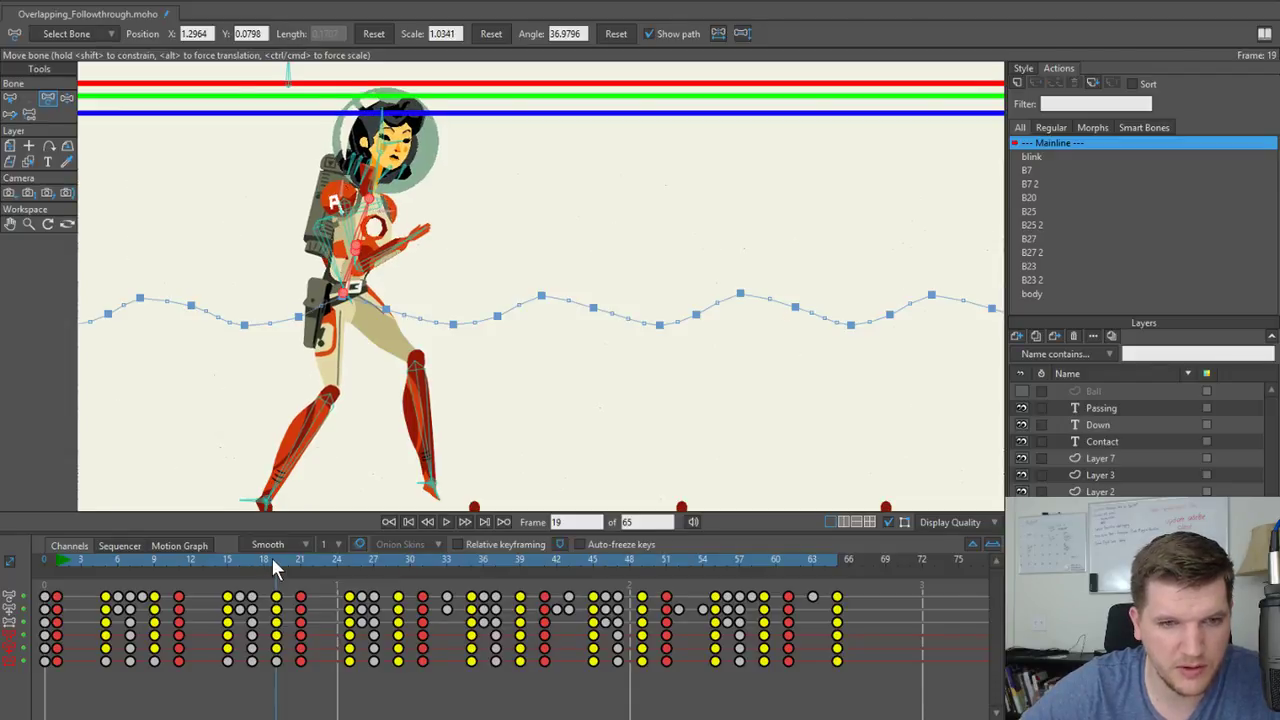
# Squash the selected torso bones slightly at frame 25 and stretch them slightly at frame 29.
pyautogui.moveTo(272, 558); pyautogui.dragTo(346, 555)
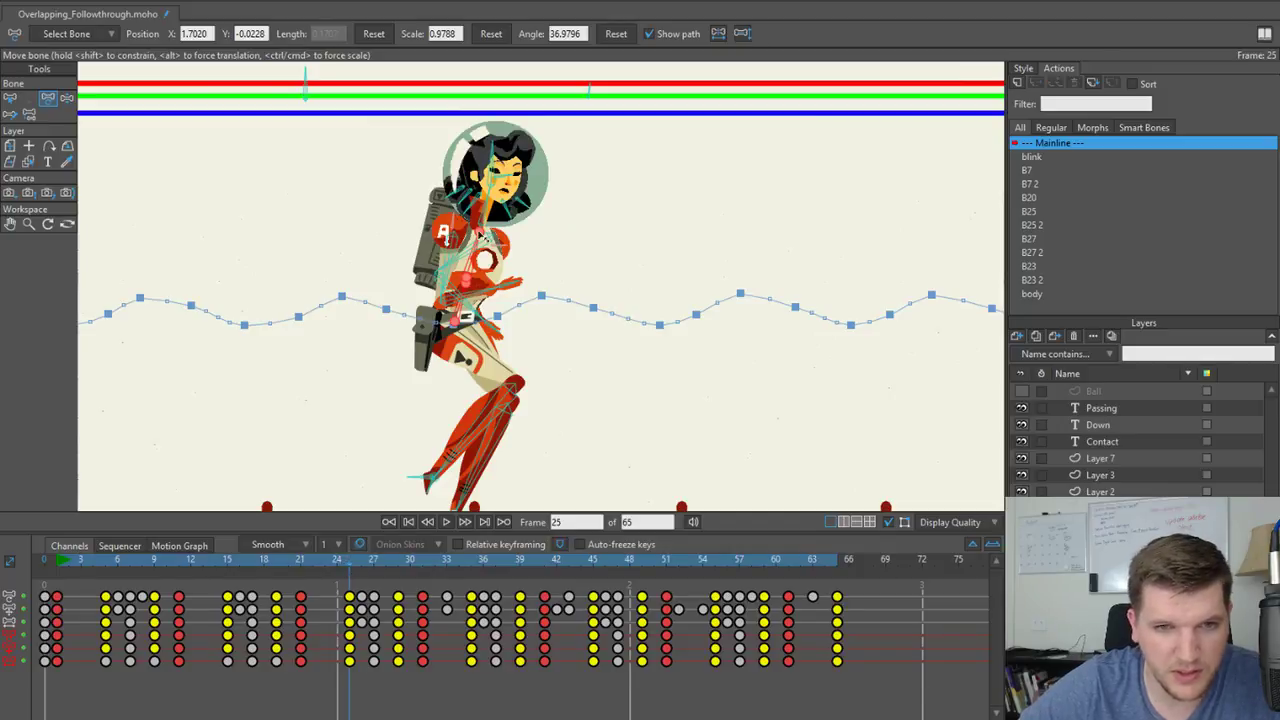
pyautogui.moveTo(478, 231); pyautogui.dragTo(478, 235)
pyautogui.moveTo(333, 563); pyautogui.dragTo(417, 565)
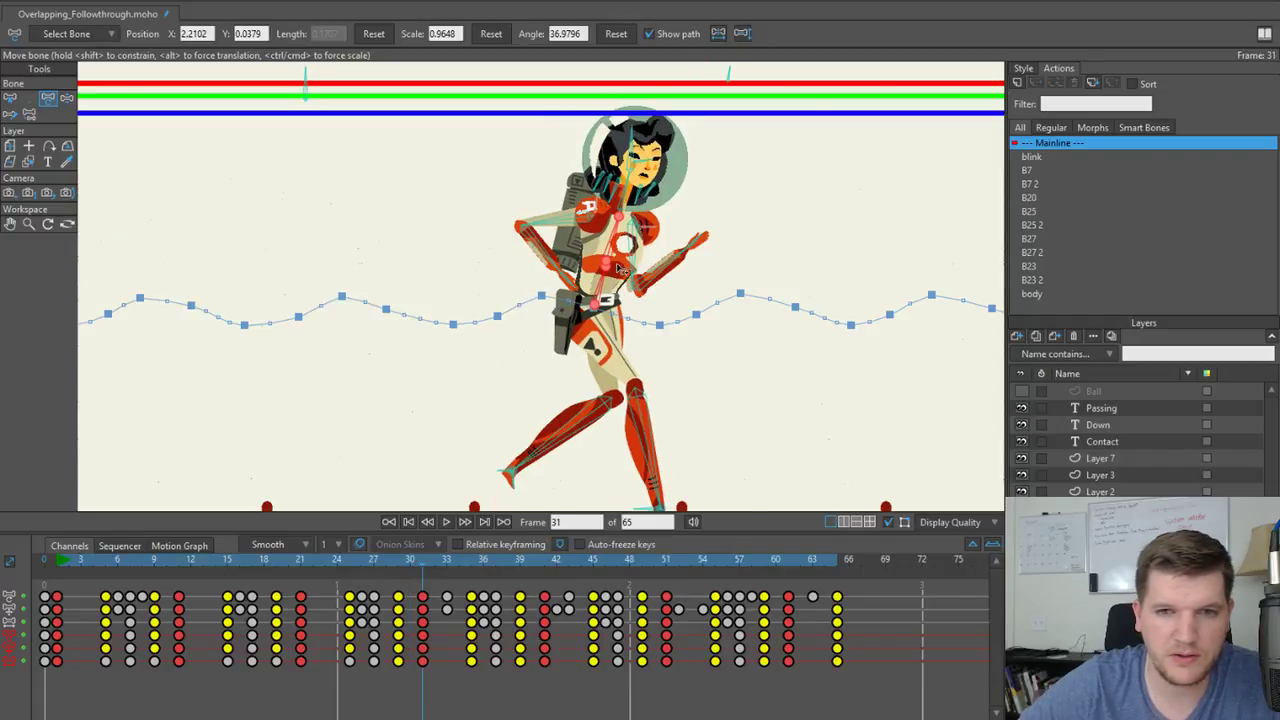
pyautogui.click(397, 563)
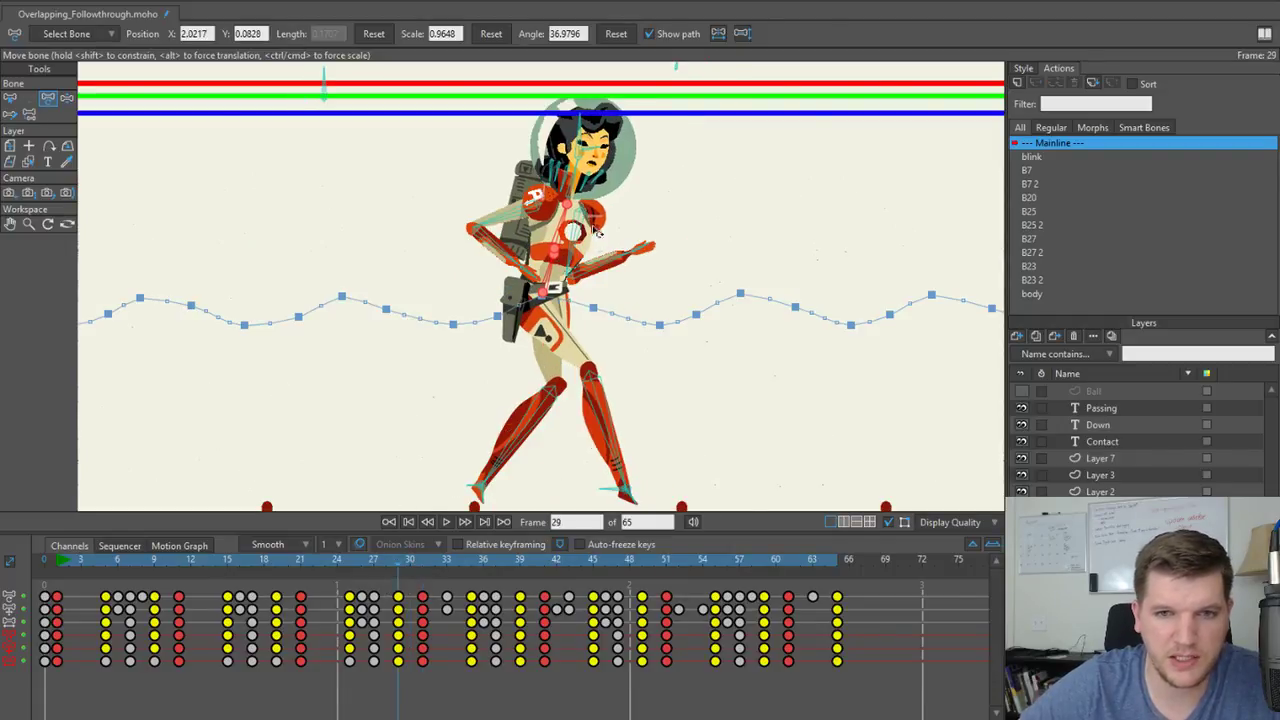
pyautogui.moveTo(553, 254); pyautogui.dragTo(554, 248)
# Squash the selected torso bones at frame 35 to a scale of about 0.919.
pyautogui.moveTo(402, 562); pyautogui.dragTo(469, 558)
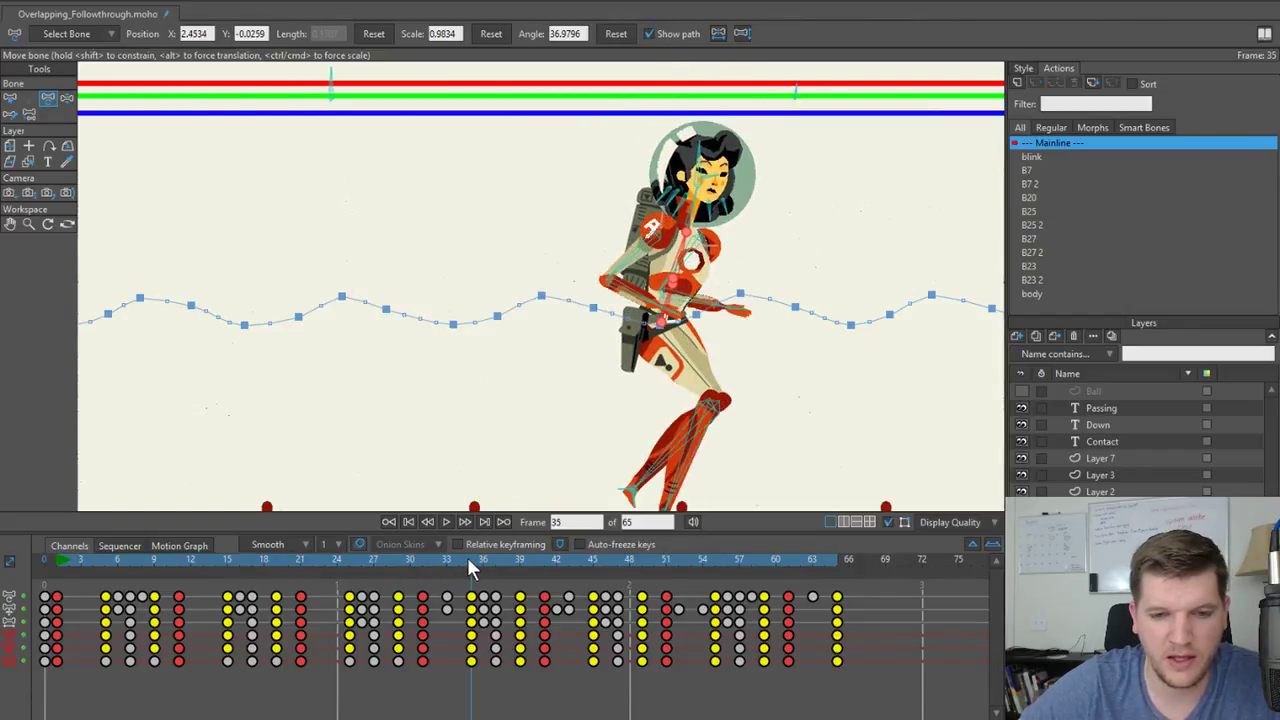
pyautogui.moveTo(865, 357); pyautogui.dragTo(672, 305)
pyautogui.scroll(2, 604, 276)
pyautogui.moveTo(464, 232); pyautogui.dragTo(502, 268)
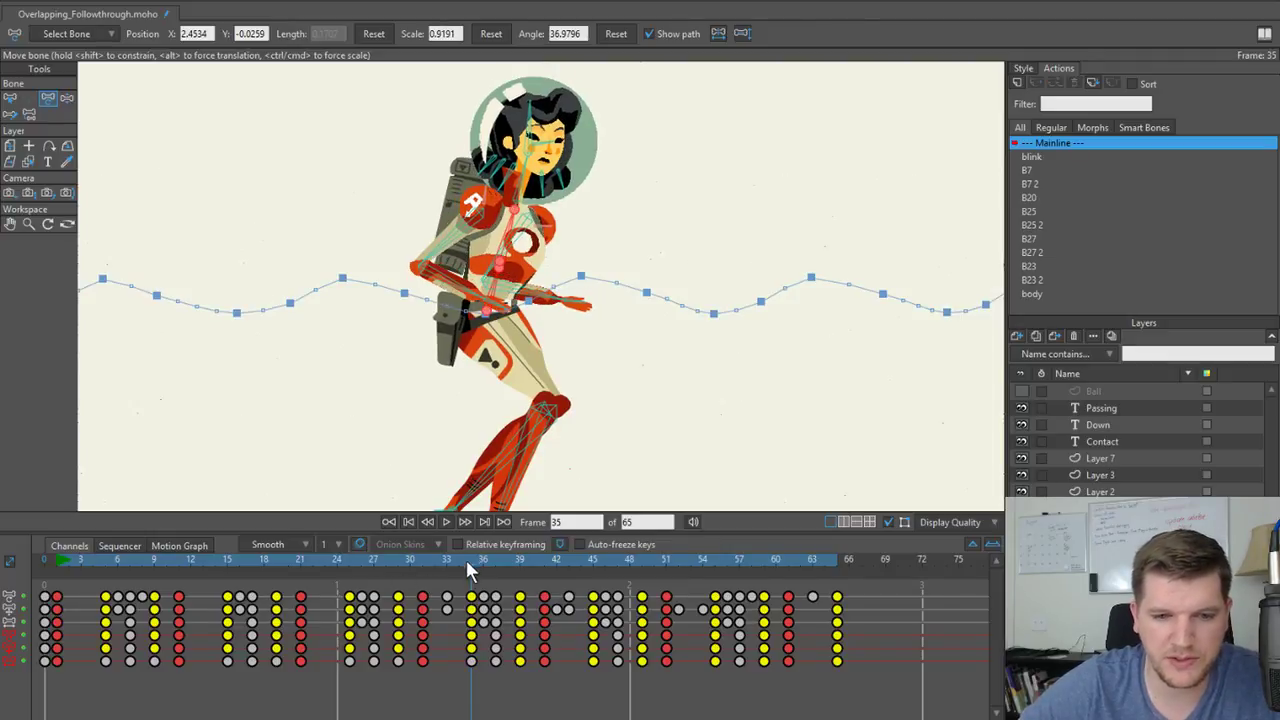
# Stretch the selected torso bones at frame 41 to a scale of about 1.009.
pyautogui.moveTo(465, 557); pyautogui.dragTo(543, 554)
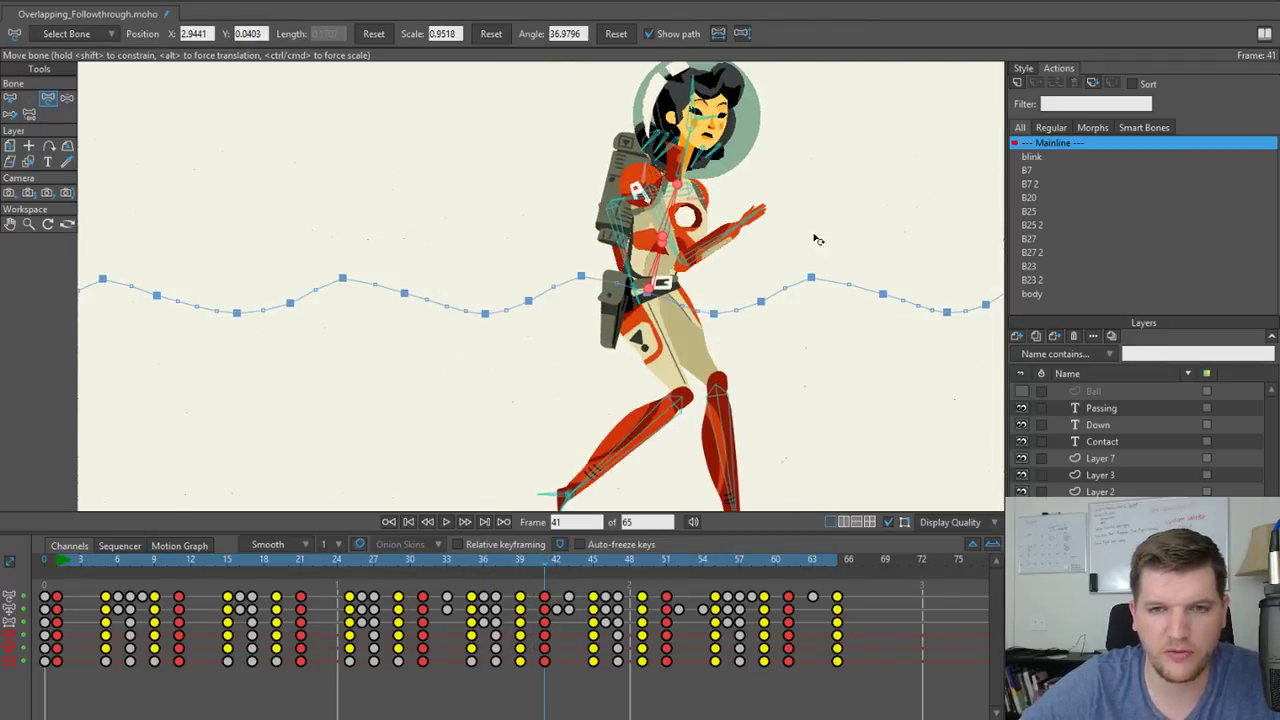
pyautogui.moveTo(814, 235); pyautogui.dragTo(716, 292)
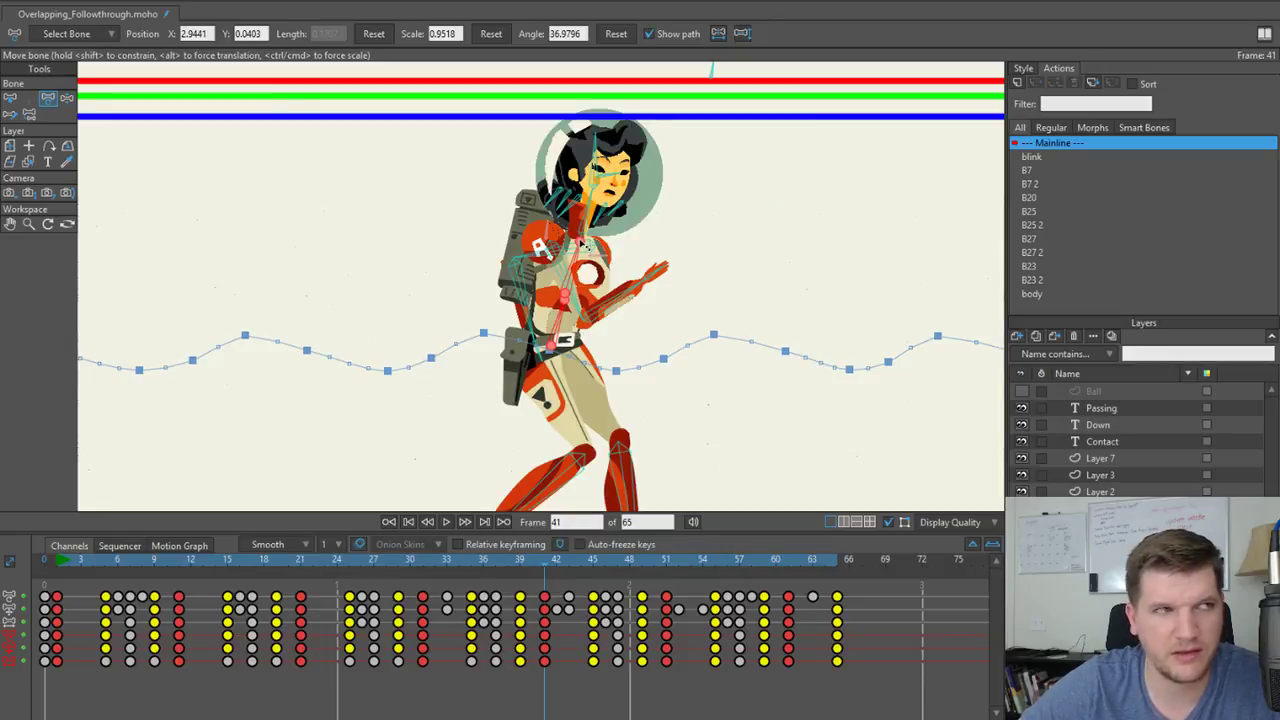
pyautogui.moveTo(581, 242); pyautogui.dragTo(584, 239)
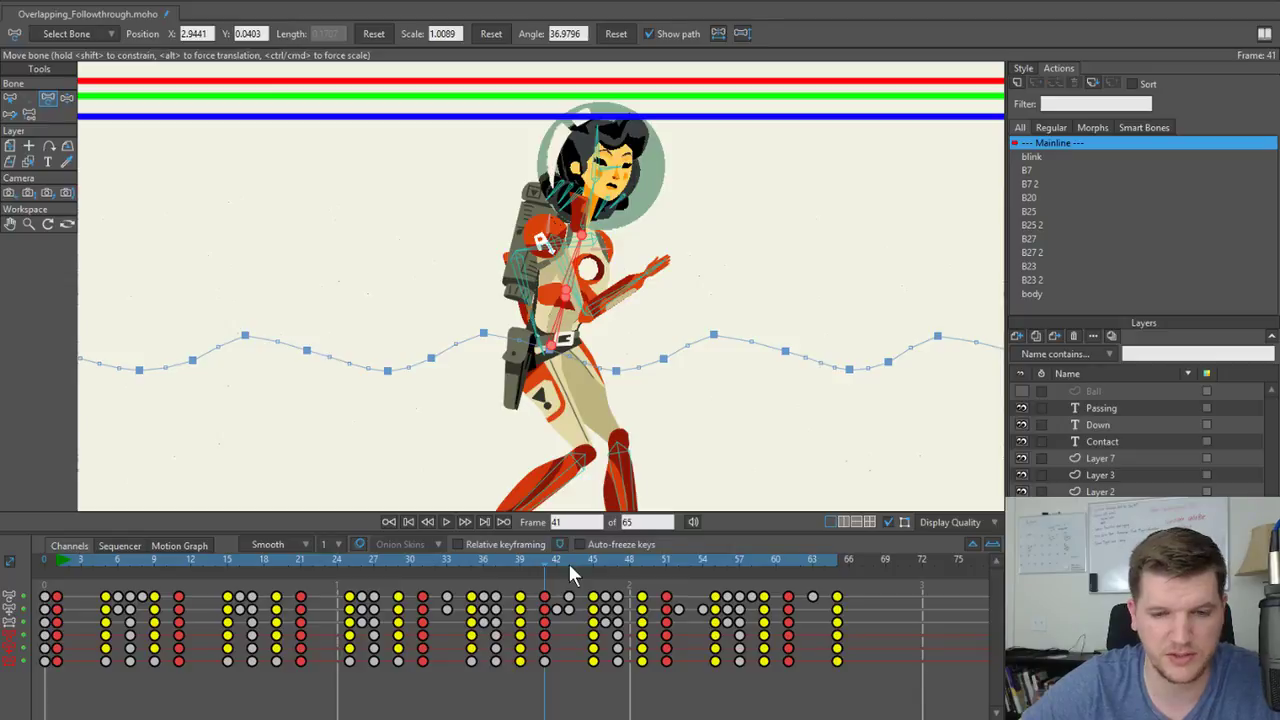
# Squash the selected torso bones slightly at frame 45 and stretch them slightly at frame 49.
pyautogui.moveTo(548, 560); pyautogui.dragTo(594, 560)
pyautogui.moveTo(824, 421); pyautogui.dragTo(731, 353)
pyautogui.moveTo(538, 253); pyautogui.dragTo(537, 256)
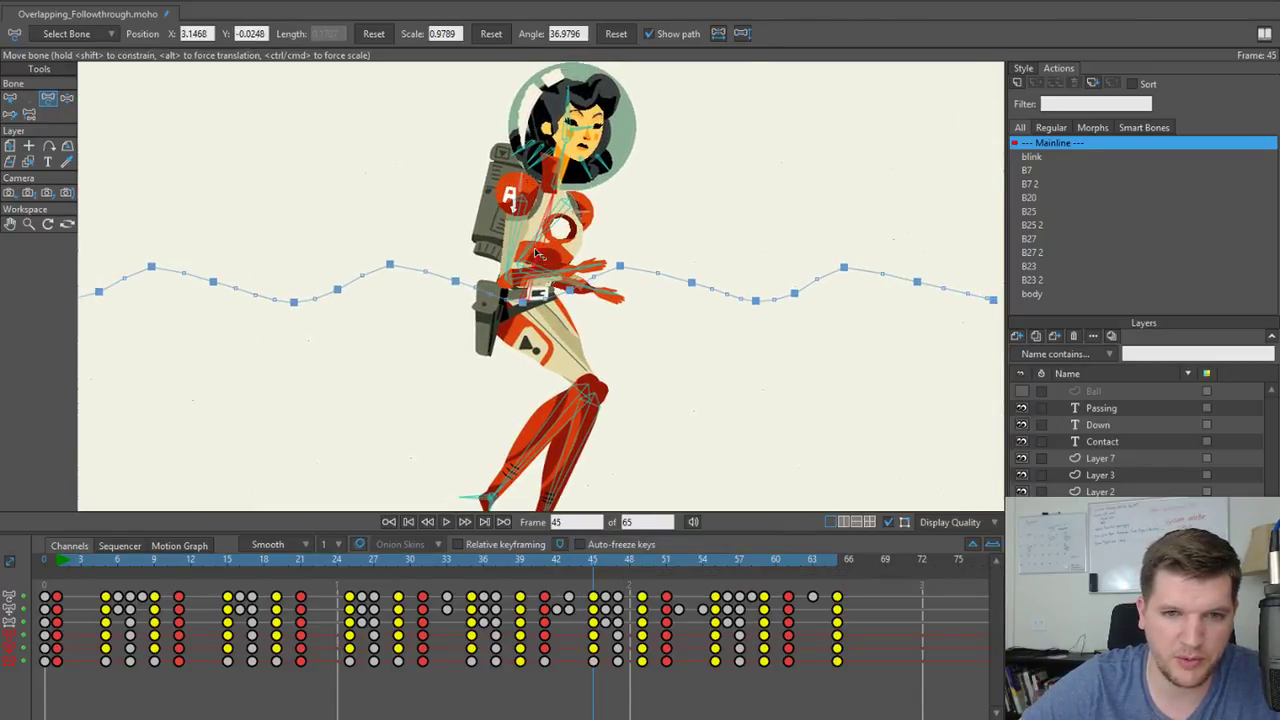
pyautogui.moveTo(594, 561); pyautogui.dragTo(641, 551)
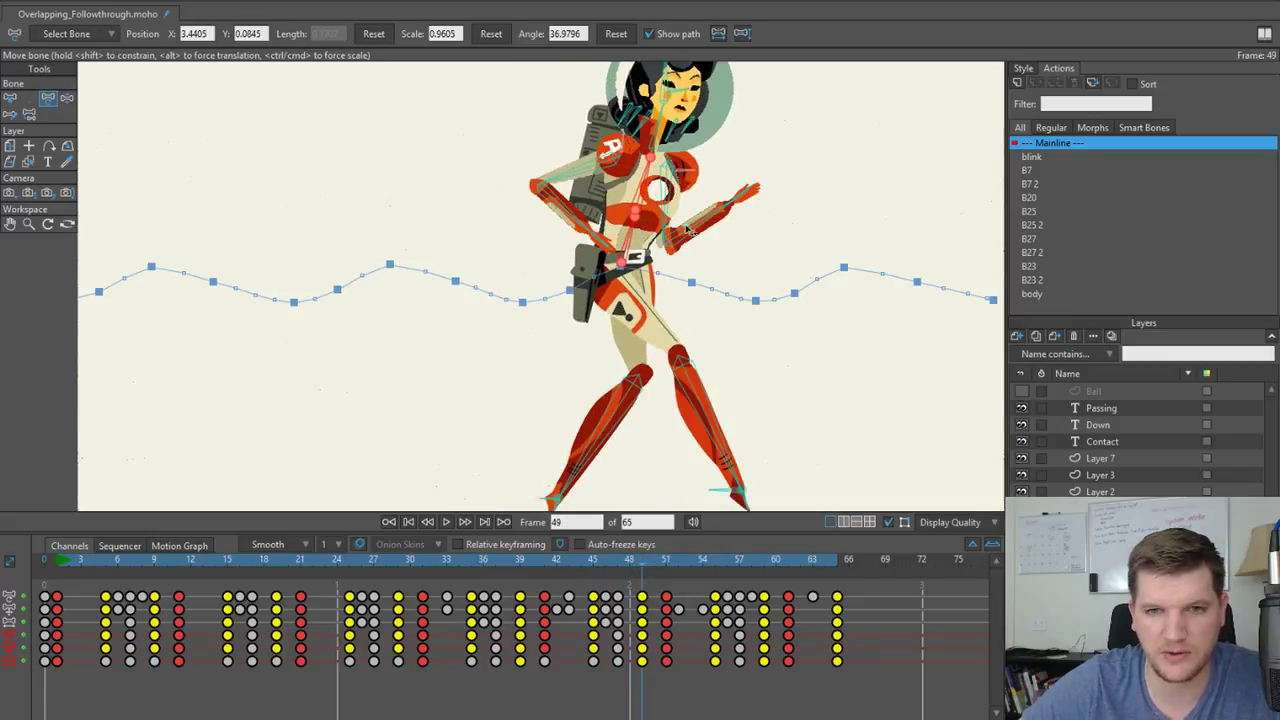
pyautogui.moveTo(692, 228); pyautogui.dragTo(679, 254)
pyautogui.moveTo(639, 187); pyautogui.dragTo(640, 181)
# Squash the selected torso bones at frame 55 to a scale of about 0.946.
pyautogui.moveTo(847, 415); pyautogui.dragTo(770, 381)
pyautogui.moveTo(647, 563); pyautogui.dragTo(711, 565)
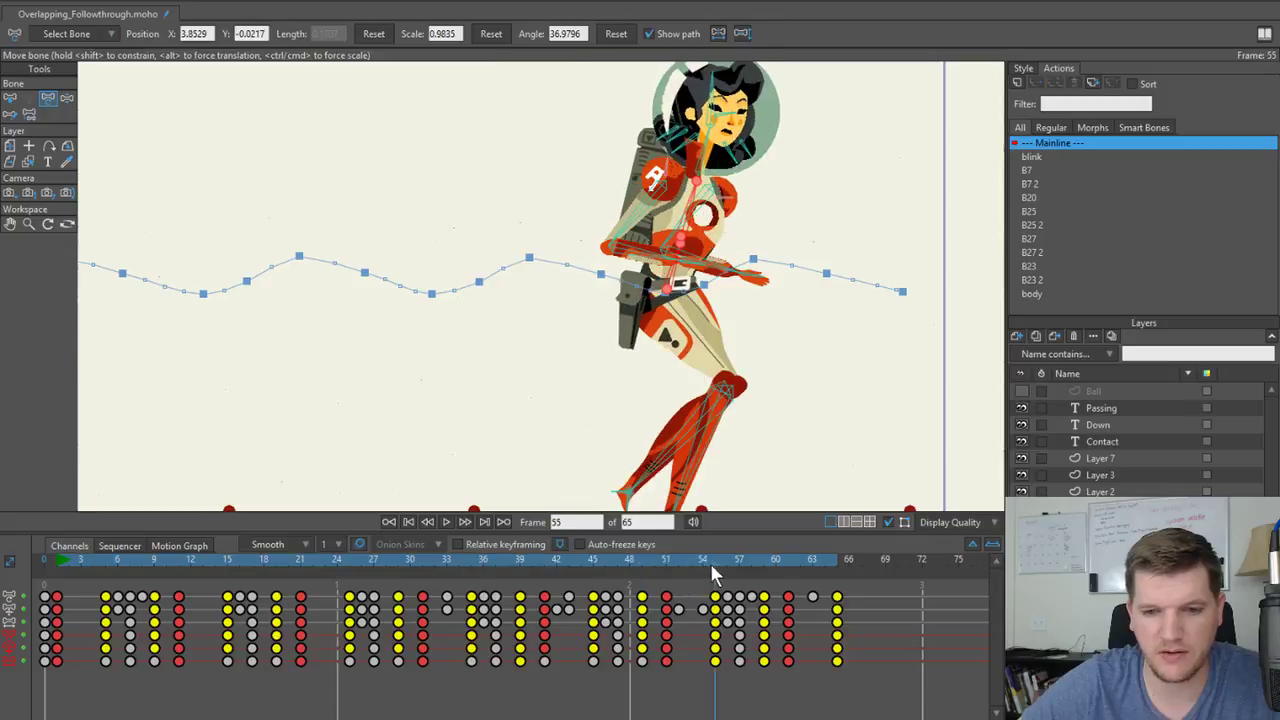
pyautogui.moveTo(680, 244); pyautogui.dragTo(679, 247)
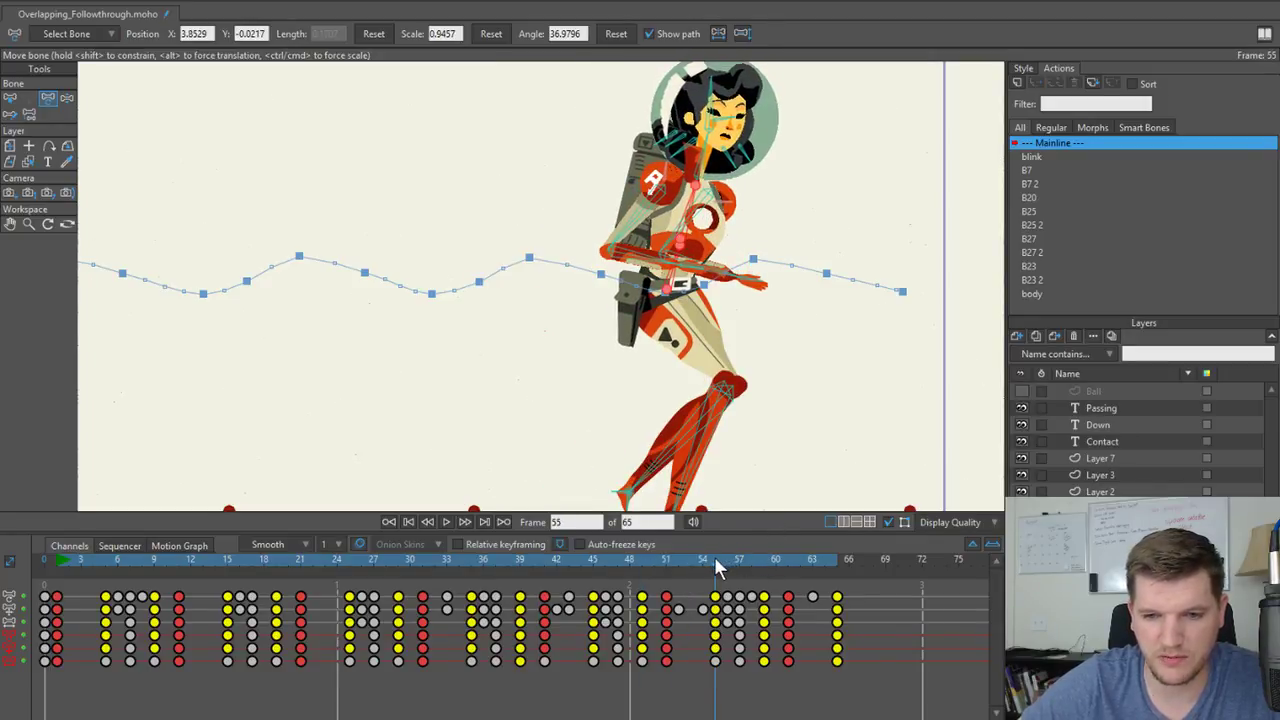
# Stretch the selected torso bones slightly at frame 59 and move on to the final frame, 65.
pyautogui.moveTo(714, 556); pyautogui.dragTo(763, 559)
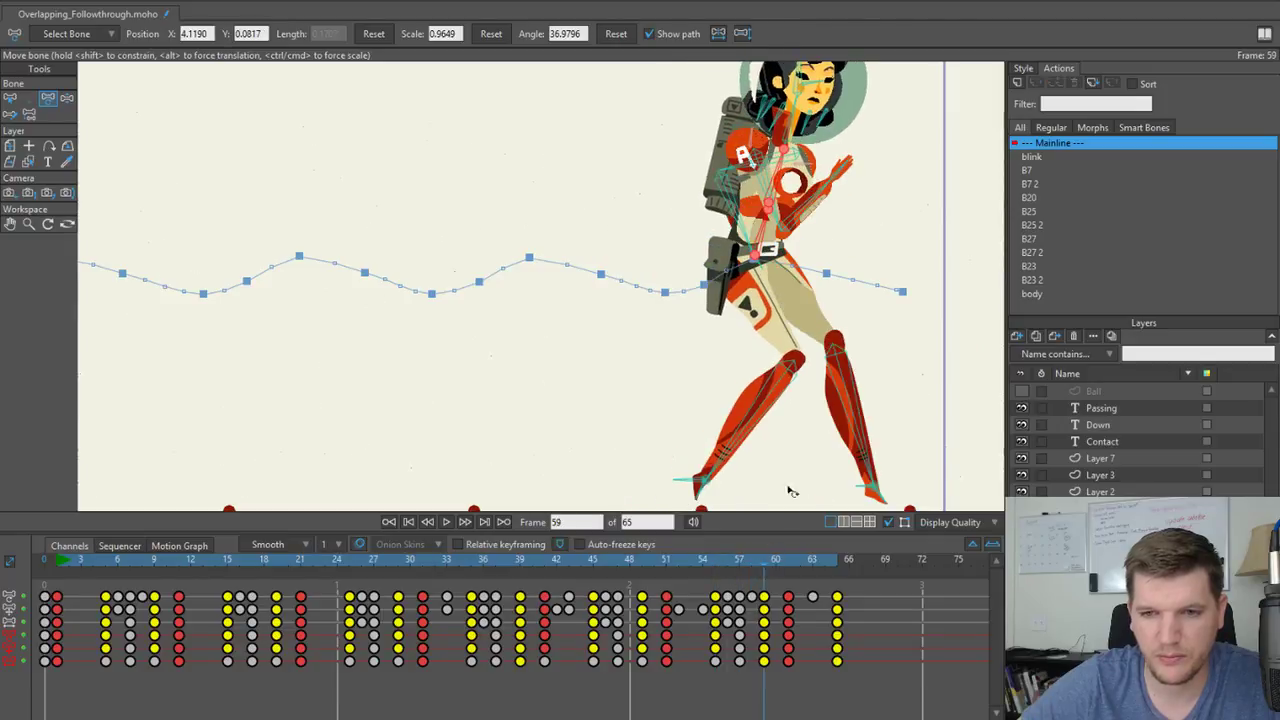
pyautogui.moveTo(835, 335); pyautogui.dragTo(759, 318)
pyautogui.scroll(-2, 690, 374)
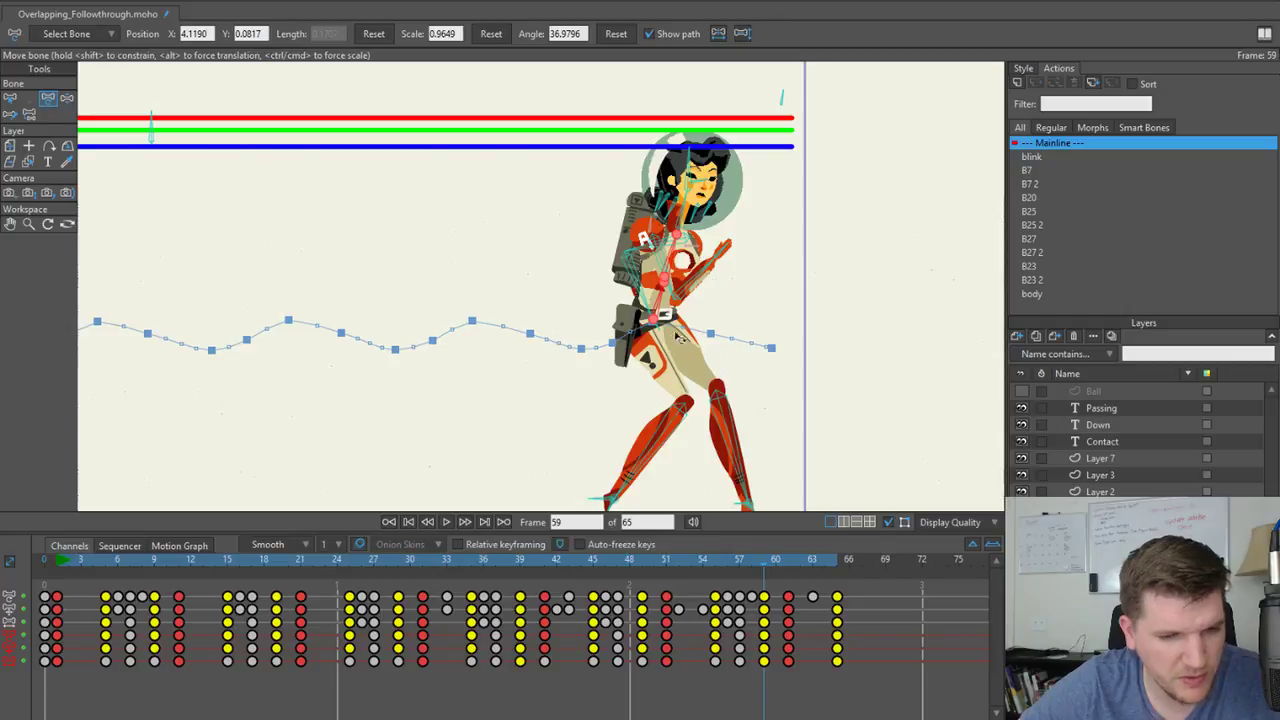
pyautogui.moveTo(724, 289); pyautogui.dragTo(708, 308)
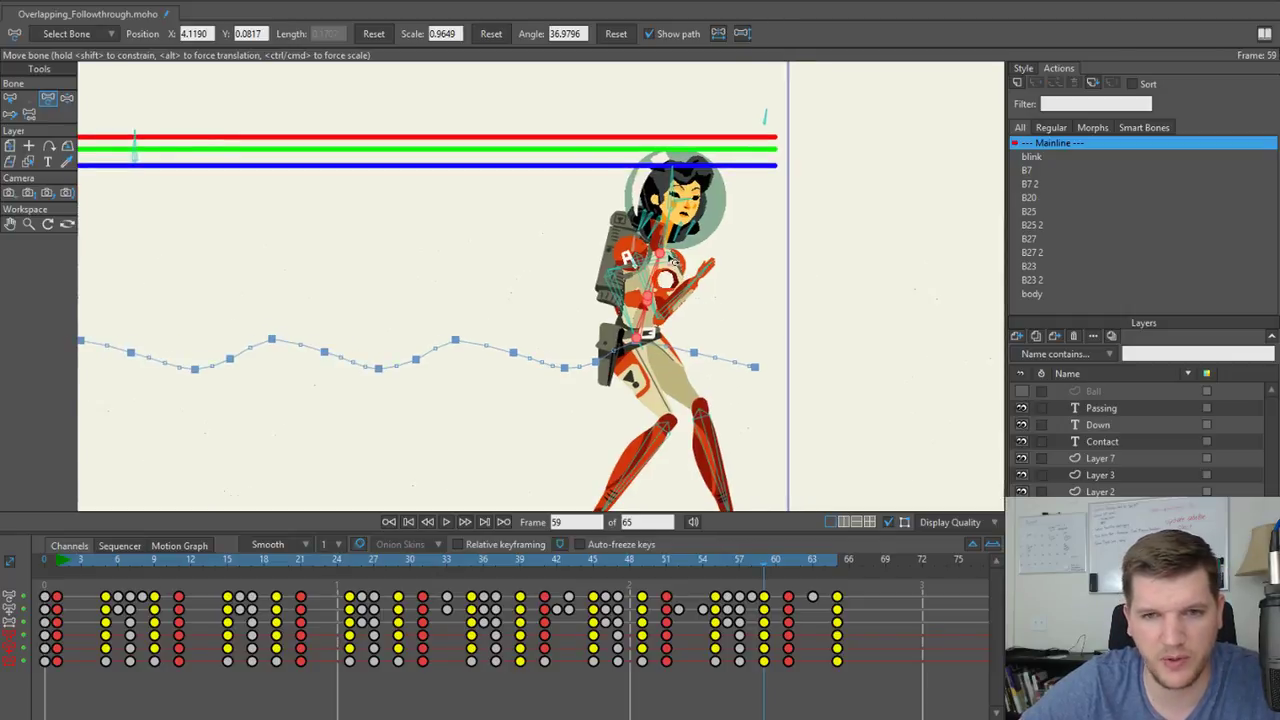
pyautogui.moveTo(660, 258); pyautogui.dragTo(665, 262)
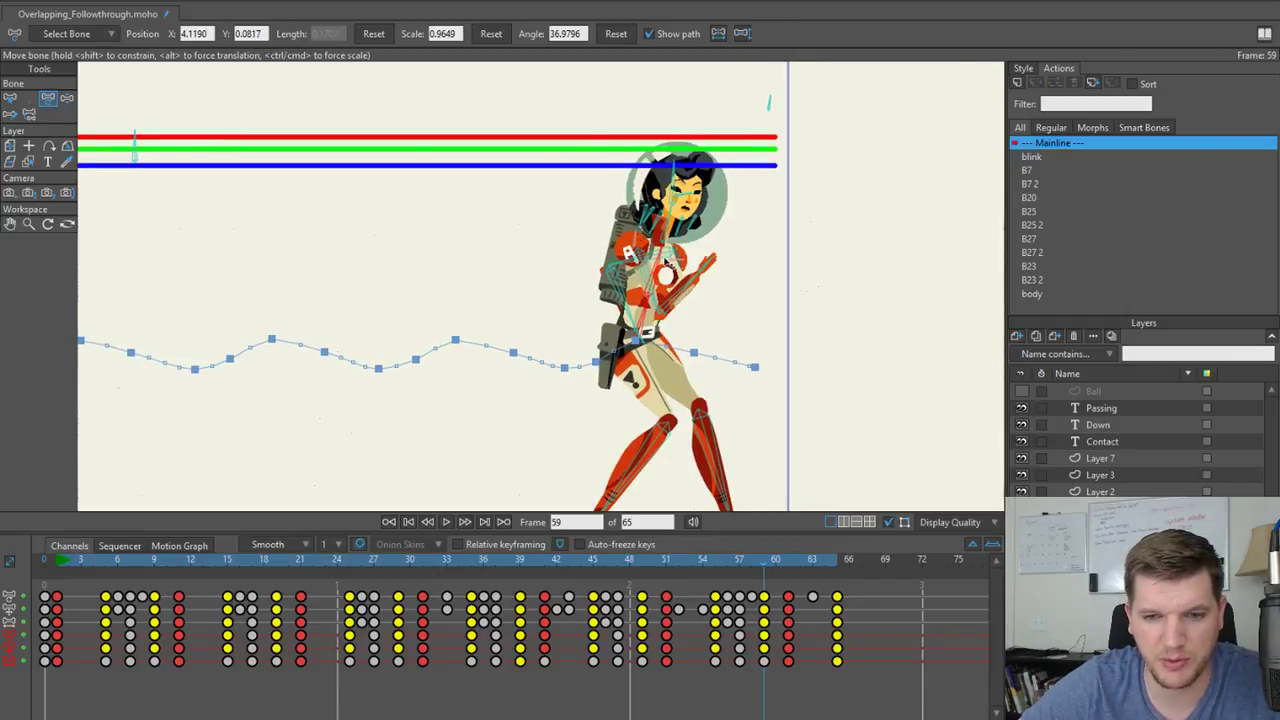
pyautogui.moveTo(763, 564); pyautogui.dragTo(835, 561)
pyautogui.scroll(-3, 438, 372)
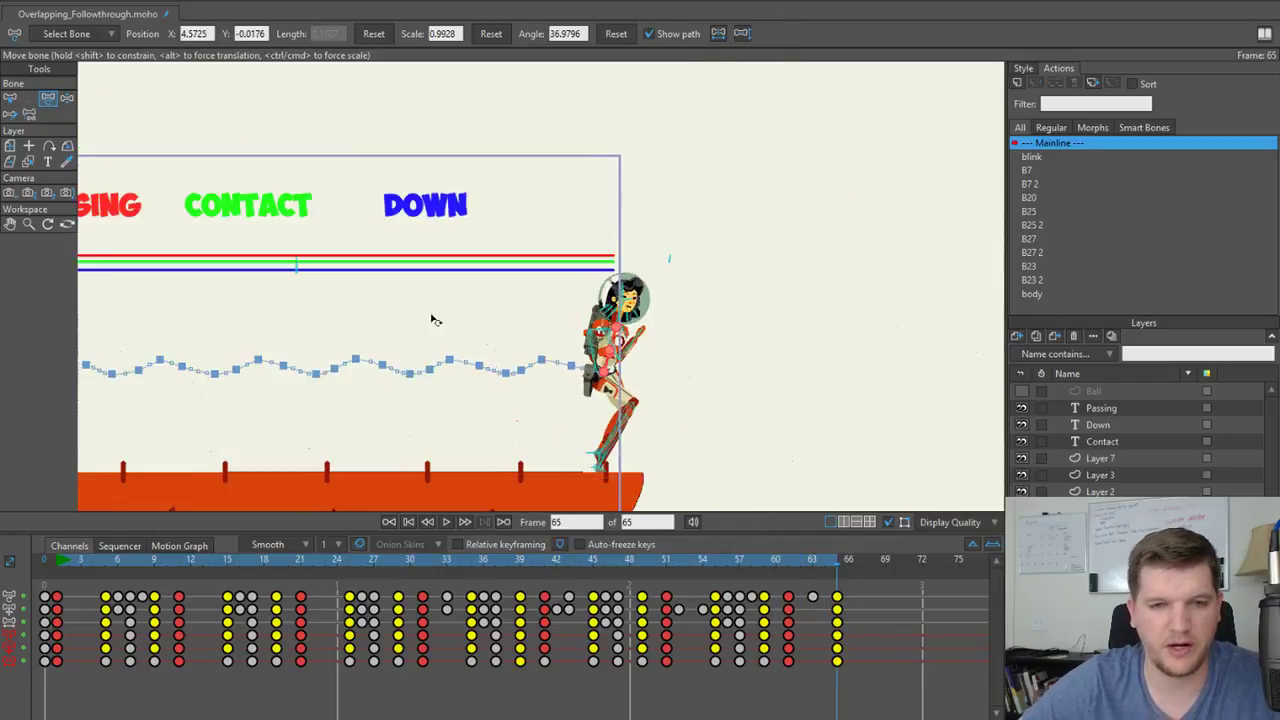
# Play back the walk animation from frame 1 to review the torso's squash and stretch.
pyautogui.moveTo(434, 317); pyautogui.dragTo(660, 274)
pyautogui.click(62, 558)
pyautogui.press('space')
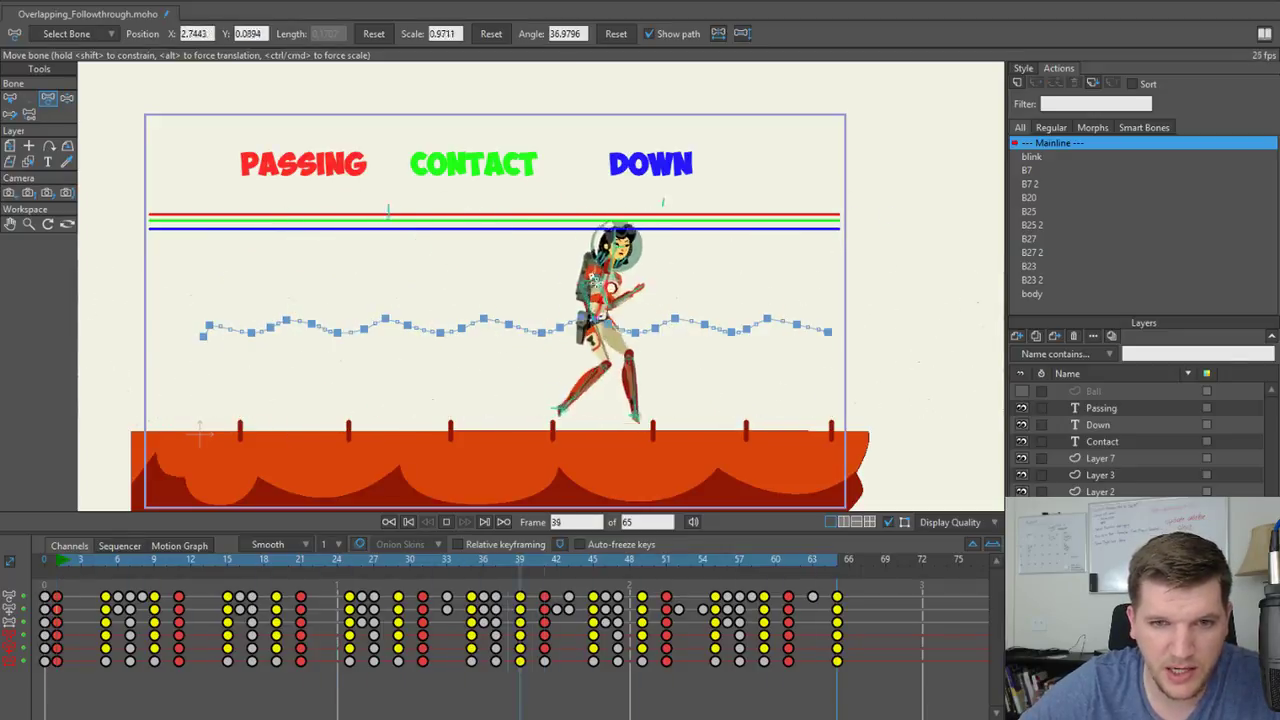
pyautogui.scroll(2, 473, 359)
pyautogui.moveTo(473, 359); pyautogui.dragTo(571, 314)
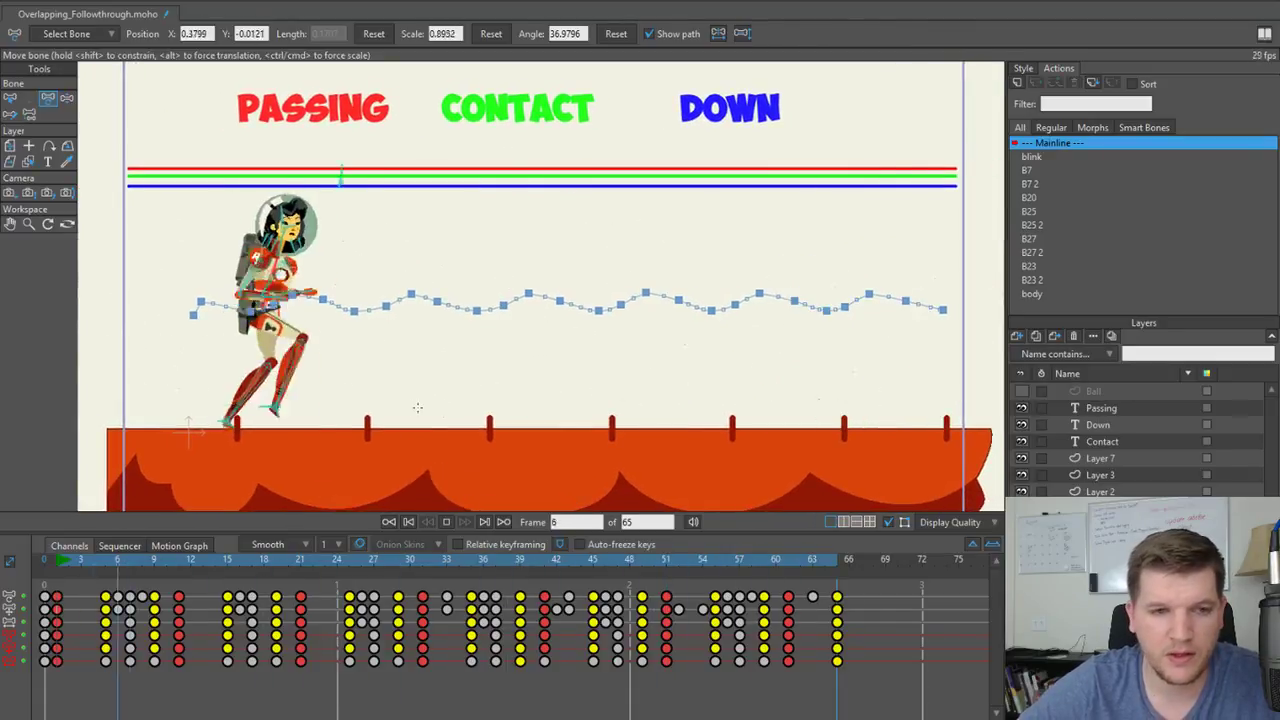
pyautogui.press('space')
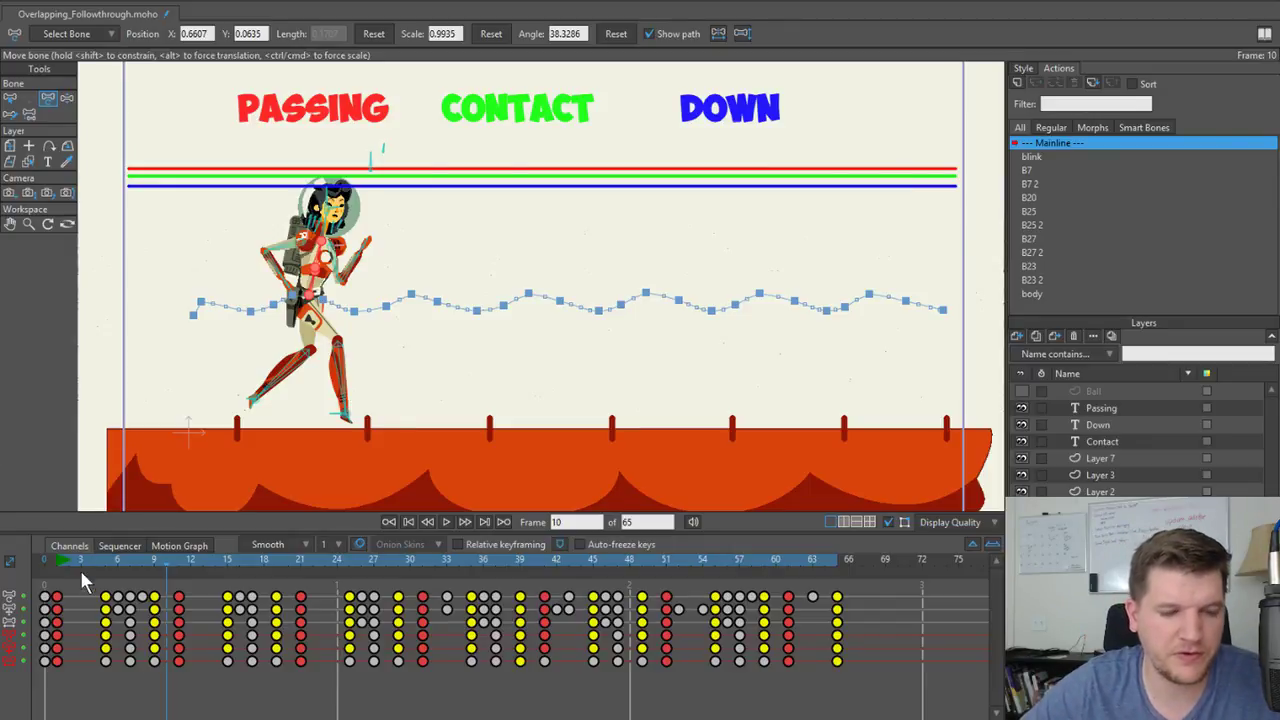
pyautogui.moveTo(63, 557); pyautogui.dragTo(42, 580)
pyautogui.press('space')
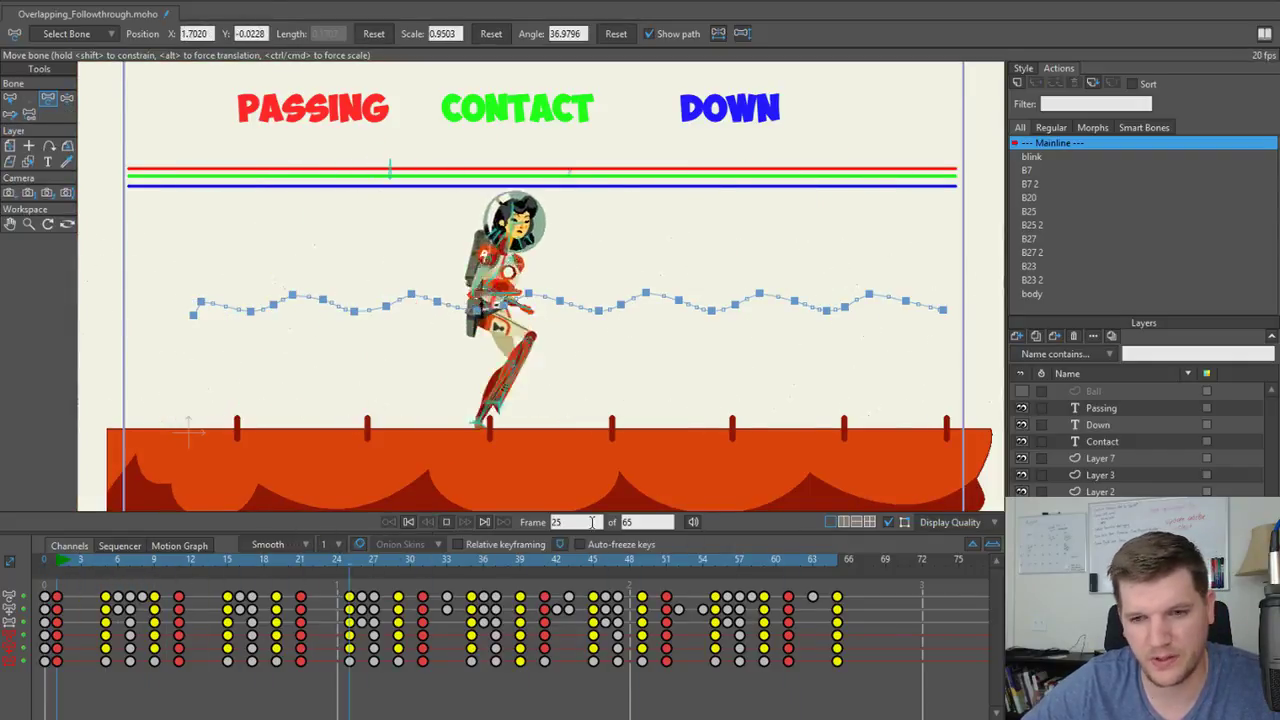
# Hide the bone overlays and motion path, and replay the walk from frame 1 to review the clean motion.
pyautogui.click(888, 522)
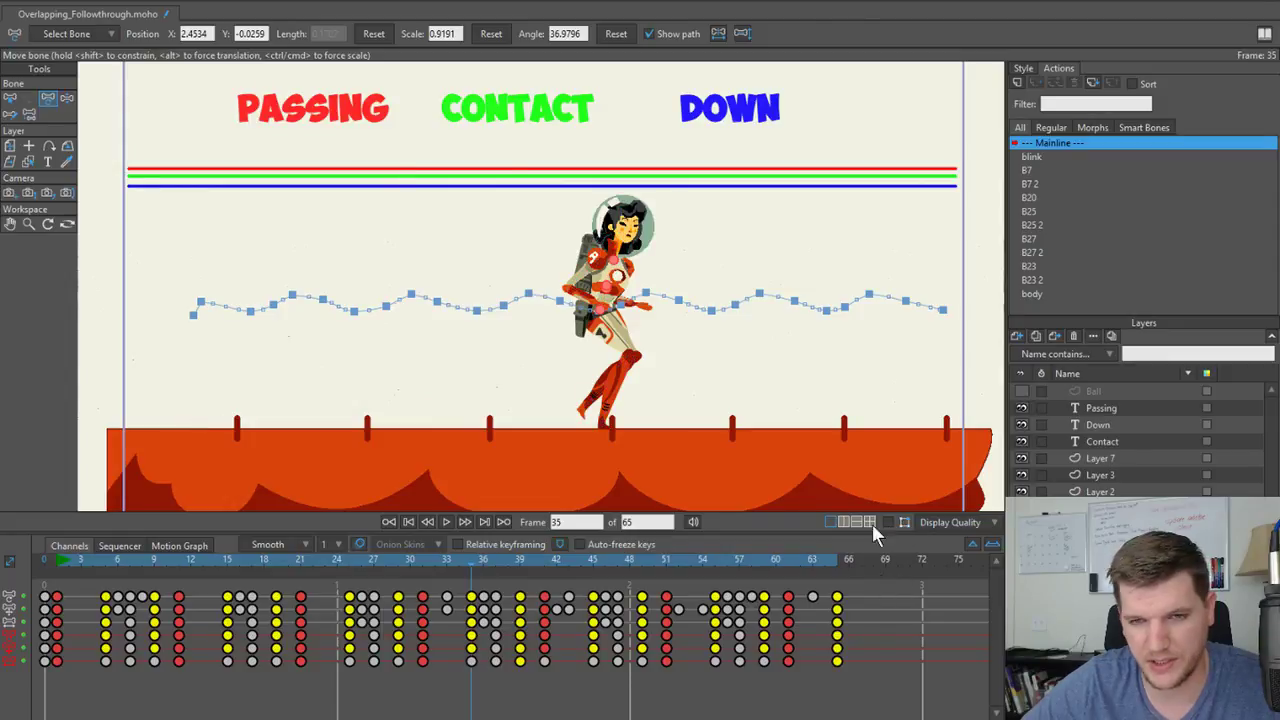
pyautogui.click(650, 34)
pyautogui.moveTo(100, 560); pyautogui.dragTo(60, 555)
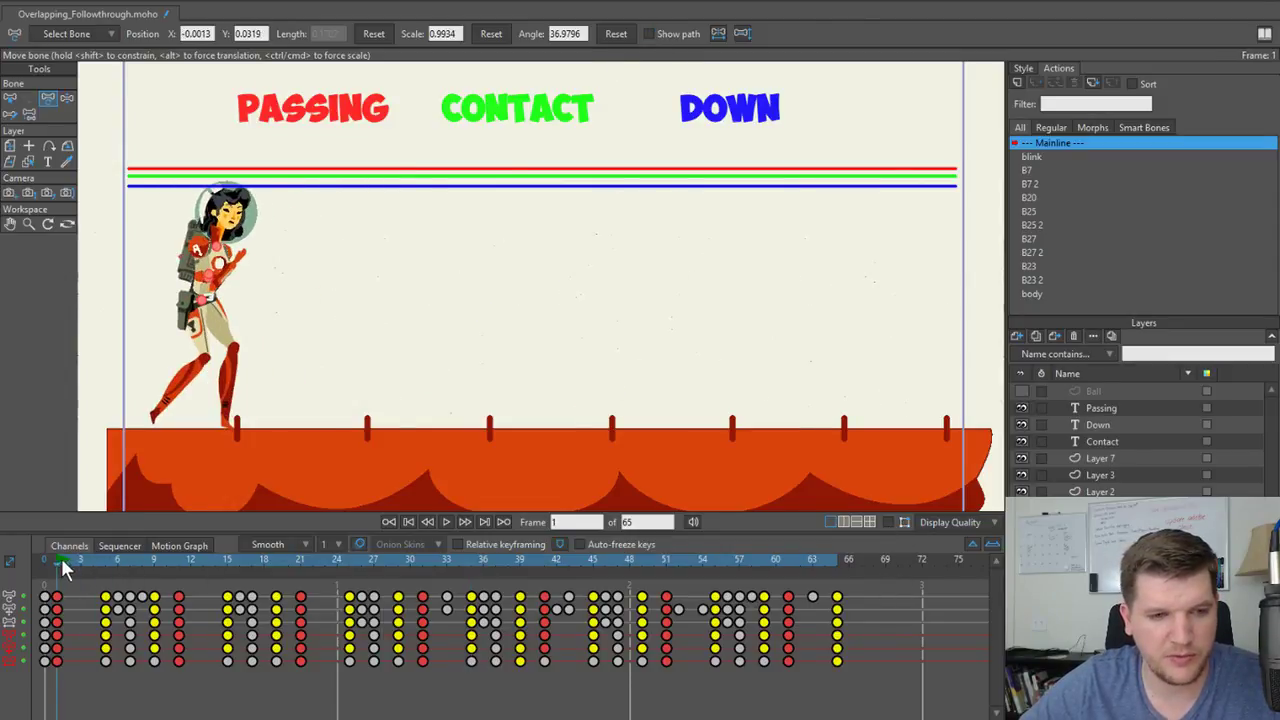
pyautogui.press('space')
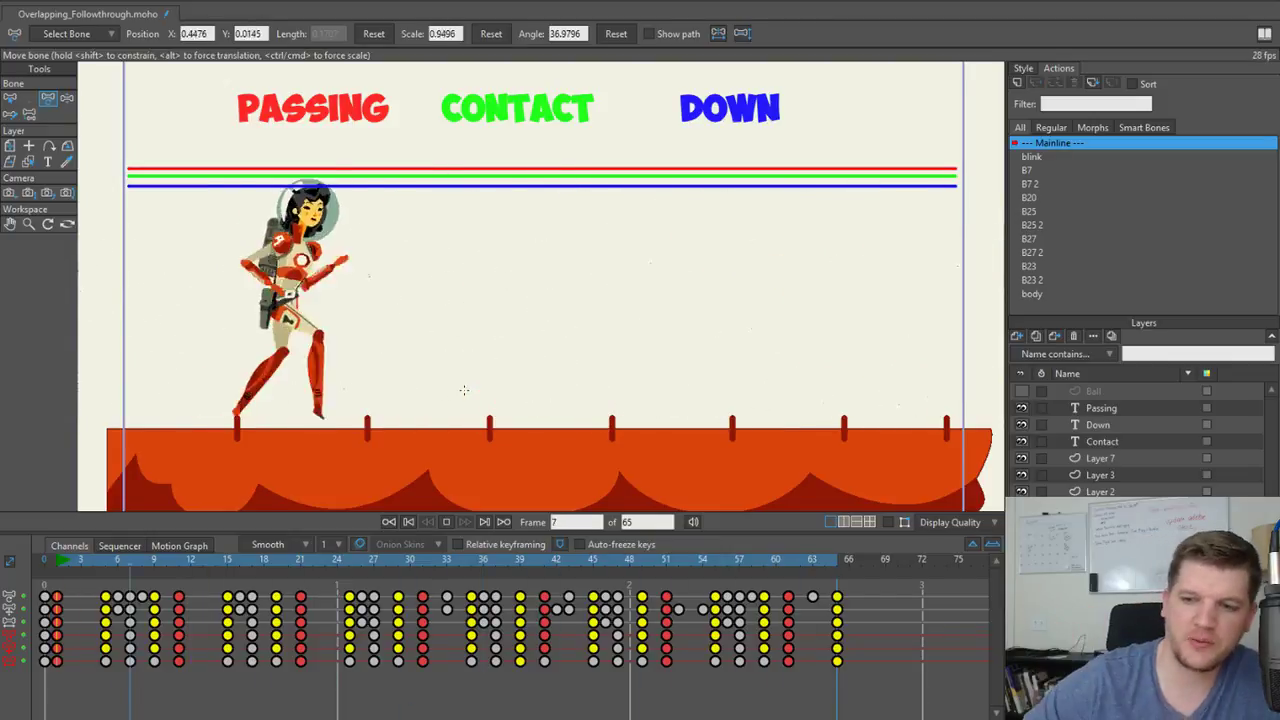
pyautogui.press('space')
pyautogui.moveTo(135, 560); pyautogui.dragTo(54, 580)
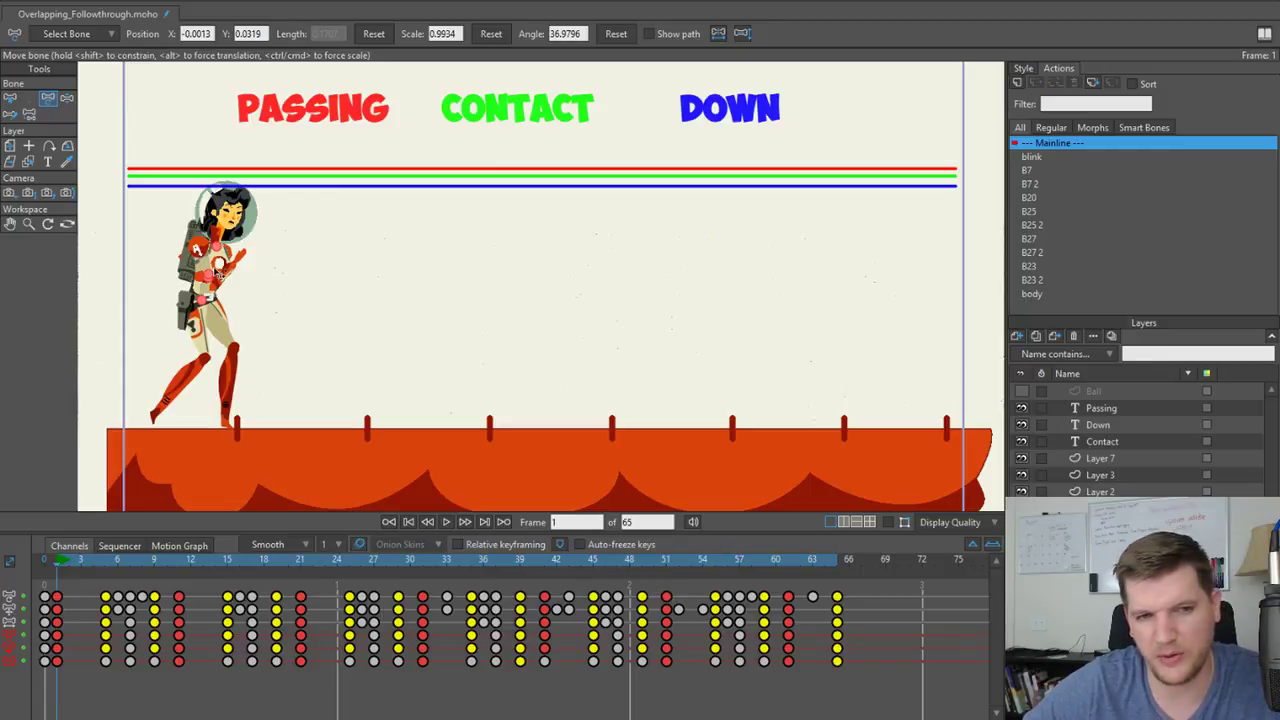
pyautogui.press('space')
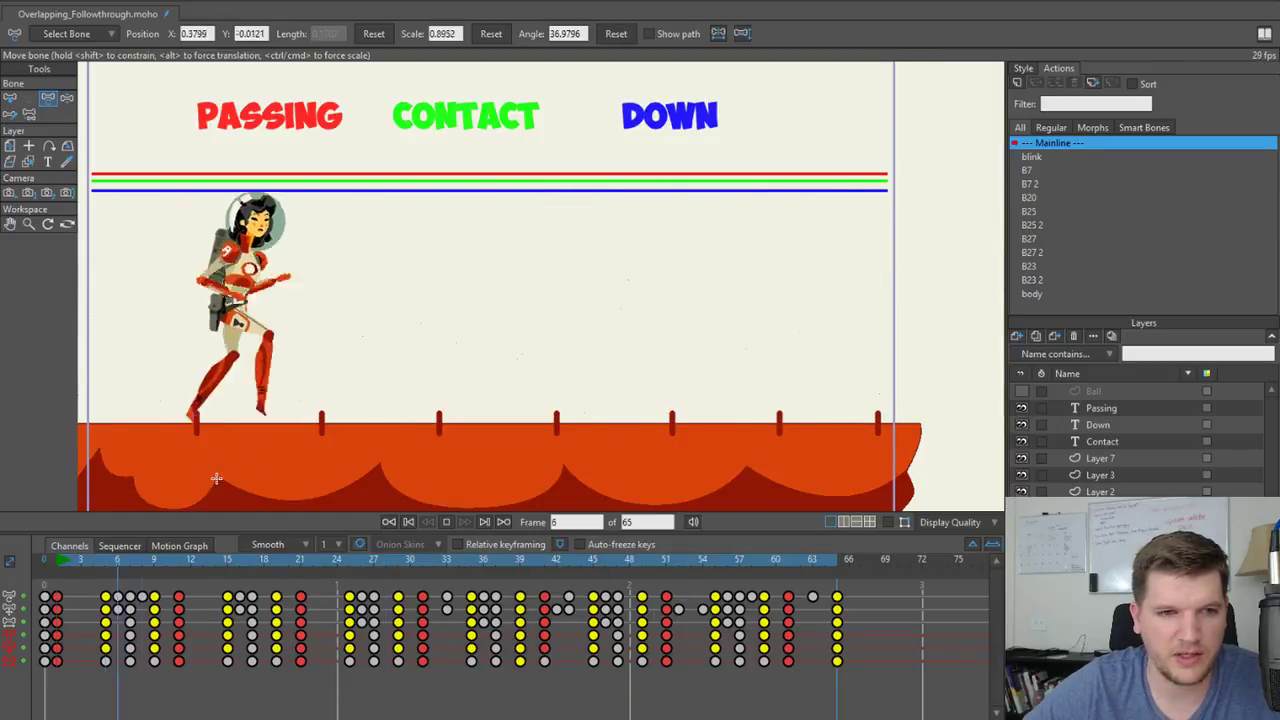
# Stop playback, go to frame 5 and show the bone overlays on the astronaut again.
pyautogui.press('space')
pyautogui.moveTo(79, 564); pyautogui.dragTo(103, 560)
pyautogui.scroll(4, 369, 292)
pyautogui.scroll(1, 369, 292)
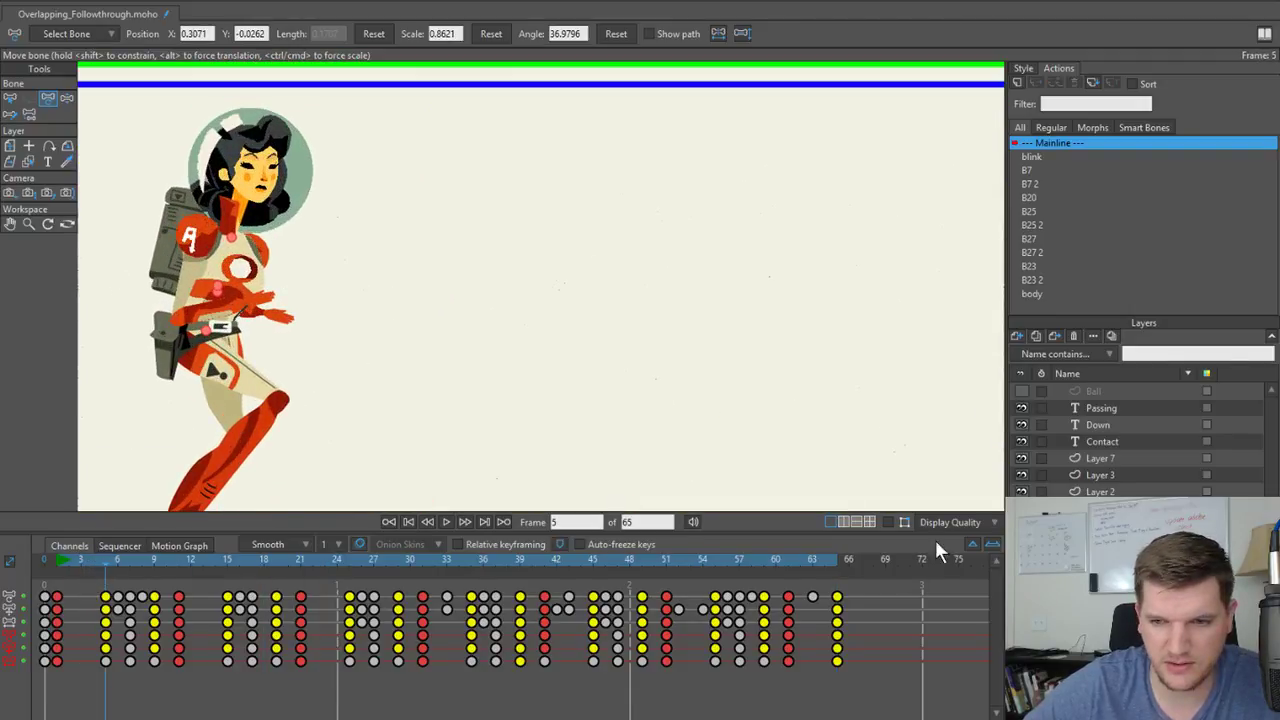
pyautogui.click(890, 523)
pyautogui.scroll(-1, 353, 237)
pyautogui.moveTo(338, 308); pyautogui.dragTo(387, 290)
pyautogui.scroll(1, 301, 253)
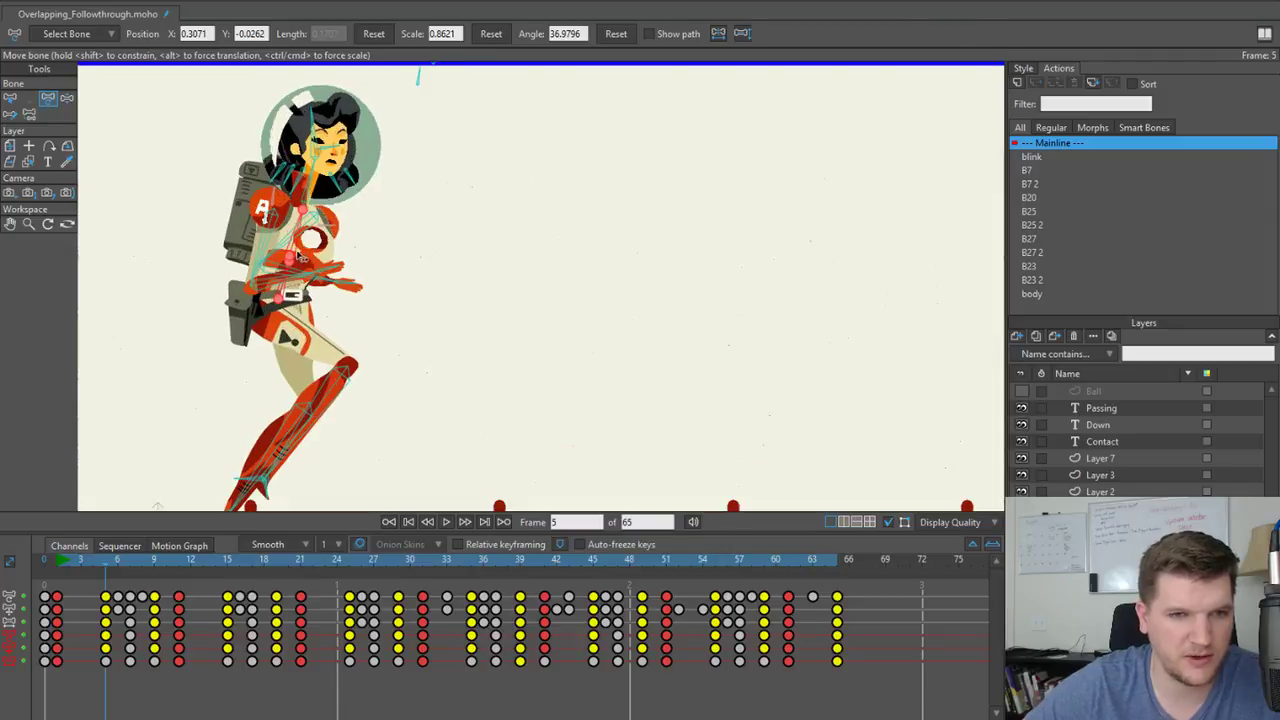
# Try to rotate the astronaut's torso bone slightly forward at frame 5.
pyautogui.press('z')
pyautogui.click(296, 250)
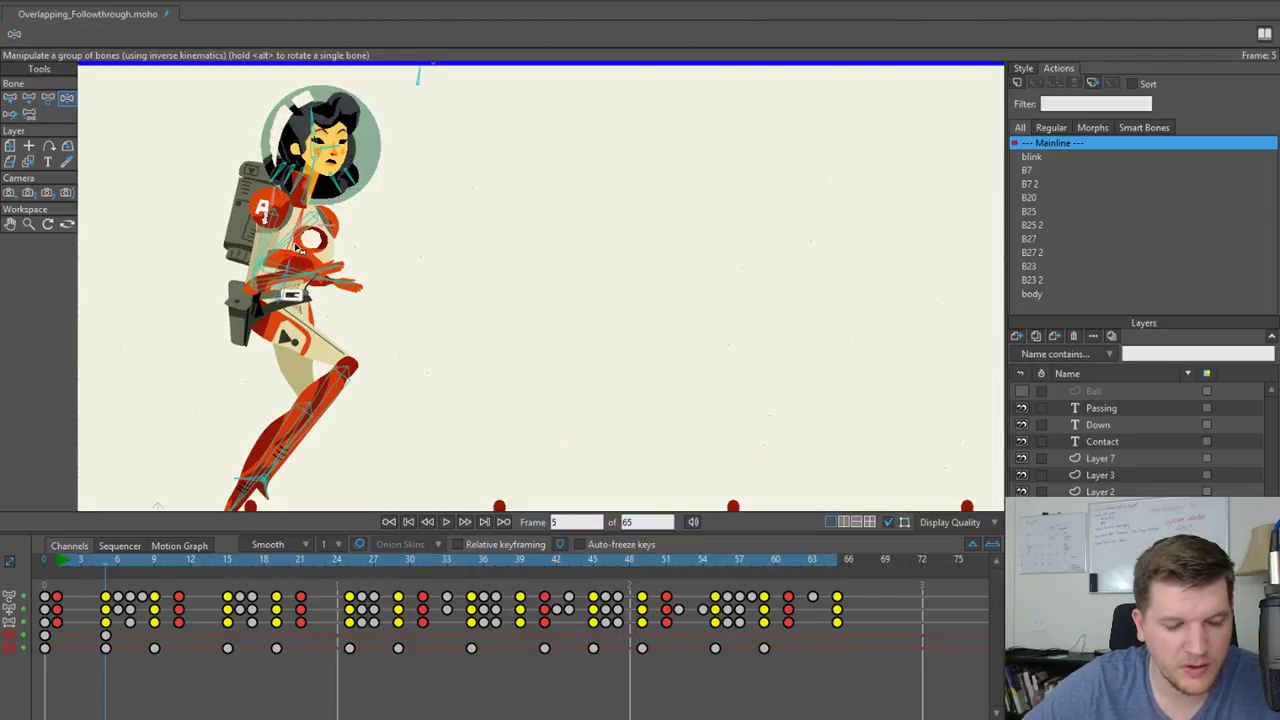
pyautogui.moveTo(295, 246); pyautogui.dragTo(298, 246)
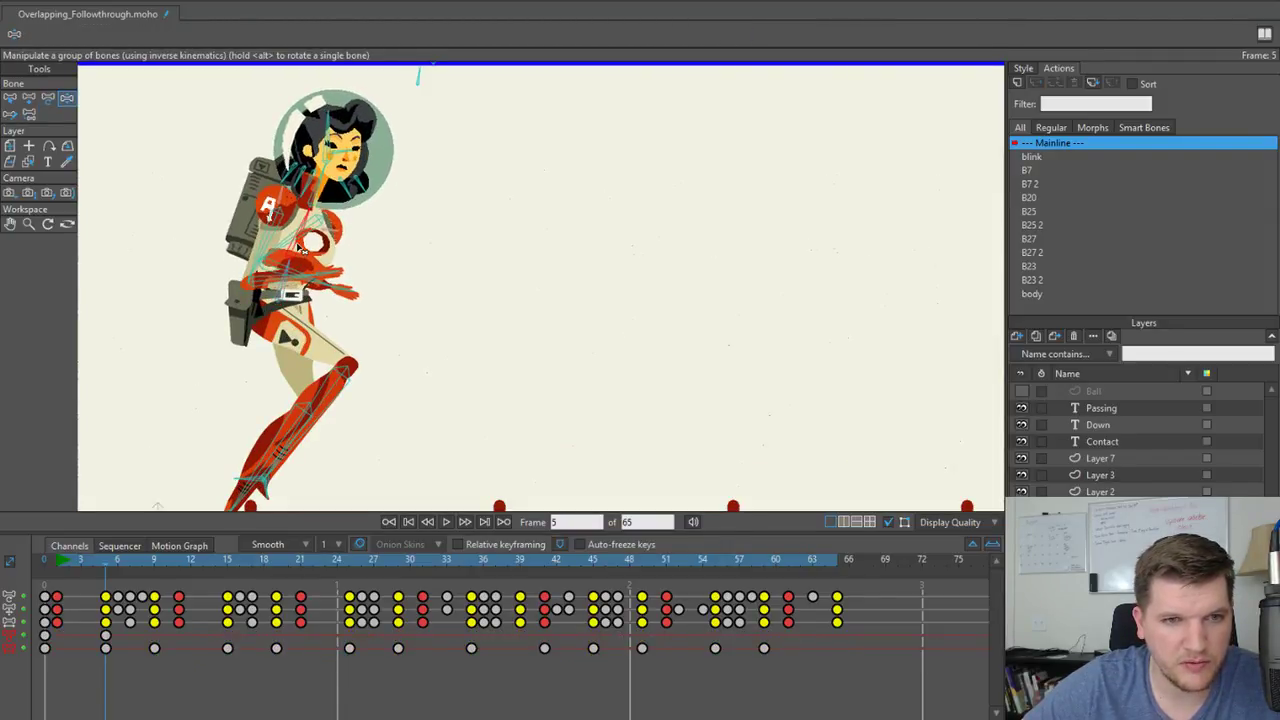
pyautogui.scroll(-1, 158, 368)
pyautogui.moveTo(162, 361); pyautogui.dragTo(176, 348)
pyautogui.scroll(1, 176, 348)
pyautogui.moveTo(249, 313); pyautogui.dragTo(286, 288)
pyautogui.scroll(-1, 286, 288)
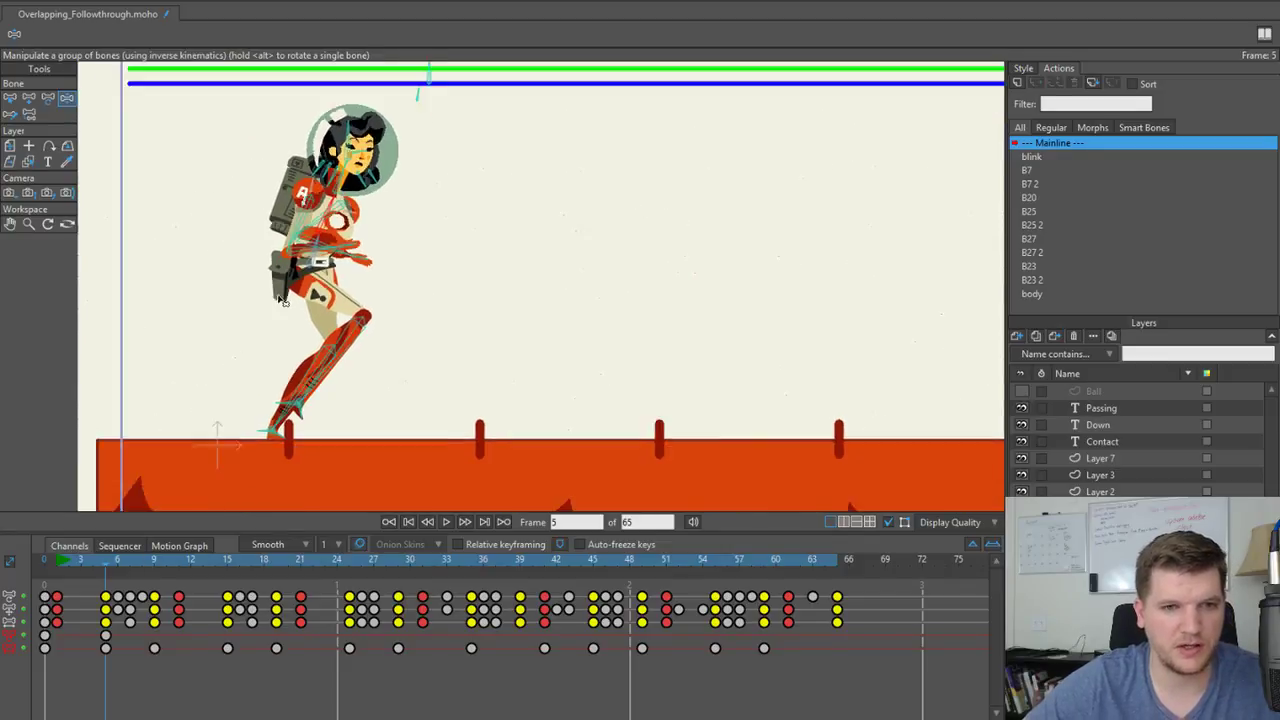
pyautogui.scroll(-1, 280, 300)
pyautogui.moveTo(249, 396); pyautogui.dragTo(232, 411)
pyautogui.click(99, 557)
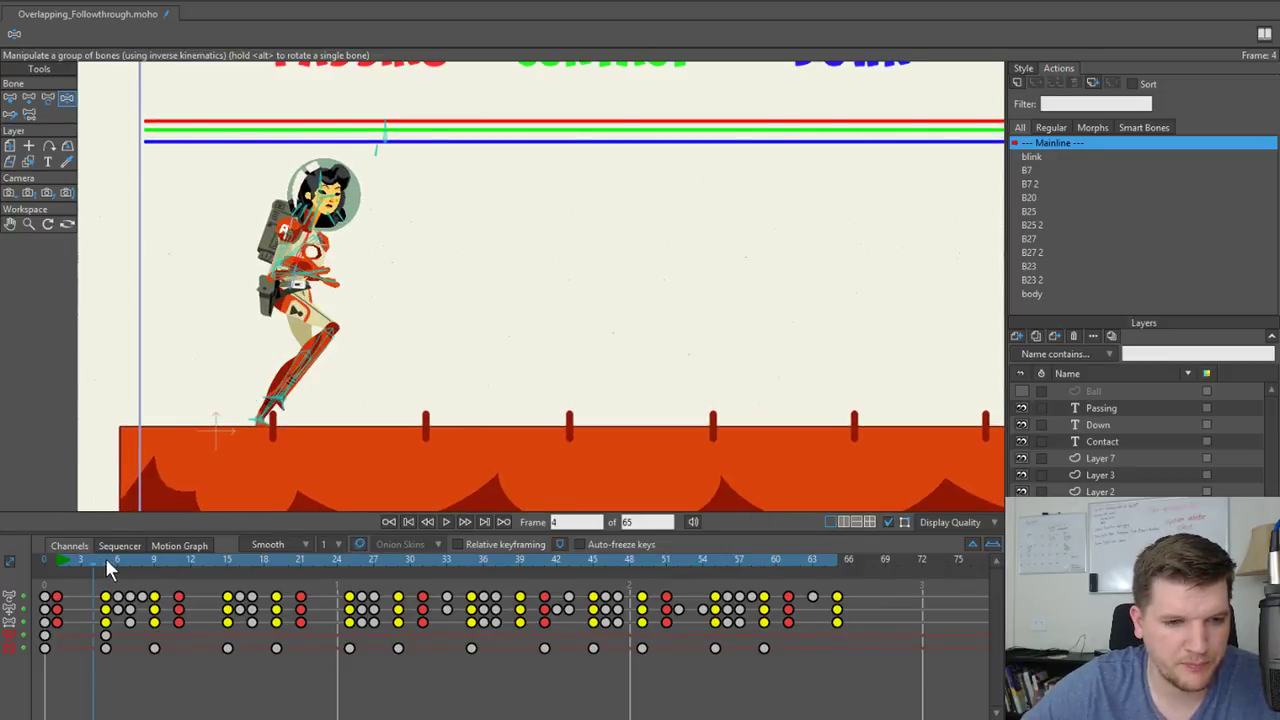
pyautogui.click(106, 557)
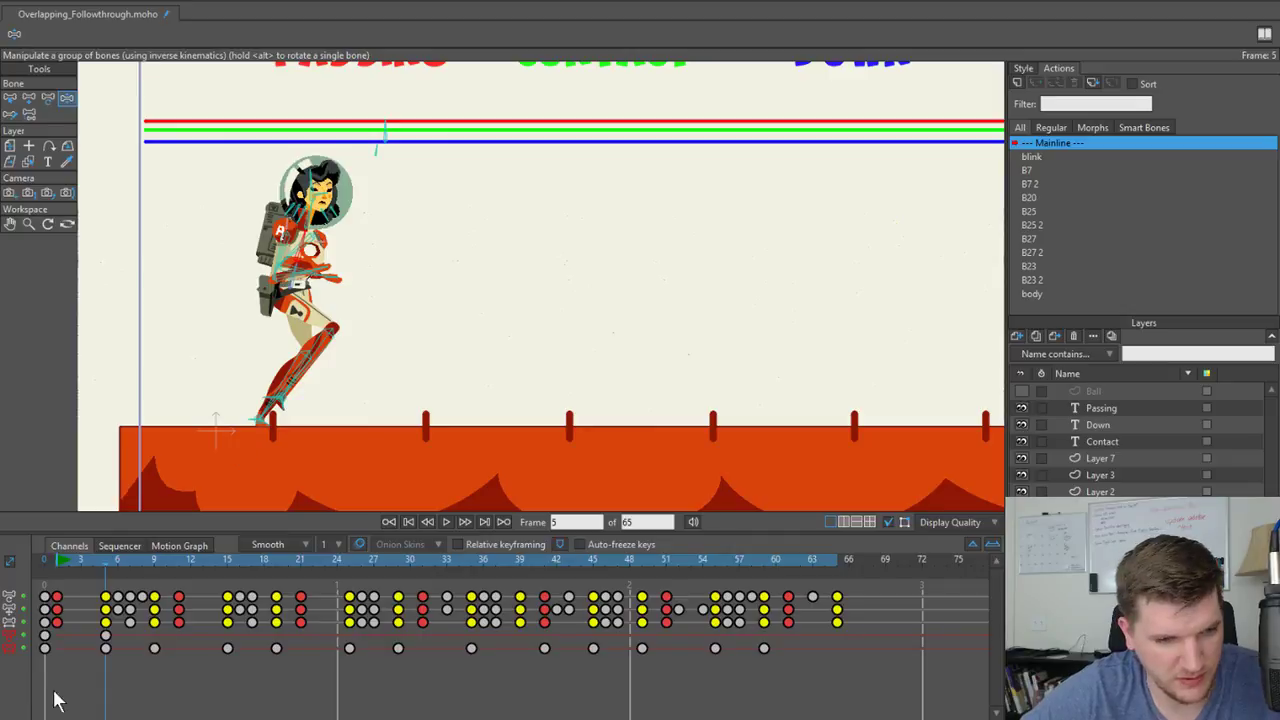
# Select the lower torso bone B2 and delete its rotation keyframes, keeping its translation and scale keyframes.
pyautogui.scroll(2, 312, 265)
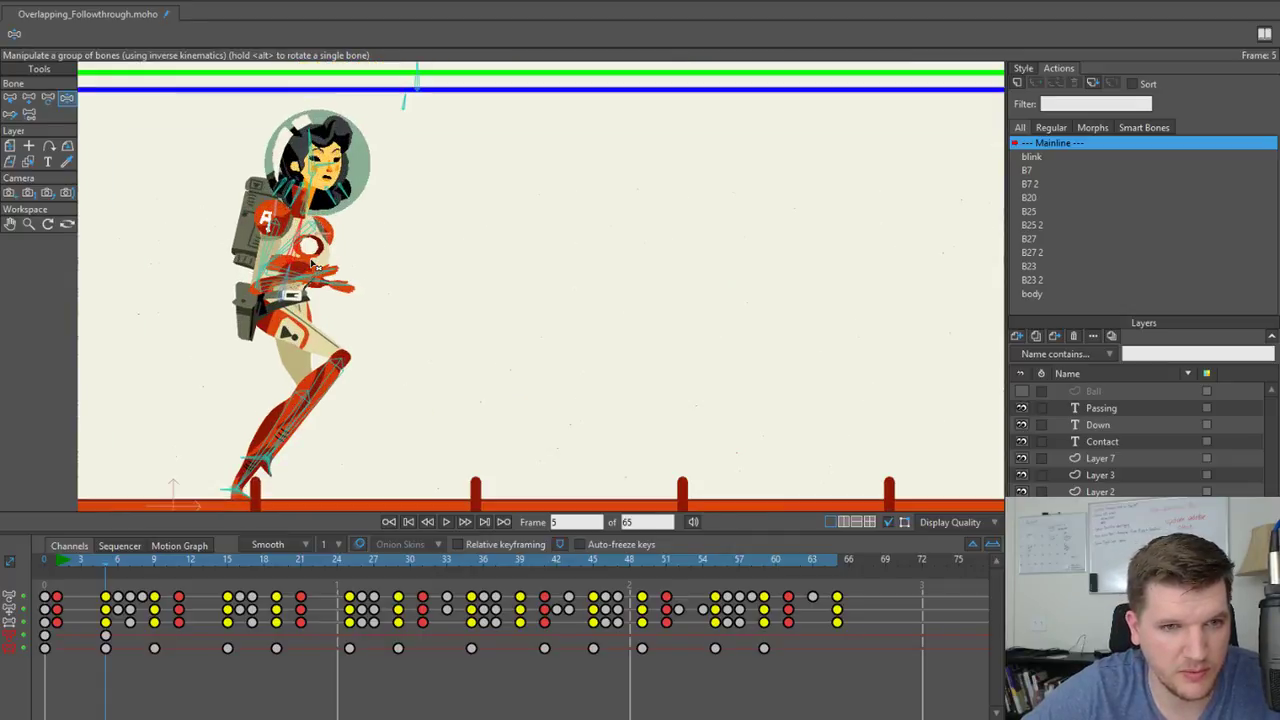
pyautogui.click(280, 310)
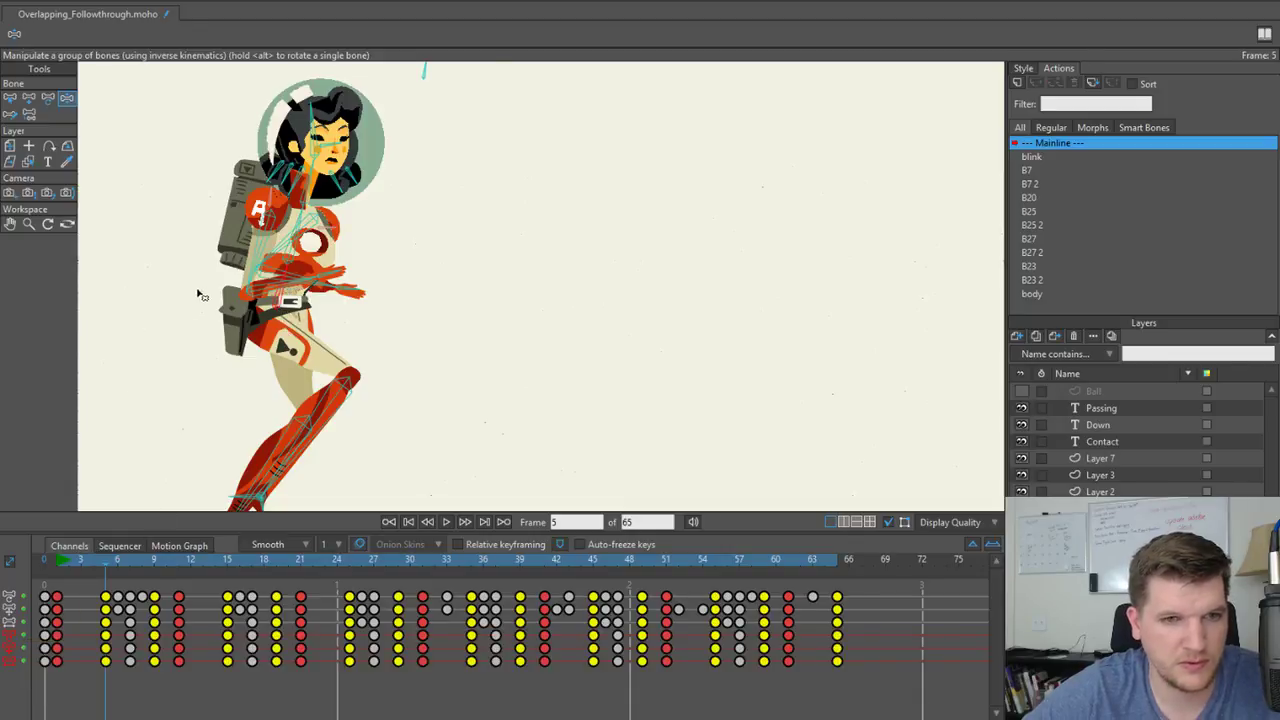
pyautogui.click(290, 254)
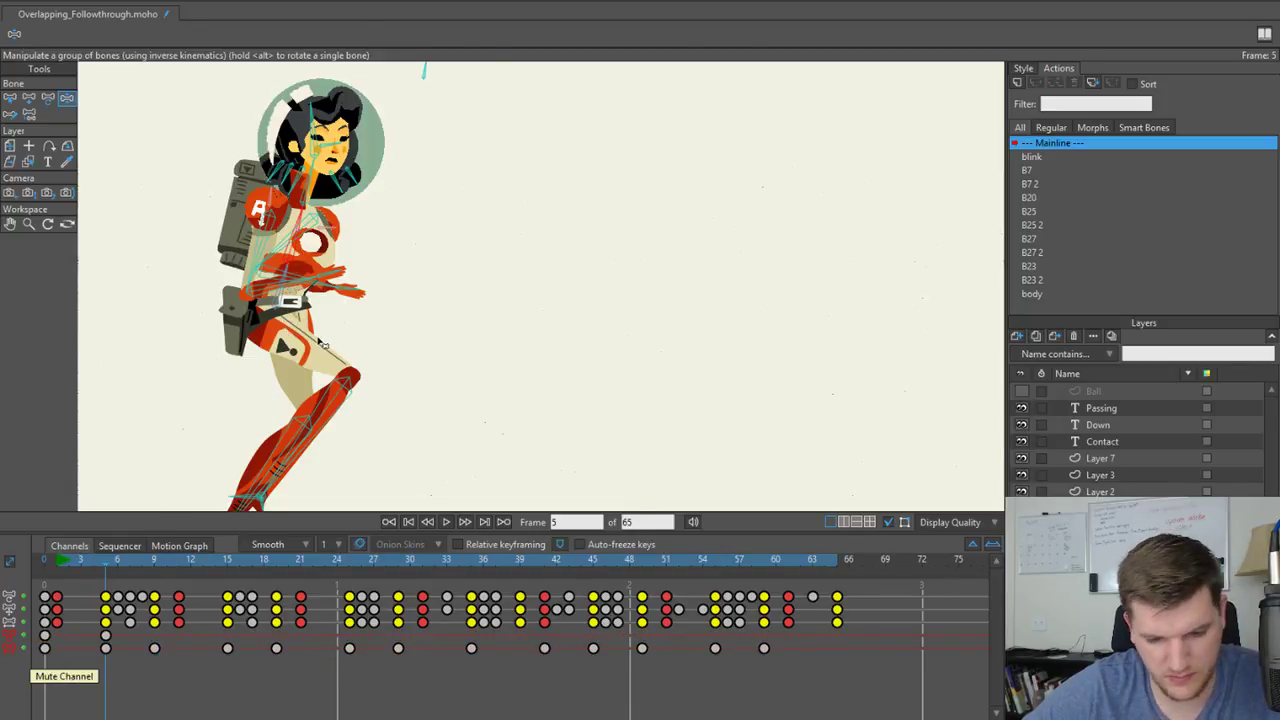
pyautogui.press('b')
pyautogui.click(283, 299)
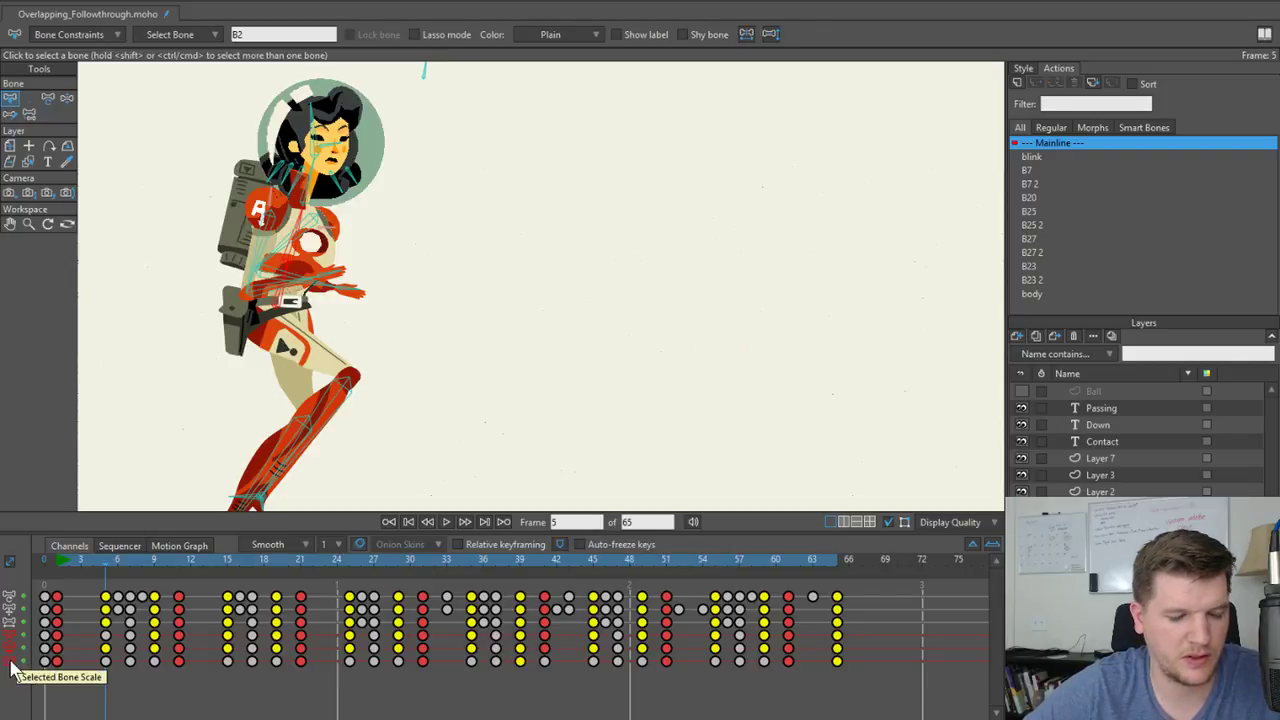
pyautogui.click(10, 656)
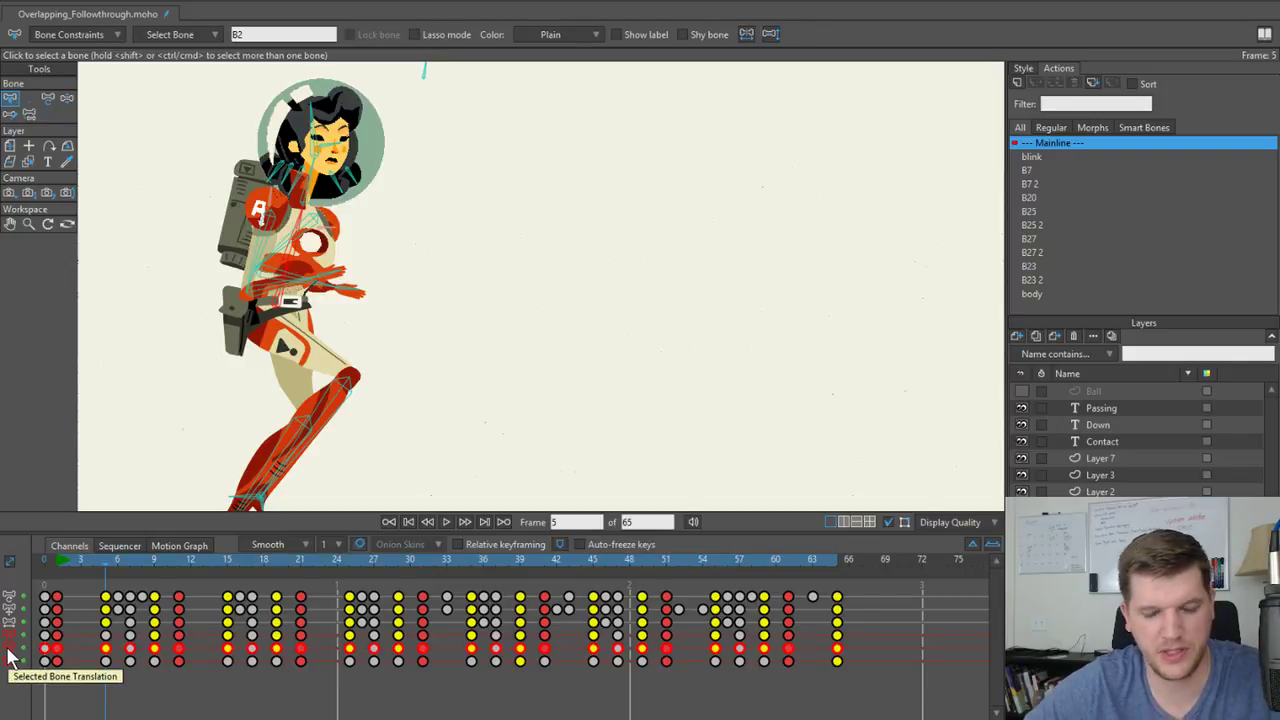
pyautogui.keyDown('shift'); pyautogui.click(10, 635); pyautogui.keyUp('shift')
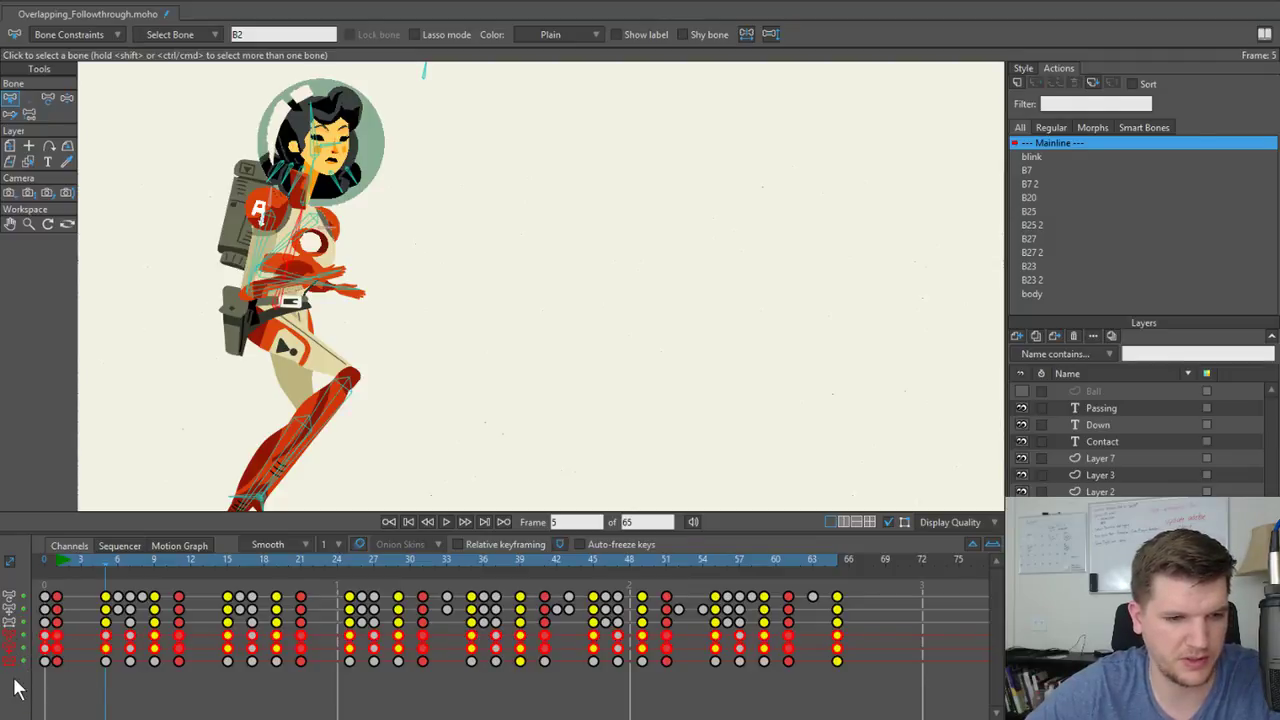
pyautogui.click(11, 647)
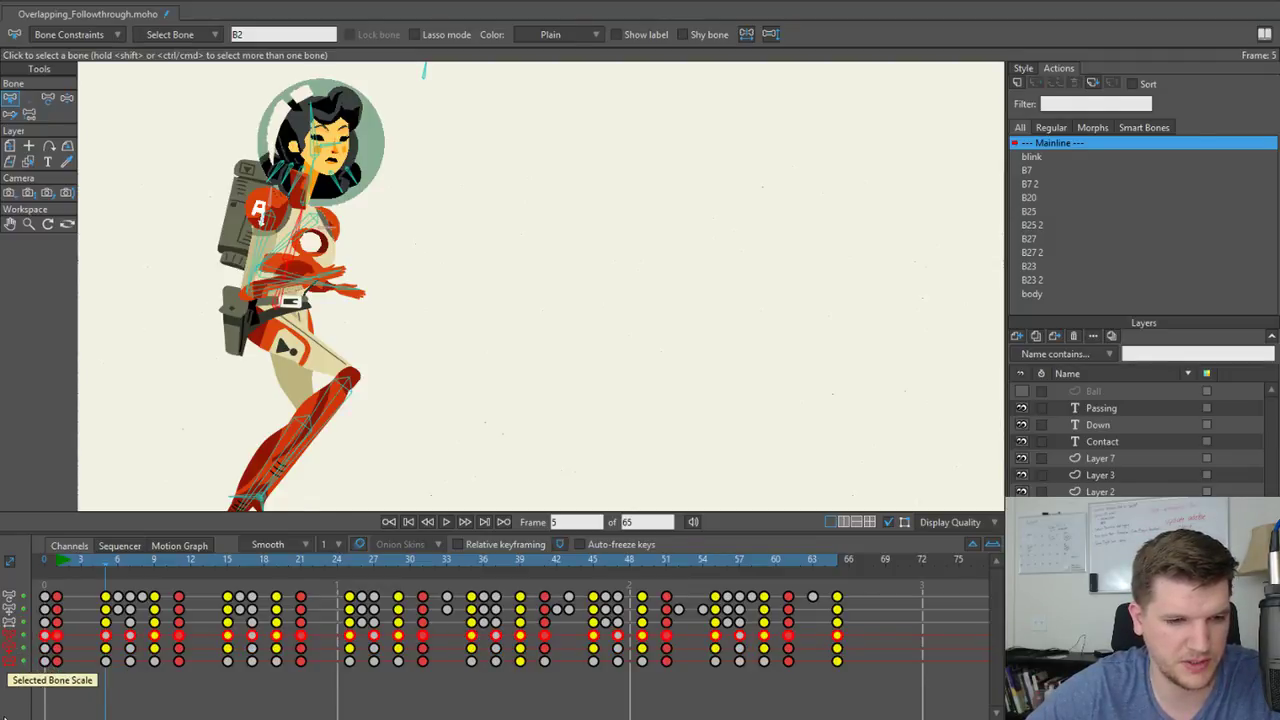
pyautogui.press('Delete')
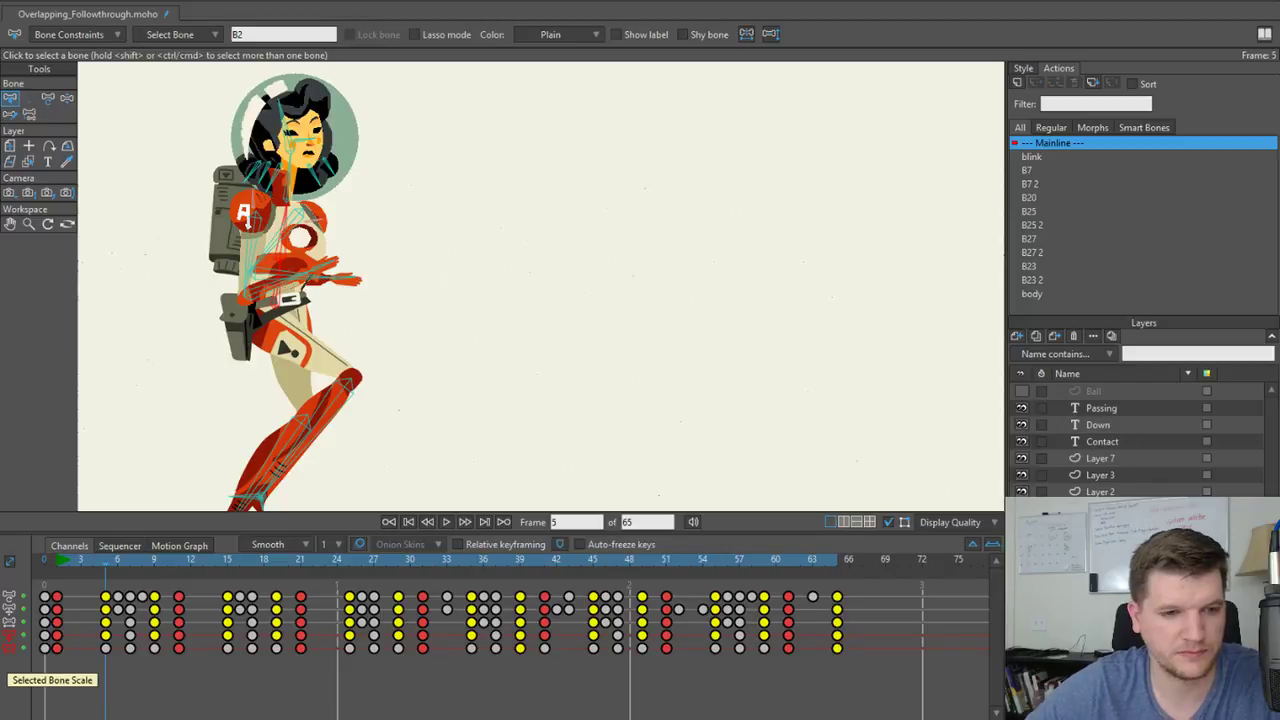
# At frame 1, rotate the torso bones to lean the astronaut forward and adjust the head's tilt.
pyautogui.click(54, 563)
pyautogui.scroll(-5, 371, 291)
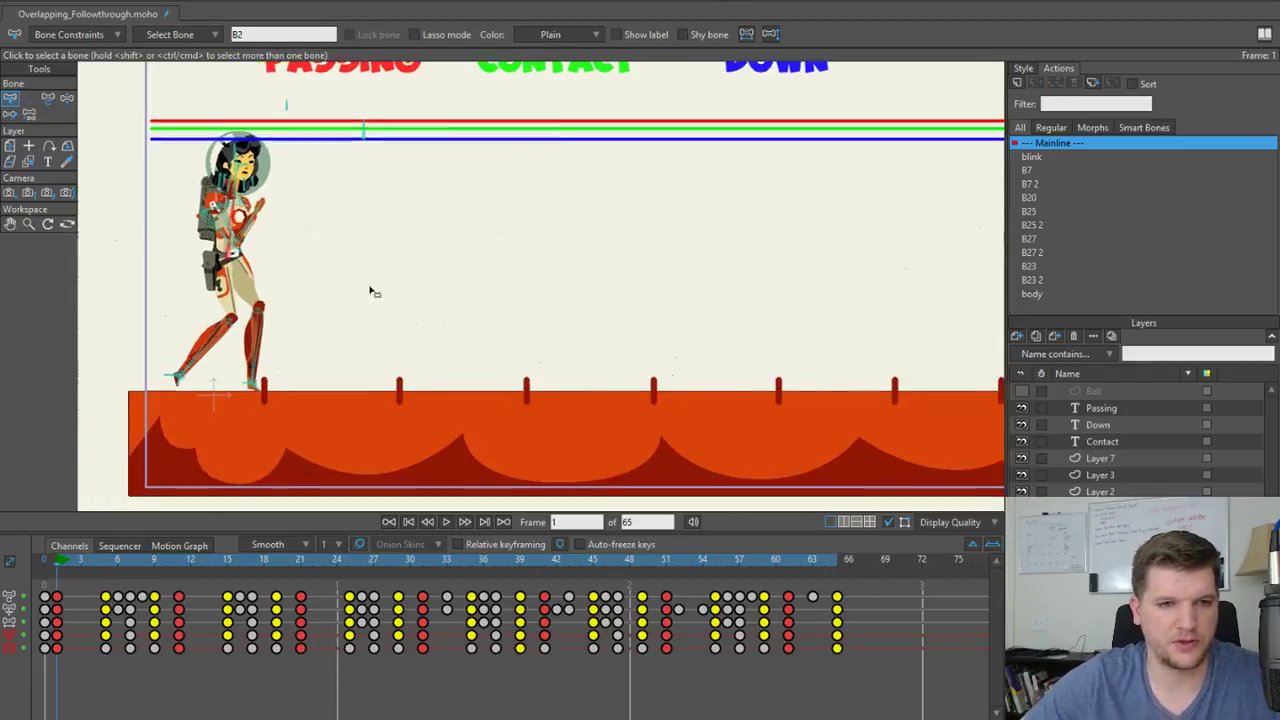
pyautogui.scroll(5, 370, 291)
pyautogui.press('z')
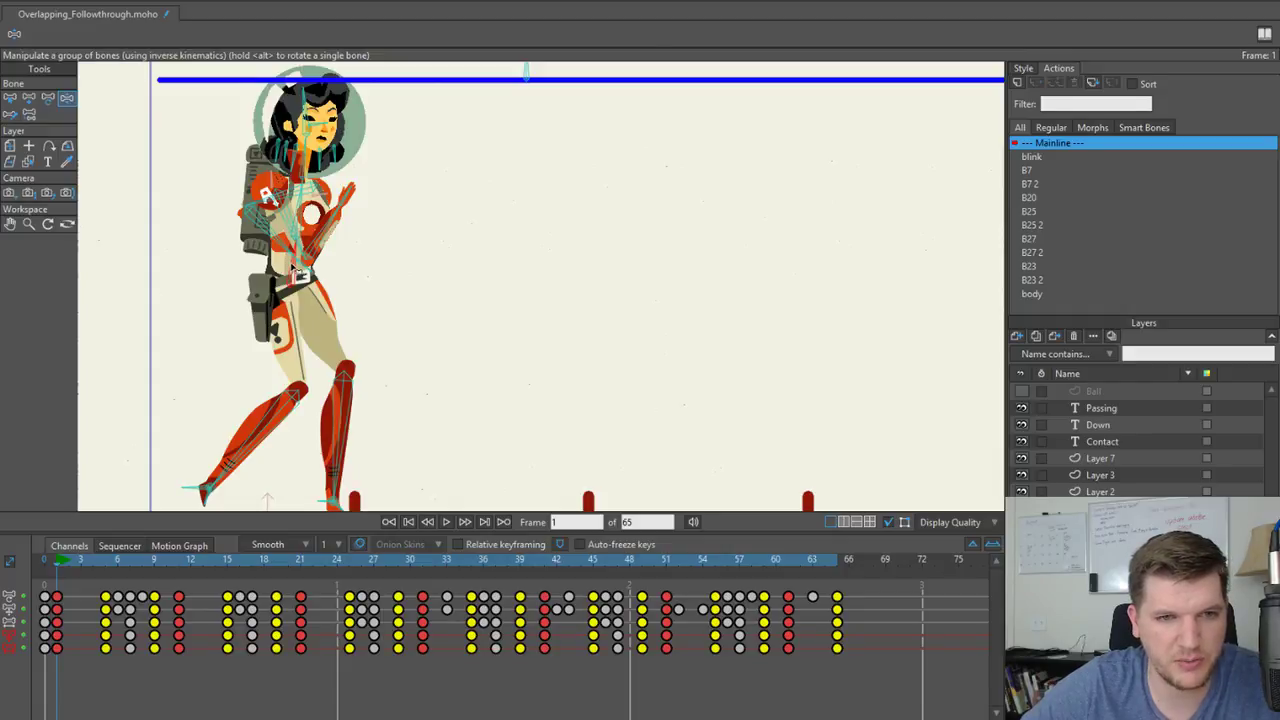
pyautogui.moveTo(294, 270)
pyautogui.mouseDown()
pyautogui.moveTo(305, 241)
pyautogui.moveTo(301, 272)
pyautogui.mouseUp()
pyautogui.moveTo(311, 225); pyautogui.dragTo(313, 219)
pyautogui.moveTo(340, 106); pyautogui.dragTo(345, 106)
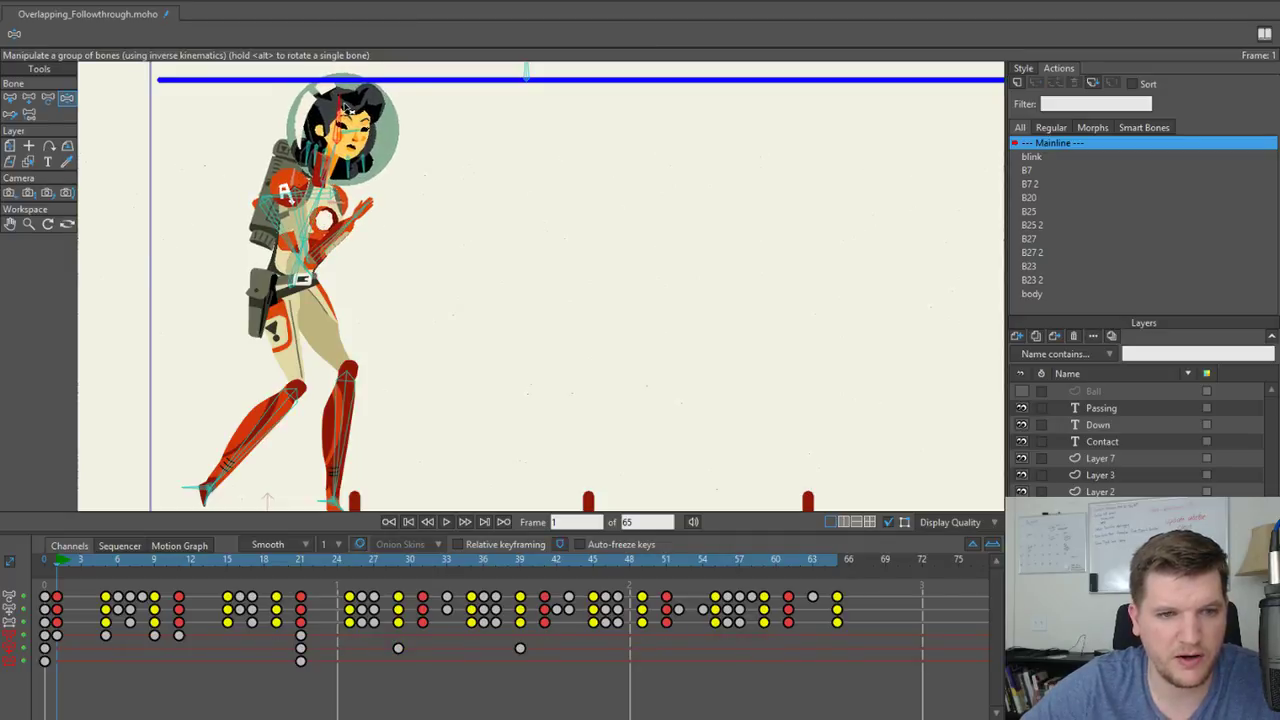
pyautogui.scroll(-2, 400, 178)
pyautogui.moveTo(400, 178); pyautogui.dragTo(360, 169)
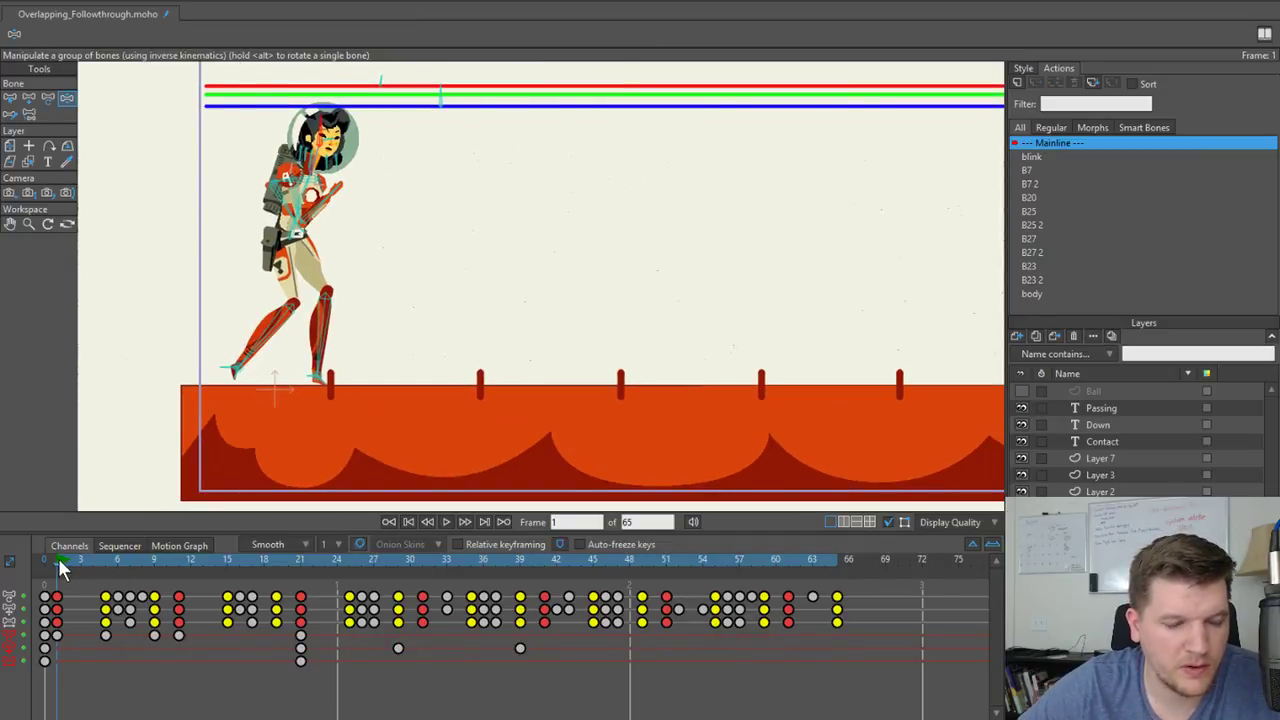
# At frame 6, adjust the rotation of the torso and head bones, and select the head's rotation keyframe at frame 5.
pyautogui.moveTo(59, 558); pyautogui.dragTo(127, 567)
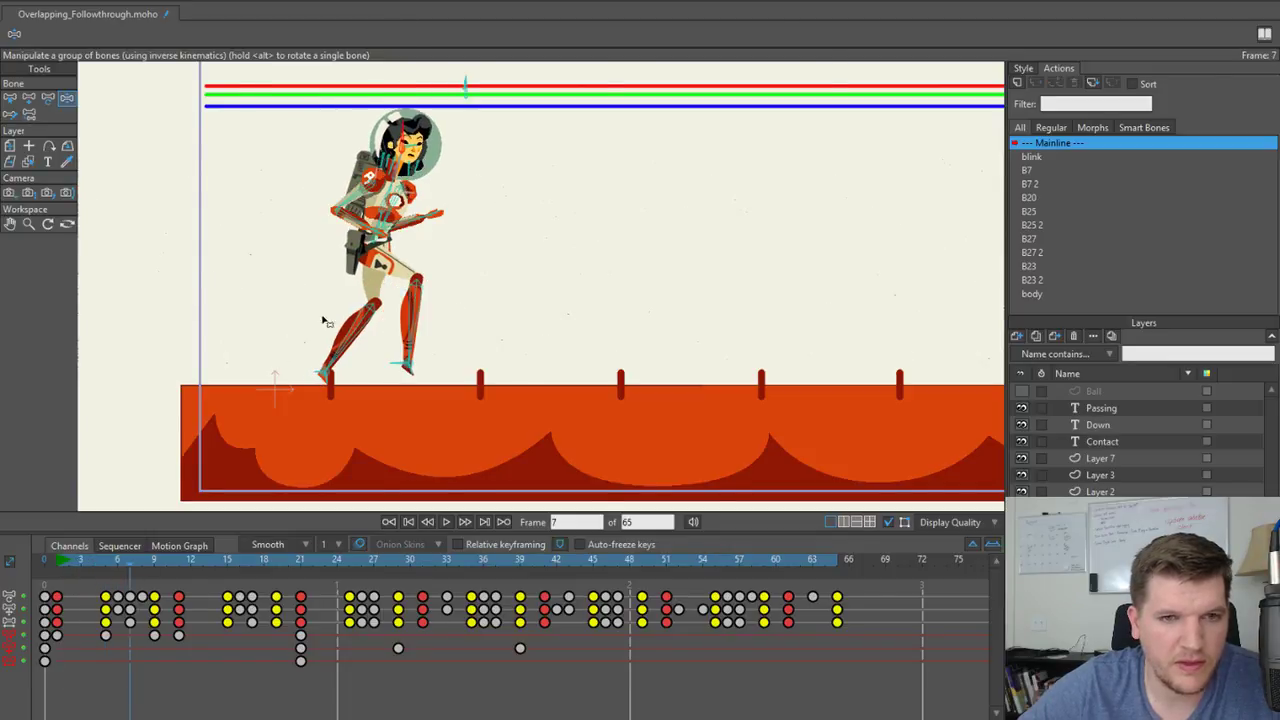
pyautogui.scroll(3, 378, 358)
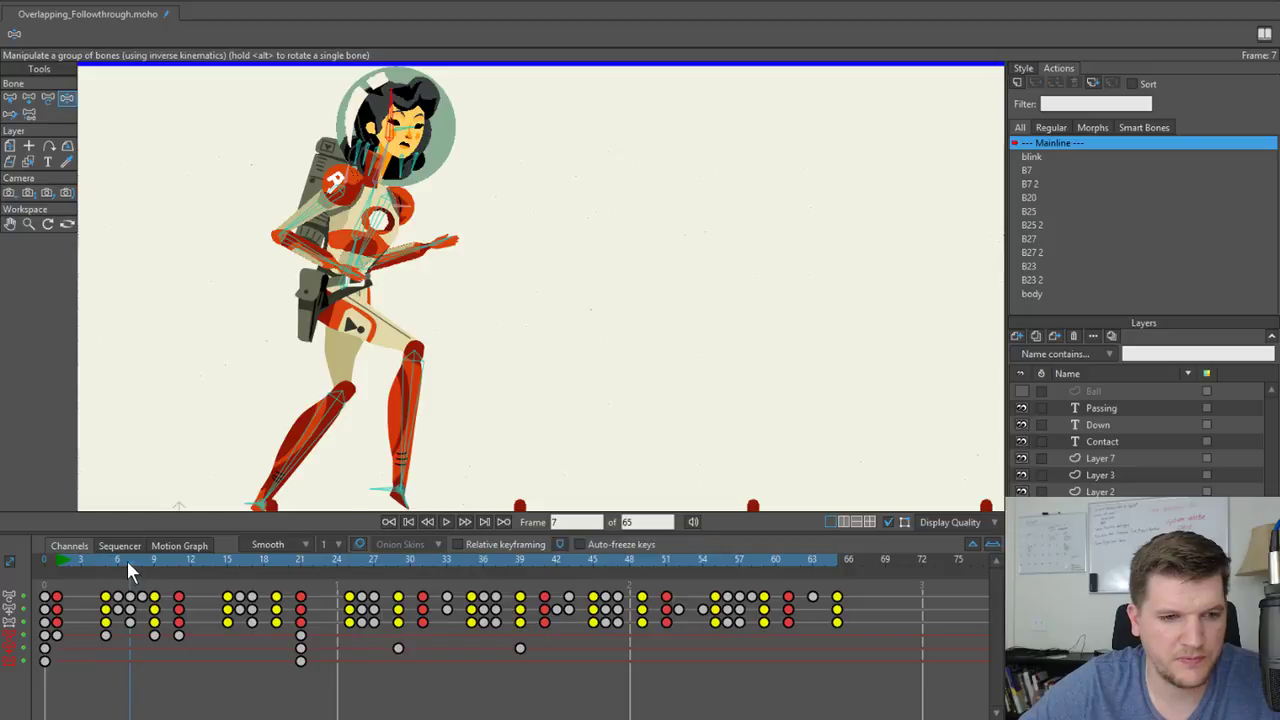
pyautogui.moveTo(127, 561)
pyautogui.mouseDown()
pyautogui.moveTo(100, 578)
pyautogui.moveTo(114, 569)
pyautogui.mouseUp()
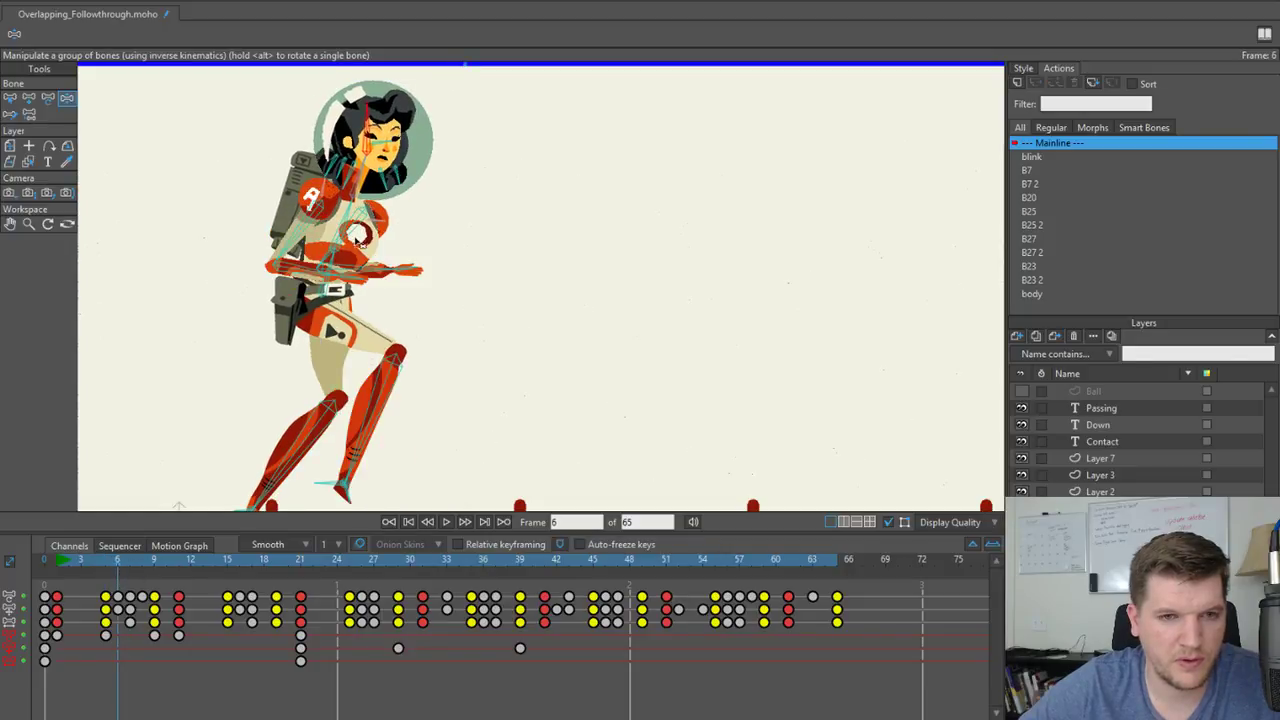
pyautogui.scroll(4, 356, 241)
pyautogui.moveTo(336, 222); pyautogui.dragTo(340, 219)
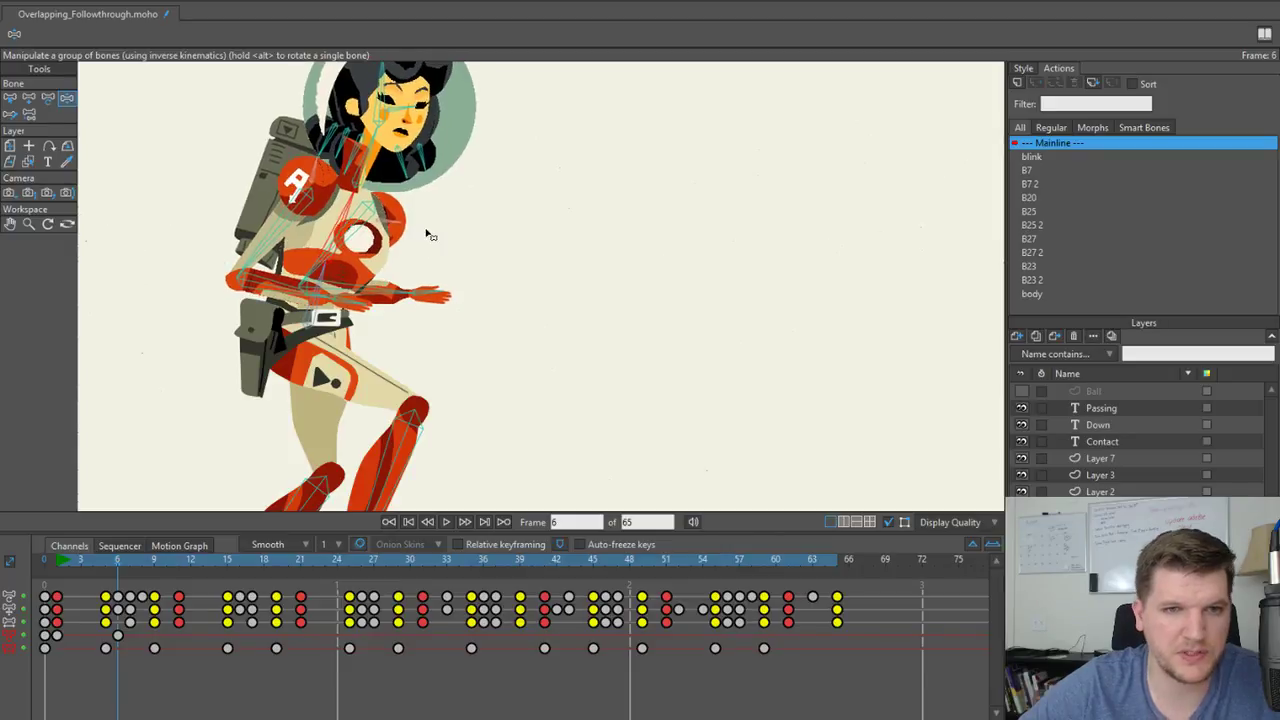
pyautogui.moveTo(409, 188); pyautogui.dragTo(397, 236)
pyautogui.moveTo(367, 132); pyautogui.dragTo(369, 133)
pyautogui.scroll(-4, 372, 142)
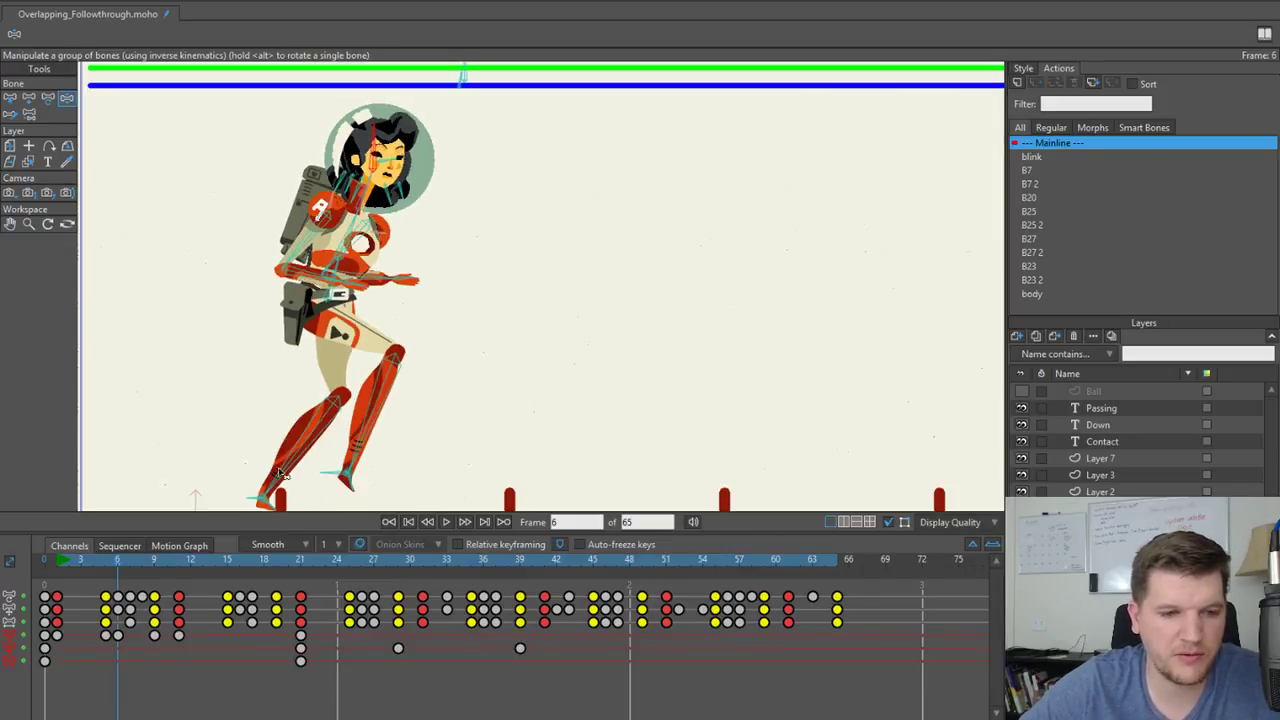
pyautogui.click(106, 636)
# At frame 11, rotate the torso bone slightly back to straighten the upper body.
pyautogui.moveTo(122, 558); pyautogui.dragTo(180, 566)
pyautogui.scroll(2, 547, 216)
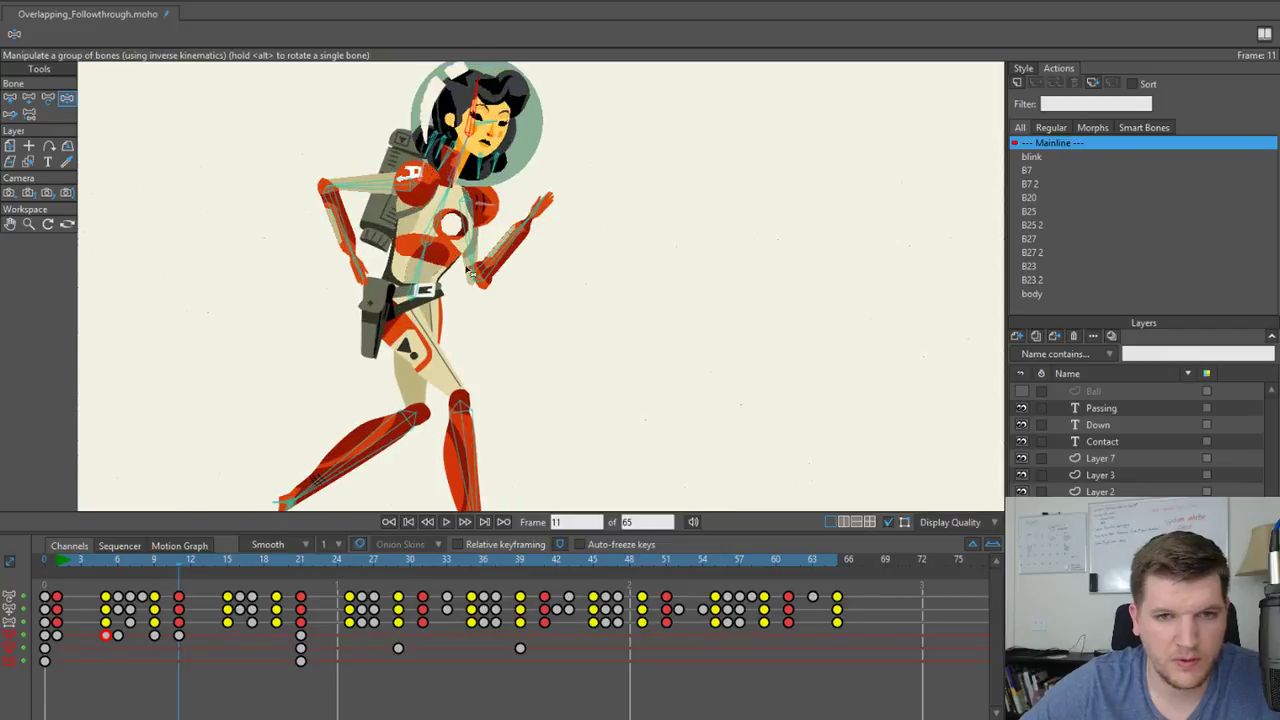
pyautogui.click(420, 265)
pyautogui.moveTo(430, 235); pyautogui.dragTo(429, 220)
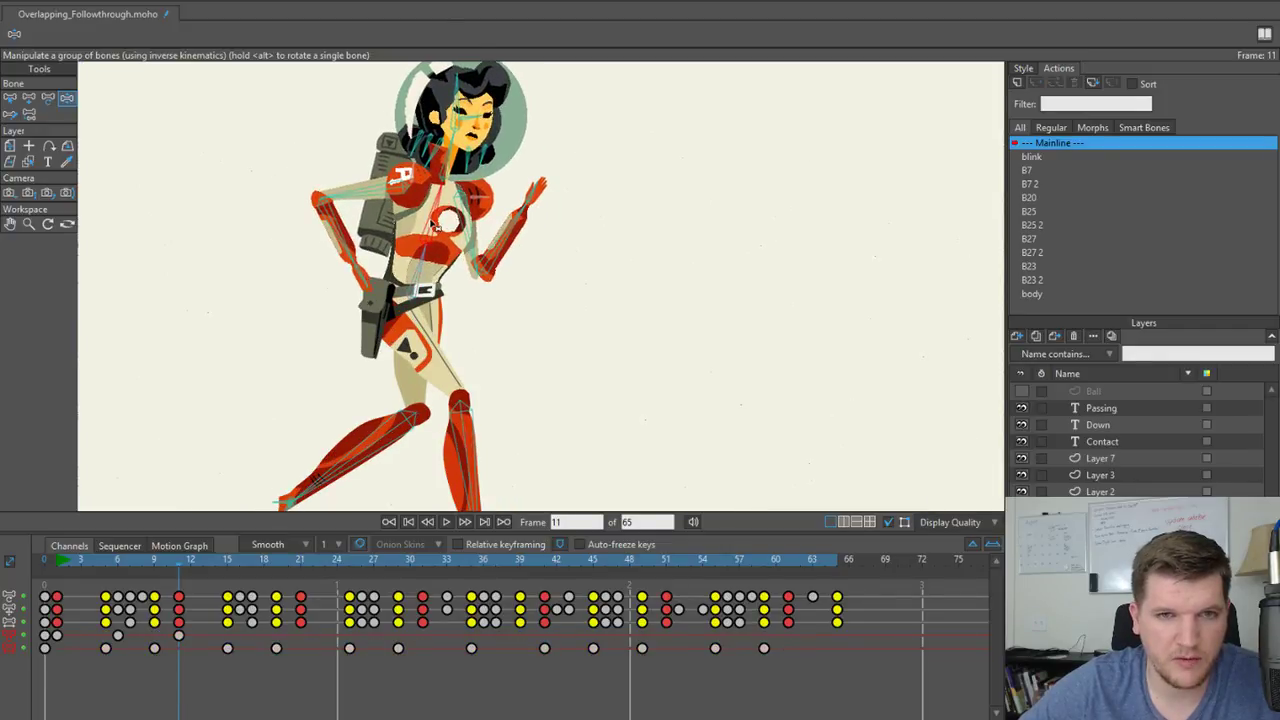
# Play back the walk cycle from frame 1 to review the reworked torso and head motion.
pyautogui.scroll(-3, 430, 225)
pyautogui.moveTo(418, 307); pyautogui.dragTo(380, 297)
pyautogui.moveTo(150, 560); pyautogui.dragTo(55, 570)
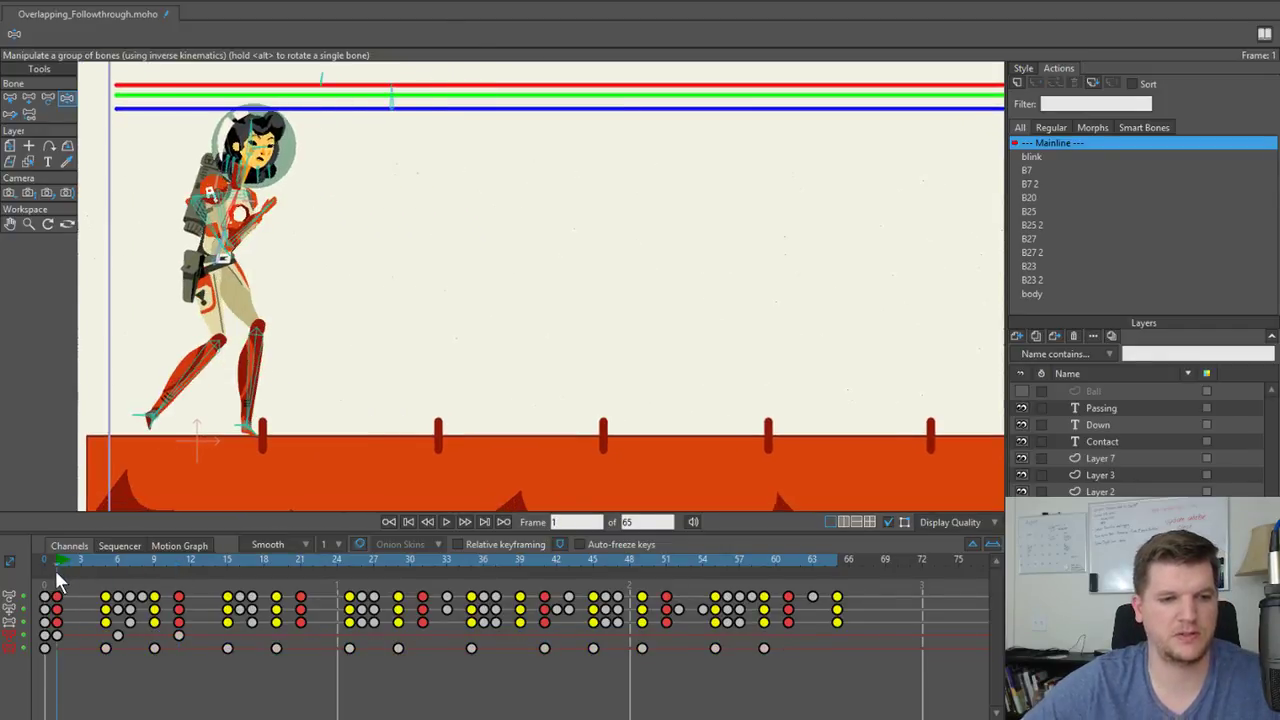
pyautogui.scroll(-2, 331, 304)
pyautogui.scroll(2, 331, 308)
pyautogui.press('space')
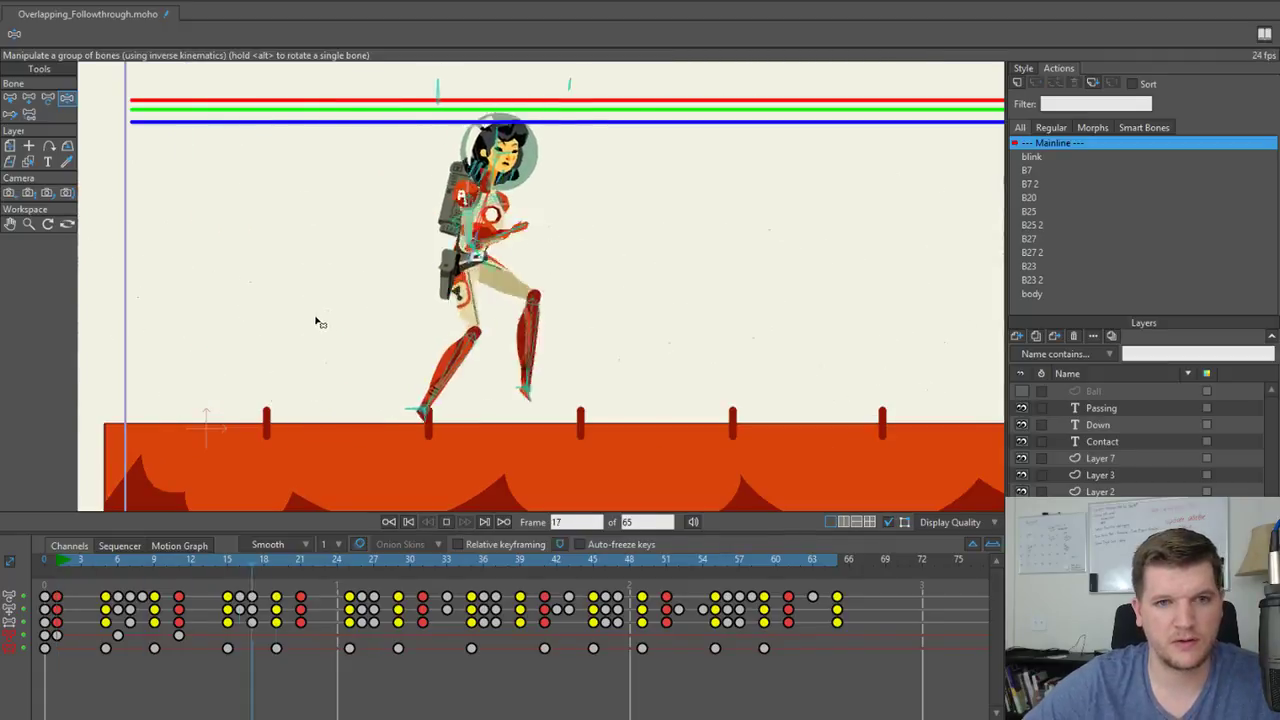
pyautogui.press('space')
# Move the torso's rotation keyframe from frame 6 to frame 7, and rotate the torso bone at frame 5 to key its lean there.
pyautogui.moveTo(56, 568); pyautogui.dragTo(109, 570)
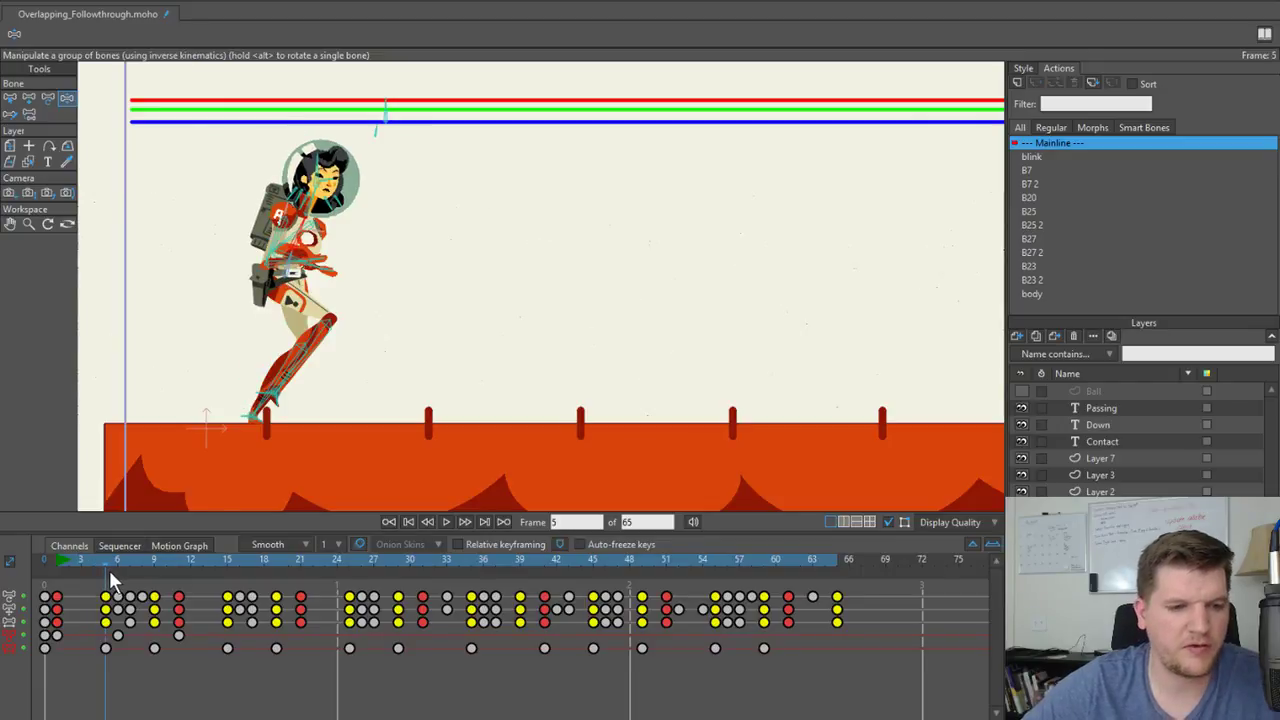
pyautogui.click(118, 636)
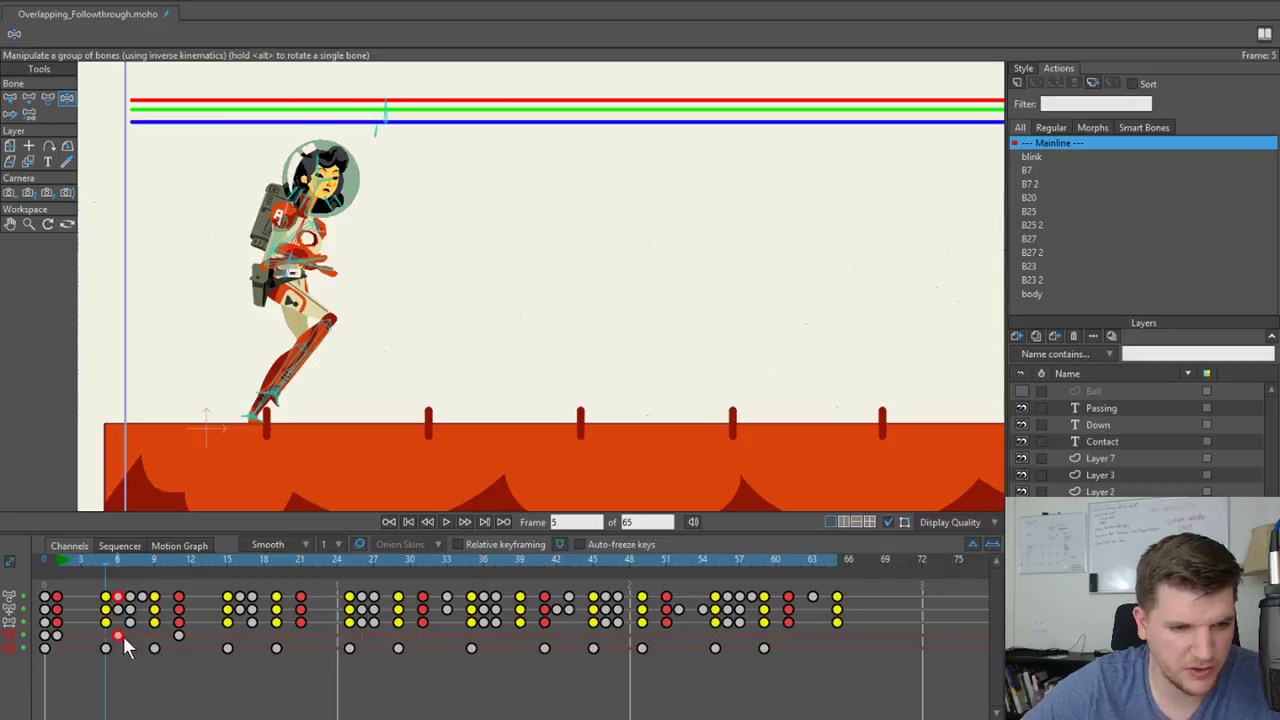
pyautogui.scroll(5, 348, 206)
pyautogui.moveTo(276, 287); pyautogui.dragTo(301, 264)
pyautogui.scroll(-4, 295, 240)
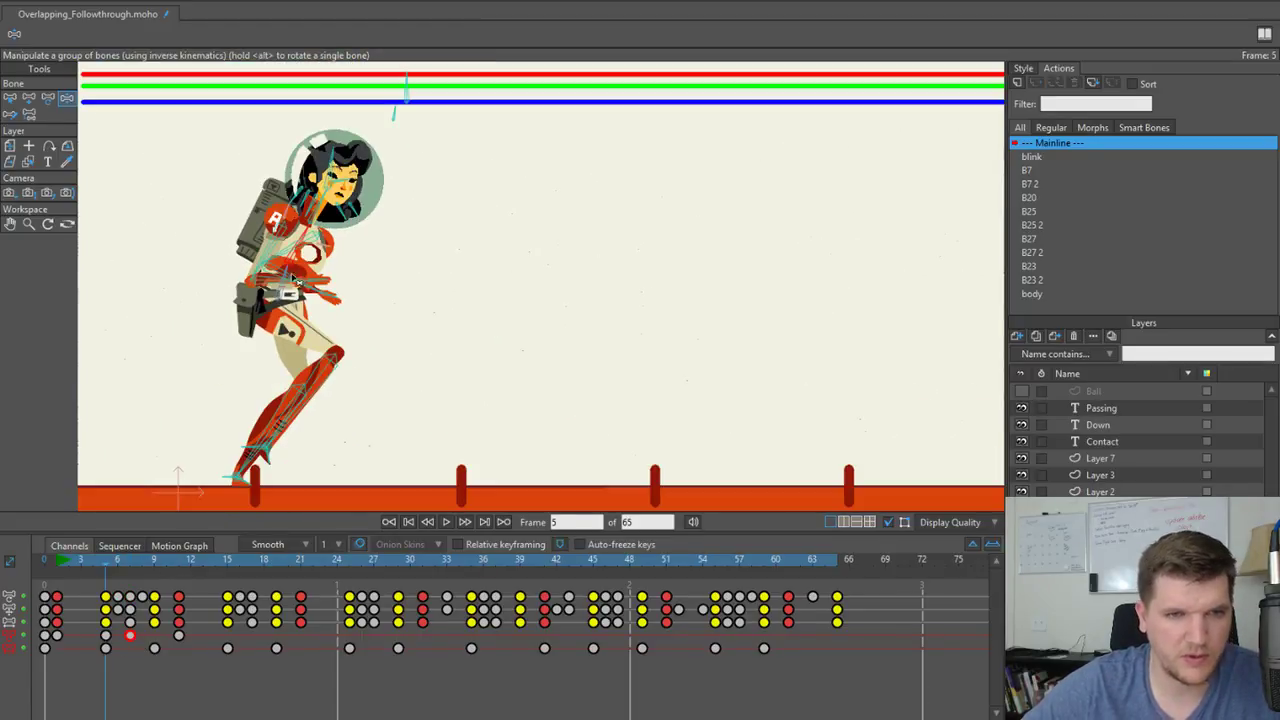
pyautogui.moveTo(351, 387); pyautogui.dragTo(357, 365)
# Replay the whole walk cycle from frame 1 to check the torso's retimed rotation.
pyautogui.scroll(-4, 355, 372)
pyautogui.moveTo(107, 564); pyautogui.dragTo(53, 560)
pyautogui.press('space')
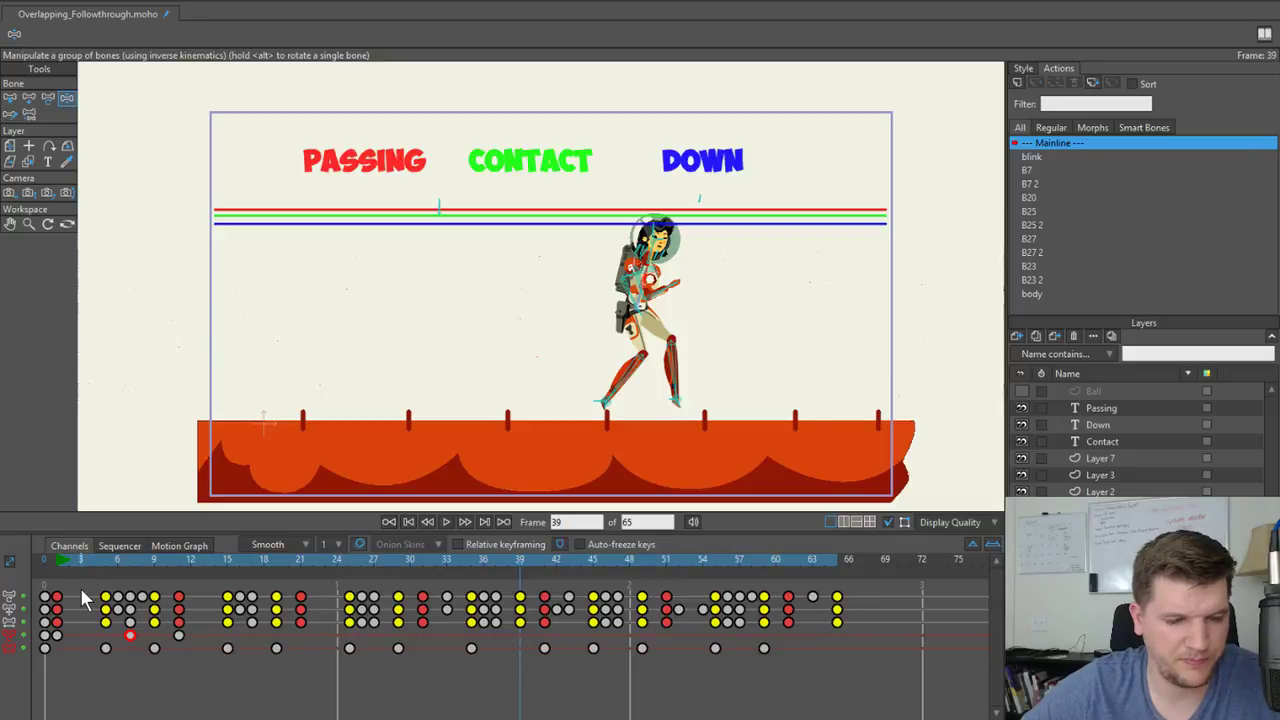
pyautogui.click(56, 560)
pyautogui.press('space')
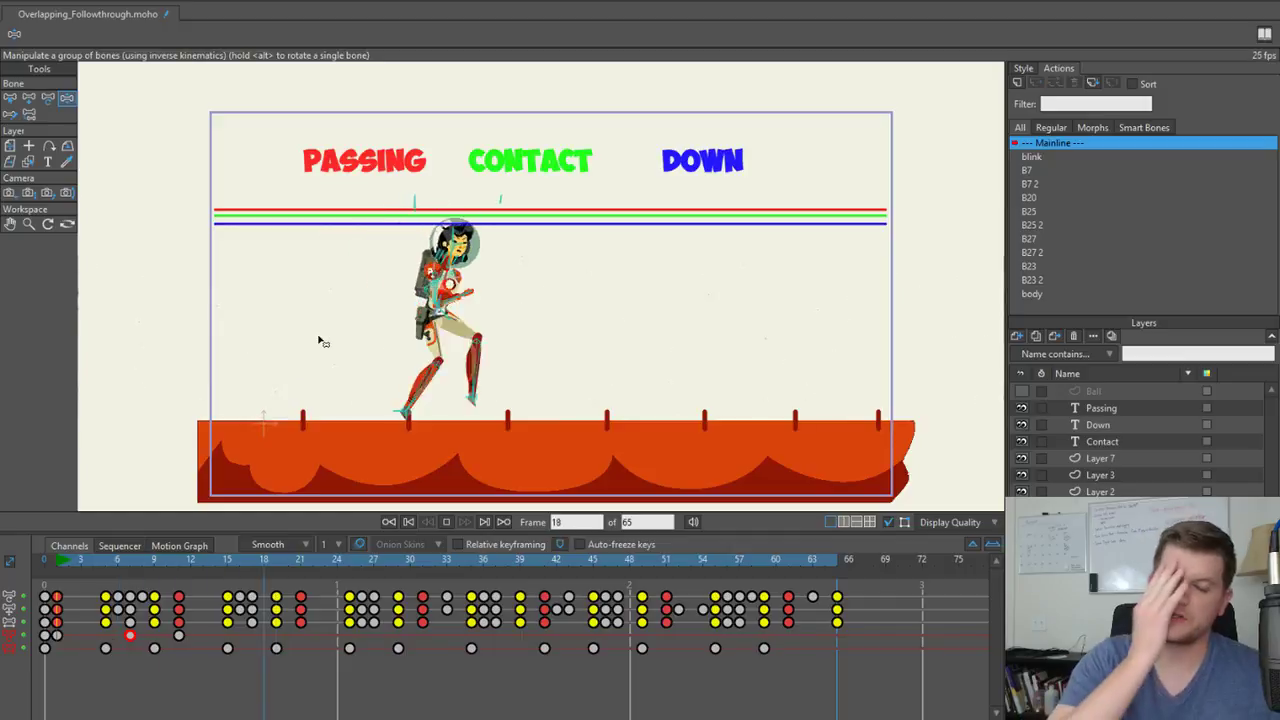
pyautogui.press('space')
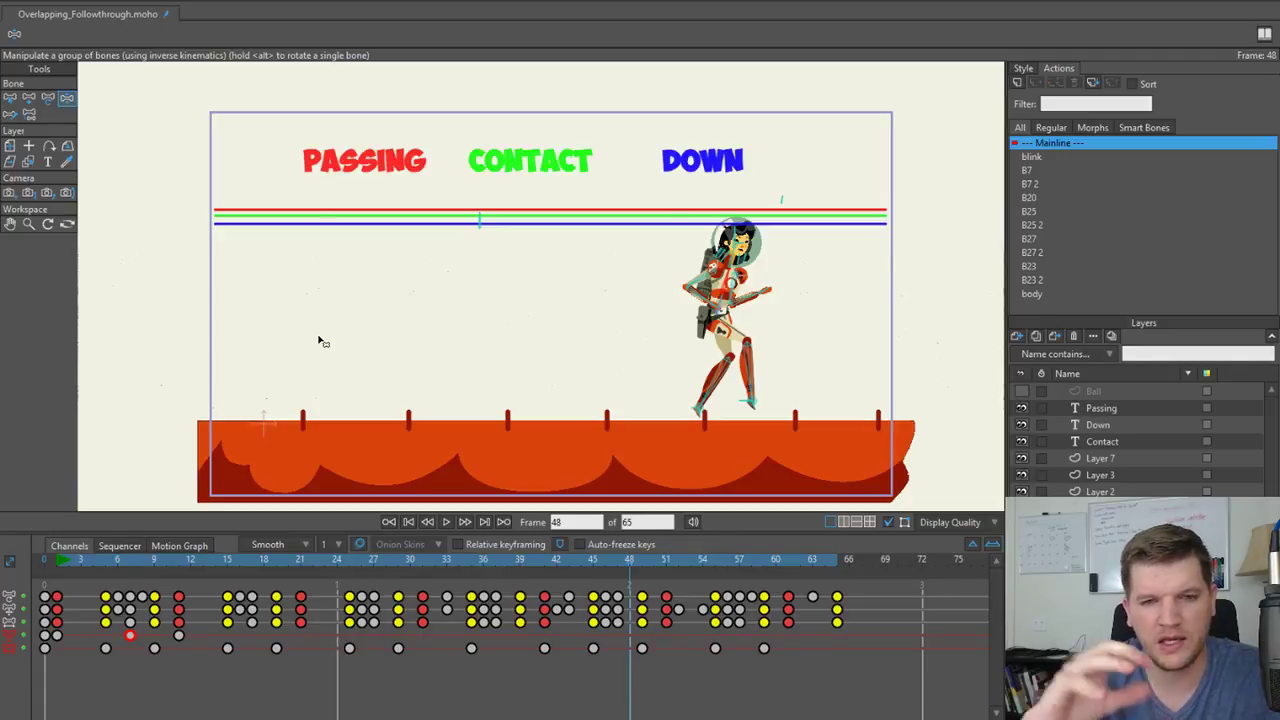
pyautogui.moveTo(320, 312); pyautogui.dragTo(320, 298)
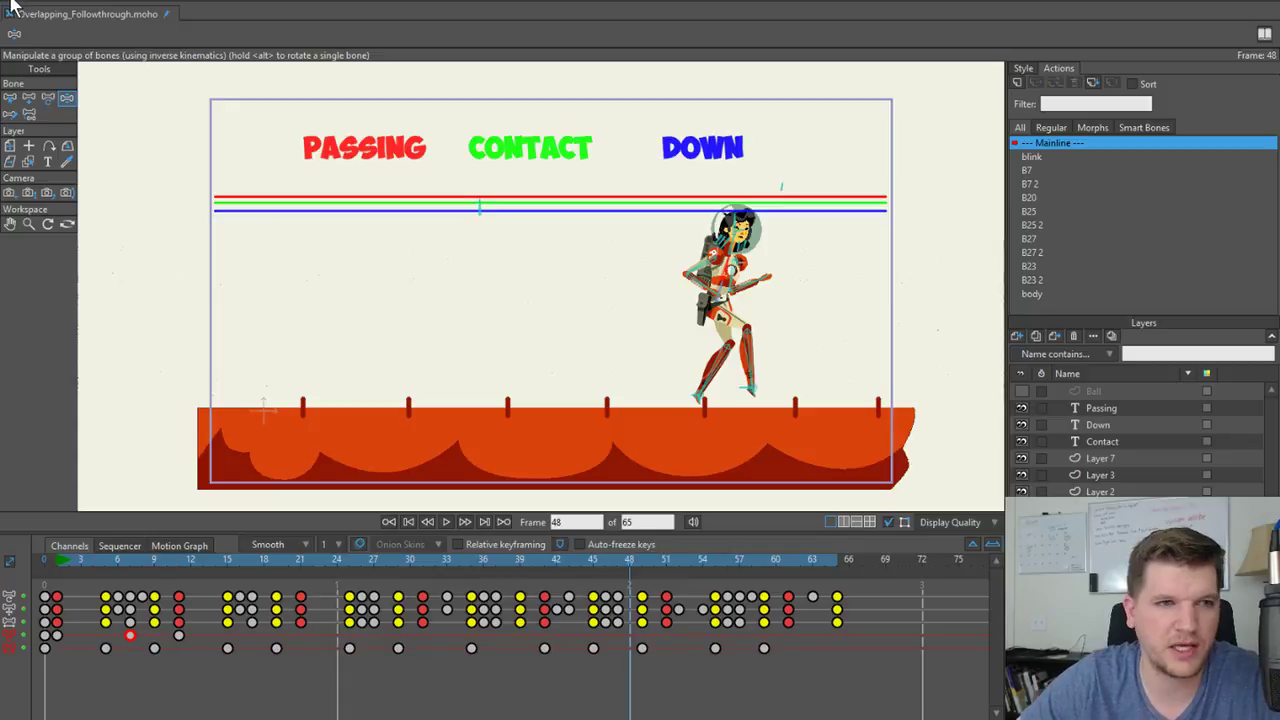
# Browse the course's Lectures folders, including Intermediate Section, 12 Principles Examples and Bouncing Ball's 03 Squash & Stretch, for an example project.
pyautogui.click(13, 1)
pyautogui.click(27, 3)
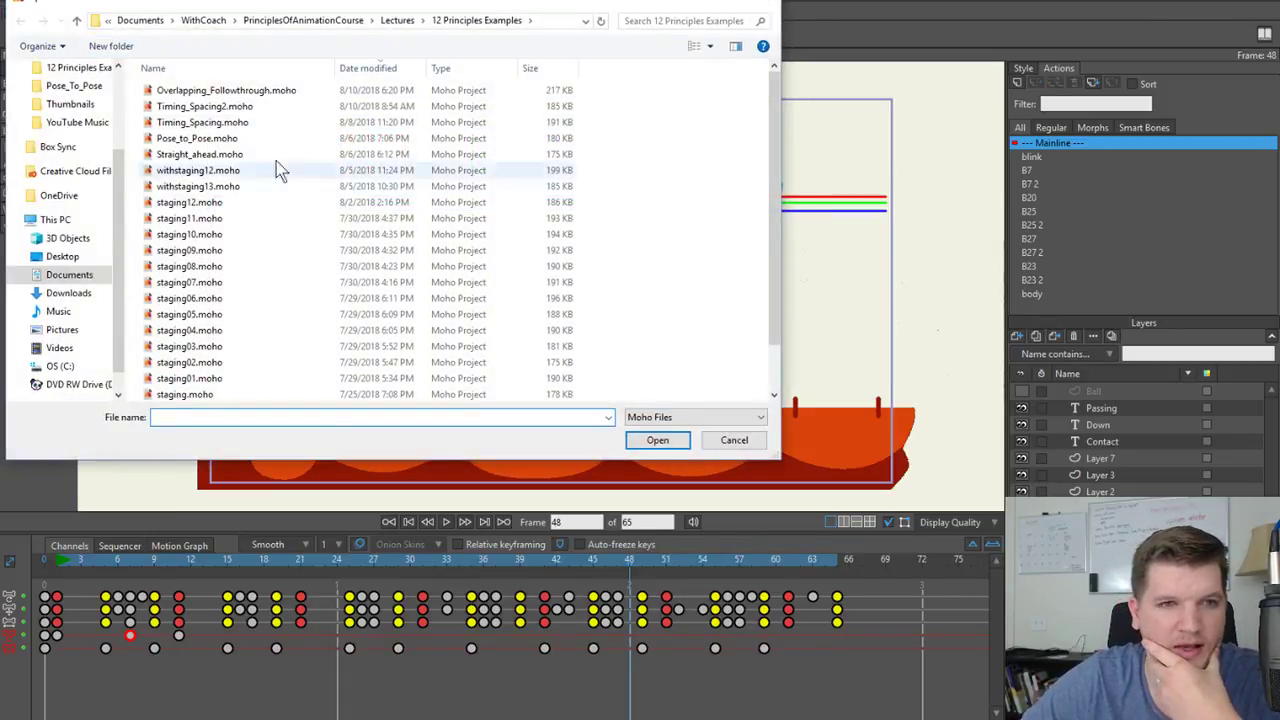
pyautogui.click(340, 21)
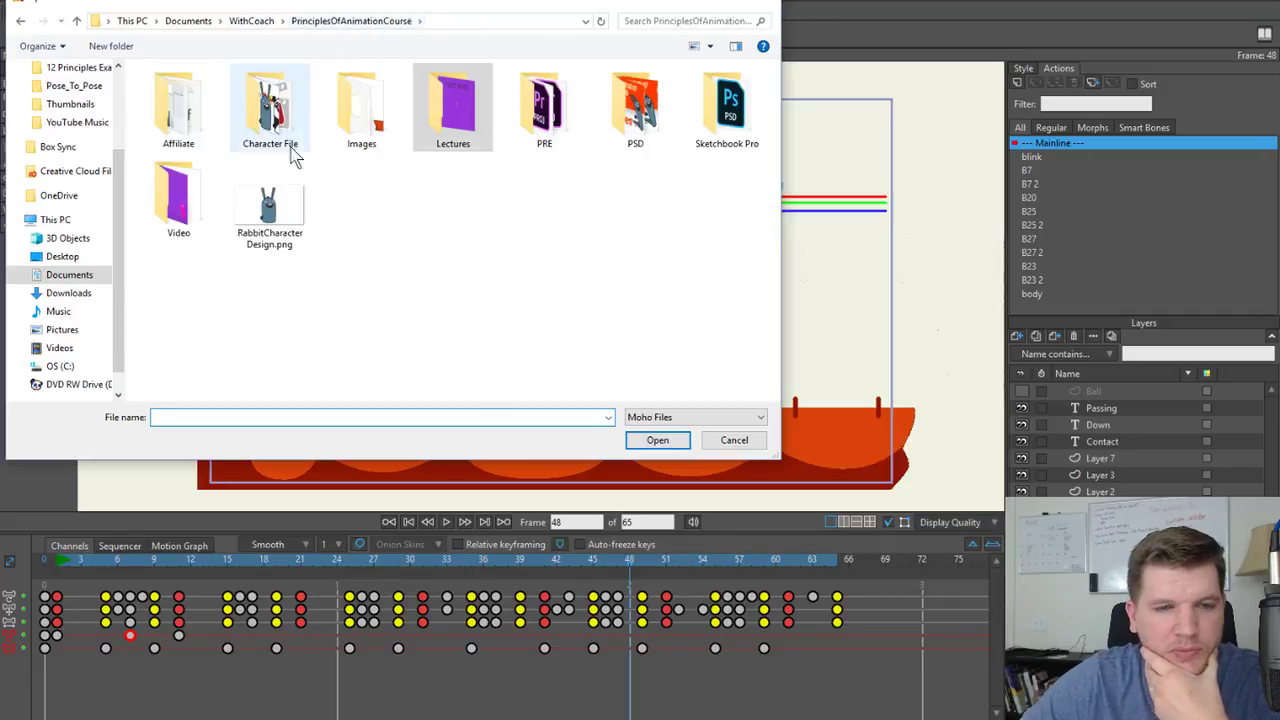
pyautogui.doubleClick(445, 133)
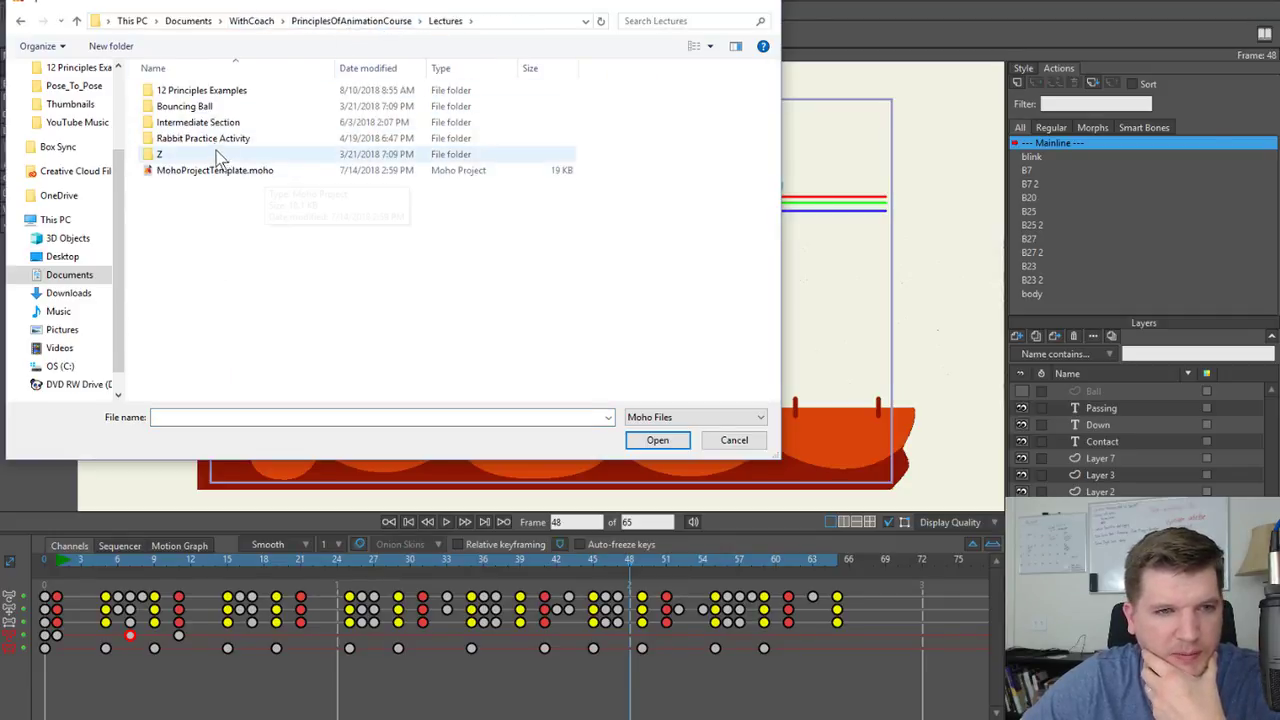
pyautogui.doubleClick(200, 122)
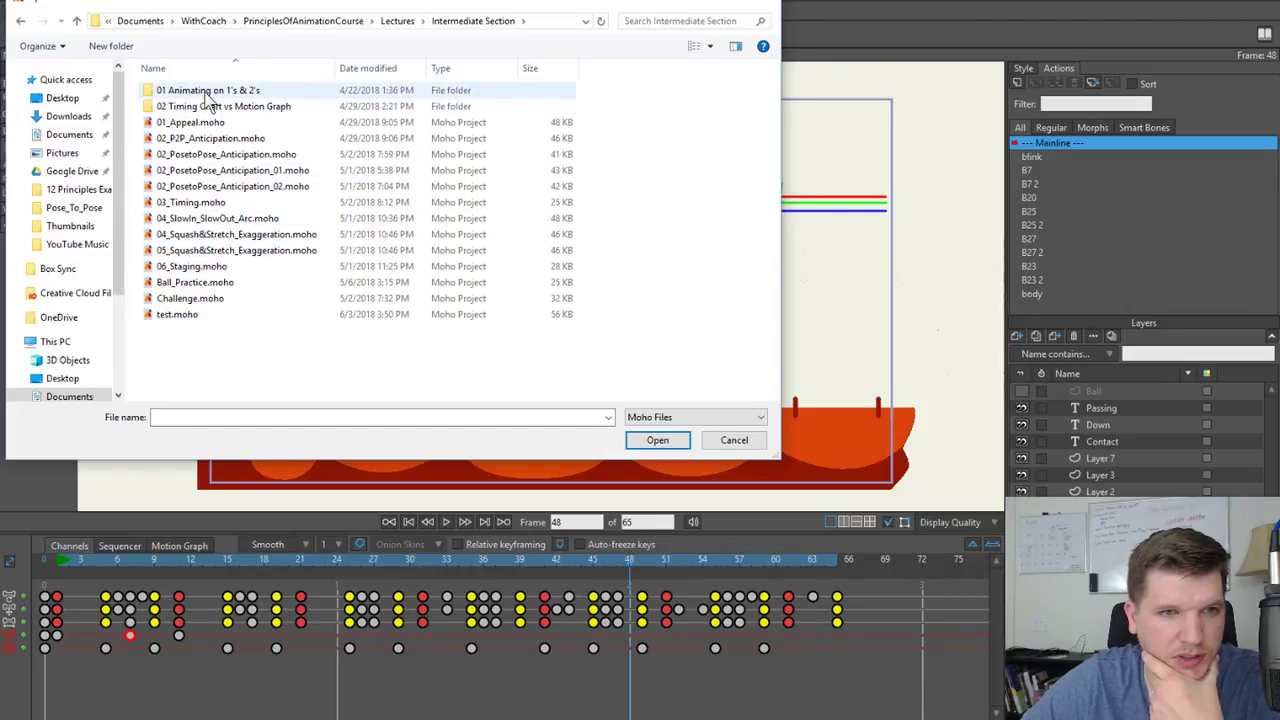
pyautogui.click(21, 21)
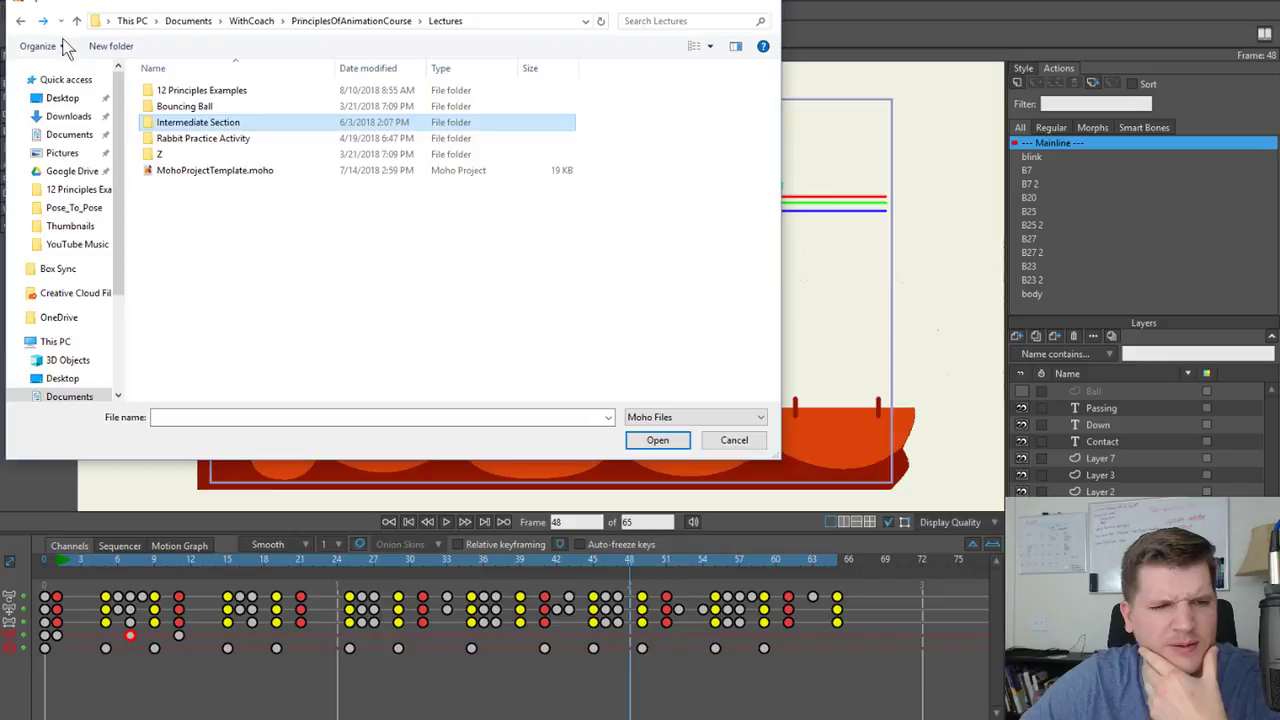
pyautogui.doubleClick(225, 91)
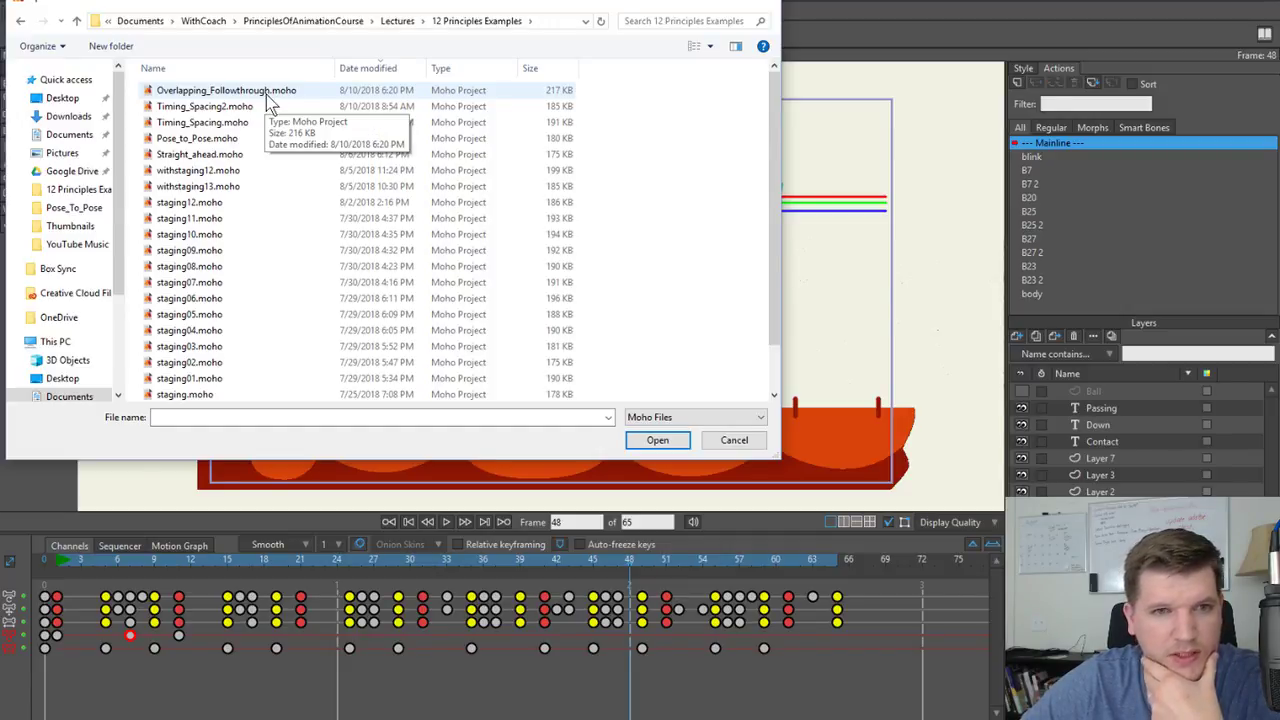
pyautogui.click(20, 27)
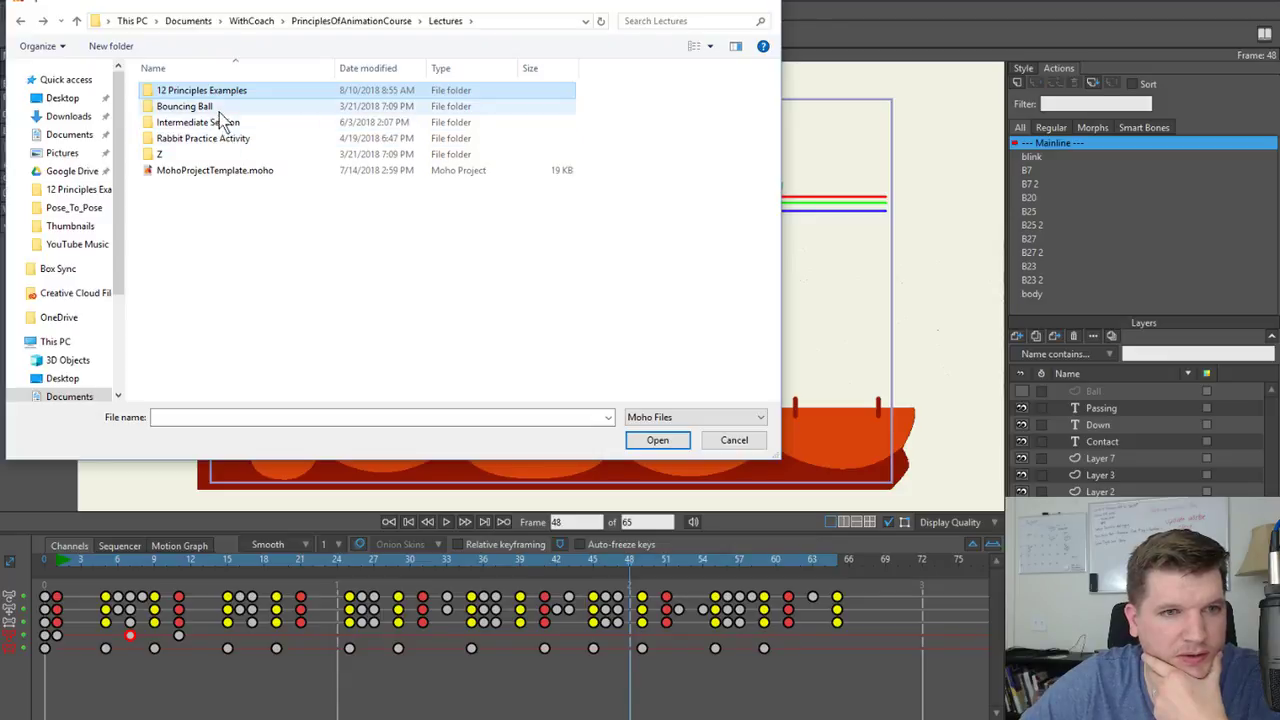
pyautogui.doubleClick(215, 106)
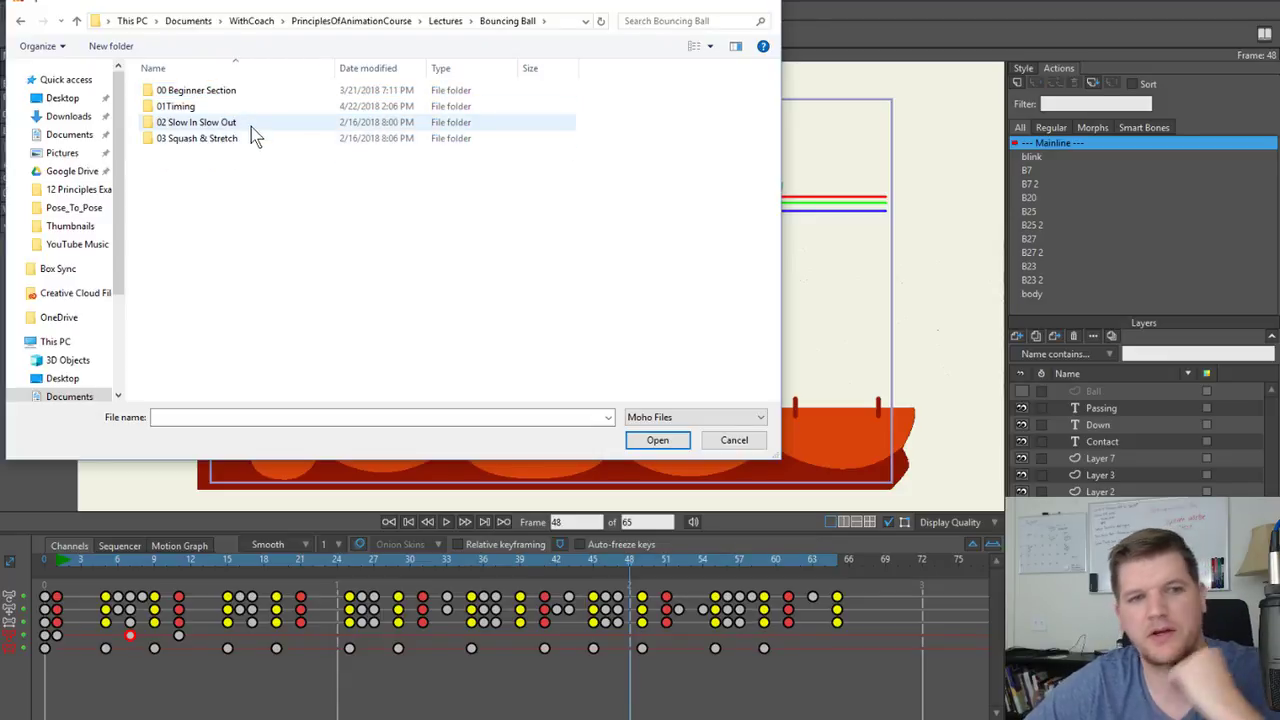
pyautogui.doubleClick(241, 140)
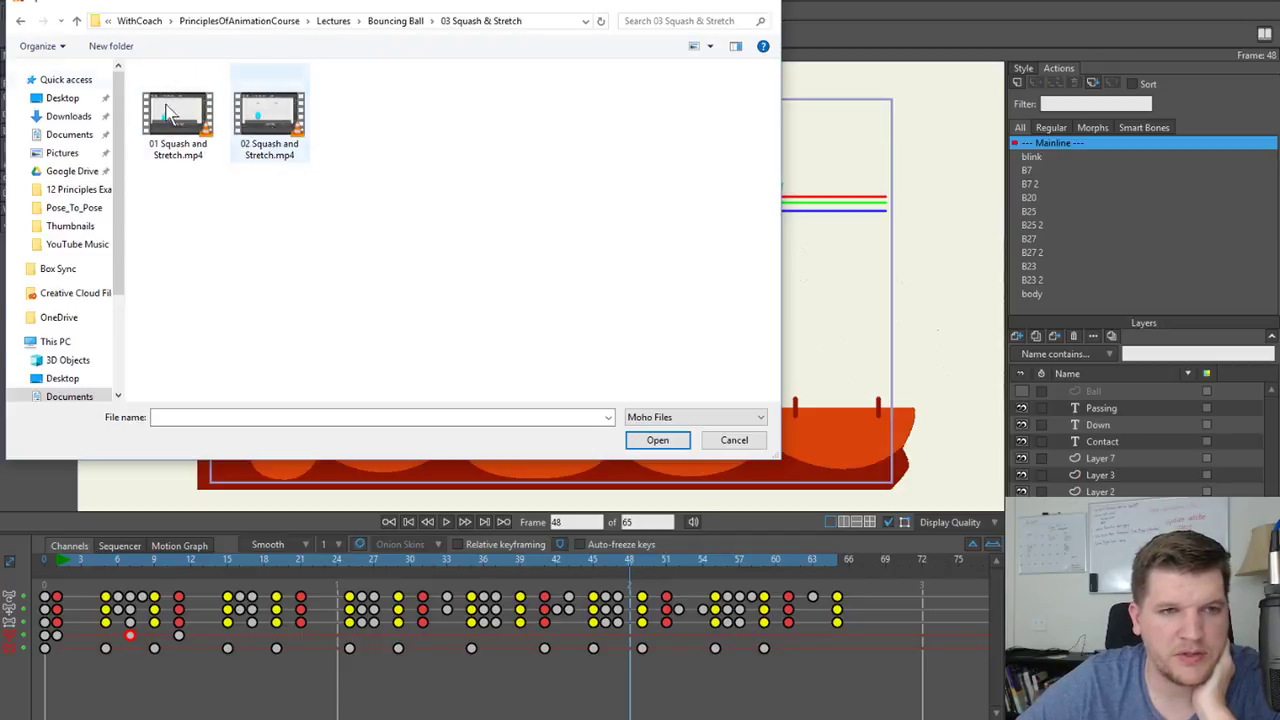
pyautogui.click(21, 21)
pyautogui.click(21, 21)
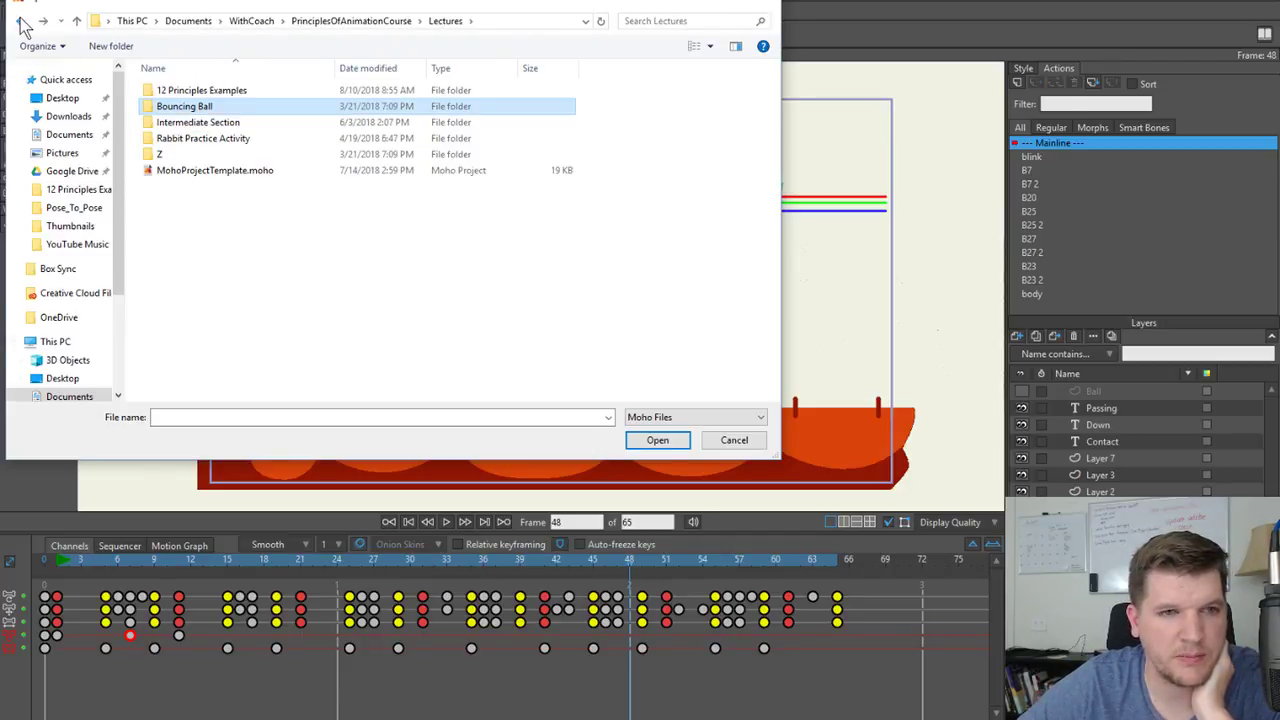
# Look through the Intermediate Section folder and its two subfolders, and open the project Challenge.moho.
pyautogui.doubleClick(205, 122)
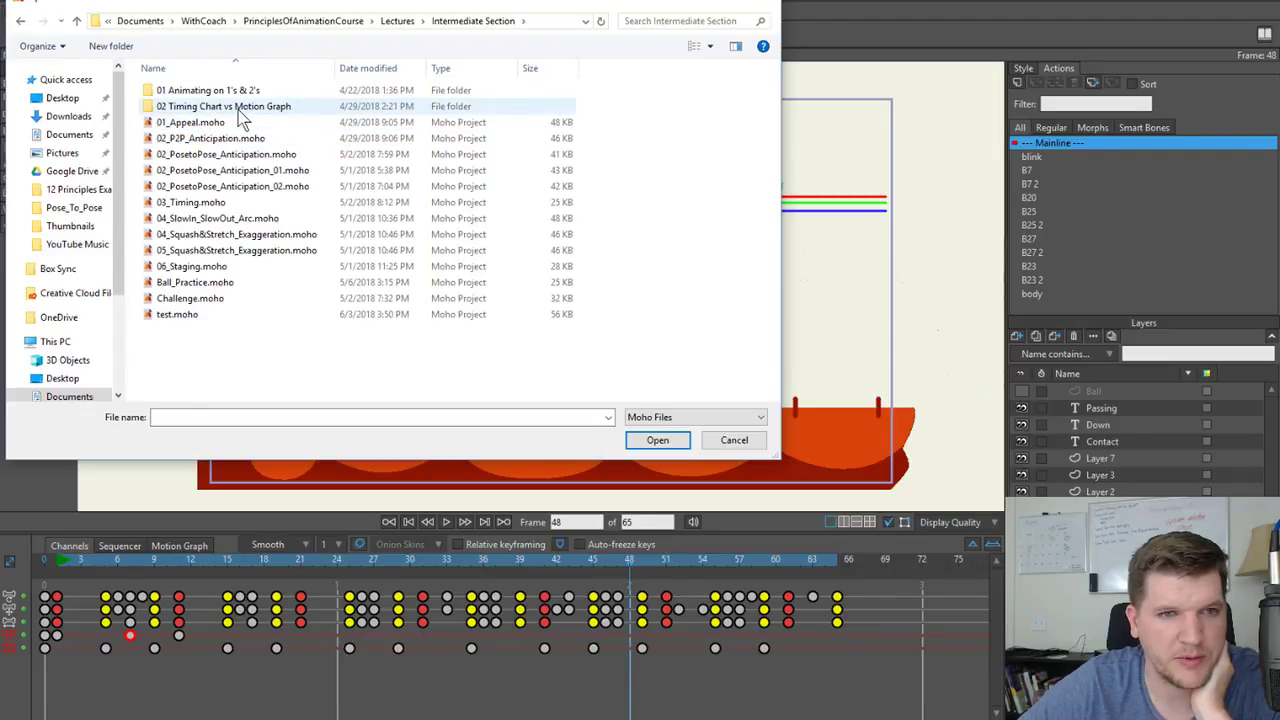
pyautogui.doubleClick(240, 108)
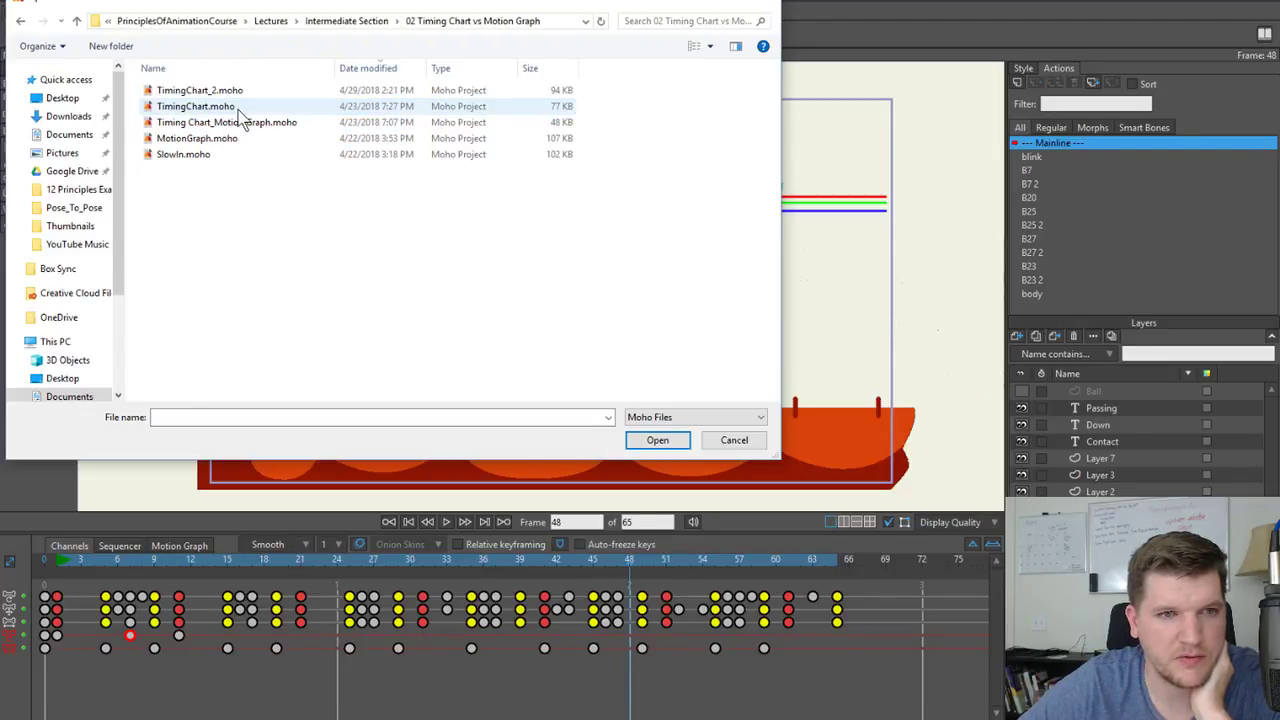
pyautogui.click(21, 21)
pyautogui.doubleClick(245, 90)
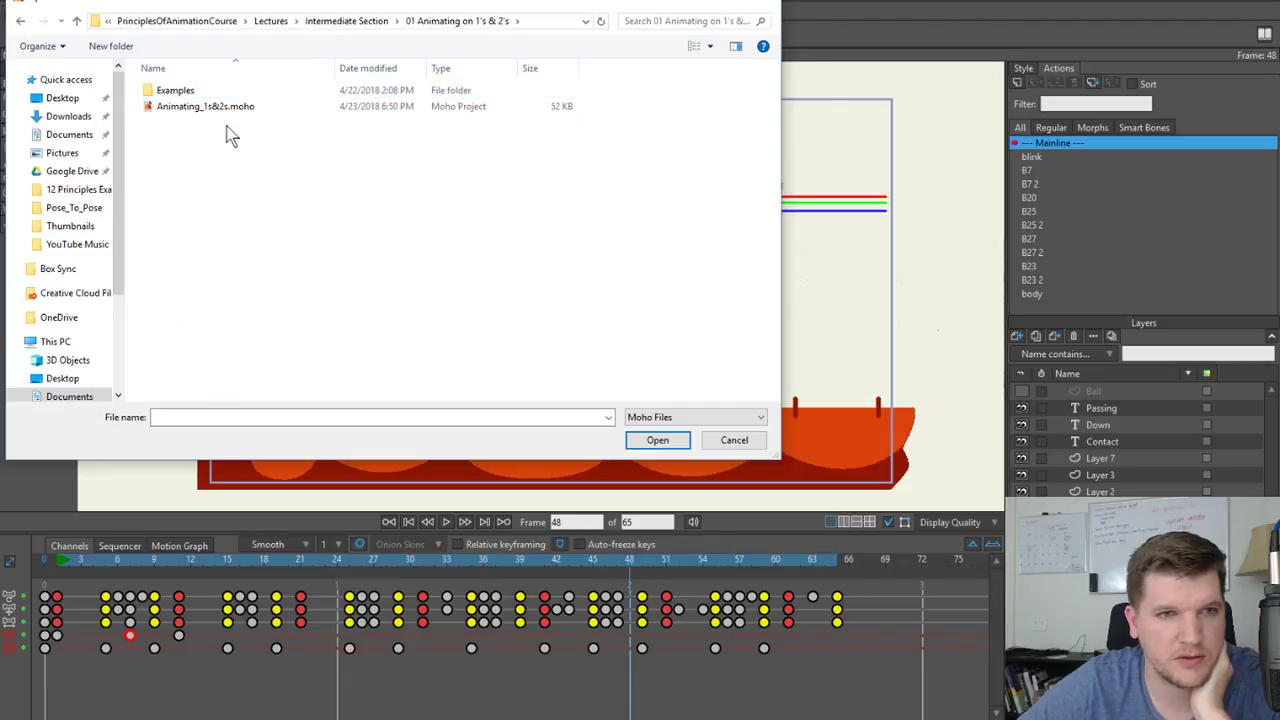
pyautogui.click(19, 21)
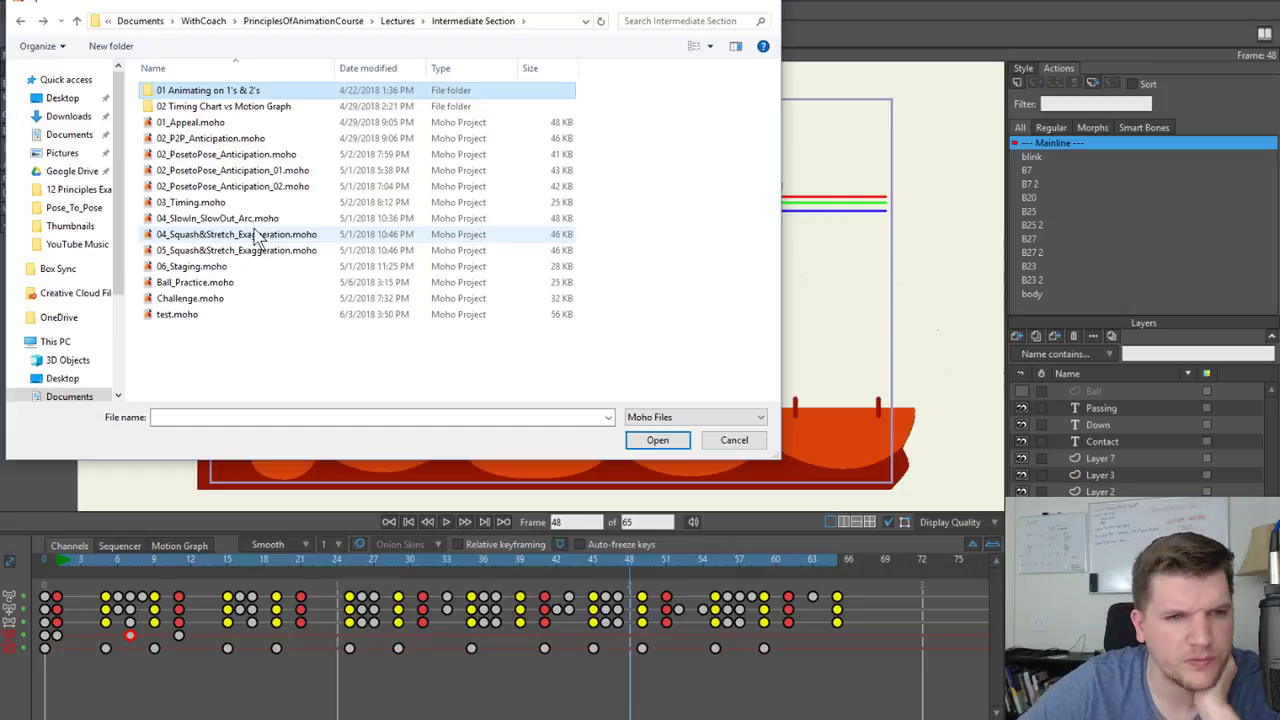
pyautogui.doubleClick(222, 300)
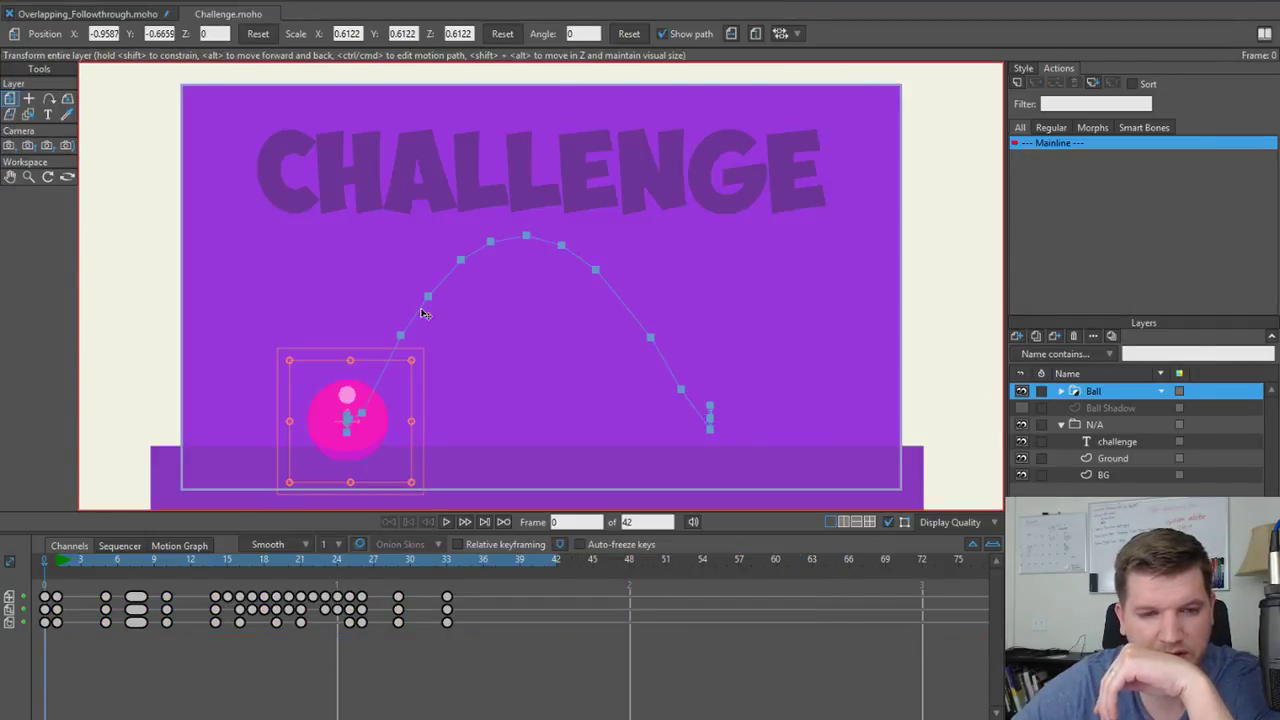
# Open the project test.moho from the Intermediate Section folder.
pyautogui.click(31, 3)
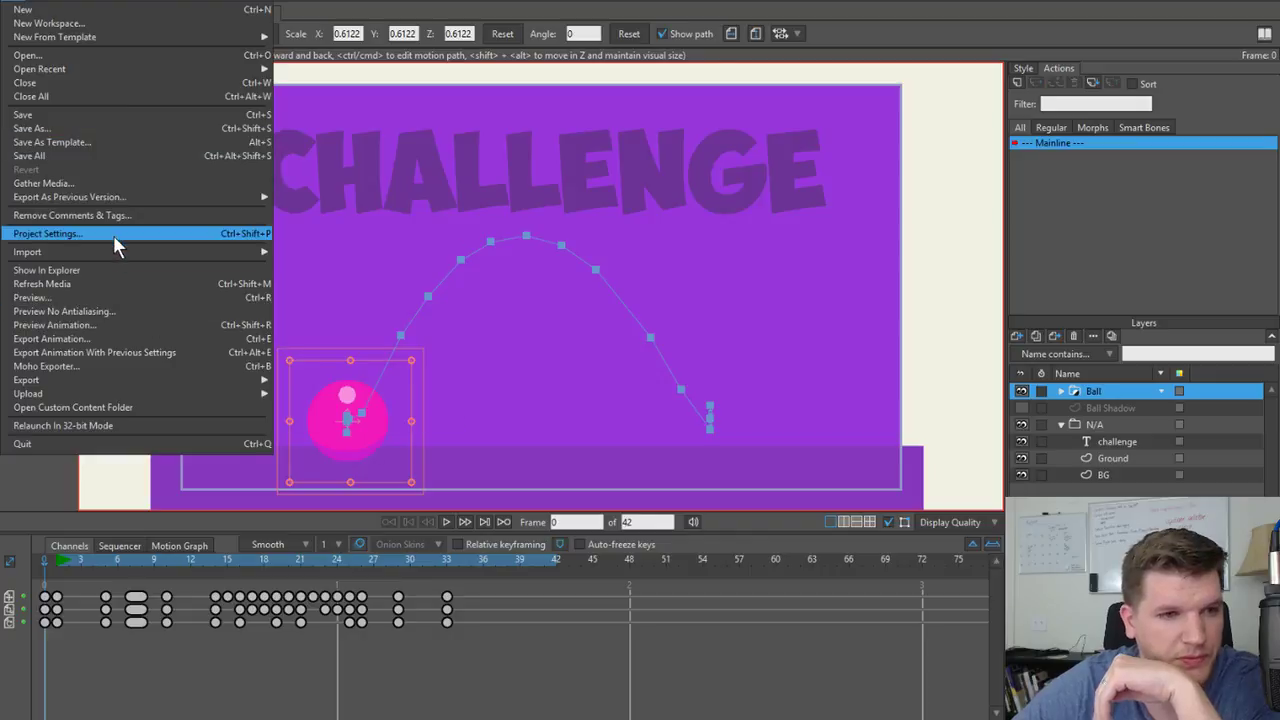
pyautogui.click(103, 56)
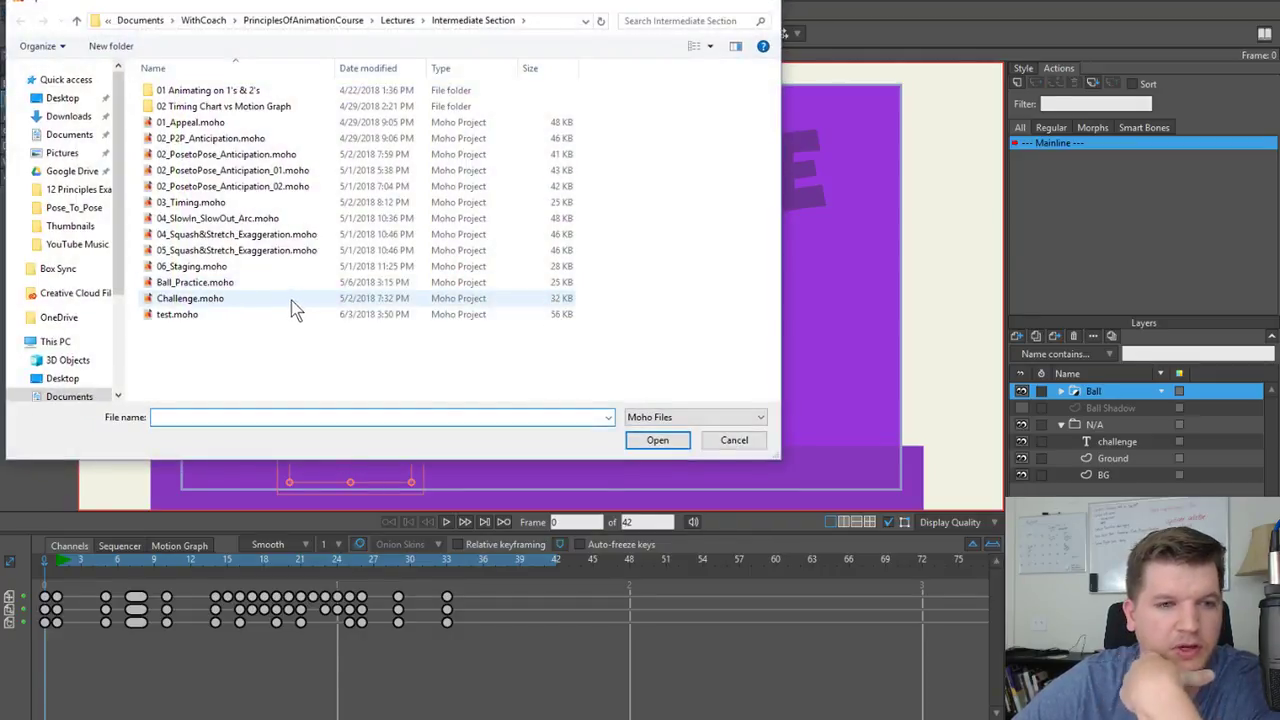
pyautogui.doubleClick(176, 314)
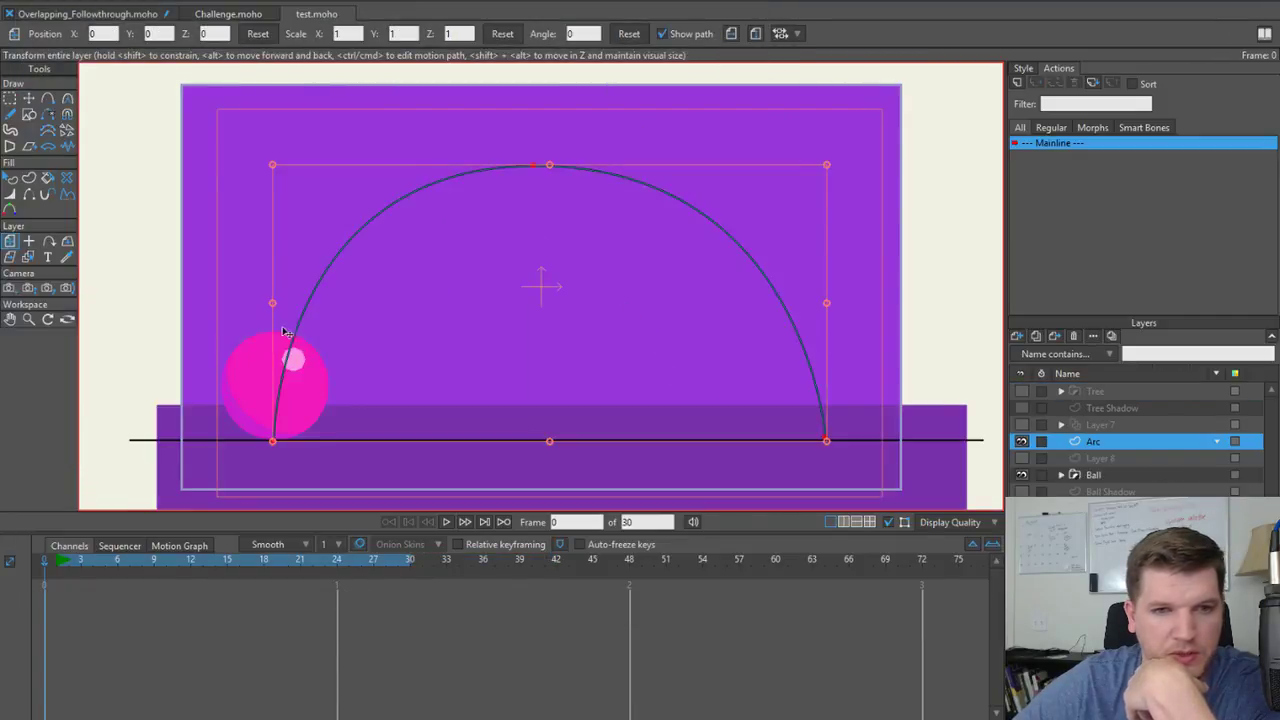
# Browse from the Intermediate Section folder up to WithCoach and check its Animation Course folder for an example project.
pyautogui.click(13, 8)
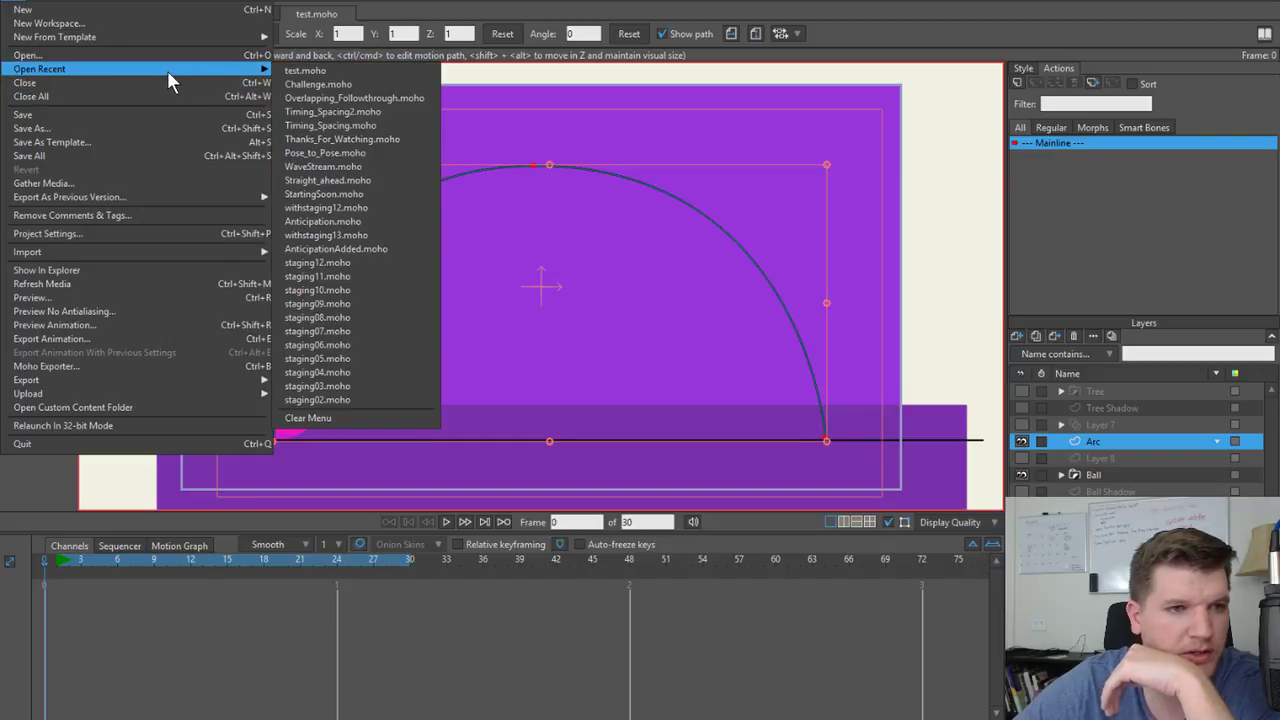
pyautogui.click(124, 57)
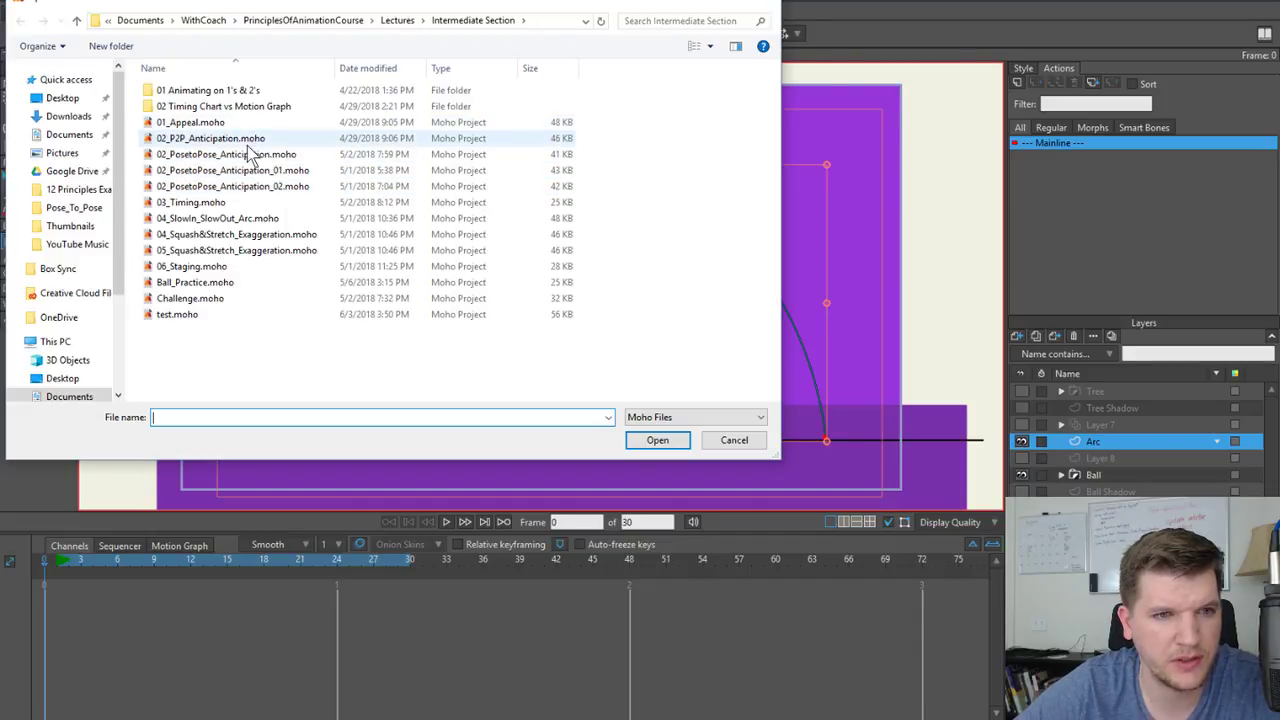
pyautogui.click(400, 20)
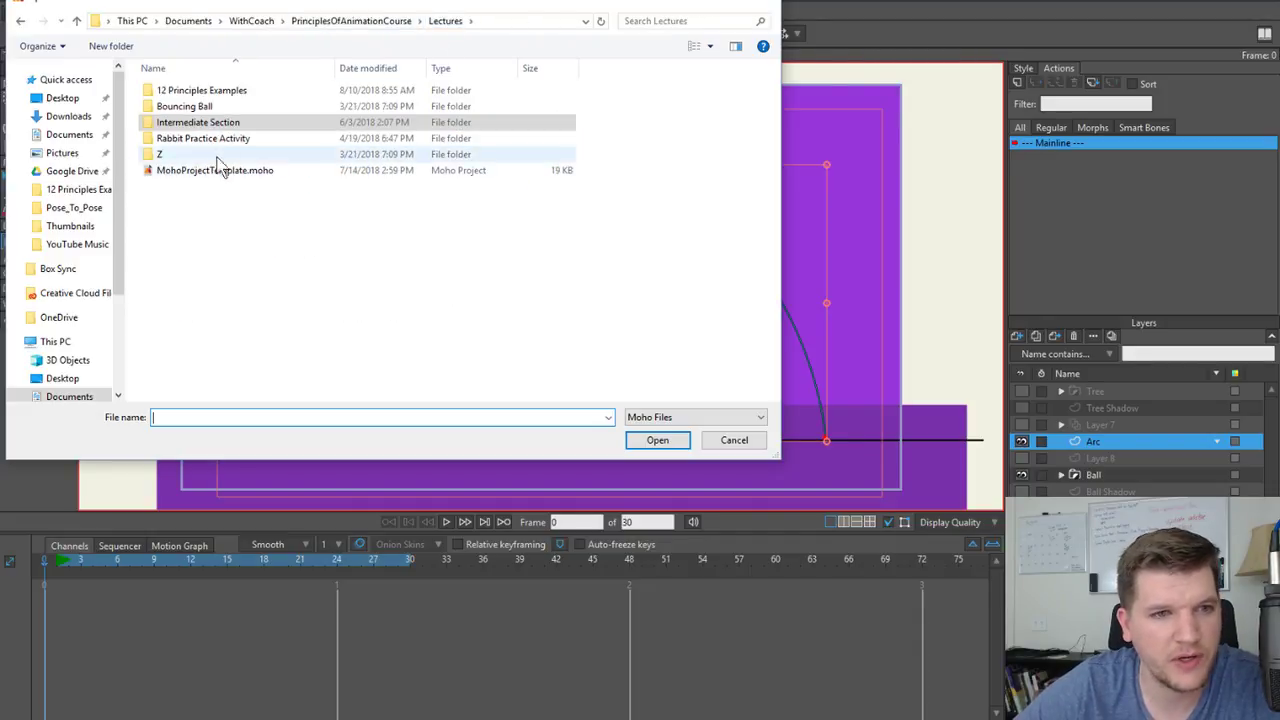
pyautogui.click(251, 21)
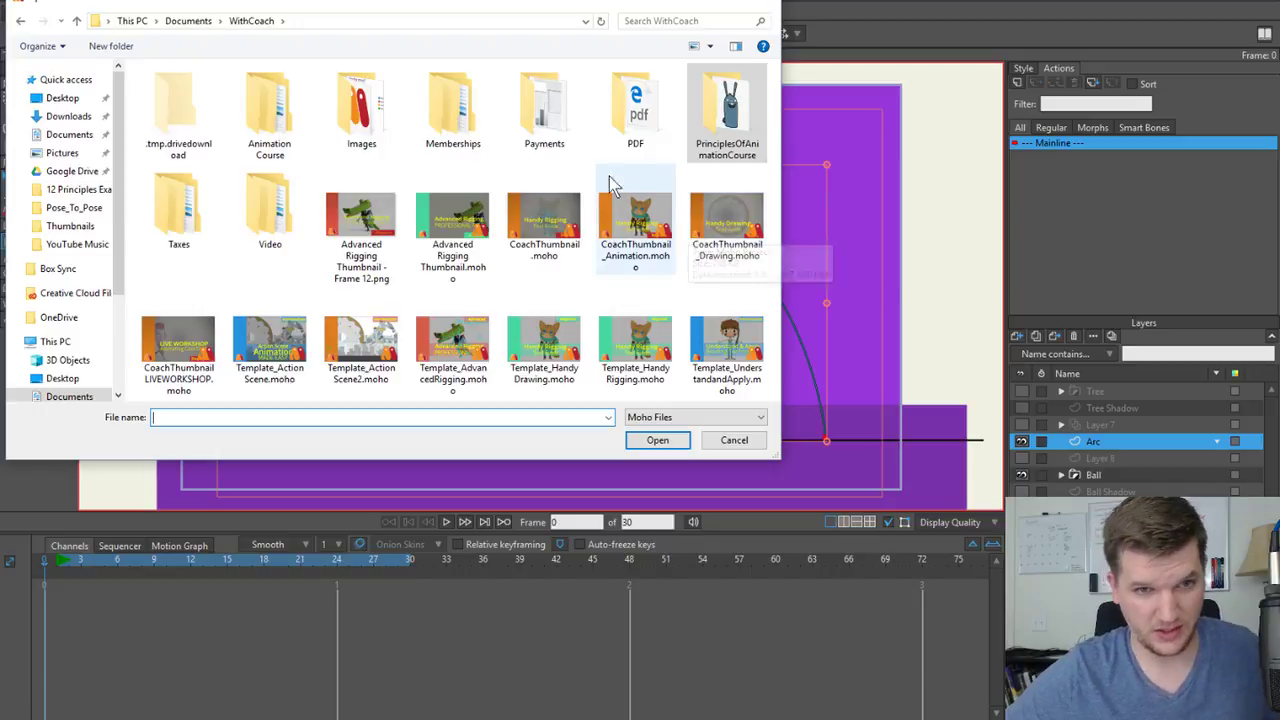
pyautogui.doubleClick(278, 122)
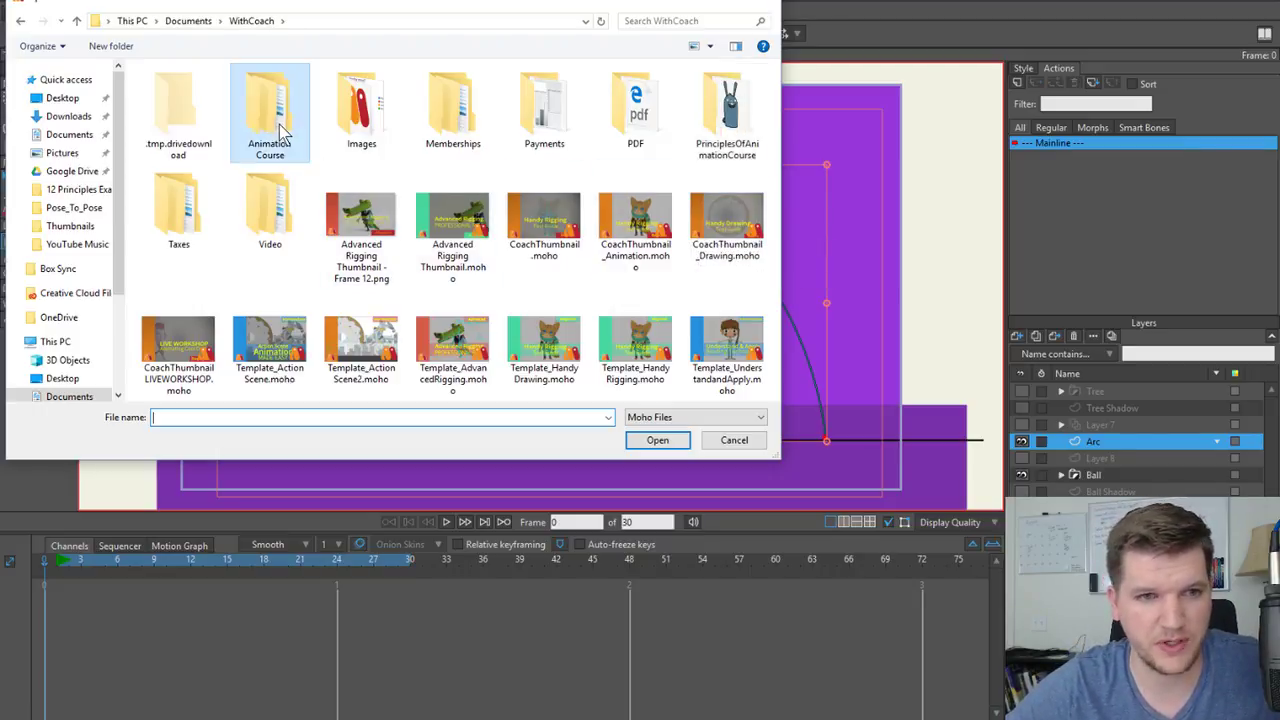
pyautogui.click(21, 22)
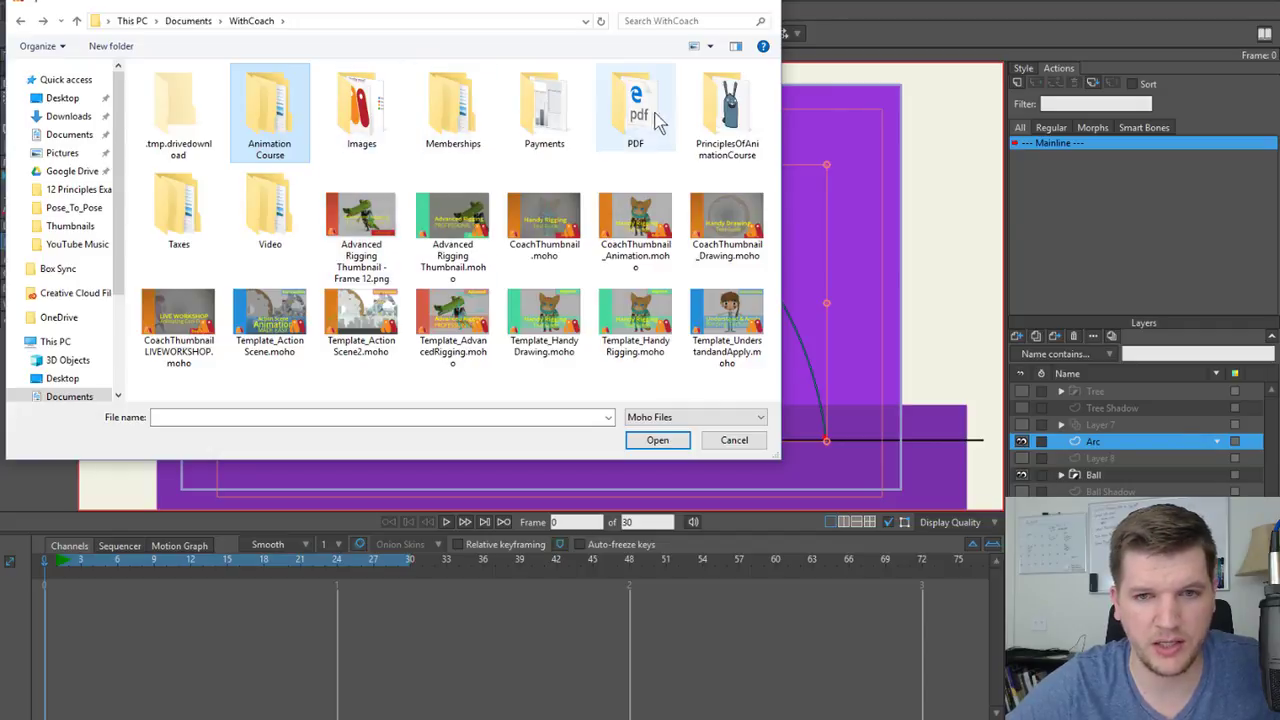
# Look through the Blue Rabbit projects in PrinciplesOfAnimationCourse's Character File and Rabbit folders.
pyautogui.doubleClick(727, 112)
pyautogui.doubleClick(272, 118)
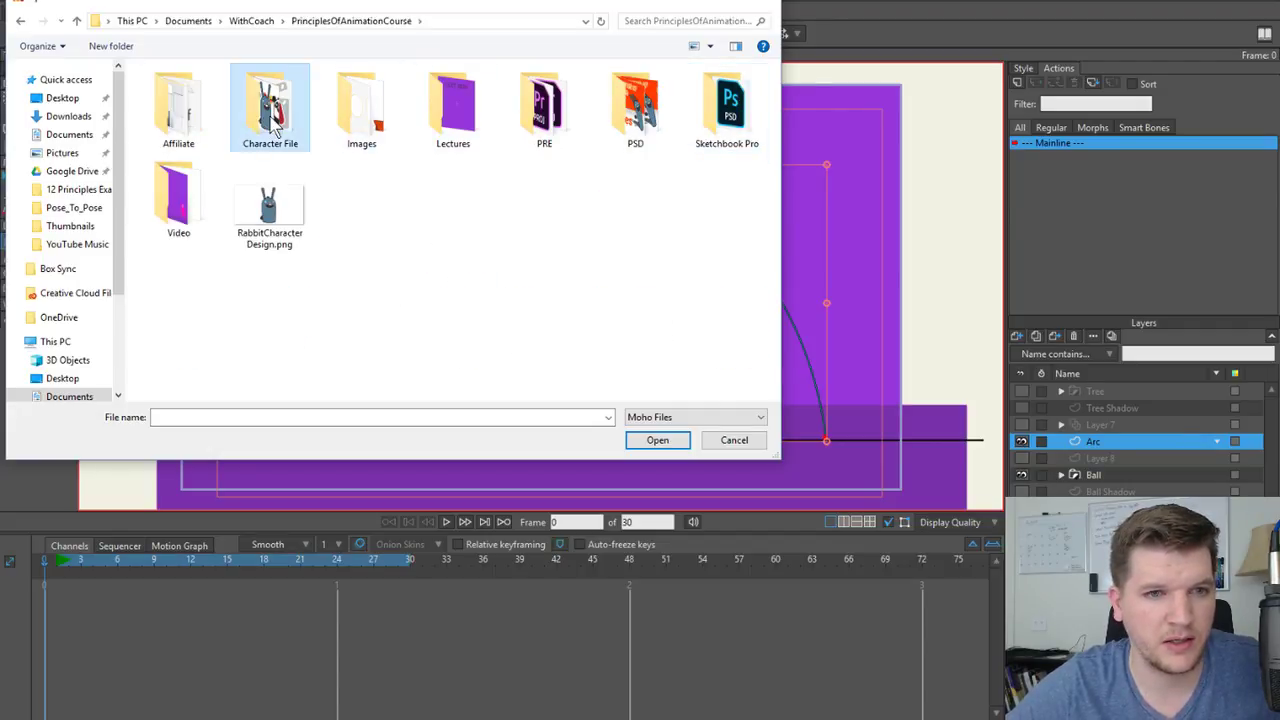
pyautogui.doubleClick(190, 172)
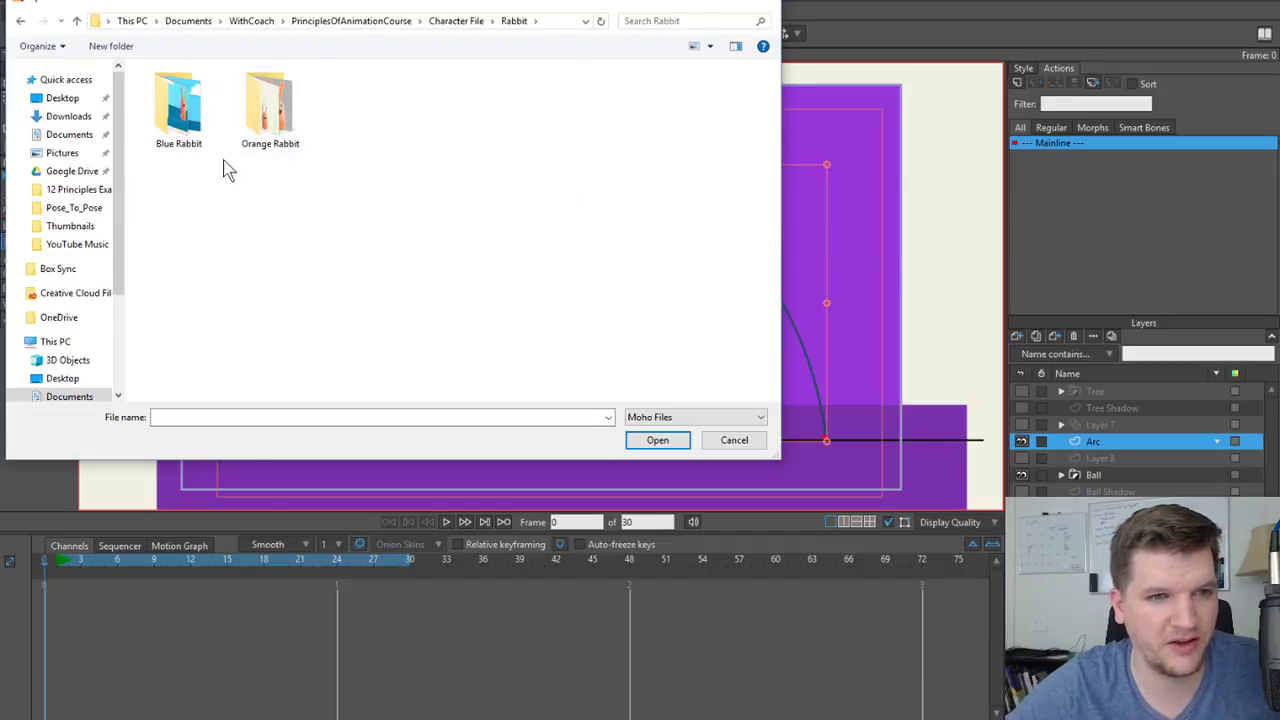
pyautogui.doubleClick(178, 110)
pyautogui.scroll(-5, 260, 170)
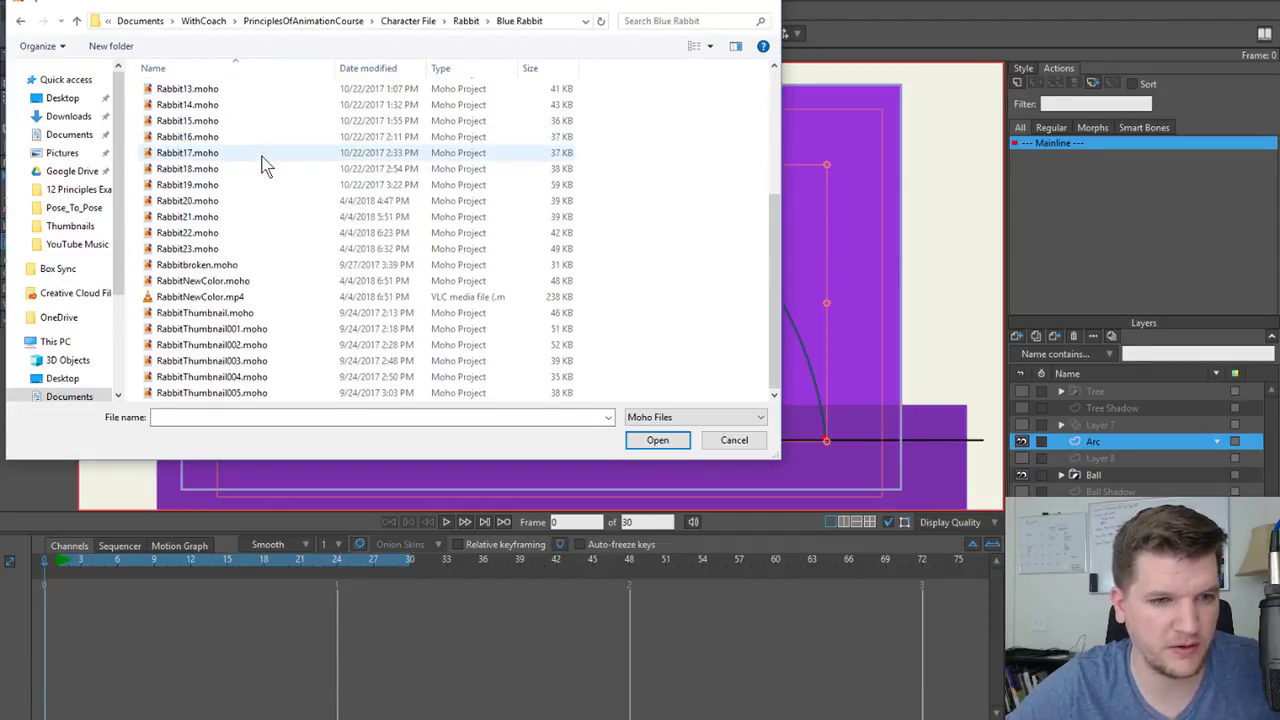
# Open the project Test1.moho from the Orange Rabbit folder.
pyautogui.click(20, 22)
pyautogui.doubleClick(272, 110)
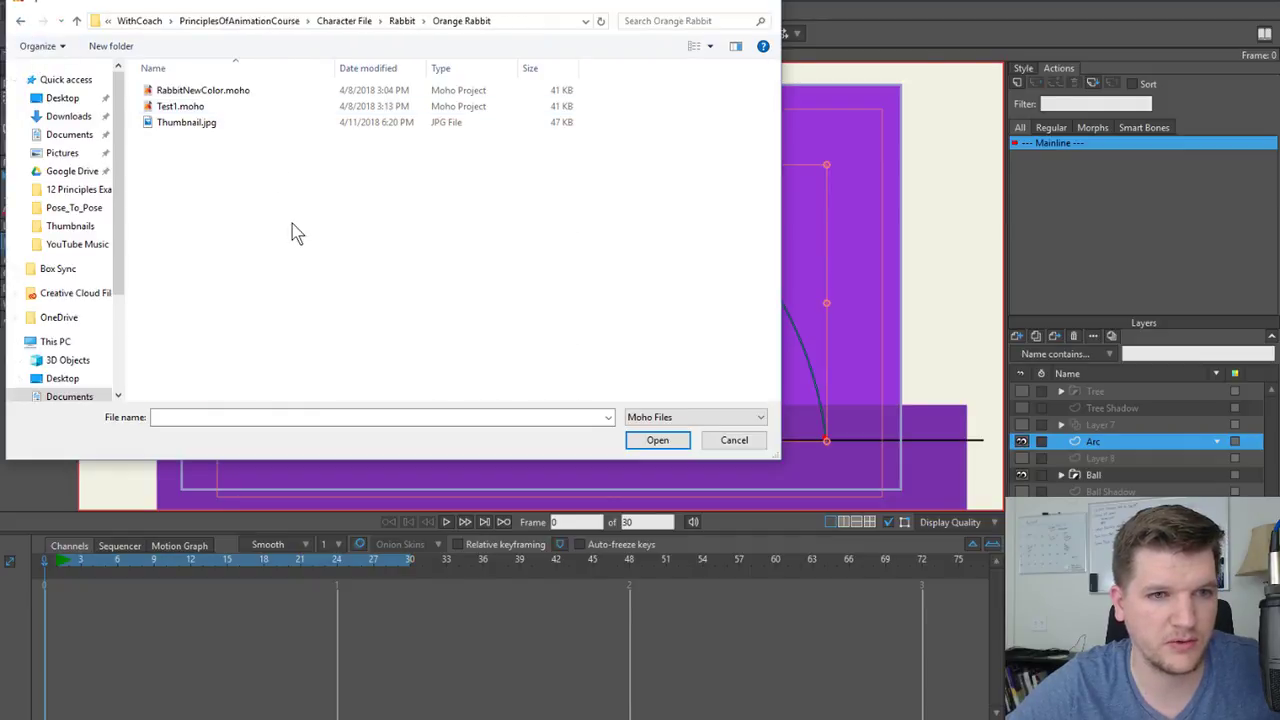
pyautogui.doubleClick(241, 113)
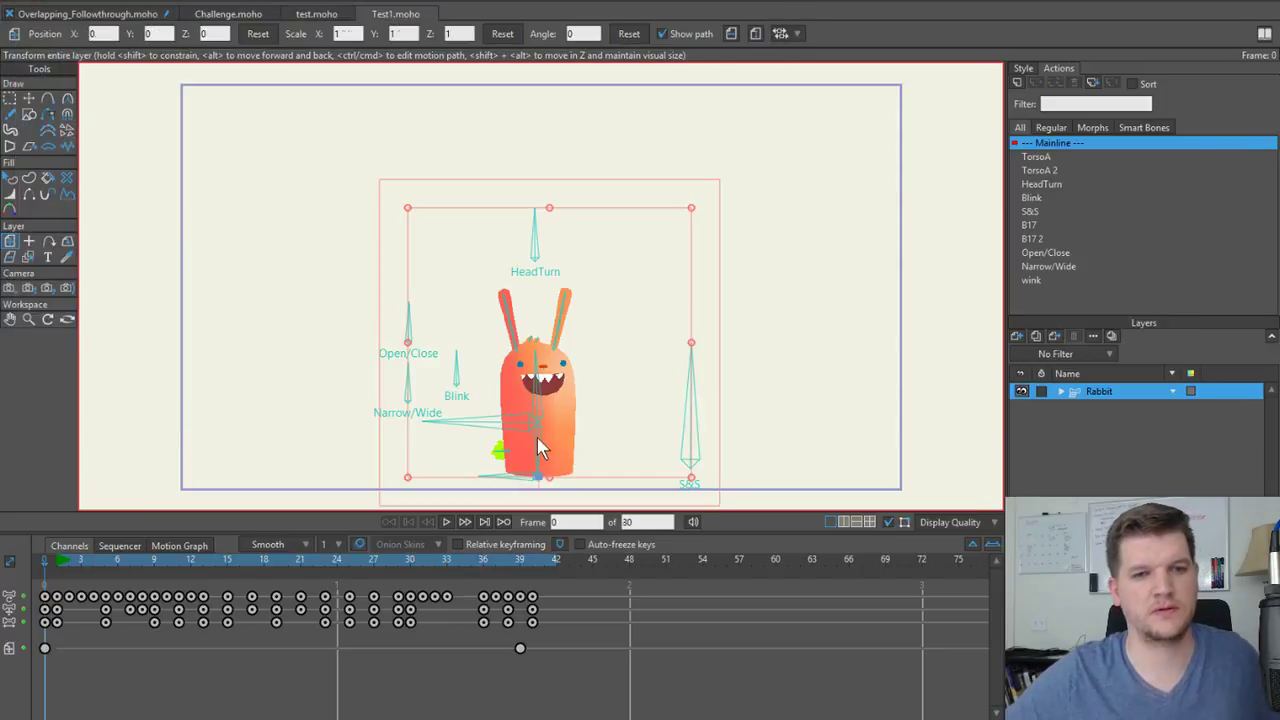
# Play the rabbit's jump animation, then return the timeline to frame 1.
pyautogui.click(447, 524)
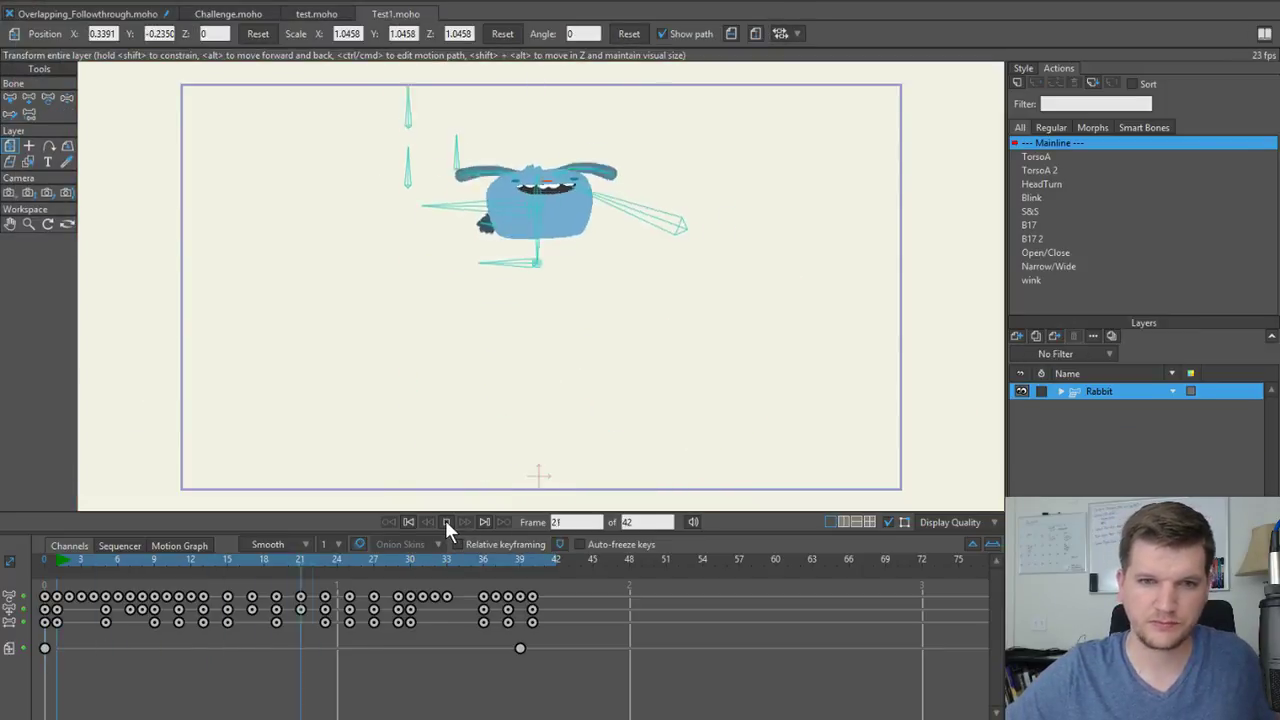
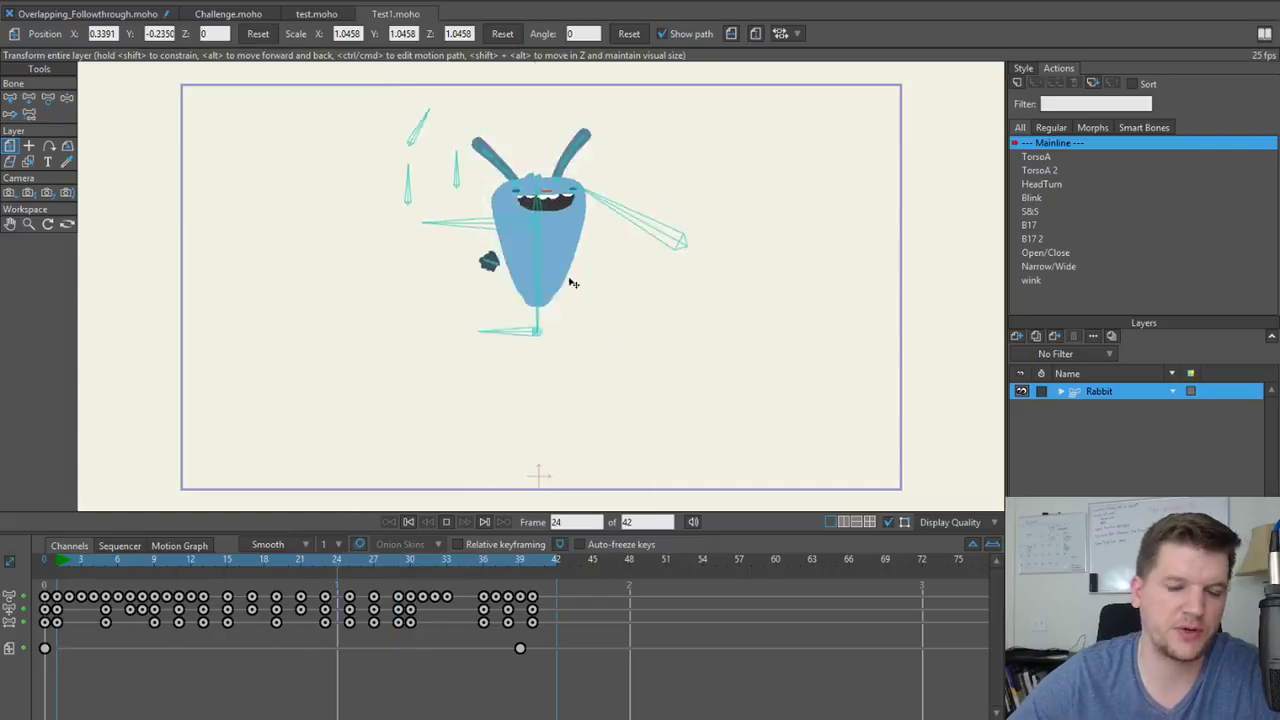
pyautogui.moveTo(160, 560); pyautogui.dragTo(11, 571)
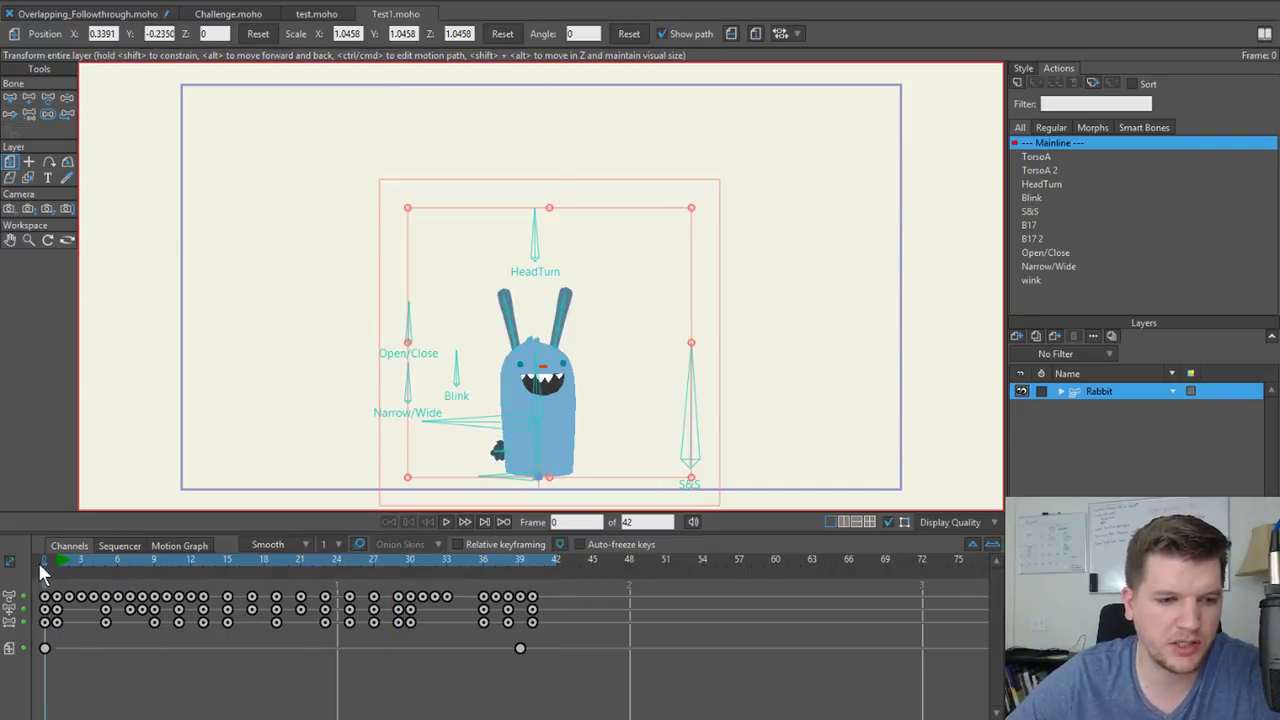
pyautogui.click(51, 560)
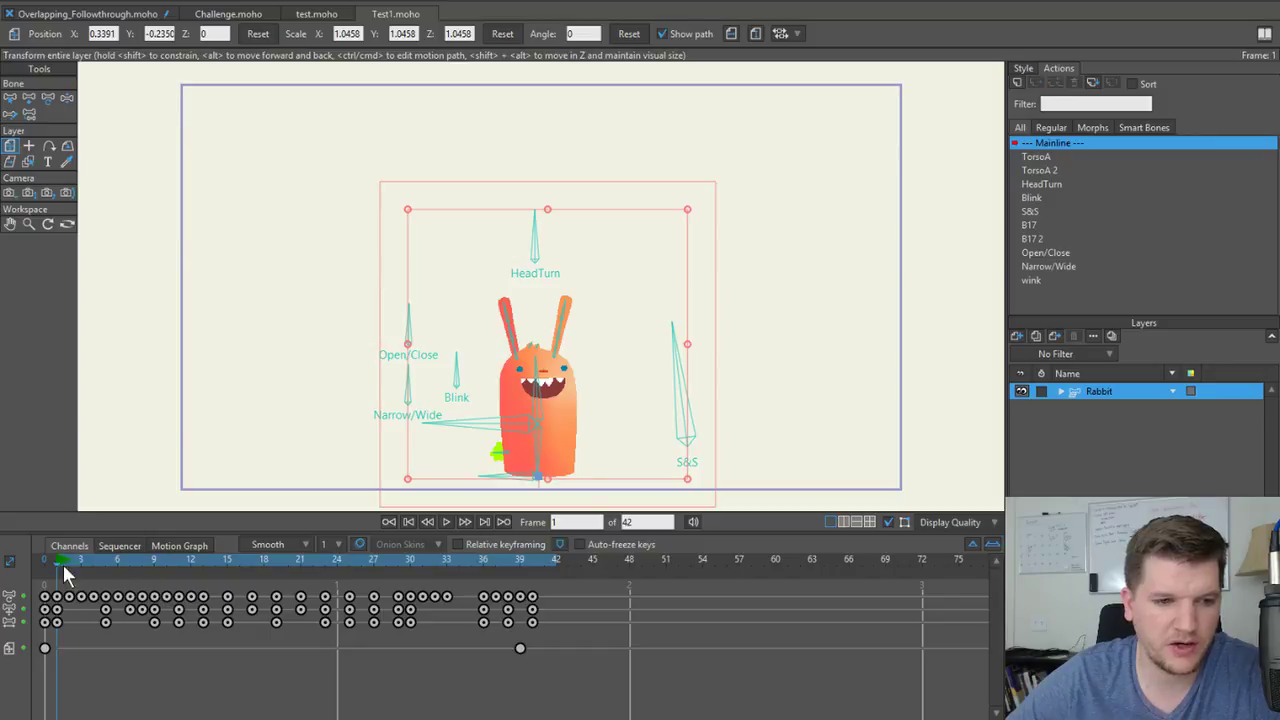
# Scrub through the jump to examine the rabbit's body and ears at frames 7, 25 and 19, ending at frame 1.
pyautogui.moveTo(65, 560); pyautogui.dragTo(131, 575)
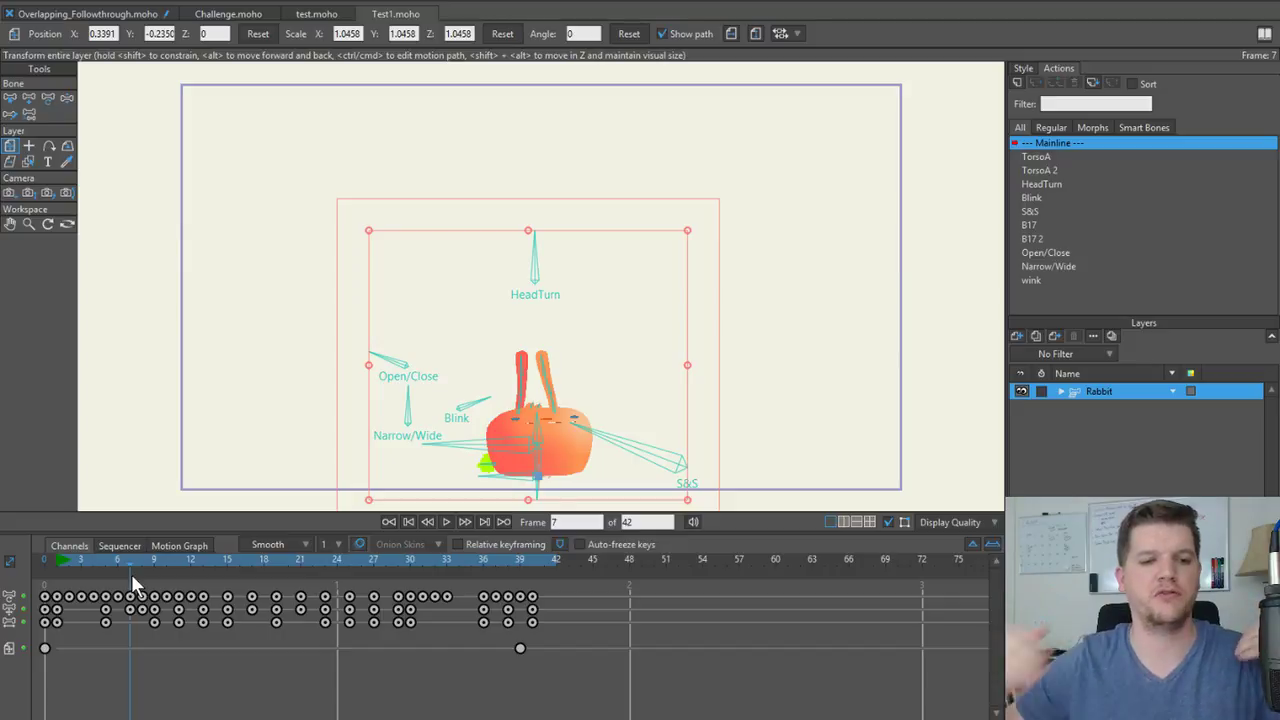
pyautogui.moveTo(131, 566); pyautogui.dragTo(349, 570)
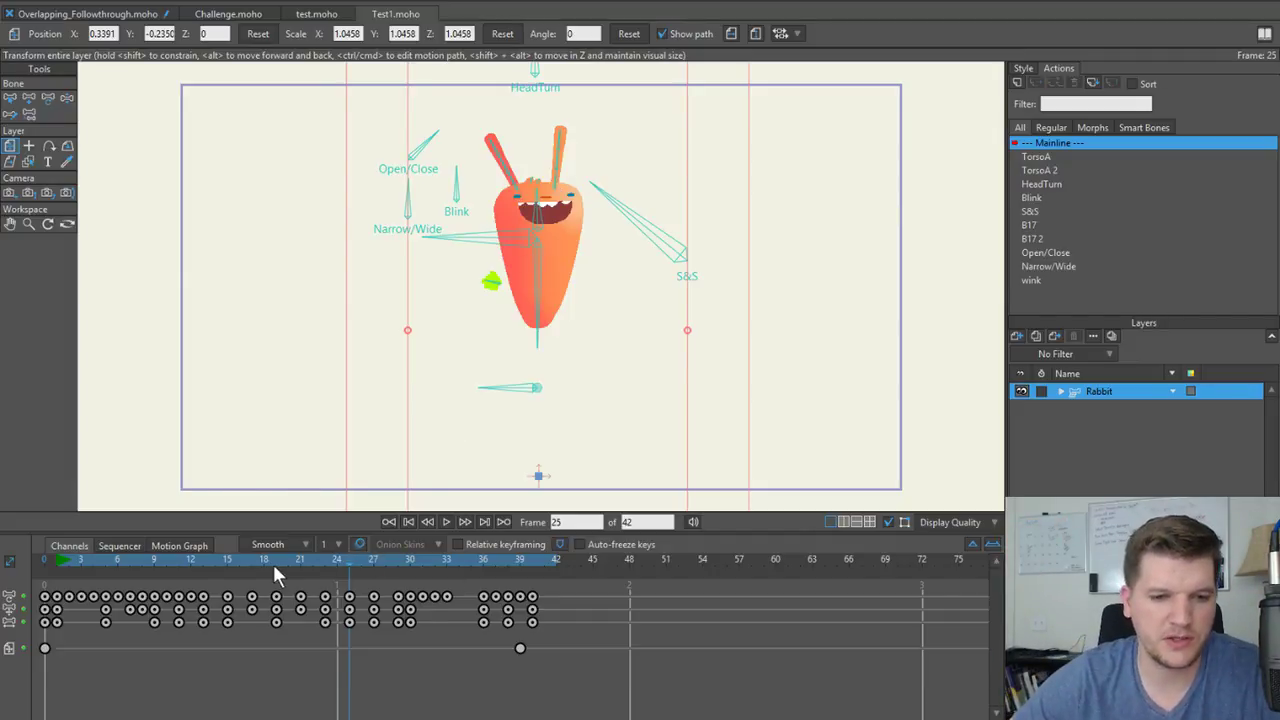
pyautogui.moveTo(272, 561)
pyautogui.mouseDown()
pyautogui.moveTo(347, 560)
pyautogui.moveTo(279, 569)
pyautogui.mouseUp()
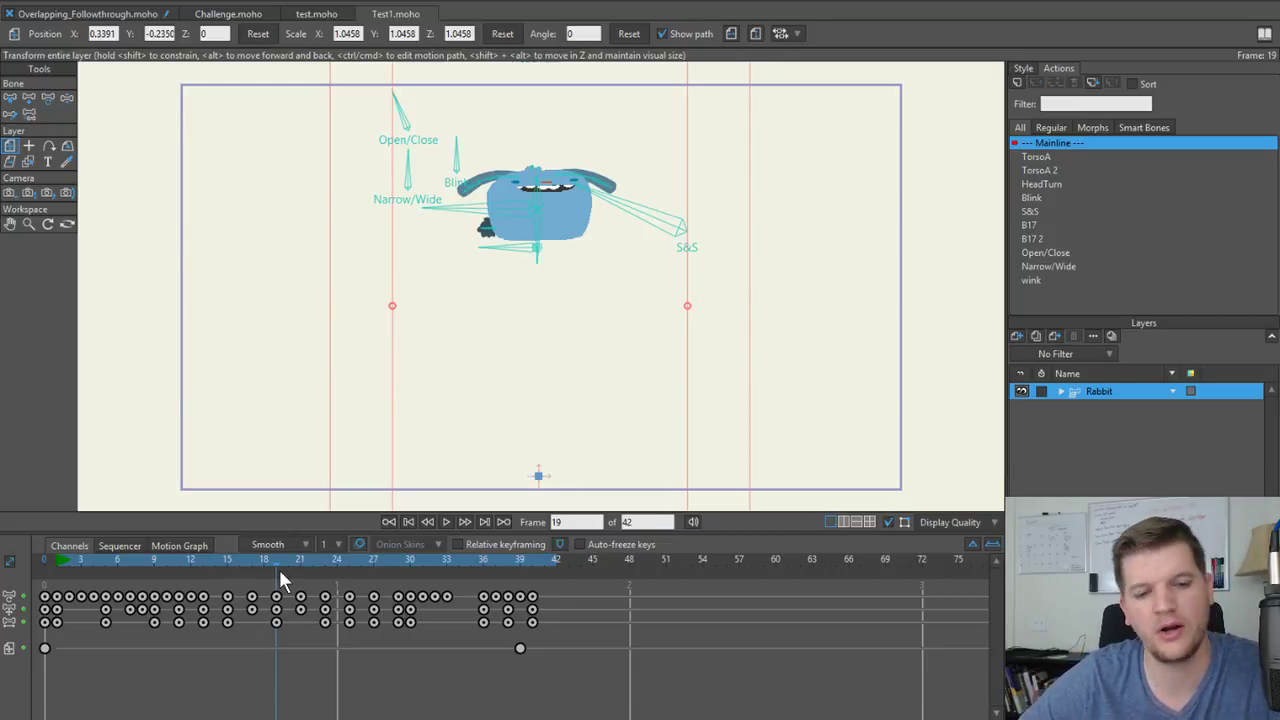
pyautogui.moveTo(279, 569); pyautogui.dragTo(63, 576)
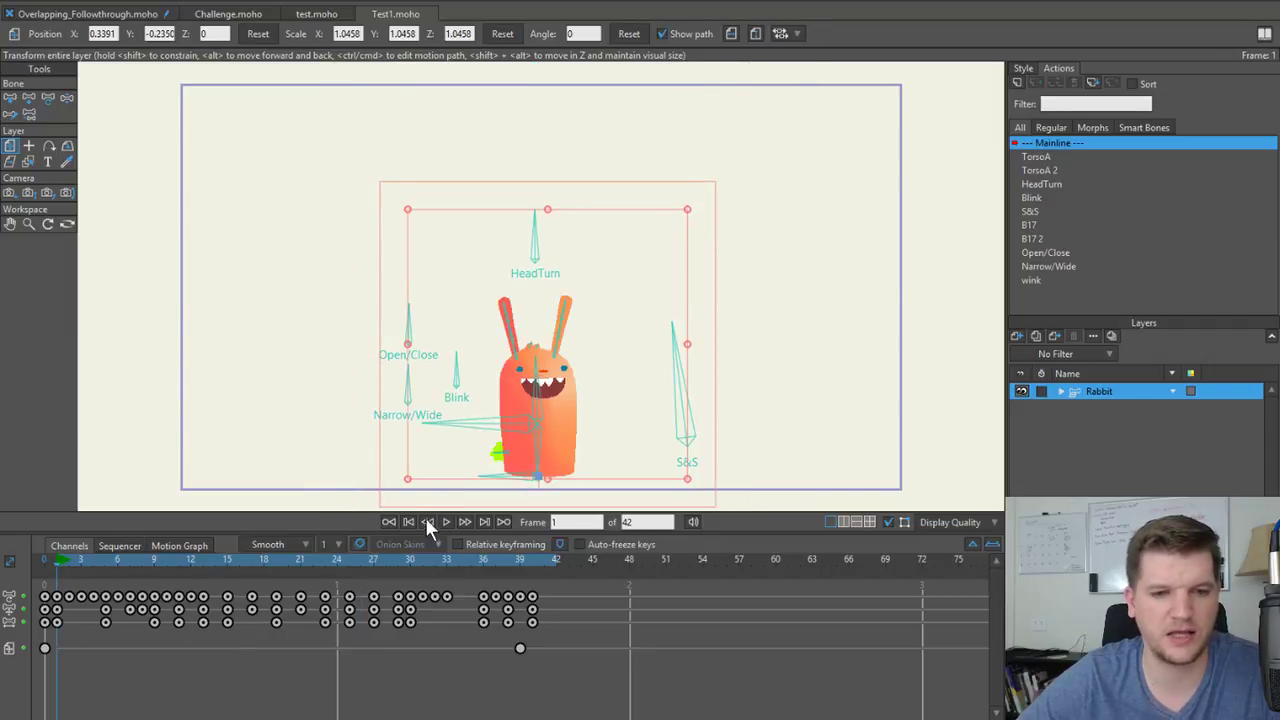
# Replay the rabbit's jump from frame 1, stop it, and scrub back to frame 0.
pyautogui.click(447, 520)
pyautogui.click(447, 520)
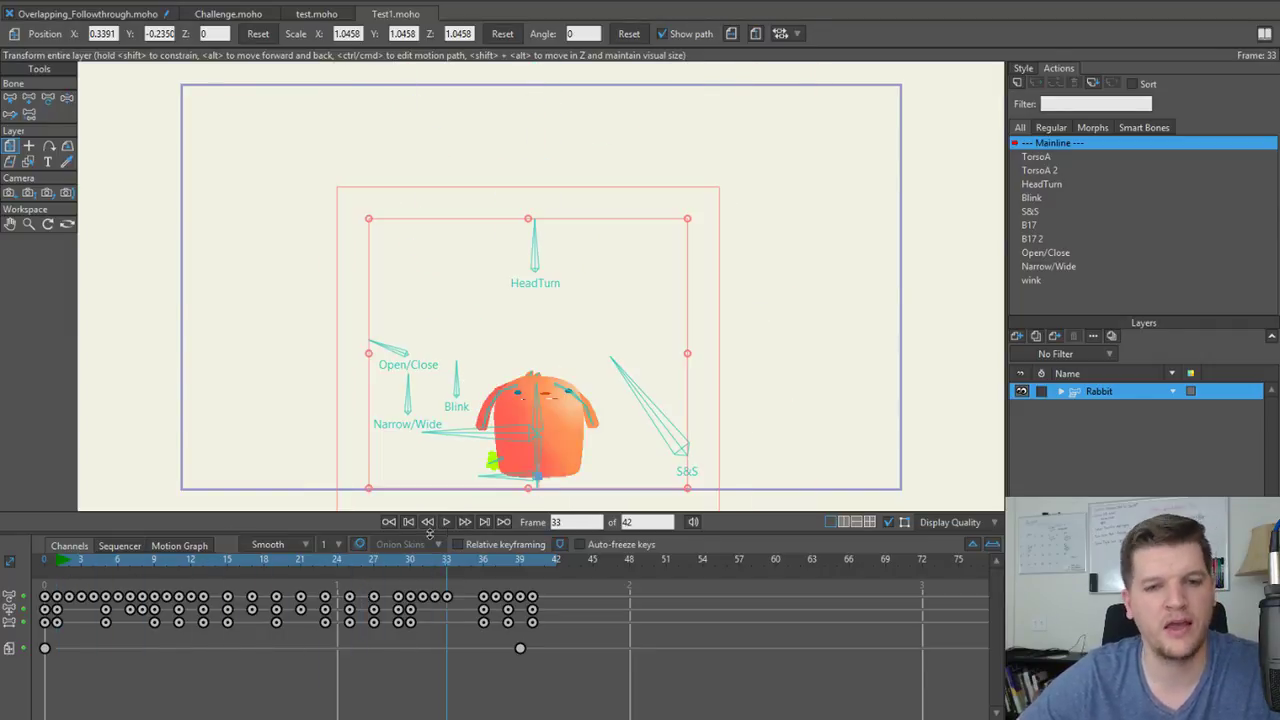
pyautogui.click(250, 562)
pyautogui.moveTo(324, 570); pyautogui.dragTo(52, 580)
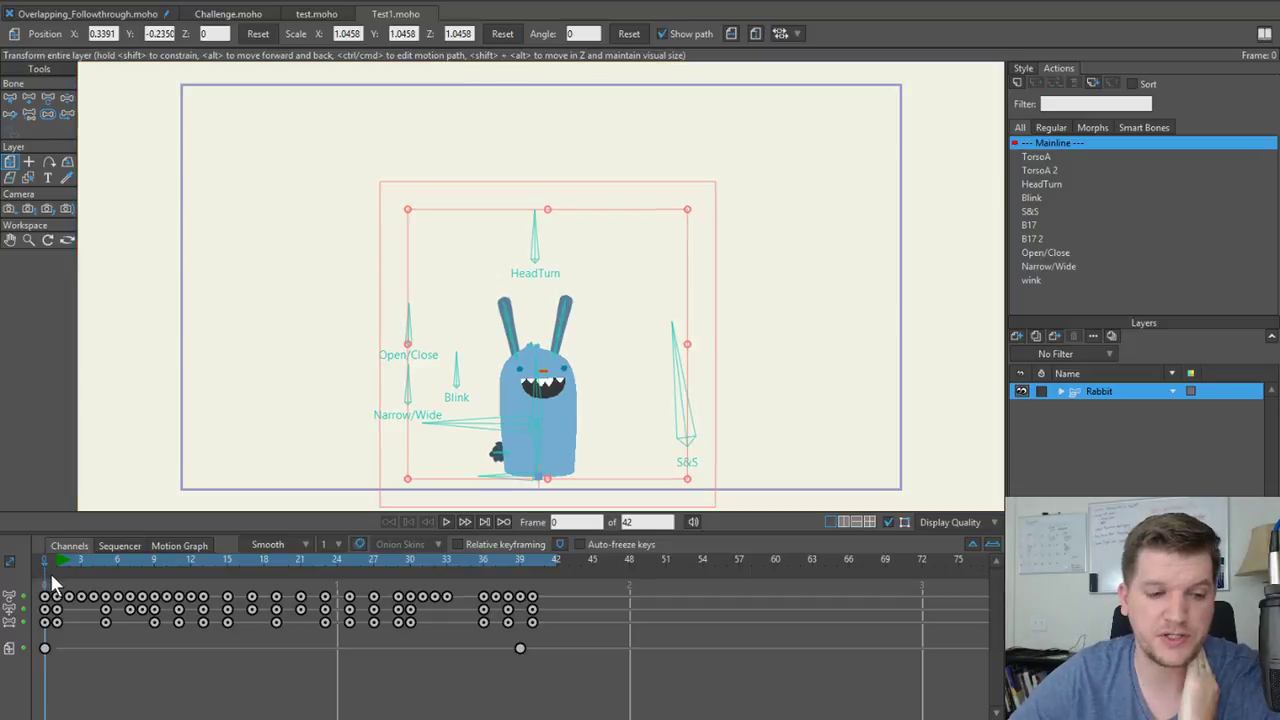
# Return to the project Overlapping_Followthrough.moho and set the astronaut's walk cycle to frame 1.
pyautogui.click(128, 12)
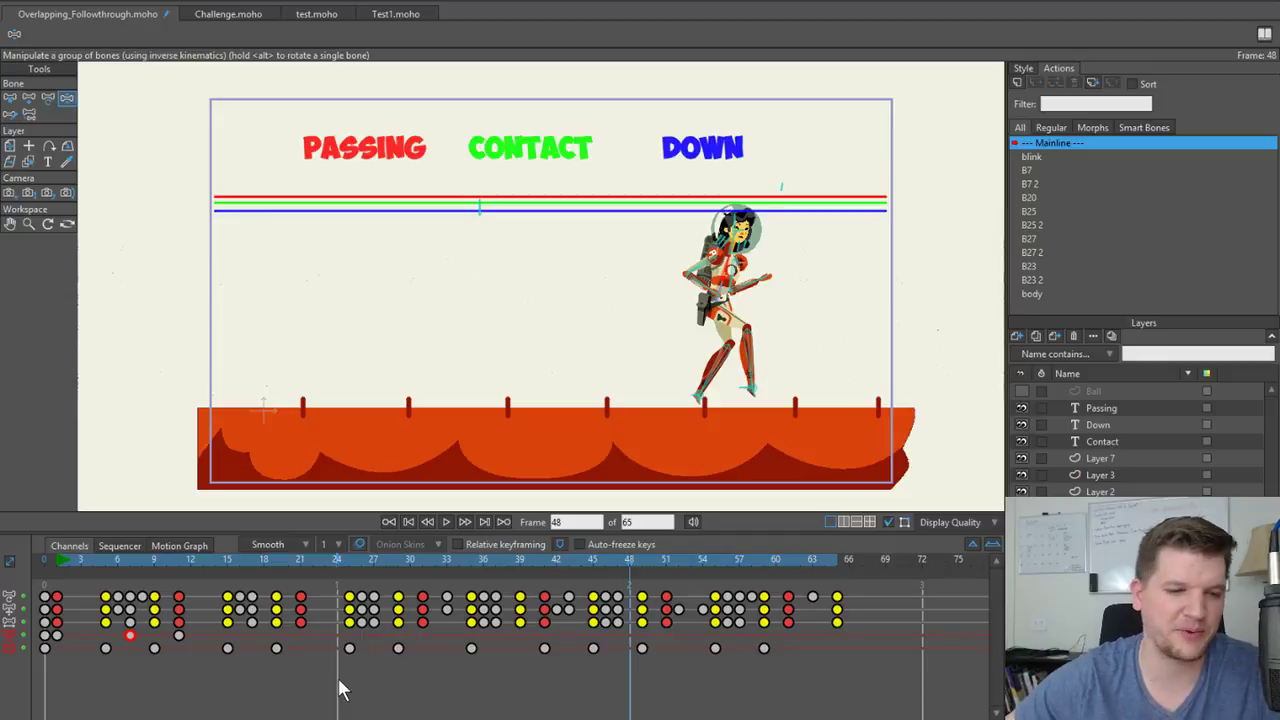
pyautogui.moveTo(60, 564)
pyautogui.mouseDown()
pyautogui.moveTo(192, 584)
pyautogui.moveTo(657, 599)
pyautogui.moveTo(196, 582)
pyautogui.moveTo(575, 605)
pyautogui.moveTo(370, 580)
pyautogui.moveTo(406, 564)
pyautogui.moveTo(160, 552)
pyautogui.moveTo(62, 562)
pyautogui.mouseUp()
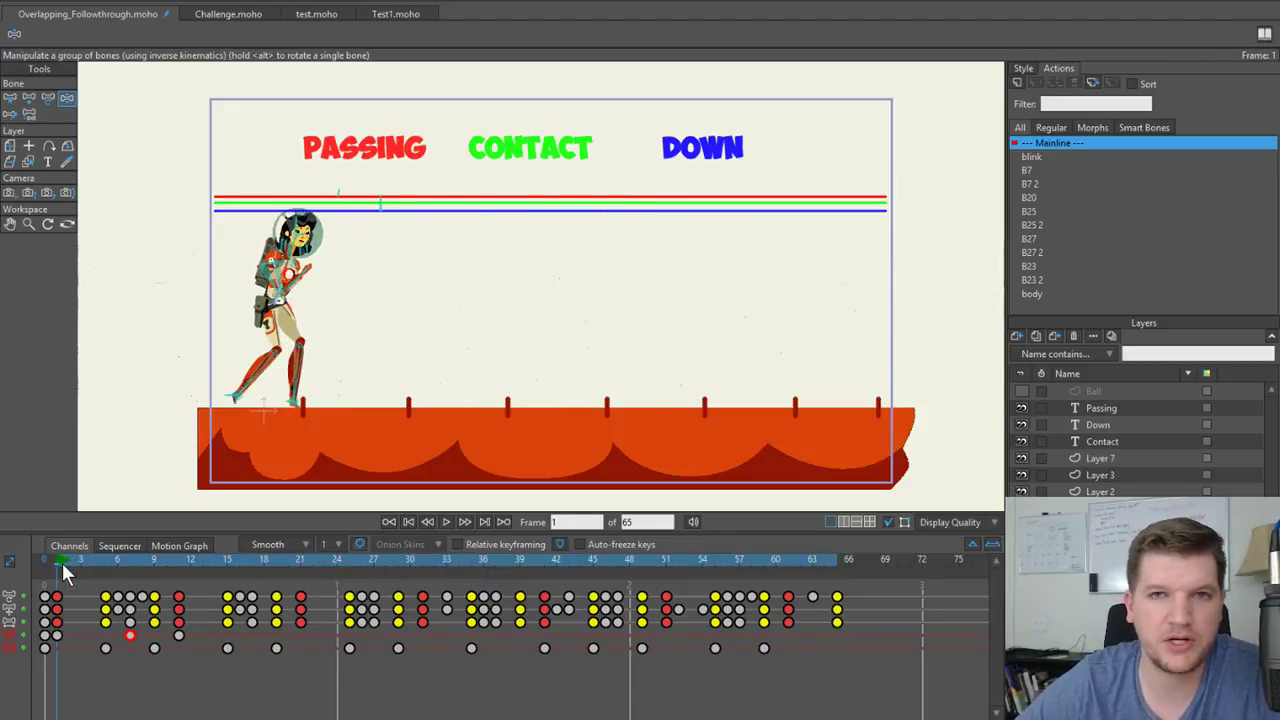